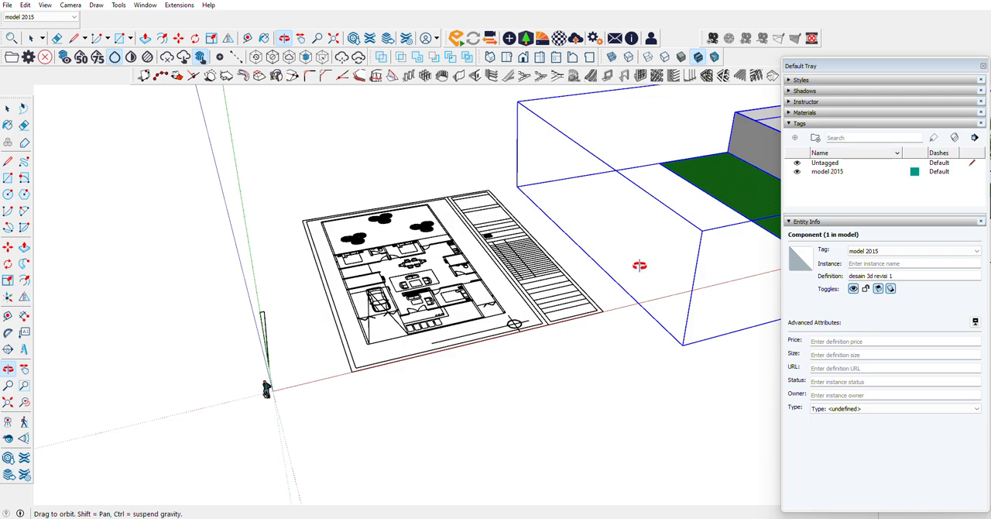
# Step: Examine the 2D floor plan and the selected 3D house model beside it, from several angles and up close at the front facade
pyautogui.moveTo(658, 255)
pyautogui.mouseDown()
pyautogui.moveTo(378, 250)
pyautogui.moveTo(662, 264)
pyautogui.mouseUp()
pyautogui.moveTo(270, 295); pyautogui.dragTo(192, 497)
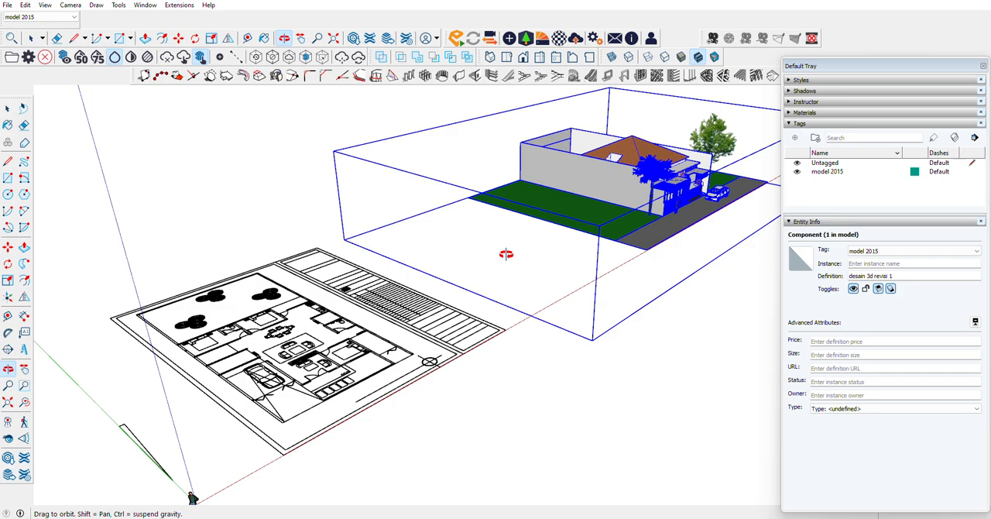
pyautogui.moveTo(663, 259); pyautogui.dragTo(365, 249)
pyautogui.scroll(-5, 364, 248)
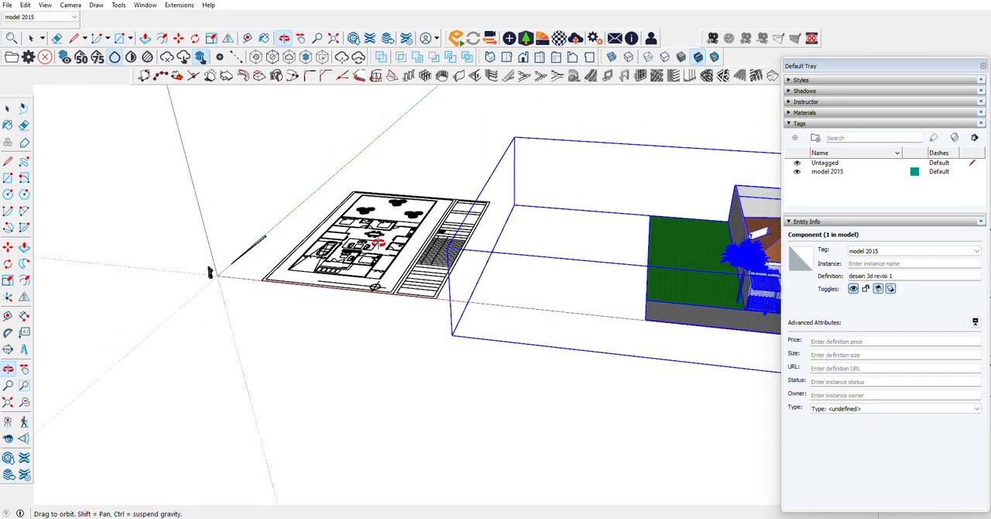
pyautogui.scroll(6, 625, 248)
pyautogui.moveTo(345, 284); pyautogui.dragTo(480, 270)
pyautogui.scroll(-4, 512, 251)
pyautogui.scroll(-3, 514, 250)
pyautogui.scroll(-4, 538, 269)
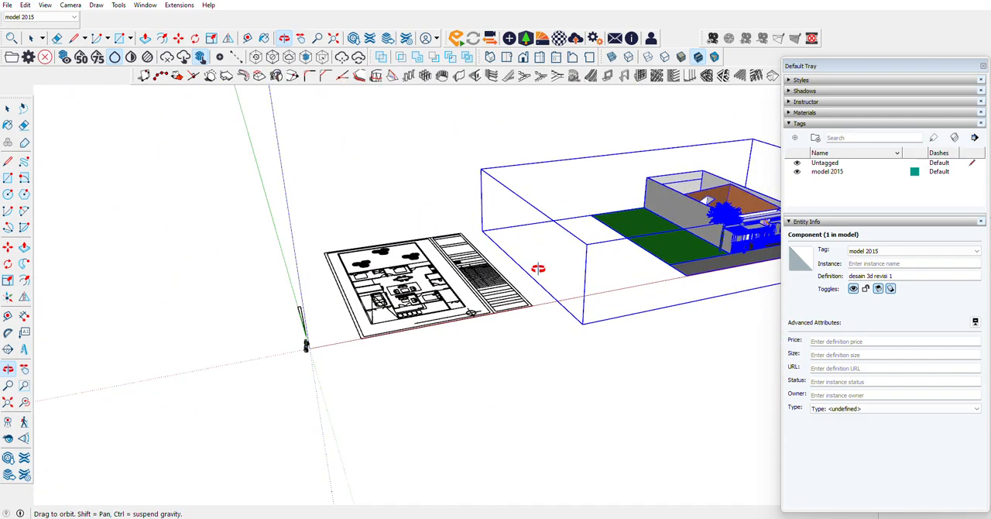
pyautogui.scroll(8, 396, 293)
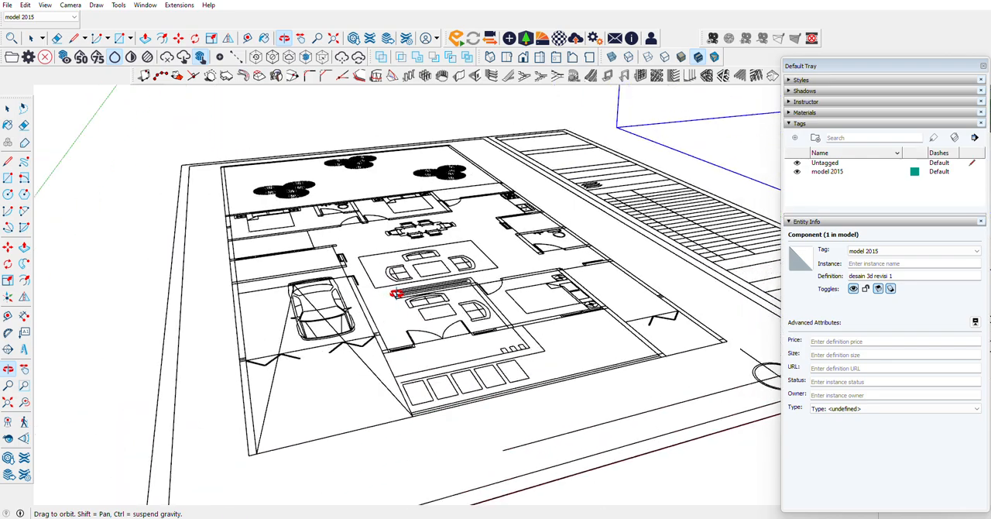
pyautogui.scroll(-2, 396, 294)
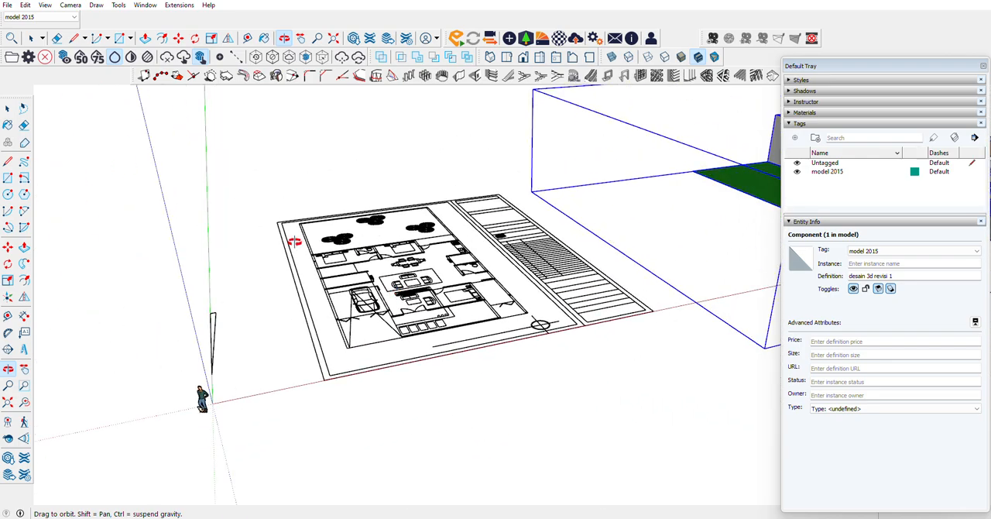
pyautogui.moveTo(294, 241); pyautogui.dragTo(358, 250)
pyautogui.moveTo(510, 272); pyautogui.dragTo(427, 274)
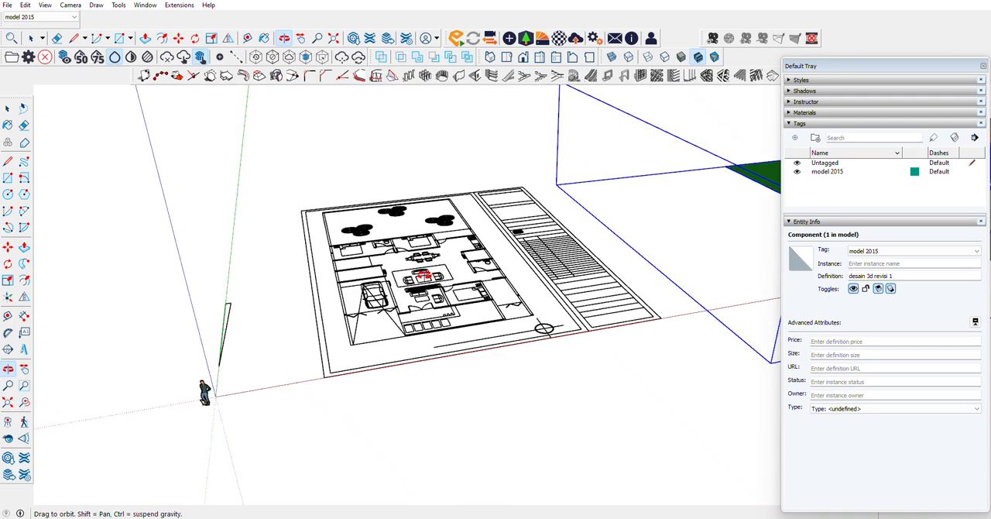
pyautogui.moveTo(365, 280); pyautogui.dragTo(445, 262)
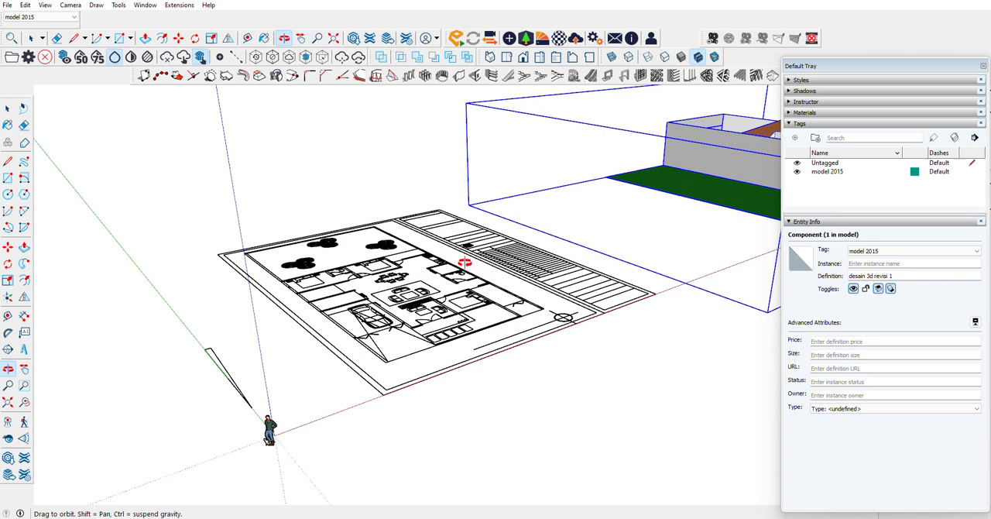
pyautogui.moveTo(464, 262); pyautogui.dragTo(266, 265)
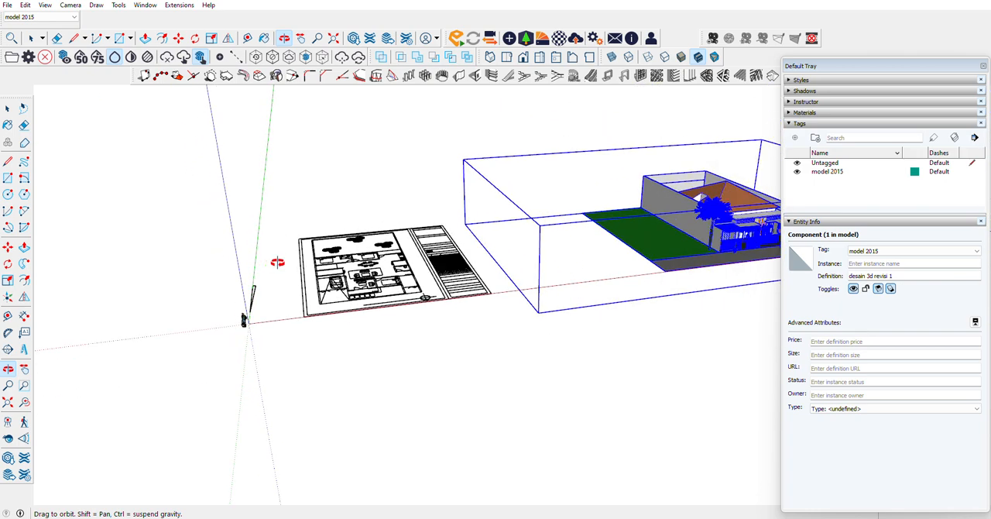
pyautogui.scroll(4, 504, 252)
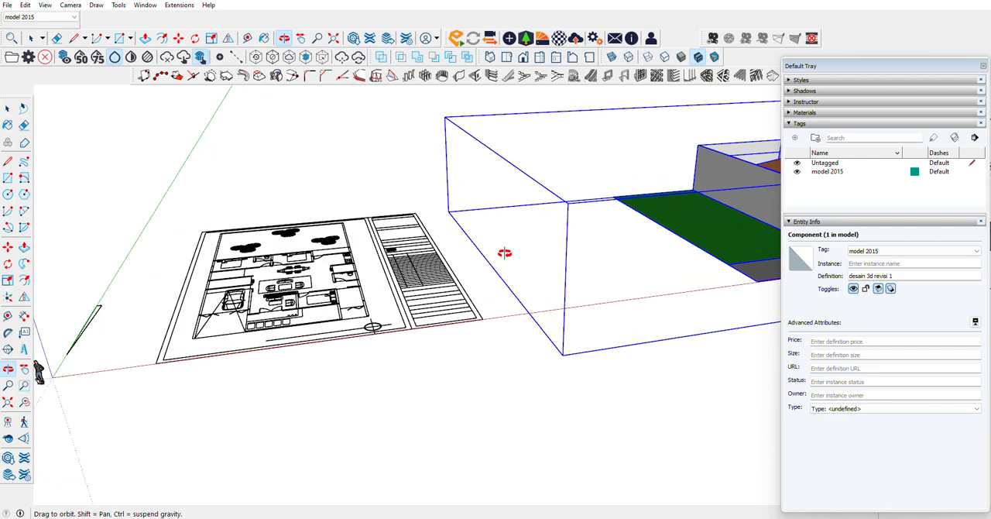
pyautogui.moveTo(238, 223); pyautogui.dragTo(592, 288)
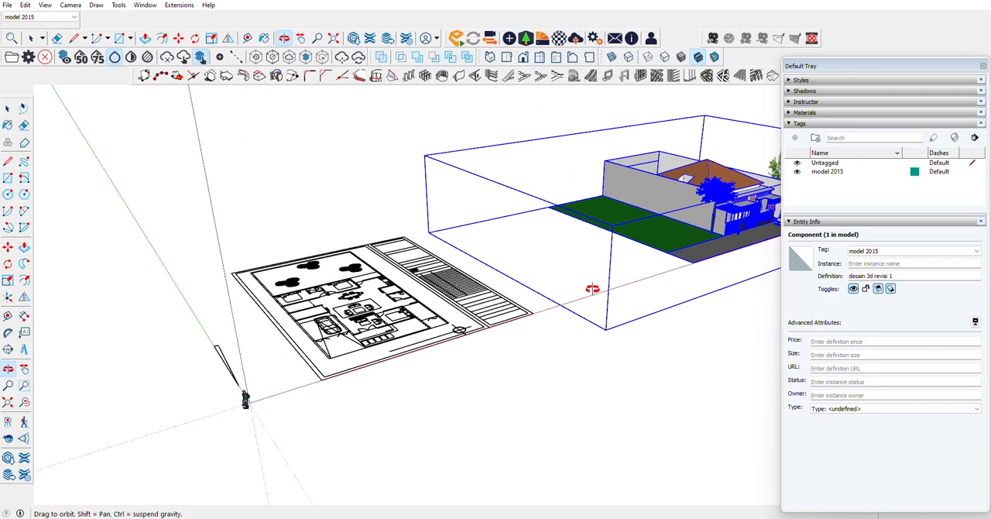
pyautogui.moveTo(282, 277); pyautogui.dragTo(331, 289)
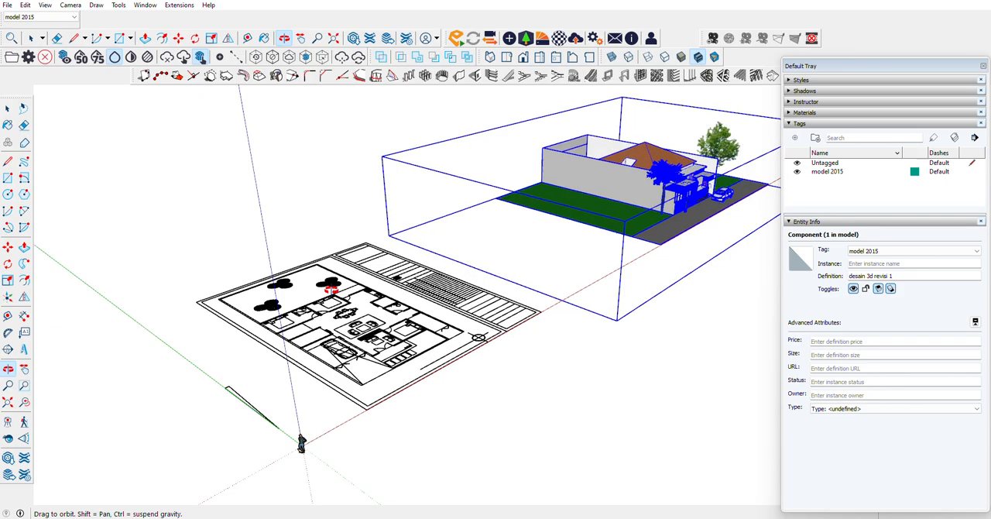
pyautogui.moveTo(557, 353); pyautogui.dragTo(509, 227)
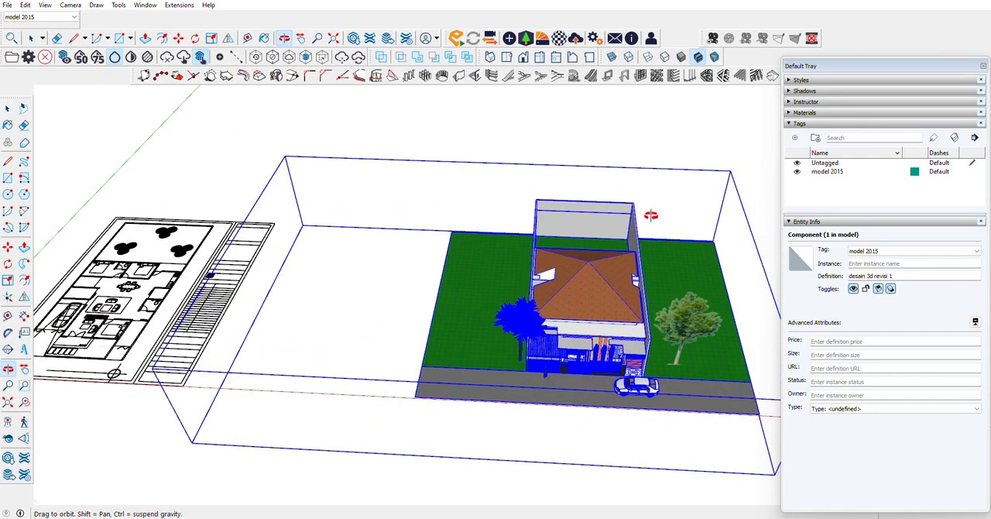
pyautogui.moveTo(476, 339); pyautogui.dragTo(652, 228)
pyautogui.scroll(-5, 653, 228)
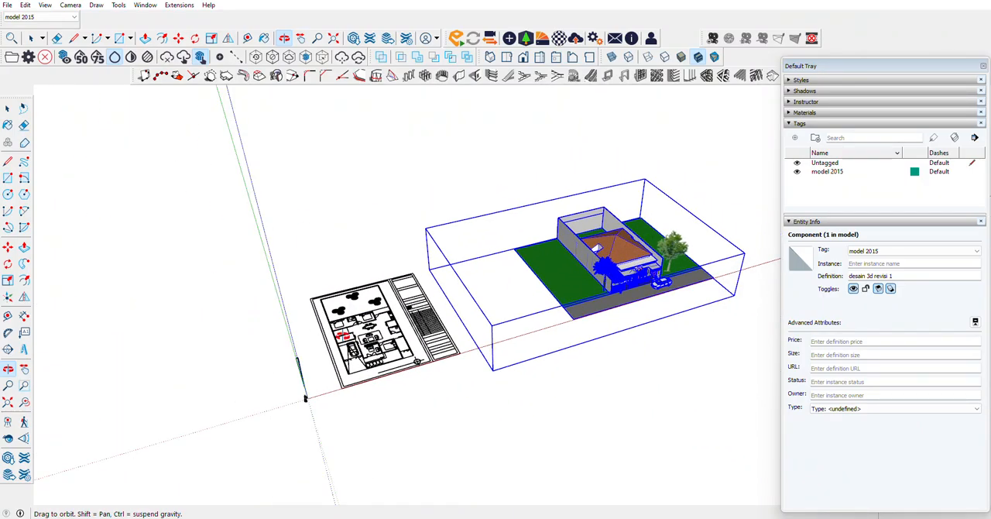
pyautogui.scroll(10, 498, 264)
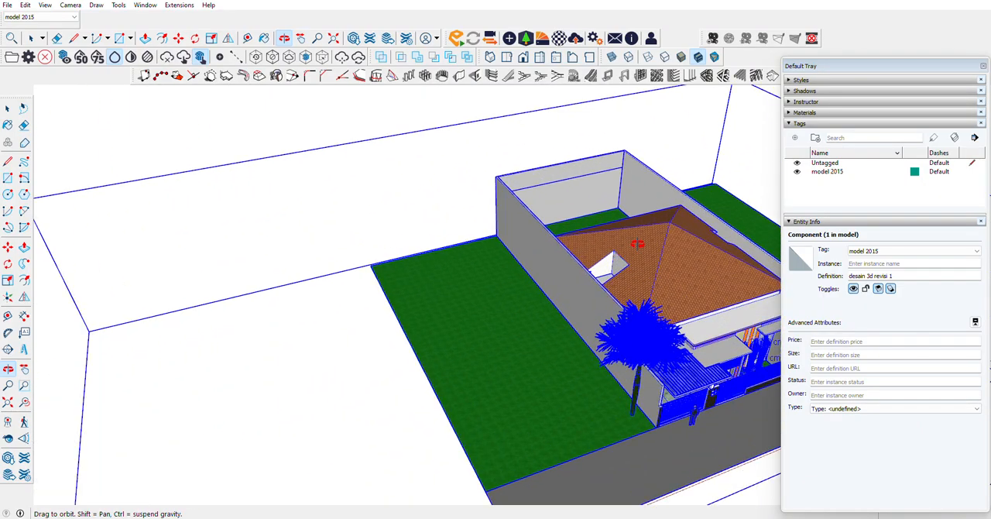
pyautogui.scroll(4, 430, 232)
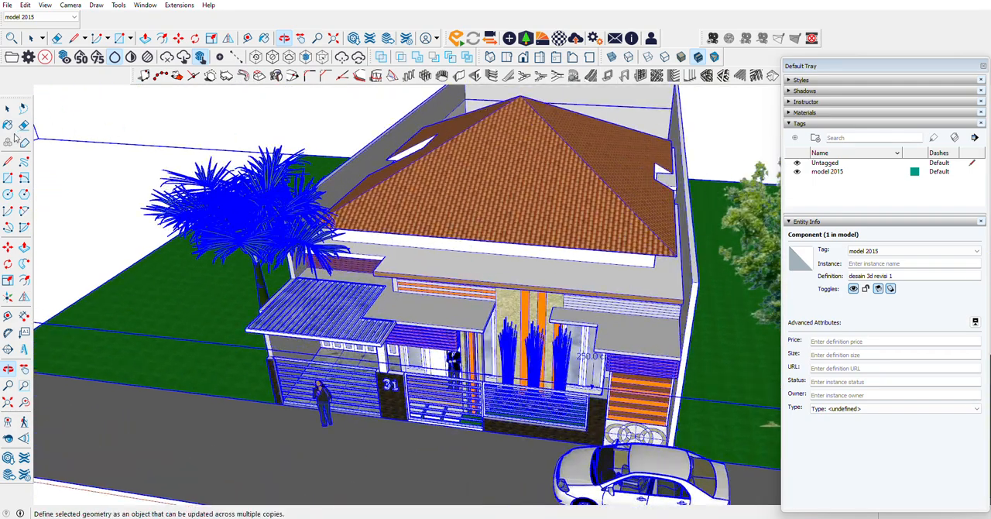
pyautogui.press('space')
pyautogui.rightClick(430, 218)
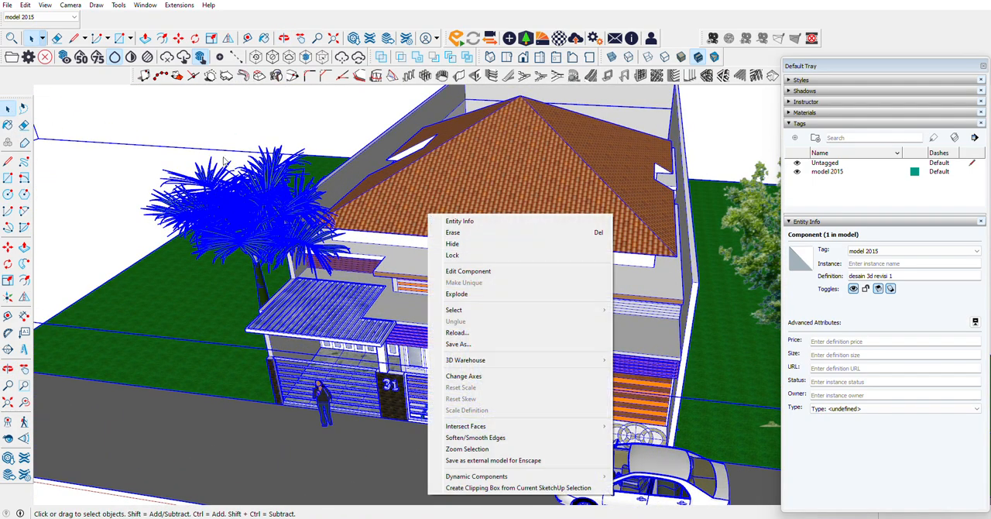
pyautogui.click(185, 141)
pyautogui.rightClick(422, 188)
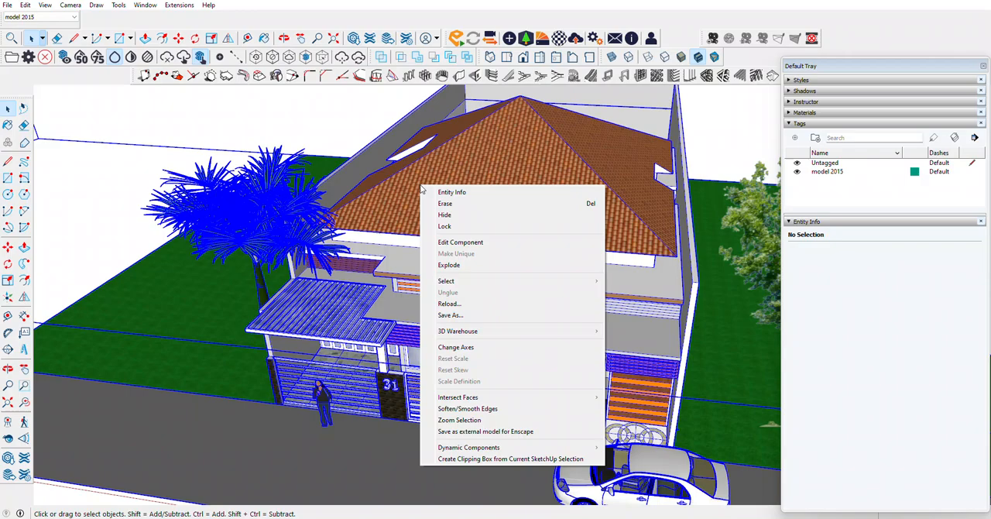
pyautogui.click(250, 135)
pyautogui.click(423, 210)
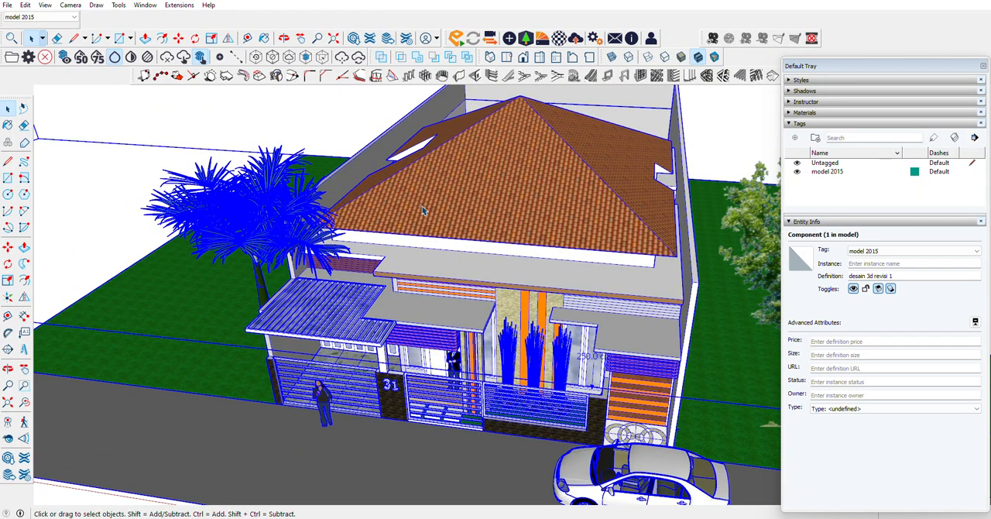
pyautogui.hotkey('shift', 'z')
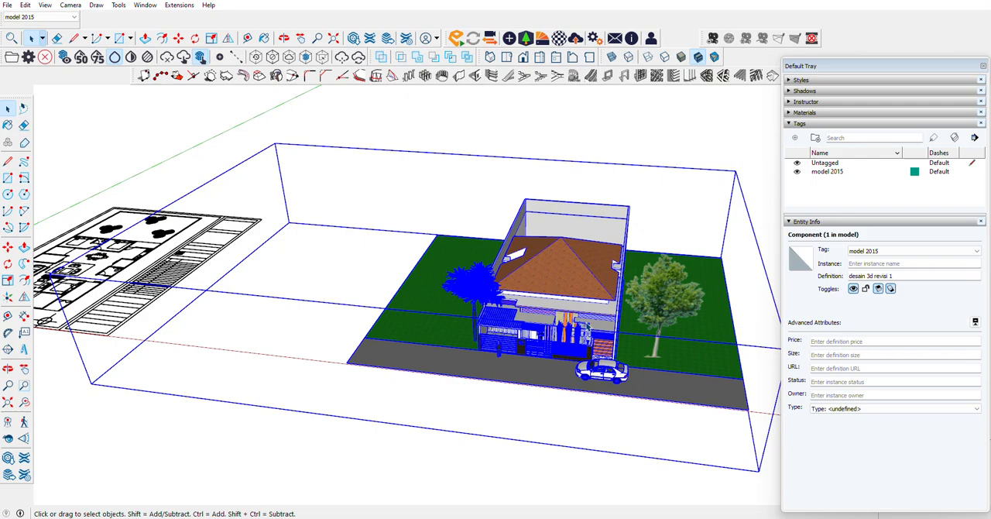
pyautogui.scroll(6, 585, 326)
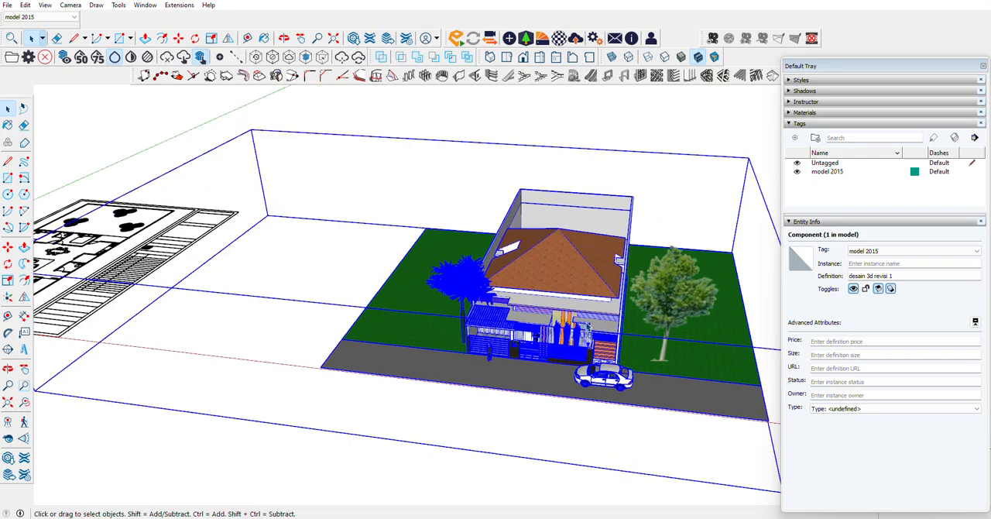
pyautogui.scroll(-6, 586, 328)
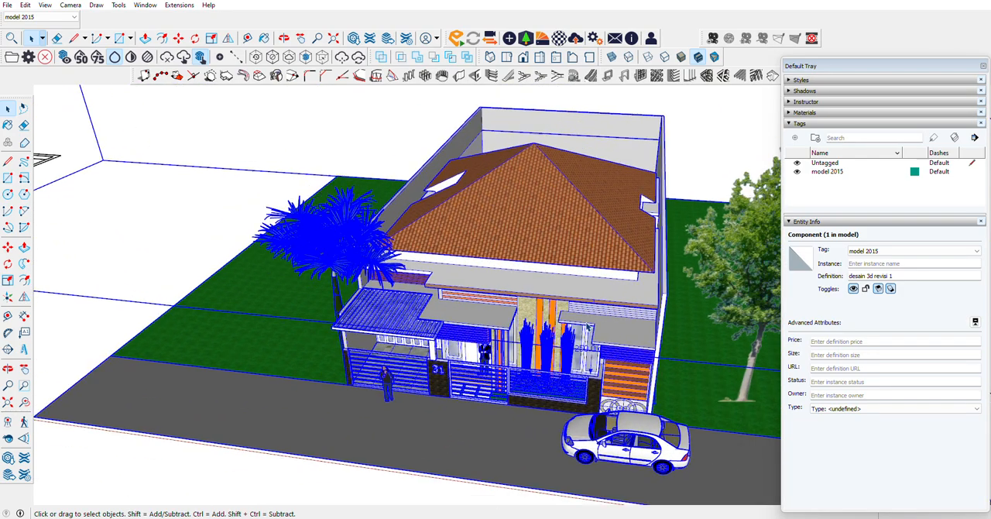
# Step: Open the house component for editing and hide its tiled roof group
pyautogui.click(352, 132)
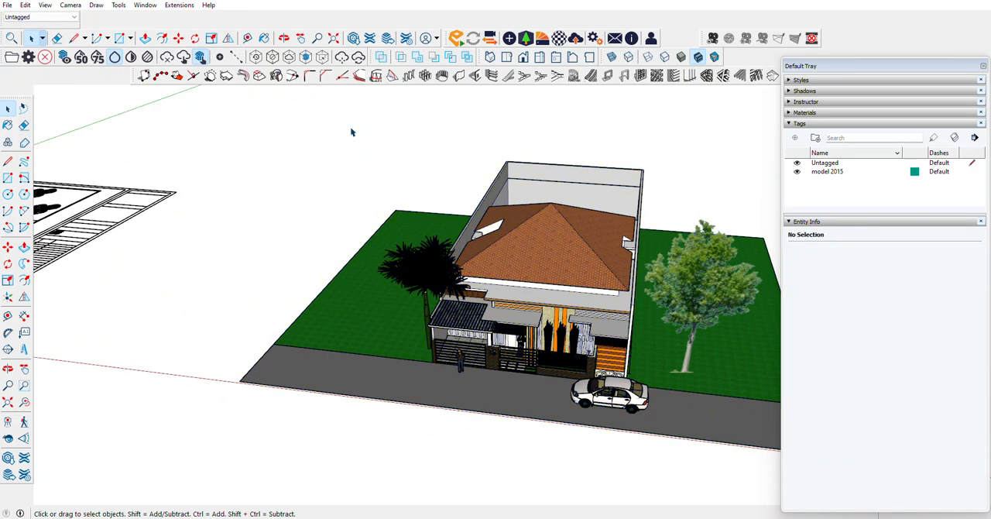
pyautogui.doubleClick(504, 240)
pyautogui.rightClick(523, 257)
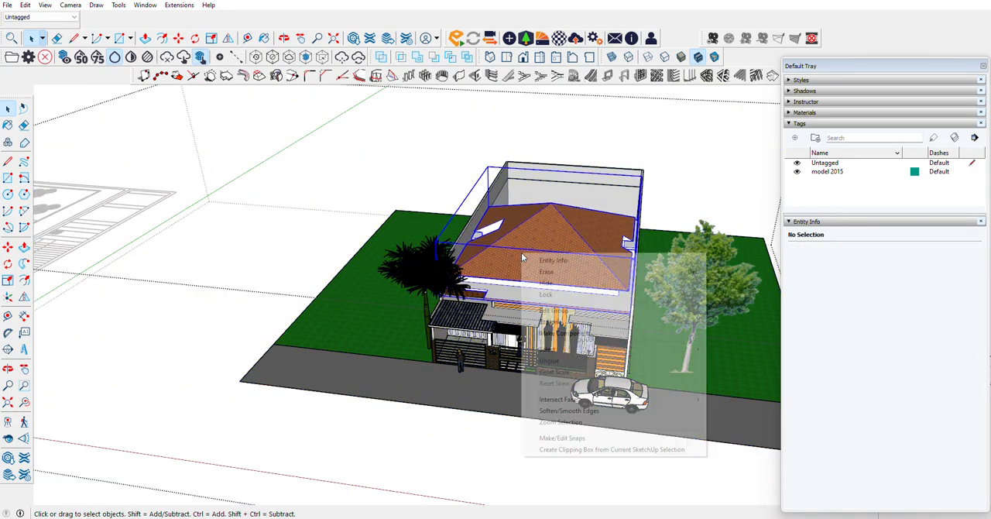
pyautogui.click(540, 282)
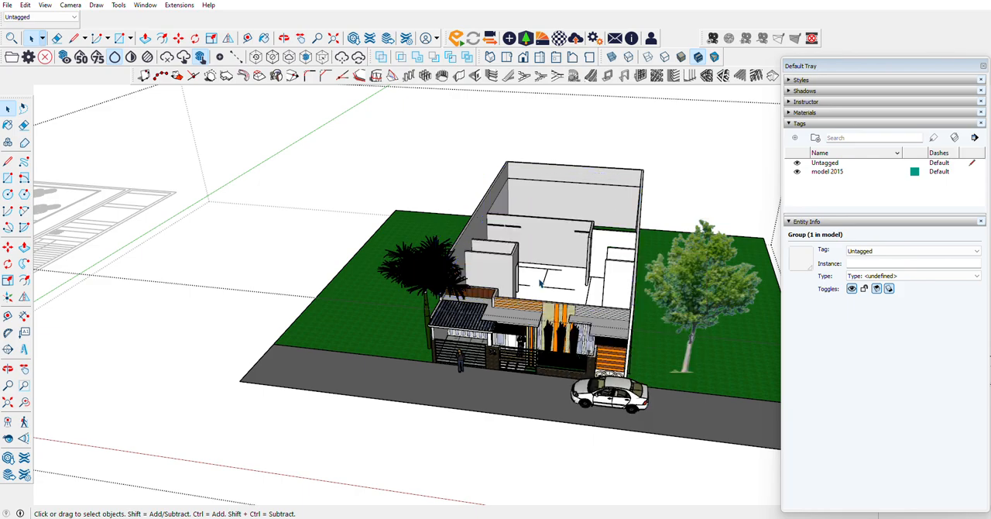
# Step: Examine the house's interior walls and room layout from above, along with the surrounding site
pyautogui.scroll(7, 542, 273)
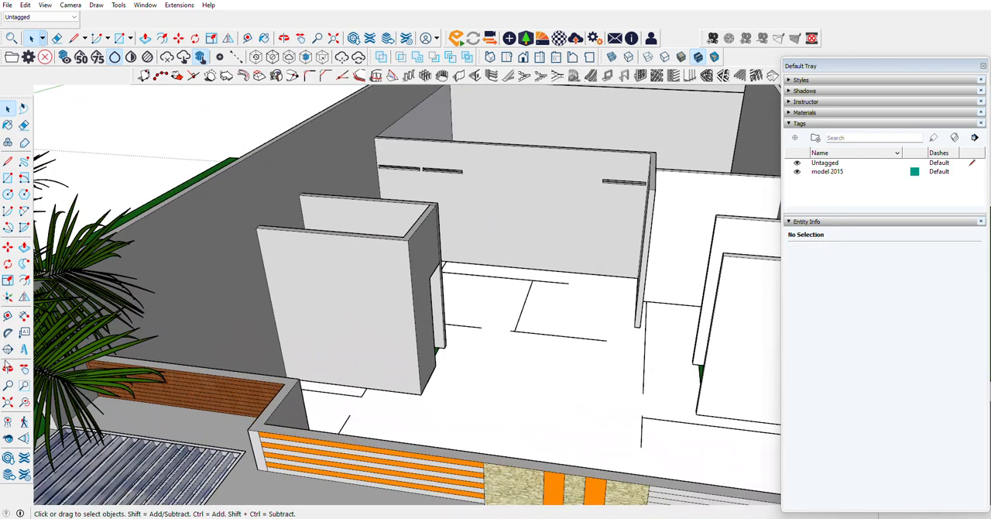
pyautogui.click(7, 368)
pyautogui.moveTo(495, 333); pyautogui.dragTo(559, 302)
pyautogui.scroll(-8, 376, 317)
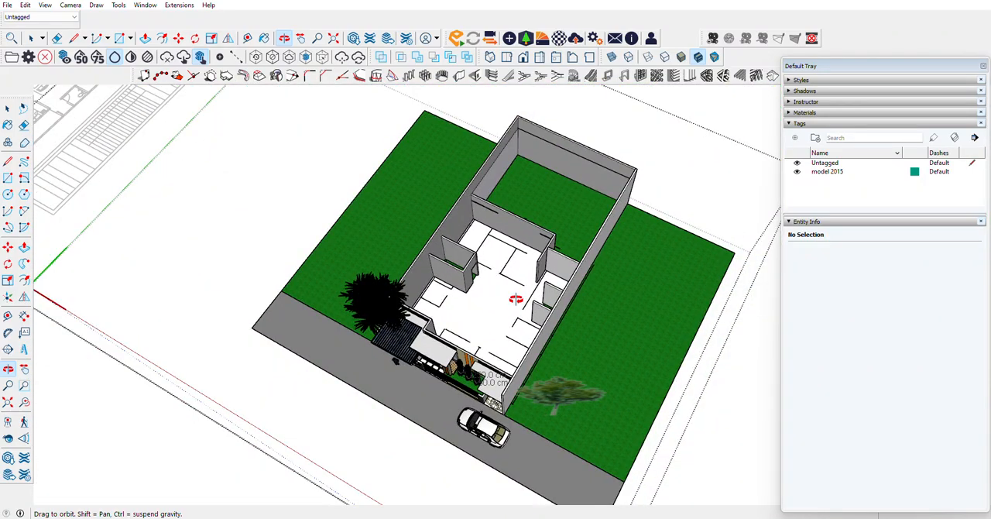
pyautogui.scroll(5, 516, 299)
pyautogui.moveTo(516, 294); pyautogui.dragTo(299, 299)
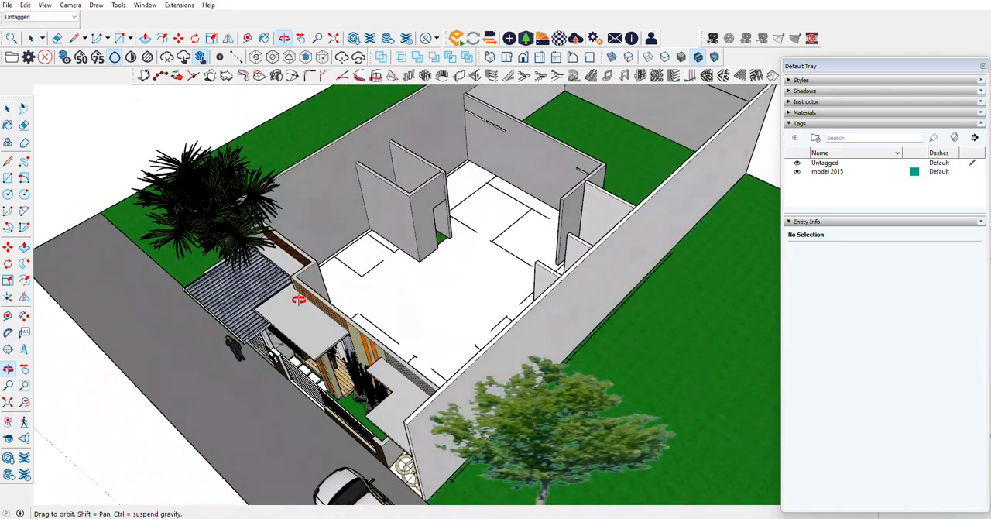
pyautogui.scroll(-3, 299, 299)
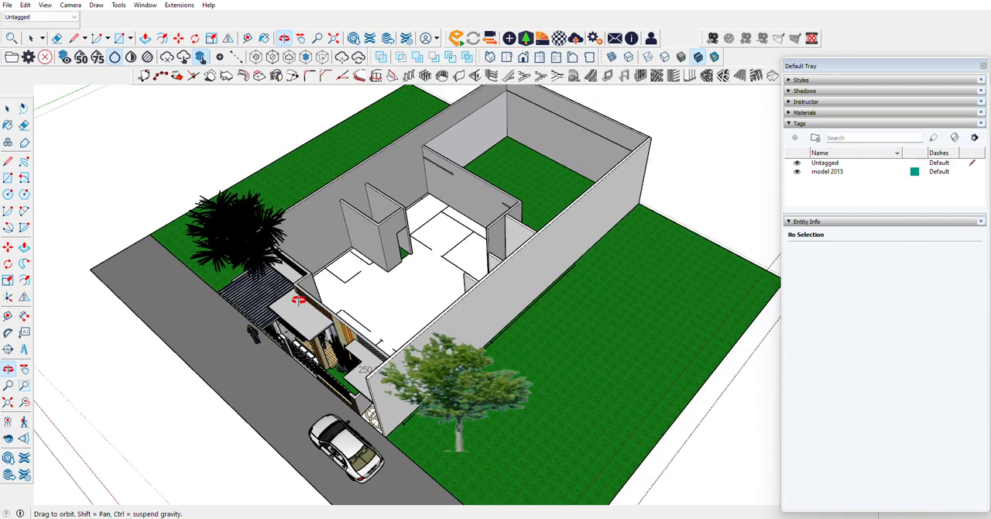
pyautogui.moveTo(455, 207); pyautogui.dragTo(241, 312)
pyautogui.scroll(-5, 594, 312)
pyautogui.scroll(4, 241, 312)
pyautogui.scroll(2, 568, 297)
pyautogui.scroll(-4, 296, 298)
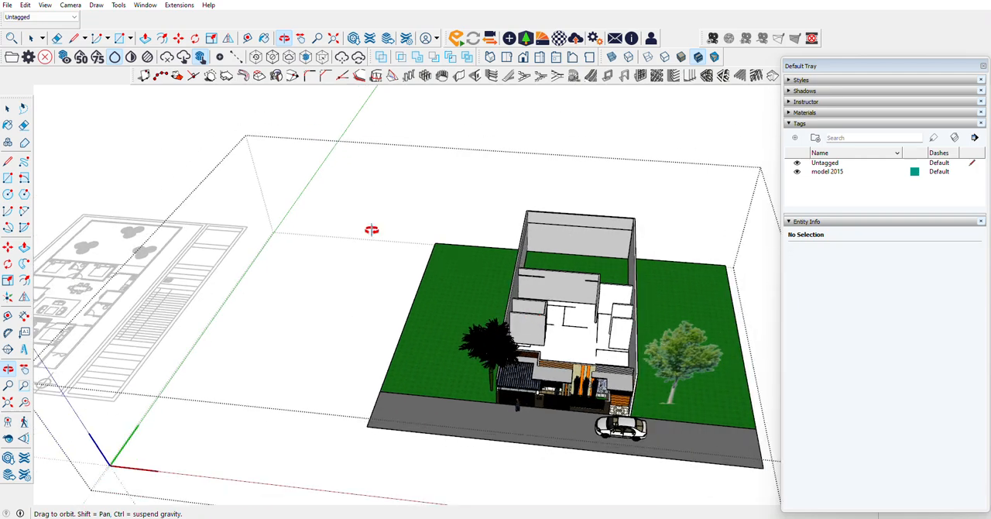
# Step: Close the house component and try to unhide all hidden objects at the top level of the model
pyautogui.click(7, 110)
pyautogui.click(192, 123)
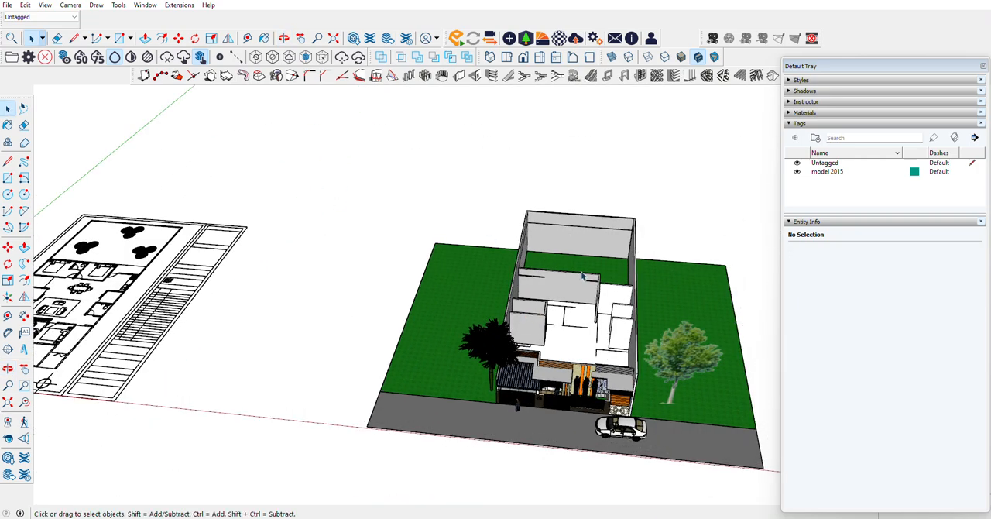
pyautogui.click(25, 5)
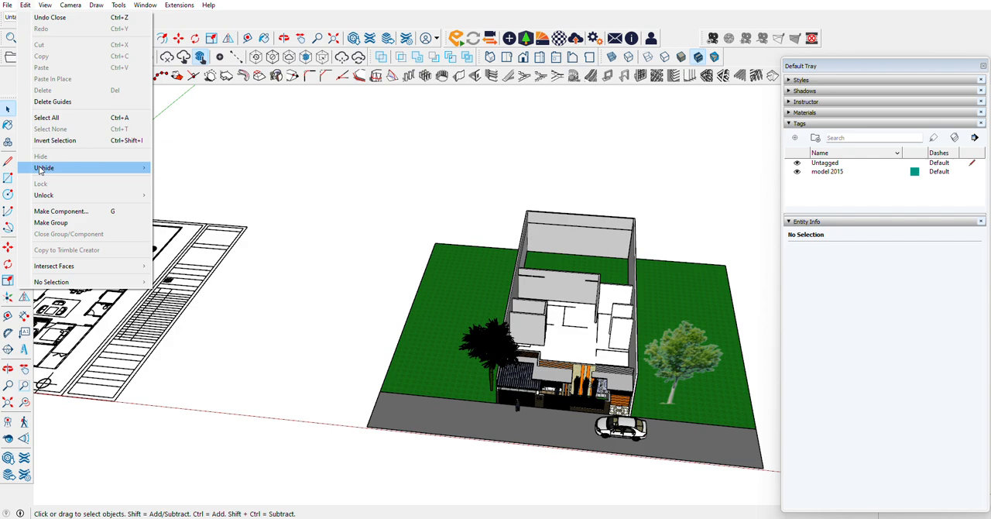
pyautogui.moveTo(78, 165)
pyautogui.click(190, 191)
# Step: Reopen the house component for editing and unhide all hidden objects inside it
pyautogui.doubleClick(496, 290)
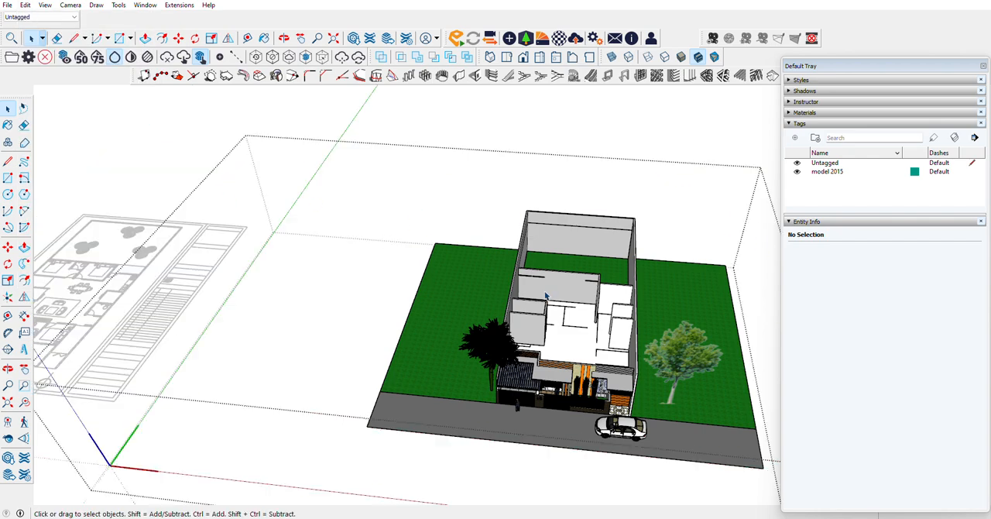
pyautogui.click(25, 5)
pyautogui.moveTo(52, 172)
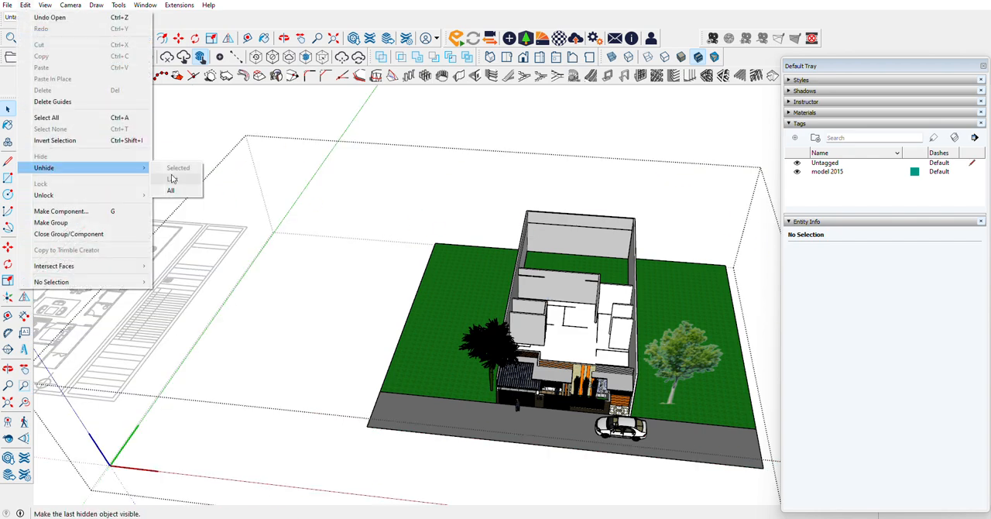
pyautogui.click(179, 191)
pyautogui.scroll(-3, 616, 240)
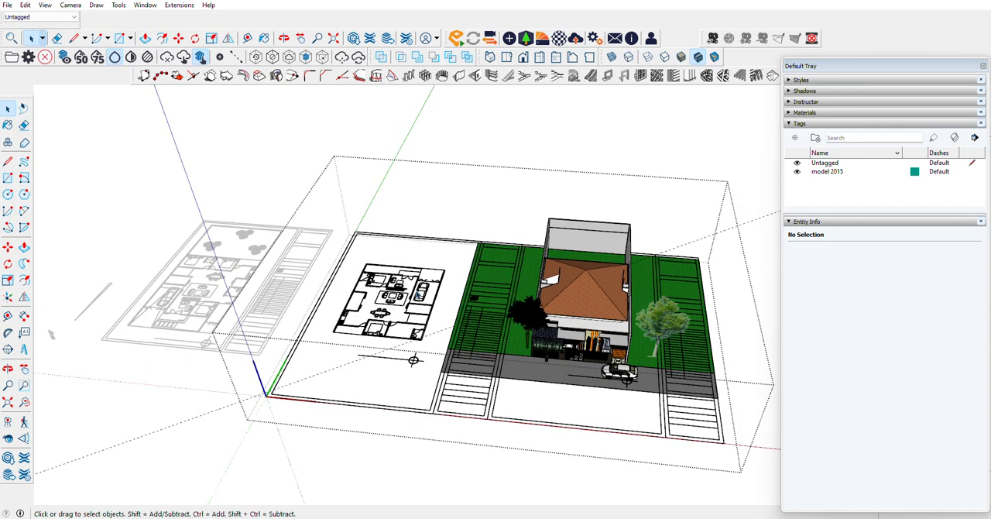
# Step: Hide the floor plan linework group inside the house component and close the component
pyautogui.doubleClick(417, 291)
pyautogui.click(414, 147)
pyautogui.click(424, 279)
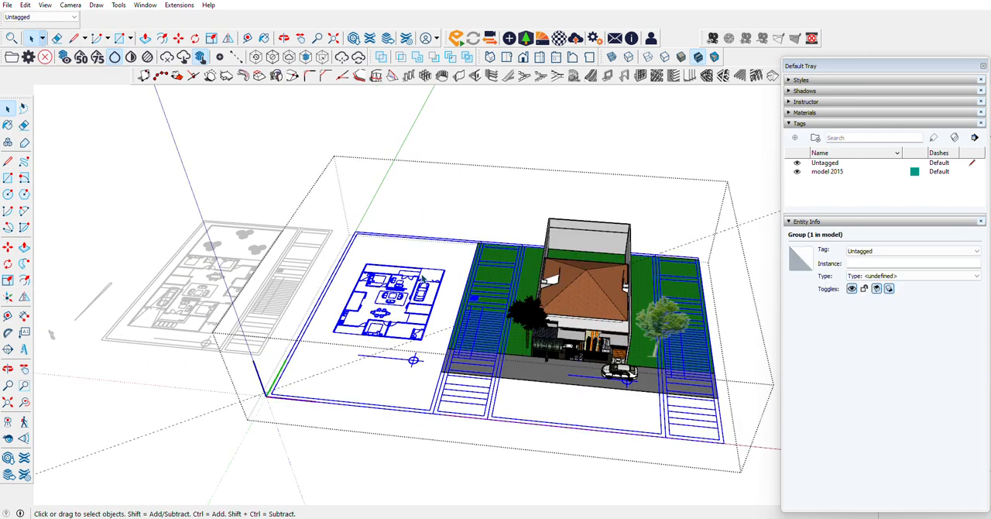
pyautogui.click(424, 163)
pyautogui.doubleClick(396, 294)
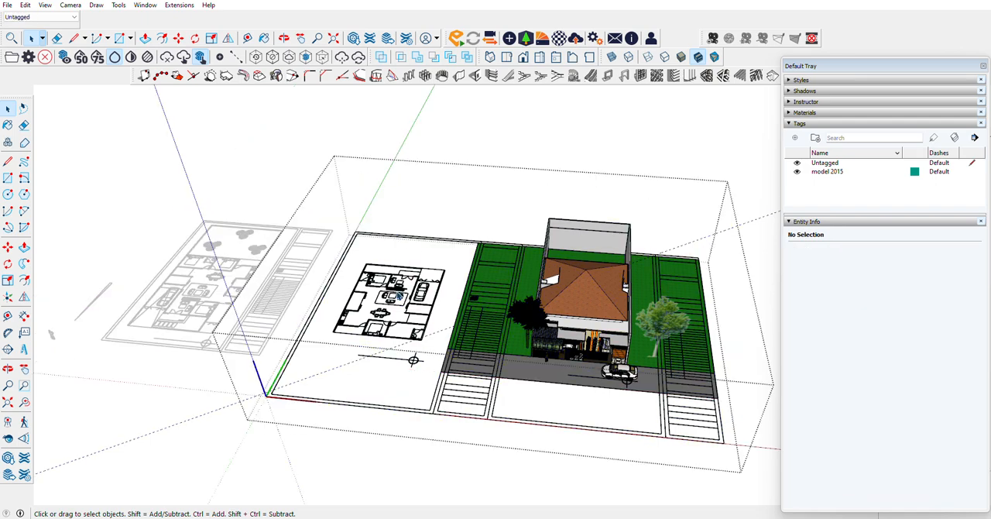
pyautogui.click(396, 292)
pyautogui.rightClick(397, 292)
pyautogui.click(421, 323)
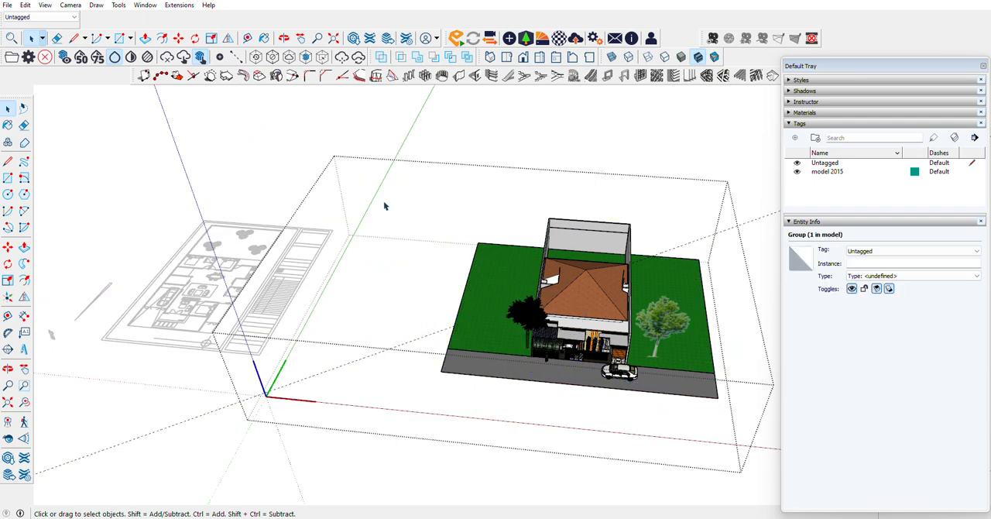
pyautogui.click(303, 124)
pyautogui.scroll(10, 114, 293)
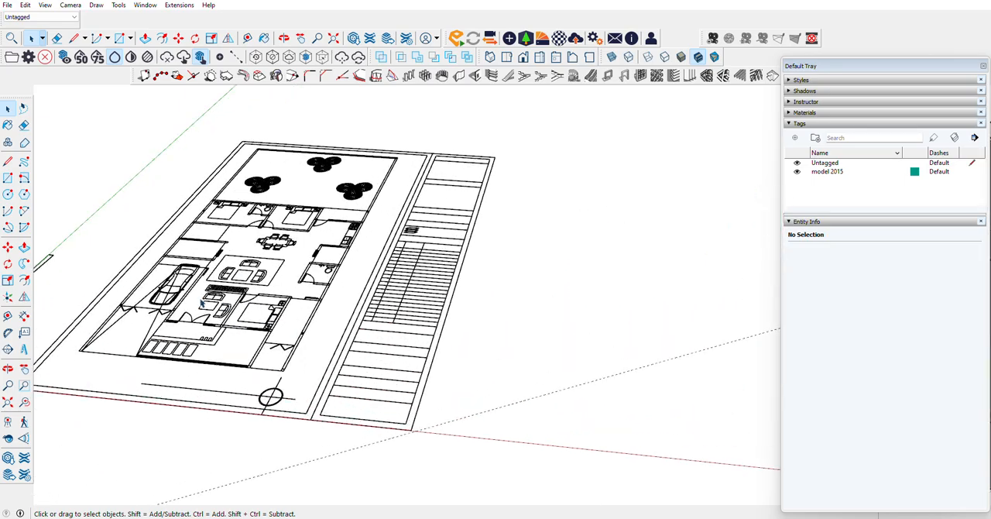
pyautogui.scroll(4, 557, 187)
pyautogui.scroll(-3, 425, 223)
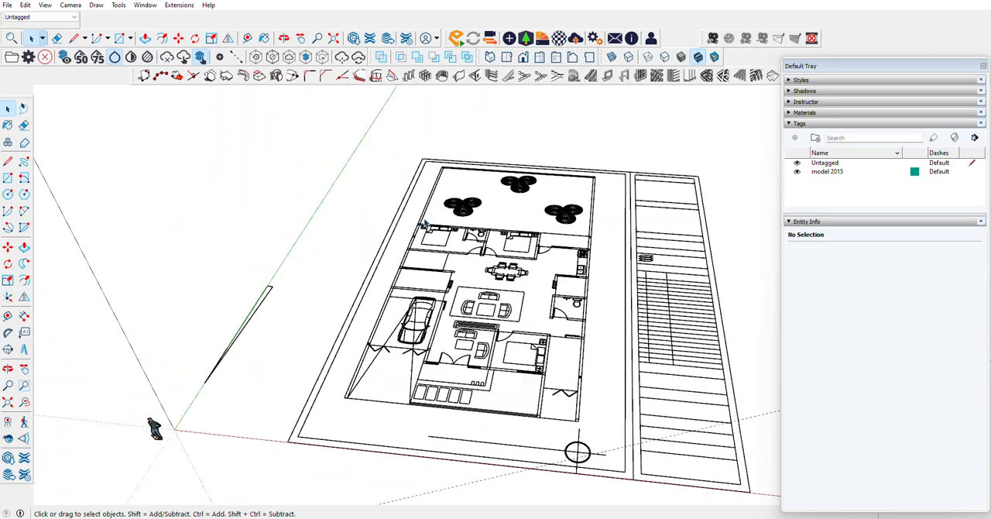
pyautogui.click(8, 177)
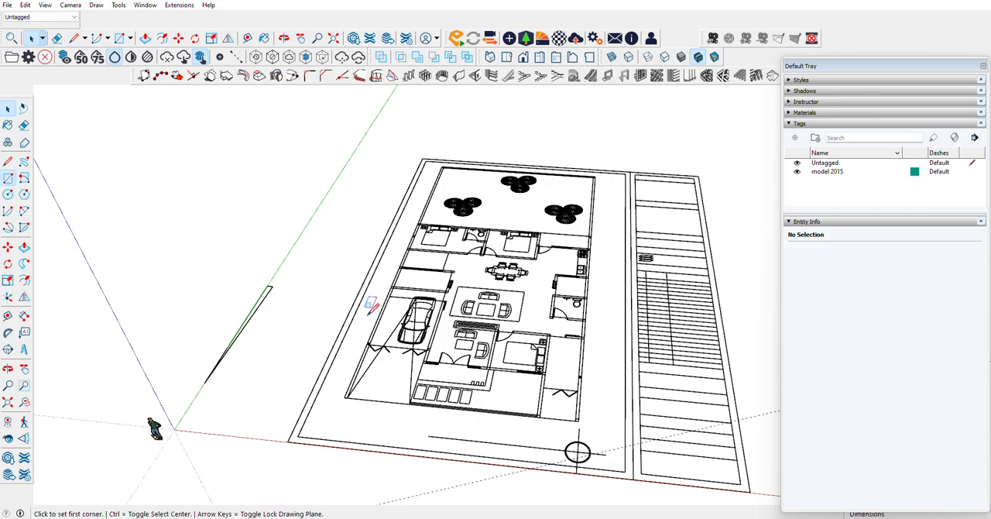
pyautogui.scroll(5, 376, 426)
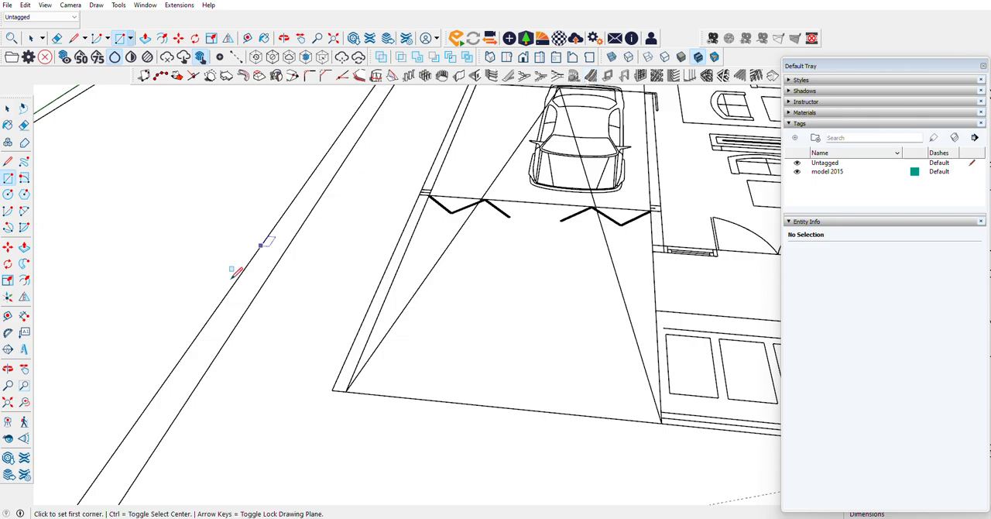
pyautogui.scroll(-3, 232, 279)
pyautogui.scroll(-3, 229, 283)
# Step: Measure the height of the boundary wall beside the lawn on the 3D house model
pyautogui.click(7, 315)
pyautogui.scroll(-3, 155, 323)
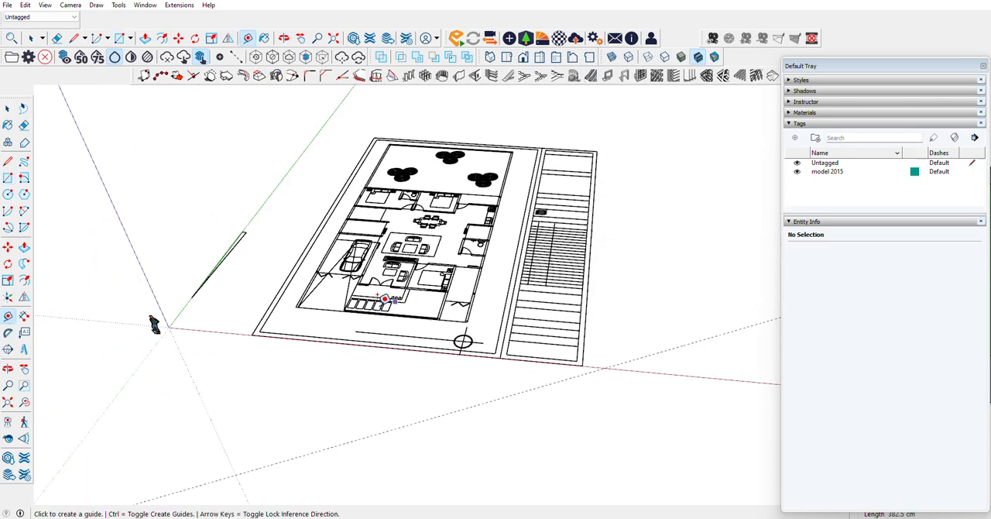
pyautogui.scroll(-2, 324, 294)
pyautogui.scroll(7, 668, 233)
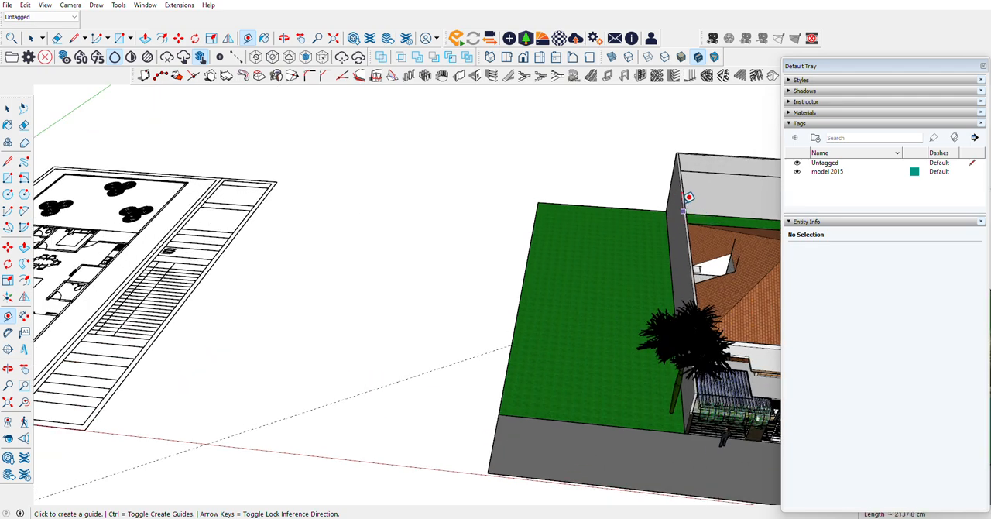
pyautogui.scroll(2, 684, 181)
pyautogui.click(686, 172)
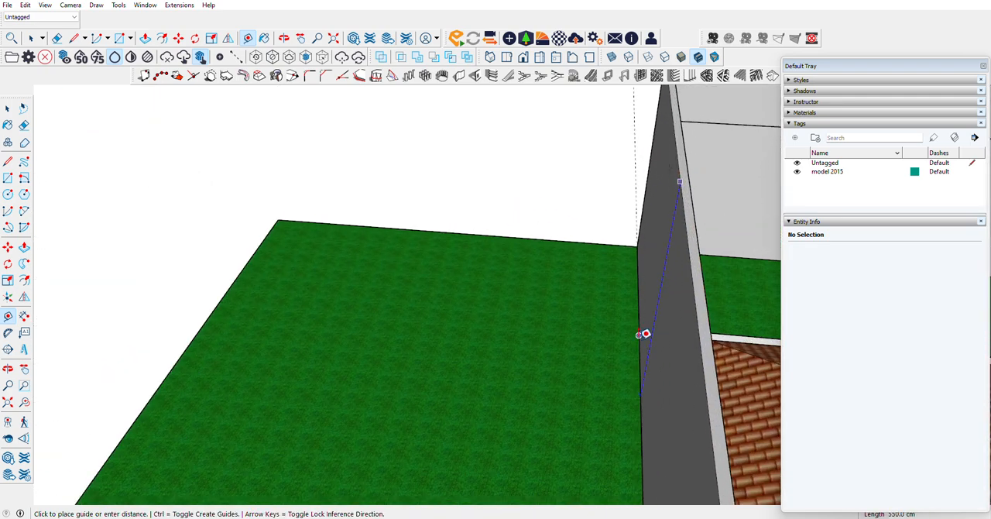
pyautogui.scroll(1, 642, 353)
pyautogui.scroll(-8, 644, 352)
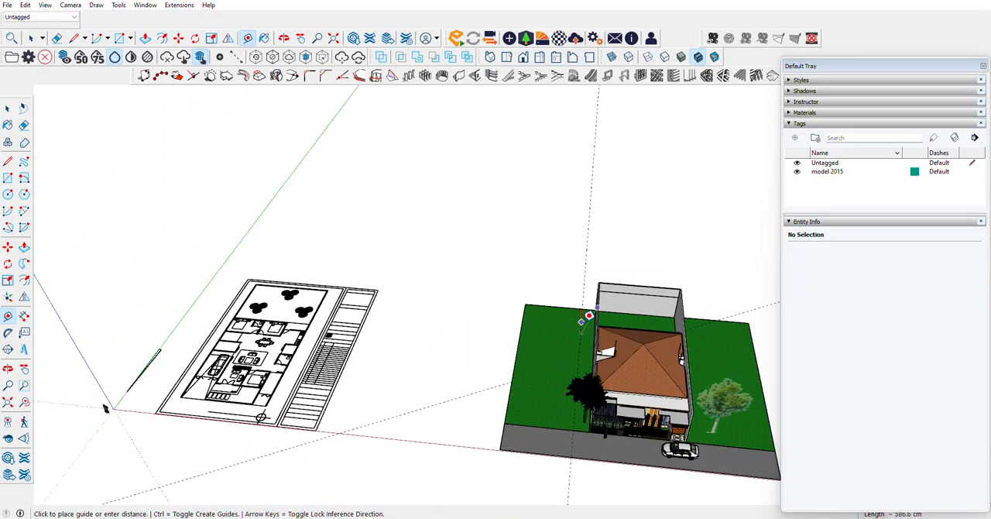
pyautogui.press('Escape')
# Step: Configure a 1001bit vertical wall 500 cm high and 15 cm thick, aligned right and built as a group
pyautogui.scroll(5, 192, 389)
pyautogui.scroll(1, 213, 335)
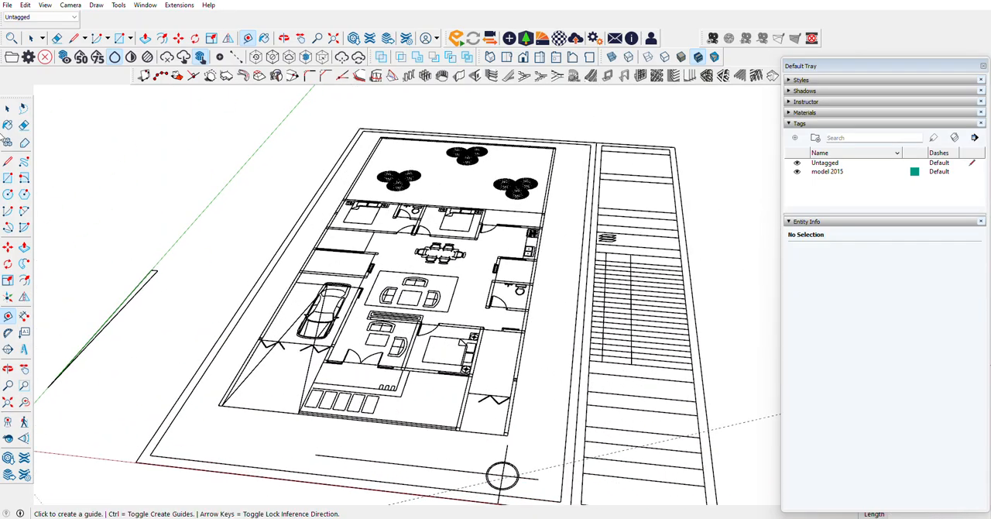
pyautogui.press('c')
pyautogui.press('r')
pyautogui.scroll(3, 203, 402)
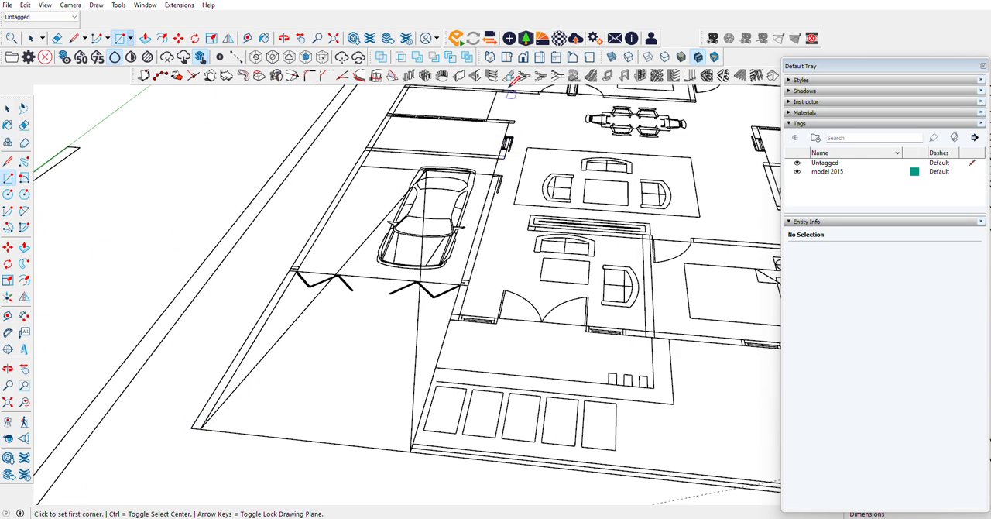
pyautogui.click(459, 76)
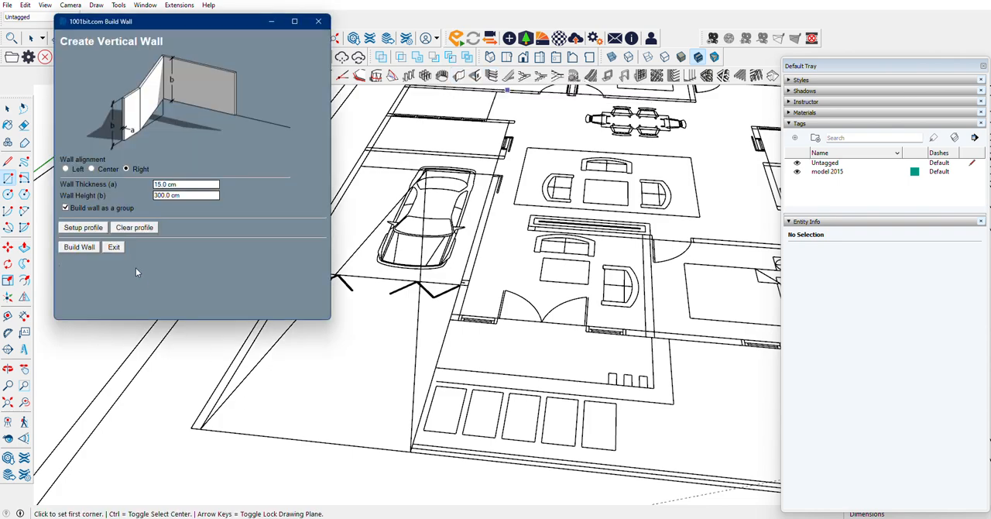
pyautogui.tripleClick(181, 195)
pyautogui.click(66, 170)
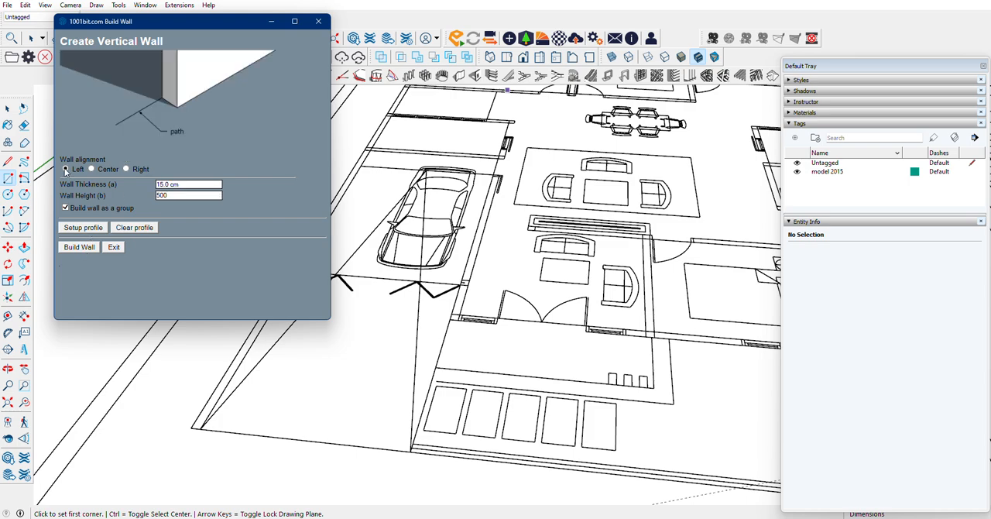
pyautogui.click(124, 169)
pyautogui.click(80, 247)
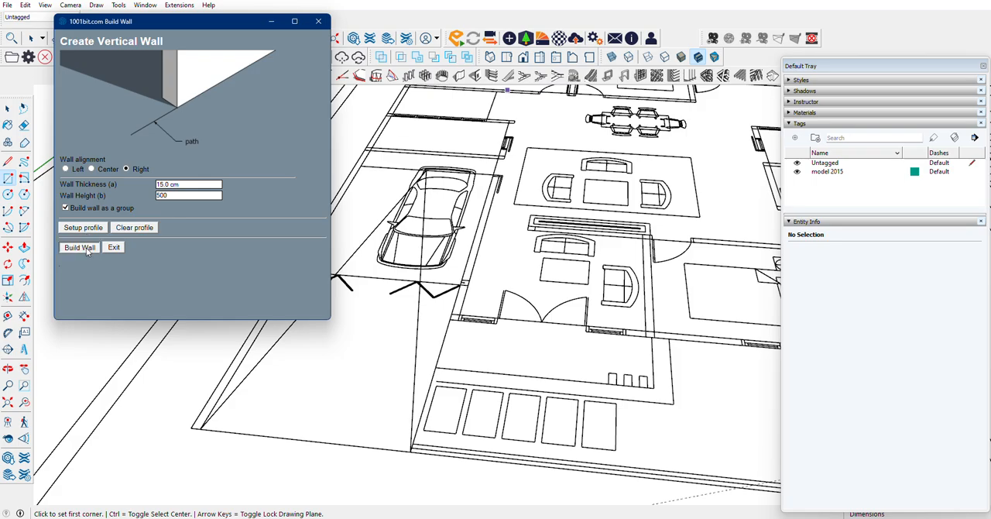
# Step: Build the 2400 cm boundary wall along the garage side of the plan, from the front corner to the rear corner
pyautogui.click(200, 431)
pyautogui.scroll(-4, 200, 431)
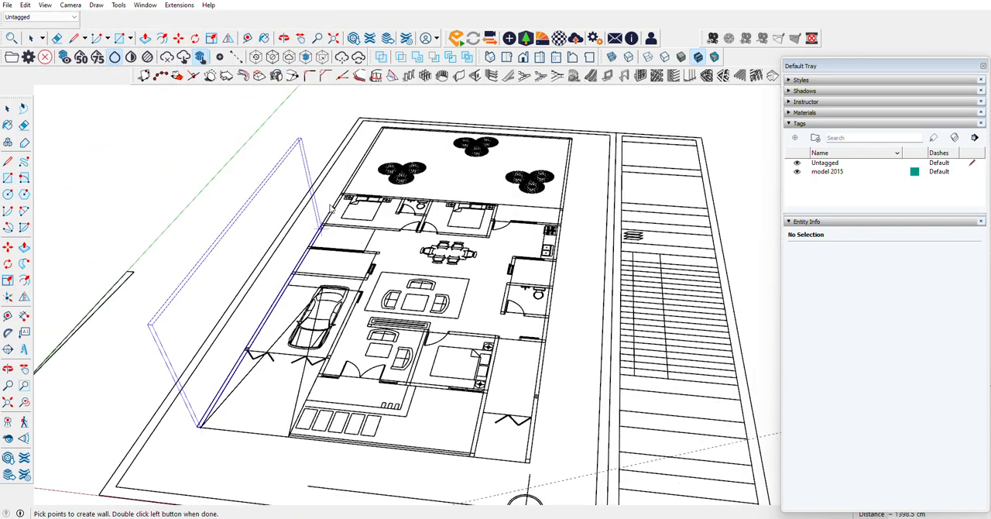
pyautogui.scroll(5, 368, 139)
pyautogui.scroll(3, 368, 140)
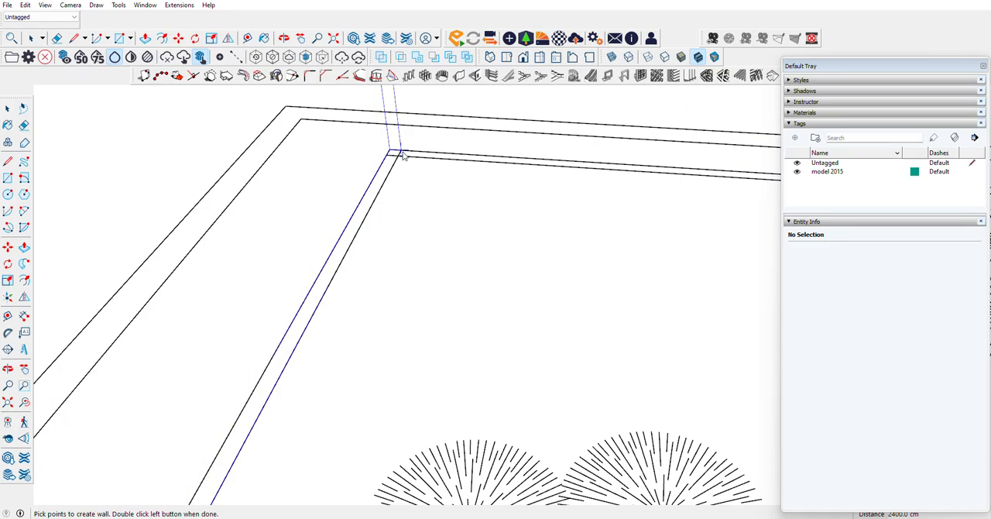
pyautogui.doubleClick(402, 154)
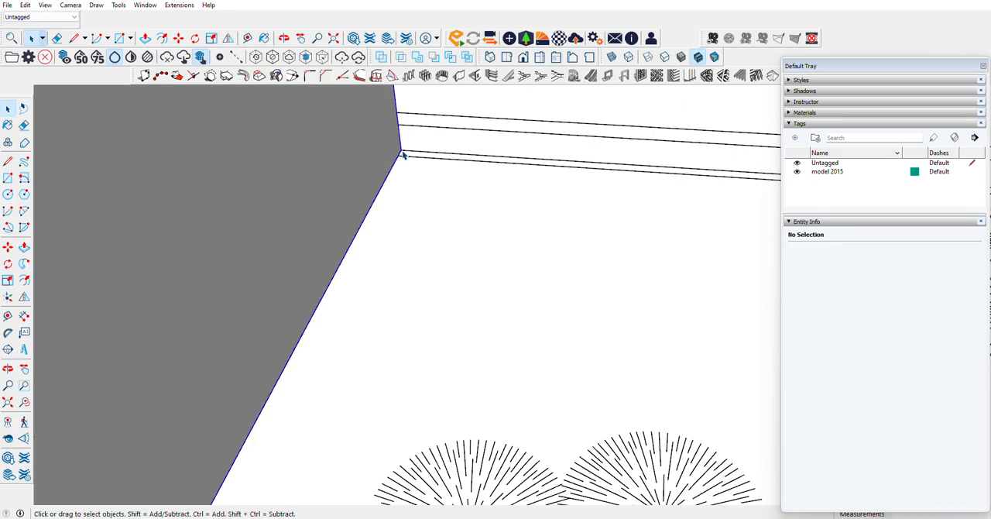
# Step: Copy the garage-side boundary wall along the red axis to the opposite side boundary, using its rear base corner as reference
pyautogui.click(290, 287)
pyautogui.scroll(-5, 288, 286)
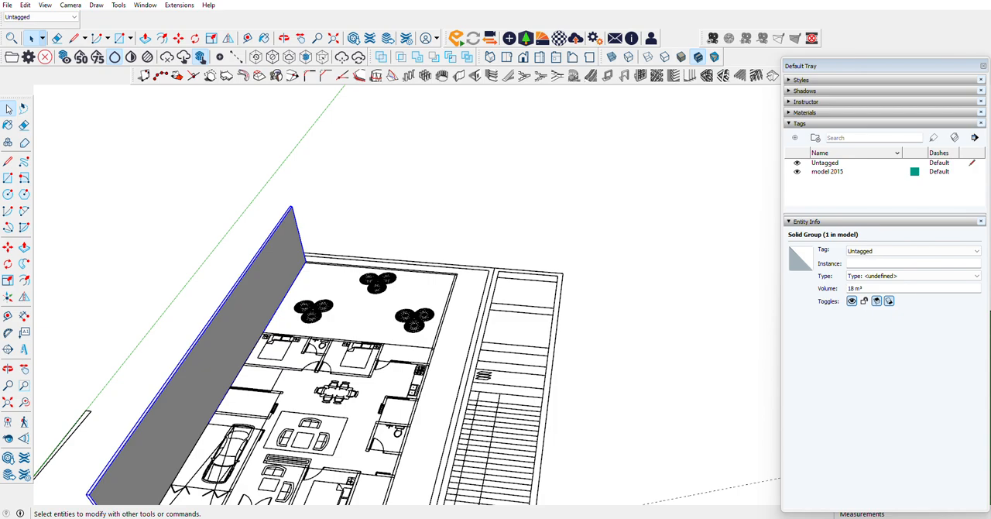
pyautogui.click(172, 250)
pyautogui.click(239, 321)
pyautogui.click(8, 246)
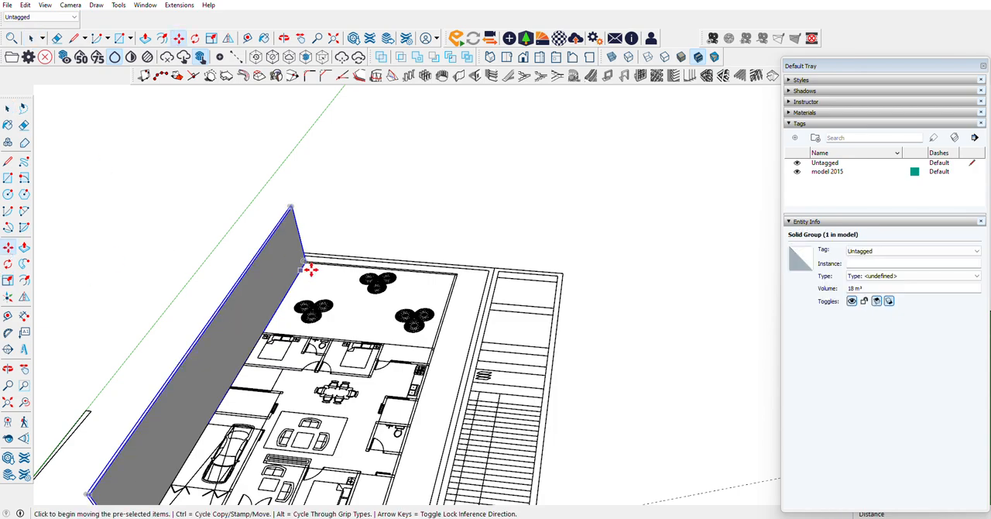
pyautogui.scroll(10, 313, 263)
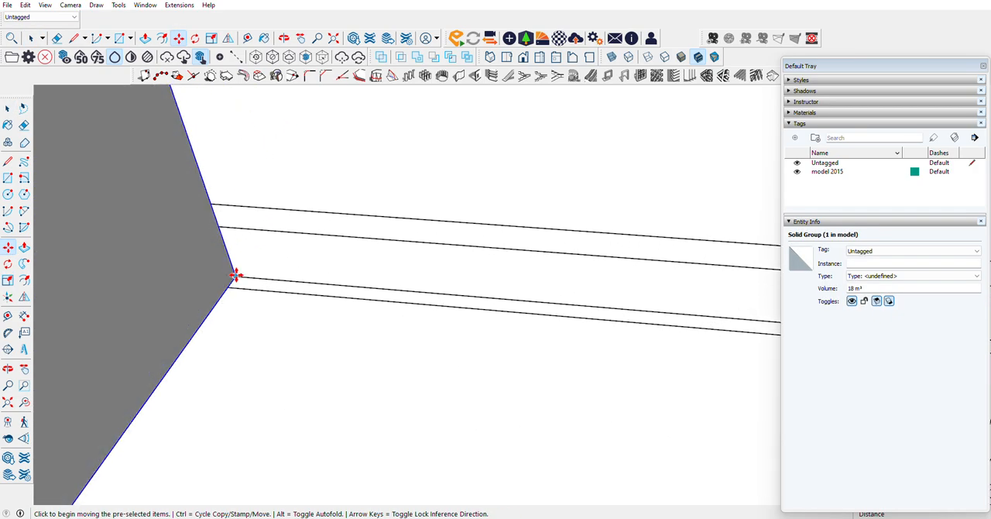
pyautogui.click(235, 277)
pyautogui.press('ctrl')
pyautogui.scroll(-5, 147, 320)
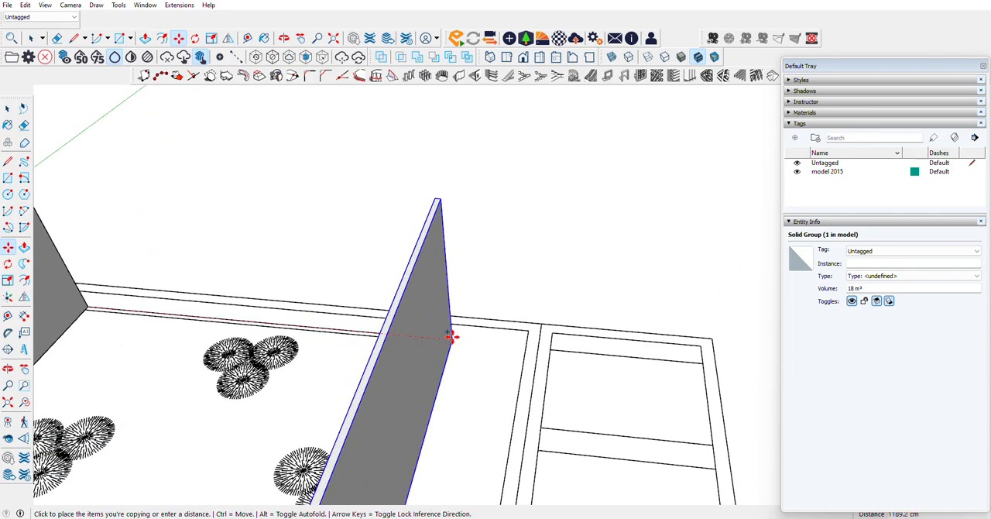
pyautogui.scroll(6, 449, 336)
pyautogui.click(465, 337)
pyautogui.scroll(-10, 465, 338)
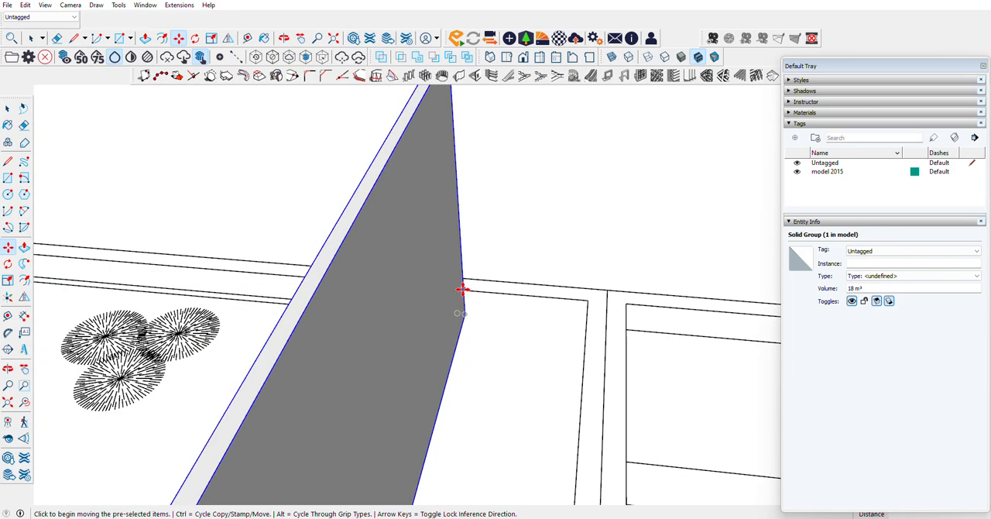
# Step: Examine the garage, room and rear bedroom layout between the two boundary walls
pyautogui.scroll(8, 283, 377)
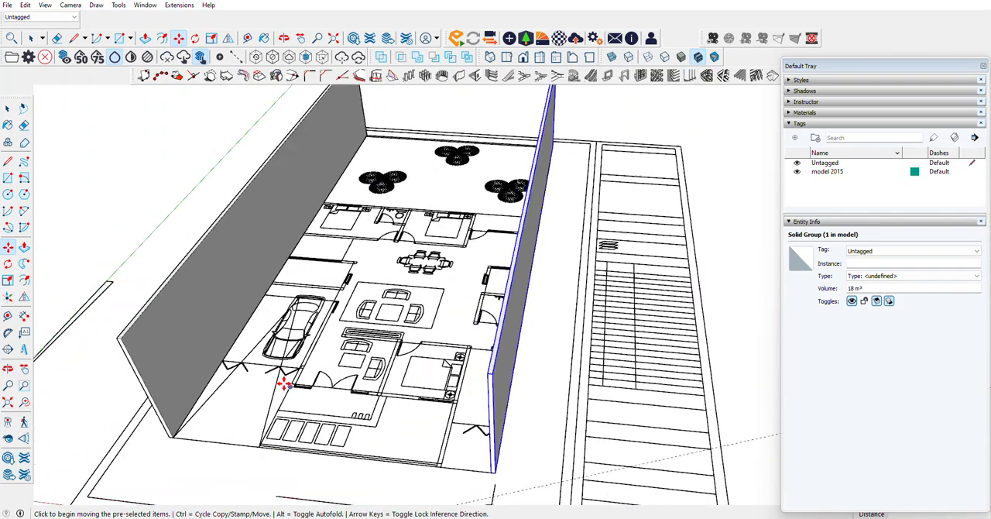
pyautogui.scroll(-5, 78, 465)
pyautogui.scroll(6, 503, 213)
pyautogui.scroll(-2, 283, 306)
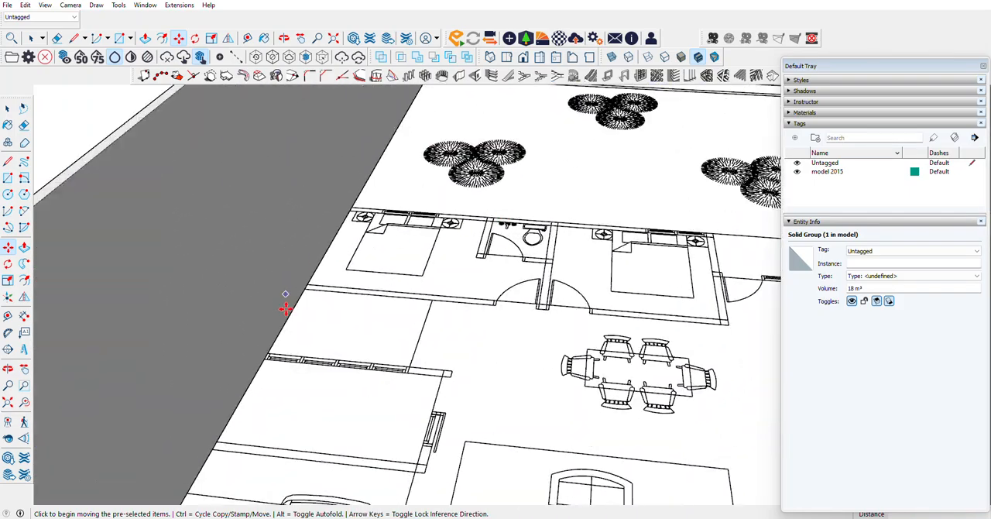
pyautogui.scroll(-8, 470, 278)
pyautogui.scroll(5, 303, 360)
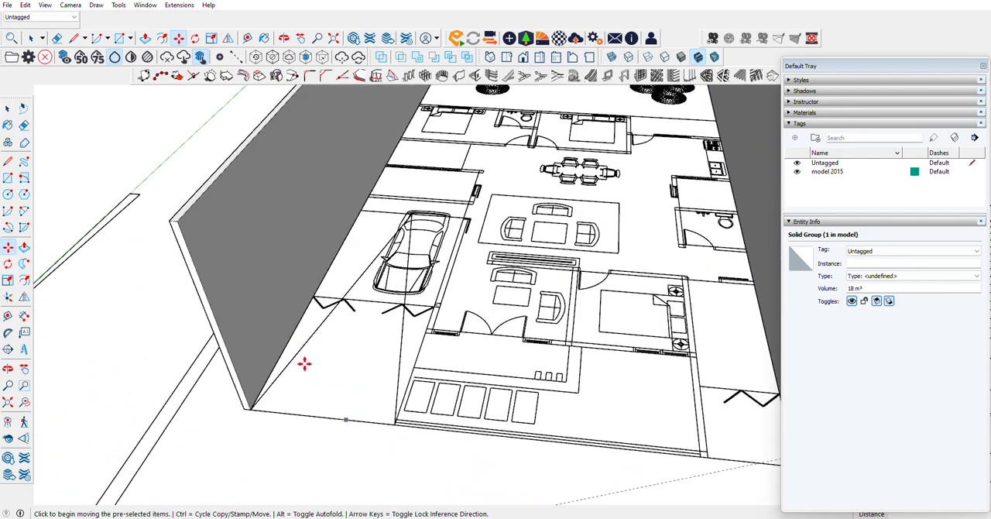
pyautogui.scroll(-6, 287, 347)
pyautogui.scroll(2, 333, 267)
pyautogui.scroll(3, 407, 124)
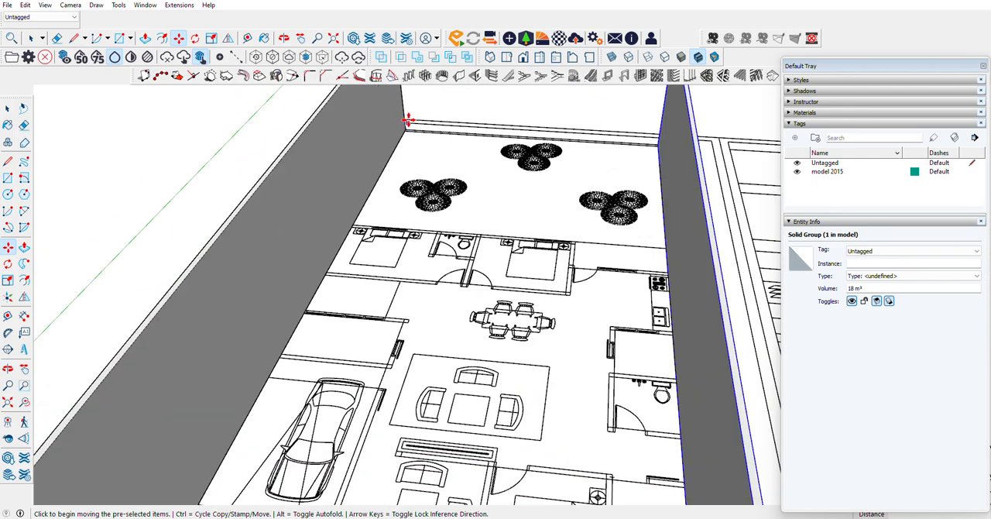
pyautogui.scroll(2, 426, 248)
pyautogui.scroll(3, 427, 255)
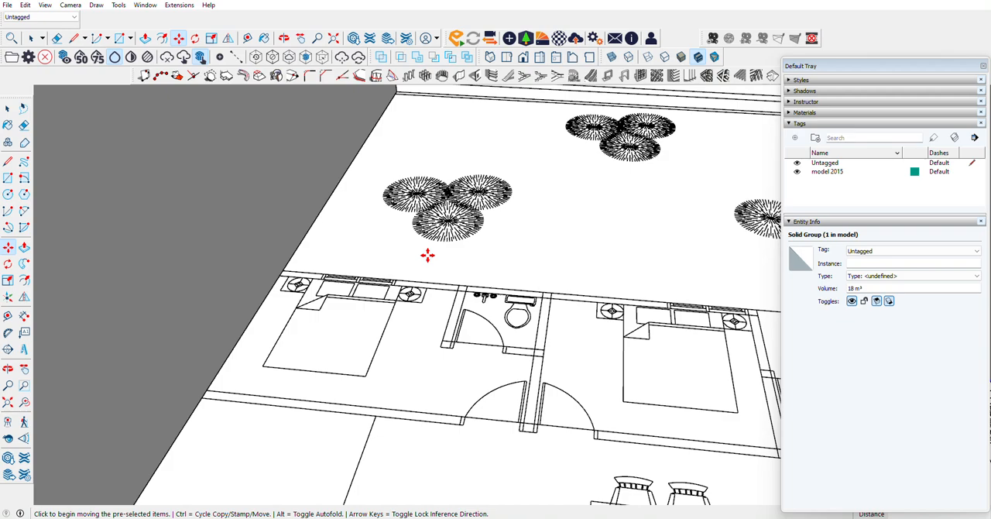
# Step: Build an 842.5 cm rear wall, 500 cm high, from the garage-side boundary wall to the outer corner of the second bedroom
pyautogui.click(8, 177)
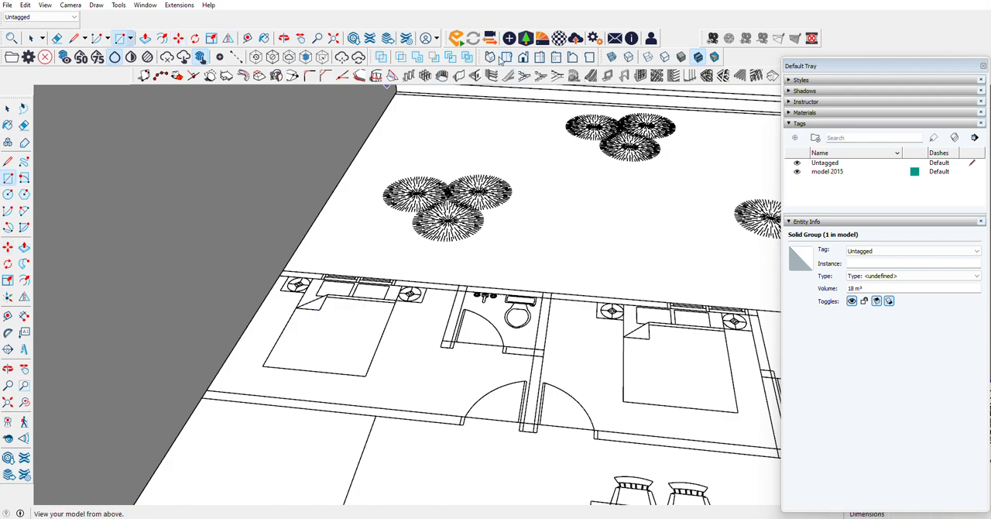
pyautogui.click(459, 76)
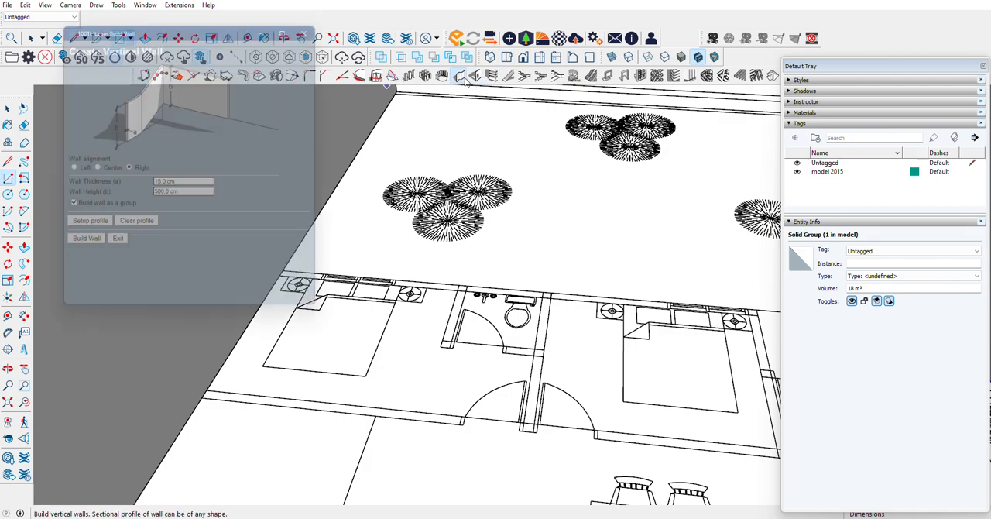
pyautogui.click(79, 247)
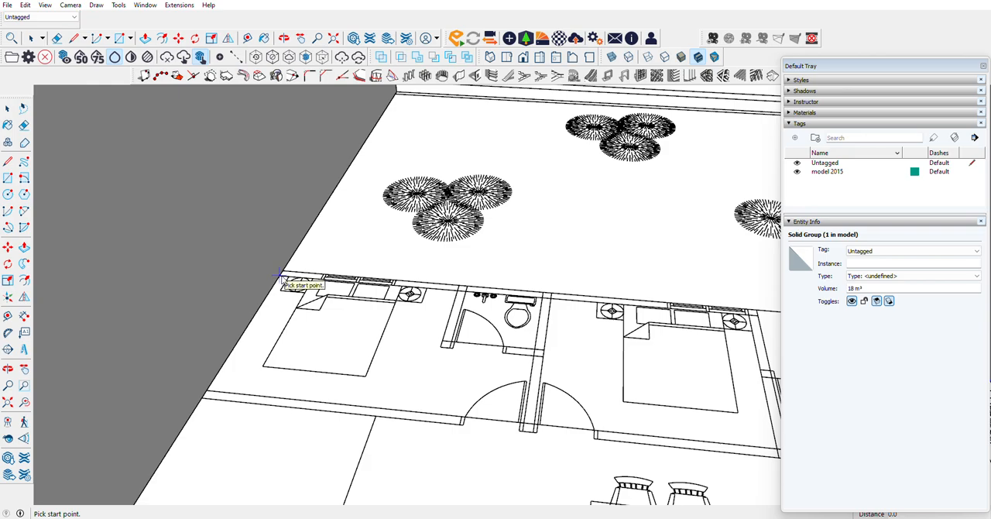
pyautogui.click(280, 276)
pyautogui.scroll(-3, 280, 276)
pyautogui.scroll(1, 674, 319)
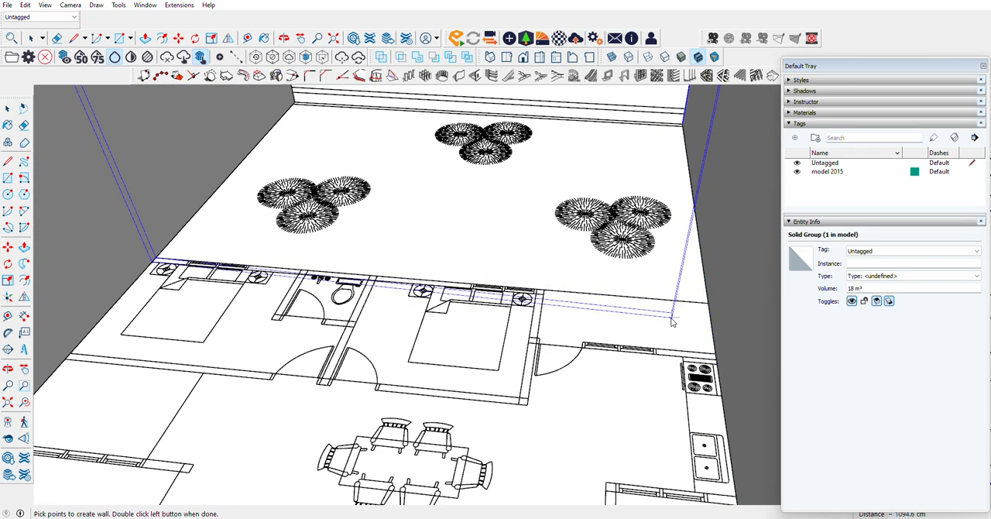
pyautogui.scroll(5, 521, 288)
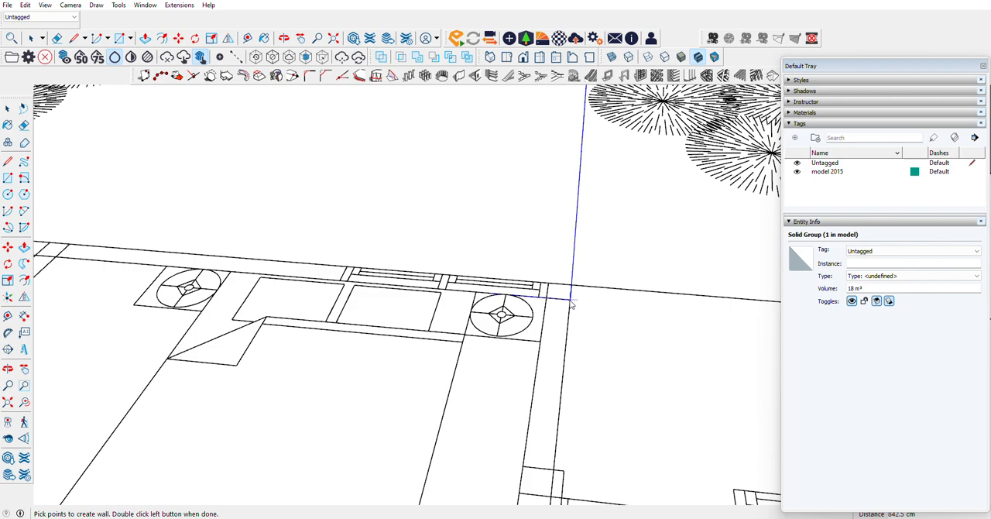
pyautogui.press('space')
pyautogui.scroll(-5, 357, 296)
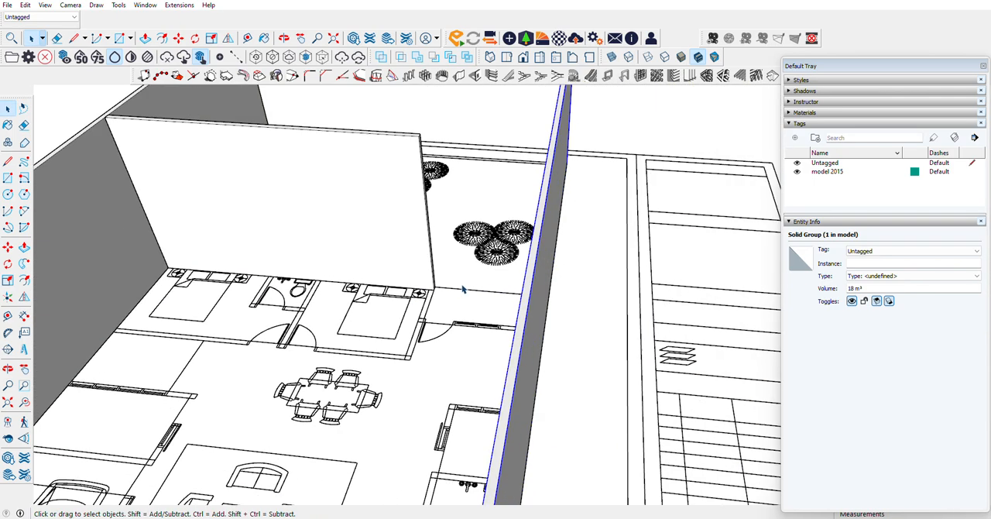
# Step: Copy the rear bedroom wall 292.5 cm along the green axis to the bedrooms' dining-side wall line, using its outer base corner as reference
pyautogui.scroll(4, 353, 237)
pyautogui.click(265, 181)
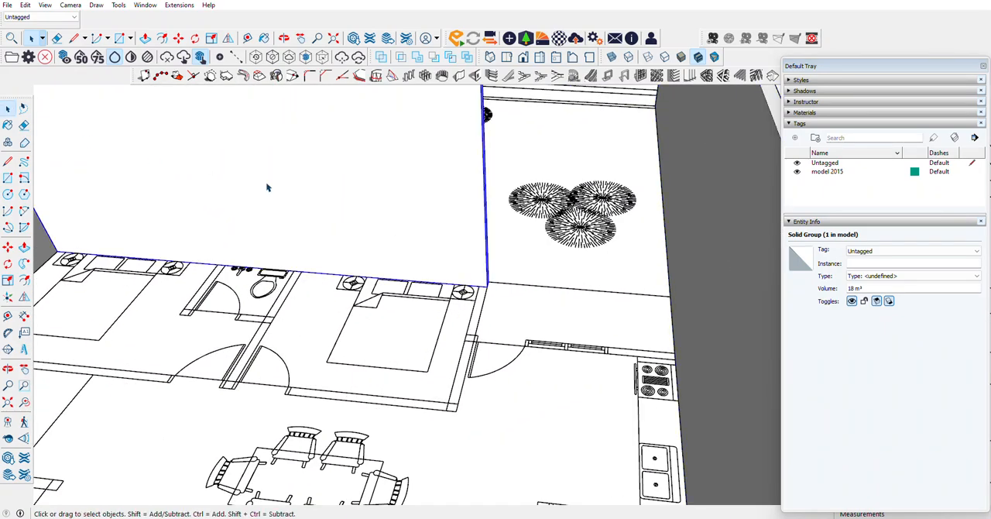
pyautogui.click(7, 246)
pyautogui.scroll(4, 496, 286)
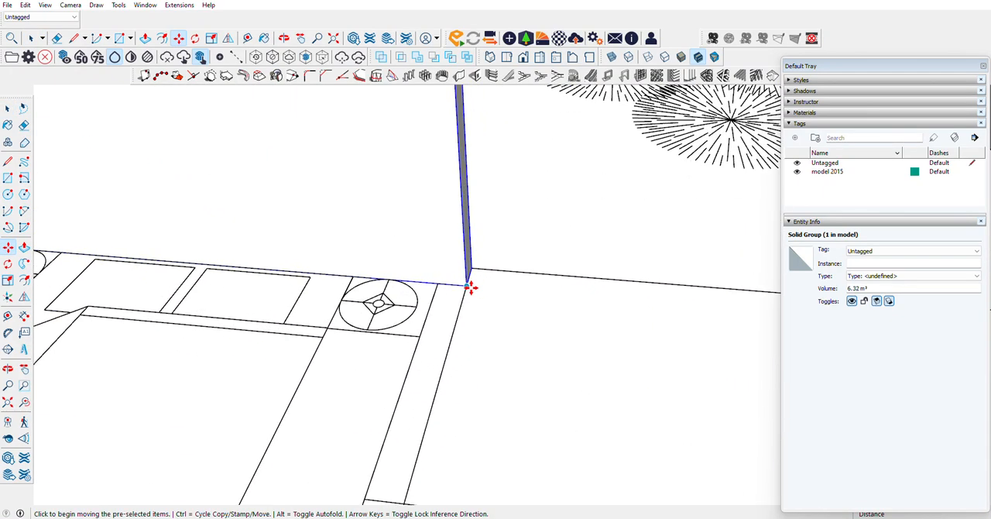
pyautogui.press('ctrl')
pyautogui.click(473, 284)
pyautogui.scroll(-3, 460, 277)
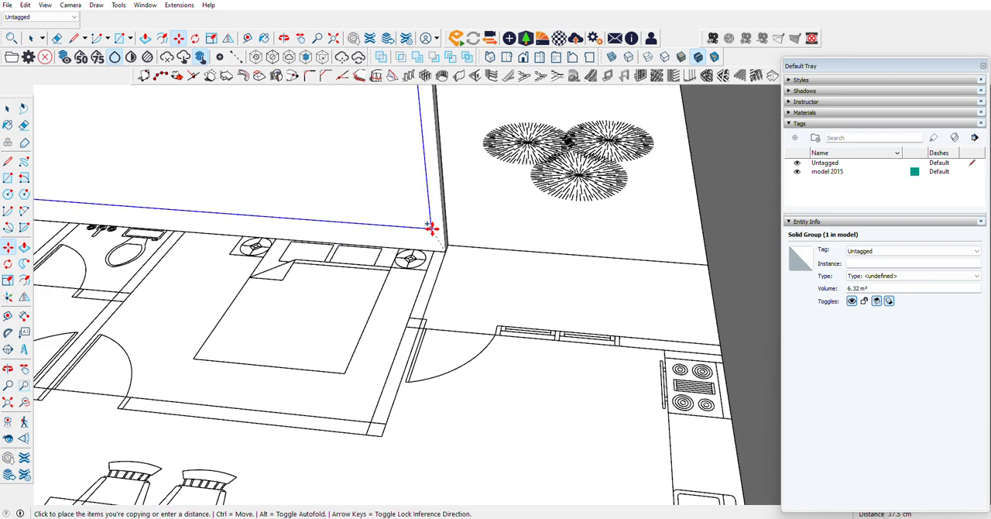
pyautogui.click(383, 432)
pyautogui.scroll(-5, 510, 240)
pyautogui.scroll(-3, 520, 234)
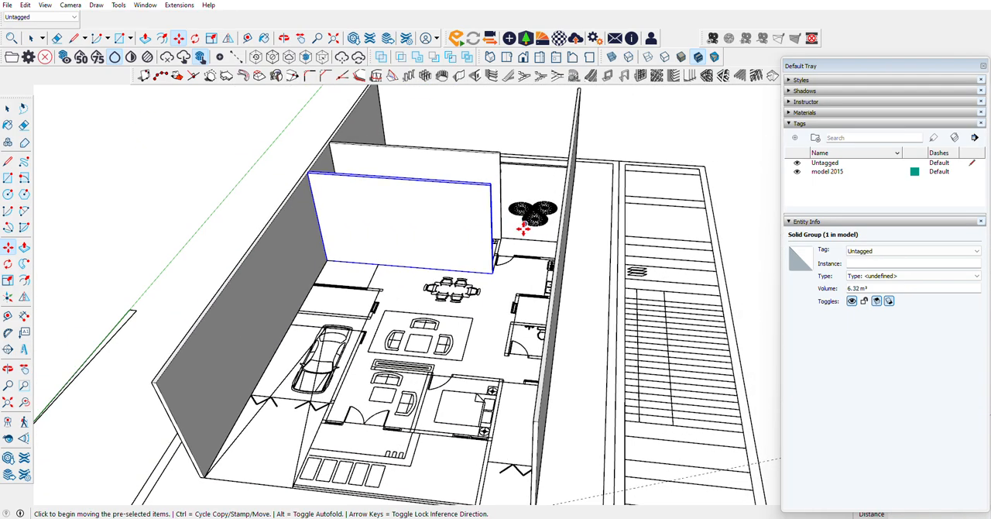
pyautogui.scroll(3, 504, 259)
pyautogui.scroll(-3, 467, 174)
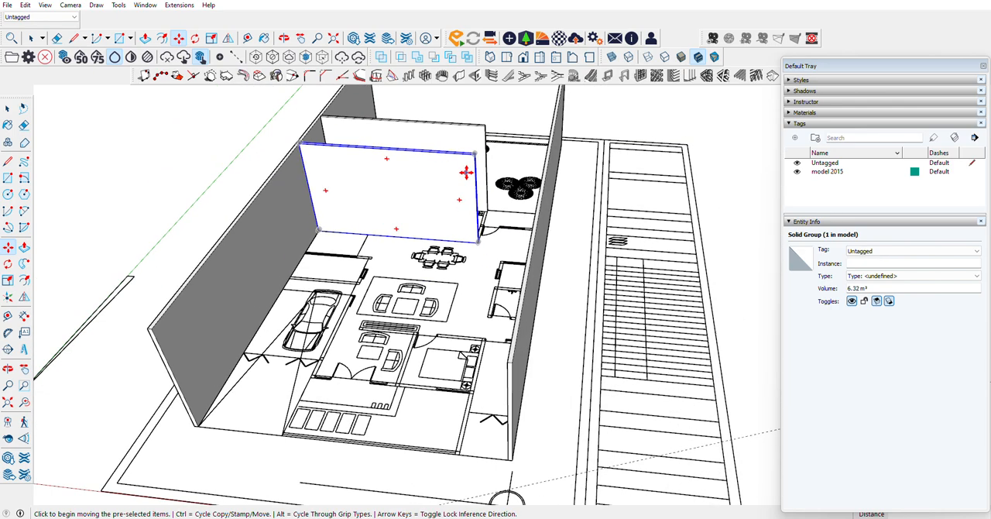
# Step: Build a front wall 15 cm thick and 500 cm high from the entrance corner beside the garage to the front bedroom's outer corner
pyautogui.click(458, 76)
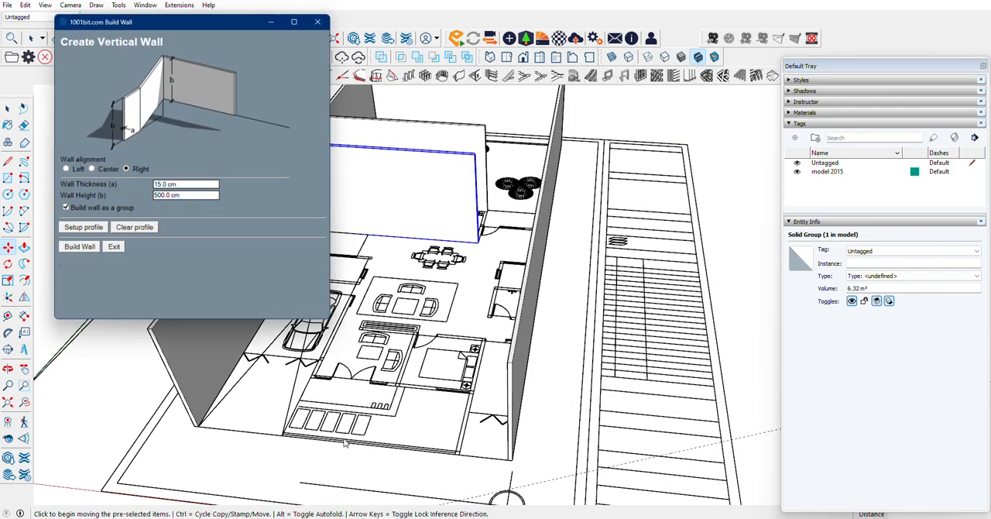
pyautogui.click(78, 246)
pyautogui.scroll(5, 178, 336)
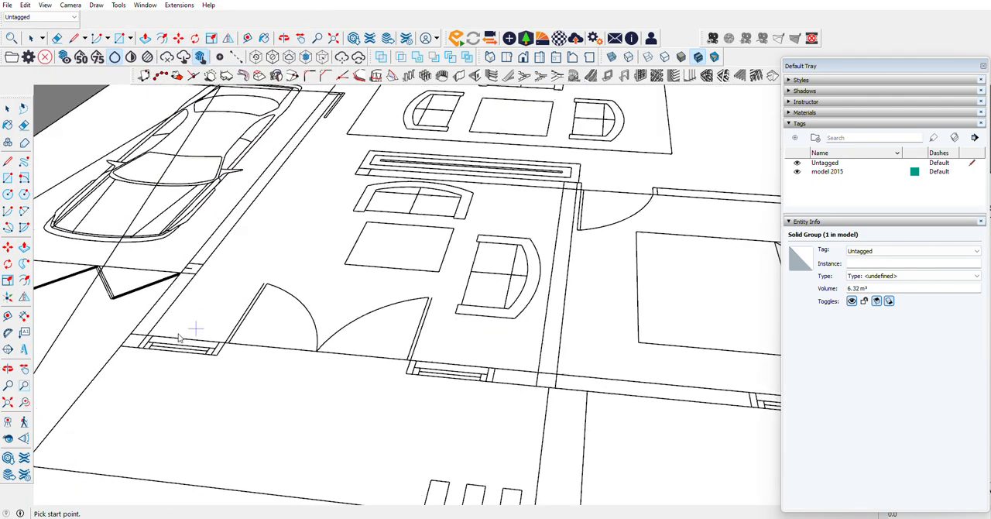
pyautogui.scroll(-4, 178, 337)
pyautogui.scroll(3, 140, 341)
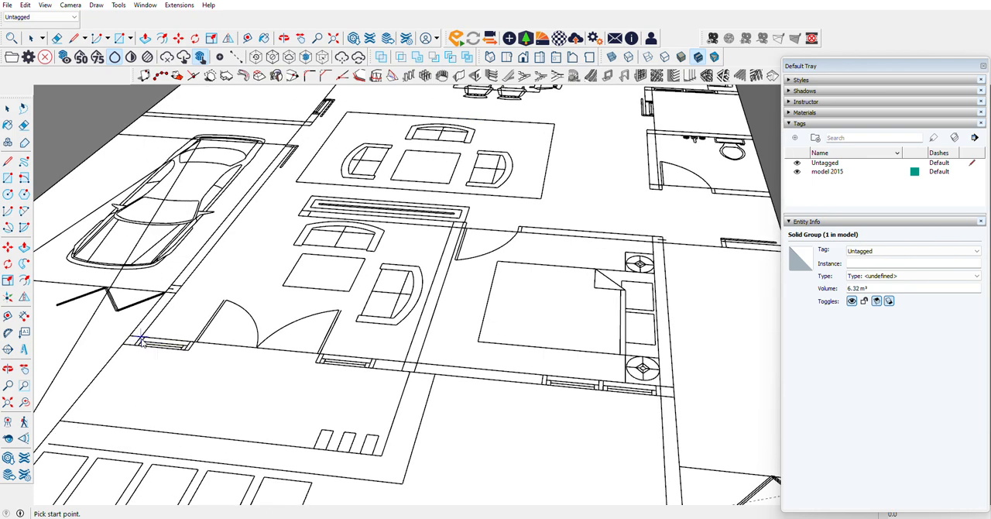
pyautogui.click(118, 348)
pyautogui.scroll(-2, 118, 348)
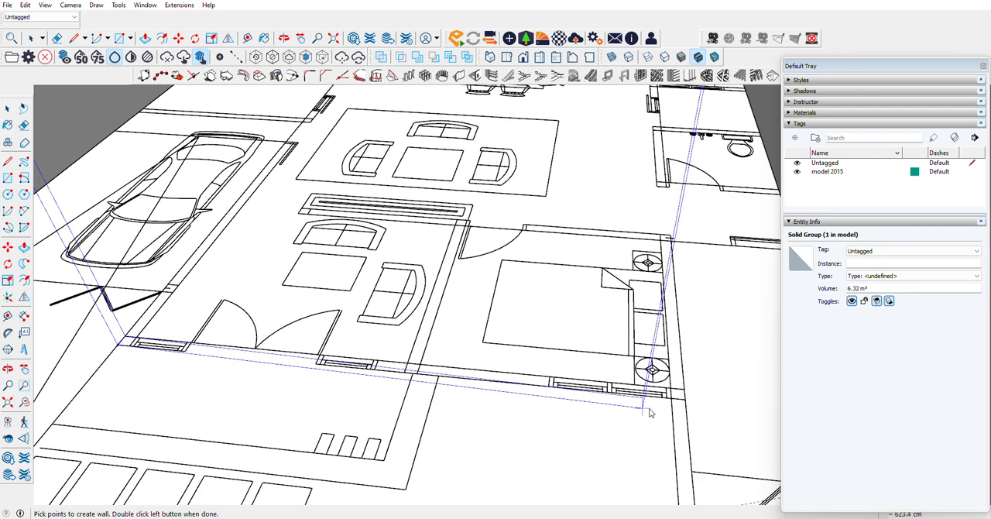
pyautogui.doubleClick(686, 400)
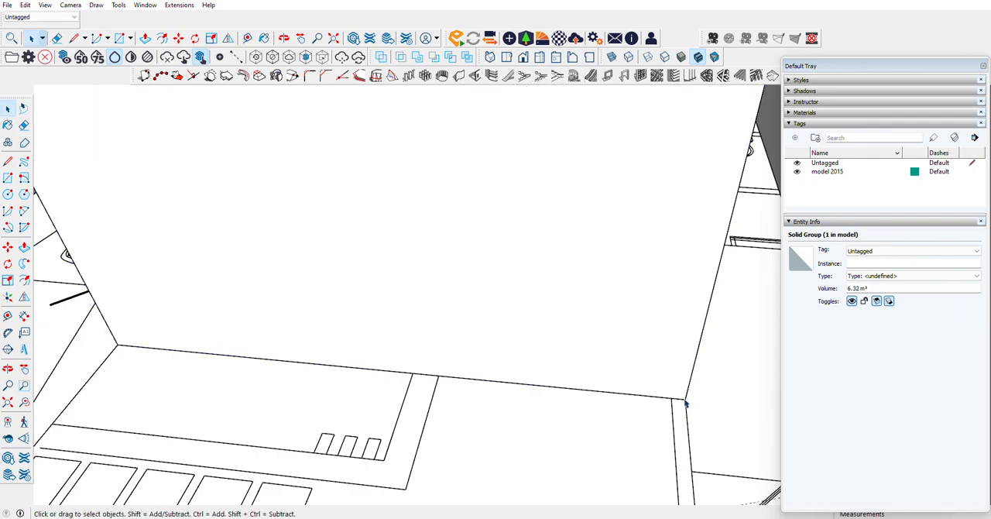
pyautogui.scroll(-9, 389, 372)
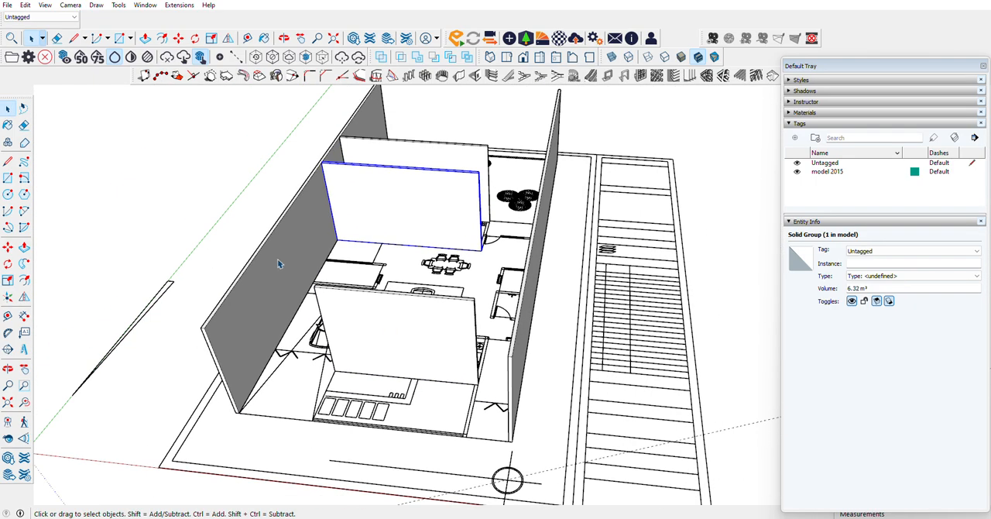
# Step: Build a 415 cm wall, 500 cm high, along the living side of the service area and bathroom, from the kitchen-side corner to the bathroom door corner
pyautogui.scroll(5, 280, 264)
pyautogui.scroll(2, 295, 318)
pyautogui.scroll(-2, 279, 349)
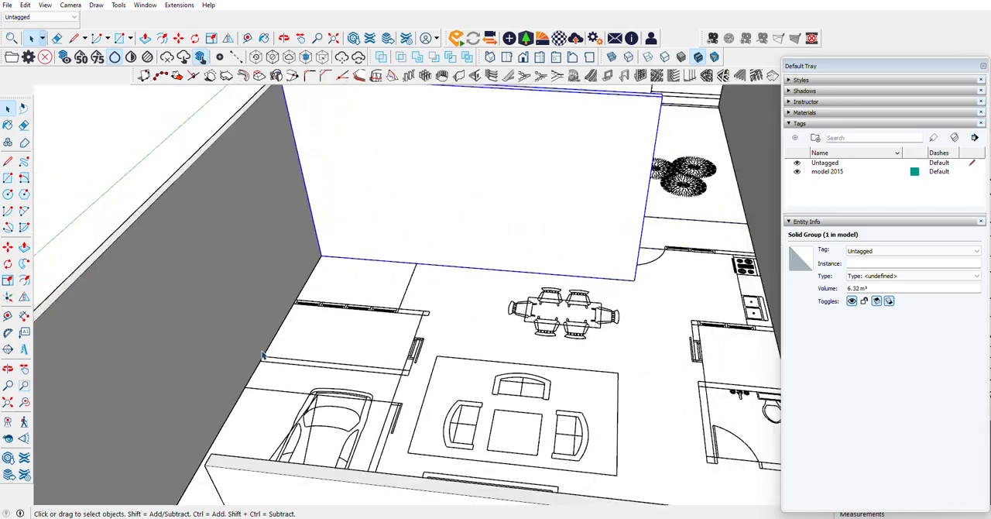
pyautogui.scroll(-2, 263, 354)
pyautogui.click(8, 368)
pyautogui.moveTo(255, 367); pyautogui.dragTo(679, 314)
pyautogui.scroll(5, 678, 307)
pyautogui.scroll(2, 678, 307)
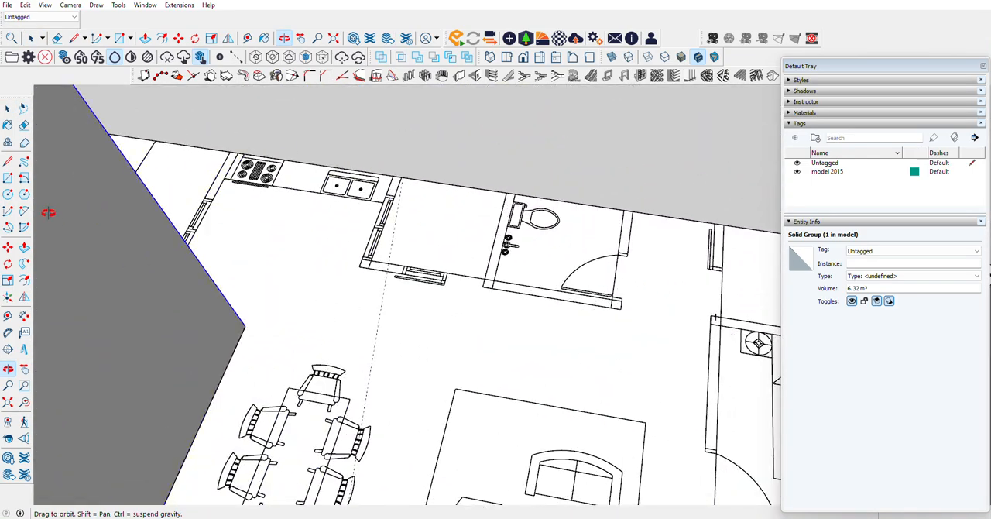
pyautogui.click(8, 177)
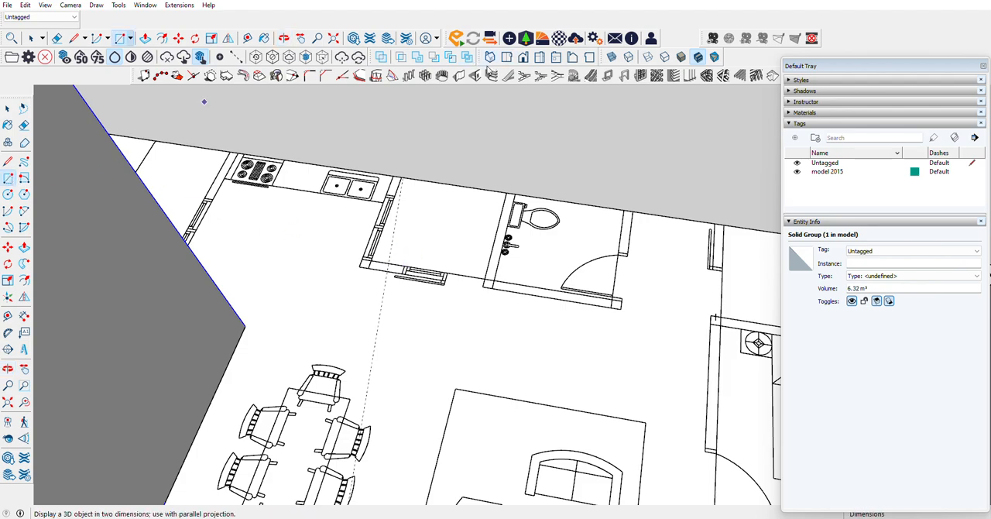
pyautogui.click(461, 75)
pyautogui.click(80, 247)
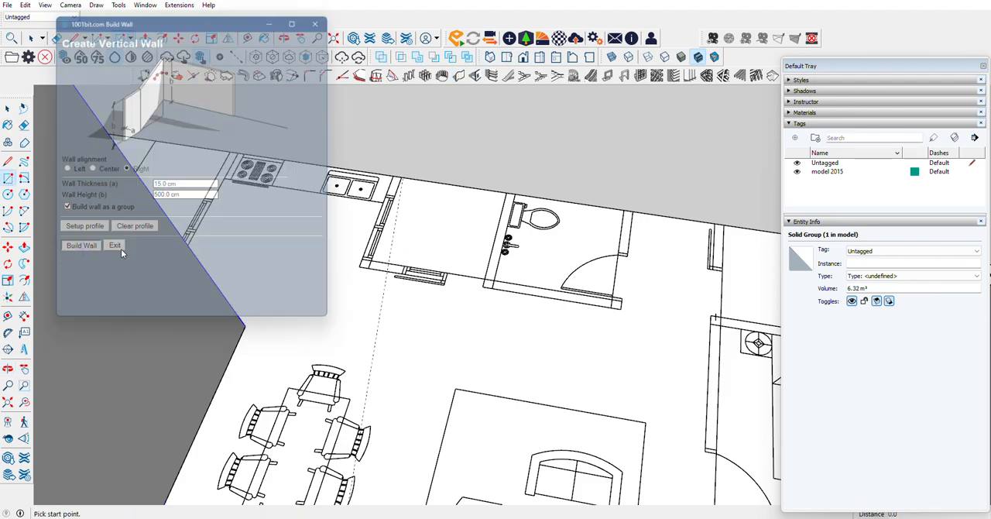
pyautogui.click(360, 270)
pyautogui.scroll(-3, 360, 270)
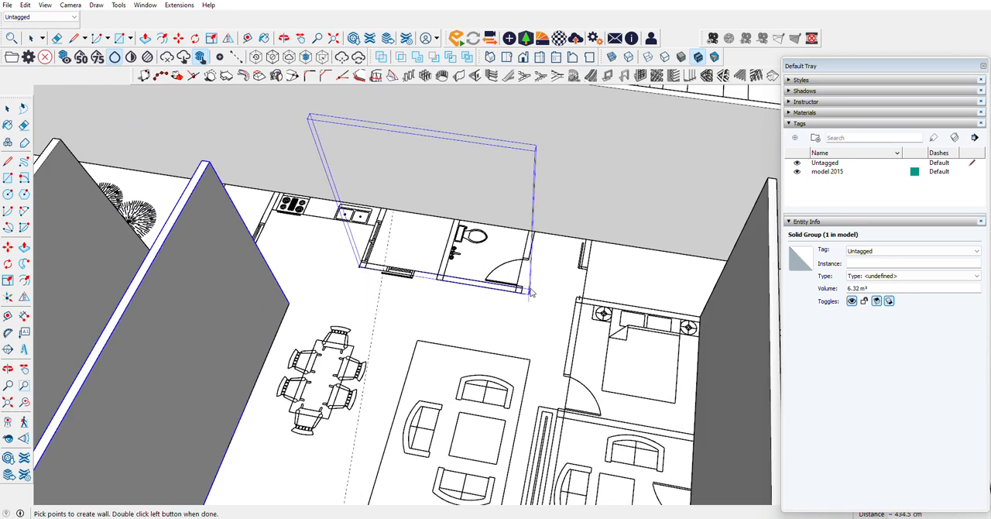
pyautogui.scroll(3, 518, 293)
pyautogui.scroll(2, 515, 292)
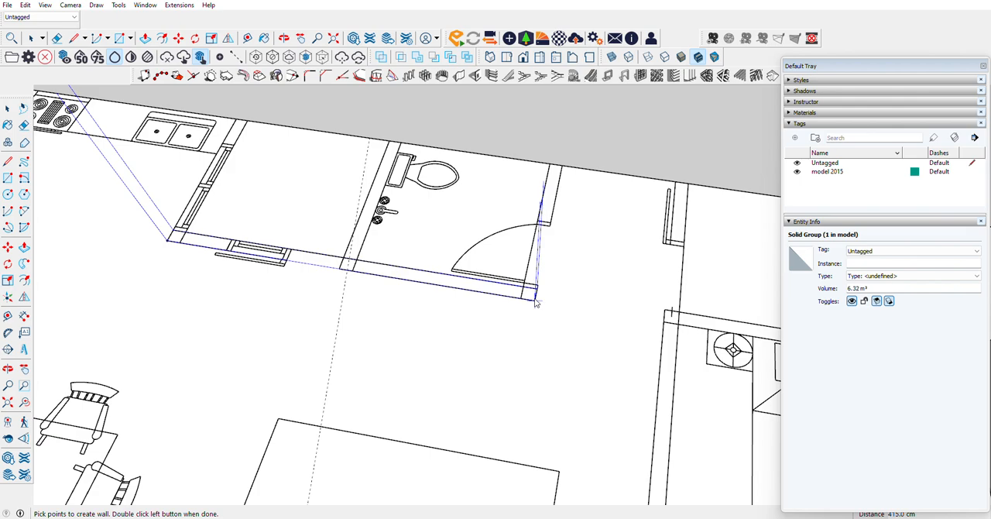
pyautogui.doubleClick(533, 304)
pyautogui.scroll(-8, 415, 279)
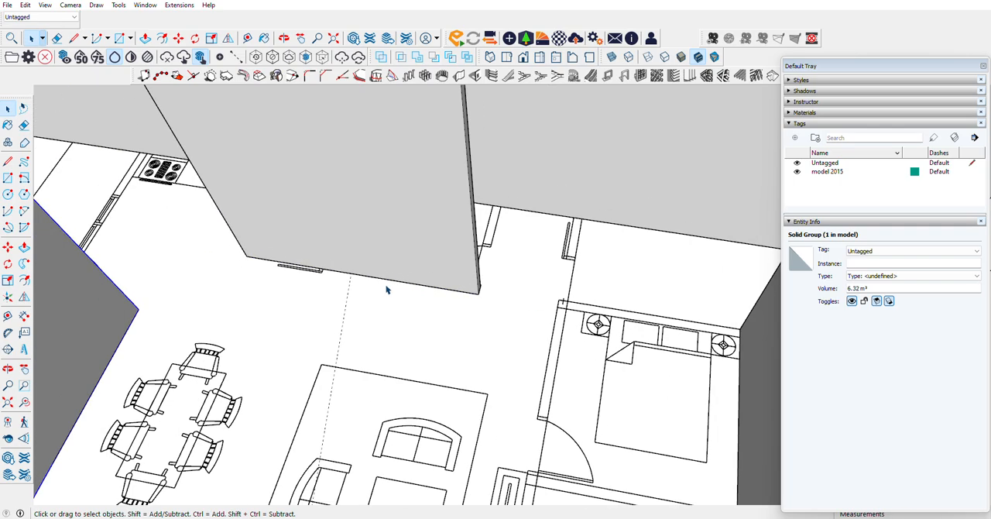
# Step: Build an 800 cm wall, 500 cm high, between the garage and living area, from the corner near the dining area to the front wall
pyautogui.scroll(5, 438, 375)
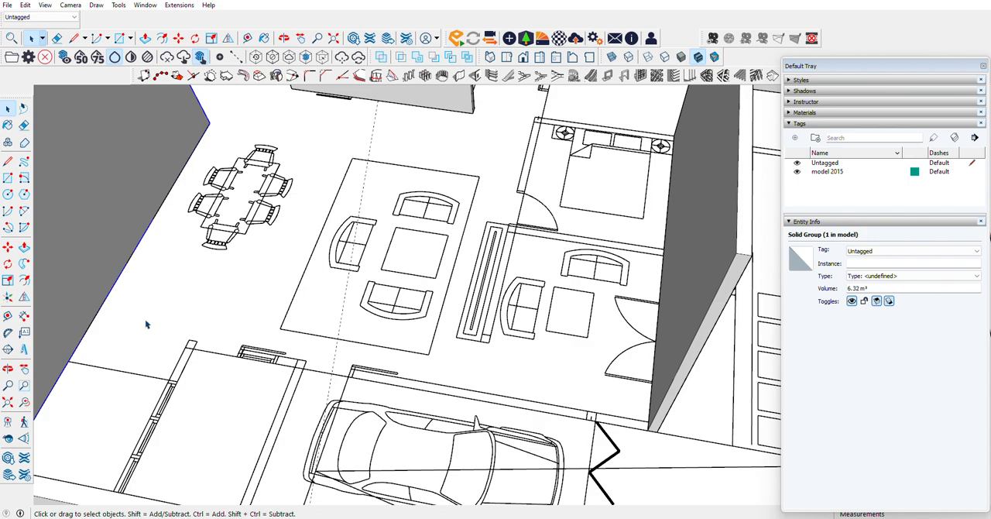
pyautogui.click(459, 75)
pyautogui.click(79, 247)
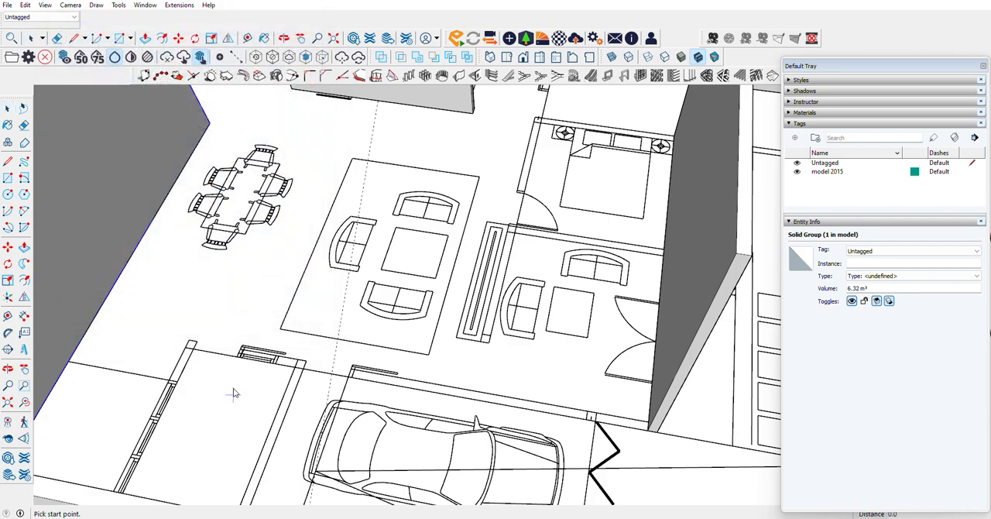
pyautogui.click(188, 346)
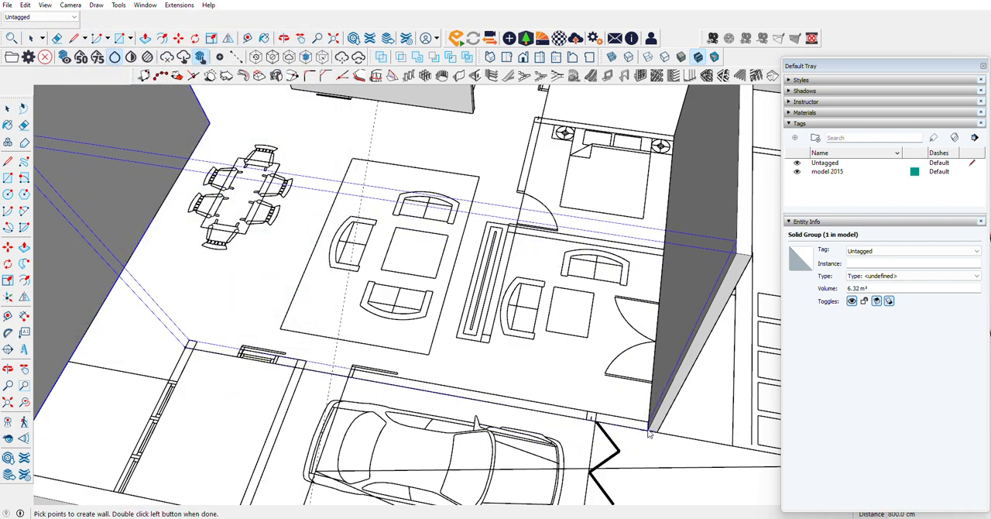
pyautogui.doubleClick(649, 433)
# Step: Build a 492.5 cm wall, 500 cm high, along the front bedroom's door side, from its sitting-area corner to the side boundary wall
pyautogui.click(7, 369)
pyautogui.moveTo(534, 290); pyautogui.dragTo(310, 249)
pyautogui.scroll(-5, 365, 248)
pyautogui.moveTo(523, 220); pyautogui.dragTo(573, 338)
pyautogui.scroll(4, 571, 339)
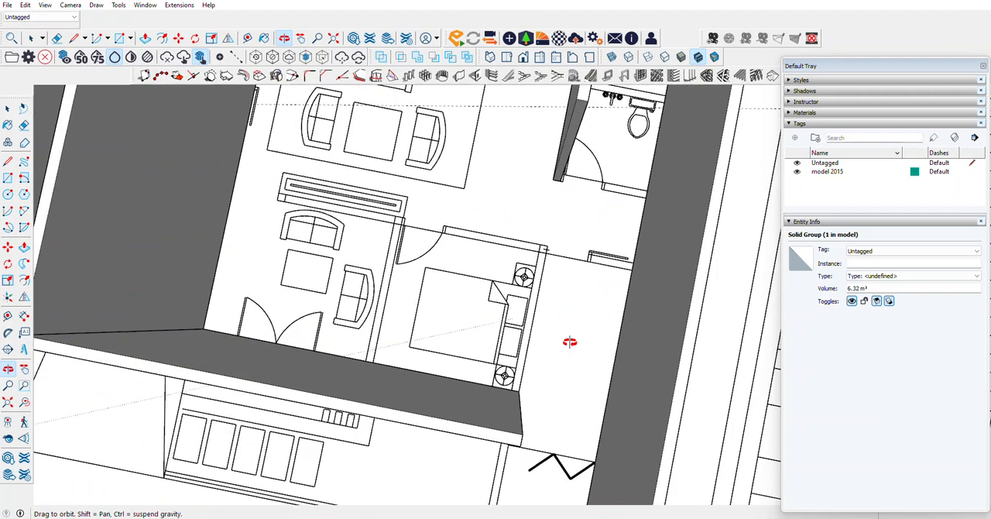
pyautogui.click(458, 75)
pyautogui.click(79, 247)
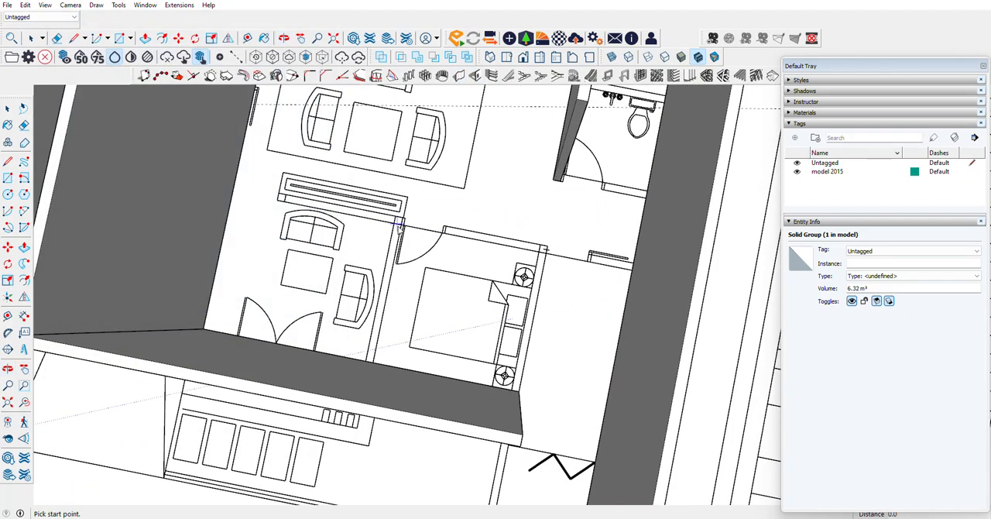
pyautogui.click(394, 225)
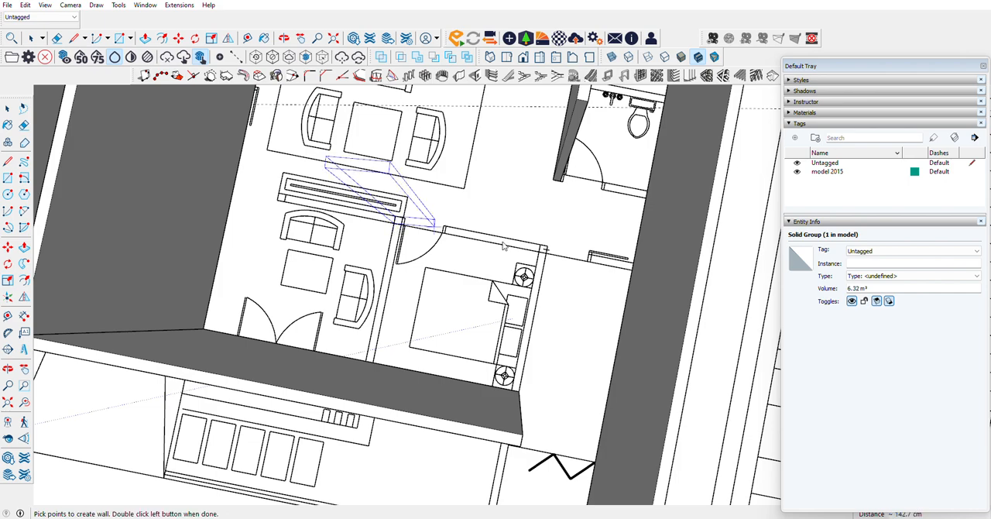
pyautogui.doubleClick(631, 272)
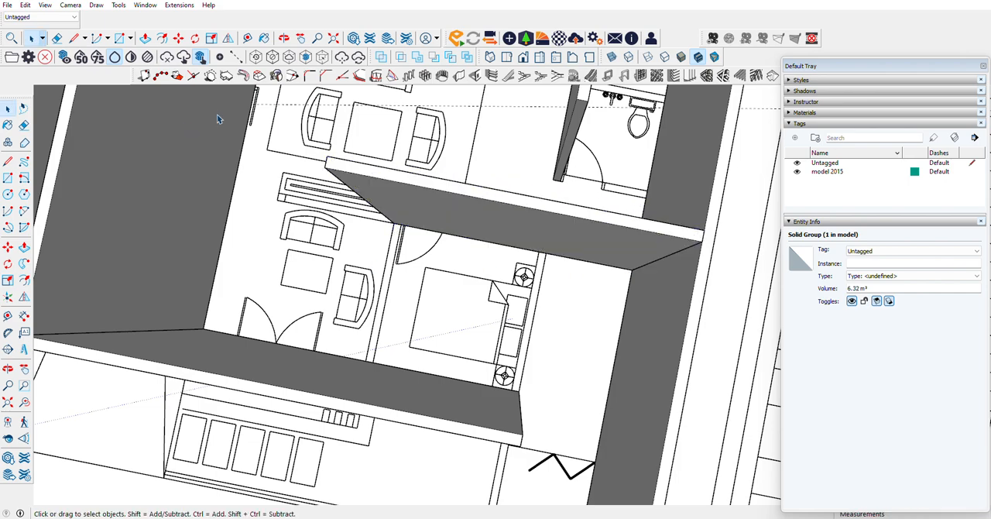
pyautogui.click(469, 75)
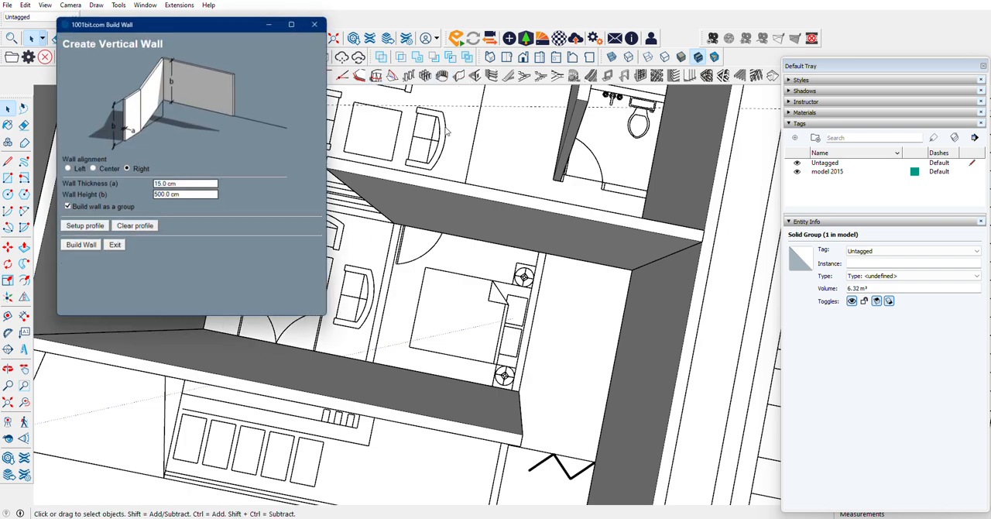
pyautogui.click(79, 247)
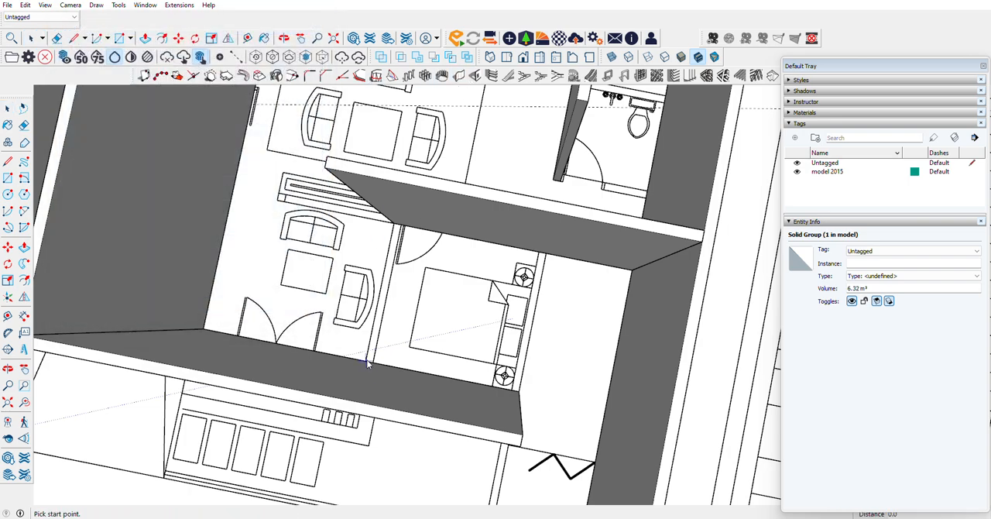
pyautogui.click(367, 364)
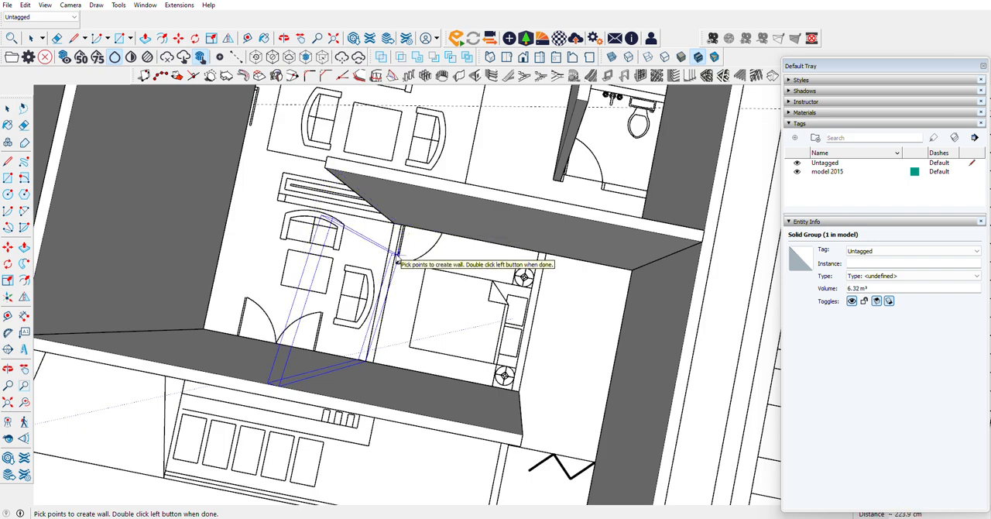
# Step: Build a 285 cm partition, 500 cm high, between the sitting area and front bedroom, from the front wall to the bedroom's door-side wall
pyautogui.click(458, 75)
pyautogui.click(80, 247)
pyautogui.scroll(5, 390, 366)
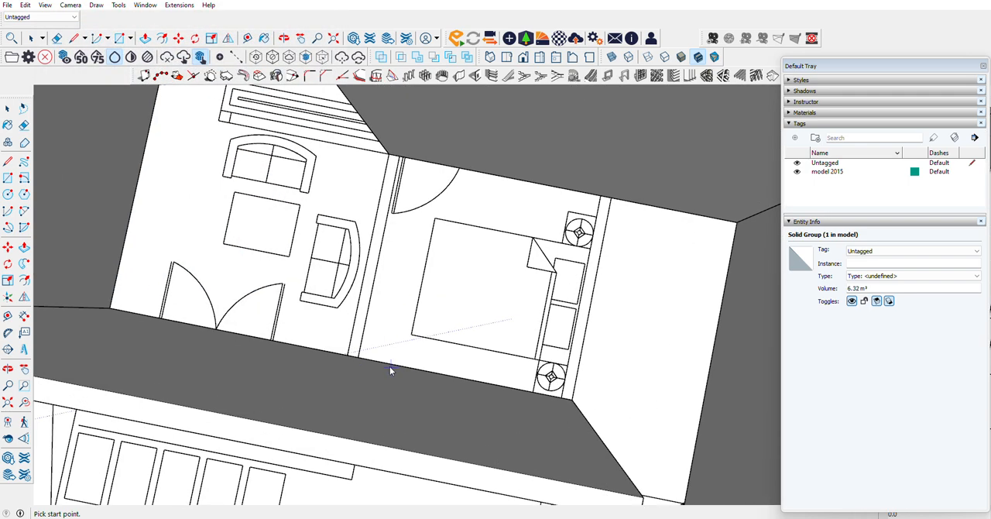
pyautogui.click(345, 354)
pyautogui.scroll(-4, 343, 341)
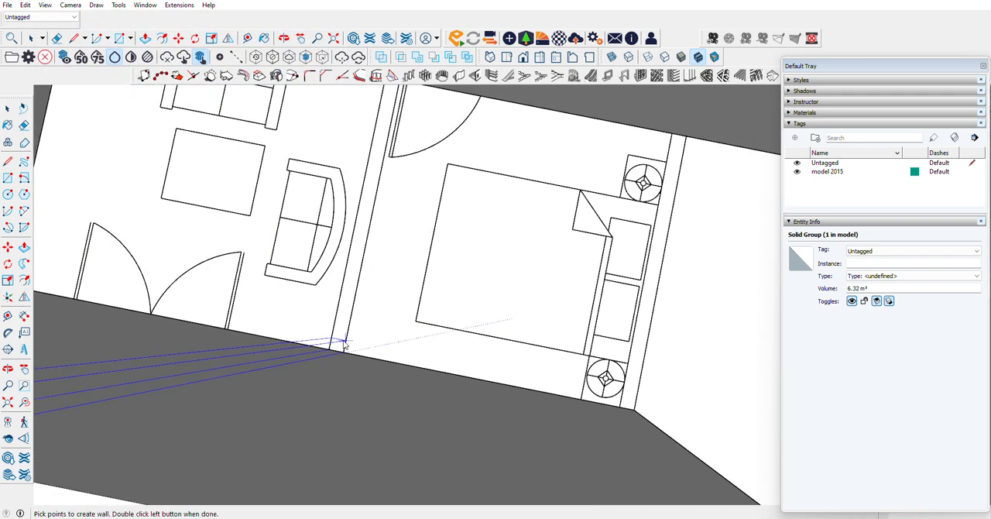
pyautogui.doubleClick(385, 157)
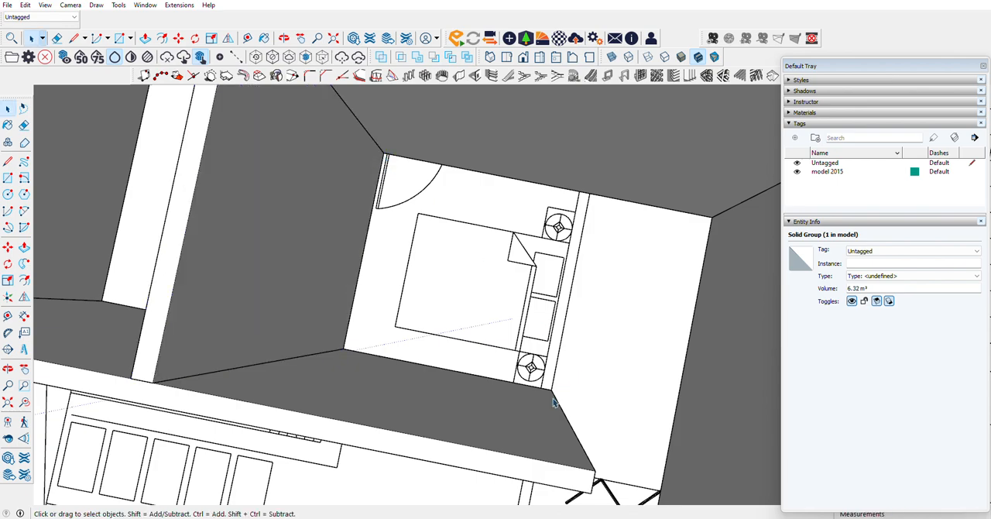
# Step: Build the front bedroom's headboard-side wall, 15 cm thick and 500 cm high, from the front wall's outer corner to the bedroom's door-side wall
pyautogui.click(473, 81)
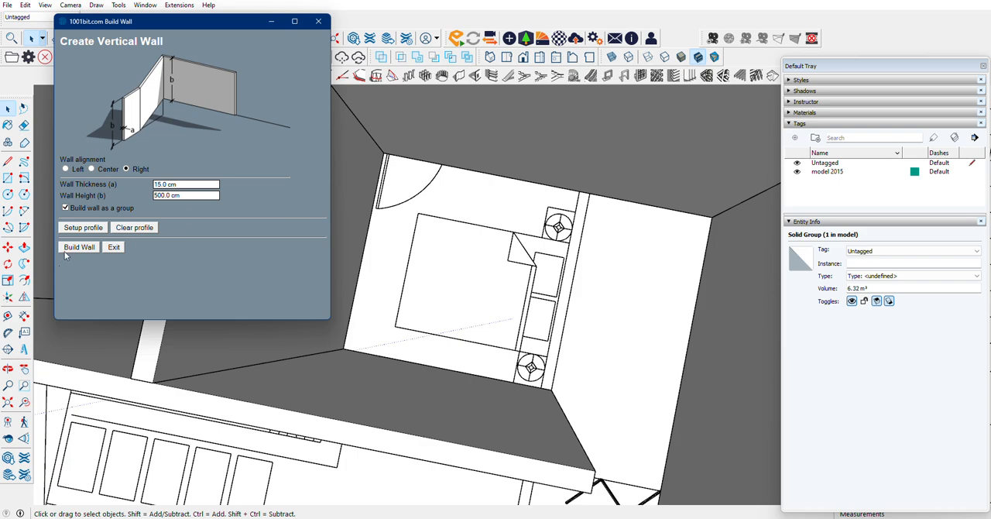
pyautogui.click(79, 247)
pyautogui.click(550, 392)
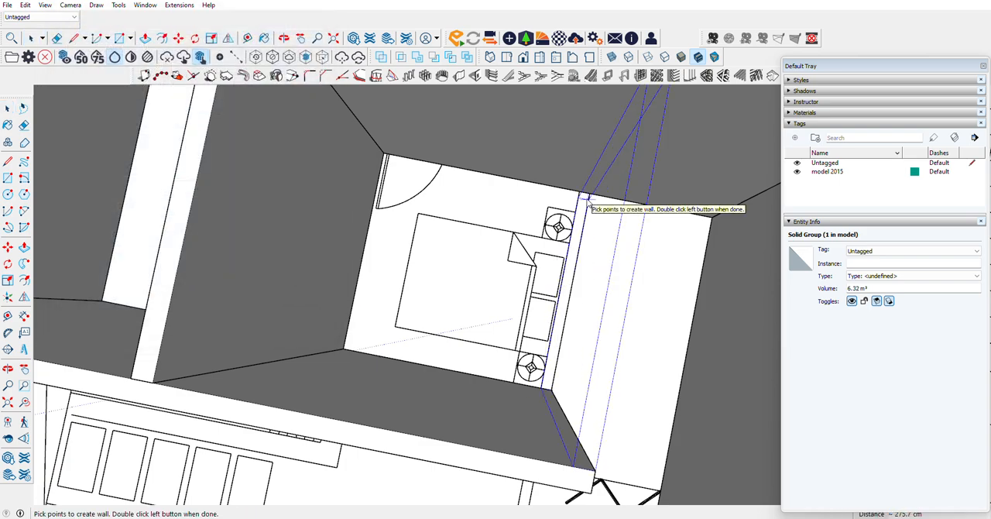
pyautogui.doubleClick(588, 199)
pyautogui.scroll(-5, 468, 313)
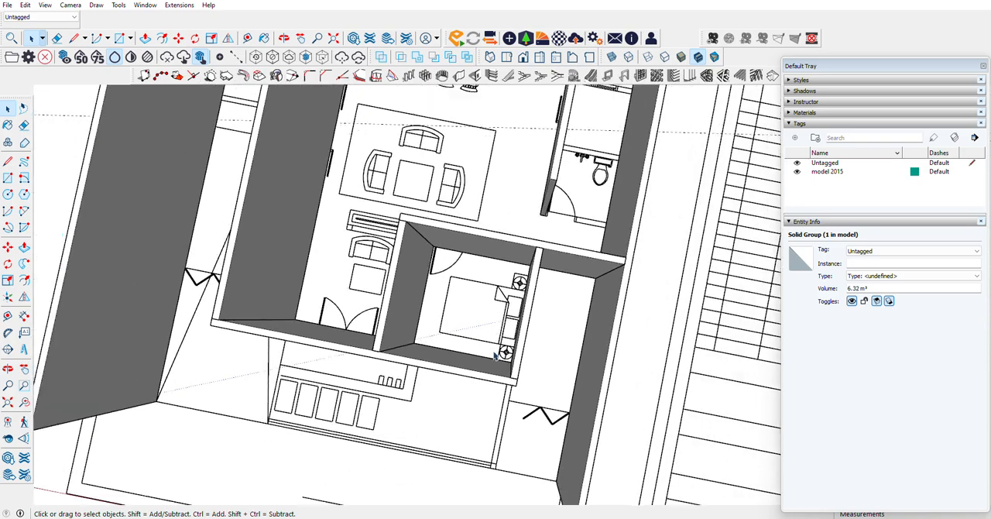
pyautogui.scroll(5, 542, 198)
pyautogui.scroll(-2, 399, 390)
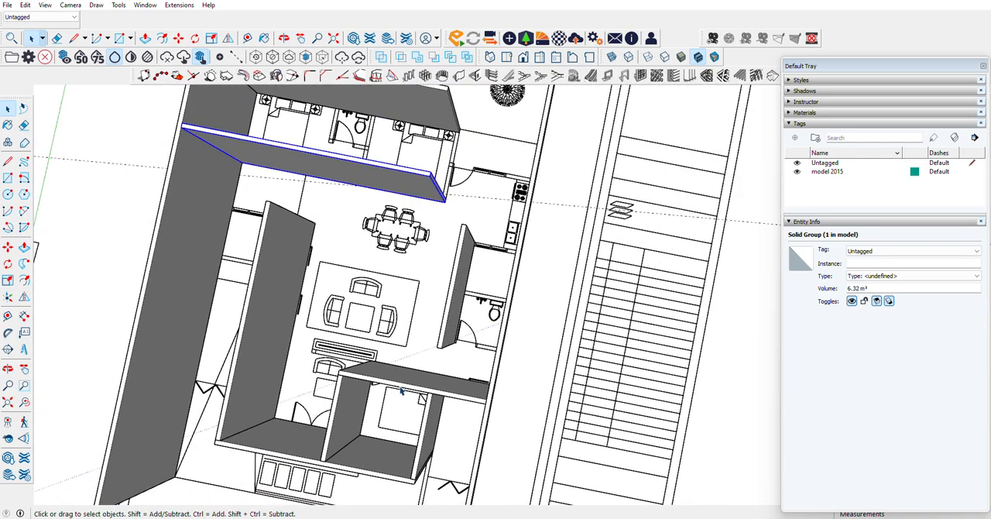
# Step: Build a 277.5 cm wall, 15 cm thick and 500 cm high, closing the rear bedrooms on the kitchen side, up to the rear wall
pyautogui.scroll(3, 281, 284)
pyautogui.scroll(-6, 297, 359)
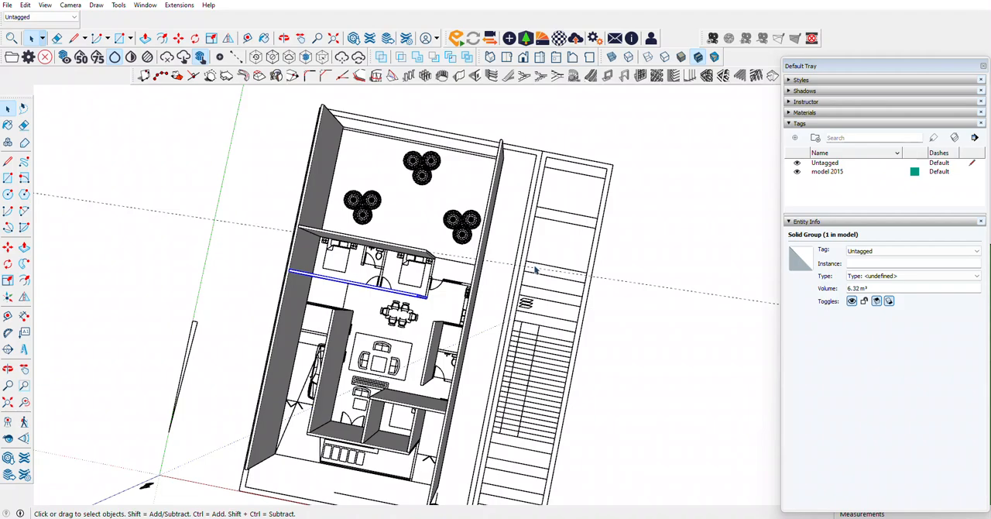
pyautogui.scroll(5, 391, 324)
pyautogui.scroll(5, 391, 324)
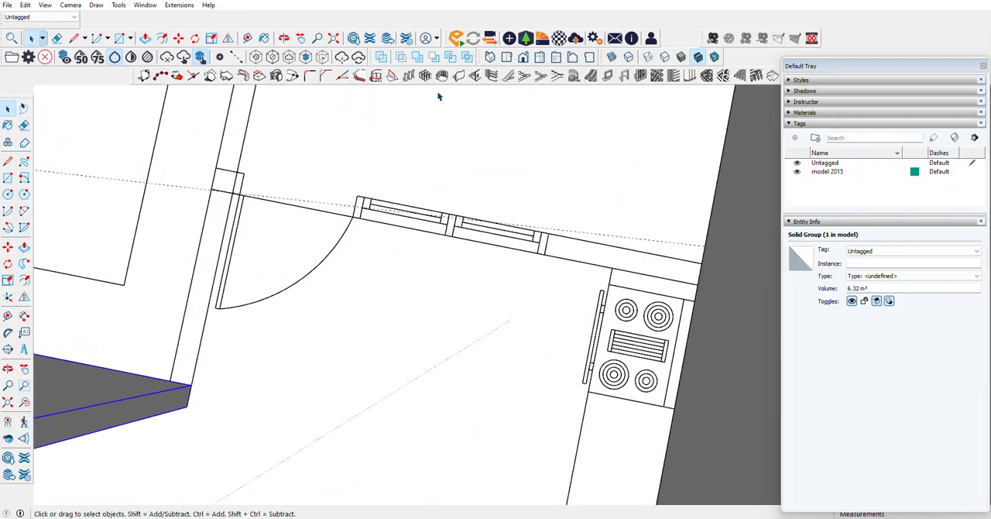
pyautogui.click(460, 77)
pyautogui.click(84, 249)
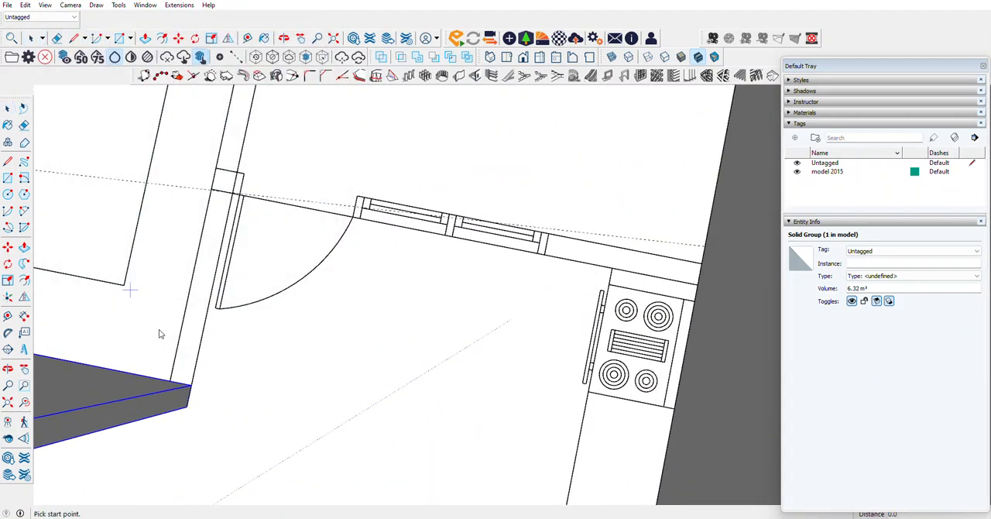
pyautogui.click(190, 387)
pyautogui.scroll(-3, 190, 390)
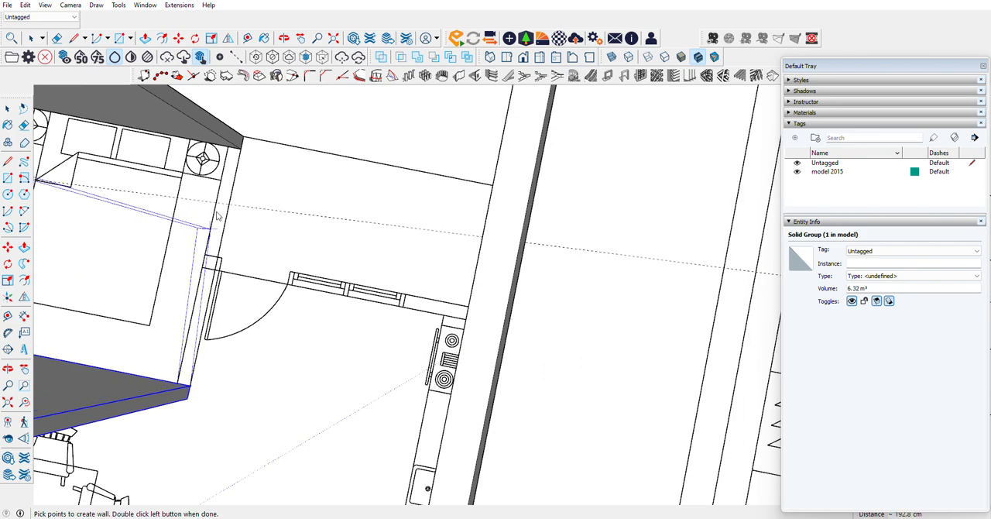
pyautogui.doubleClick(241, 151)
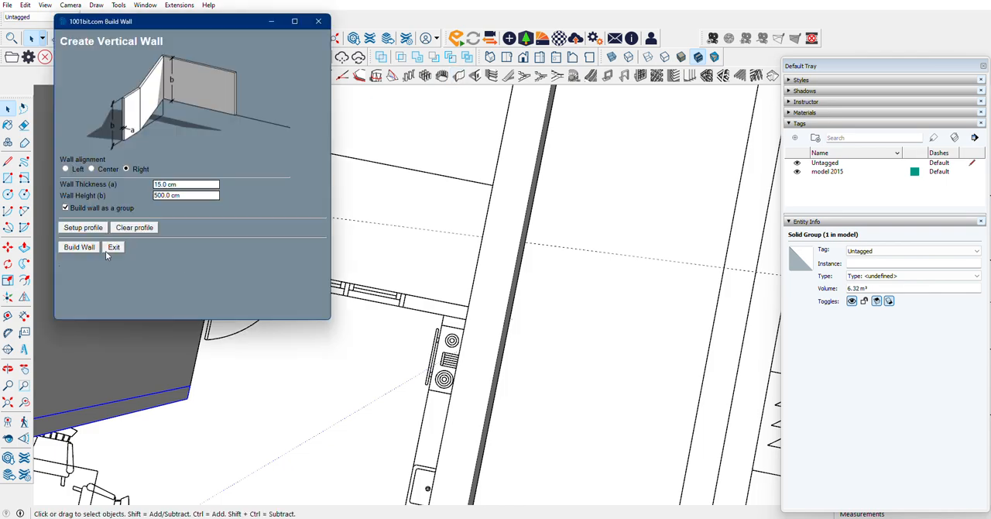
# Step: Build the kitchen's rear wall, 15 cm thick and 500 cm high, from the bedroom wall beside the door to the side boundary wall
pyautogui.click(81, 245)
pyautogui.click(216, 271)
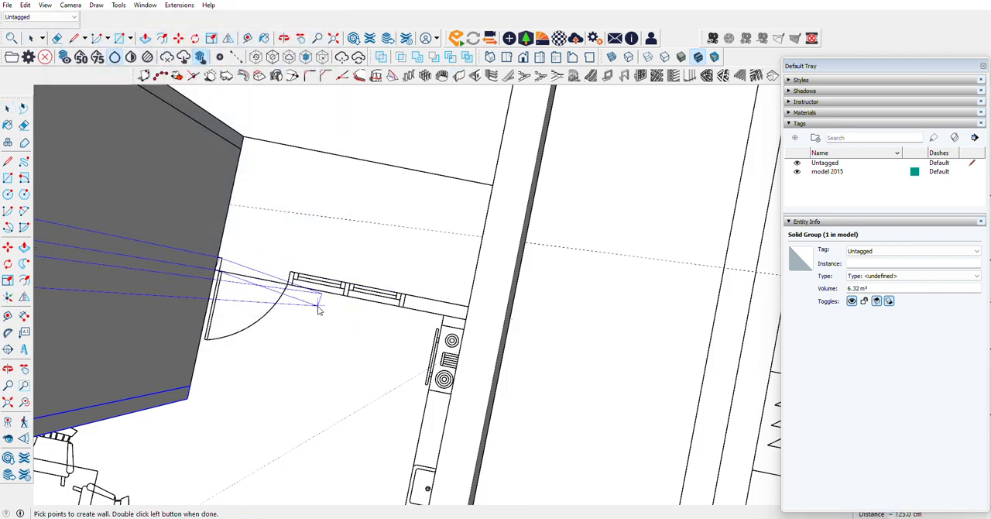
pyautogui.scroll(3, 333, 307)
pyautogui.doubleClick(682, 353)
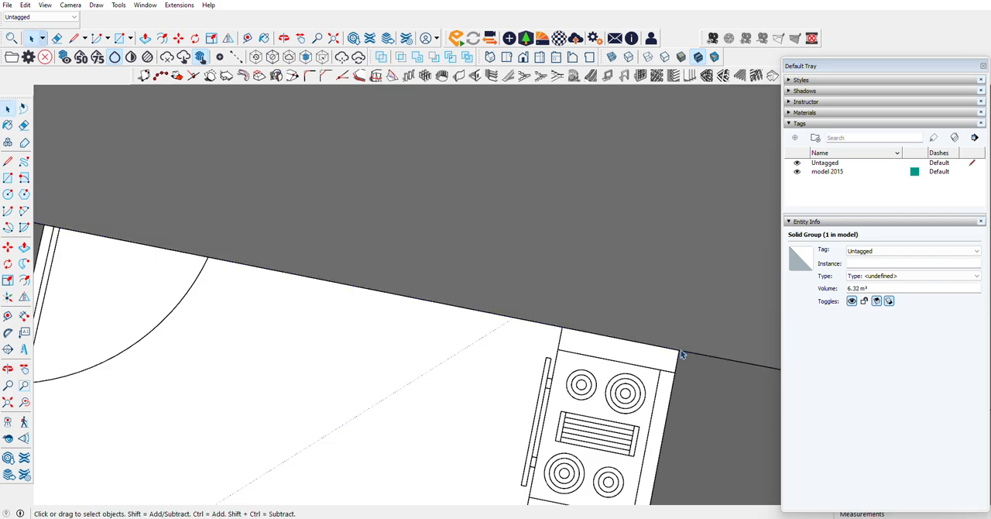
# Step: Build a 177.5 cm wall, 500 cm high, along the windows at the kitchen's sink end, up to the side boundary wall
pyautogui.scroll(-3, 440, 160)
pyautogui.scroll(-8, 433, 208)
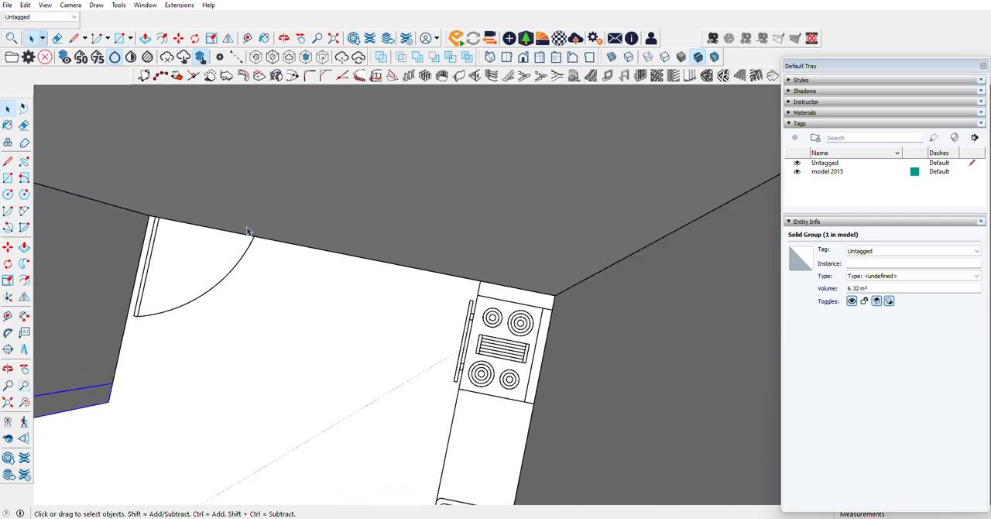
pyautogui.scroll(3, 325, 428)
pyautogui.scroll(3, 409, 387)
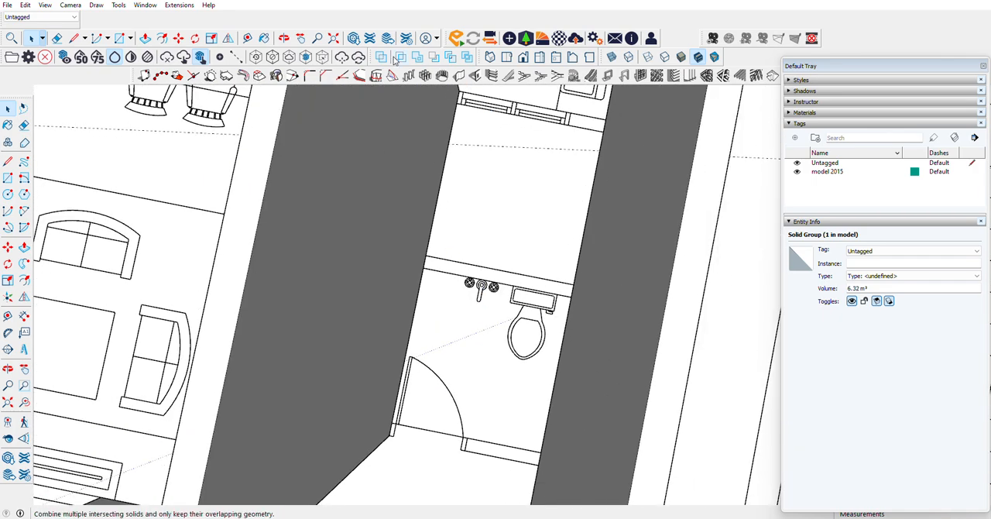
pyautogui.click(458, 75)
pyautogui.click(79, 246)
pyautogui.scroll(-2, 438, 245)
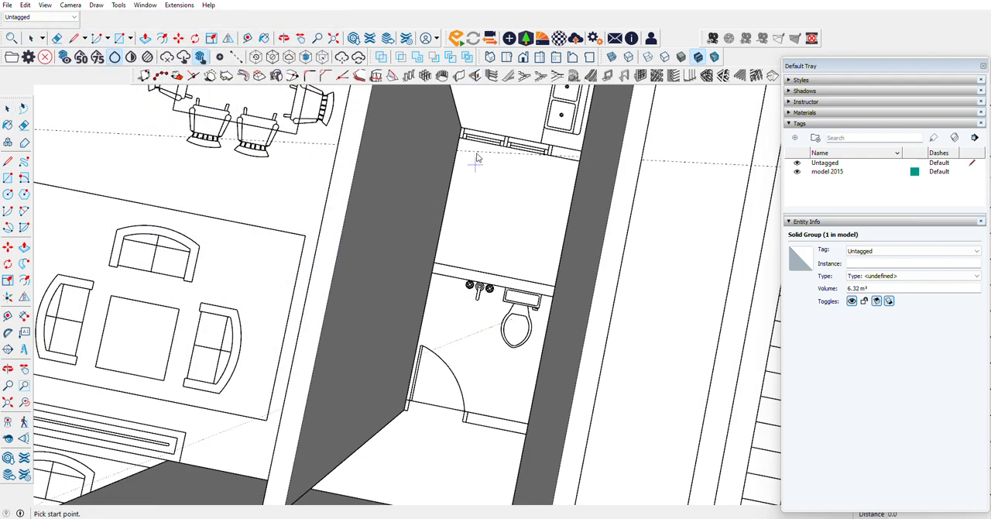
pyautogui.scroll(5, 464, 151)
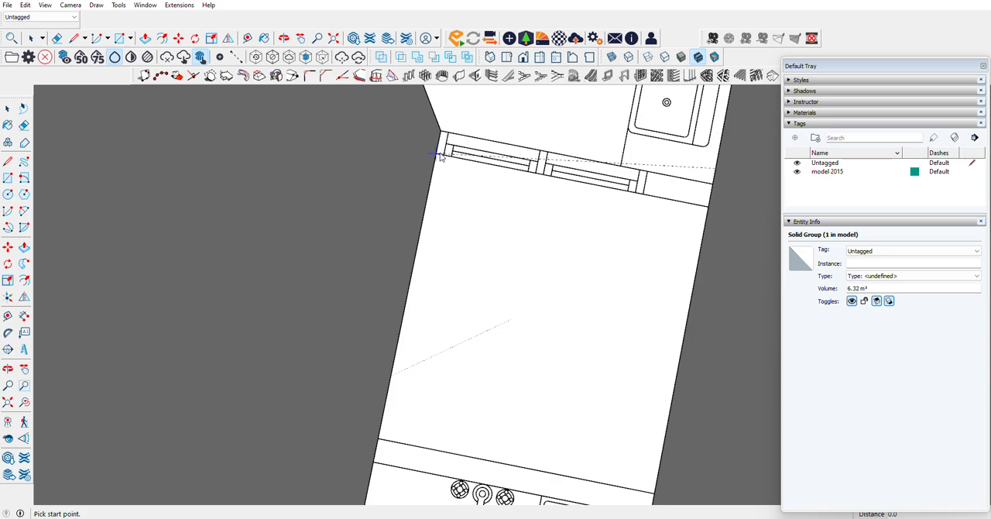
pyautogui.click(437, 156)
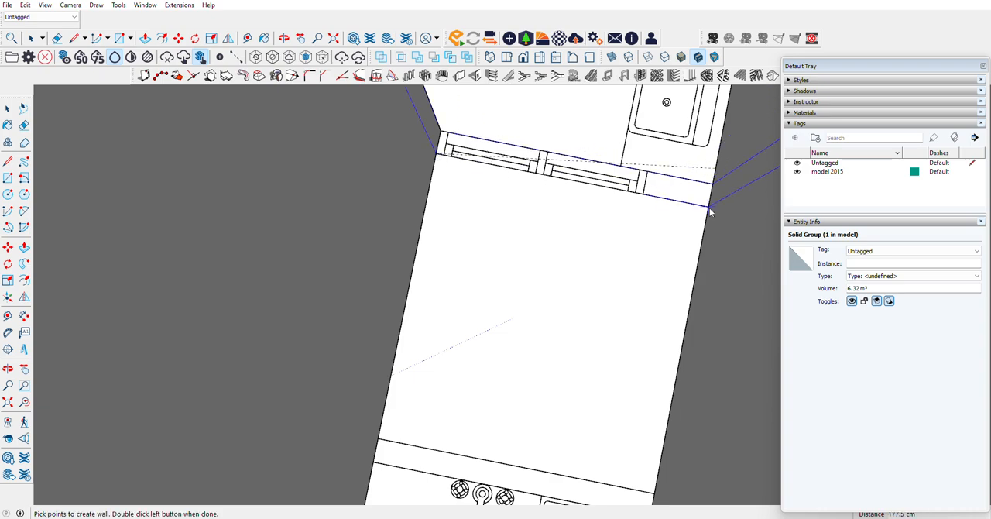
pyautogui.doubleClick(710, 208)
# Step: Build a 177.5 cm wall, 500 cm high, behind the common bathroom's sink and toilet, up to the side boundary wall
pyautogui.scroll(-4, 506, 178)
pyautogui.scroll(3, 459, 317)
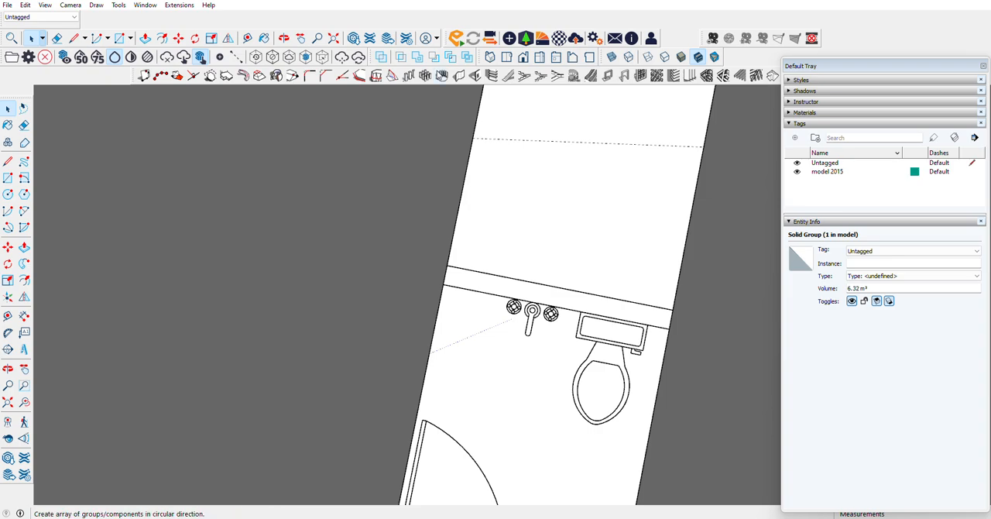
pyautogui.click(457, 76)
pyautogui.click(79, 247)
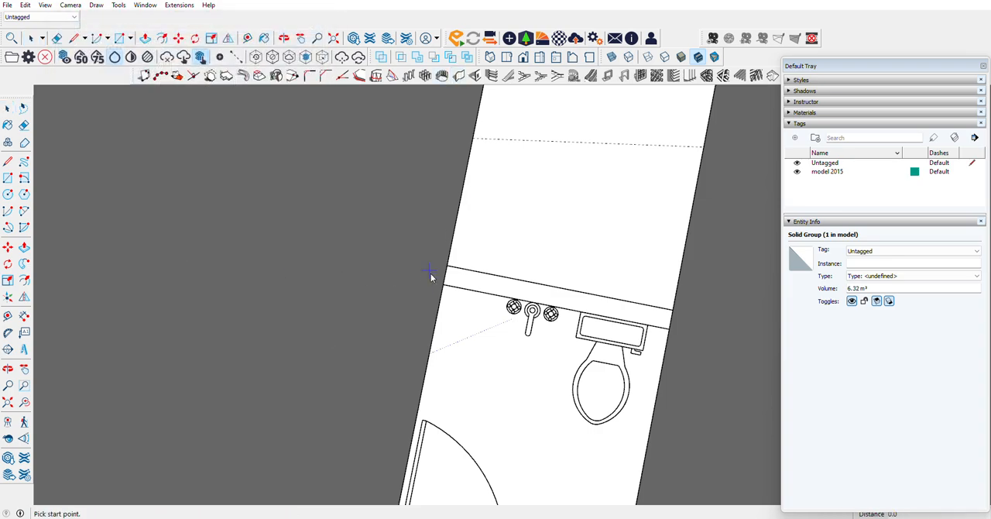
pyautogui.click(444, 286)
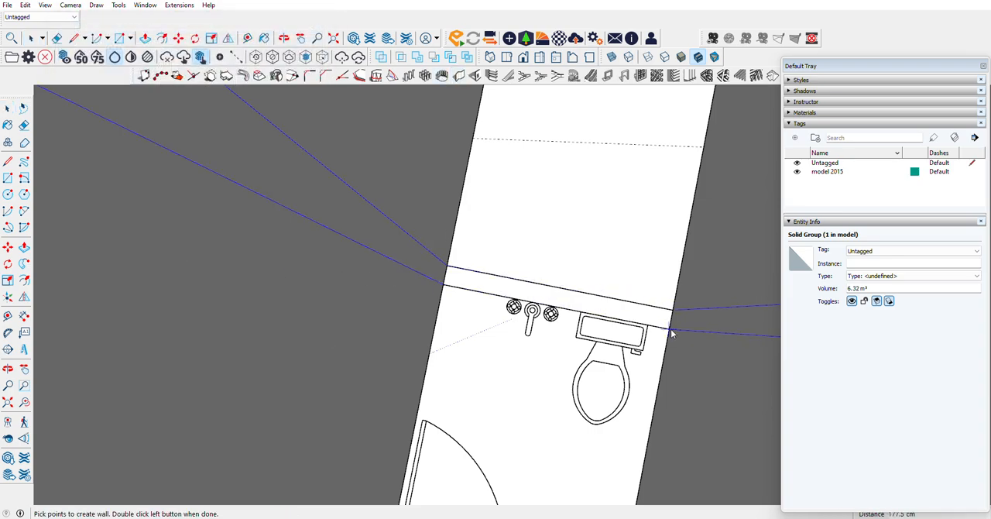
pyautogui.doubleClick(672, 333)
# Step: Build the common bathroom's door-side wall, 15 cm thick and 500 cm high, from the living-side wall's end to the side boundary wall
pyautogui.scroll(-3, 535, 184)
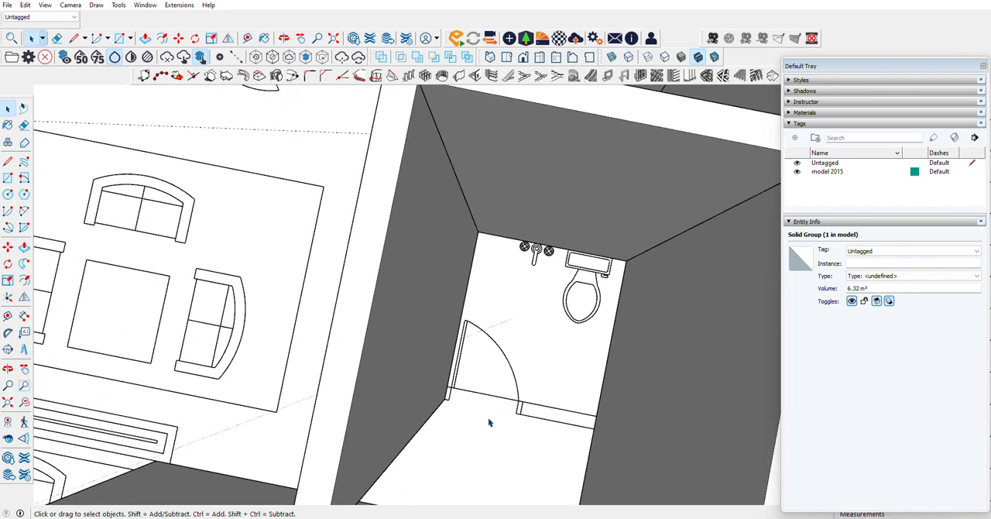
pyautogui.scroll(2, 488, 419)
pyautogui.click(459, 76)
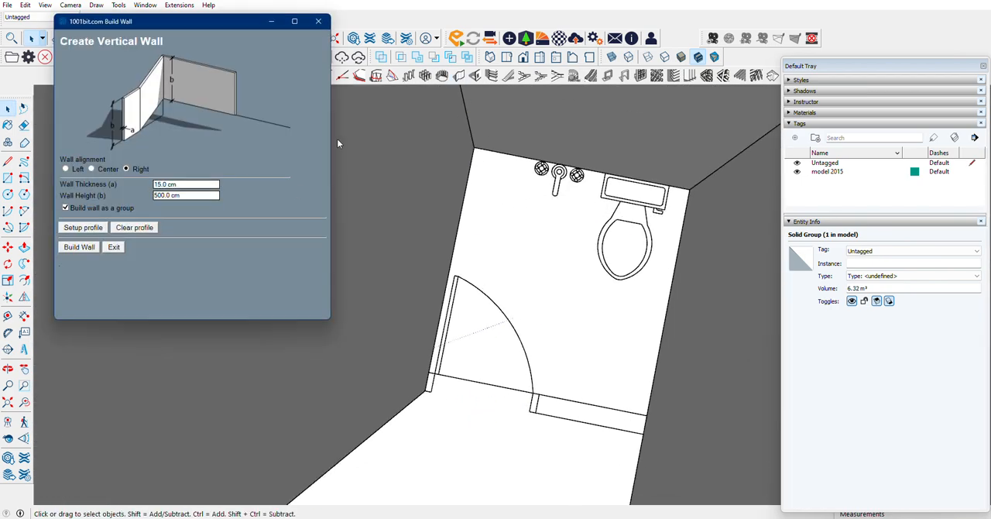
pyautogui.click(78, 247)
pyautogui.click(425, 398)
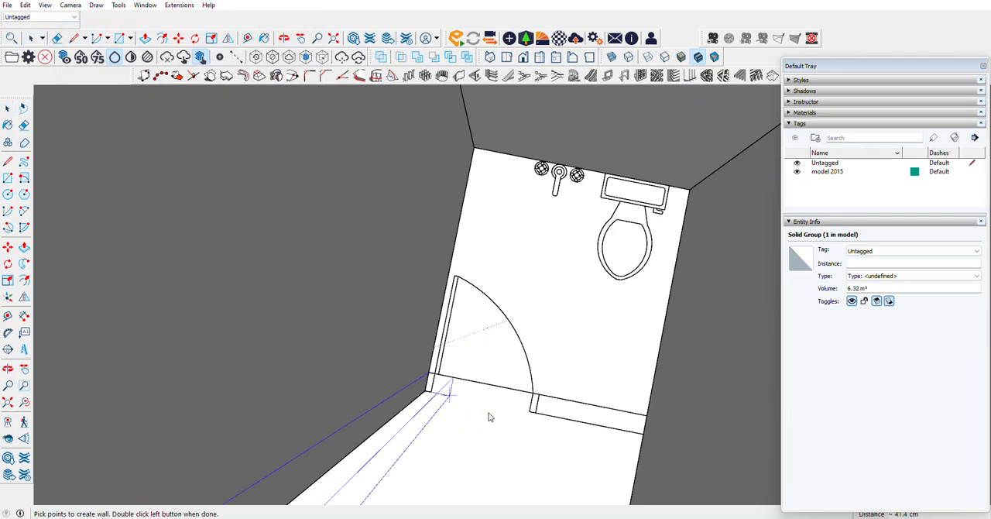
pyautogui.doubleClick(644, 439)
# Step: Build the windowed wall behind the garage, 500 cm high, from the side boundary wall to the garage-living wall's end near the dining area
pyautogui.scroll(-8, 644, 439)
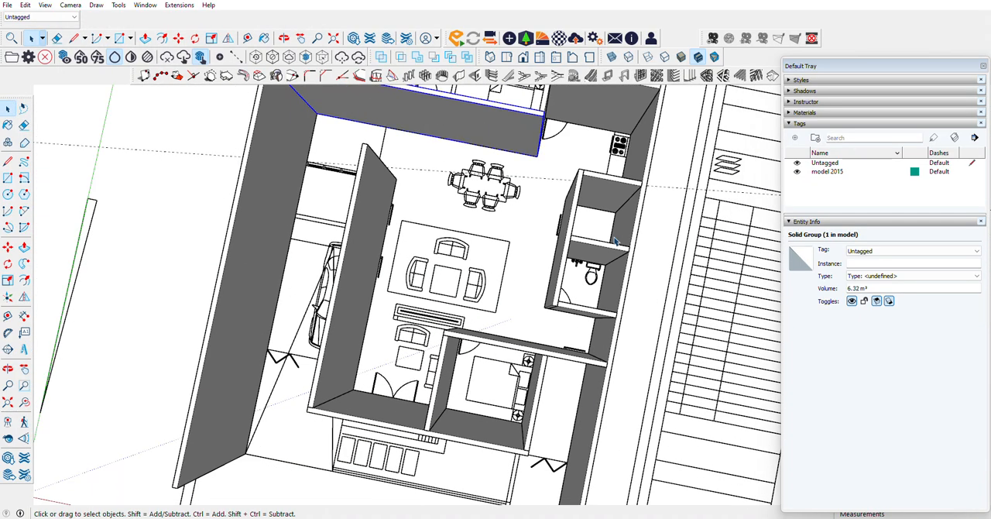
pyautogui.scroll(2, 587, 358)
pyautogui.scroll(2, 587, 358)
pyautogui.scroll(-4, 587, 359)
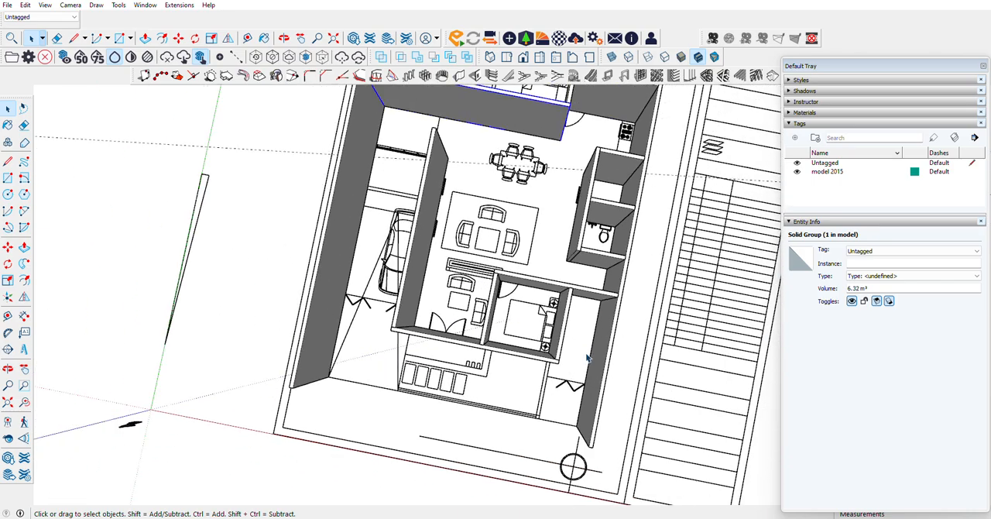
pyautogui.scroll(6, 431, 183)
pyautogui.scroll(2, 431, 184)
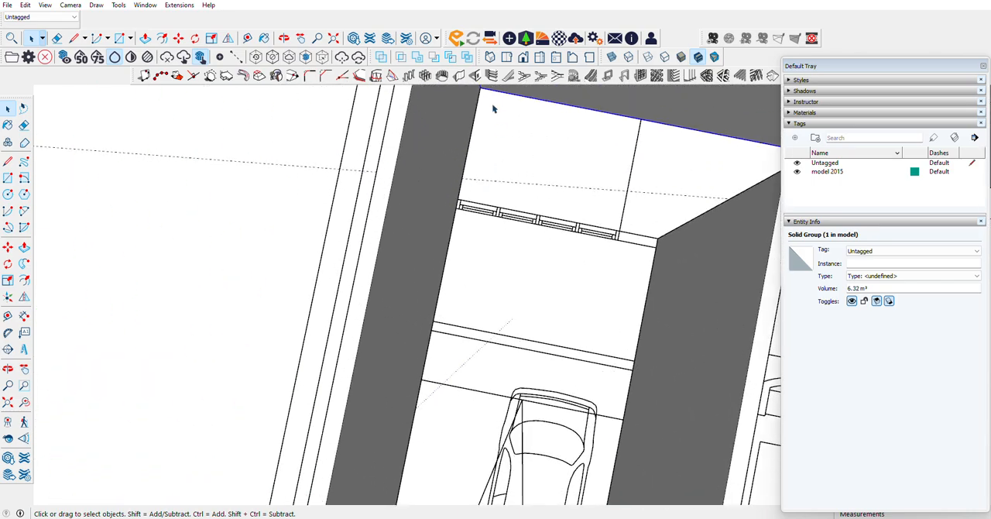
pyautogui.scroll(-2, 324, 316)
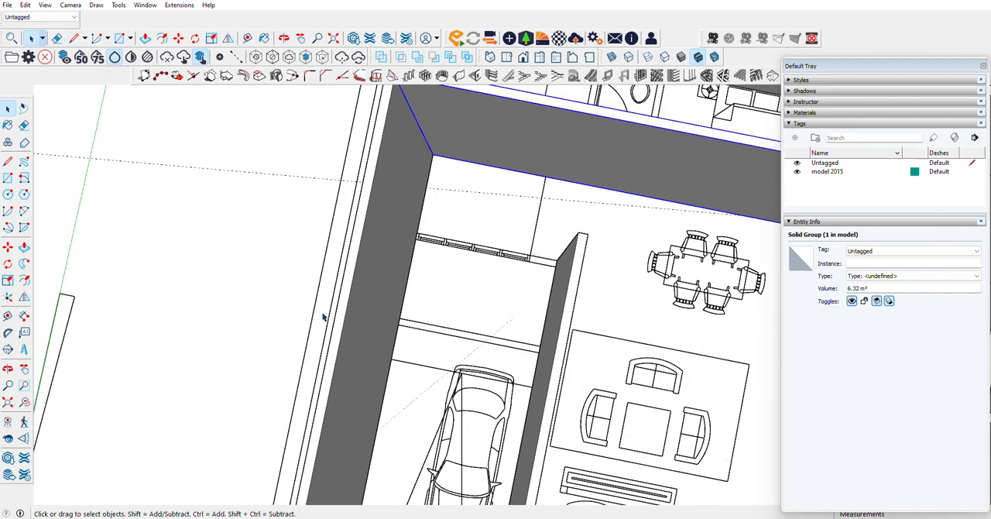
pyautogui.scroll(-8, 324, 316)
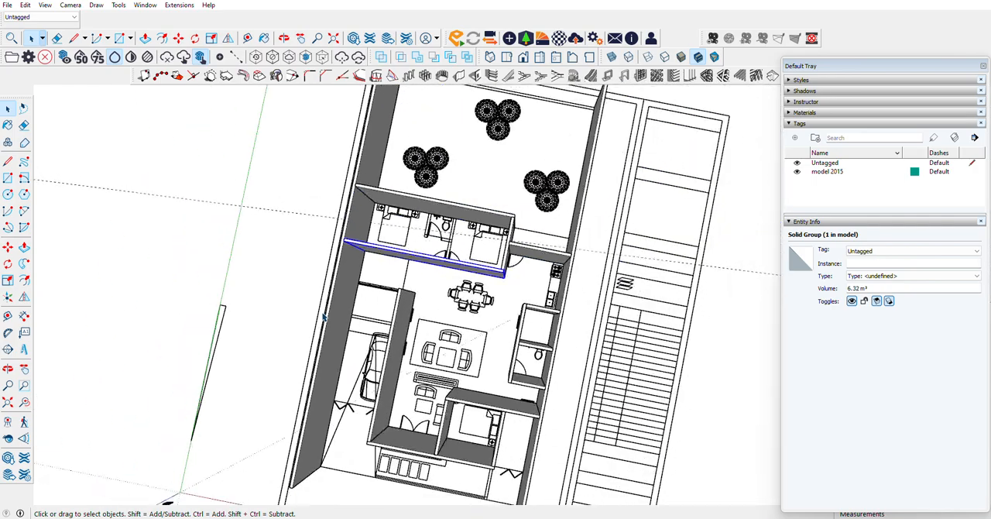
pyautogui.scroll(8, 322, 312)
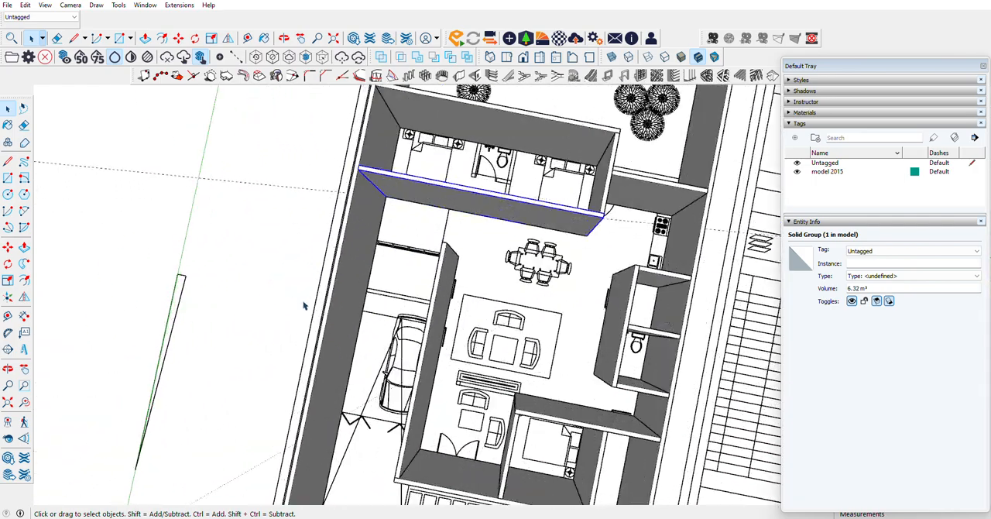
pyautogui.click(459, 75)
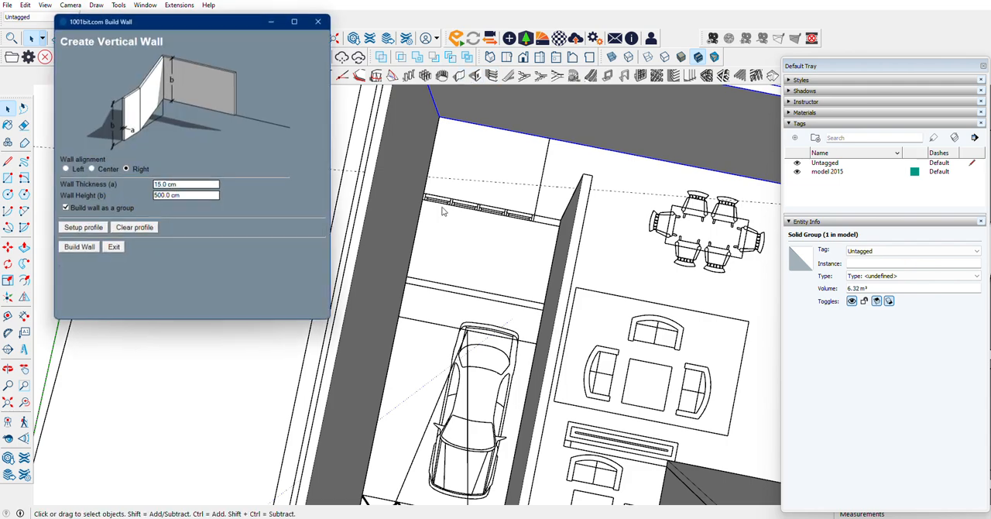
pyautogui.click(76, 246)
pyautogui.scroll(3, 307, 218)
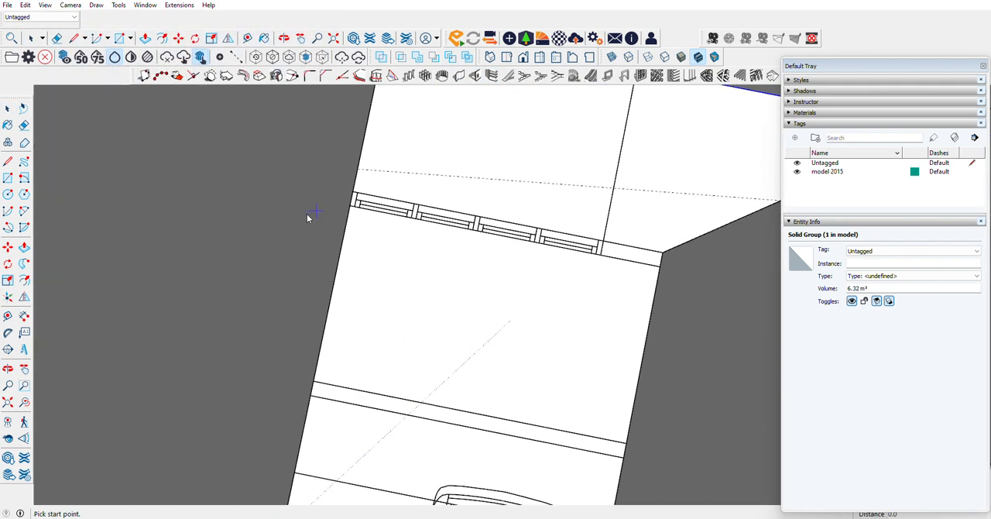
pyautogui.click(352, 208)
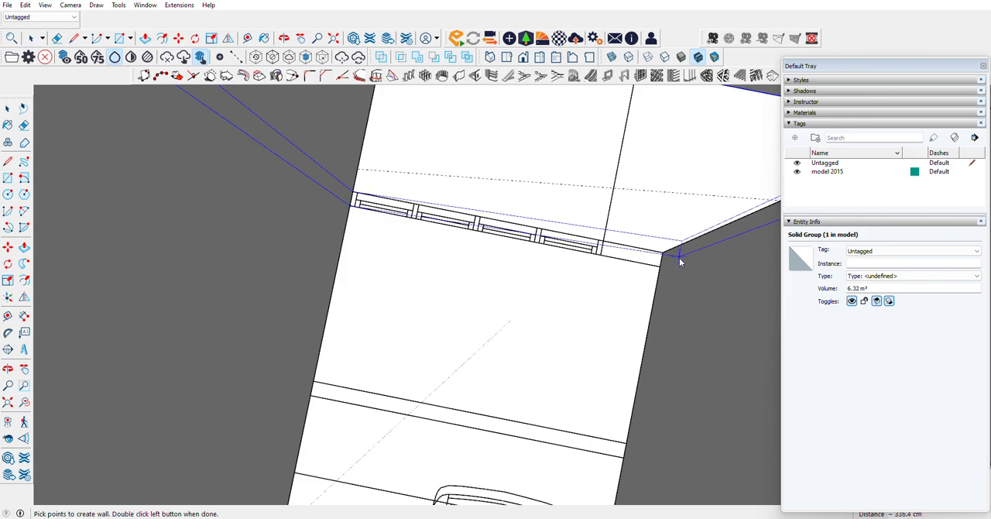
pyautogui.doubleClick(660, 265)
# Step: Build a 327.5 cm wall, 500 cm high, across the garage behind the car, from the side boundary wall to the garage-living wall
pyautogui.scroll(-5, 431, 239)
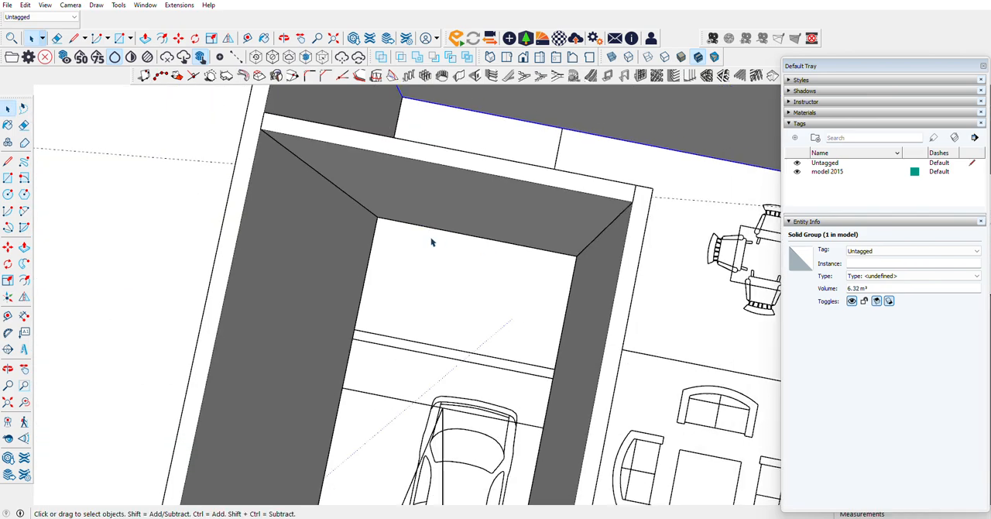
pyautogui.click(464, 81)
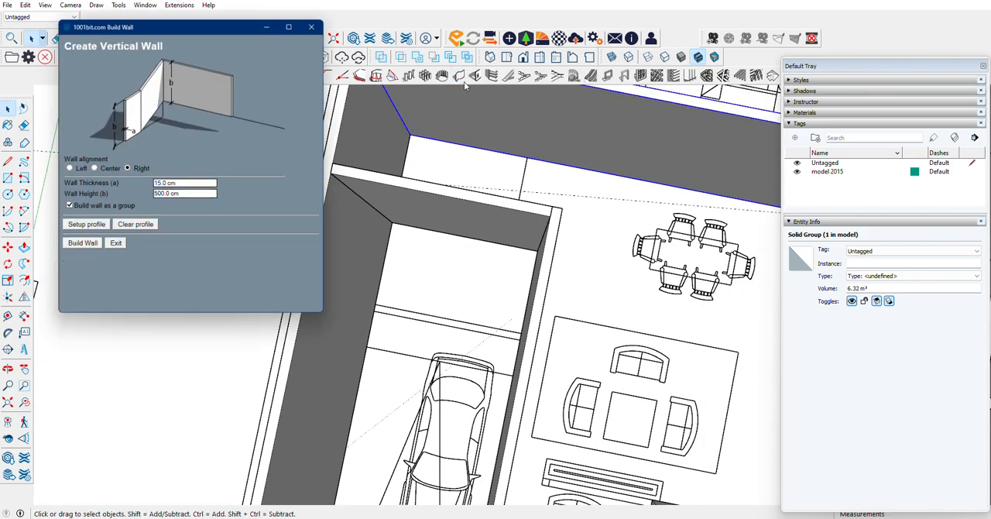
pyautogui.click(78, 247)
pyautogui.click(375, 314)
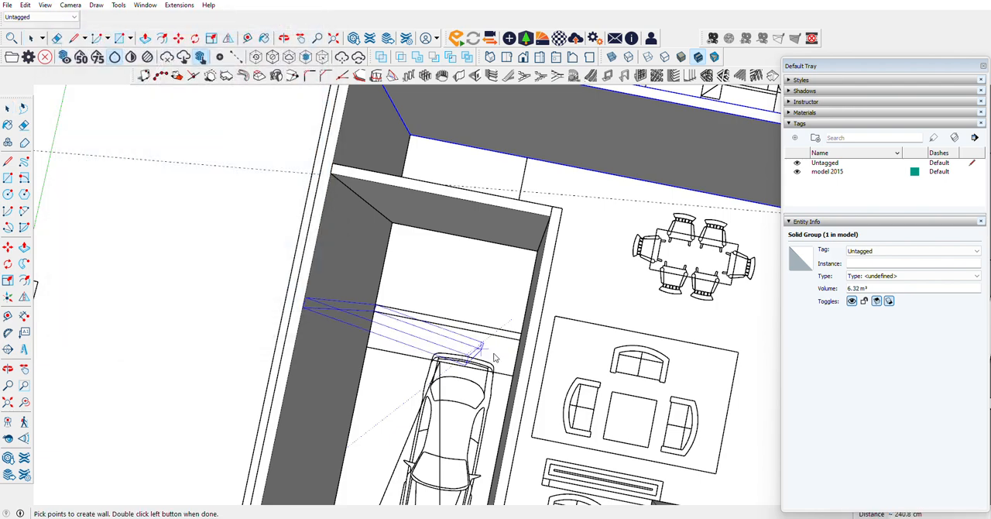
pyautogui.scroll(2, 507, 339)
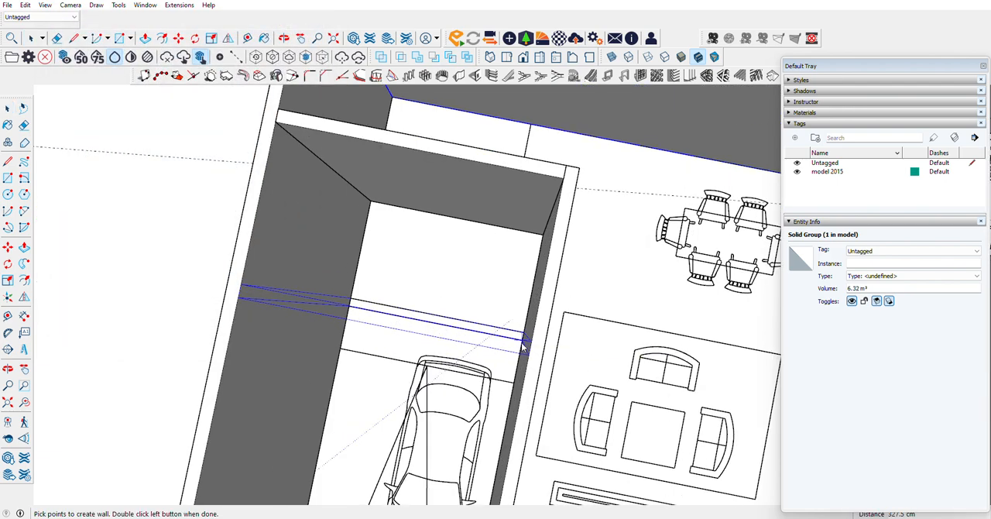
pyautogui.doubleClick(523, 346)
pyautogui.scroll(-5, 326, 312)
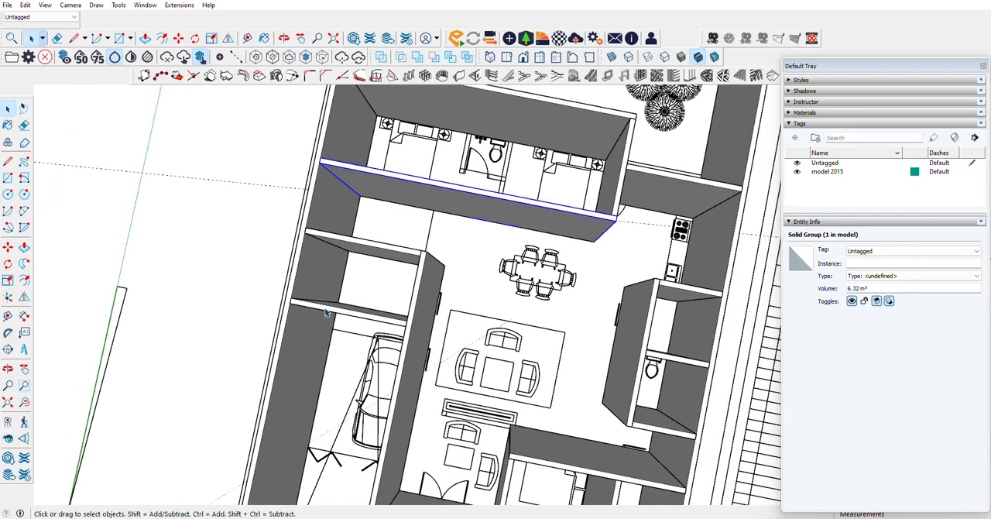
pyautogui.scroll(5, 481, 232)
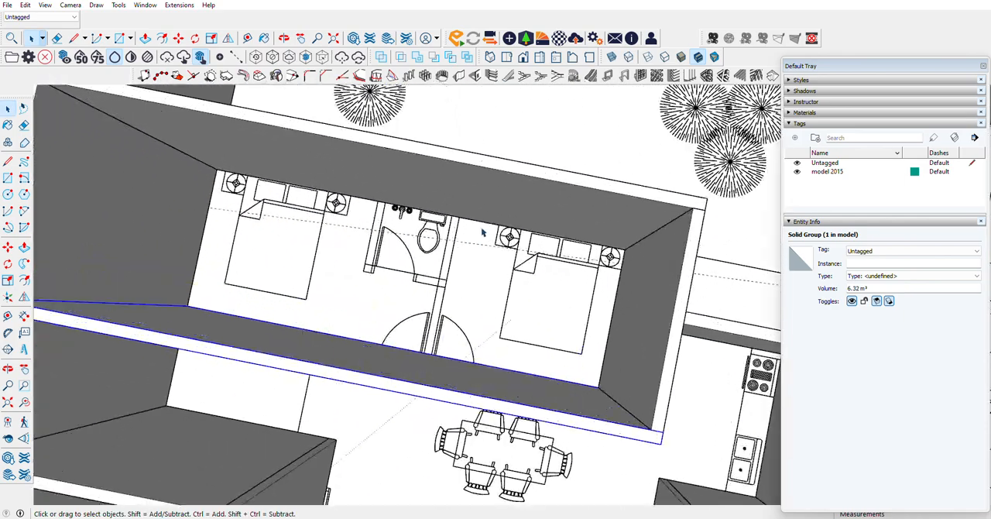
pyautogui.click(458, 75)
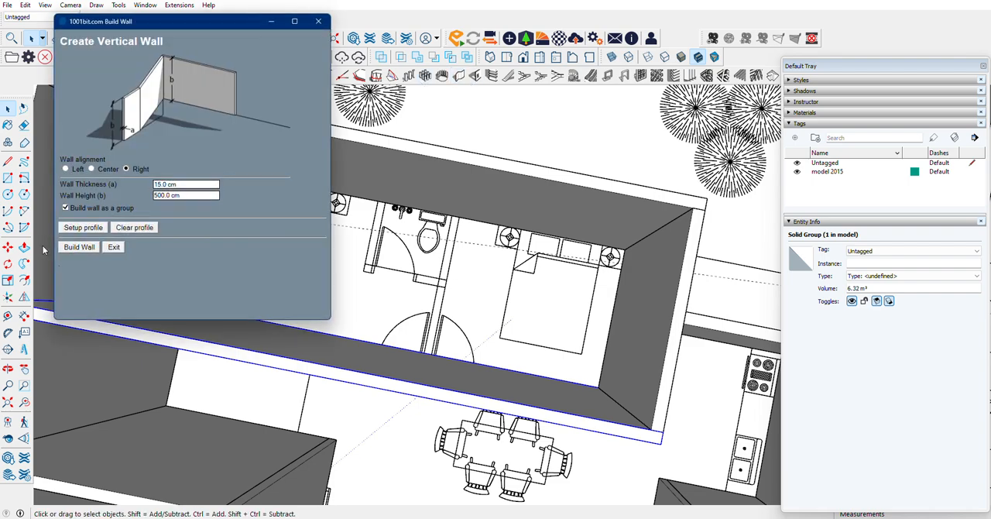
pyautogui.click(77, 247)
pyautogui.scroll(3, 470, 219)
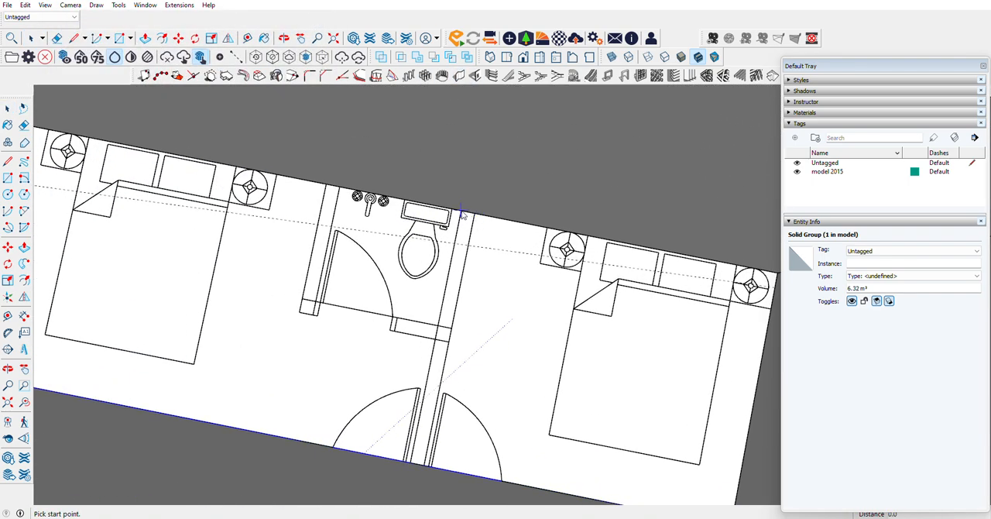
pyautogui.click(462, 213)
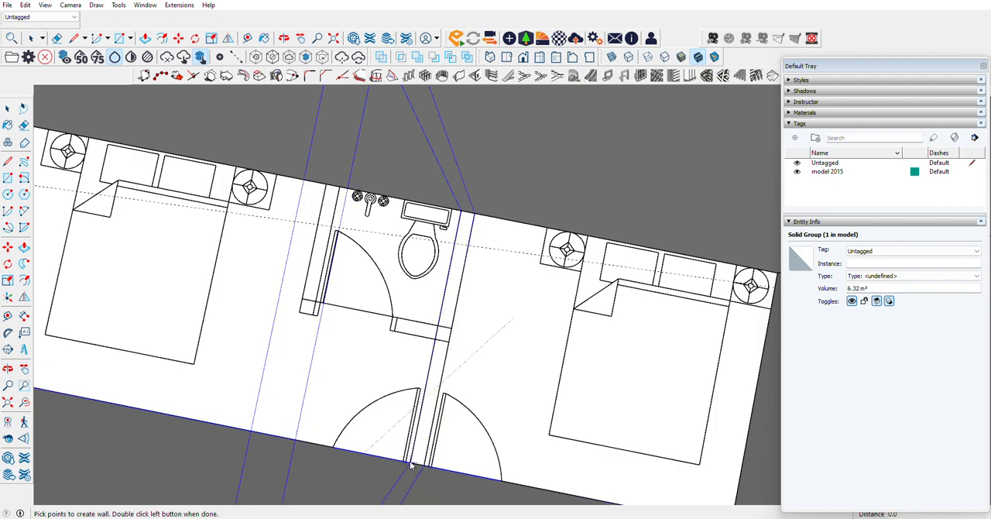
pyautogui.press('Escape')
# Step: Build the dividing wall between the two rear bedrooms, 15 cm thick and 500 cm high, from the dining-side wall to the garden-side wall
pyautogui.click(458, 75)
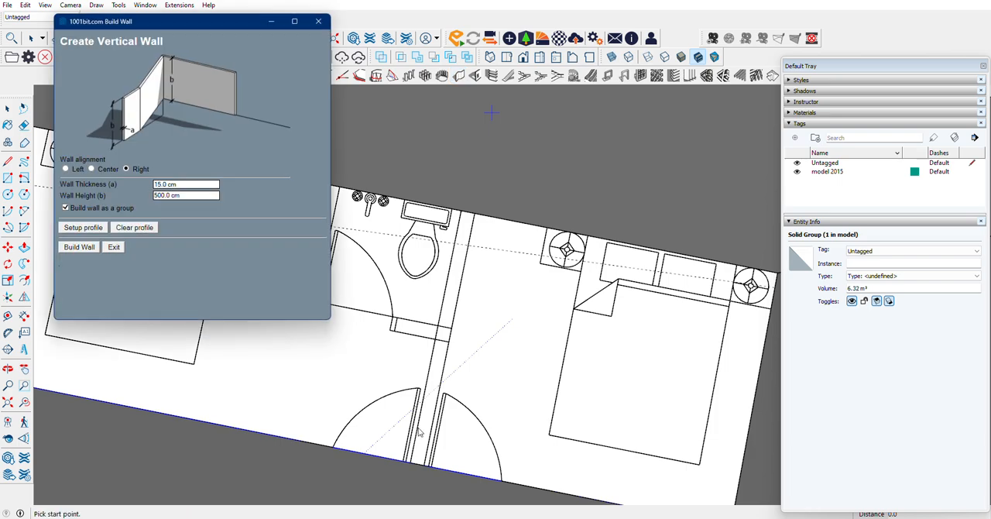
pyautogui.click(78, 251)
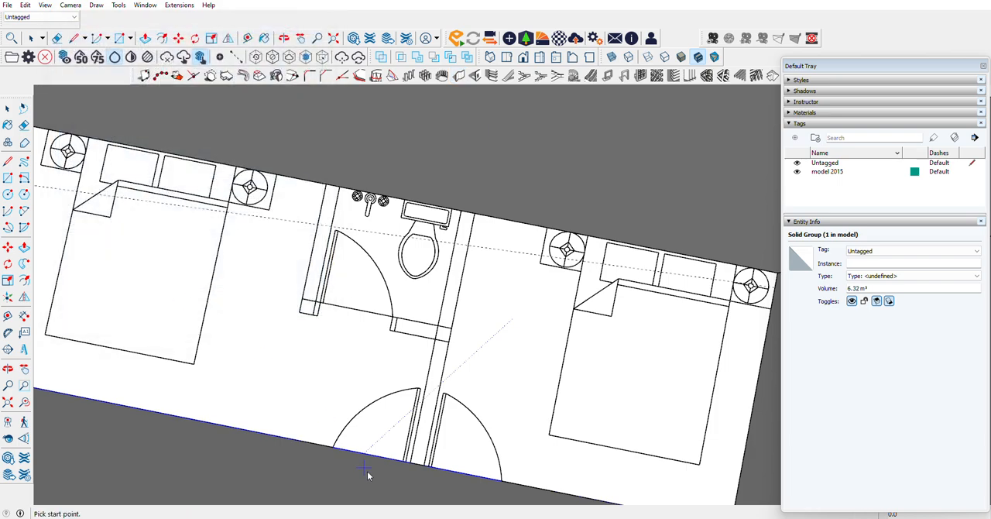
pyautogui.click(422, 465)
pyautogui.doubleClick(476, 219)
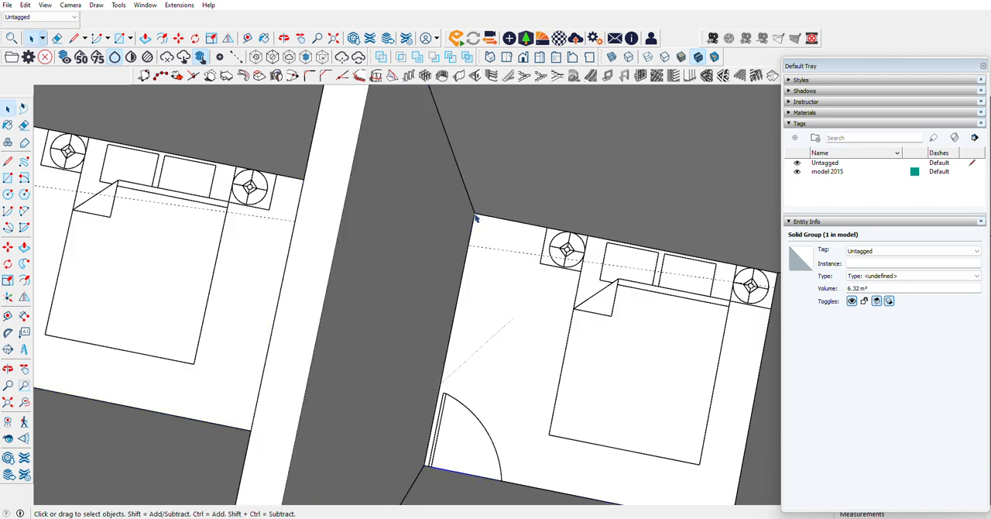
# Step: Build the wall between the bedroom and its ensuite bathroom, 500 cm high, from the bathroom's door-side corner to the garden-side wall
pyautogui.scroll(-2, 685, 342)
pyautogui.scroll(3, 553, 300)
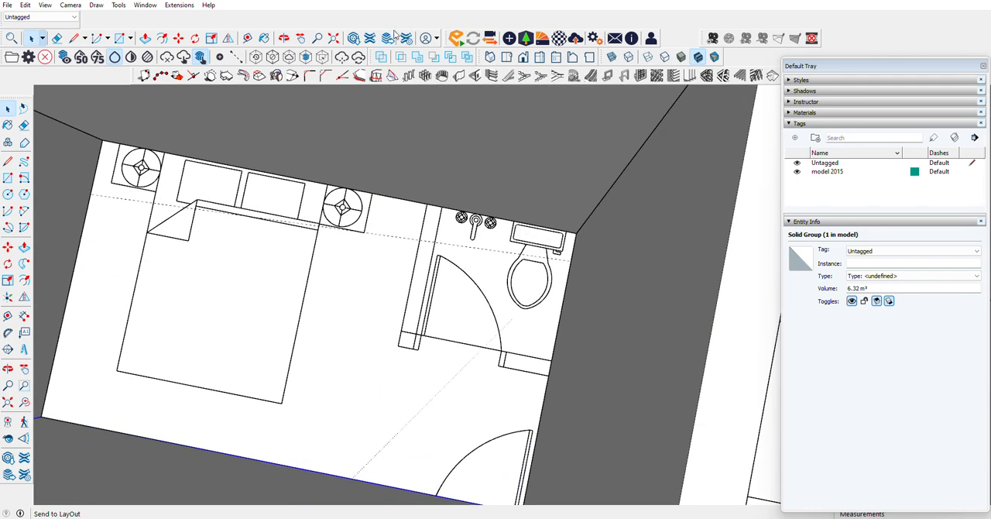
pyautogui.click(458, 75)
pyautogui.click(77, 247)
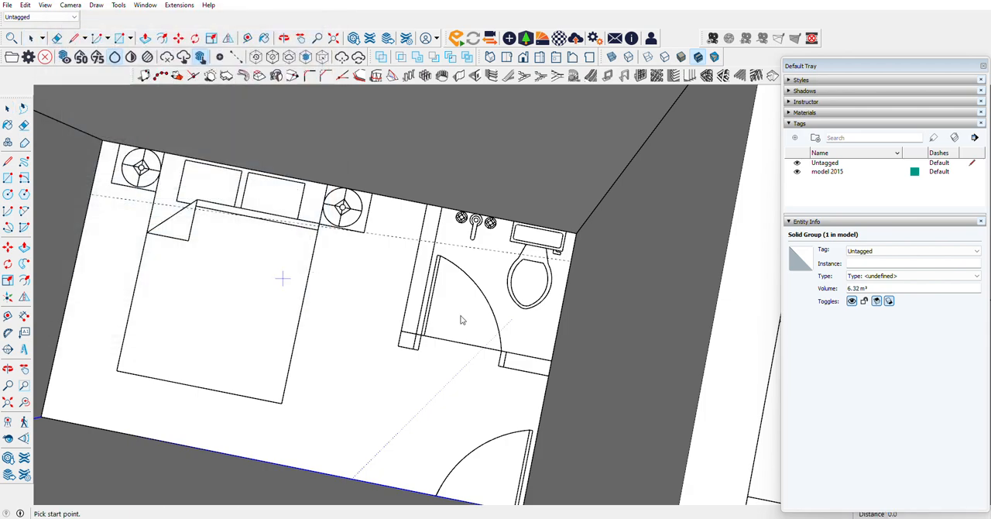
pyautogui.click(416, 353)
pyautogui.doubleClick(446, 213)
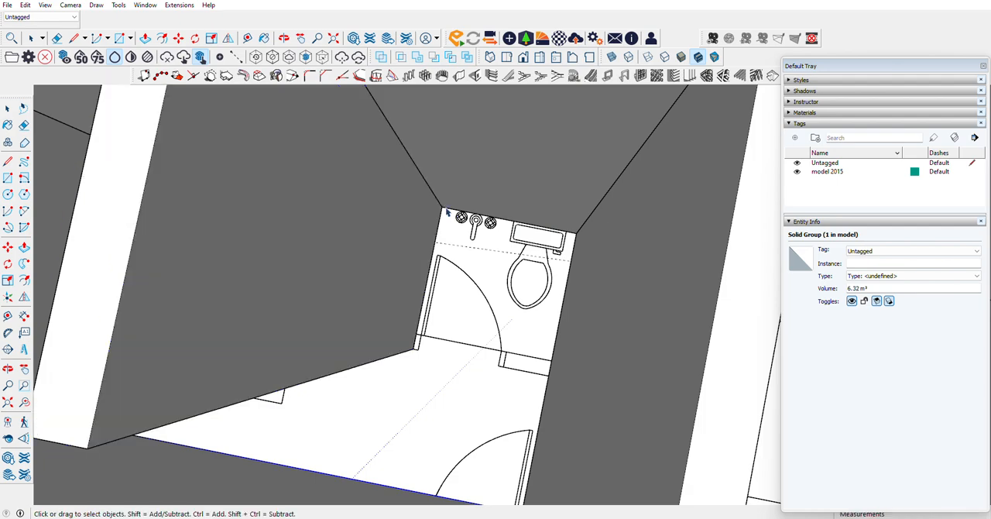
# Step: Build a 135 cm wall, 500 cm high, along the ensuite's door side, from its side wall's end to the bedroom dividing wall
pyautogui.click(458, 75)
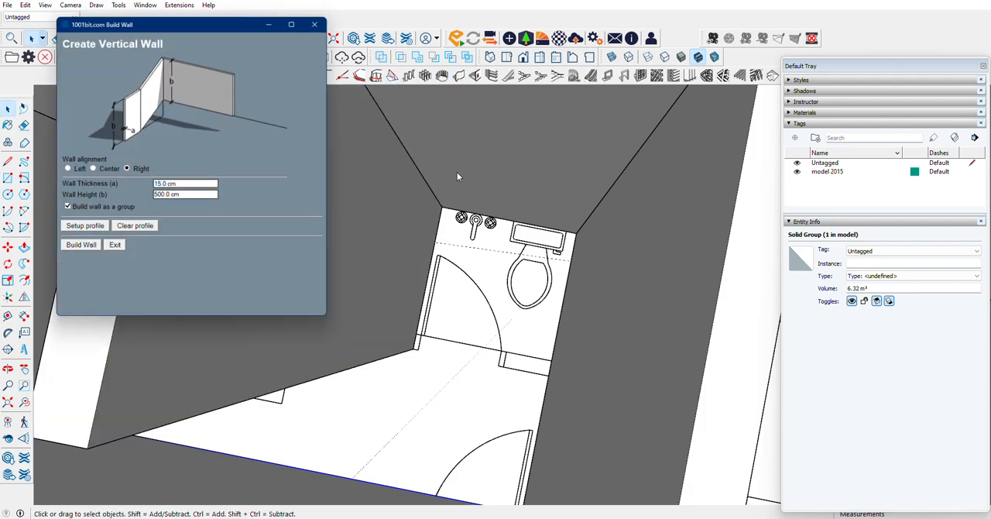
pyautogui.click(95, 246)
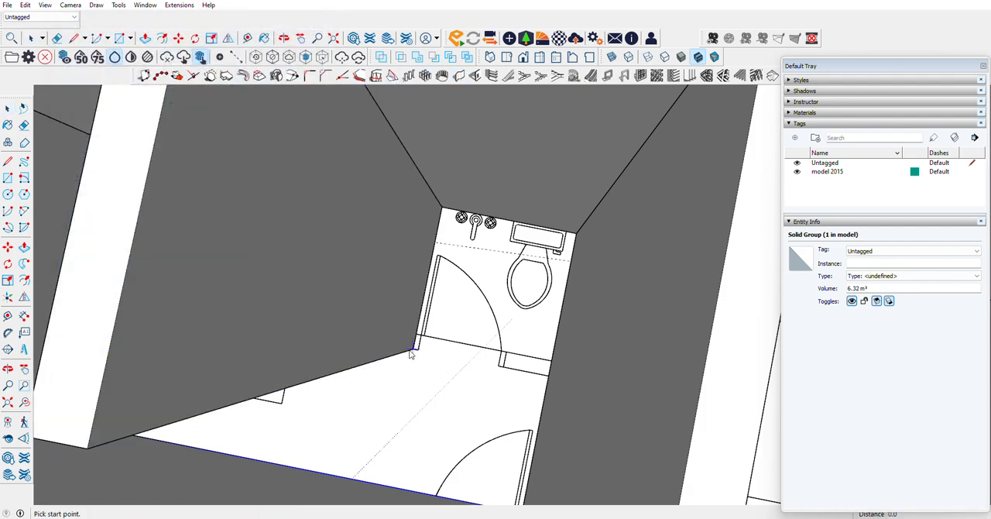
pyautogui.click(411, 352)
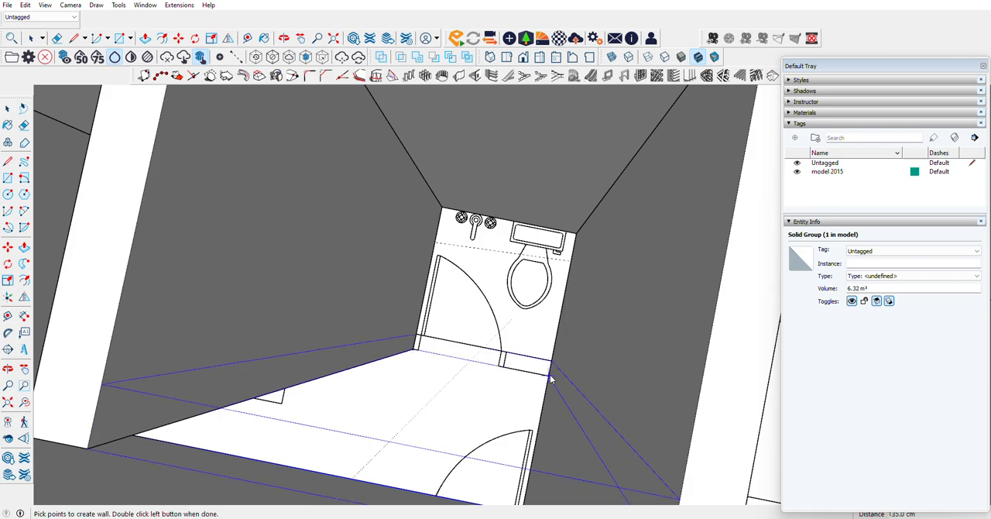
pyautogui.doubleClick(550, 377)
# Step: Compare the plan's front garden and side passage with the front fence and side wall of the reference house model
pyautogui.scroll(-10, 380, 284)
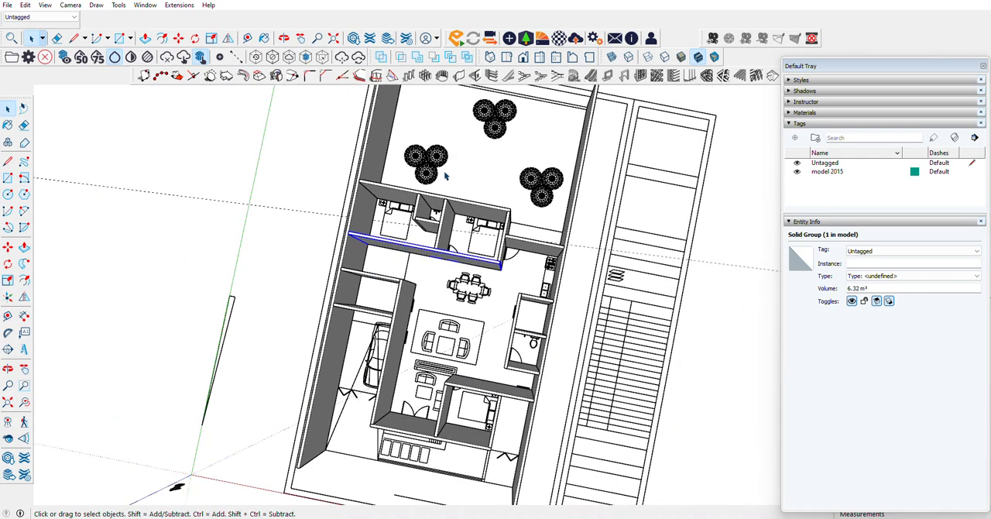
pyautogui.scroll(4, 519, 338)
pyautogui.scroll(-5, 373, 414)
pyautogui.scroll(2, 373, 414)
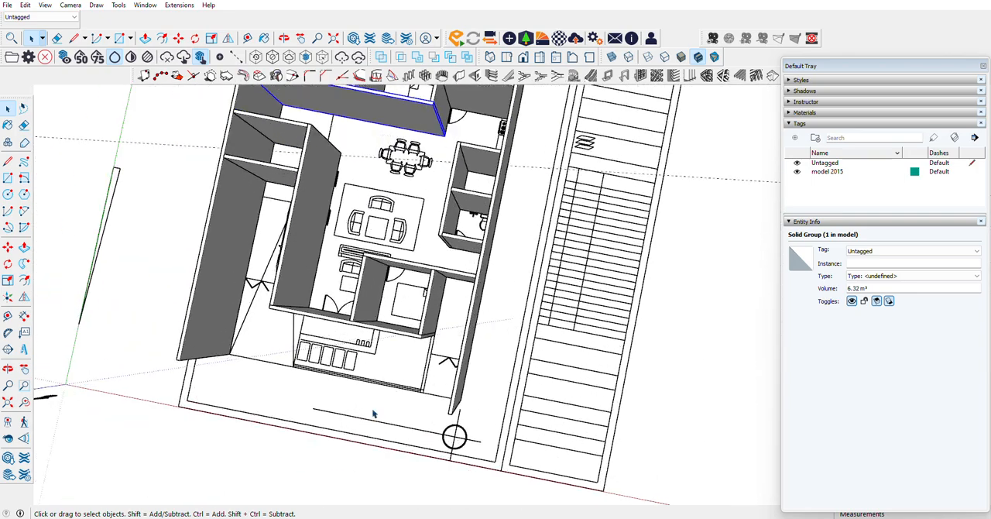
pyautogui.scroll(5, 373, 414)
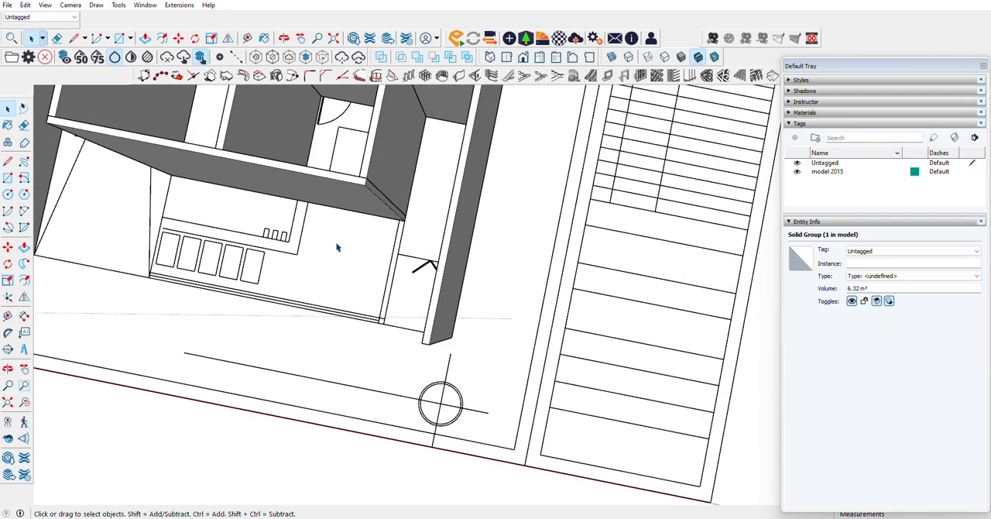
pyautogui.scroll(3, 337, 247)
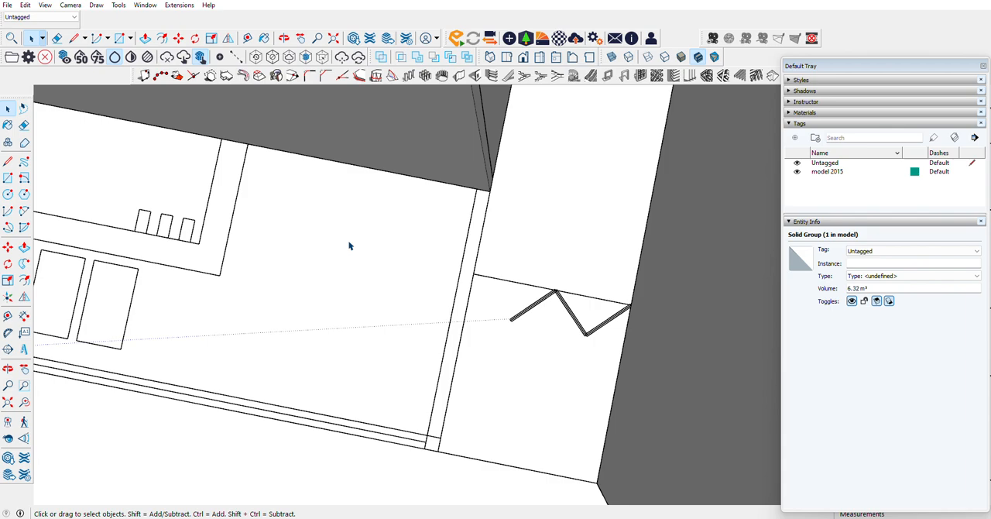
pyautogui.click(450, 82)
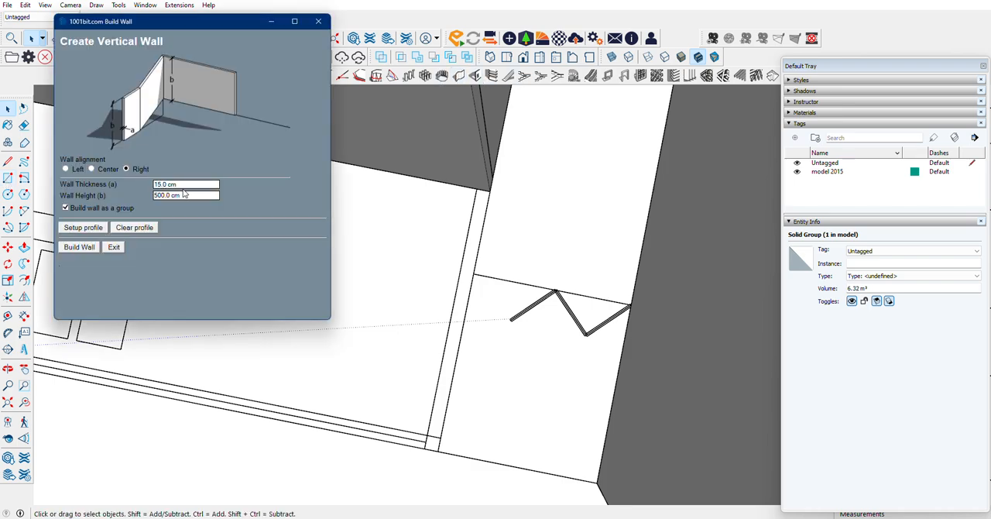
pyautogui.click(83, 227)
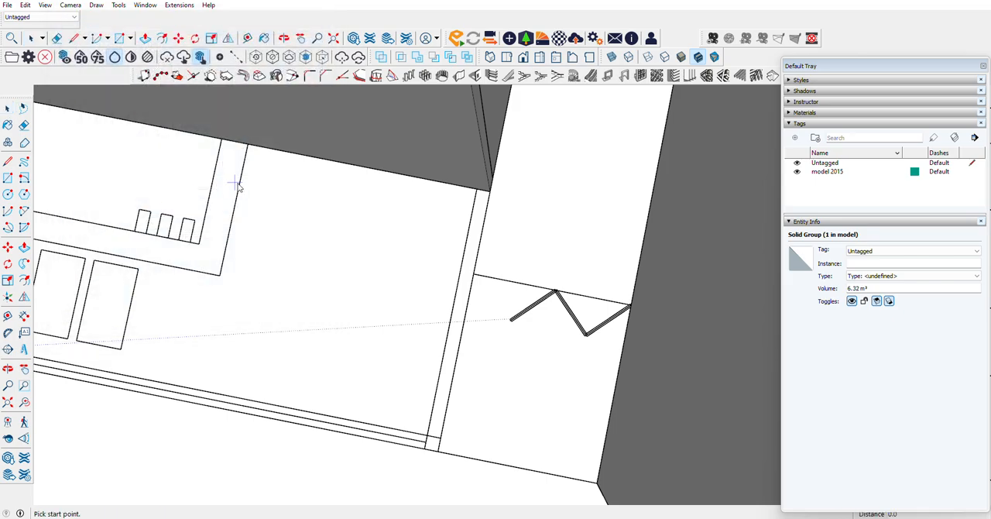
pyautogui.scroll(-5, 248, 182)
pyautogui.scroll(-4, 248, 182)
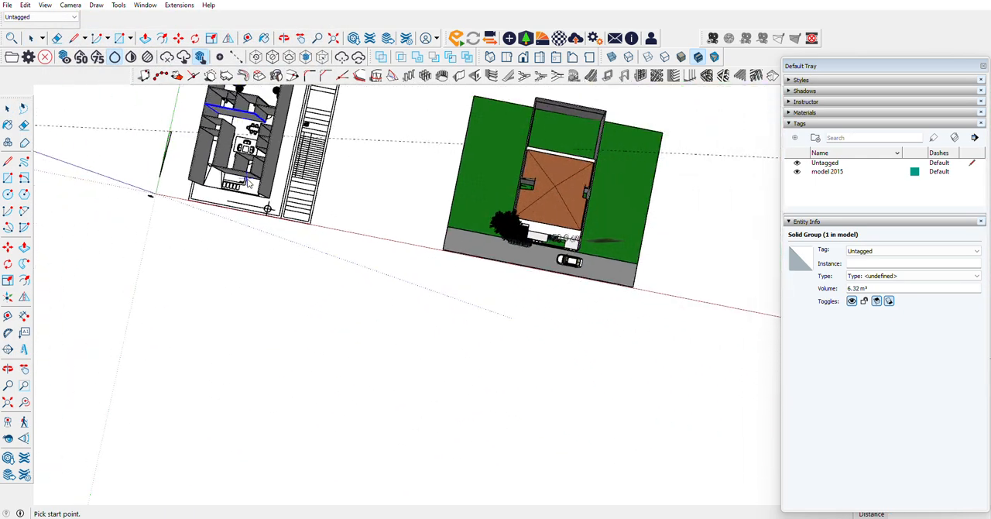
pyautogui.scroll(5, 573, 256)
pyautogui.scroll(5, 522, 213)
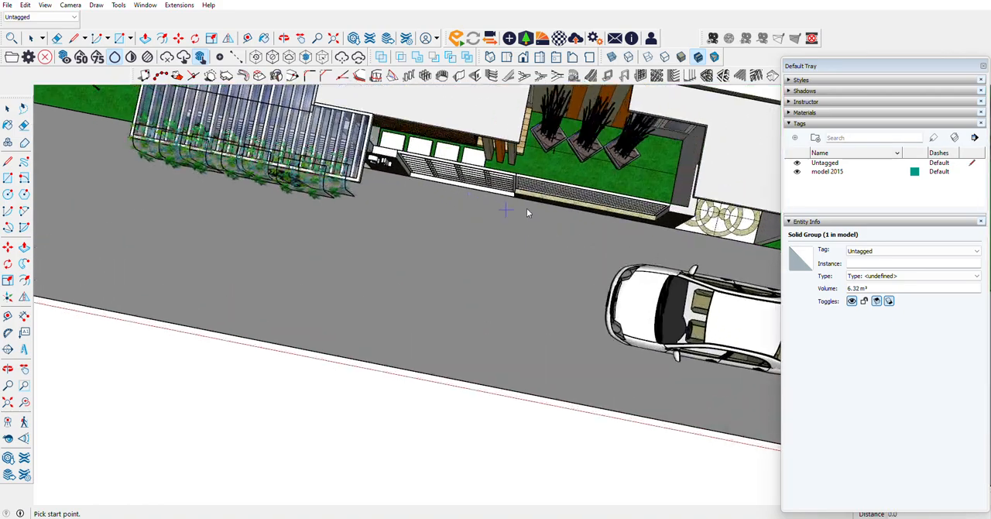
pyautogui.scroll(-8, 626, 223)
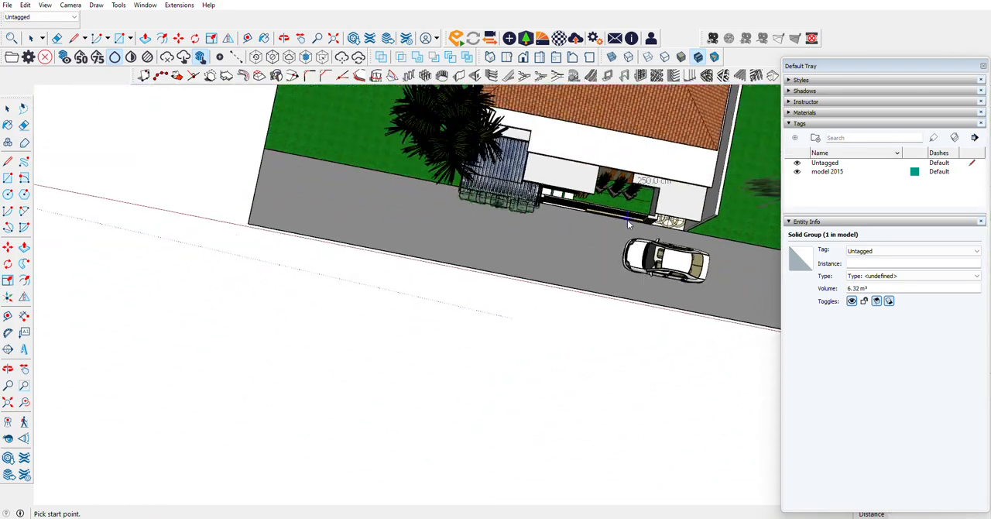
pyautogui.scroll(1, 160, 172)
pyautogui.scroll(-5, 160, 171)
pyautogui.scroll(5, 92, 166)
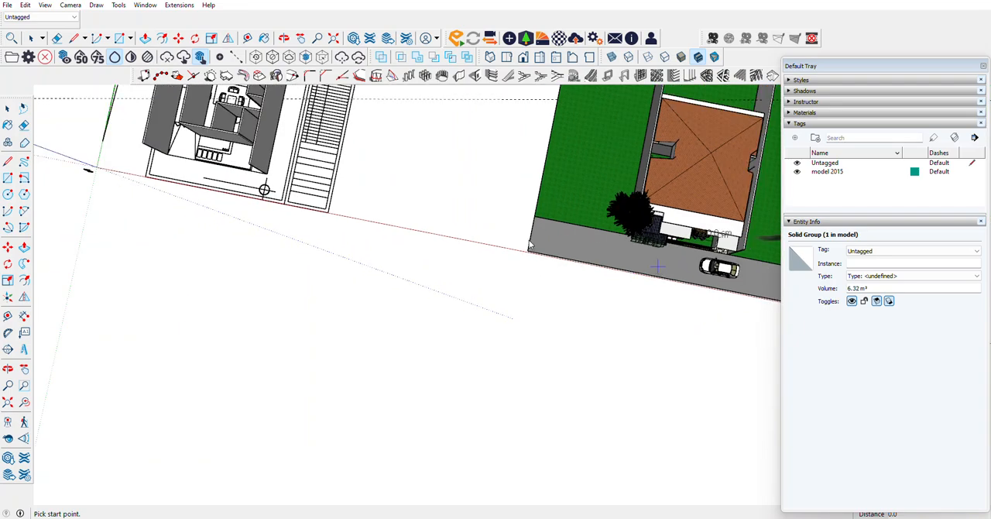
pyautogui.scroll(6, 272, 143)
pyautogui.scroll(2, 322, 154)
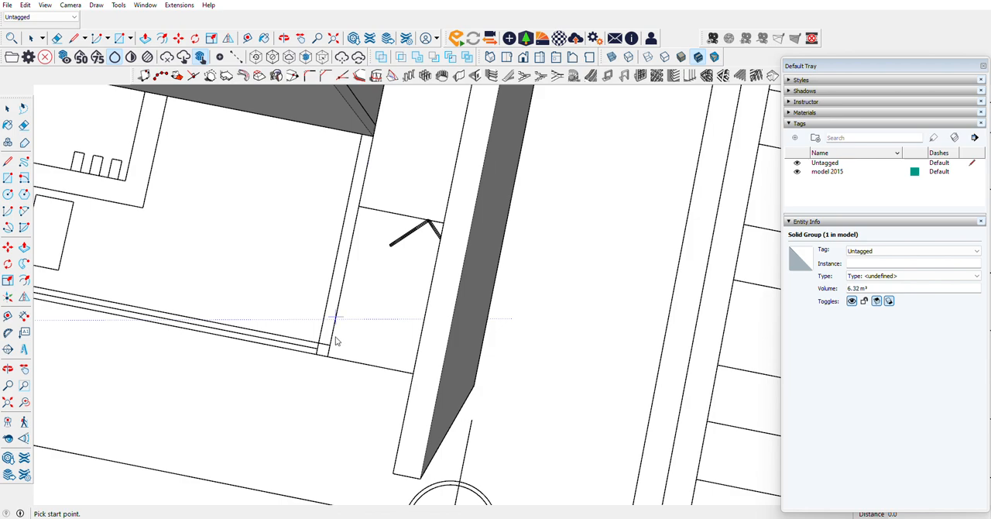
# Step: Build the wall between the front garden and side passage, 15 cm thick and 500 cm high, from the front line to the bedroom's corner
pyautogui.click(316, 358)
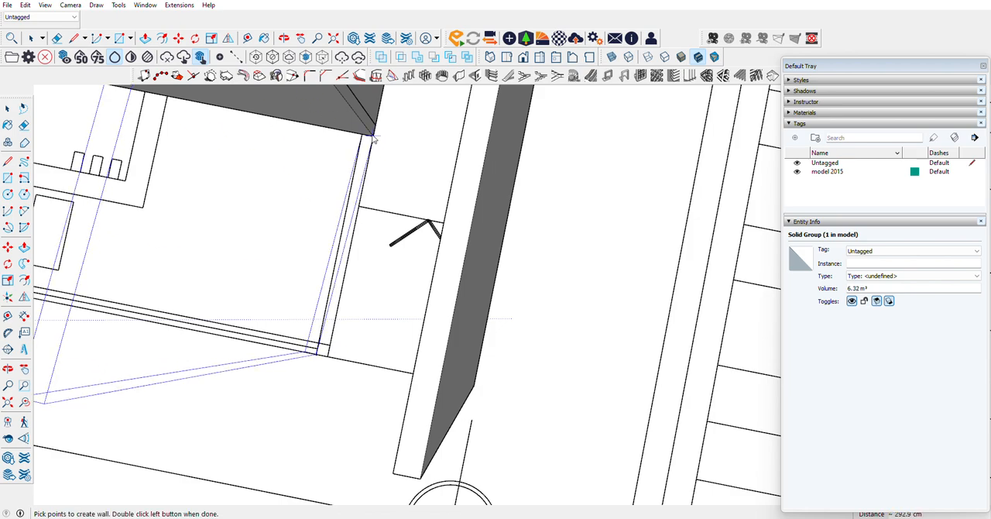
pyautogui.press('Escape')
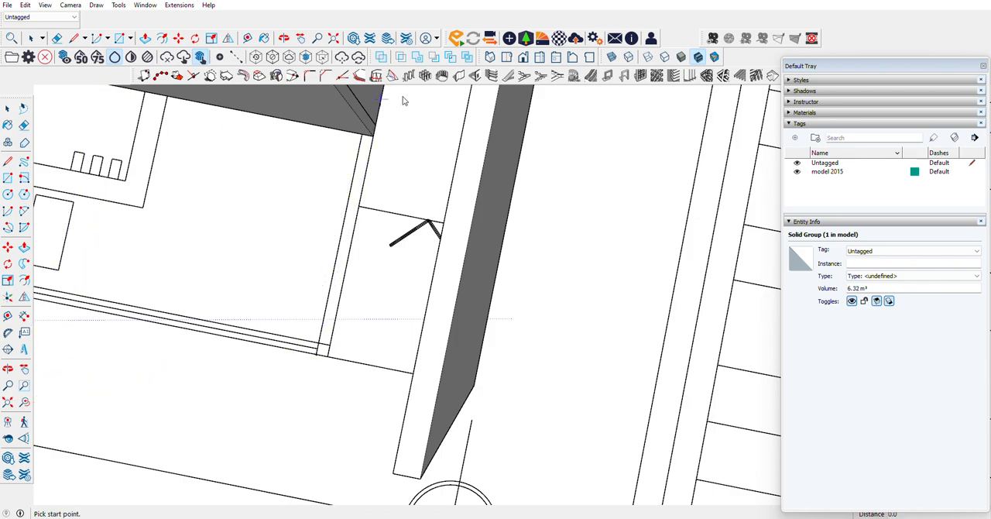
pyautogui.click(458, 75)
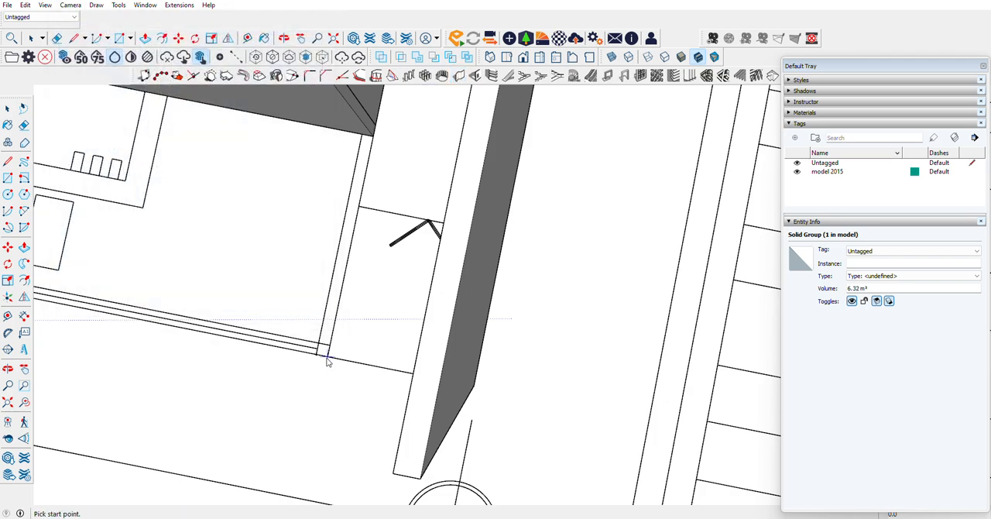
pyautogui.click(326, 357)
pyautogui.doubleClick(373, 143)
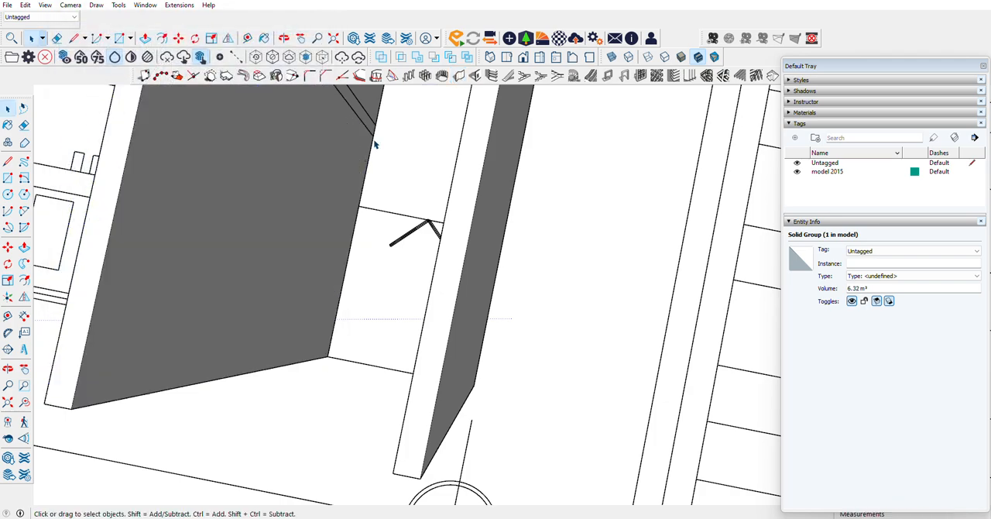
pyautogui.click(457, 76)
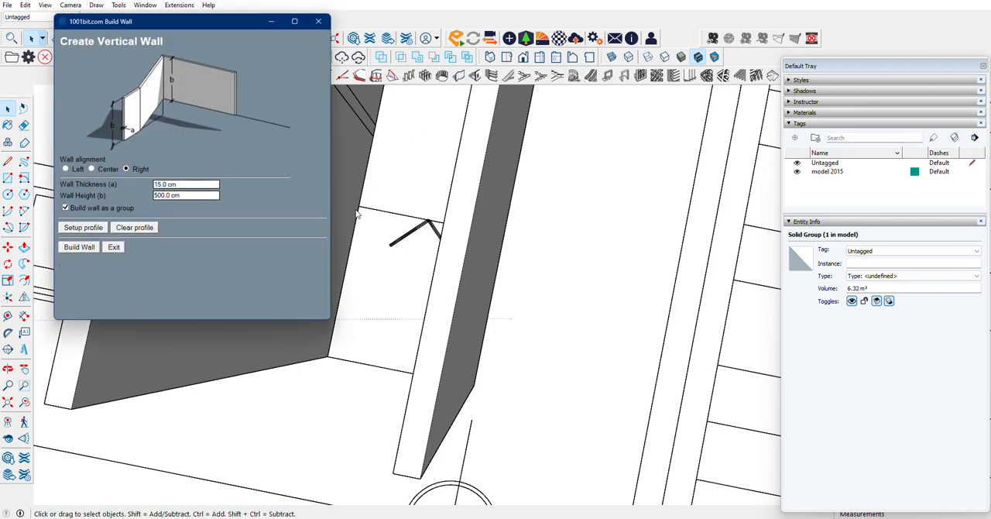
pyautogui.click(114, 248)
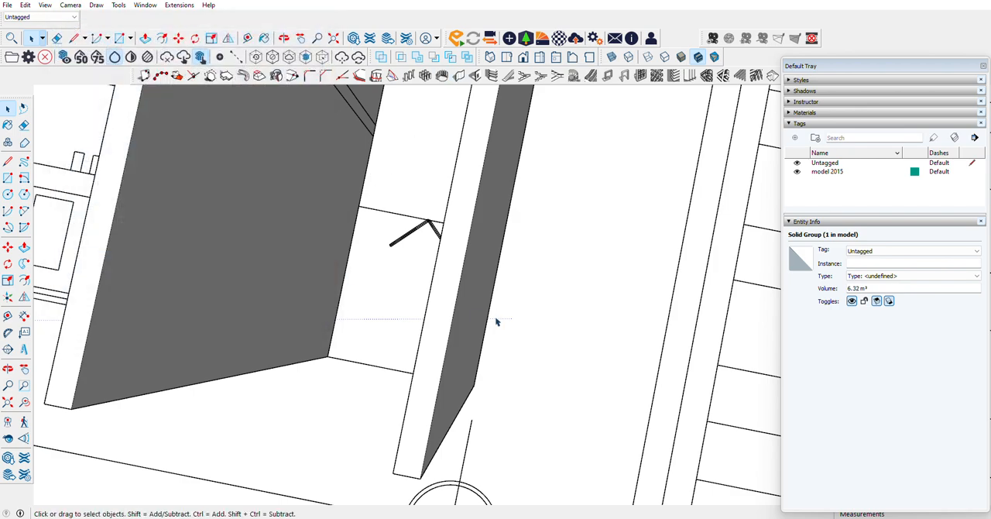
# Step: Build the back garden's rear wall along the plan between the two long side walls, 15 cm thick and 500 cm high, right-aligned
pyautogui.scroll(-5, 497, 324)
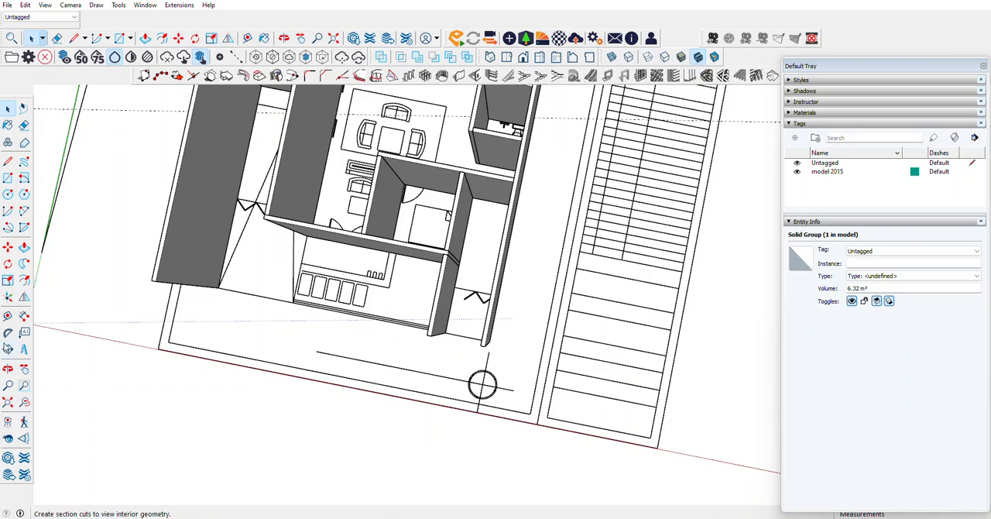
pyautogui.moveTo(83, 334); pyautogui.dragTo(591, 81, button='middle')
pyautogui.scroll(-3, 438, 165)
pyautogui.moveTo(437, 165); pyautogui.dragTo(489, 126, button='middle')
pyautogui.scroll(-3, 505, 186)
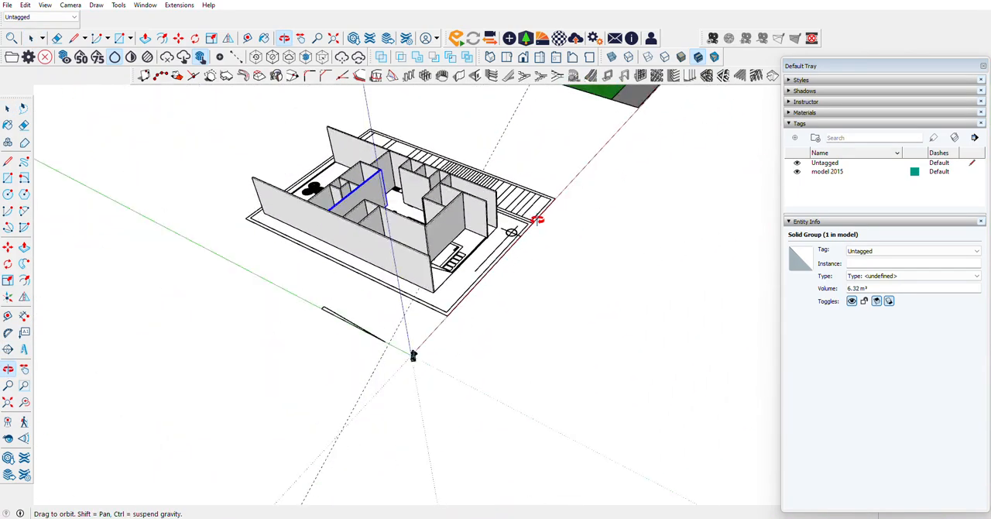
pyautogui.moveTo(535, 220); pyautogui.dragTo(588, 227, button='middle')
pyautogui.scroll(5, 604, 186)
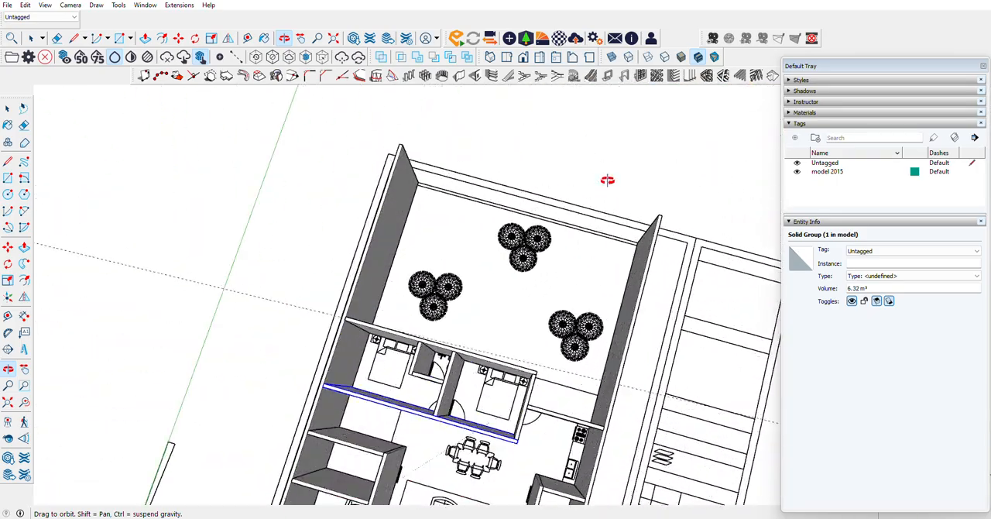
pyautogui.click(458, 75)
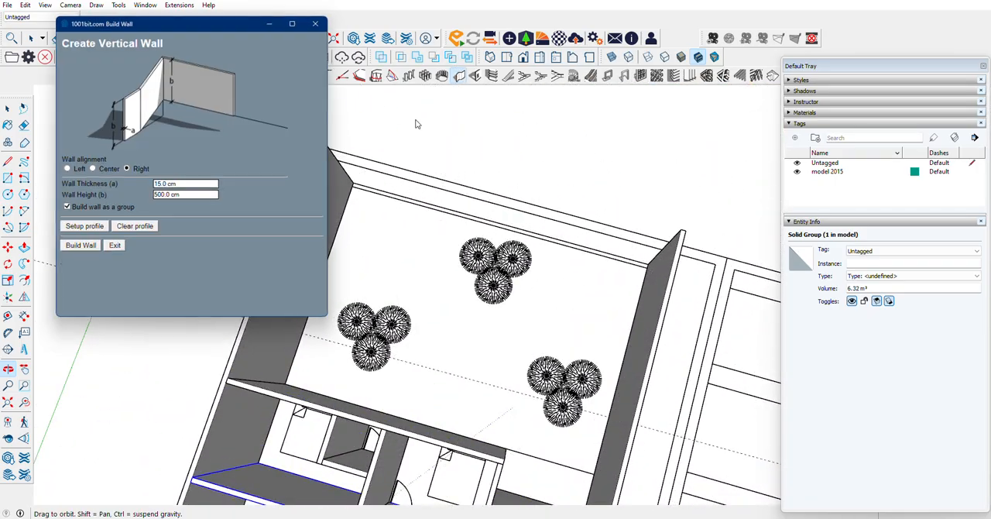
pyautogui.click(79, 247)
pyautogui.scroll(4, 351, 190)
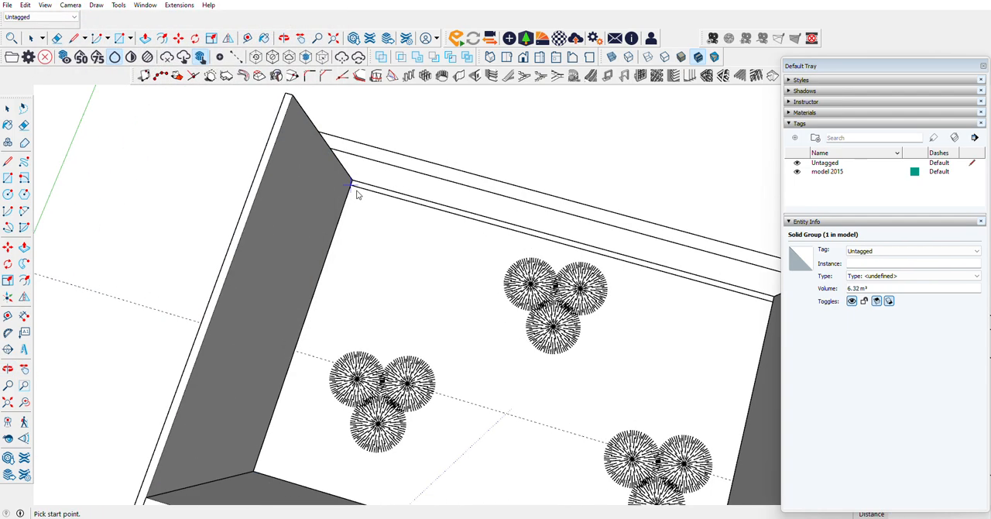
pyautogui.click(348, 186)
pyautogui.scroll(-5, 348, 185)
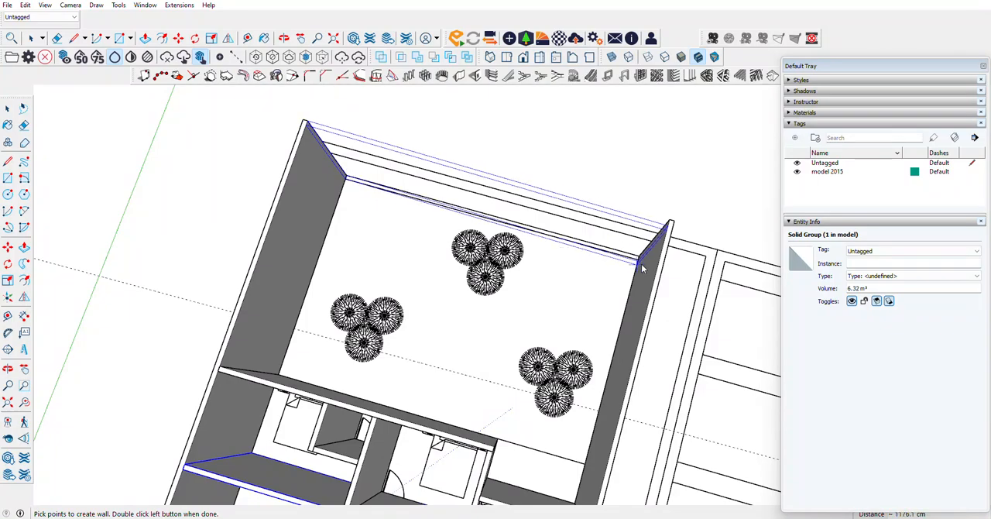
pyautogui.scroll(5, 640, 266)
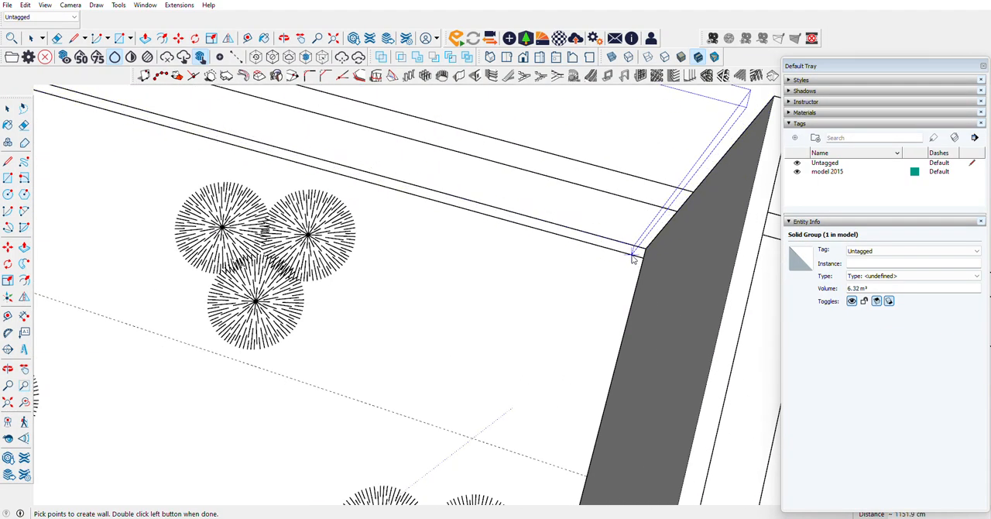
pyautogui.doubleClick(643, 264)
pyautogui.scroll(-8, 388, 206)
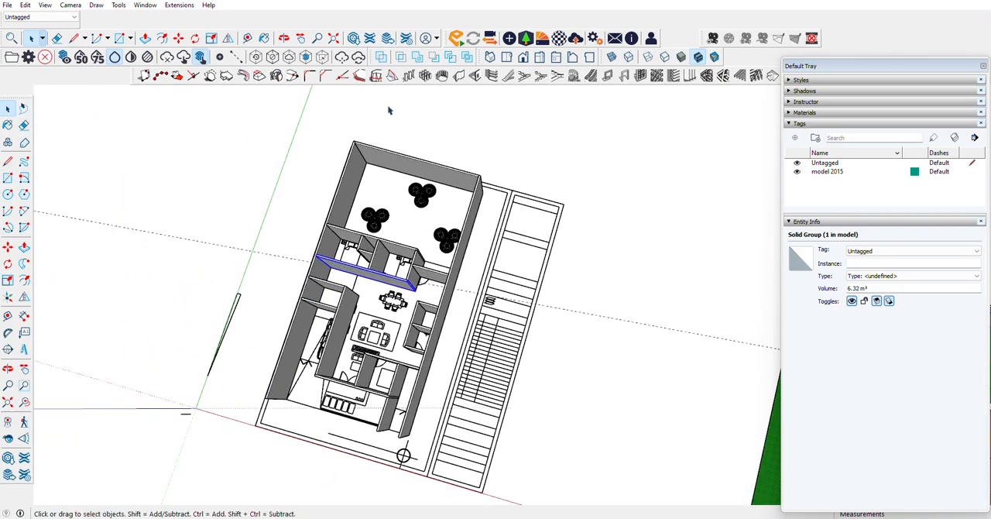
# Step: Move the imported floor plan component vertically up by 50 cm, using the corner at the front wall's base as reference
pyautogui.scroll(-2, 390, 110)
pyautogui.click(8, 368)
pyautogui.moveTo(412, 235); pyautogui.dragTo(451, 147)
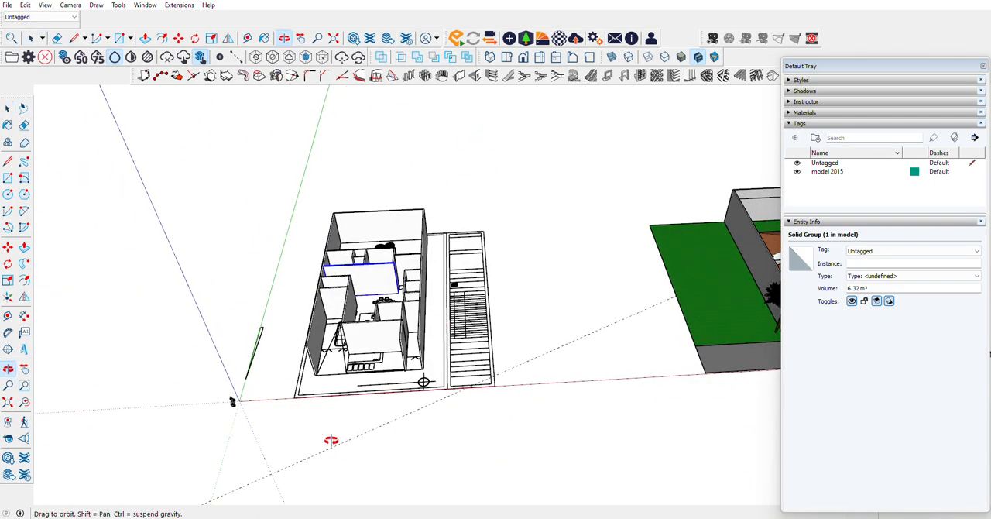
pyautogui.scroll(6, 335, 415)
pyautogui.moveTo(462, 323); pyautogui.dragTo(309, 365)
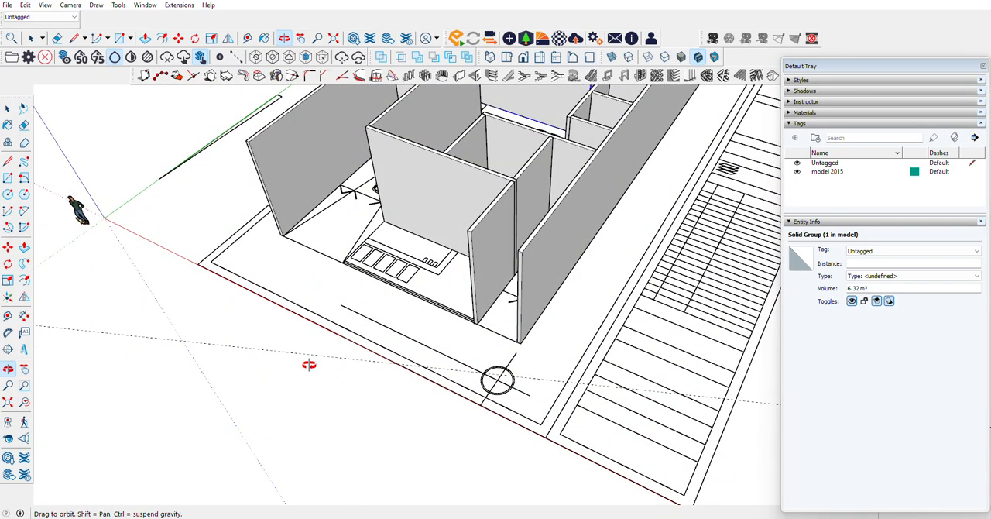
pyautogui.scroll(-3, 308, 363)
pyautogui.scroll(6, 307, 362)
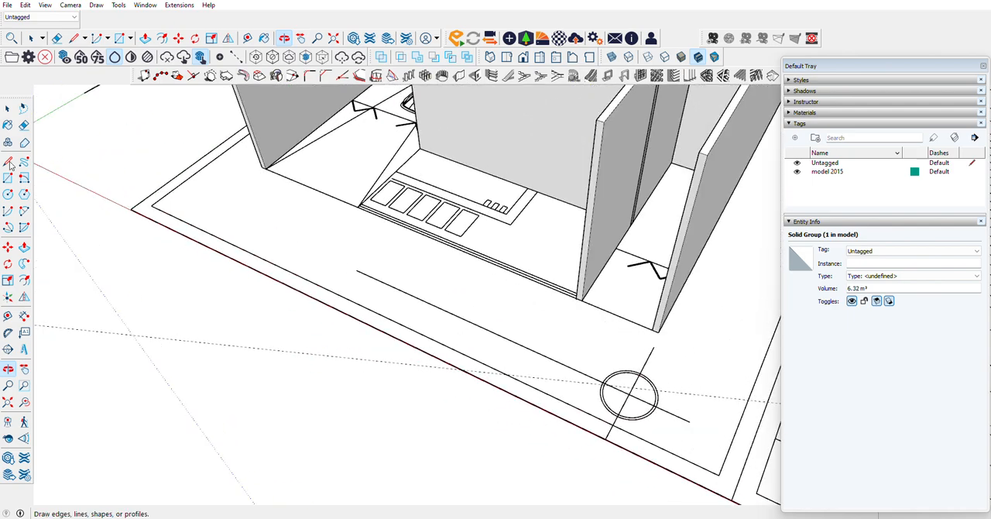
pyautogui.click(9, 109)
pyautogui.click(394, 224)
pyautogui.scroll(6, 456, 317)
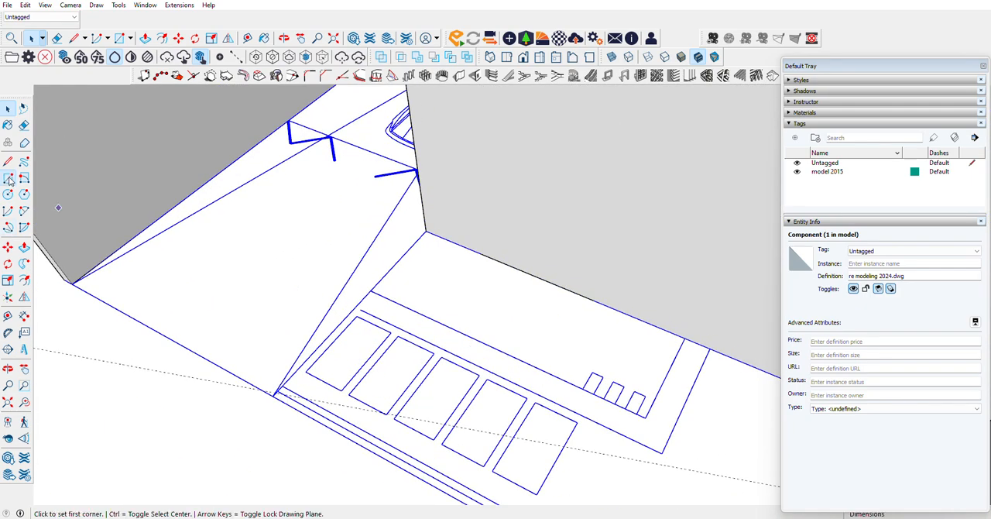
pyautogui.click(8, 246)
pyautogui.scroll(3, 455, 242)
pyautogui.scroll(4, 405, 224)
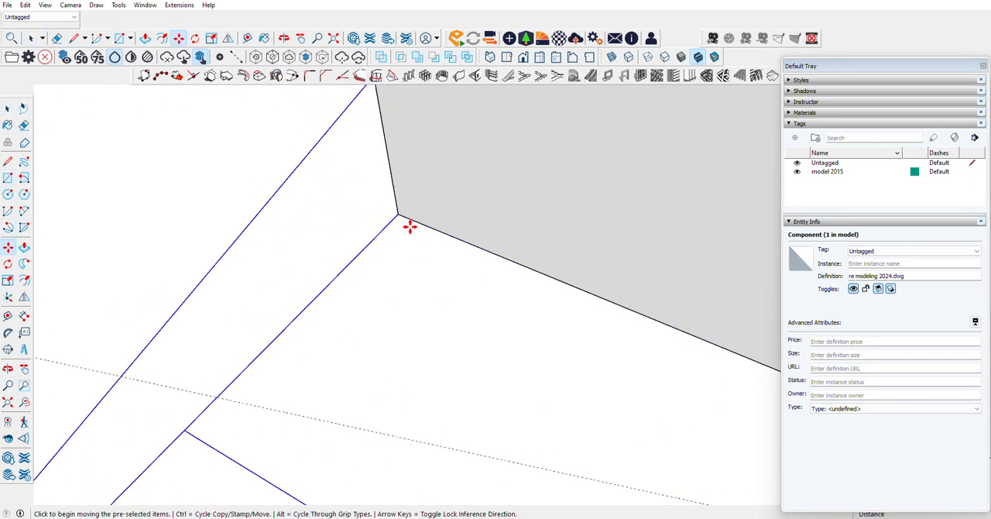
pyautogui.click(395, 214)
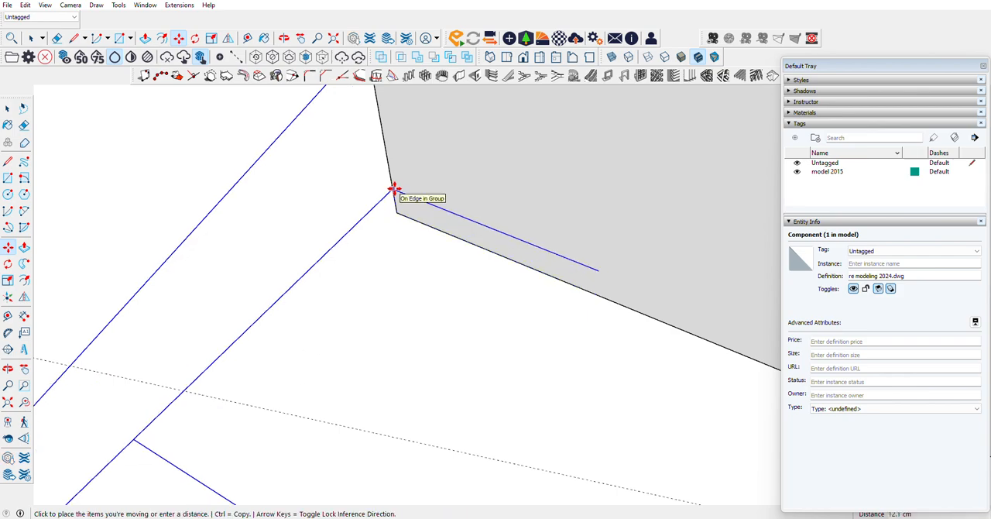
pyautogui.press('Escape')
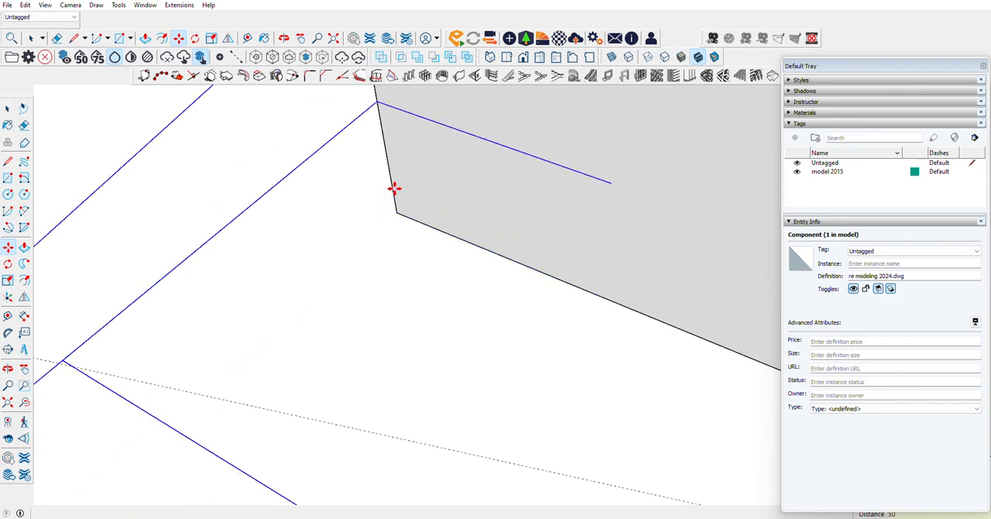
pyautogui.scroll(-5, 424, 248)
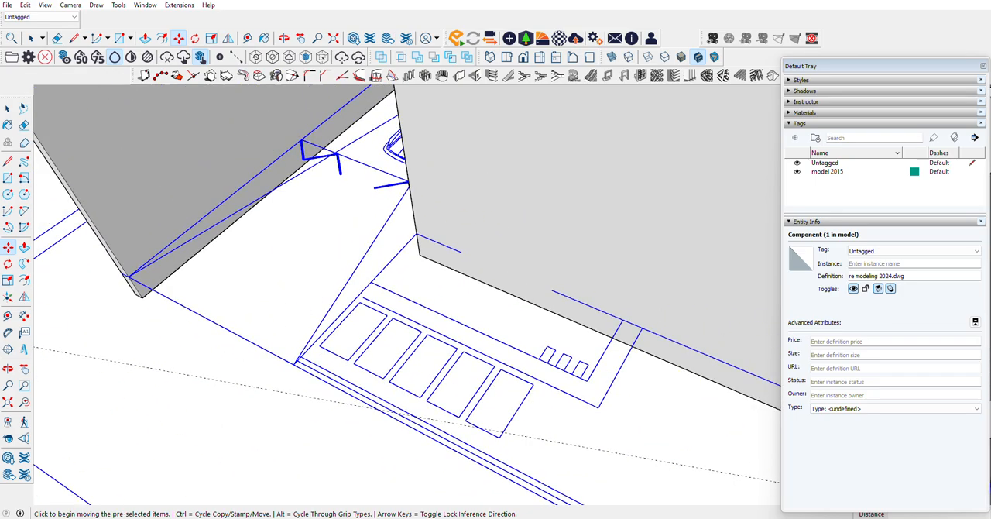
pyautogui.scroll(-10, 373, 216)
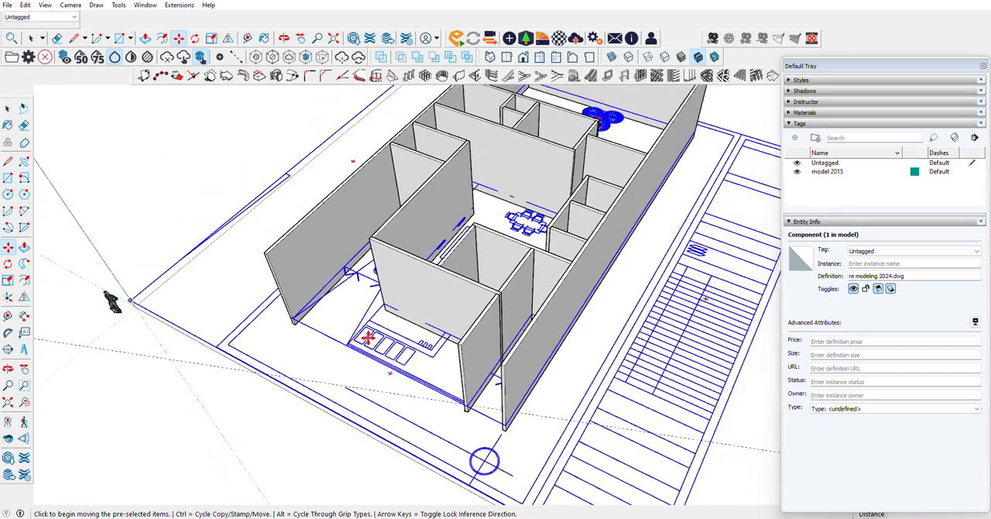
pyautogui.scroll(5, 419, 203)
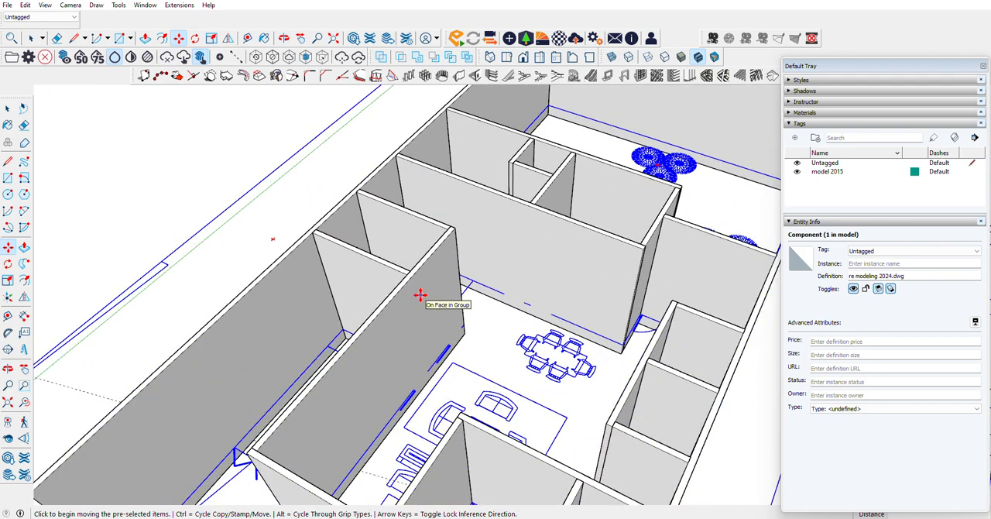
pyautogui.click(7, 177)
pyautogui.scroll(-2, 77, 459)
pyautogui.press('space')
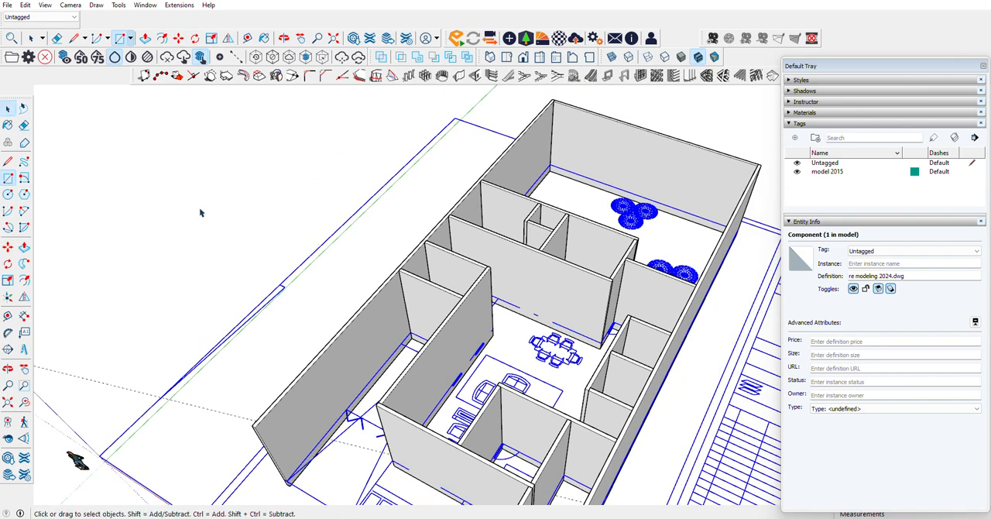
# Step: Add a new tag named dinding for the walls
pyautogui.click(199, 214)
pyautogui.rightClick(390, 293)
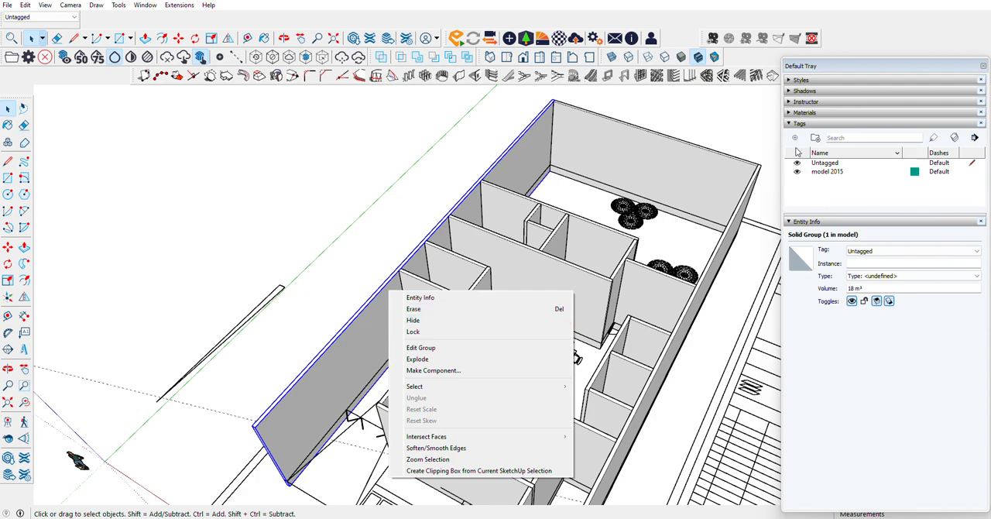
pyautogui.click(795, 138)
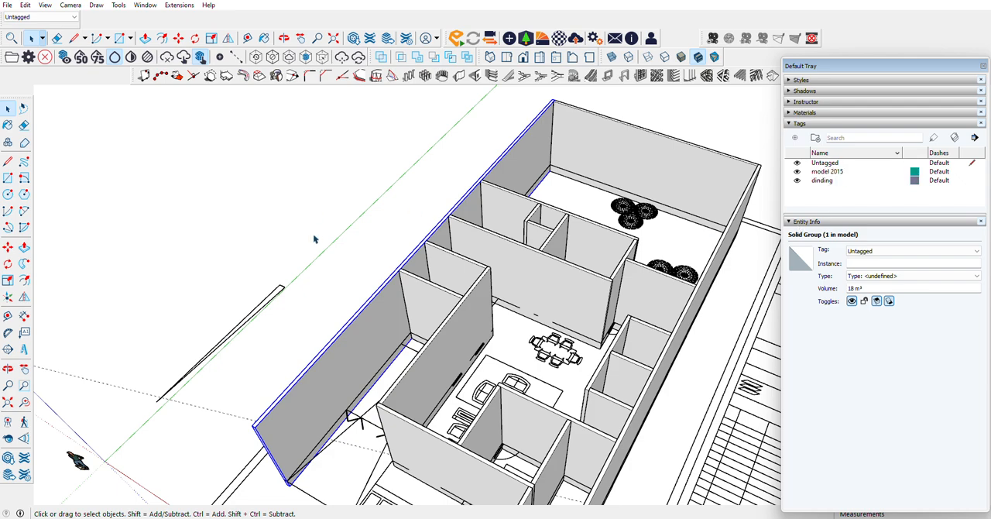
# Step: Select all 22 wall groups of the house and assign them to the dinding tag
pyautogui.keyDown('ctrl'); pyautogui.click(576, 152); pyautogui.keyUp('ctrl')
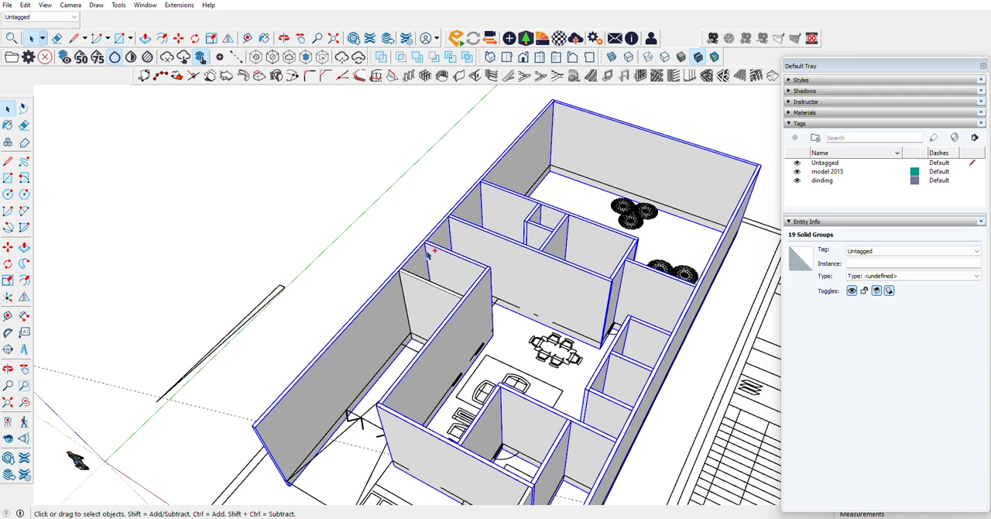
pyautogui.moveTo(420, 304); pyautogui.dragTo(450, 239, button='middle')
pyautogui.rightClick(451, 237)
pyautogui.click(489, 246)
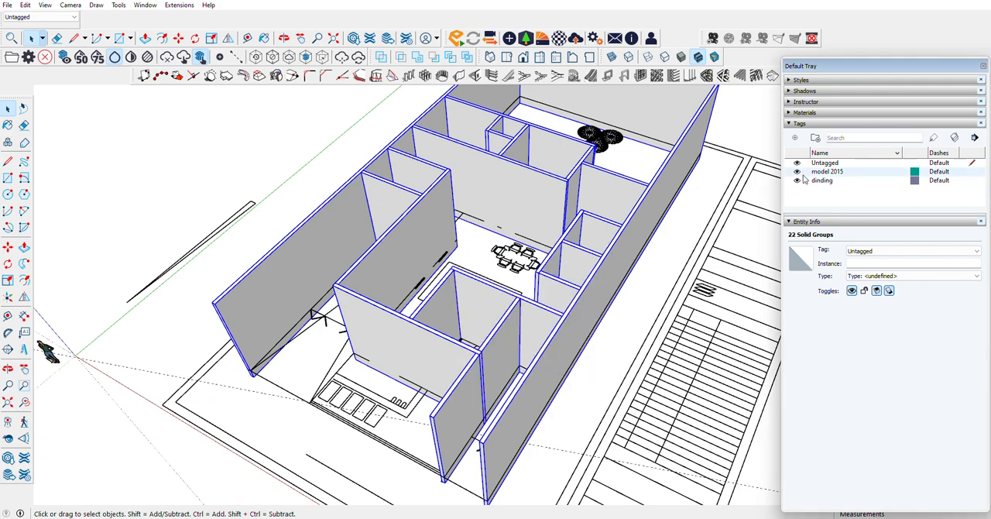
pyautogui.click(861, 252)
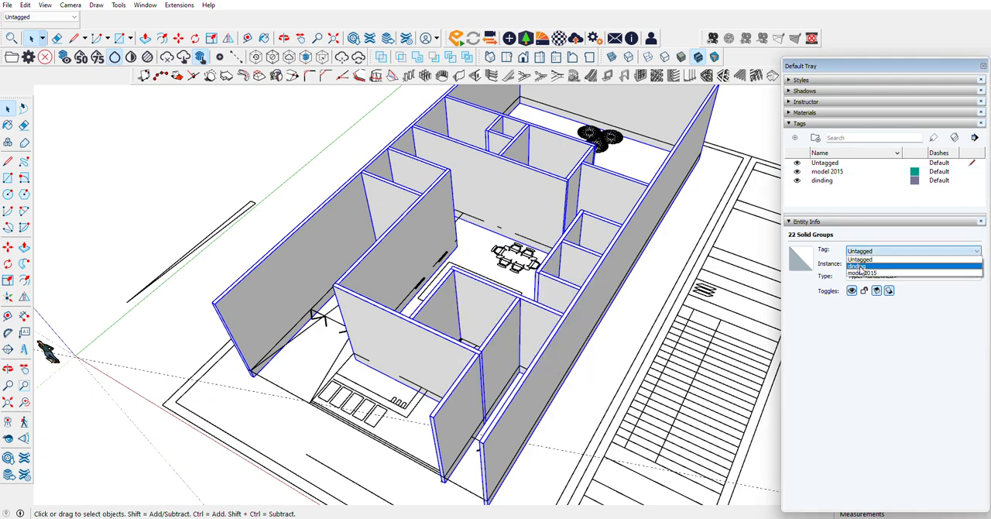
pyautogui.click(862, 272)
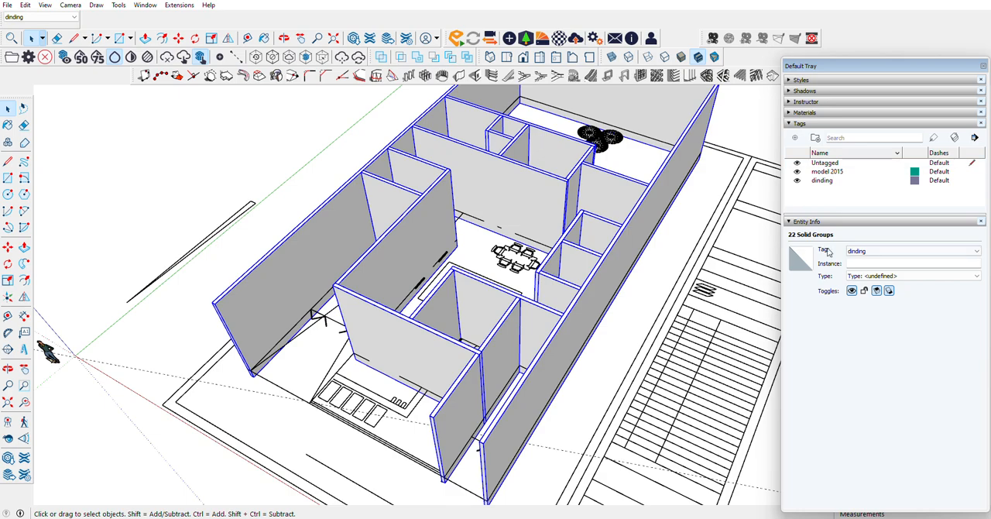
# Step: Hide the dinding tag and clear the selection, leaving only the floor plan on view
pyautogui.click(797, 181)
pyautogui.click(341, 355)
pyautogui.scroll(5, 341, 354)
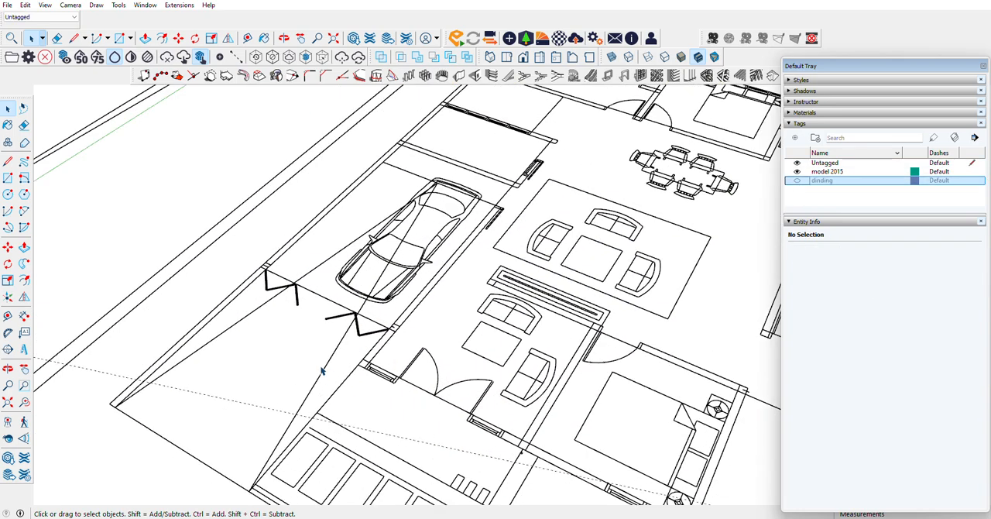
pyautogui.scroll(-6, 411, 223)
# Step: Examine the room outlines on the floor plan, especially the bedrooms and the two open areas behind the carport
pyautogui.click(7, 368)
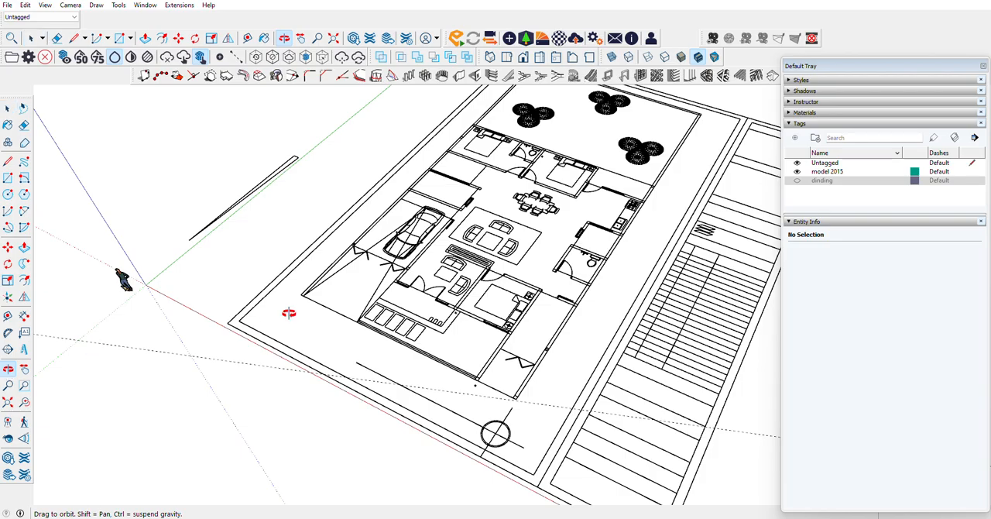
pyautogui.moveTo(288, 309); pyautogui.dragTo(328, 347)
pyautogui.scroll(4, 469, 159)
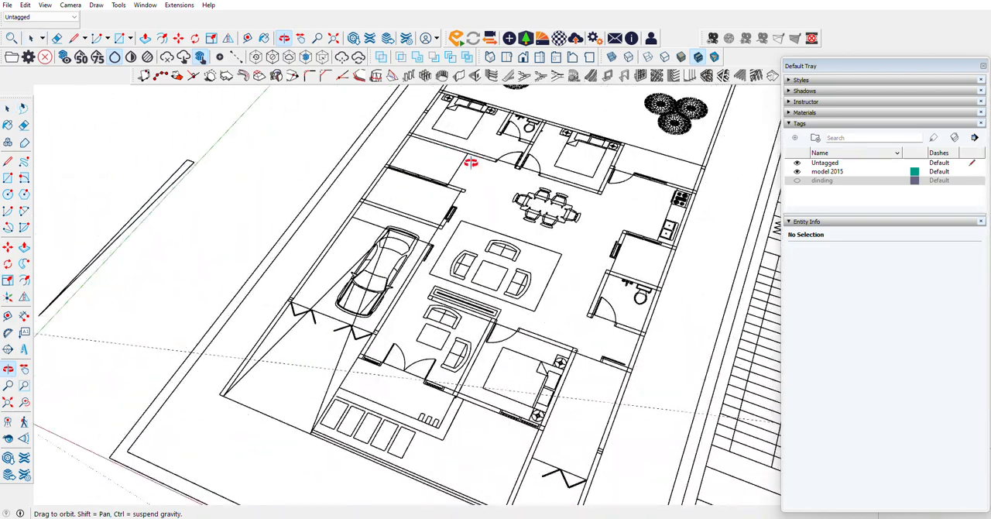
pyautogui.scroll(3, 451, 160)
pyautogui.scroll(-3, 415, 297)
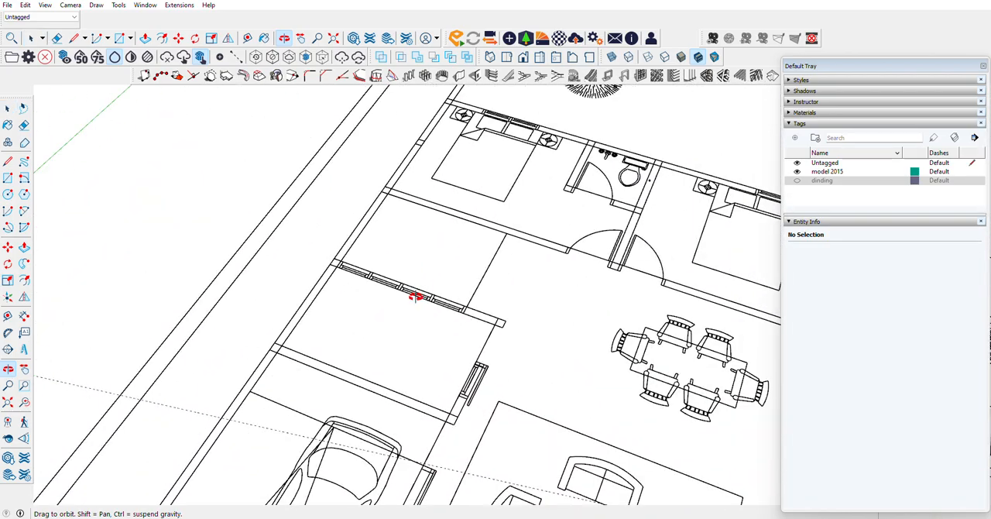
pyautogui.scroll(-3, 413, 308)
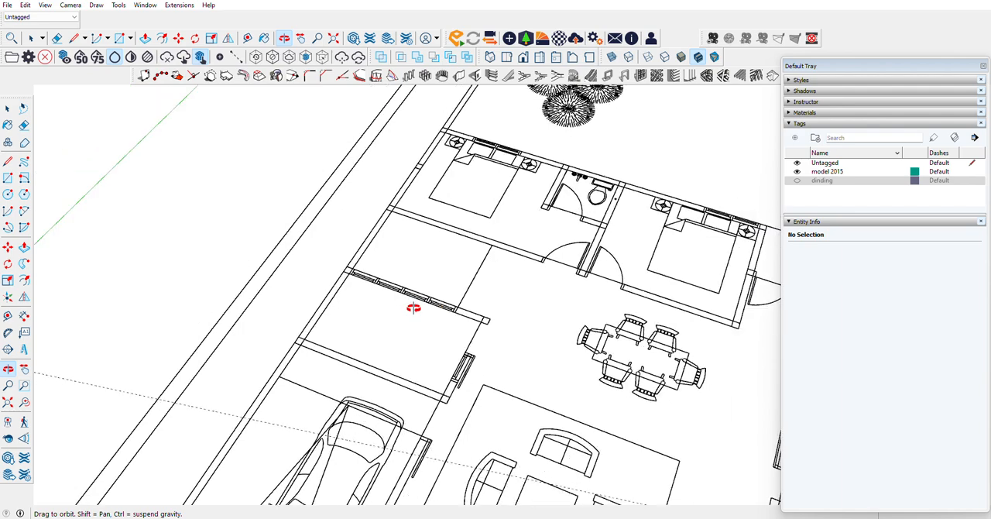
pyautogui.scroll(-2, 414, 308)
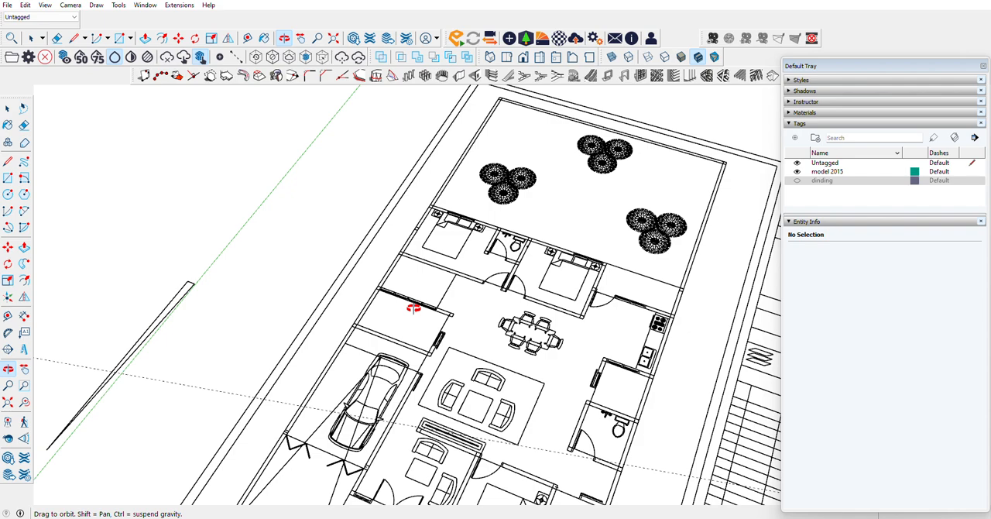
pyautogui.scroll(3, 413, 308)
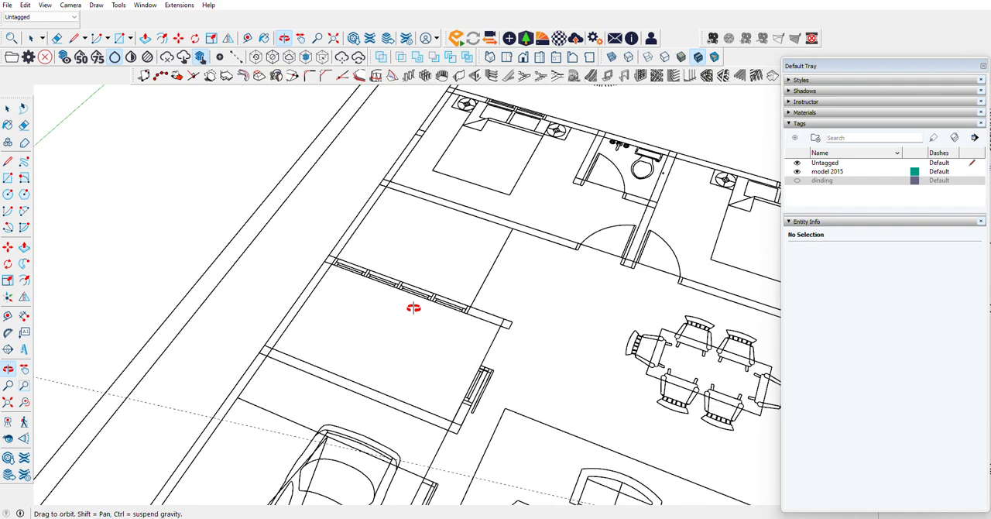
pyautogui.scroll(-3, 413, 307)
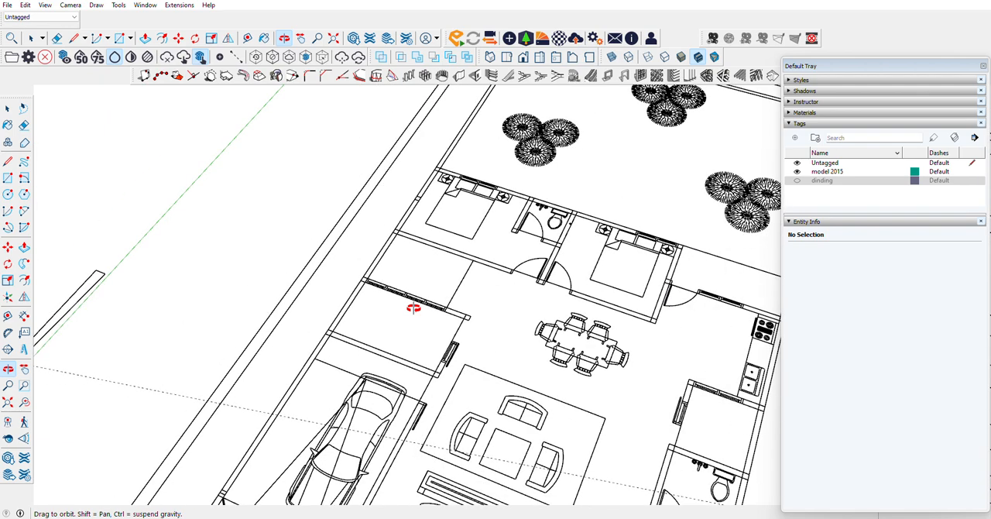
# Step: Draw a 477.5 x 277.5 cm rectangle over the rear bedroom that contains the en-suite bathroom, corner to corner along the plan outline
pyautogui.click(120, 37)
pyautogui.scroll(4, 453, 167)
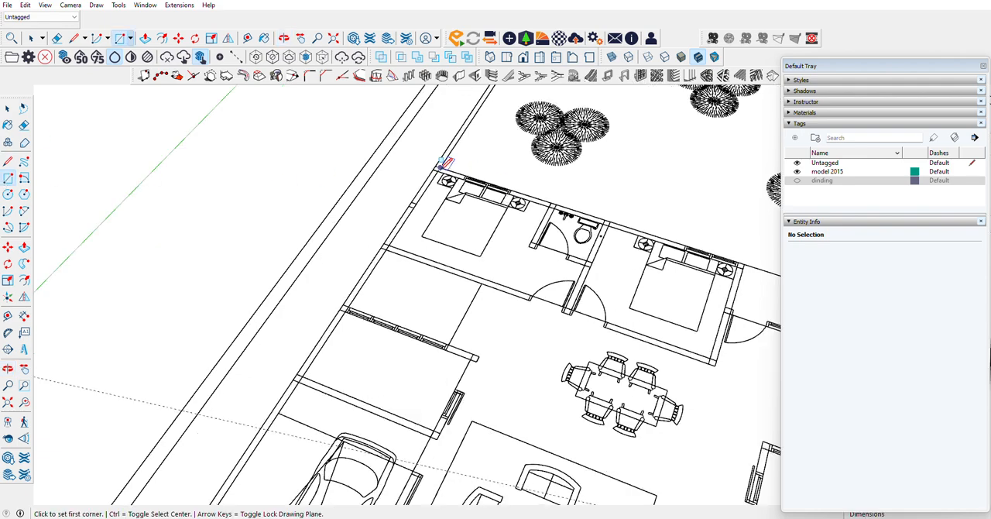
pyautogui.click(429, 164)
pyautogui.scroll(-2, 429, 164)
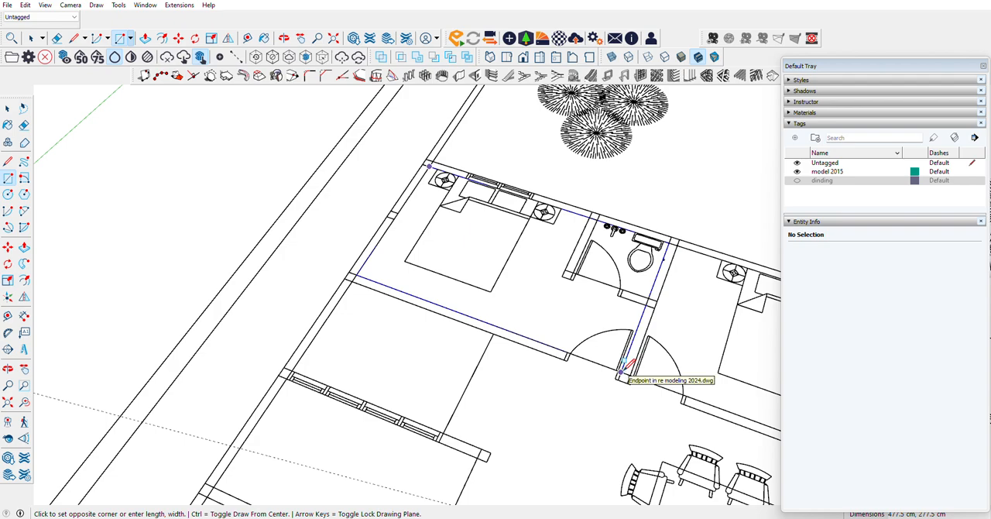
pyautogui.click(623, 373)
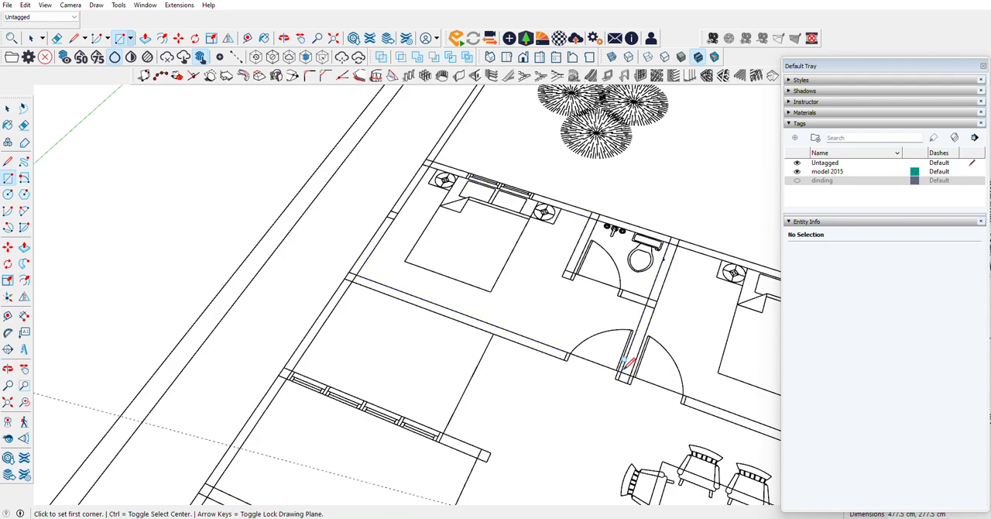
# Step: Push the bedroom floor rectangle down 50 cm to form a slab
pyautogui.scroll(-1, 426, 157)
pyautogui.click(8, 109)
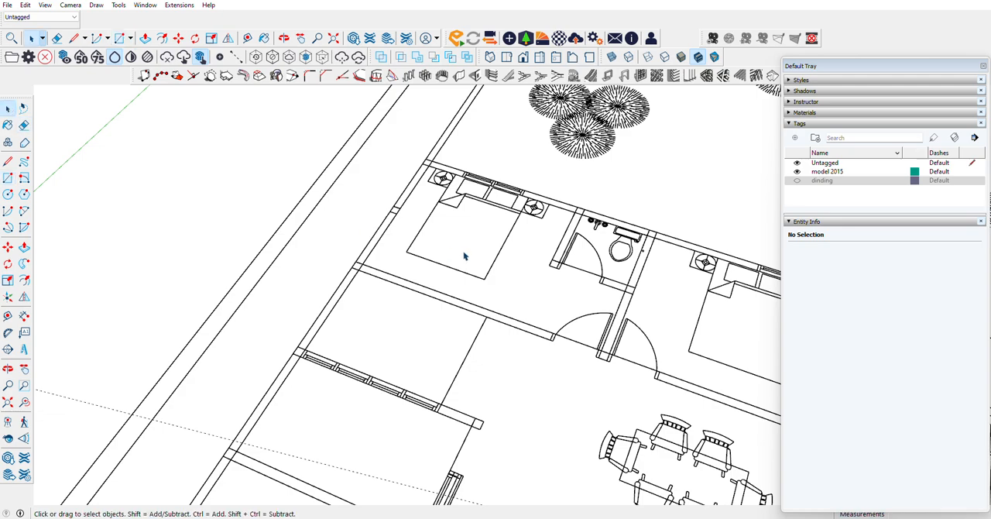
pyautogui.click(455, 288)
pyautogui.click(24, 247)
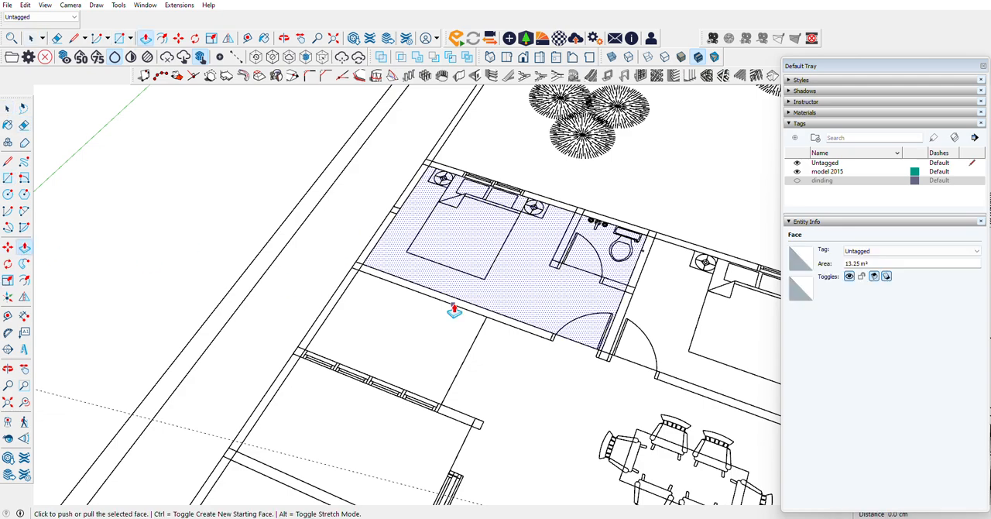
pyautogui.click(442, 288)
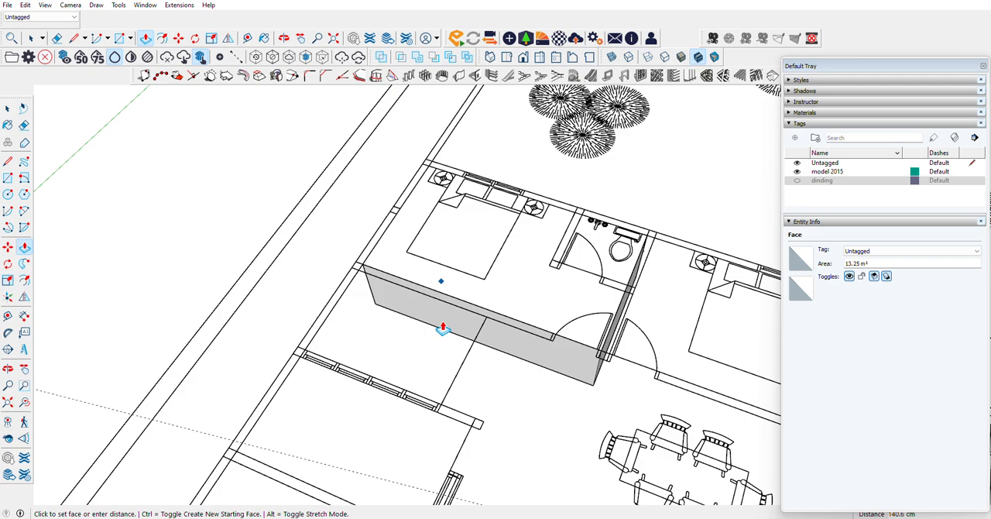
pyautogui.write('50')
pyautogui.press('Return')
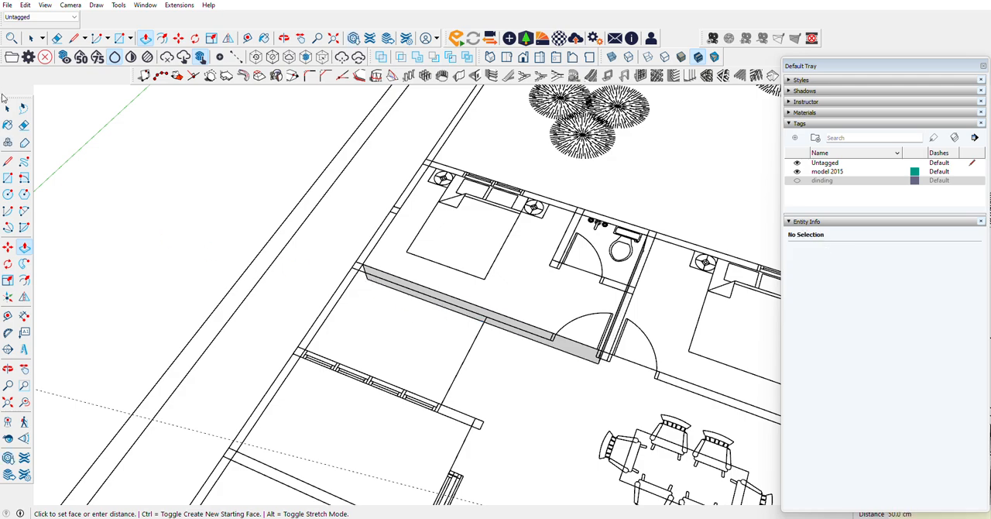
# Step: Select all connected faces and edges of the bedroom slab, group them, and open the group for editing
pyautogui.click(5, 106)
pyautogui.click(397, 260)
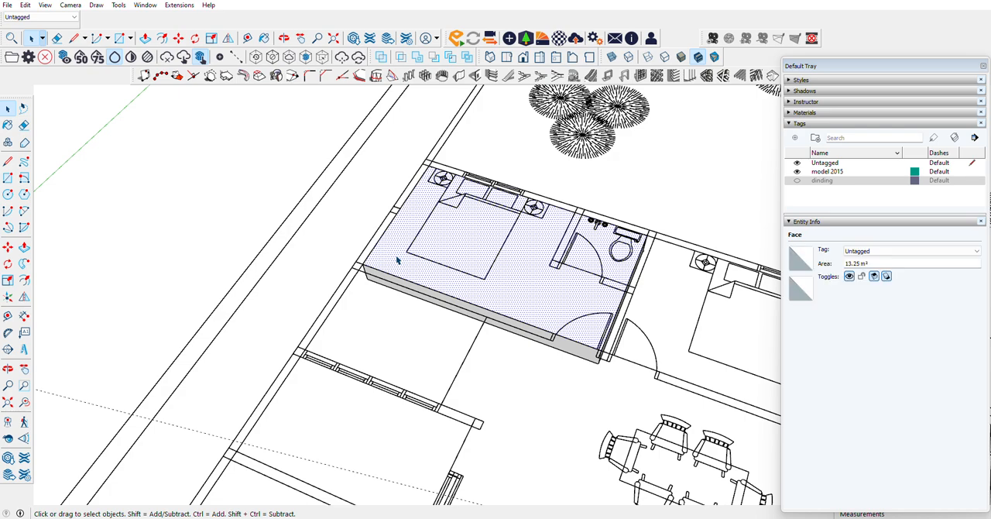
pyautogui.rightClick(397, 260)
pyautogui.click(430, 347)
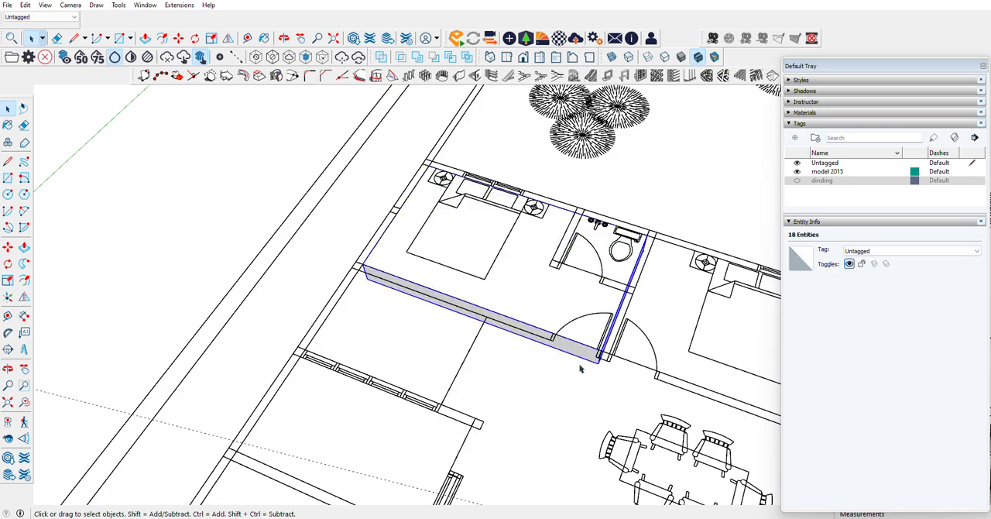
pyautogui.scroll(3, 576, 358)
pyautogui.doubleClick(575, 353)
# Step: Copy the slab's vertical corner edge 90 cm along its front side to the bedroom door jamb
pyautogui.click(588, 343)
pyautogui.scroll(6, 640, 352)
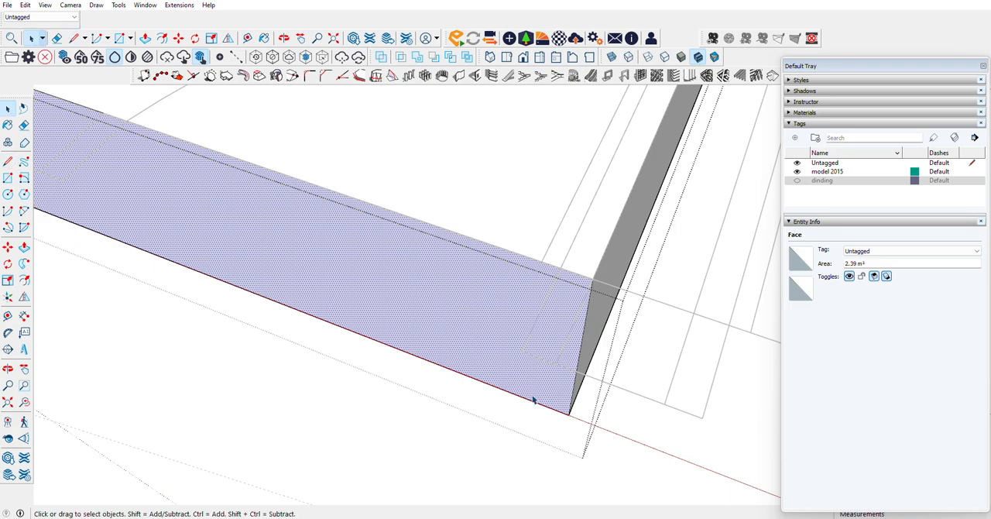
pyautogui.click(572, 412)
pyautogui.press('m')
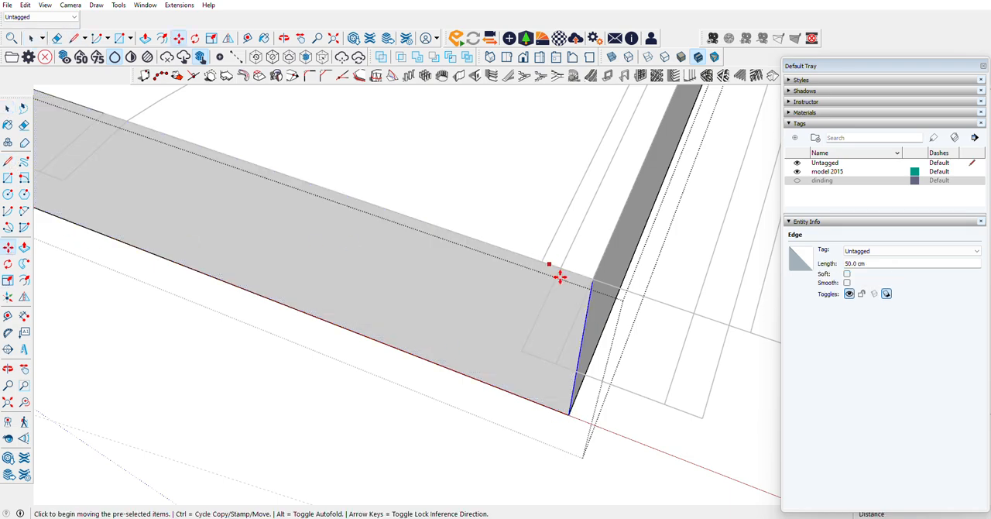
pyautogui.press('ctrl')
pyautogui.click(597, 279)
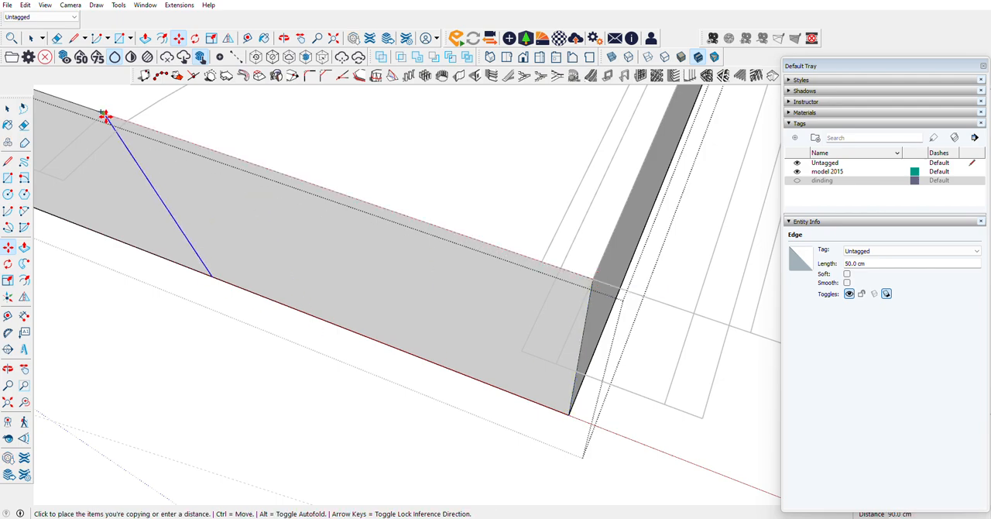
pyautogui.click(106, 116)
# Step: Extrude the 90 cm section of the slab's front side 1000 cm to the wall line at the house entrance
pyautogui.scroll(-3, 437, 223)
pyautogui.click(24, 246)
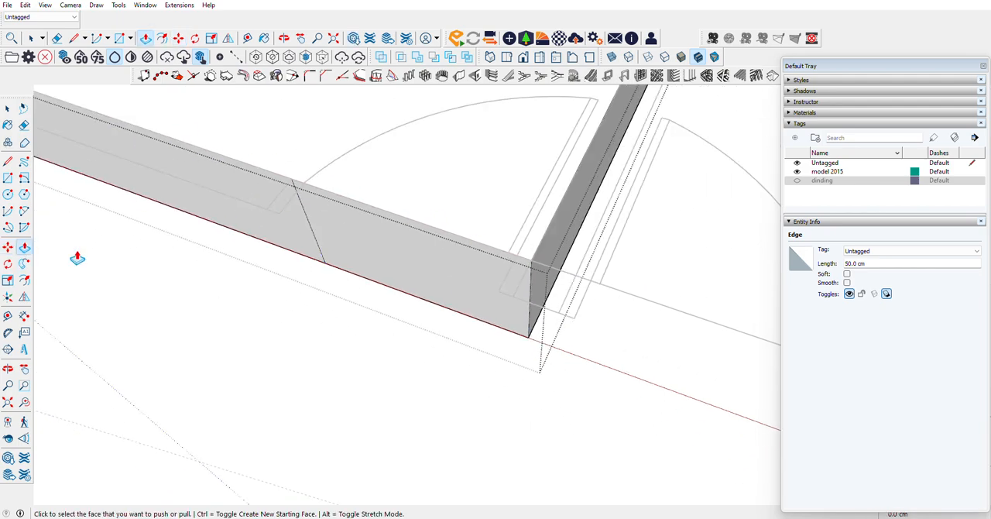
pyautogui.scroll(-5, 338, 236)
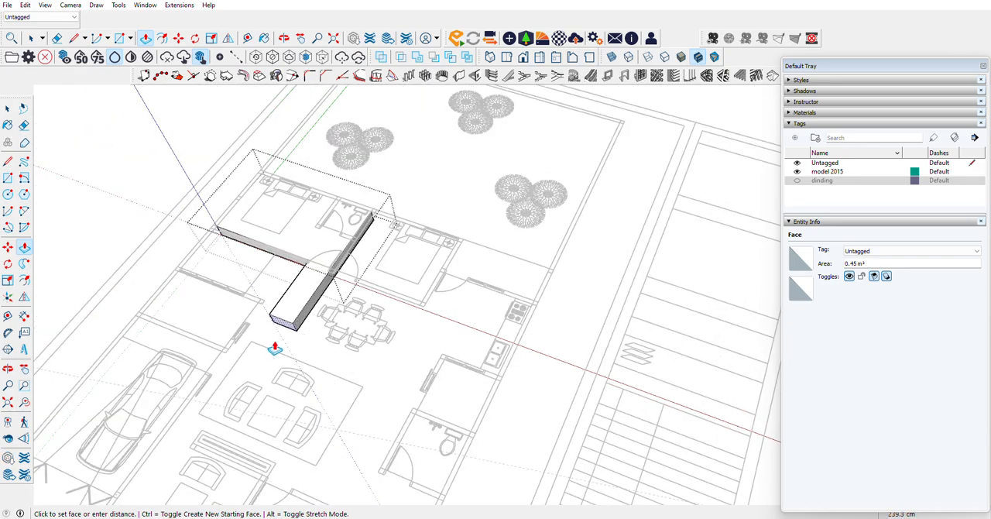
pyautogui.scroll(-3, 267, 378)
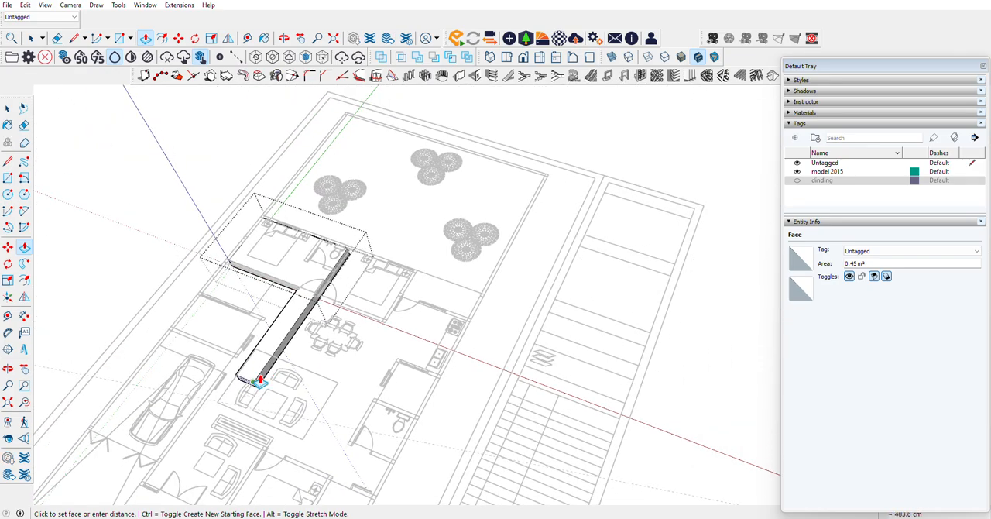
pyautogui.scroll(5, 199, 439)
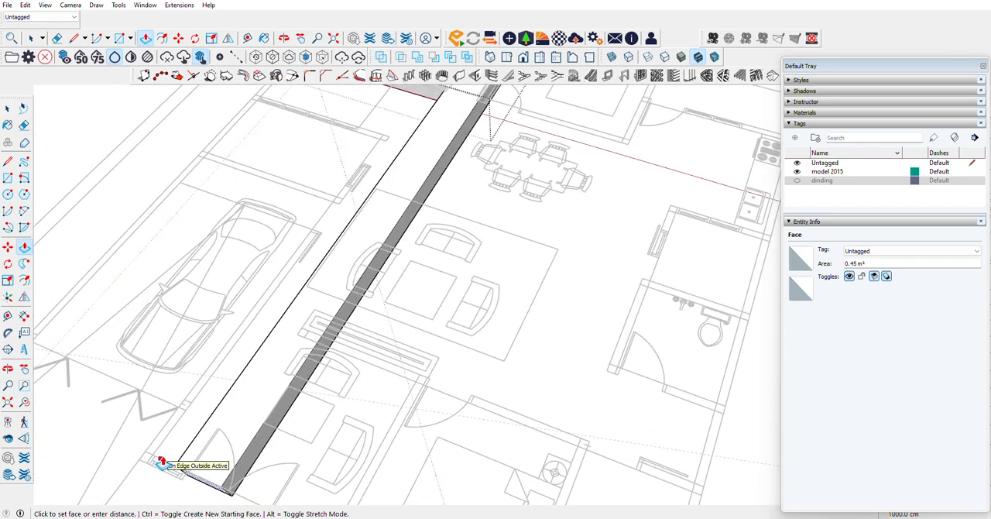
pyautogui.click(161, 463)
# Step: Copy the vertical edge at the inner corner beside the bedroom door 15 cm along the long strip's side
pyautogui.scroll(-5, 454, 283)
pyautogui.scroll(8, 427, 170)
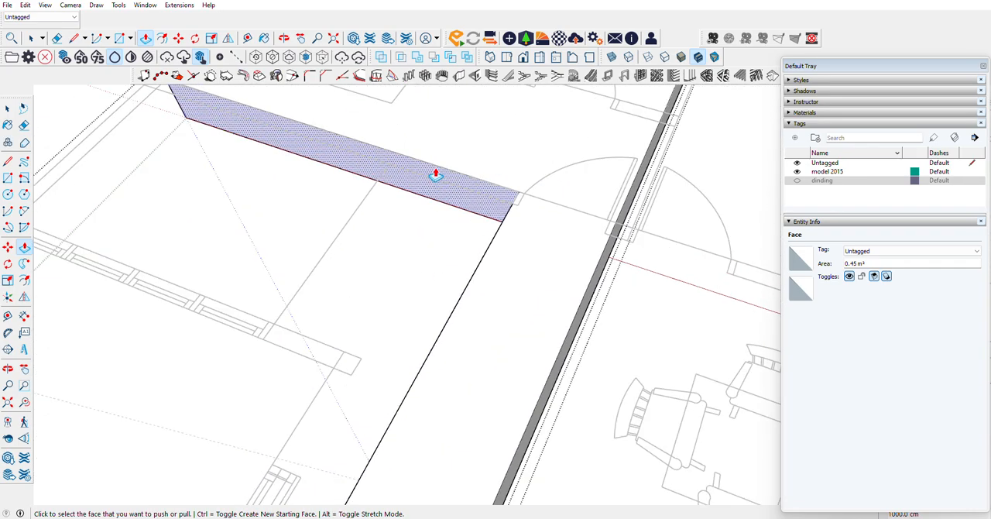
pyautogui.click(8, 368)
pyautogui.moveTo(44, 348); pyautogui.dragTo(414, 282)
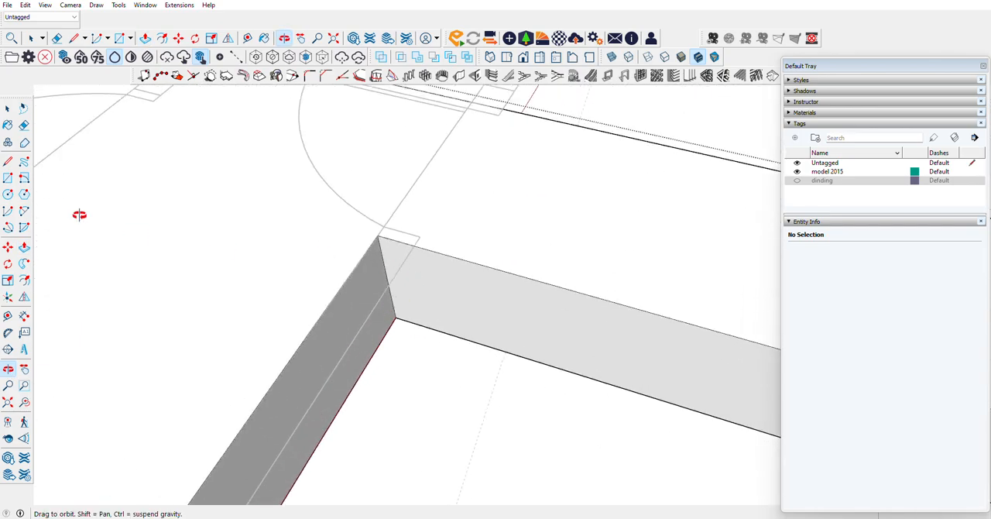
pyautogui.press('space')
pyautogui.click(384, 260)
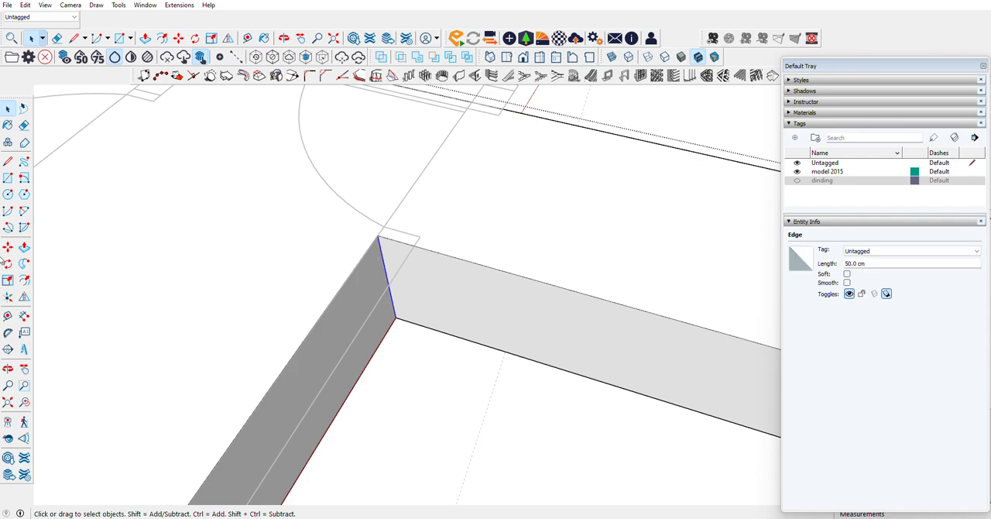
pyautogui.click(8, 247)
pyautogui.click(380, 238)
pyautogui.press('ctrl')
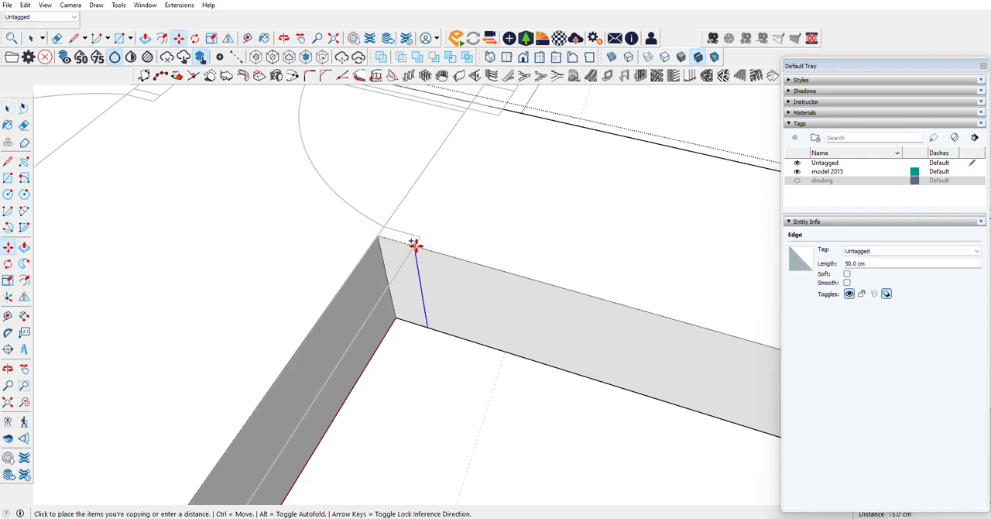
pyautogui.click(413, 246)
# Step: Extrude the long strip's side beyond the 15 cm wall section outward 45 cm over the plan
pyautogui.click(25, 248)
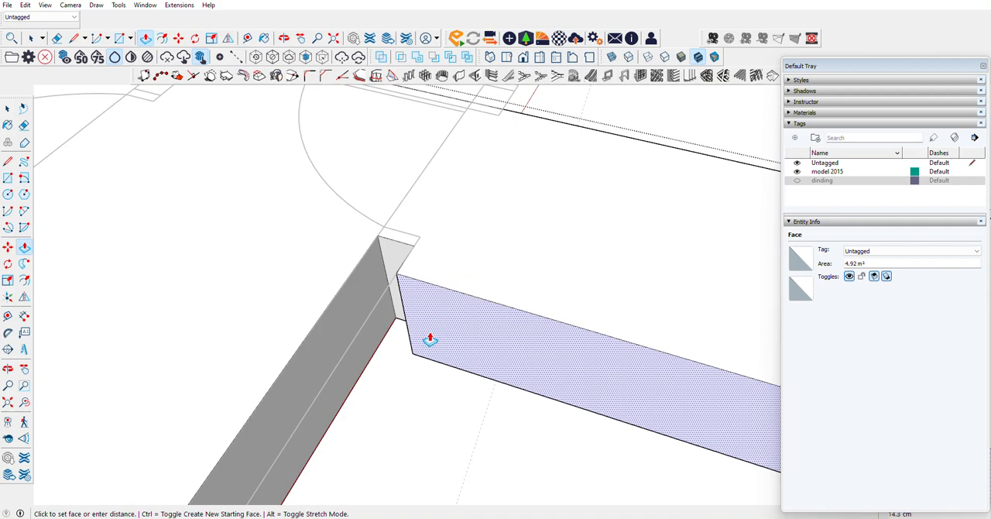
pyautogui.scroll(-3, 426, 336)
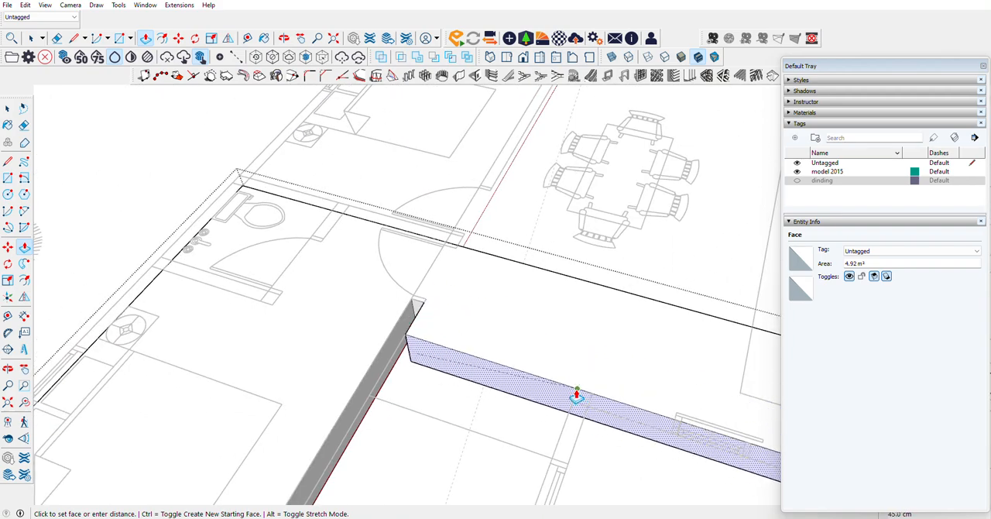
pyautogui.click(576, 394)
# Step: Copy the end vertical edge of the extended side 185 cm along it to the edge of the next wall on the plan
pyautogui.click(7, 369)
pyautogui.moveTo(520, 357); pyautogui.dragTo(705, 314)
pyautogui.scroll(3, 697, 314)
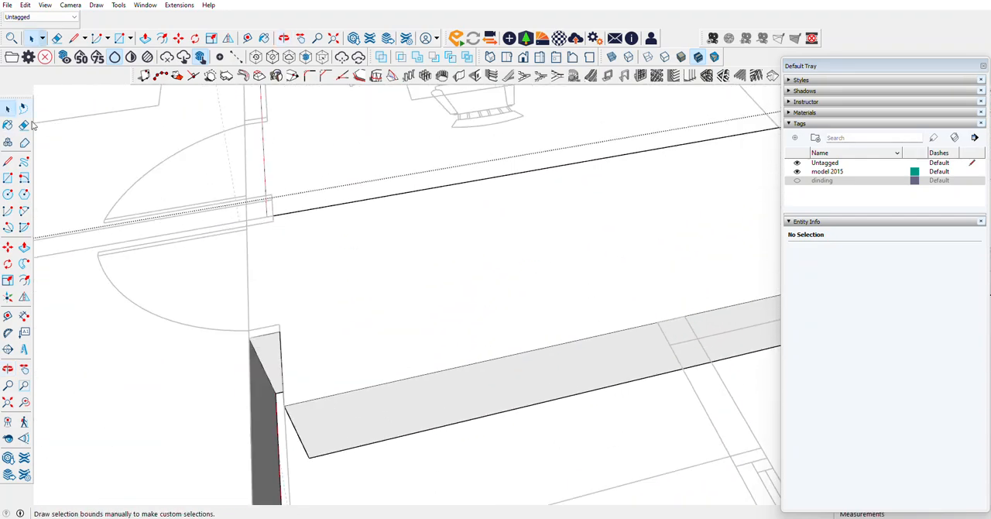
pyautogui.press('space')
pyautogui.click(295, 431)
pyautogui.press('m')
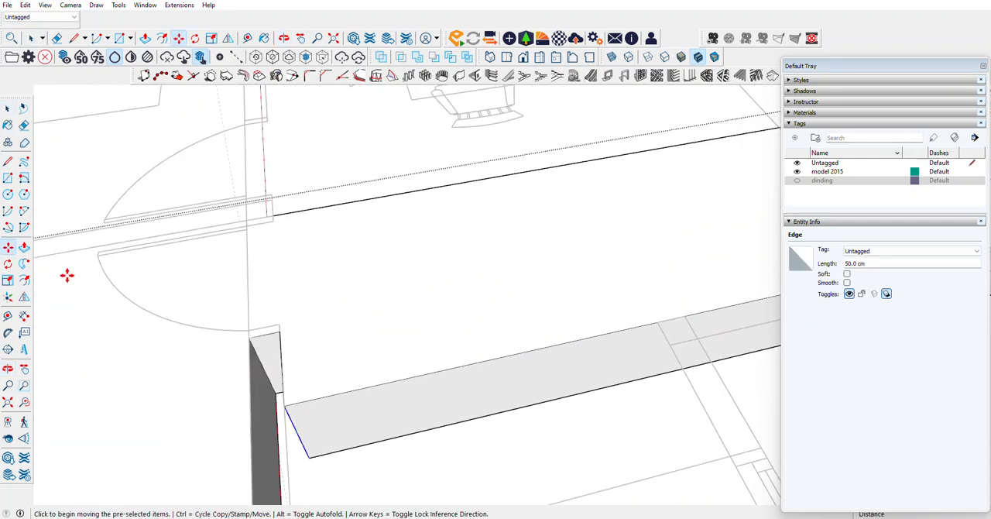
pyautogui.click(287, 405)
pyautogui.press('ctrl')
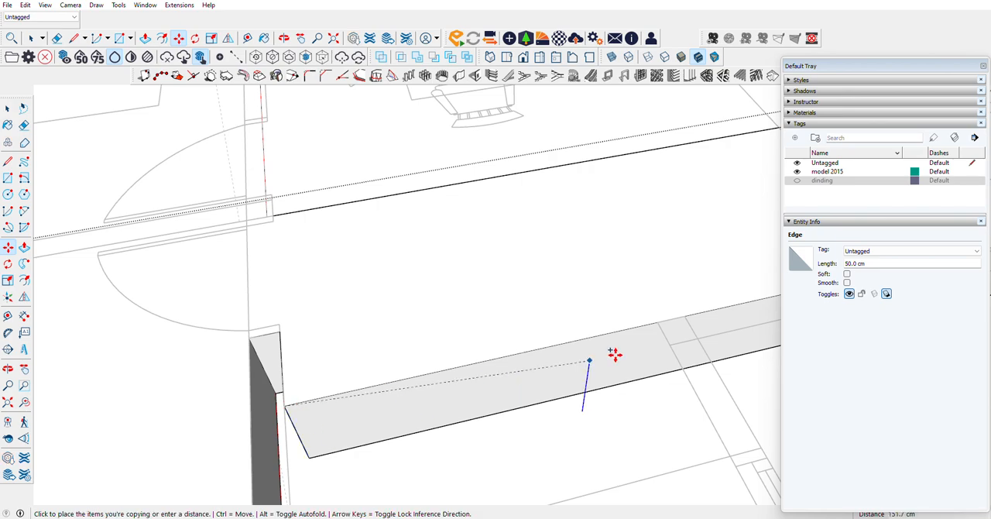
pyautogui.click(655, 324)
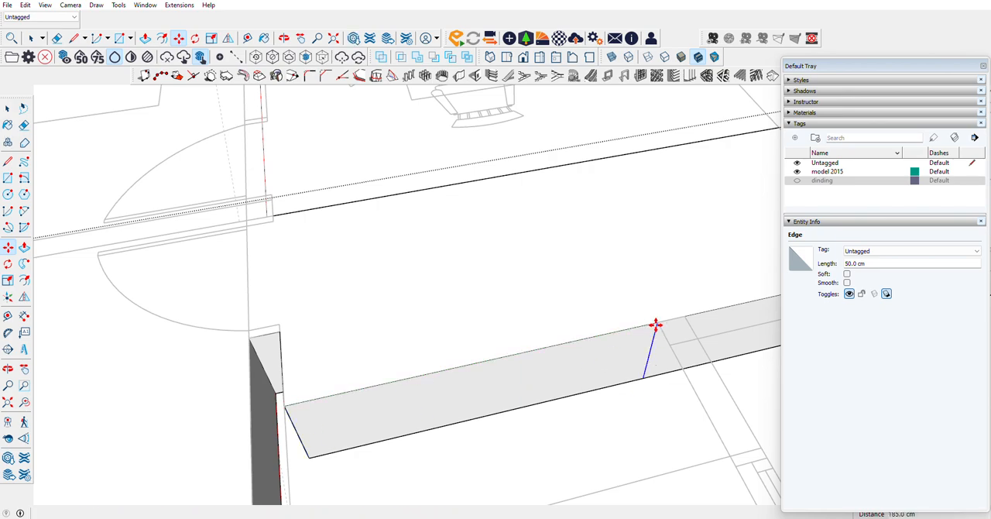
# Step: Extrude the 185 cm side section about 77.6 cm outward into the open area behind the carport
pyautogui.click(24, 246)
pyautogui.click(453, 421)
pyautogui.scroll(-3, 514, 433)
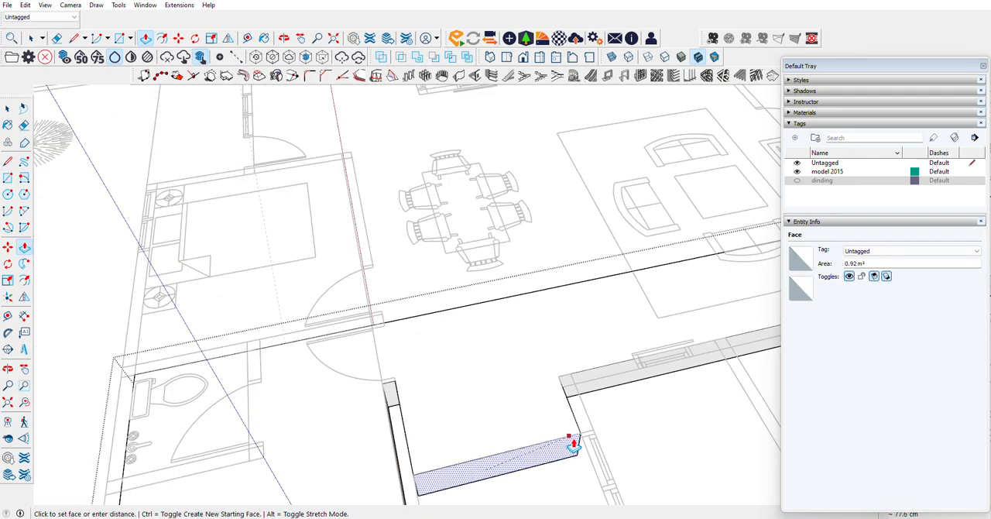
pyautogui.click(579, 439)
pyautogui.scroll(5, 624, 370)
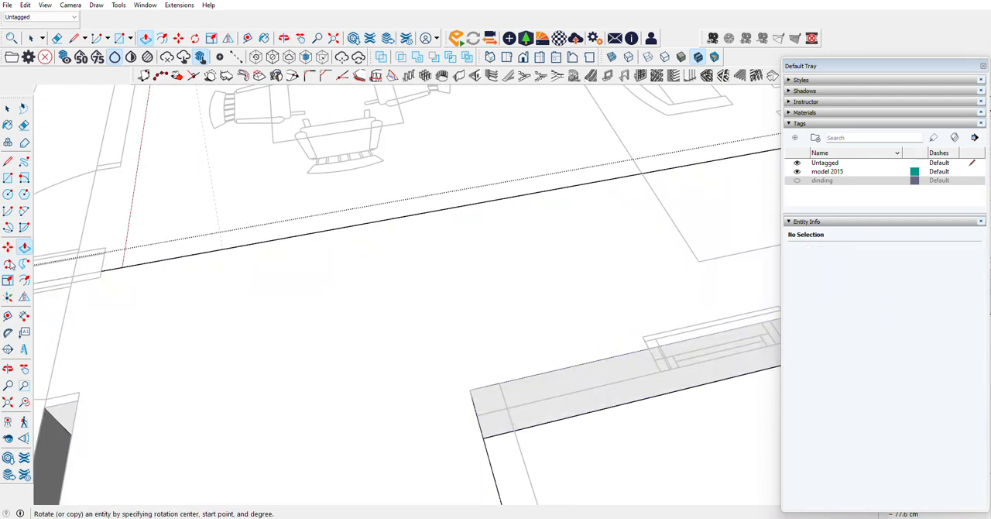
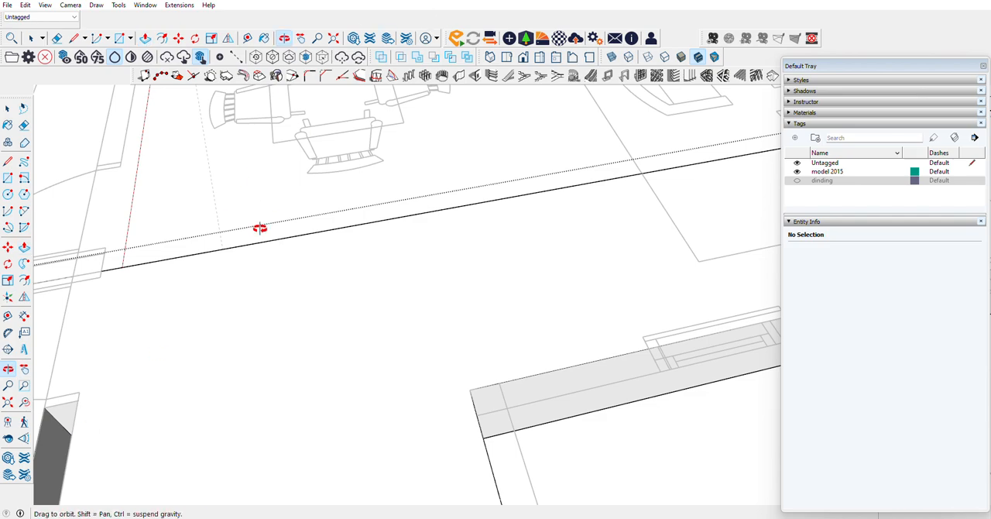
# Step: Copy the vertical edge at the inner corner of the last extension 15 cm along the long strip's side
pyautogui.scroll(-4, 260, 229)
pyautogui.moveTo(531, 308); pyautogui.dragTo(222, 156, button='middle')
pyautogui.scroll(3, 329, 245)
pyautogui.moveTo(329, 246); pyautogui.dragTo(178, 135, button='middle')
pyautogui.click(358, 218)
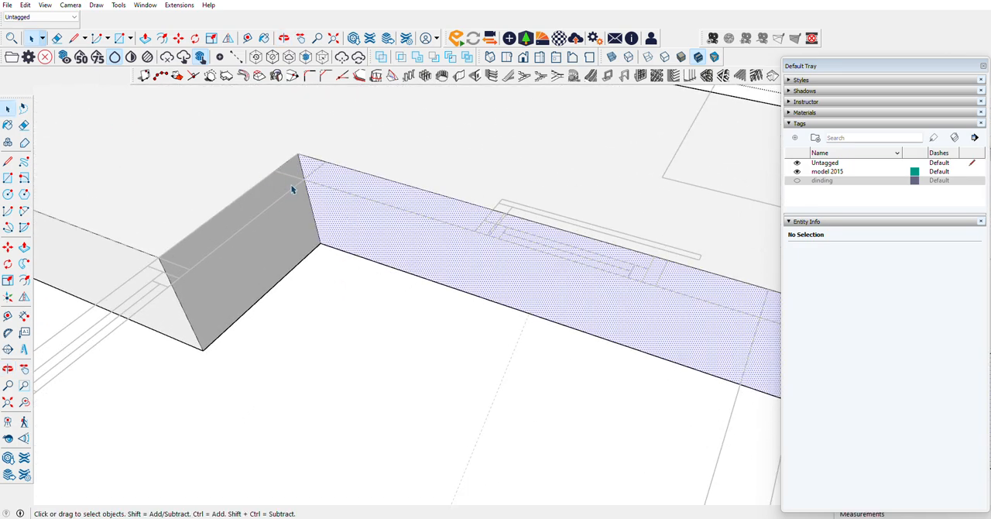
pyautogui.click(309, 204)
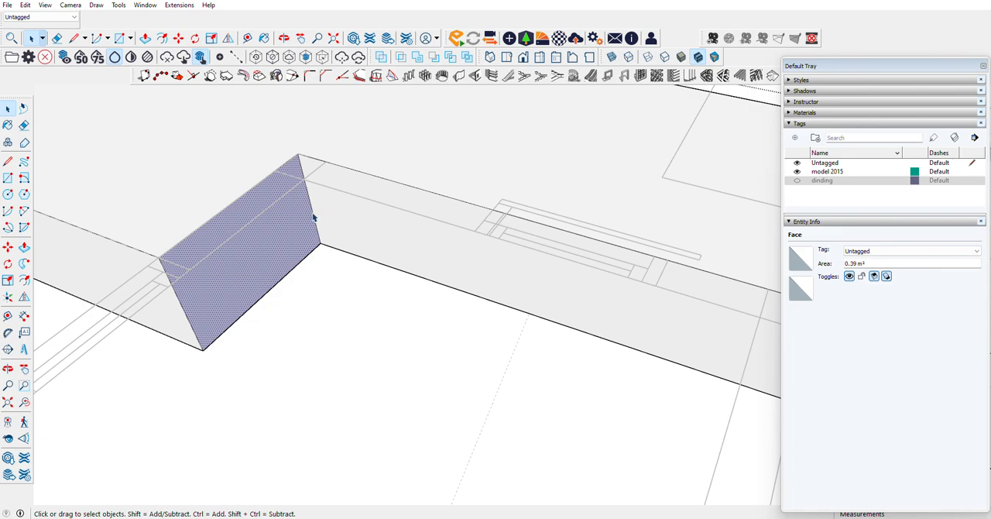
pyautogui.click(313, 217)
pyautogui.press('m')
pyautogui.click(300, 157)
pyautogui.press('ctrl')
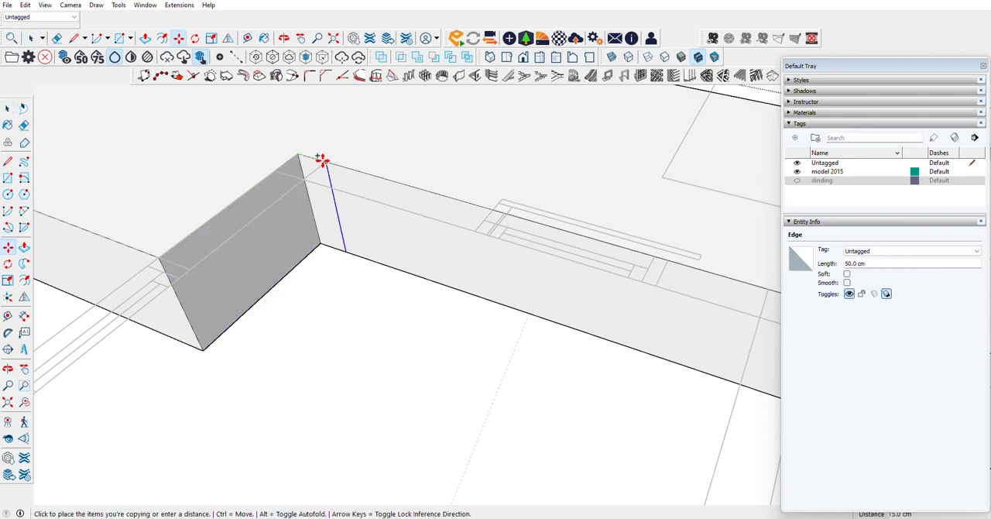
pyautogui.click(324, 160)
# Step: Copy the 15 cm edge further along the strip's side to the start of the window on the plan
pyautogui.click(326, 165)
pyautogui.press('ctrl')
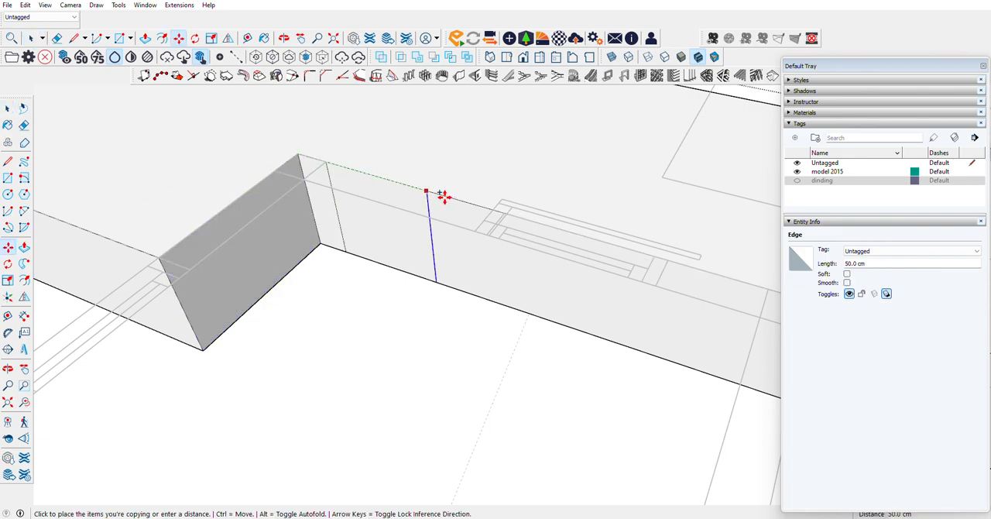
pyautogui.click(502, 212)
pyautogui.scroll(-3, 335, 240)
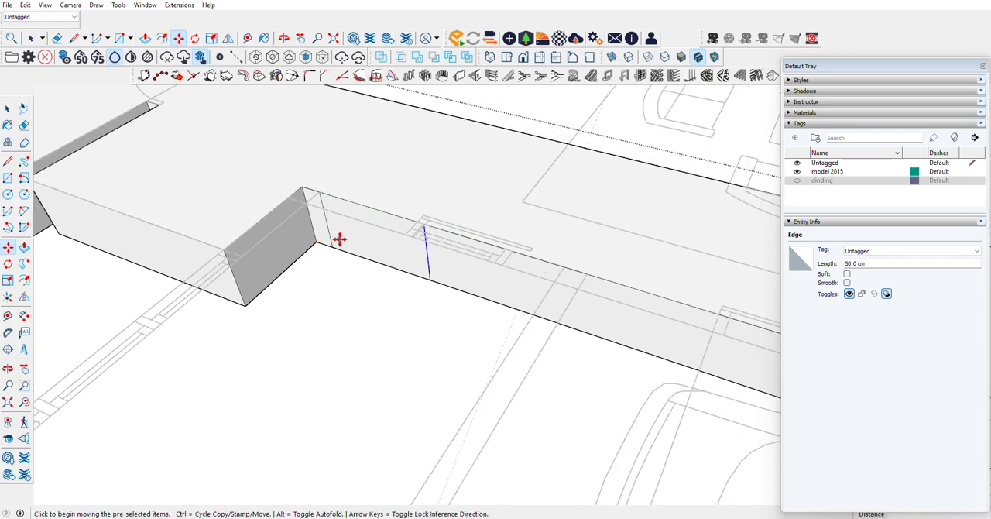
# Step: Extrude the side section beyond the 15 cm wall strip 342.5 cm outward to the plan's outer wall line
pyautogui.click(24, 248)
pyautogui.click(341, 252)
pyautogui.scroll(-5, 317, 284)
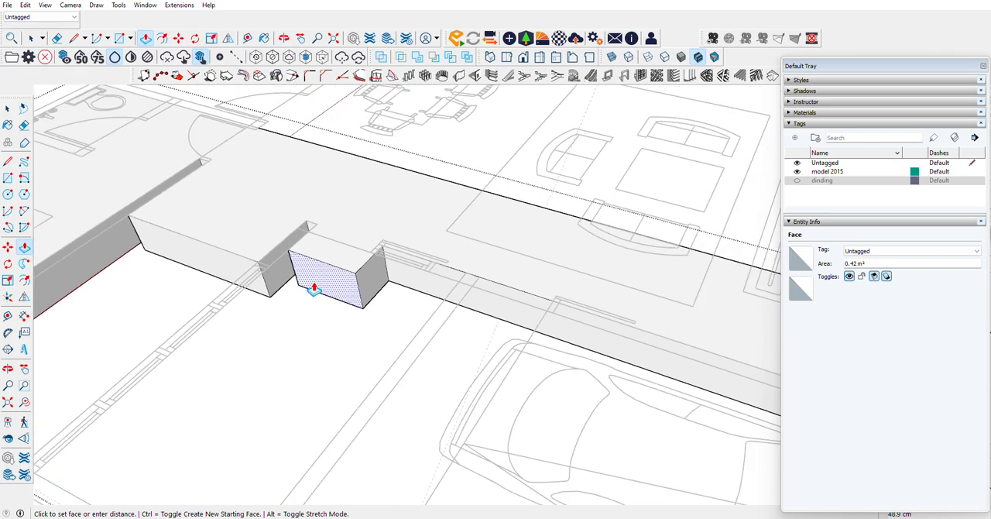
pyautogui.scroll(5, 161, 387)
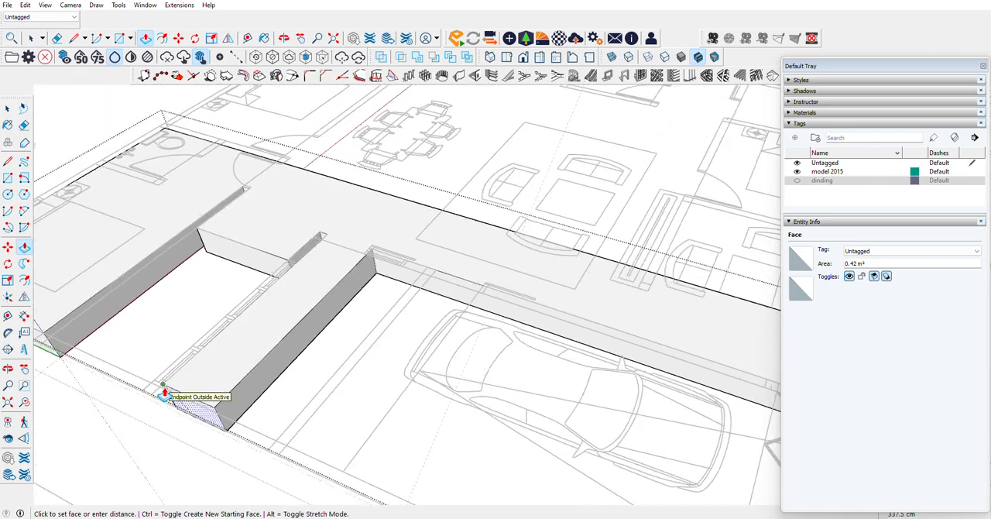
pyautogui.click(157, 387)
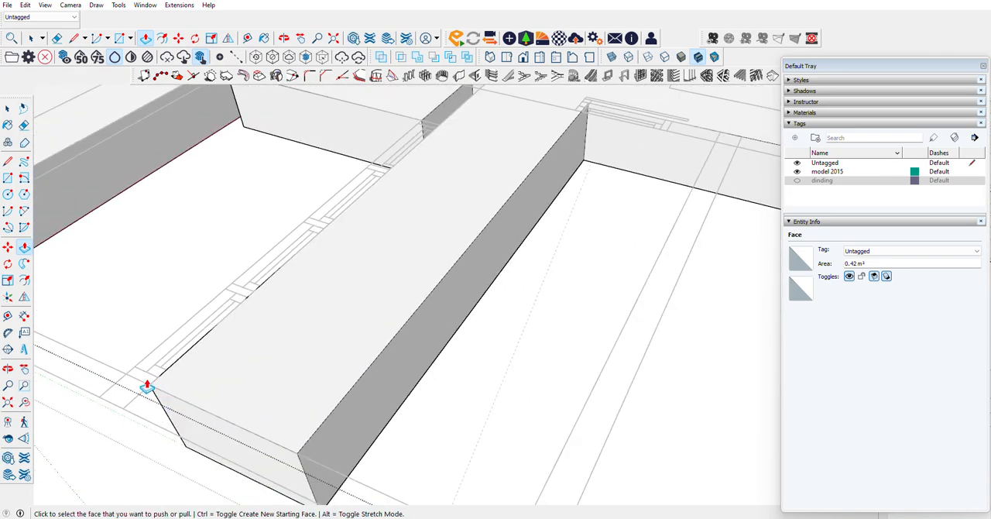
# Step: Copy the vertical edge at the new extension's inner corner about 15 cm along its long side to the wall line
pyautogui.scroll(-3, 371, 234)
pyautogui.scroll(5, 421, 233)
pyautogui.scroll(4, 422, 235)
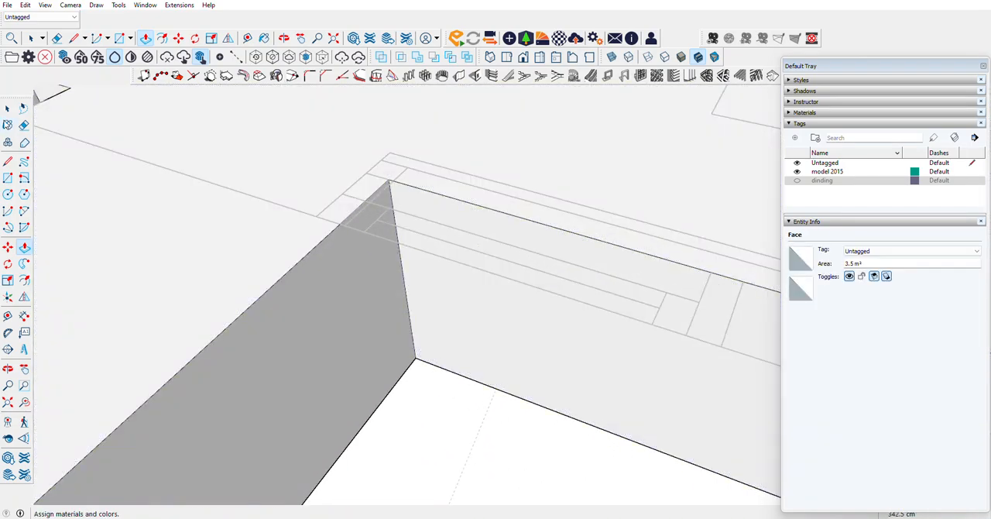
pyautogui.click(8, 109)
pyautogui.click(410, 320)
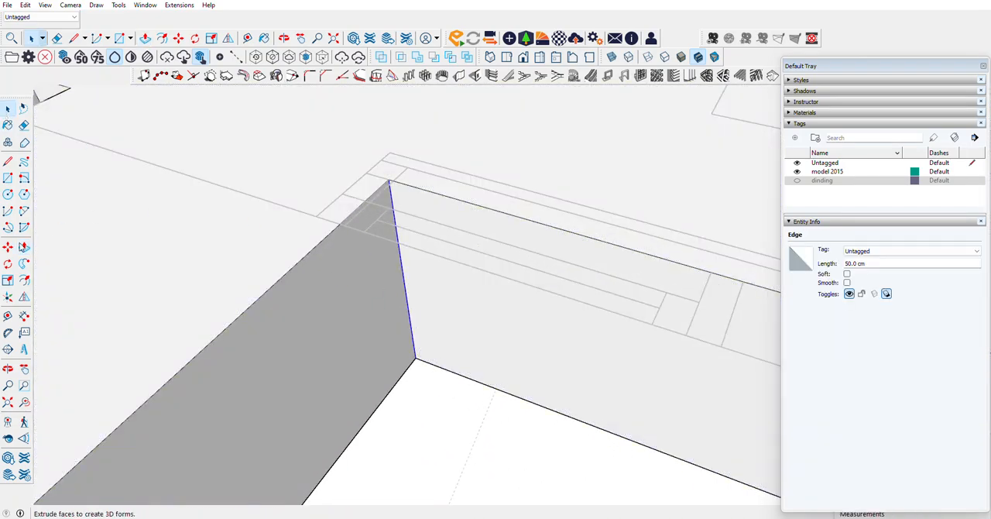
pyautogui.press('m')
pyautogui.click(385, 183)
pyautogui.press('ctrl')
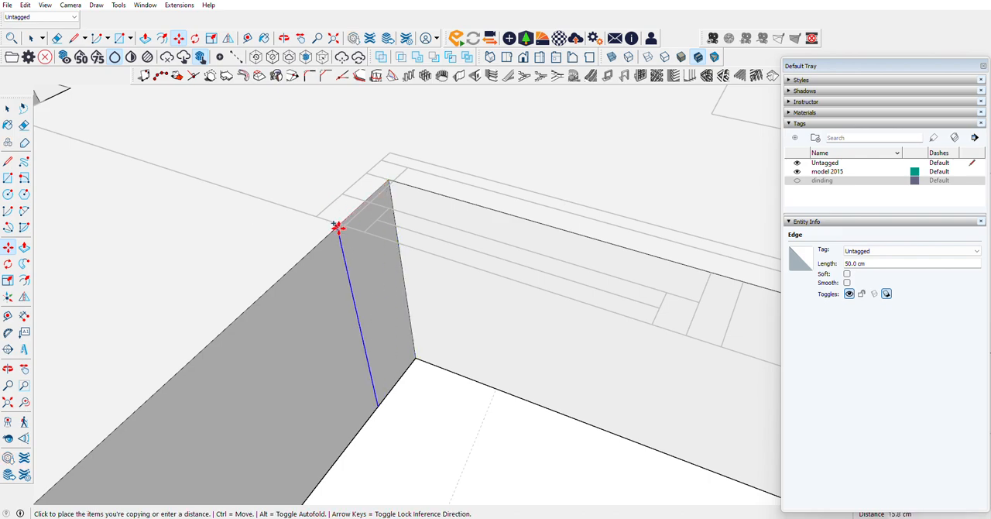
pyautogui.click(340, 226)
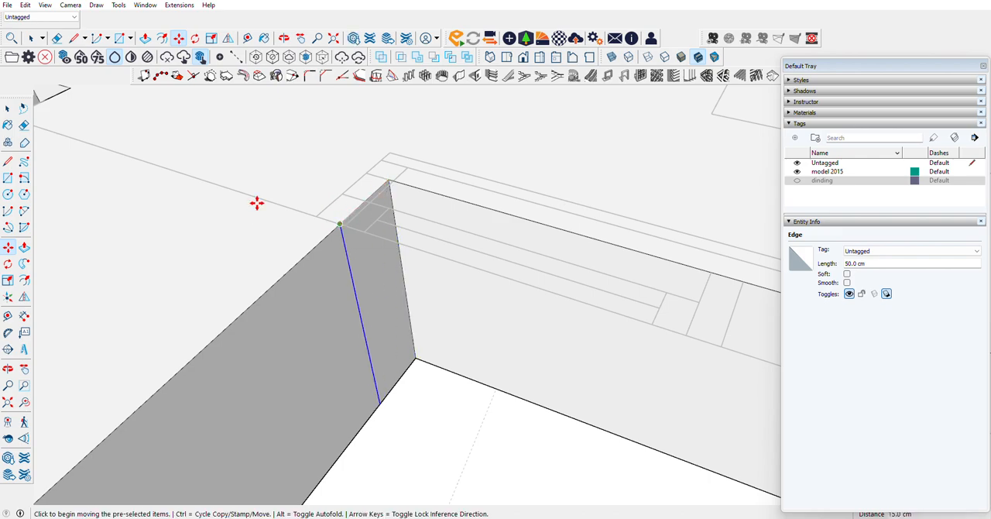
# Step: Extrude the extension's long side beyond the copied edge 100 cm toward the carport to the wall line
pyautogui.click(24, 246)
pyautogui.click(243, 296)
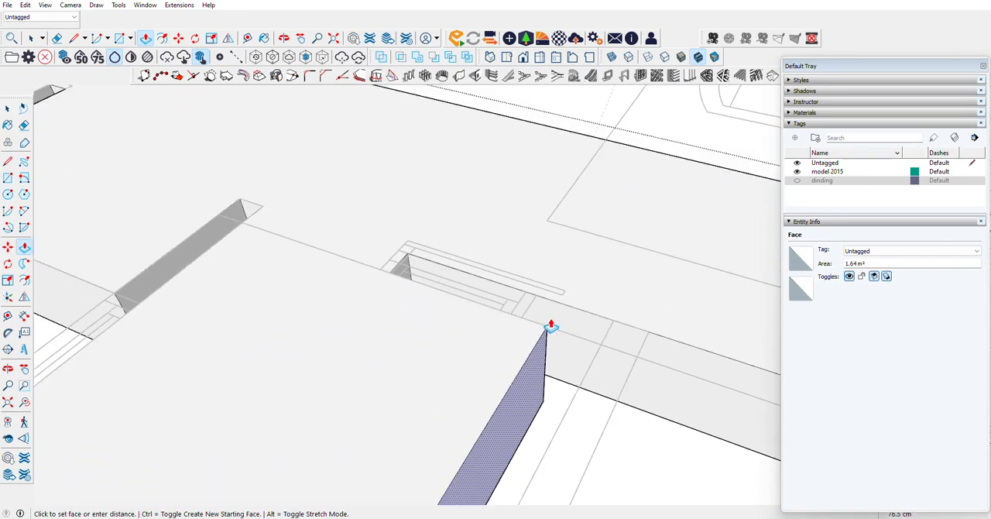
pyautogui.click(601, 350)
pyautogui.scroll(-9, 270, 312)
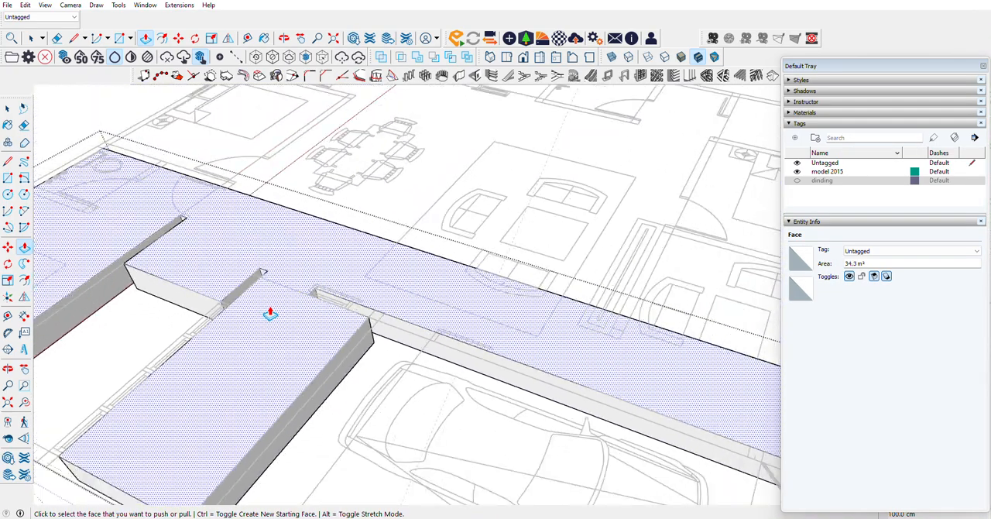
# Step: Copy the vertical end edge of the slab's opposite side 127.5 cm along it to the bathroom wall line
pyautogui.scroll(5, 250, 254)
pyautogui.scroll(3, 250, 254)
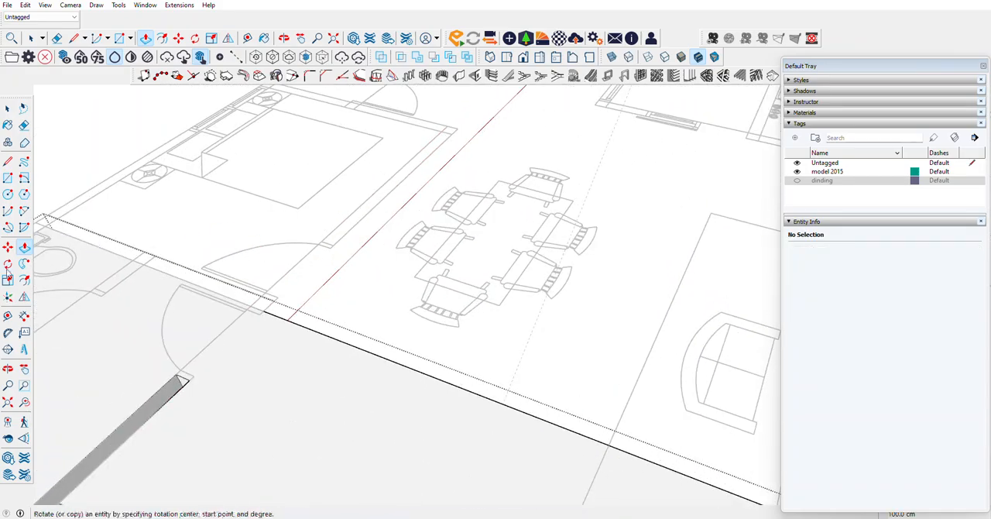
pyautogui.click(8, 369)
pyautogui.moveTo(247, 301); pyautogui.dragTo(396, 253)
pyautogui.scroll(-4, 410, 214)
pyautogui.moveTo(396, 253); pyautogui.dragTo(430, 305, button='middle')
pyautogui.scroll(8, 393, 168)
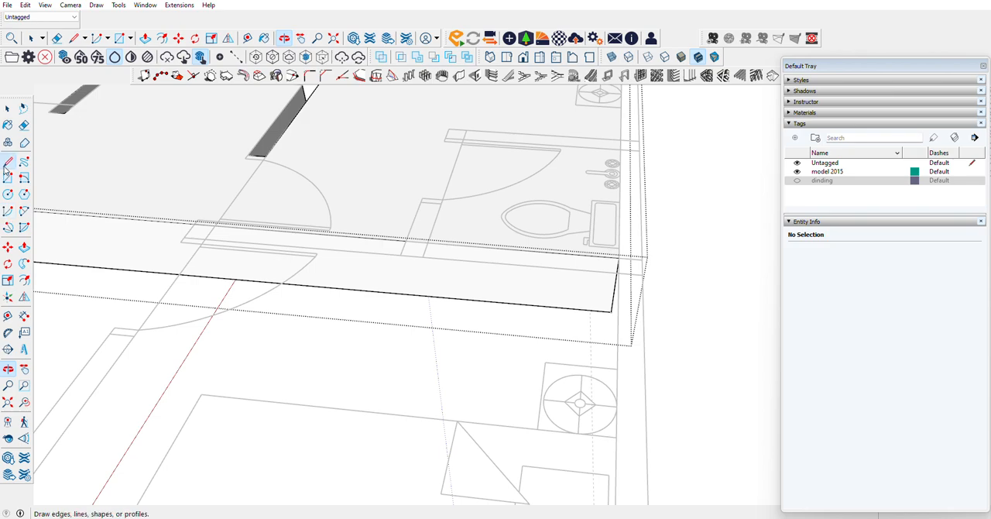
pyautogui.click(7, 108)
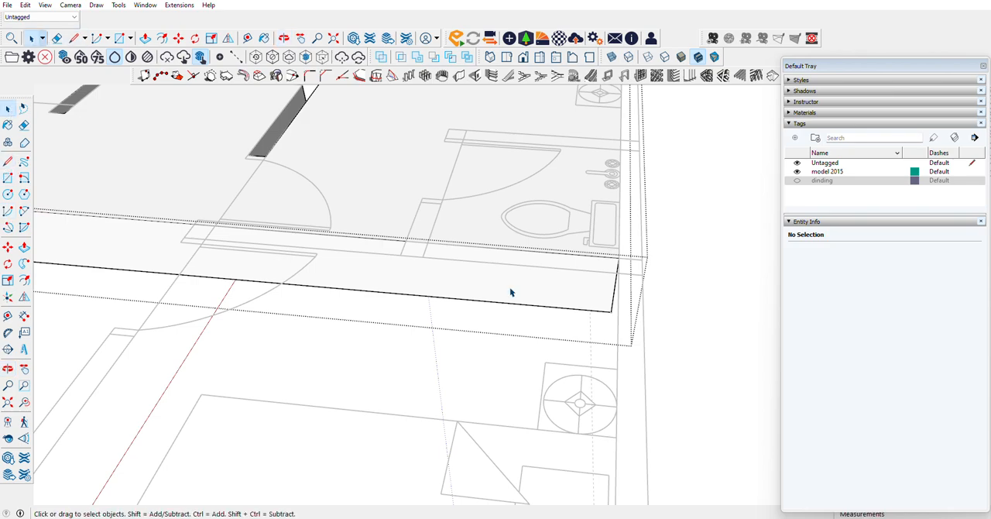
pyautogui.click(612, 304)
pyautogui.click(7, 247)
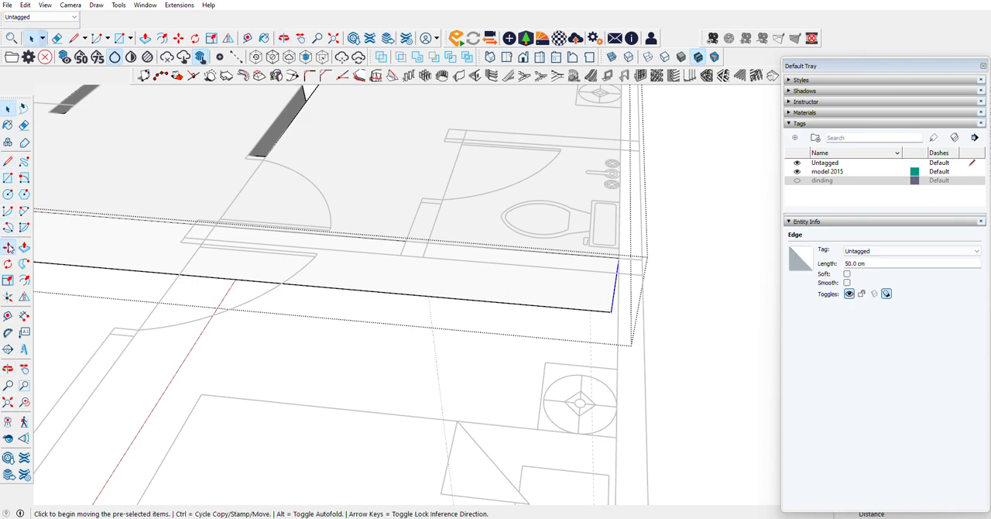
pyautogui.press('ctrl')
pyautogui.click(618, 260)
pyautogui.click(428, 247)
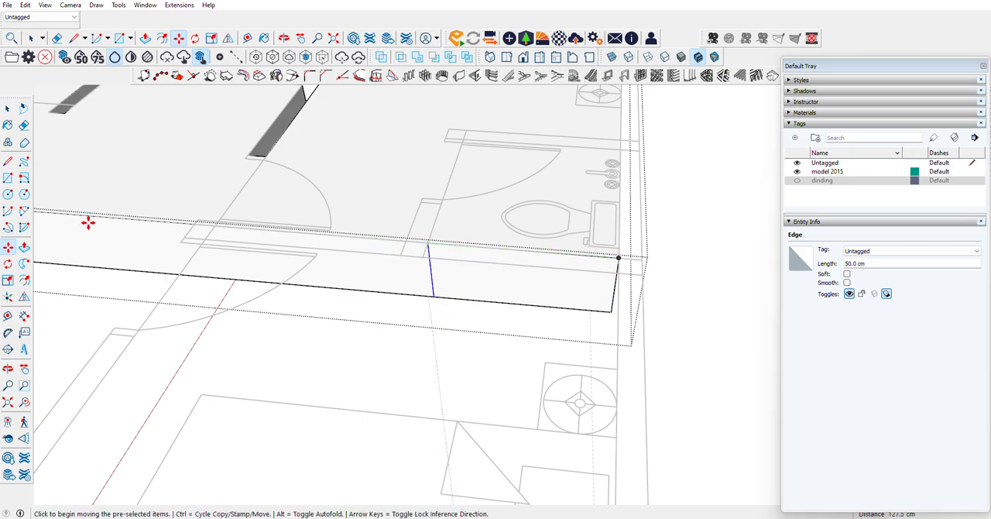
# Step: Copy the edge at the bathroom wall line another 15 cm along the slab's side to mark the wall thickness
pyautogui.click(24, 246)
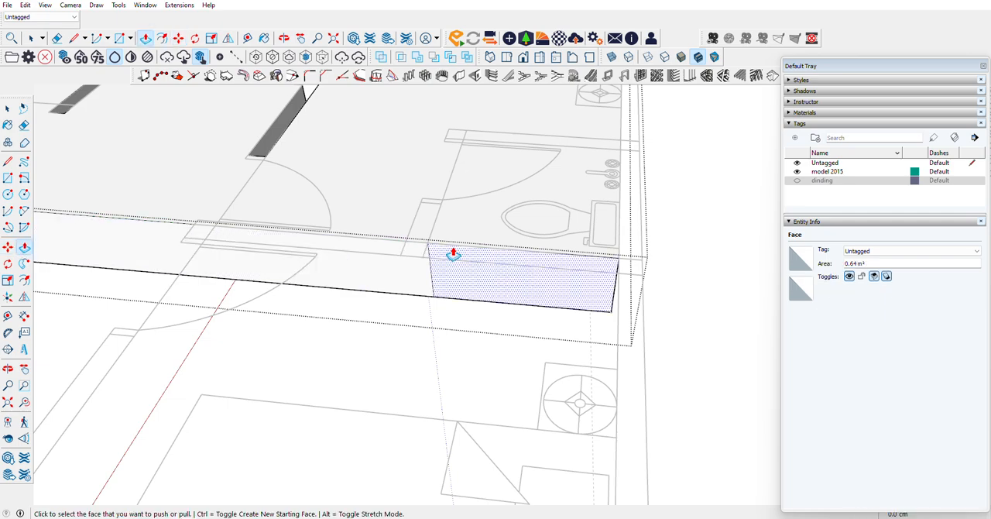
pyautogui.press('space')
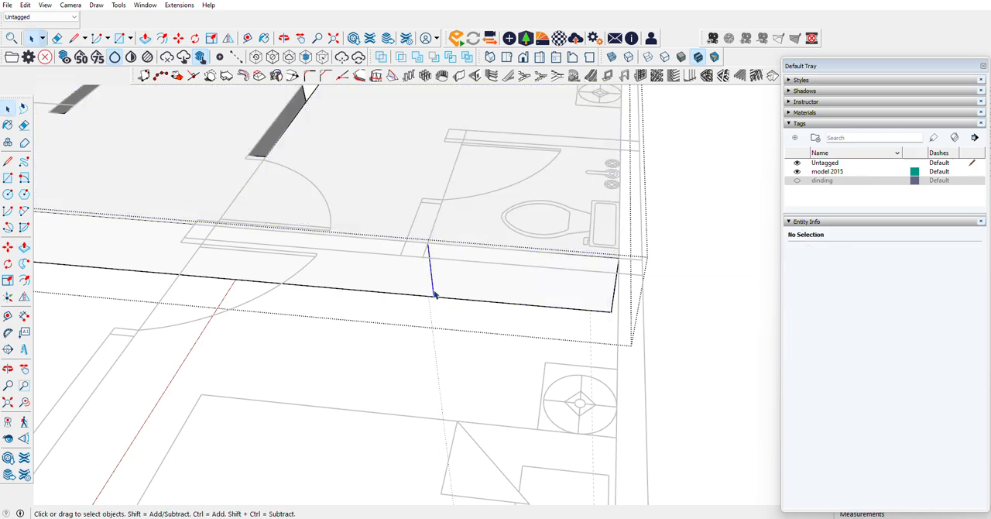
pyautogui.click(435, 294)
pyautogui.press('m')
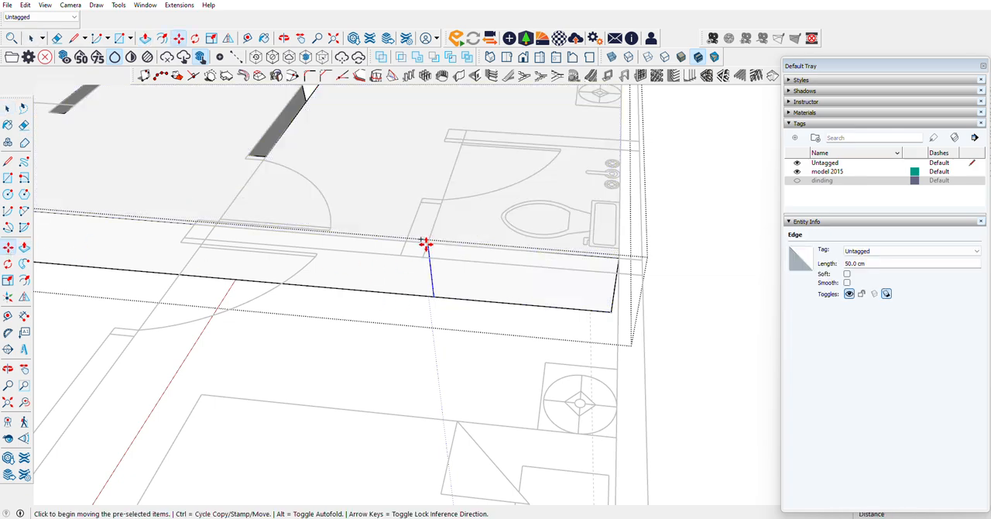
pyautogui.click(426, 244)
pyautogui.click(406, 241)
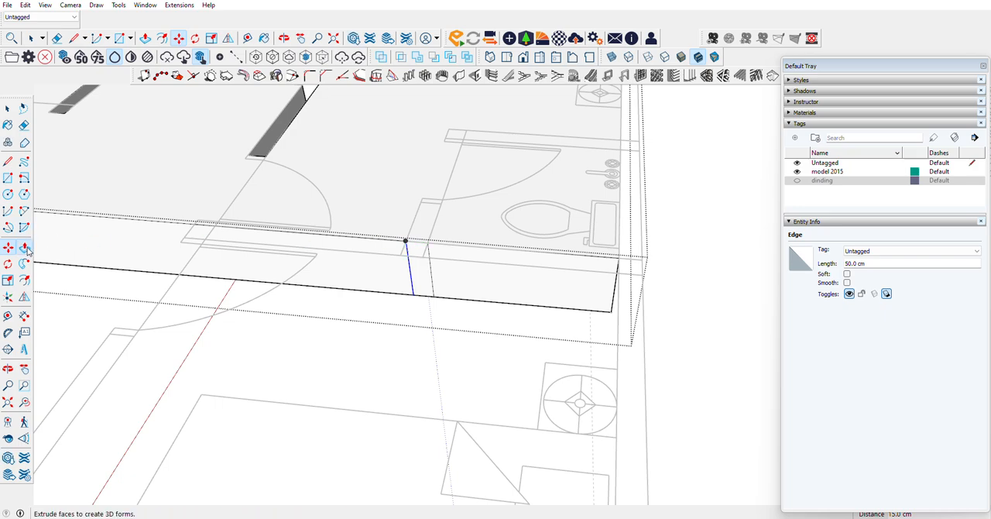
# Step: Push the 15 cm wall section 45 cm into the slab to the bathroom door opening on the plan
pyautogui.click(25, 248)
pyautogui.click(425, 286)
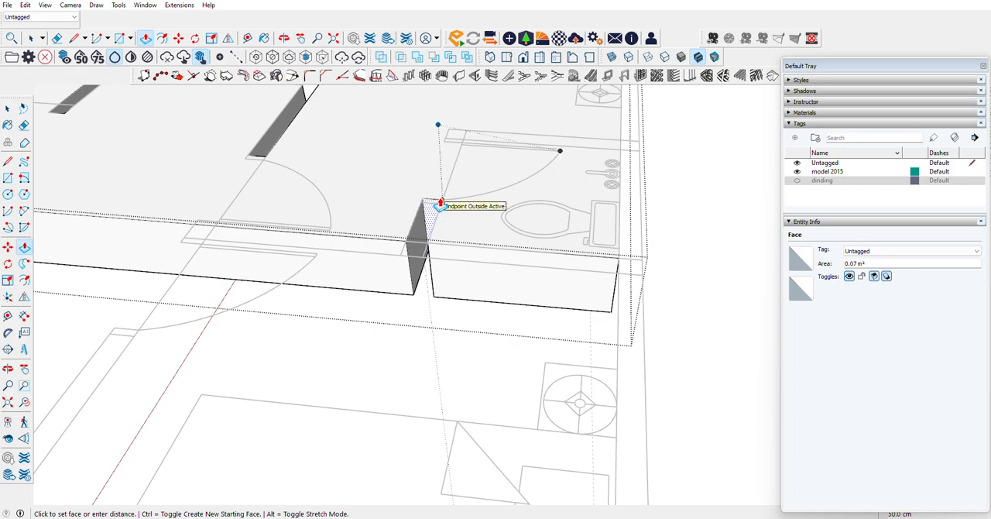
pyautogui.scroll(4, 441, 208)
pyautogui.click(438, 222)
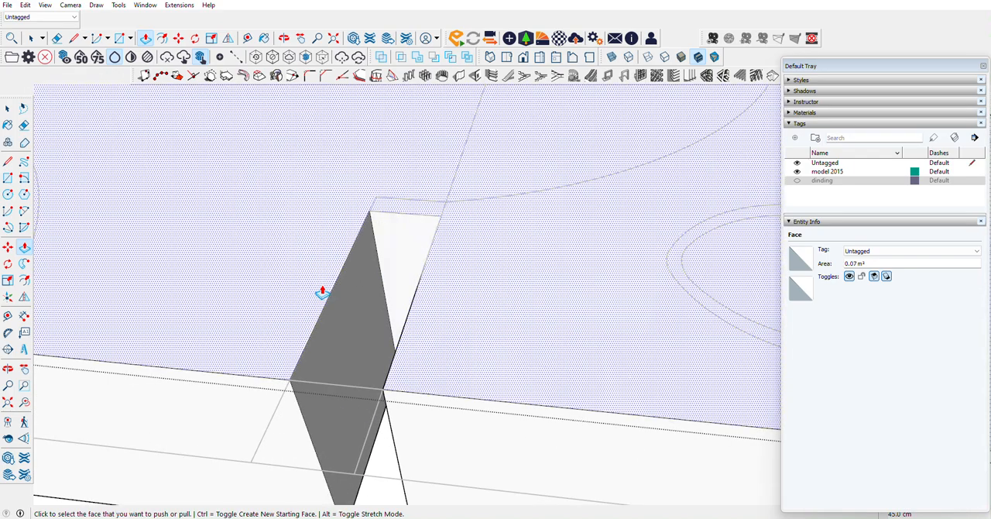
# Step: Outline the bathroom floor with a 90 cm line across the door opening and a 127.5 cm line along the back wall
pyautogui.scroll(-3, 319, 294)
pyautogui.scroll(-2, 317, 300)
pyautogui.click(8, 161)
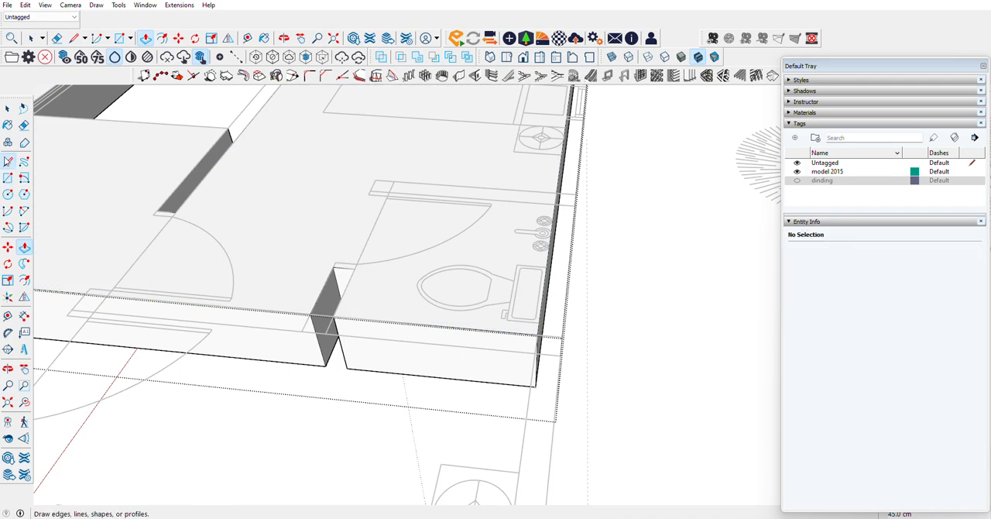
pyautogui.click(354, 268)
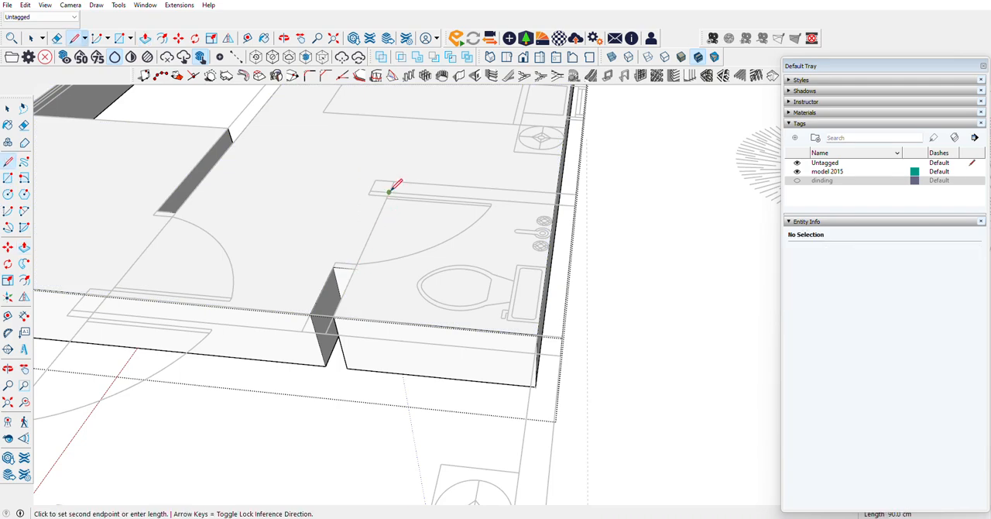
pyautogui.click(555, 204)
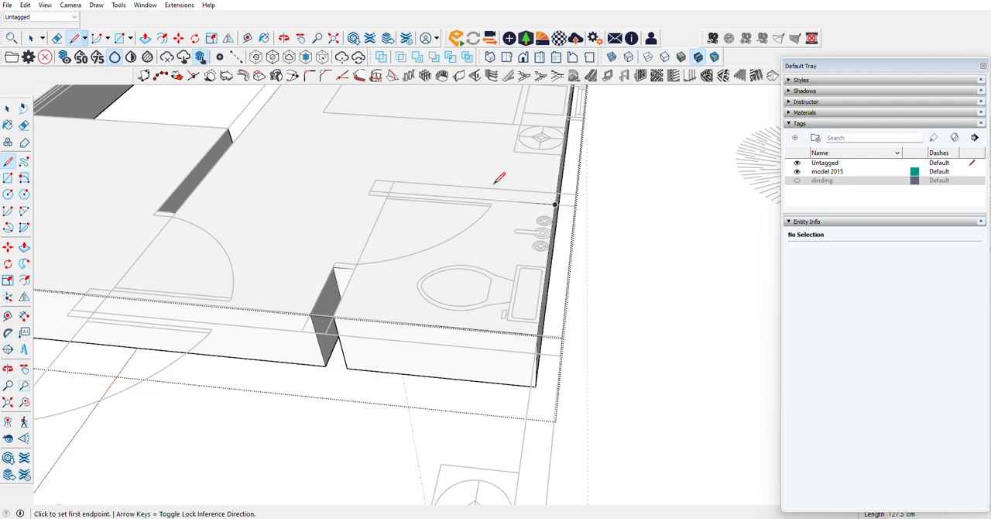
# Step: Lower the bathroom floor face 5 cm and extend the recess 15 cm across the back wall's thickness
pyautogui.click(7, 109)
pyautogui.click(387, 246)
pyautogui.press('p')
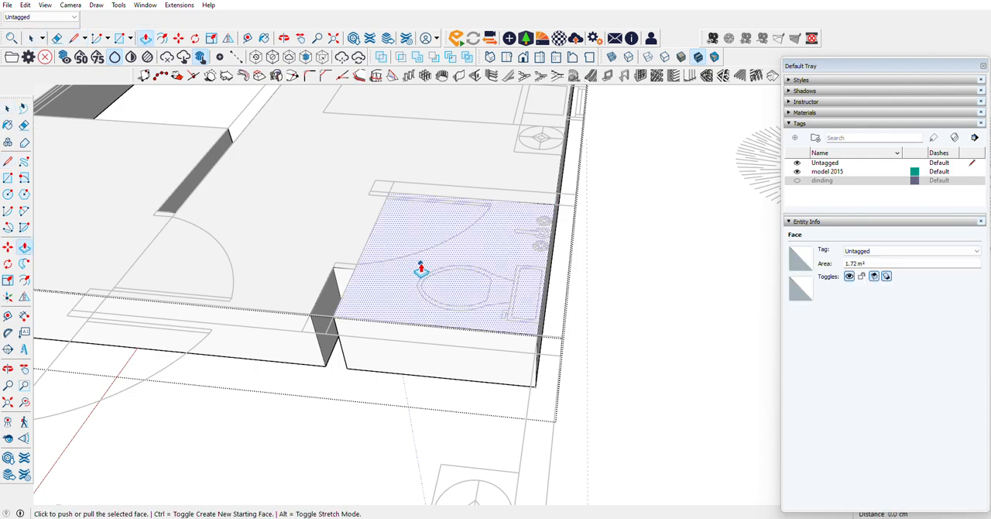
pyautogui.click(420, 269)
pyautogui.click(420, 273)
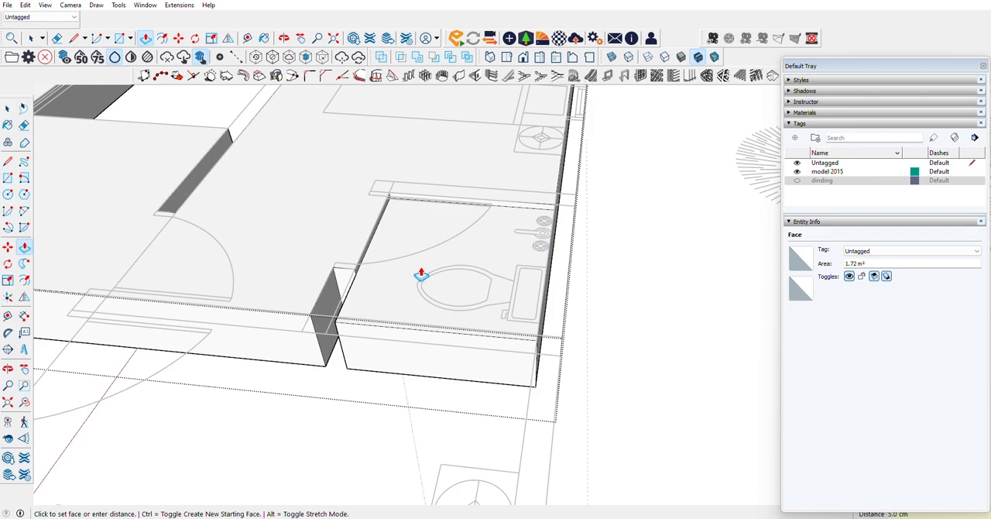
pyautogui.scroll(5, 400, 197)
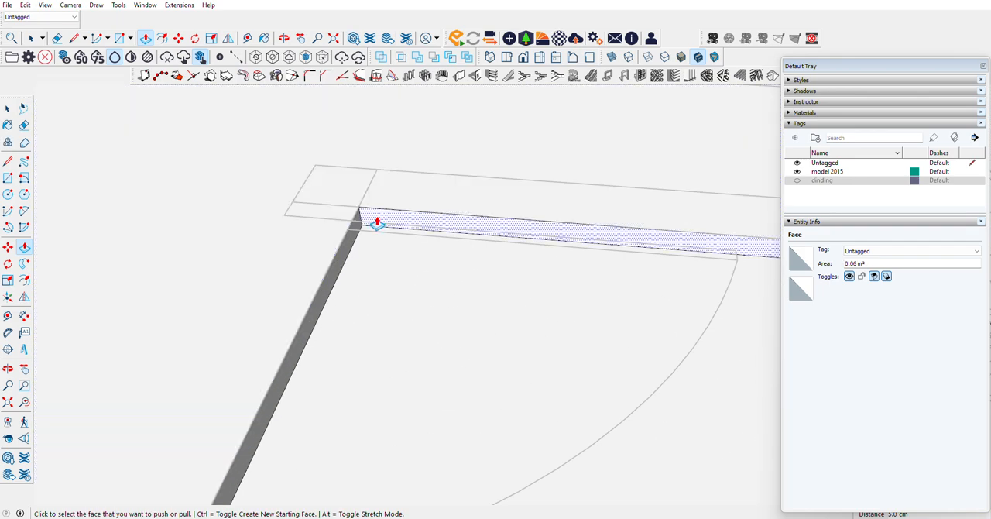
pyautogui.click(376, 172)
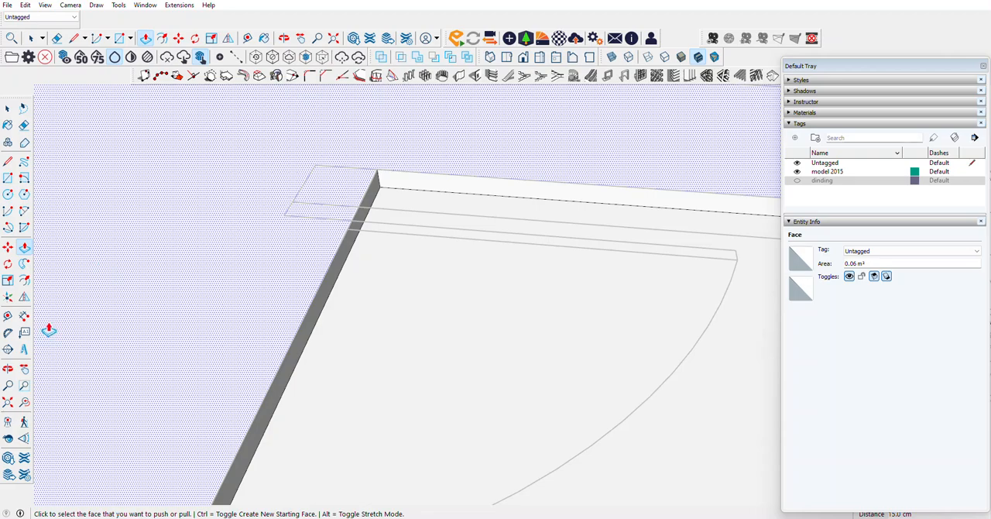
# Step: Draw two lines down the slab's outer side from the bathroom recess's corner and from the plan's other wall line
pyautogui.click(8, 370)
pyautogui.moveTo(255, 325); pyautogui.dragTo(497, 238)
pyautogui.scroll(7, 502, 299)
pyautogui.moveTo(524, 289); pyautogui.dragTo(502, 354)
pyautogui.press('l')
pyautogui.click(510, 249)
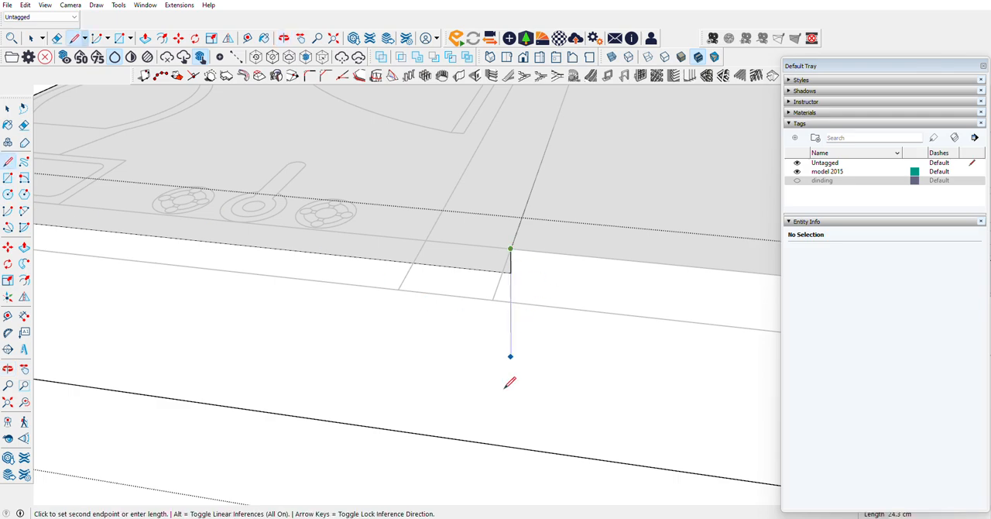
pyautogui.click(511, 445)
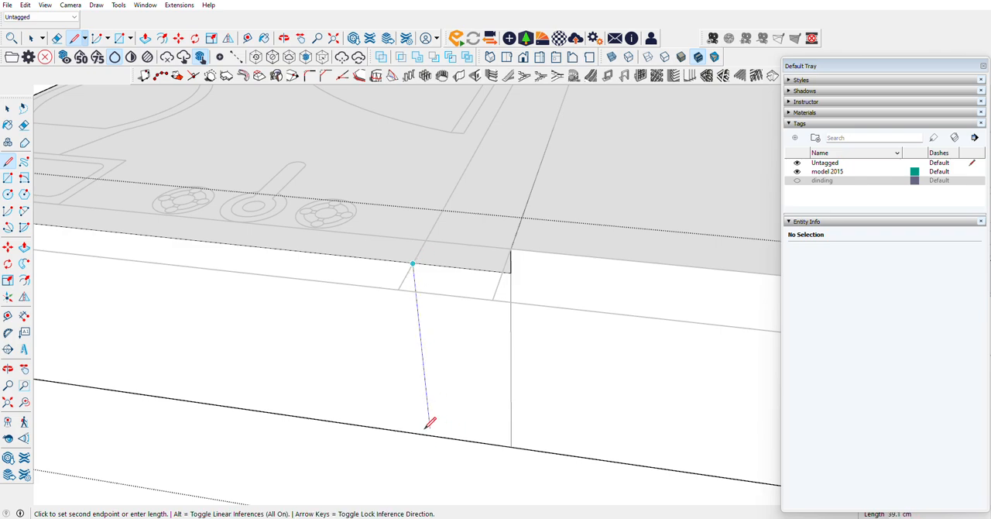
pyautogui.click(433, 463)
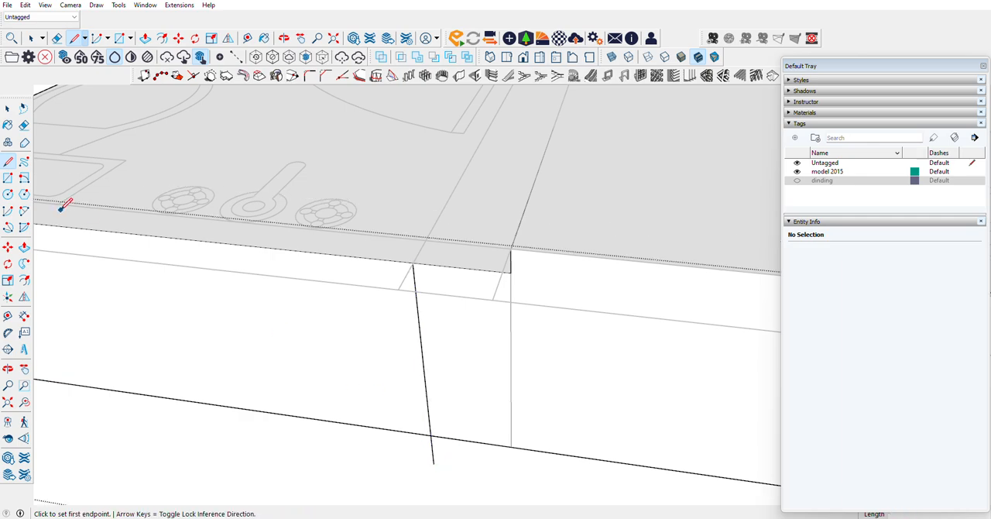
# Step: Erase the slanted line on the slab's outer side and copy the bathroom corner's vertical edge 15 cm along that side
pyautogui.click(23, 126)
pyautogui.click(431, 449)
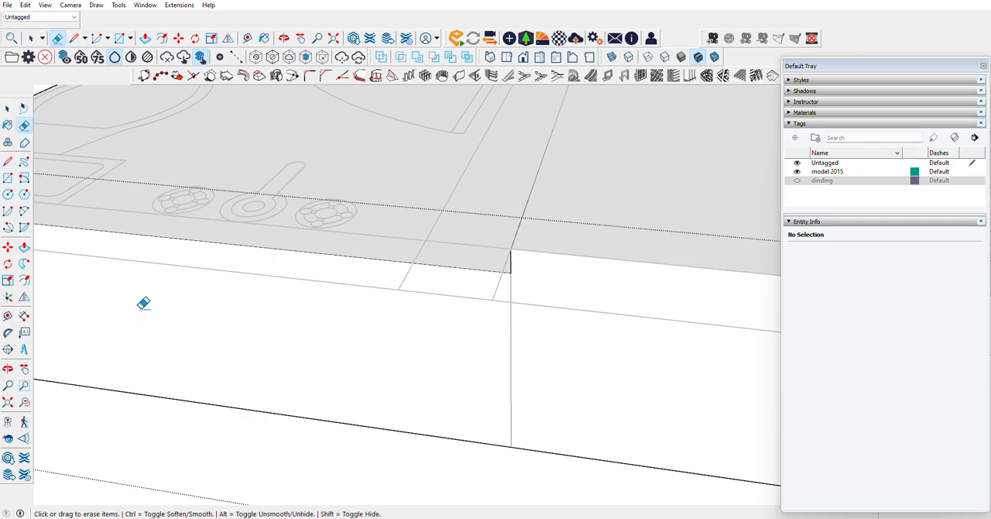
pyautogui.click(8, 369)
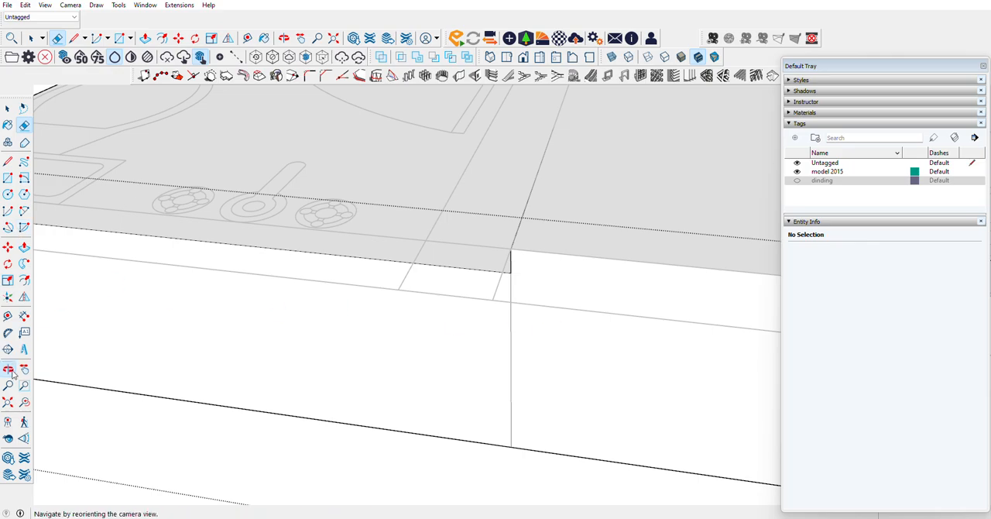
pyautogui.moveTo(495, 302)
pyautogui.mouseDown()
pyautogui.moveTo(554, 299)
pyautogui.moveTo(681, 318)
pyautogui.moveTo(635, 411)
pyautogui.moveTo(379, 295)
pyautogui.moveTo(353, 270)
pyautogui.moveTo(42, 118)
pyautogui.mouseUp()
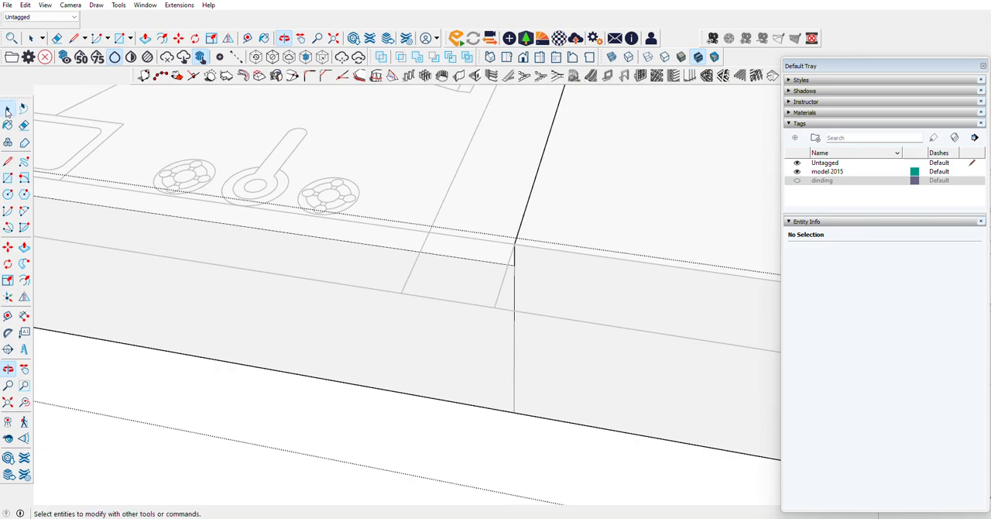
pyautogui.click(7, 111)
pyautogui.click(515, 354)
pyautogui.click(8, 247)
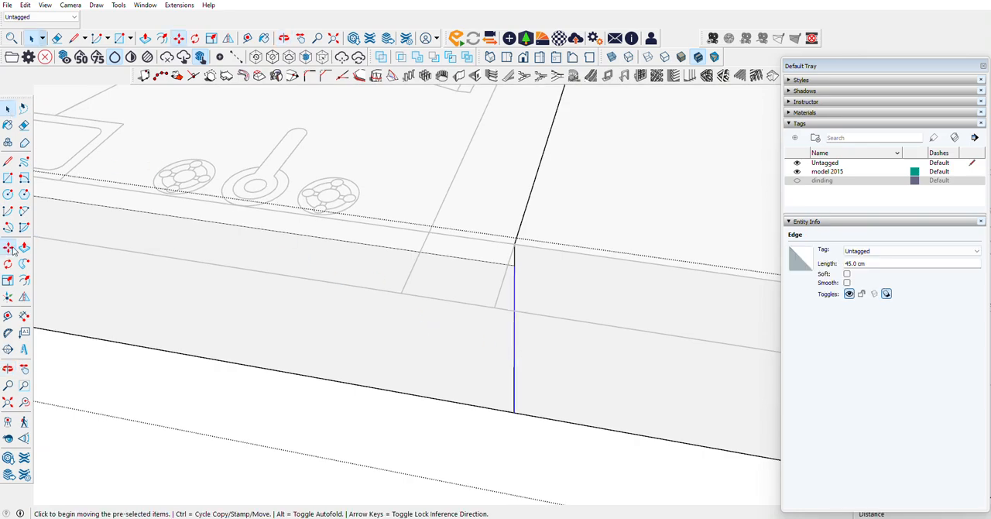
pyautogui.click(513, 267)
pyautogui.press('ctrl')
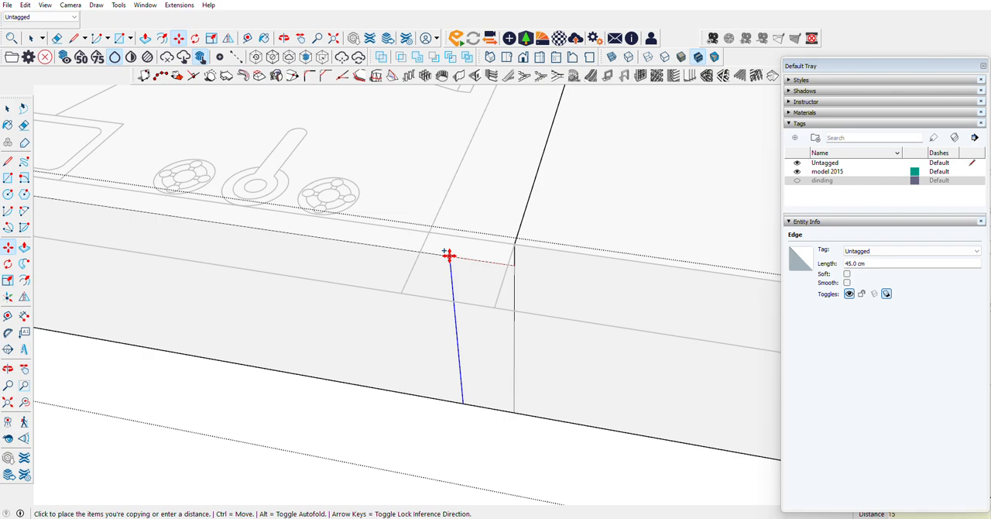
pyautogui.click(449, 254)
# Step: Push the 15 cm wide strip beside the bathroom 127.5 cm through the slab to the bathroom's door-side edge
pyautogui.click(24, 247)
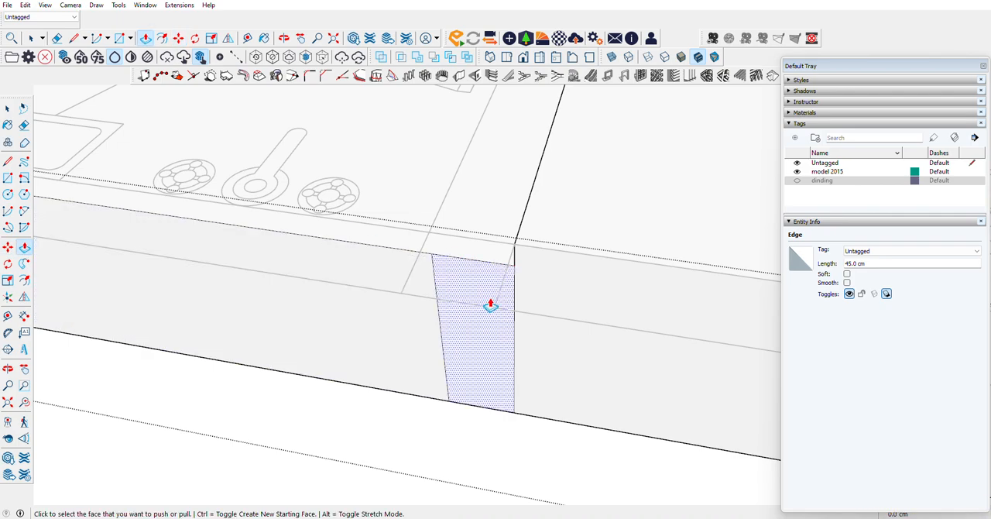
pyautogui.click(490, 305)
pyautogui.scroll(-8, 502, 275)
pyautogui.scroll(4, 520, 179)
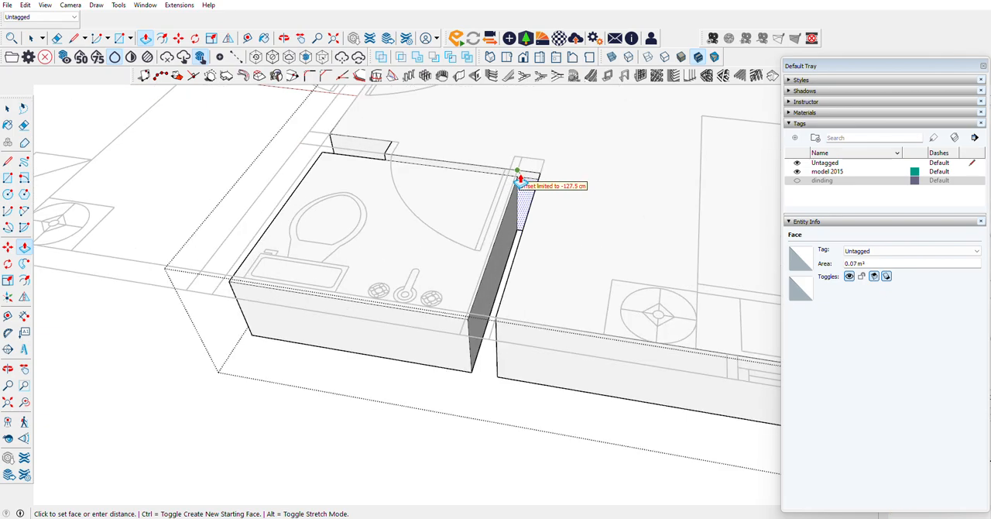
pyautogui.scroll(5, 519, 179)
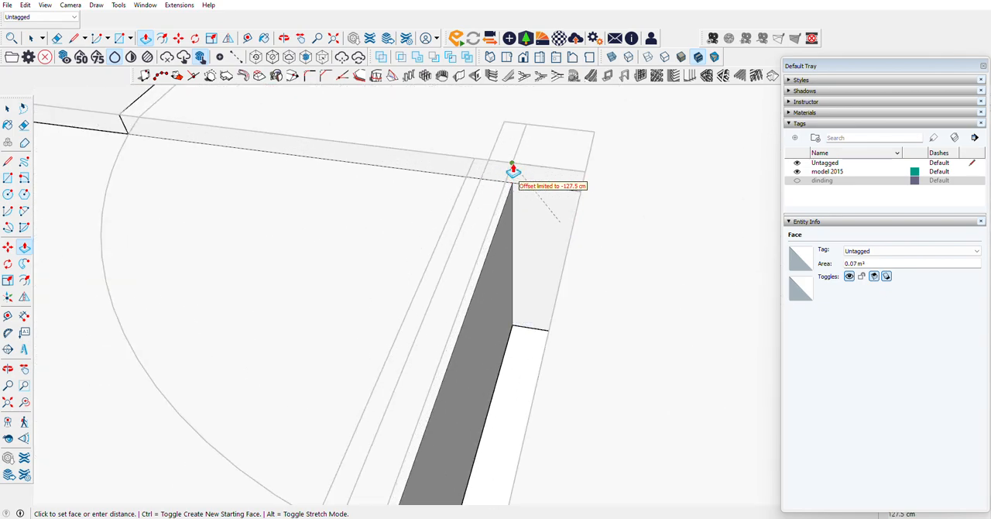
pyautogui.click(513, 170)
pyautogui.scroll(-7, 639, 283)
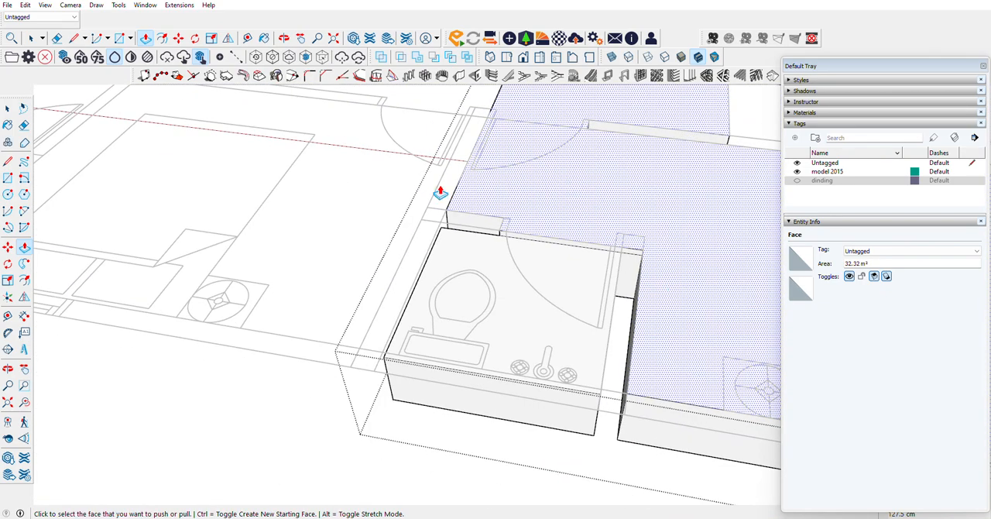
# Step: Draw a short vertical line up the bathroom step at the door-side corner and erase the edge dividing the wall gap's end face
pyautogui.click(8, 371)
pyautogui.moveTo(442, 230); pyautogui.dragTo(657, 262)
pyautogui.scroll(8, 657, 263)
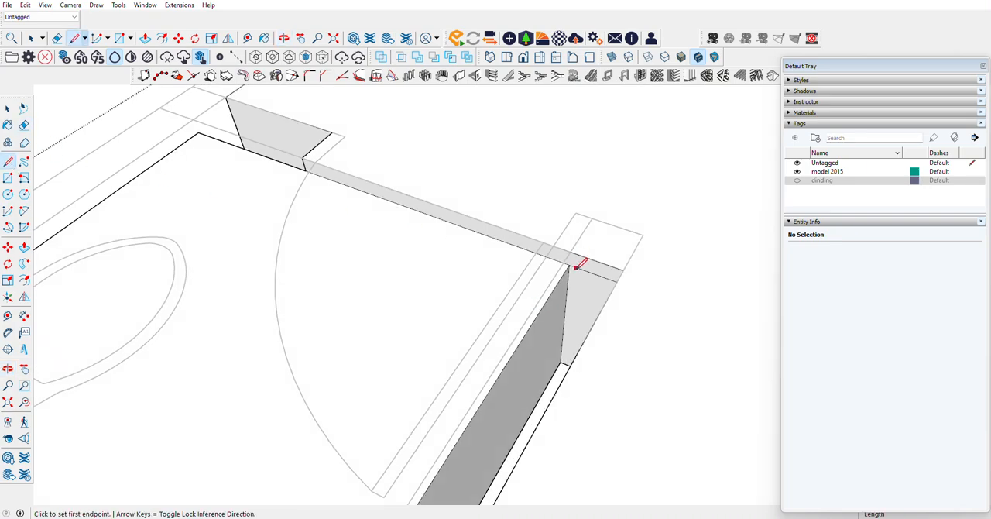
pyautogui.click(569, 264)
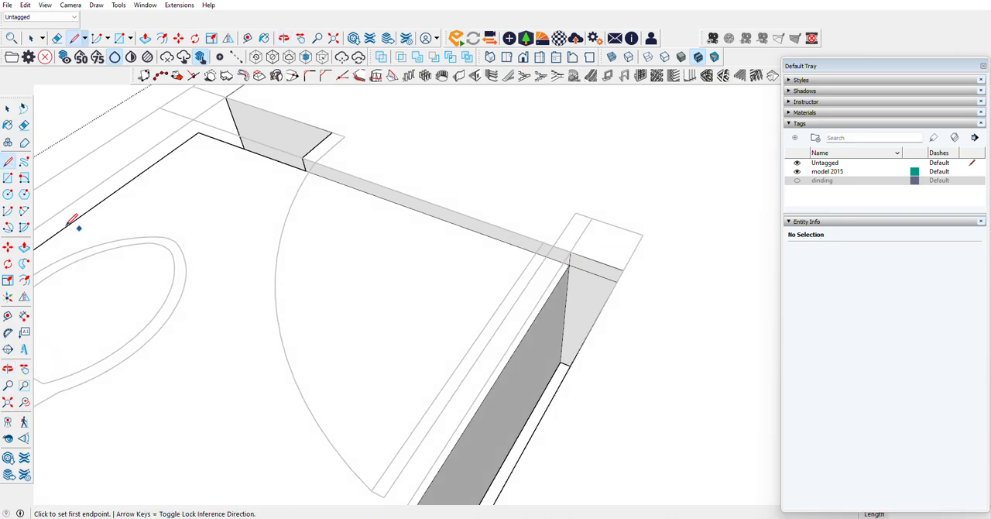
pyautogui.press('p')
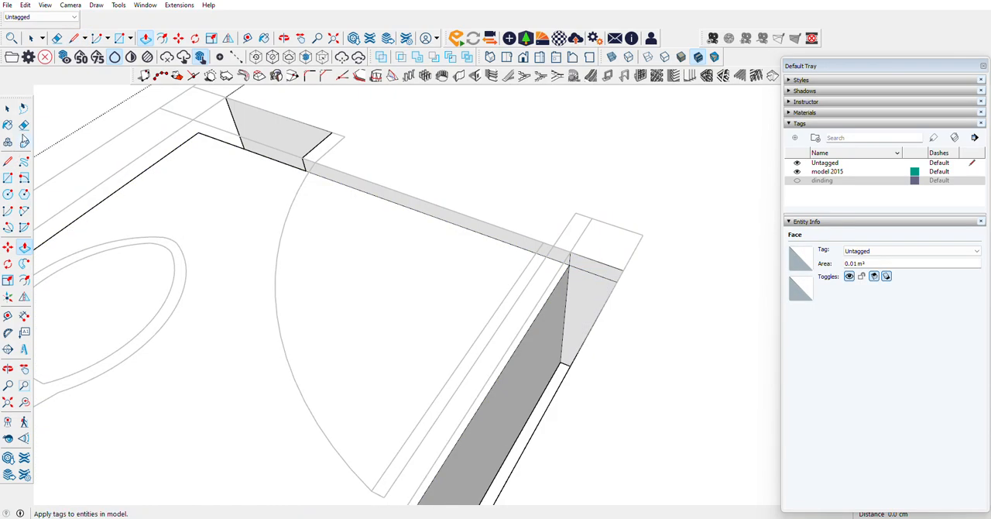
pyautogui.press('e')
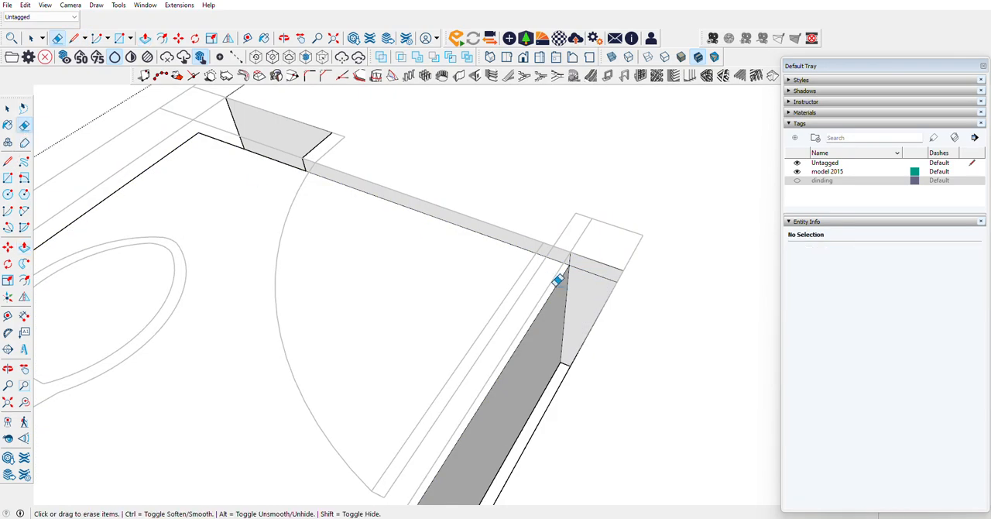
# Step: Push the wall gap's end face 14.2 cm further to the plan's wall end and erase the leftover edge
pyautogui.click(24, 246)
pyautogui.click(586, 263)
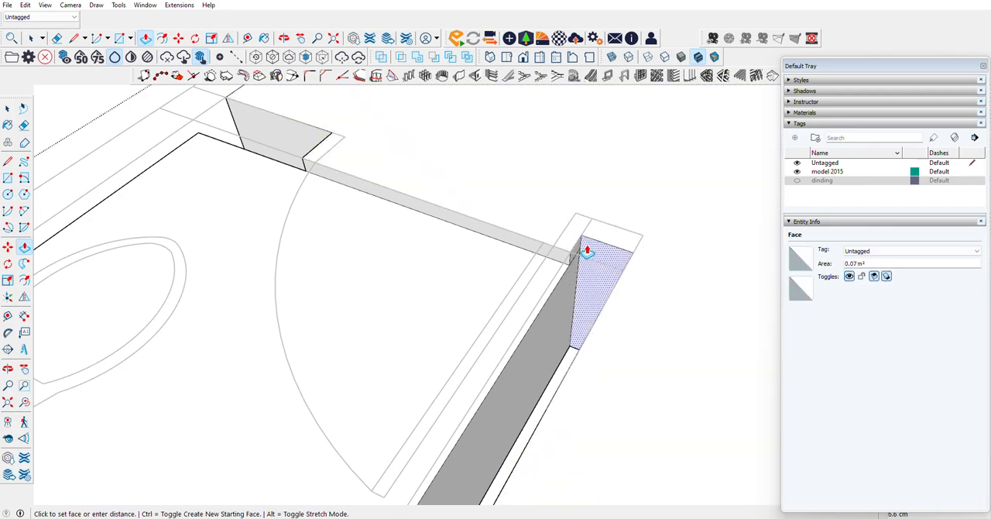
pyautogui.click(593, 225)
pyautogui.press('e')
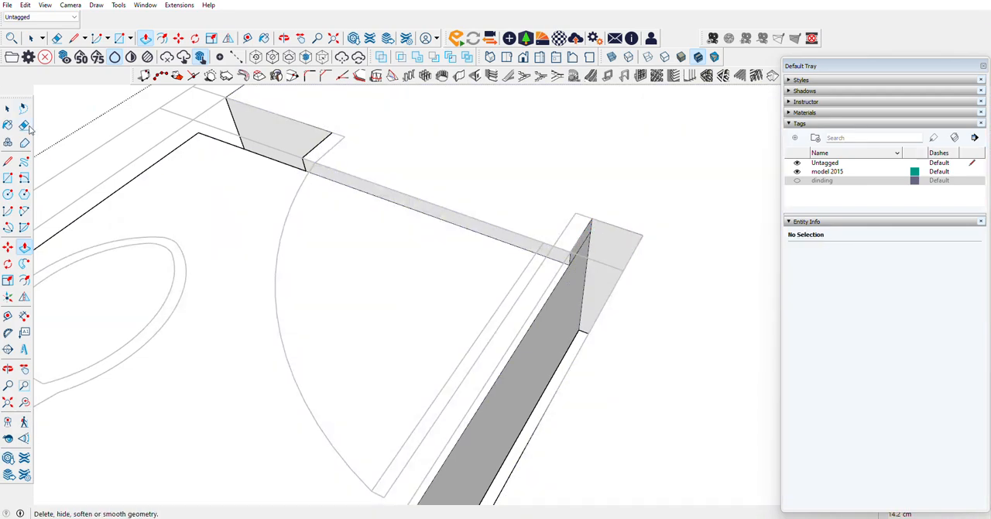
pyautogui.scroll(-8, 614, 257)
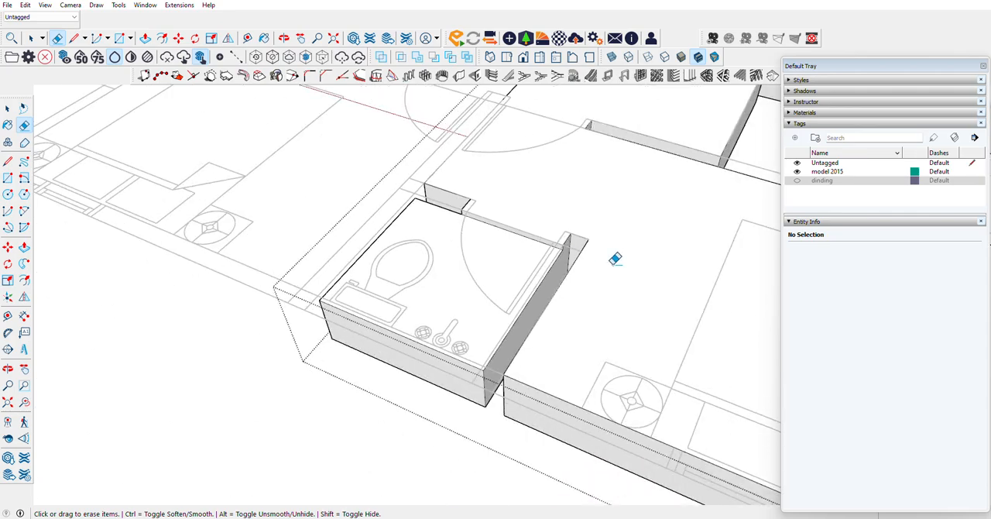
# Step: Draw a 50 cm vertical line on the slab's long outer side at the plan's wall end beside the bedroom doors
pyautogui.click(6, 363)
pyautogui.moveTo(393, 175); pyautogui.dragTo(748, 190)
pyautogui.scroll(5, 447, 314)
pyautogui.moveTo(522, 290); pyautogui.dragTo(426, 351)
pyautogui.scroll(-5, 657, 283)
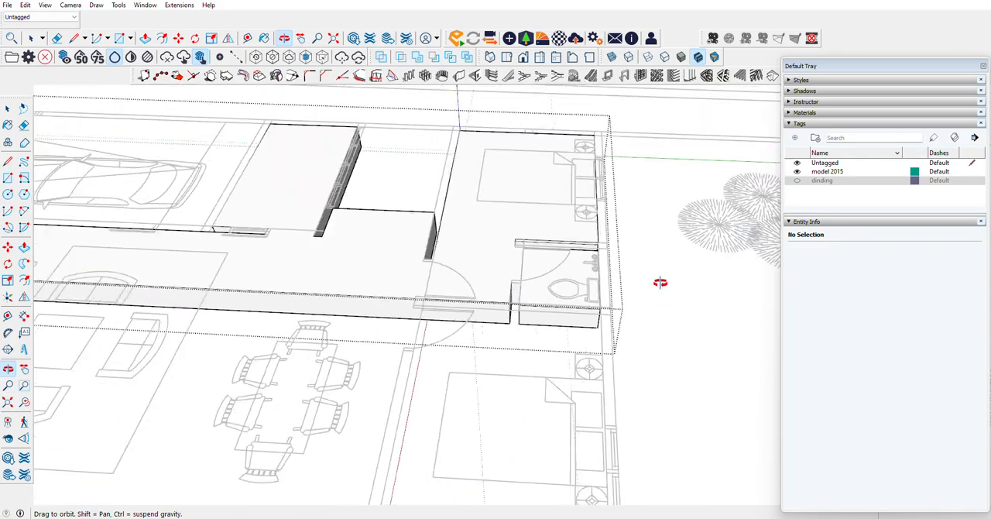
pyautogui.moveTo(455, 290); pyautogui.dragTo(568, 380)
pyautogui.scroll(5, 501, 336)
pyautogui.moveTo(493, 328); pyautogui.dragTo(567, 256)
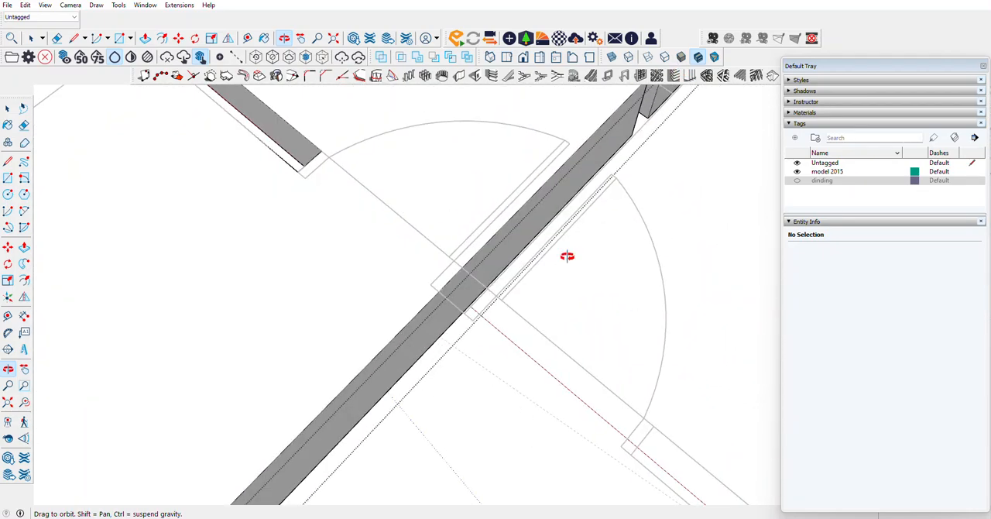
pyautogui.click(8, 164)
pyautogui.click(438, 291)
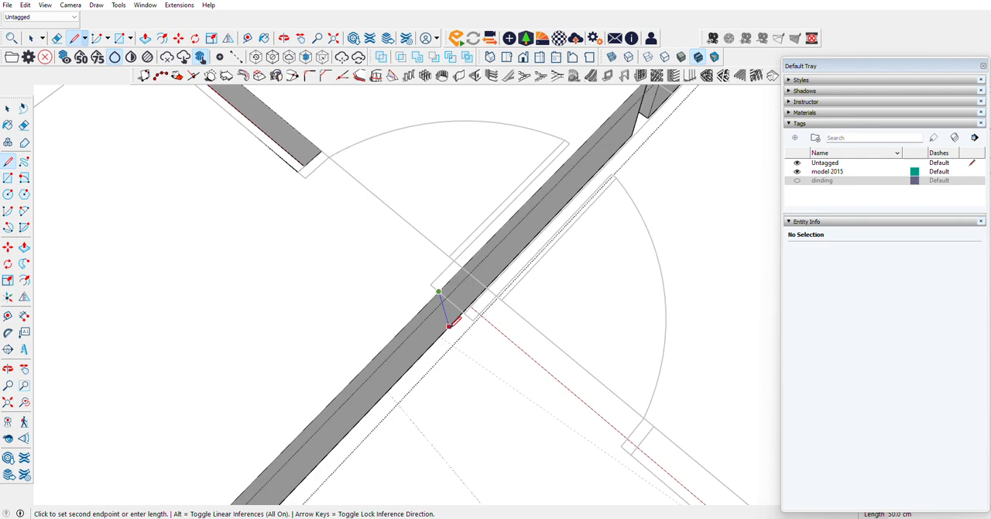
pyautogui.click(449, 326)
# Step: Pull the living area's long side face outward 105 cm to the wall endpoint across the second bedroom's door opening
pyautogui.click(24, 247)
pyautogui.scroll(-3, 411, 365)
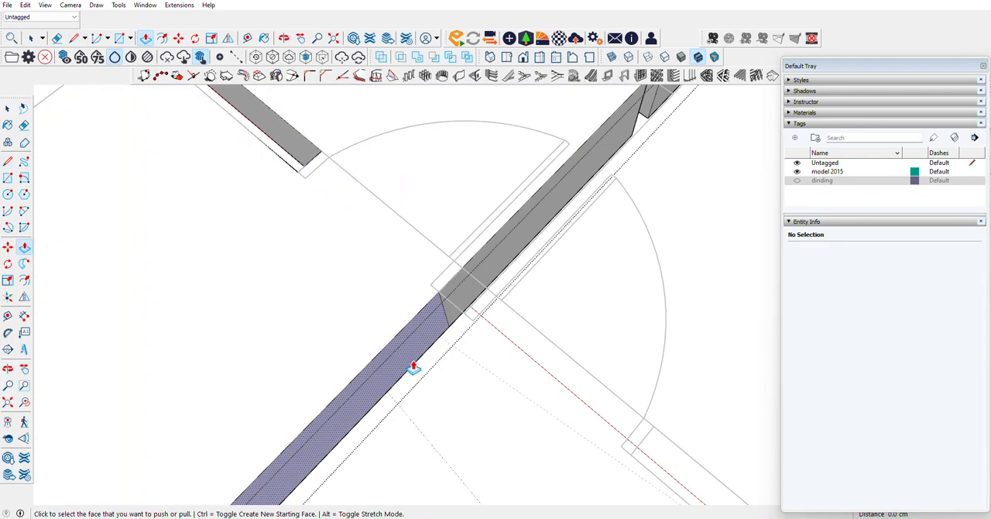
pyautogui.click(442, 377)
pyautogui.scroll(-4, 444, 376)
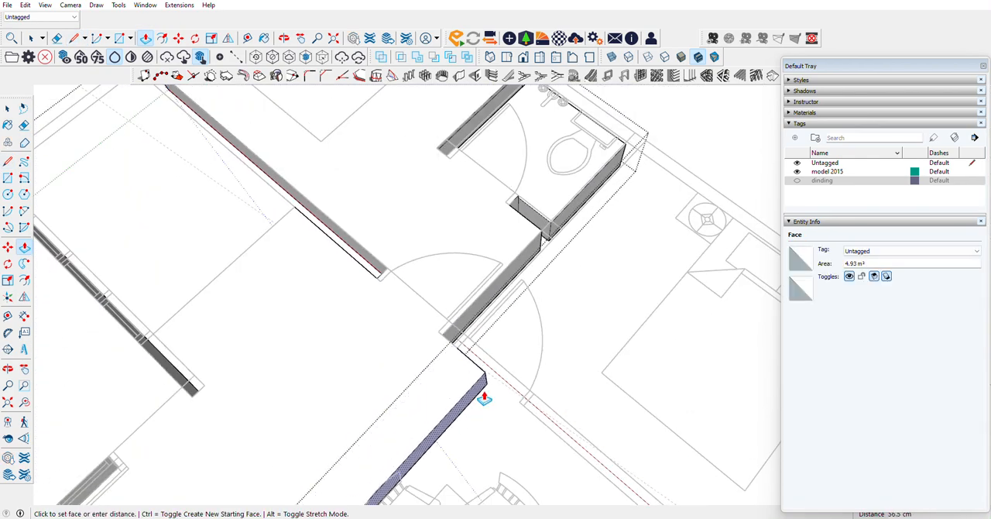
pyautogui.click(525, 415)
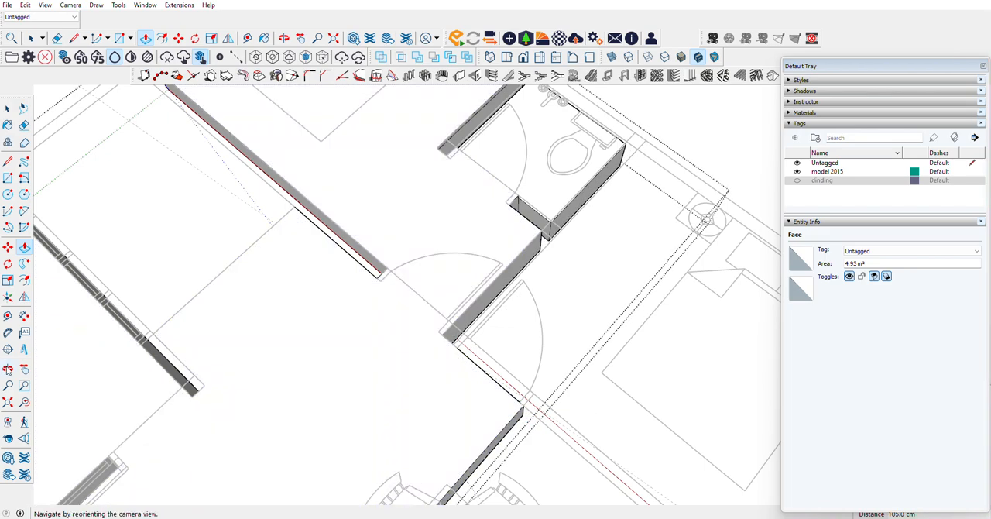
# Step: Draw a 50 cm vertical line on the widened slab's end face at the door jamb near the inner corner
pyautogui.click(8, 370)
pyautogui.moveTo(403, 356); pyautogui.dragTo(414, 150)
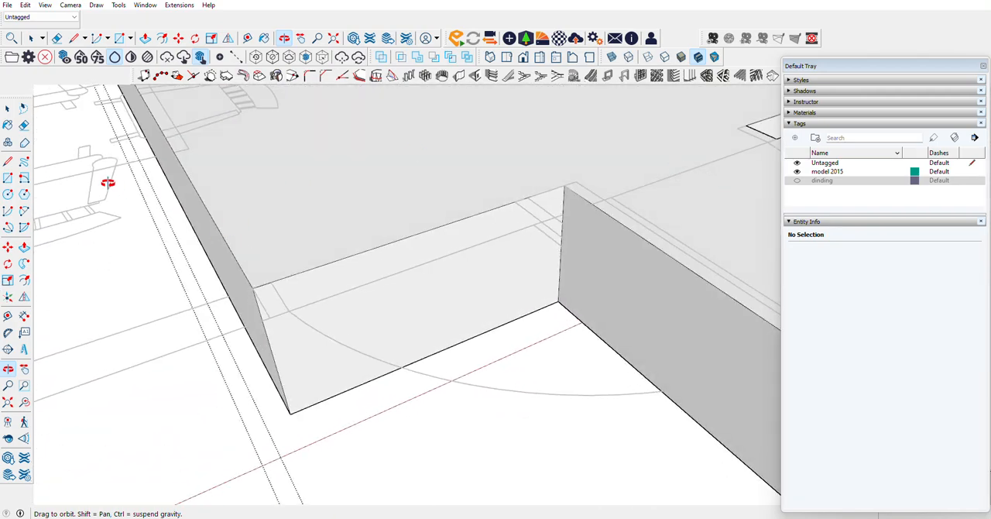
pyautogui.click(9, 248)
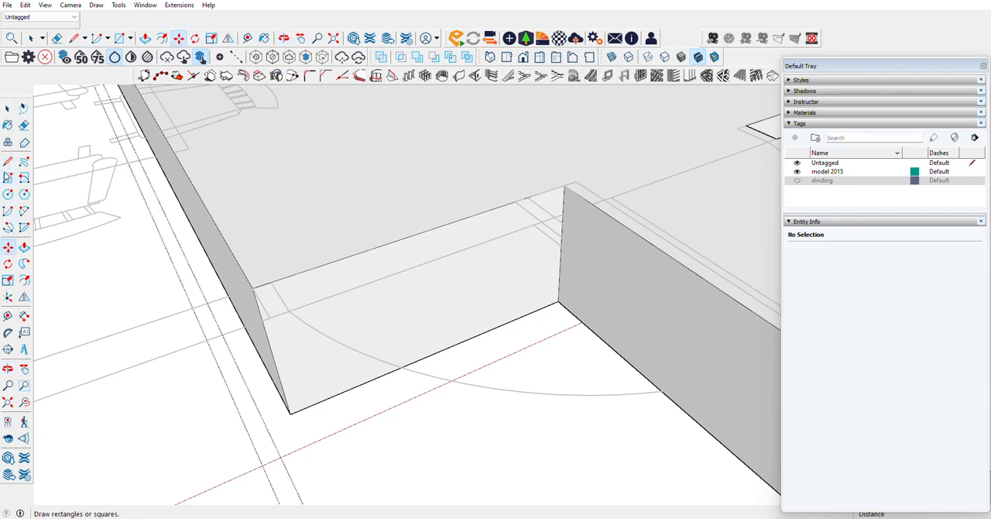
pyautogui.click(527, 198)
pyautogui.click(525, 314)
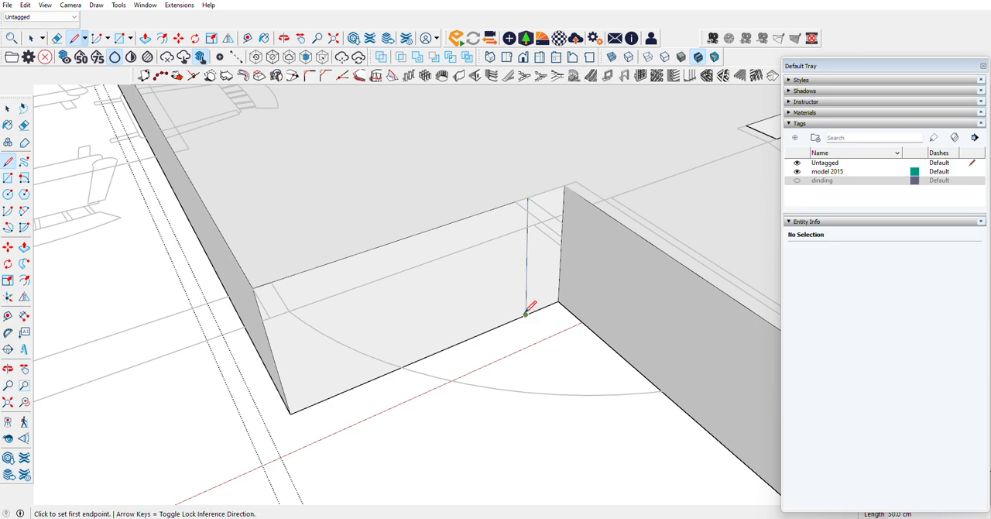
# Step: Pull the larger part of the widened slab's end face 292.5 cm through the second bedroom to its outer wall
pyautogui.click(24, 247)
pyautogui.click(489, 267)
pyautogui.scroll(-10, 589, 335)
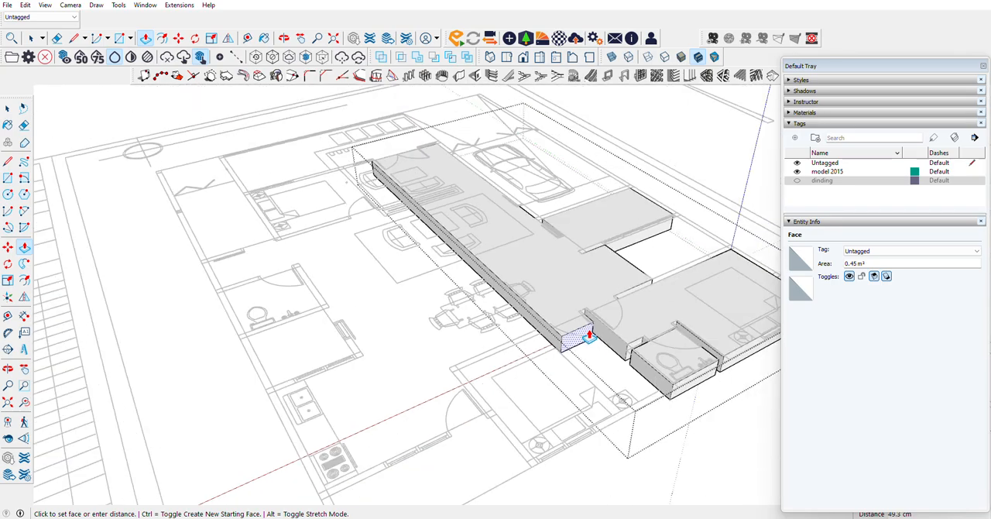
pyautogui.scroll(6, 672, 387)
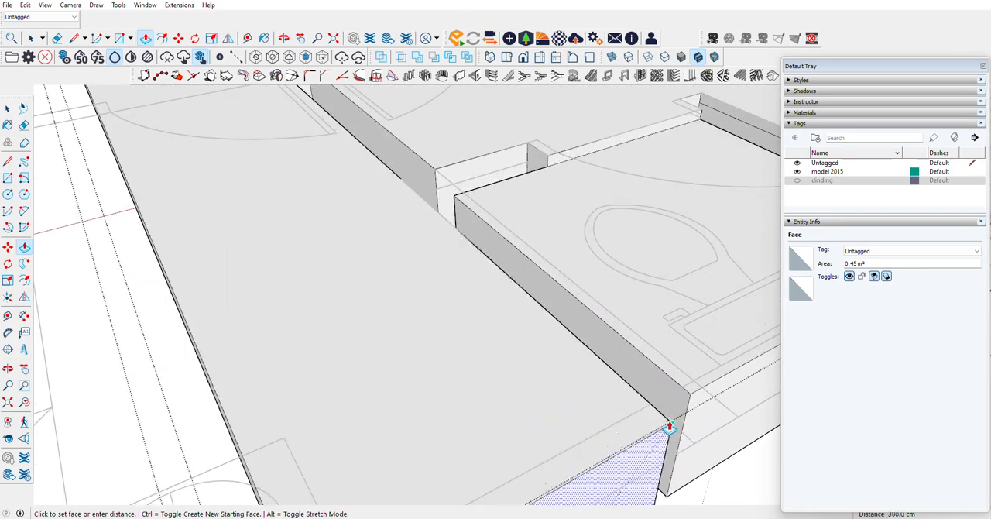
pyautogui.click(651, 405)
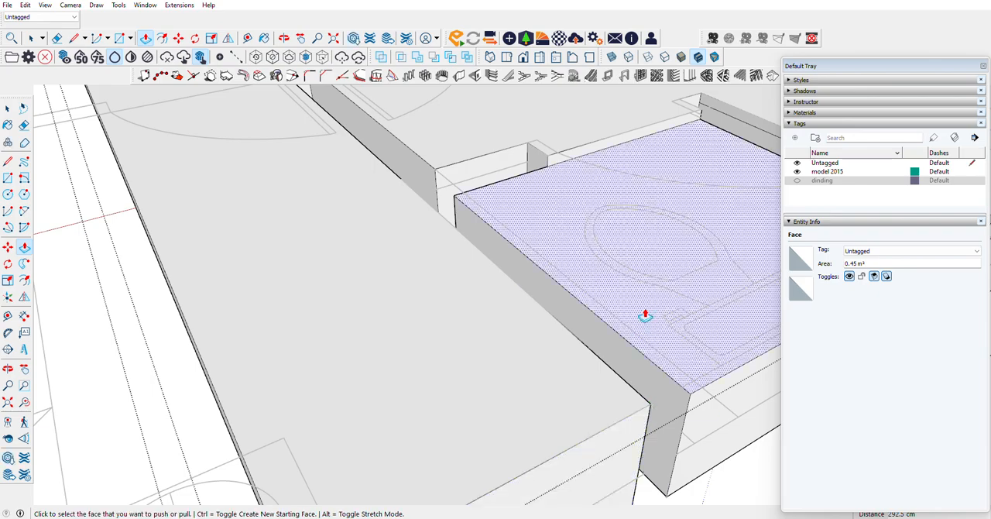
# Step: Draw a 50 cm vertical line on the slab's long side where the second bedroom's inner wall line meets it
pyautogui.scroll(-5, 645, 316)
pyautogui.scroll(10, 427, 230)
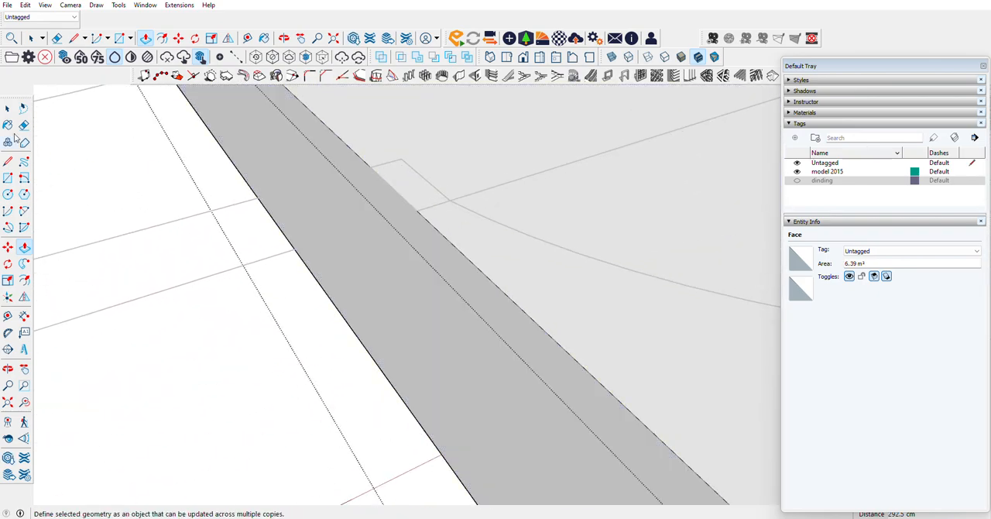
pyautogui.click(7, 160)
pyautogui.click(417, 210)
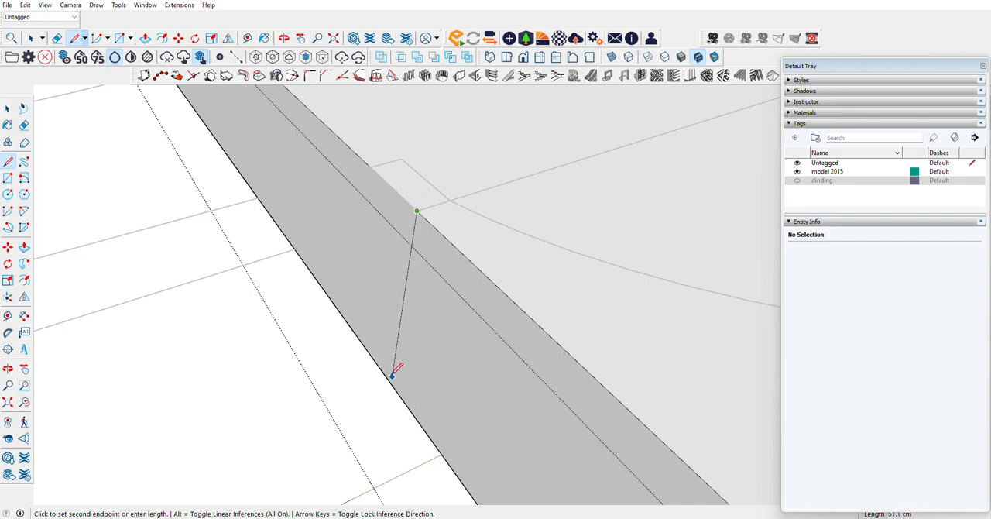
pyautogui.click(441, 453)
# Step: Pull the second bedroom's side face outward 245 cm to the room's far wall corner on the plan
pyautogui.scroll(-4, 387, 184)
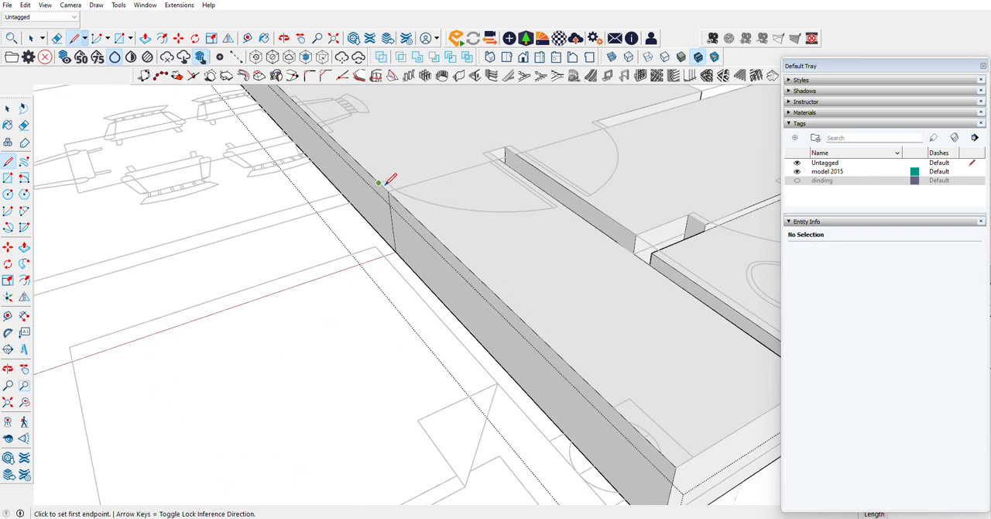
pyautogui.click(24, 247)
pyautogui.click(426, 261)
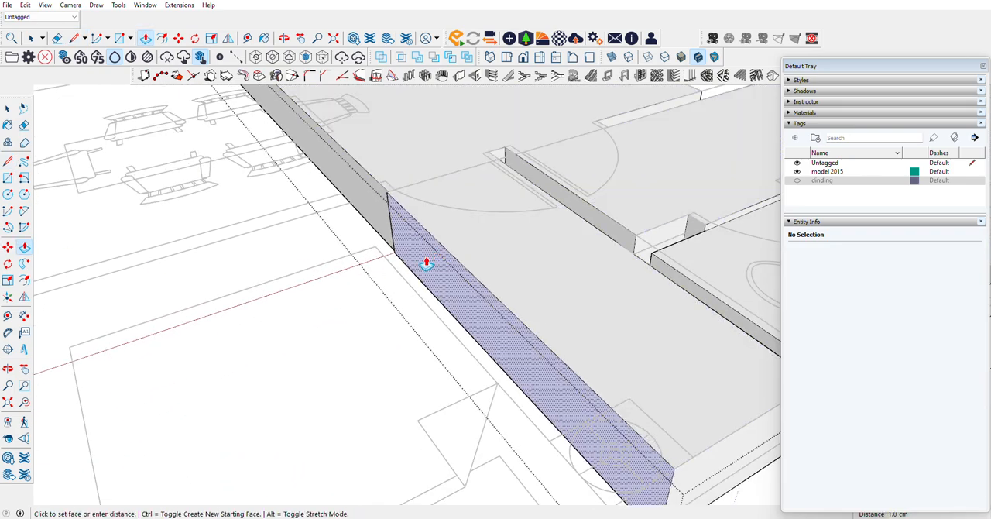
pyautogui.scroll(-3, 368, 287)
pyautogui.scroll(-3, 367, 287)
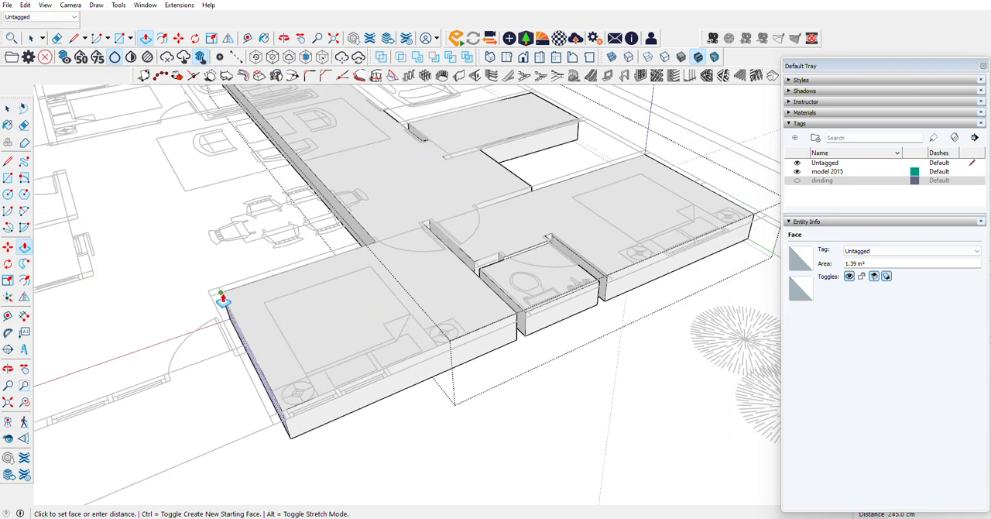
pyautogui.click(222, 293)
pyautogui.scroll(-4, 541, 287)
# Step: Draw a vertical line down the slab's long side at the dining-area wall line, beside the inner corner with the second bedroom
pyautogui.scroll(8, 570, 284)
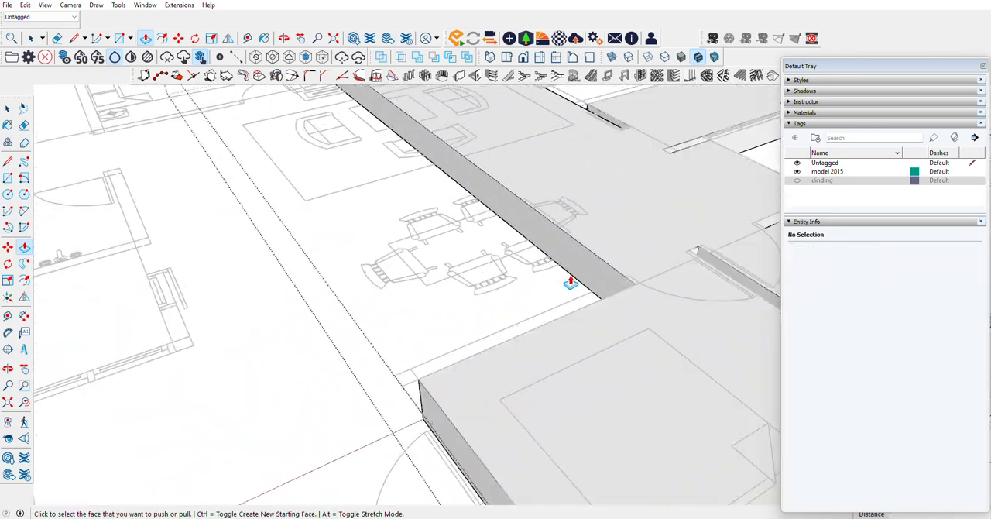
pyautogui.moveTo(36, 359); pyautogui.dragTo(273, 309, button='middle')
pyautogui.scroll(-3, 272, 310)
pyautogui.scroll(2, 542, 217)
pyautogui.keyDown('shift'); pyautogui.moveTo(542, 217); pyautogui.dragTo(403, 243, button='middle'); pyautogui.keyUp('shift')
pyautogui.scroll(4, 310, 254)
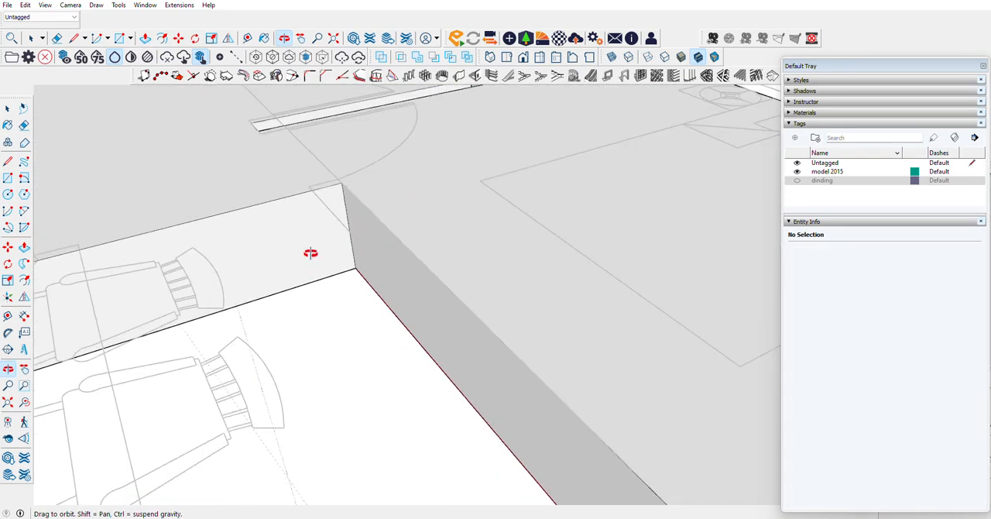
pyautogui.click(8, 161)
pyautogui.click(312, 190)
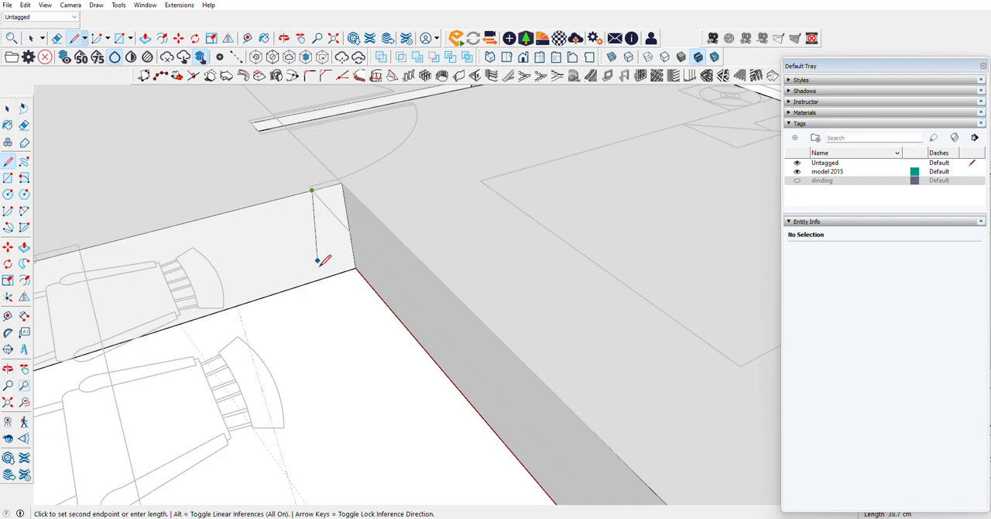
pyautogui.click(328, 275)
# Step: Pull the slab's long side along the dining and living areas outward 260 cm, leaving a wall gap beside the second bedroom
pyautogui.press('p')
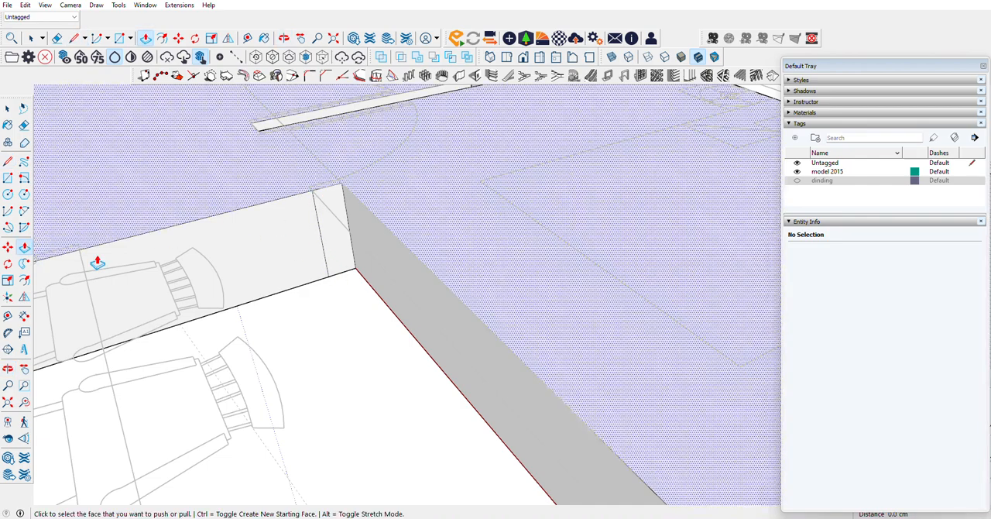
pyautogui.click(303, 250)
pyautogui.scroll(-3, 346, 288)
pyautogui.scroll(-3, 348, 288)
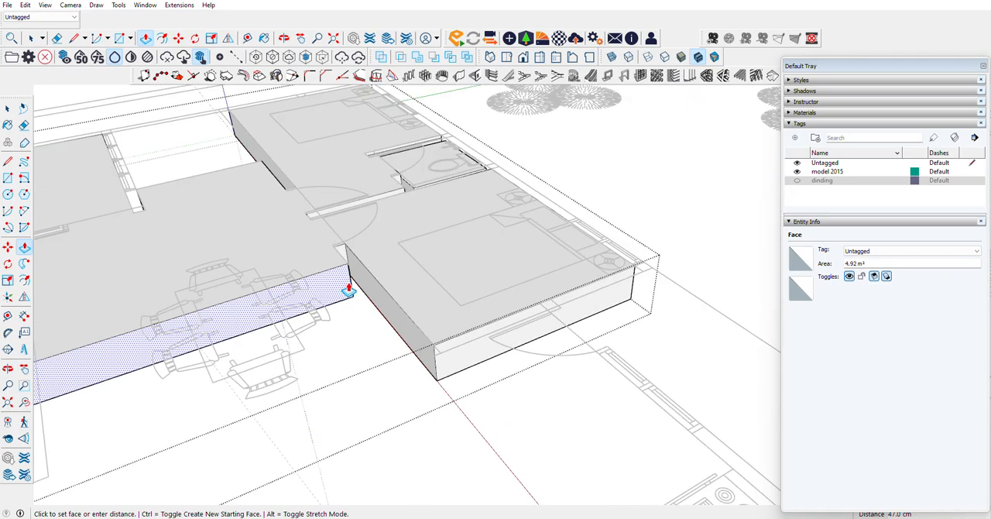
pyautogui.click(434, 364)
# Step: Draw two 50 cm vertical lines on the slab's long side where both faces of the front bedroom's partition wall meet it
pyautogui.scroll(-5, 343, 248)
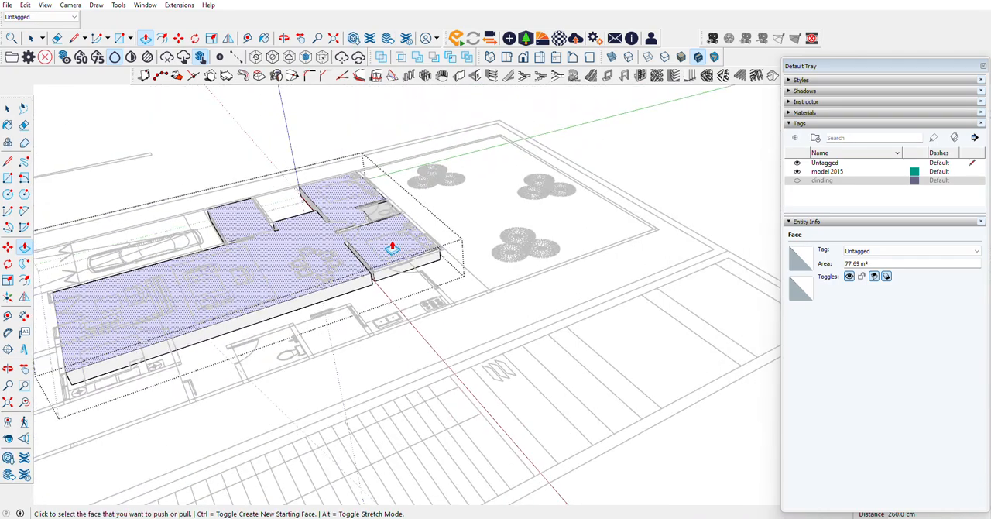
pyautogui.scroll(4, 121, 336)
pyautogui.click(8, 369)
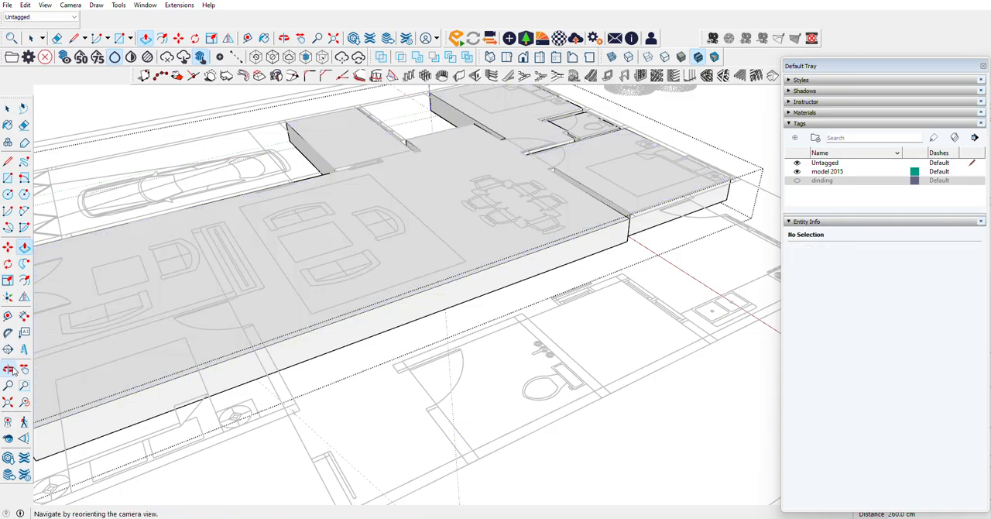
pyautogui.moveTo(232, 313); pyautogui.dragTo(456, 348)
pyautogui.moveTo(414, 358); pyautogui.dragTo(194, 181)
pyautogui.scroll(5, 410, 334)
pyautogui.click(11, 162)
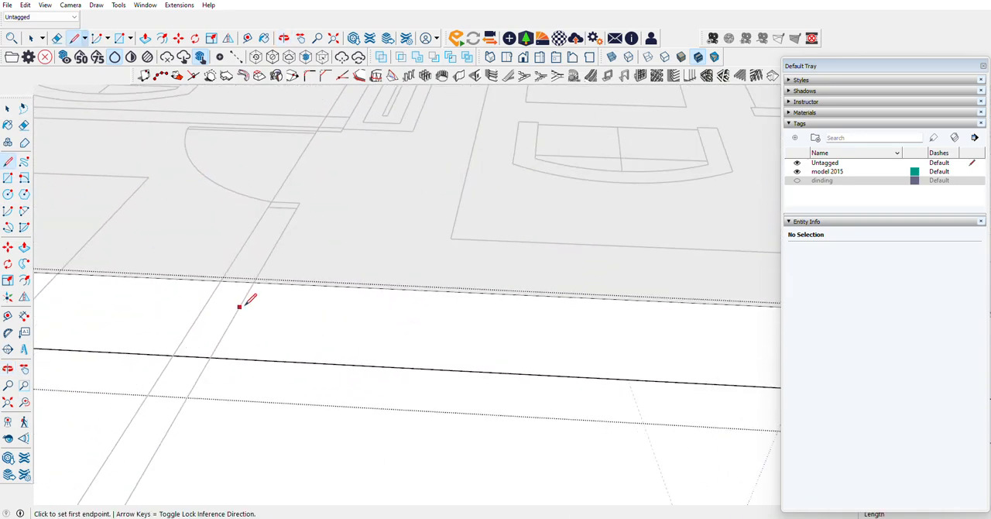
pyautogui.click(255, 282)
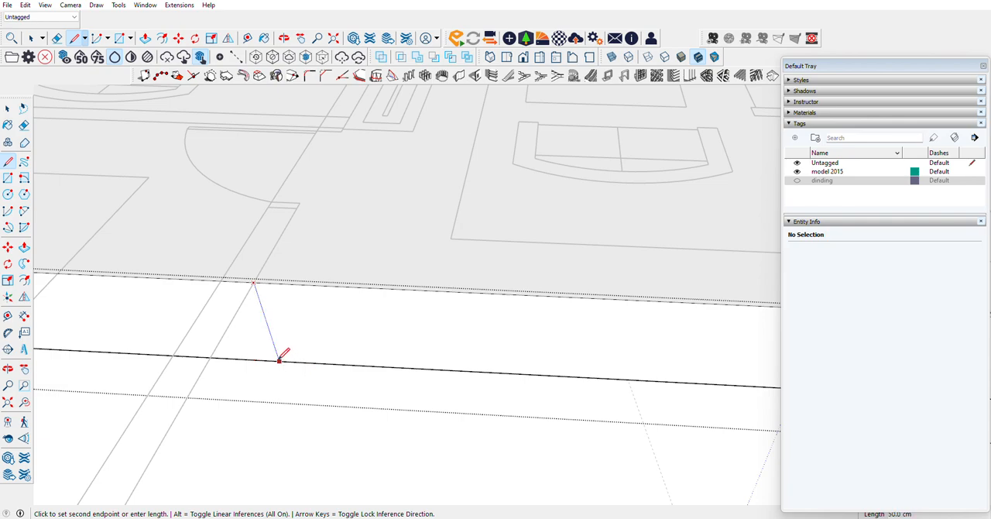
pyautogui.click(280, 360)
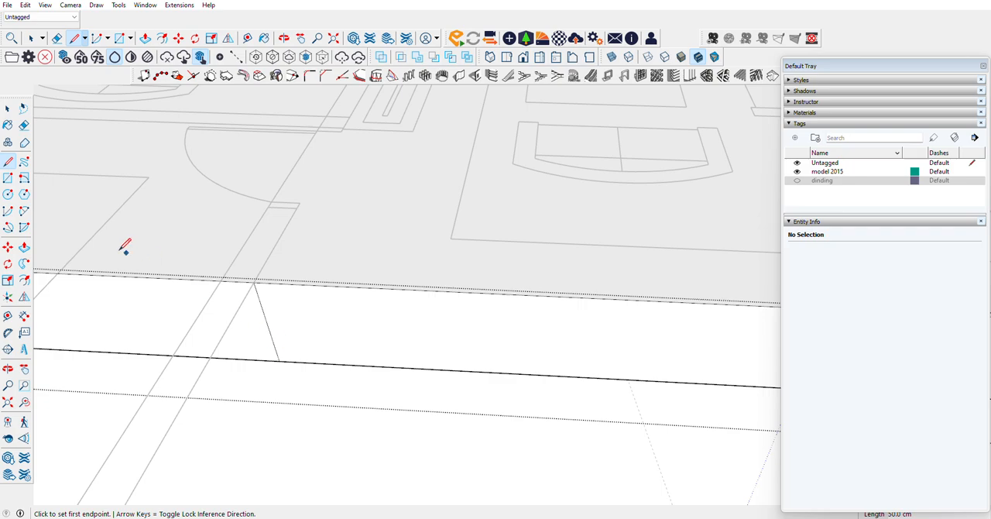
pyautogui.click(220, 280)
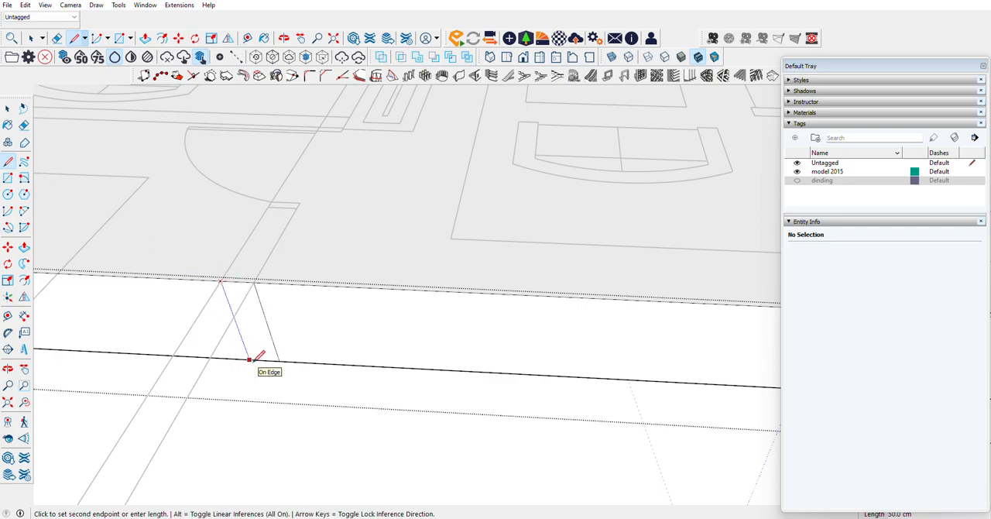
pyautogui.click(249, 359)
# Step: Push the narrow strip between the two lines 60 cm into the slab up to the front bedroom's door jamb
pyautogui.press('space')
pyautogui.press('p')
pyautogui.click(238, 290)
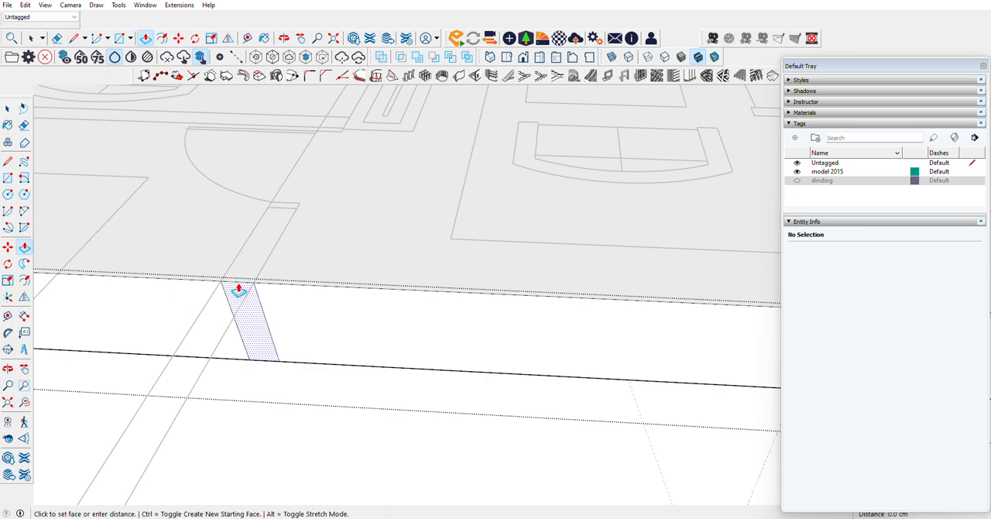
pyautogui.click(268, 215)
# Step: Pull the front bedroom's side face outward 135 cm to the room's far wall corner on the plan
pyautogui.scroll(-2, 376, 243)
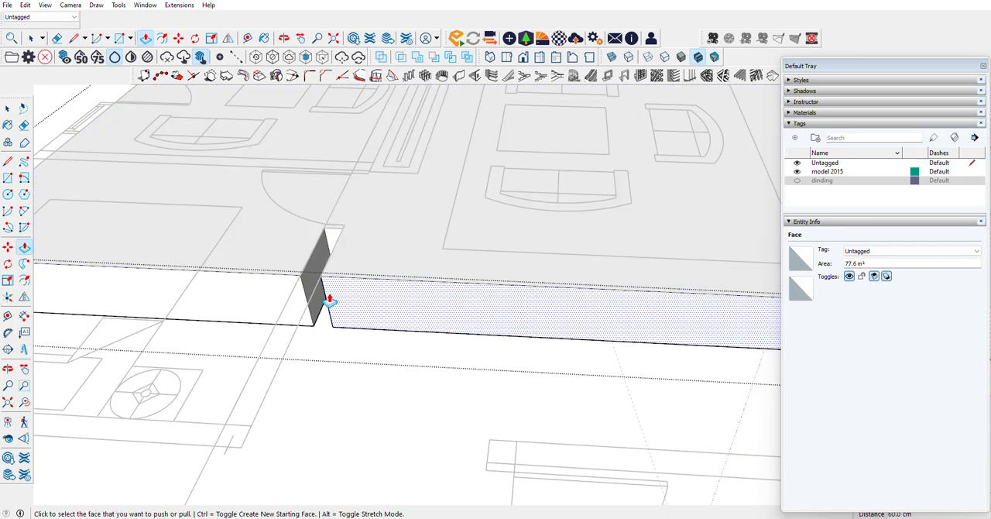
pyautogui.click(259, 302)
pyautogui.scroll(-2, 232, 346)
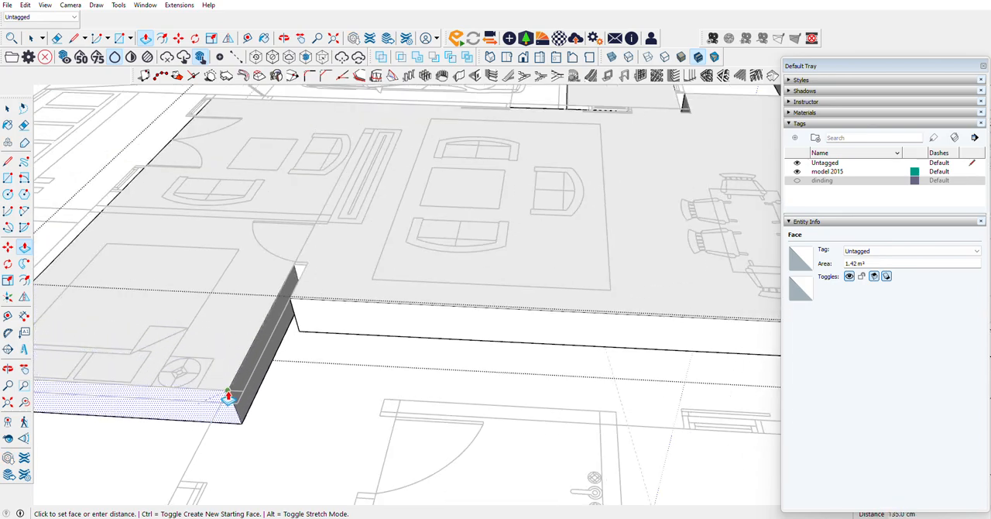
pyautogui.click(228, 397)
# Step: Draw 300 x 15 cm and 257.5 x 15 cm rectangles on the slab over the two partition walls around the front sitting room
pyautogui.scroll(-3, 449, 323)
pyautogui.scroll(4, 224, 390)
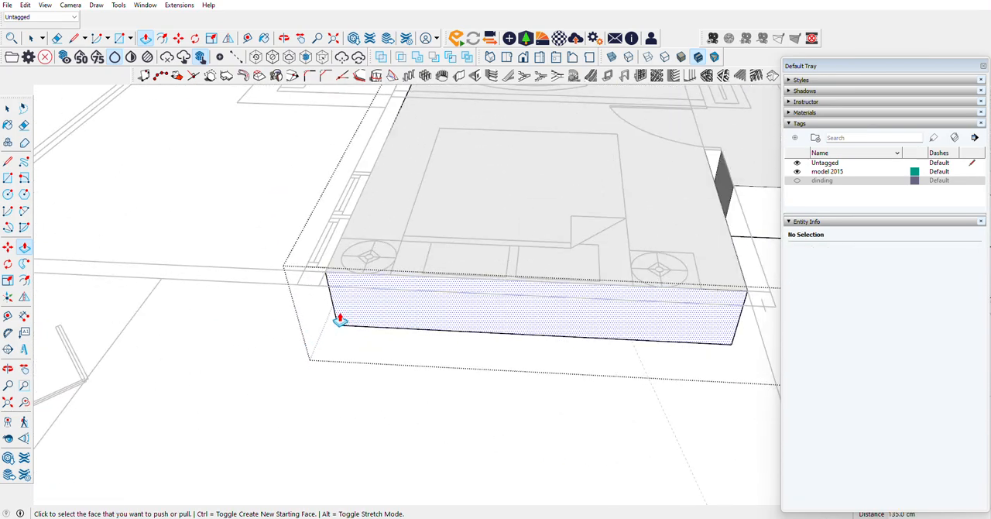
pyautogui.scroll(-5, 206, 322)
pyautogui.scroll(5, 357, 185)
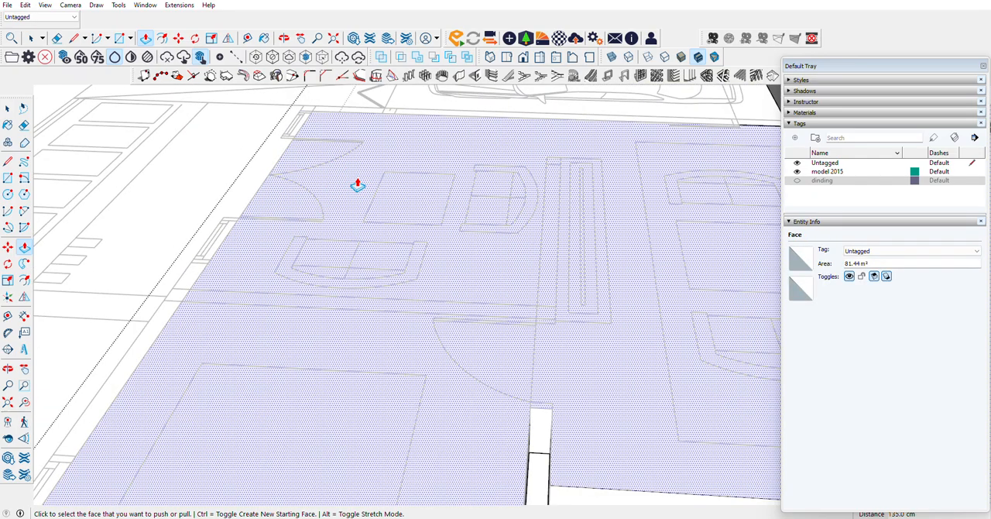
pyautogui.press('r')
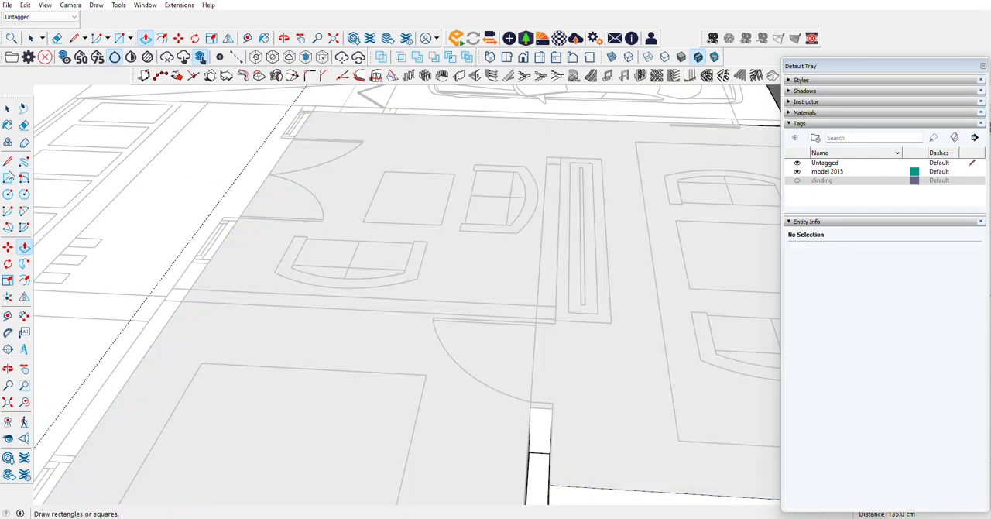
pyautogui.click(191, 288)
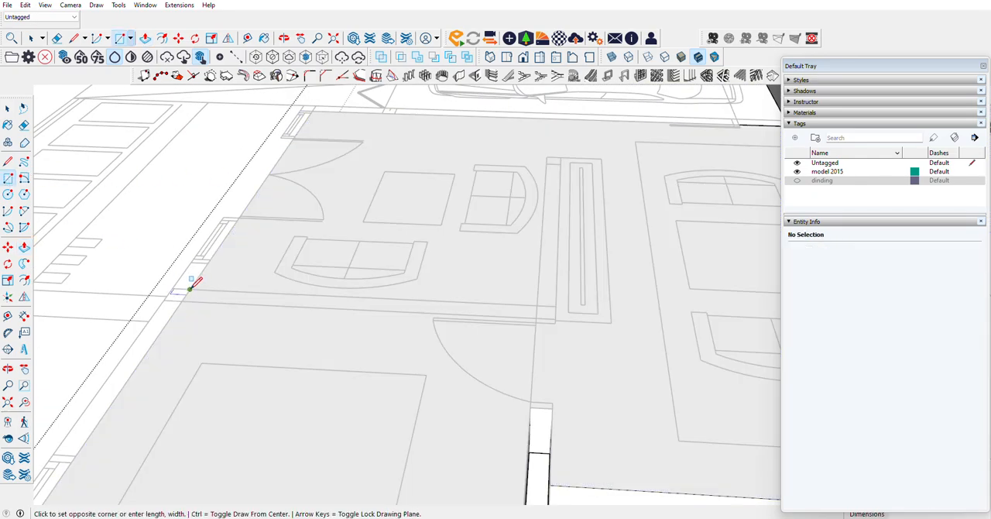
pyautogui.click(554, 317)
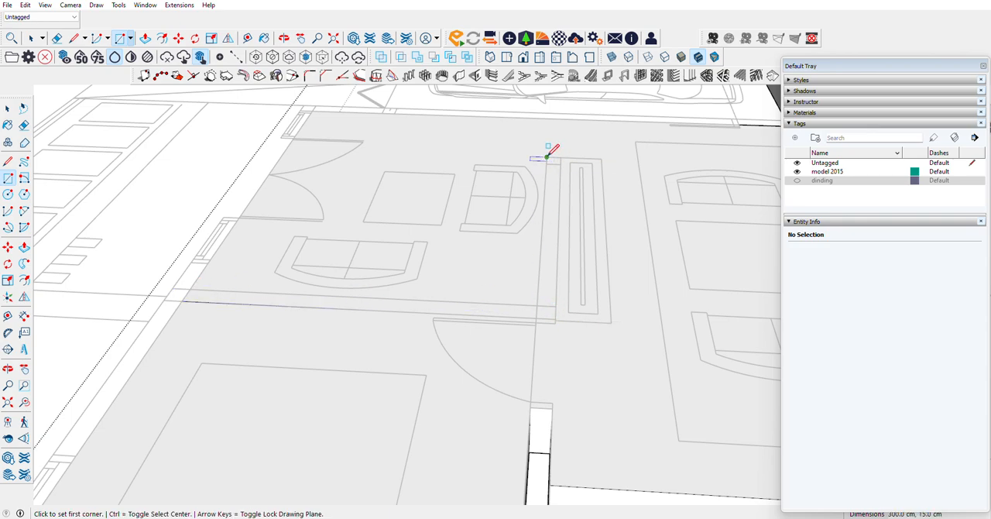
pyautogui.click(547, 158)
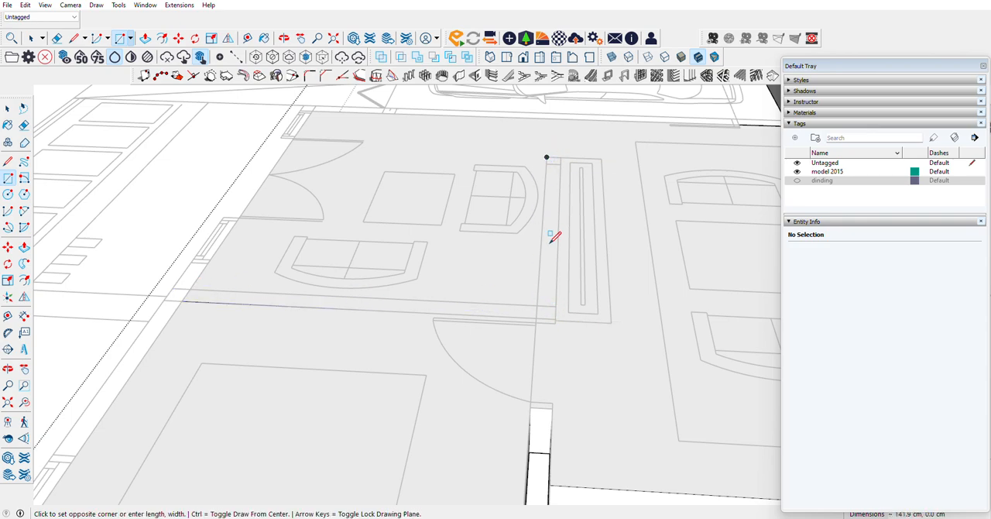
pyautogui.click(555, 318)
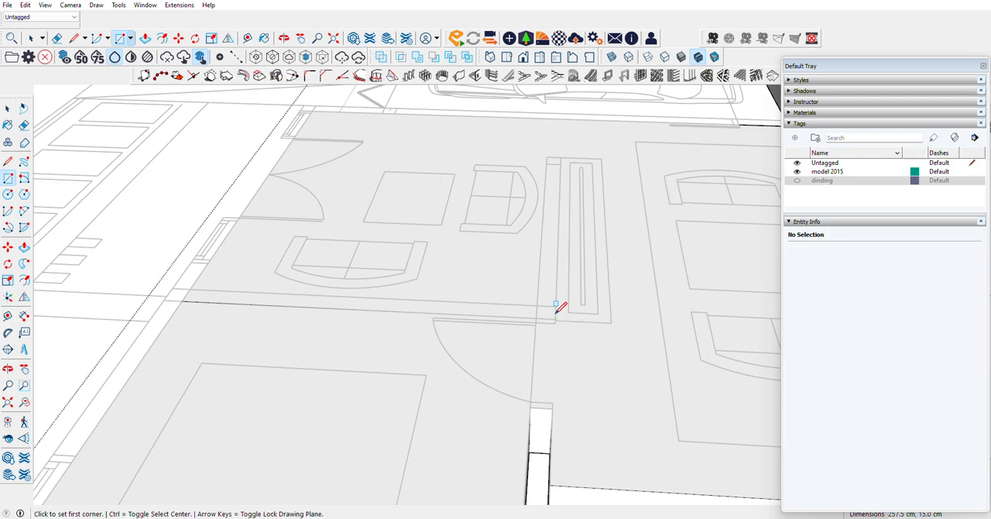
# Step: Push the two wall rectangles around the front sitting room 50 cm down through the slab to open wall gaps
pyautogui.click(23, 125)
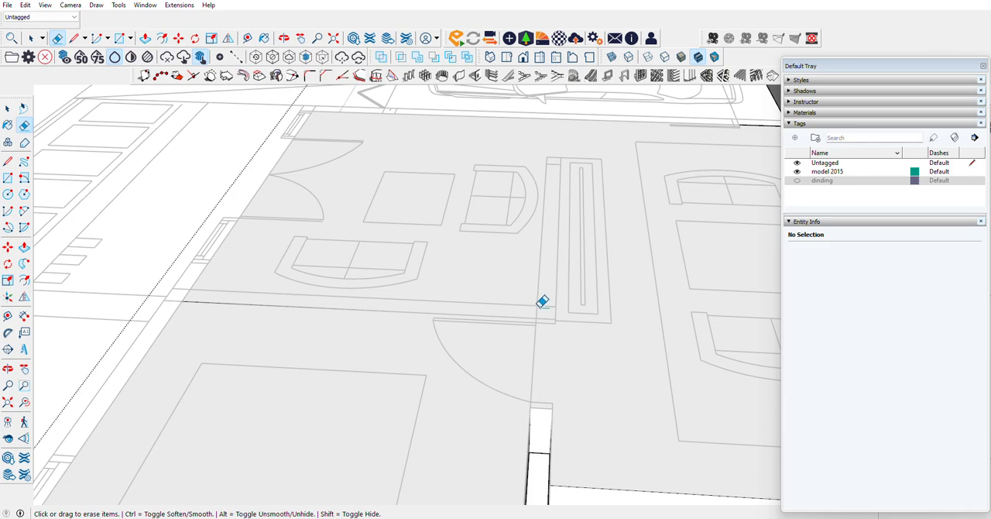
pyautogui.click(23, 246)
pyautogui.click(220, 303)
pyautogui.scroll(-3, 223, 319)
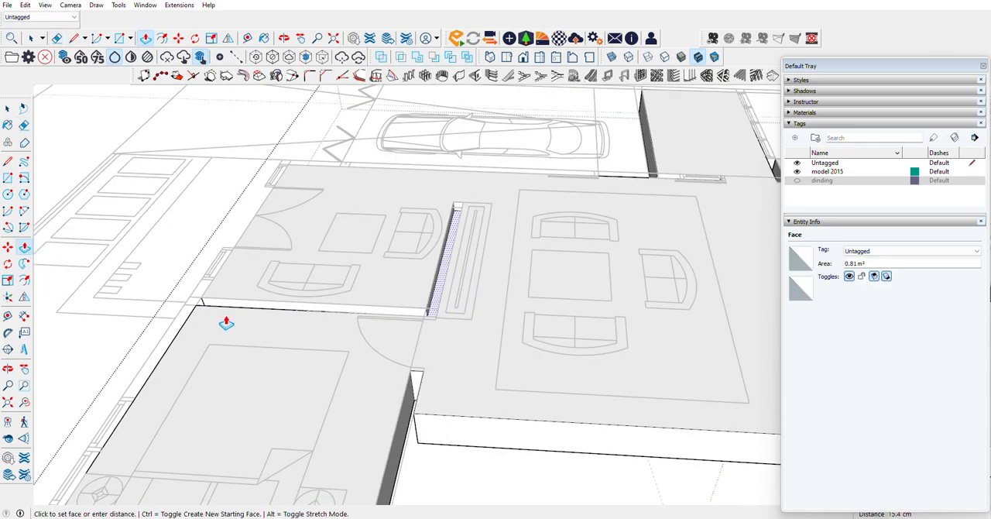
pyautogui.click(499, 456)
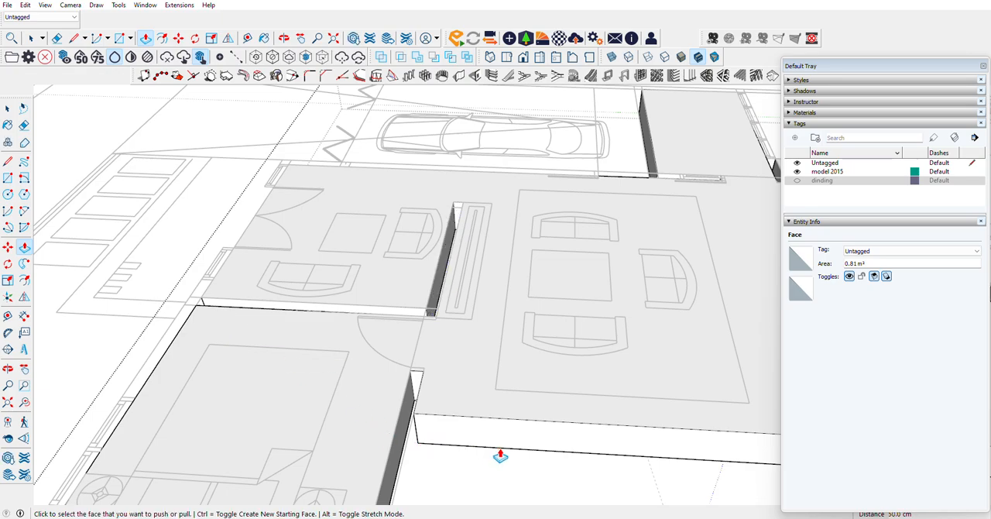
# Step: Draw a vertical line down the slab's front face at the entrance double door's jamb nearest the carport
pyautogui.click(7, 368)
pyautogui.moveTo(209, 310); pyautogui.dragTo(516, 369)
pyautogui.scroll(-5, 292, 205)
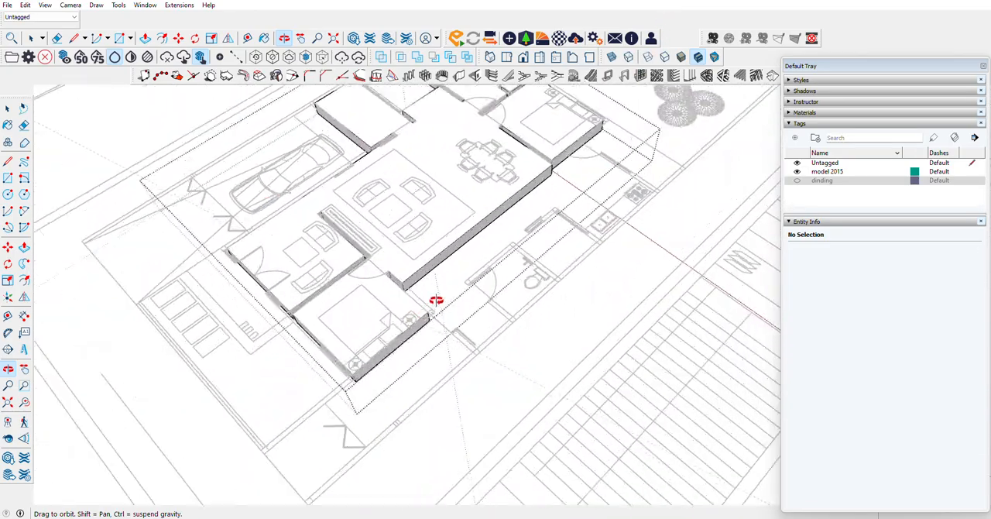
pyautogui.scroll(5, 455, 255)
pyautogui.moveTo(456, 253); pyautogui.dragTo(263, 246)
pyautogui.scroll(-5, 273, 245)
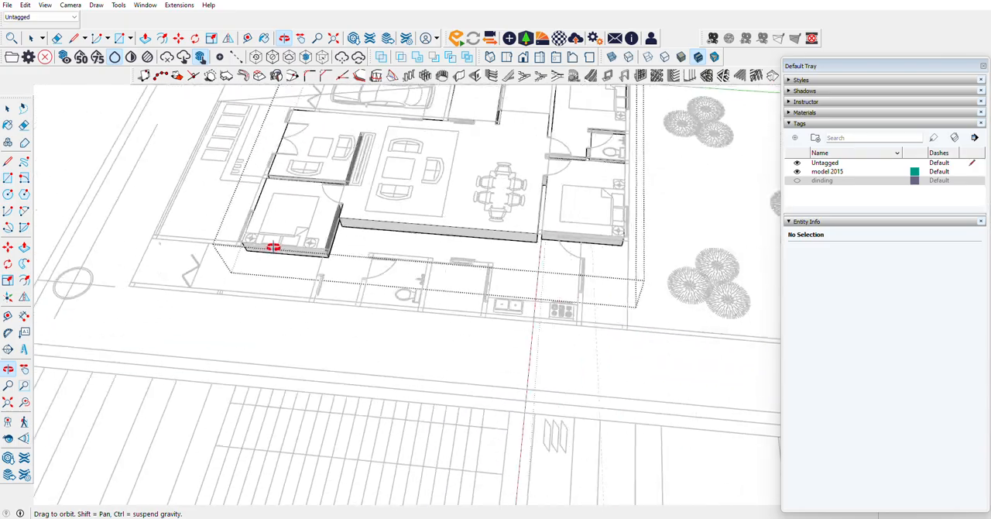
pyautogui.moveTo(205, 124); pyautogui.dragTo(710, 144)
pyautogui.scroll(-5, 371, 219)
pyautogui.scroll(8, 395, 387)
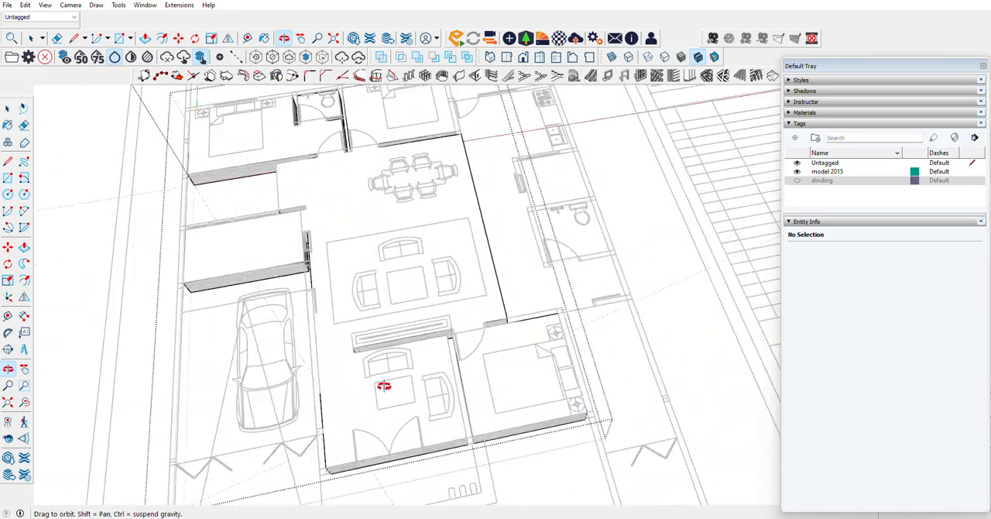
pyautogui.moveTo(454, 454); pyautogui.dragTo(256, 375)
pyautogui.scroll(5, 256, 374)
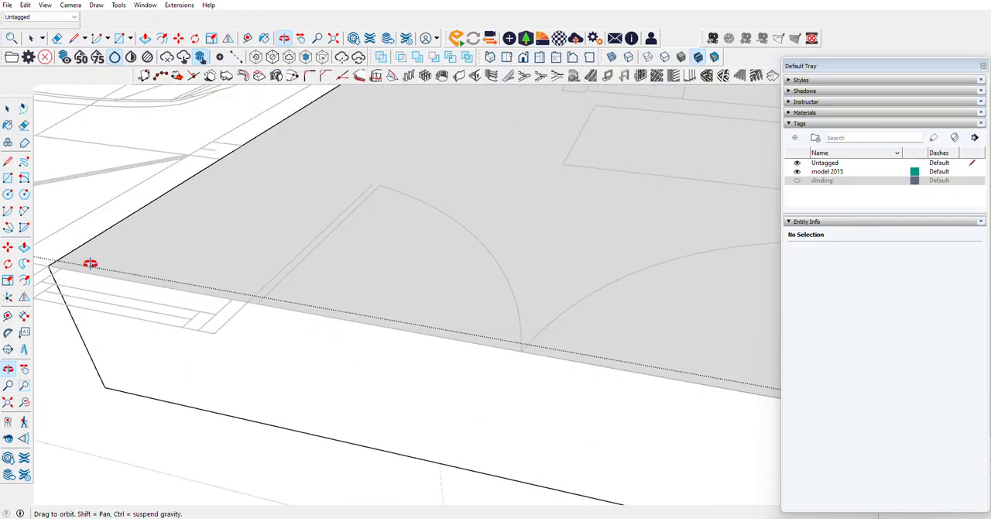
pyautogui.click(8, 161)
pyautogui.click(233, 296)
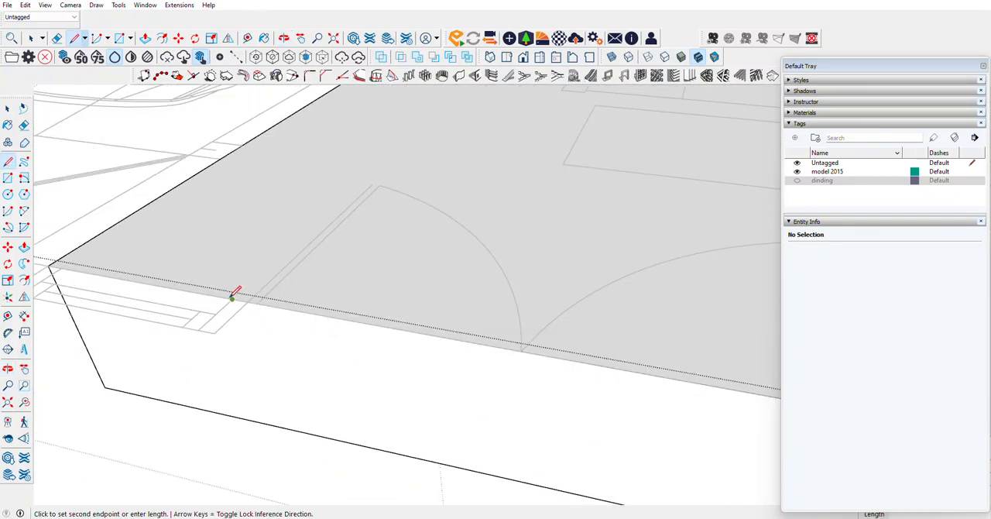
pyautogui.click(271, 424)
# Step: Draw a 50 cm vertical line on the slab's front face at the entrance double door's jamb nearest the front bedroom
pyautogui.scroll(-2, 298, 362)
pyautogui.scroll(-3, 297, 363)
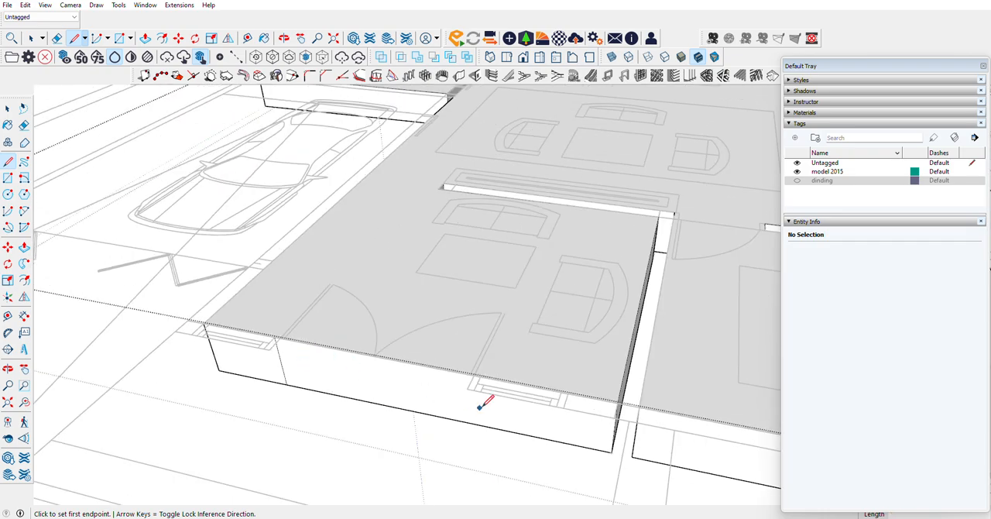
pyautogui.scroll(4, 481, 390)
pyautogui.click(477, 363)
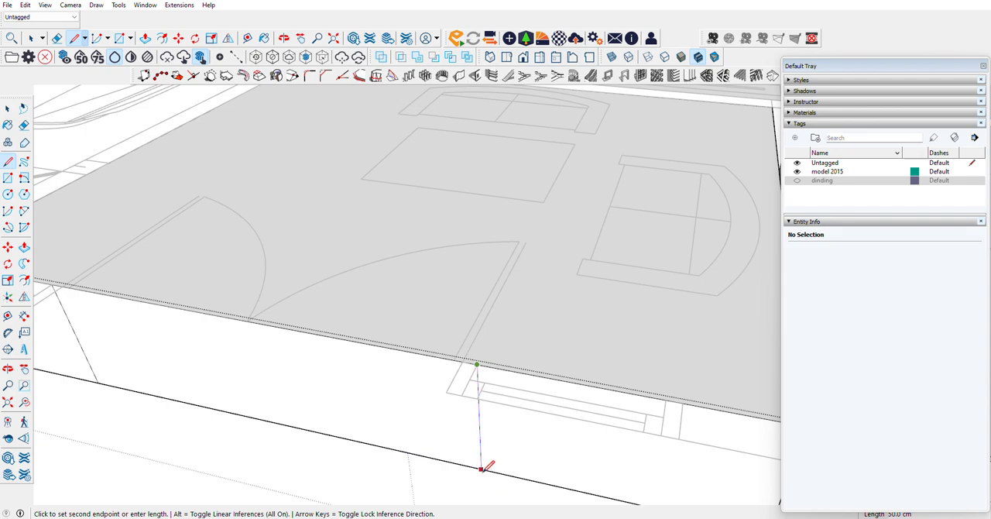
pyautogui.click(482, 467)
# Step: Pull the front face section between the entrance door jambs outward 15 cm to the wall's outer face
pyautogui.click(25, 247)
pyautogui.click(176, 329)
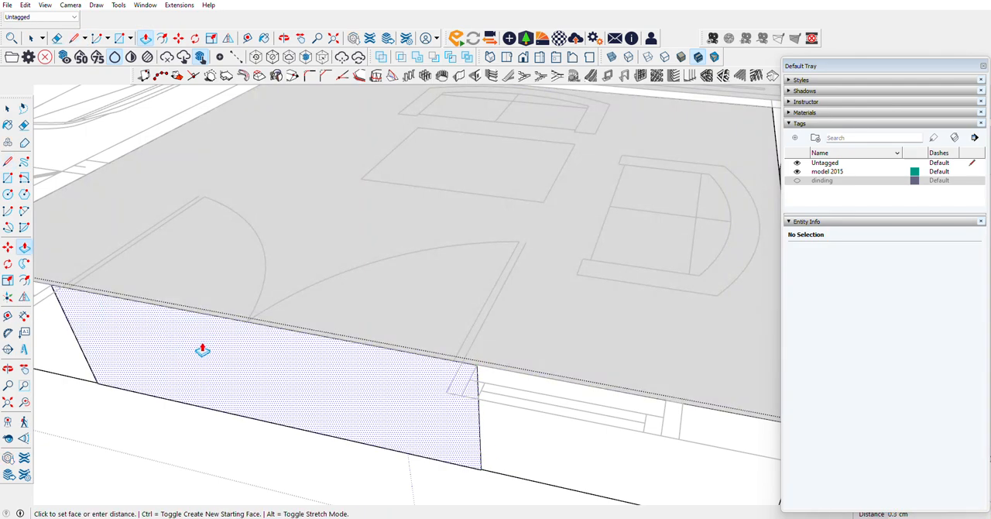
pyautogui.click(477, 403)
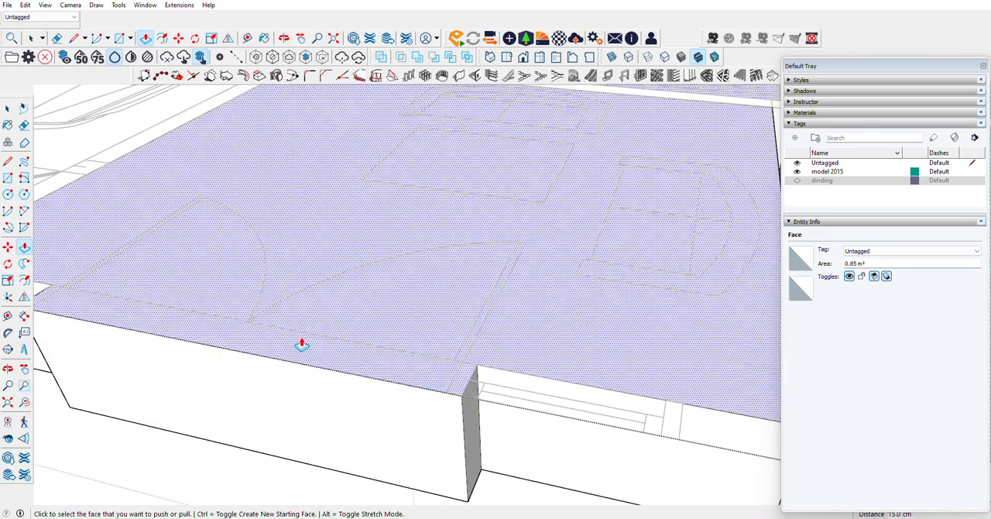
pyautogui.scroll(-6, 301, 342)
pyautogui.scroll(8, 266, 367)
pyautogui.scroll(-6, 247, 367)
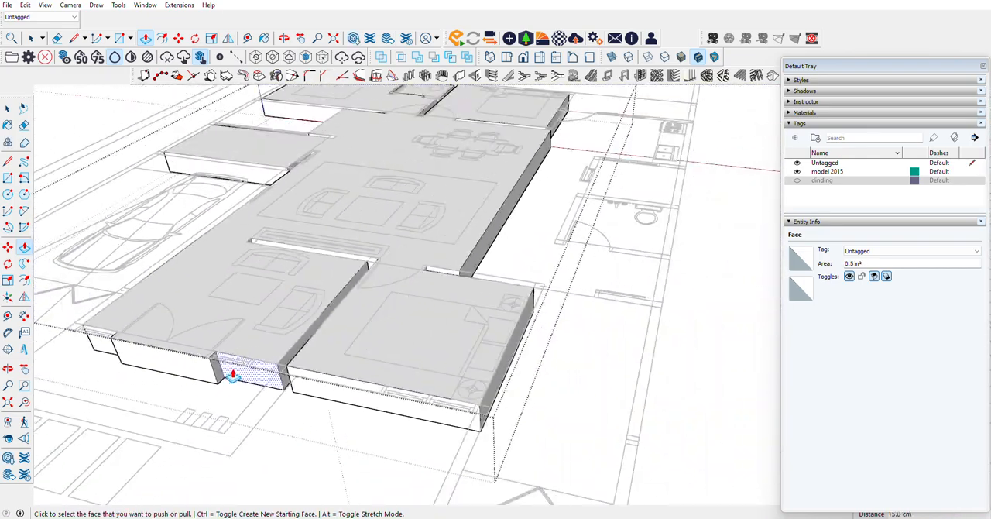
pyautogui.scroll(8, 454, 316)
pyautogui.scroll(-5, 225, 399)
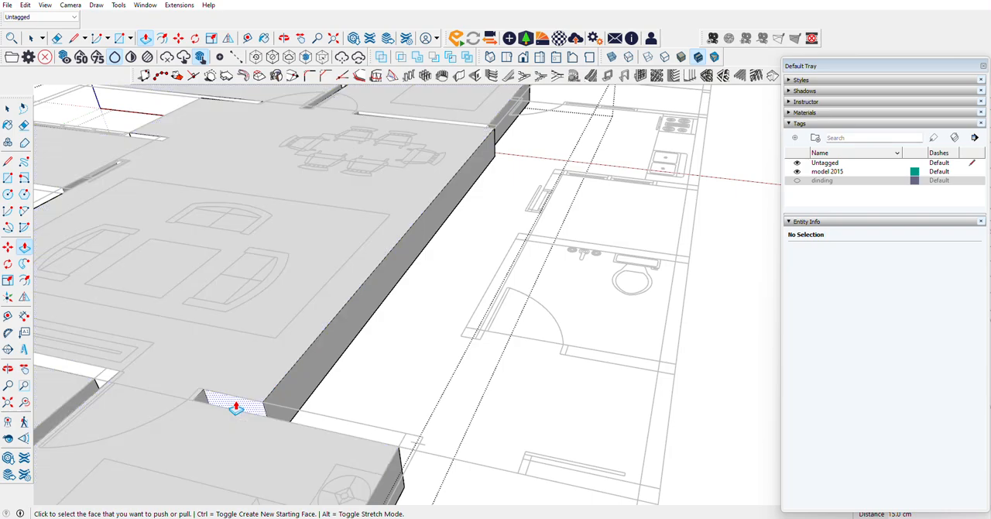
# Step: Pull the slab's long side face beside the living and dining area outward 135 cm to the bathroom's inner wall line
pyautogui.scroll(7, 393, 260)
pyautogui.click(404, 249)
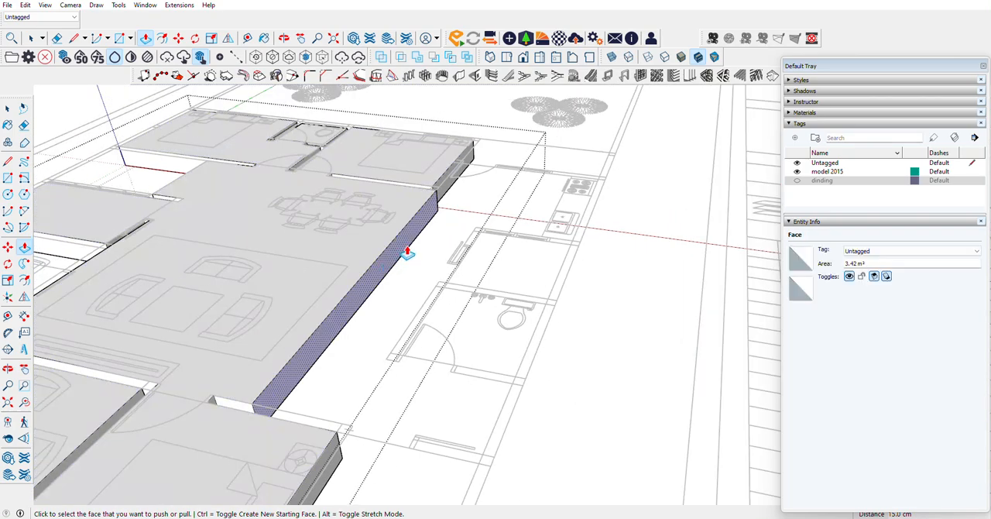
pyautogui.click(434, 300)
# Step: Draw two 50 cm vertical lines on the extended side face at both faces of the bathroom wall with the door
pyautogui.scroll(2, 358, 463)
pyautogui.scroll(2, 358, 463)
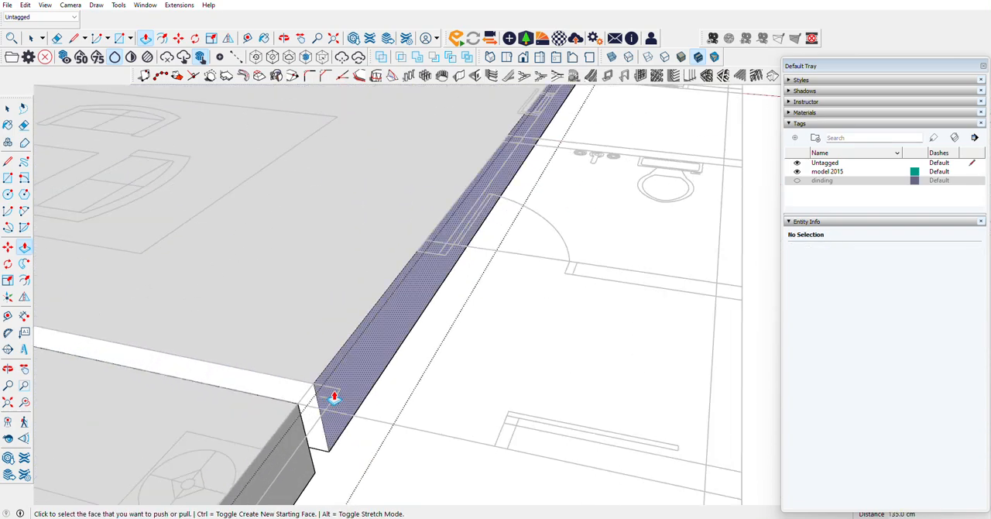
pyautogui.click(8, 161)
pyautogui.click(416, 250)
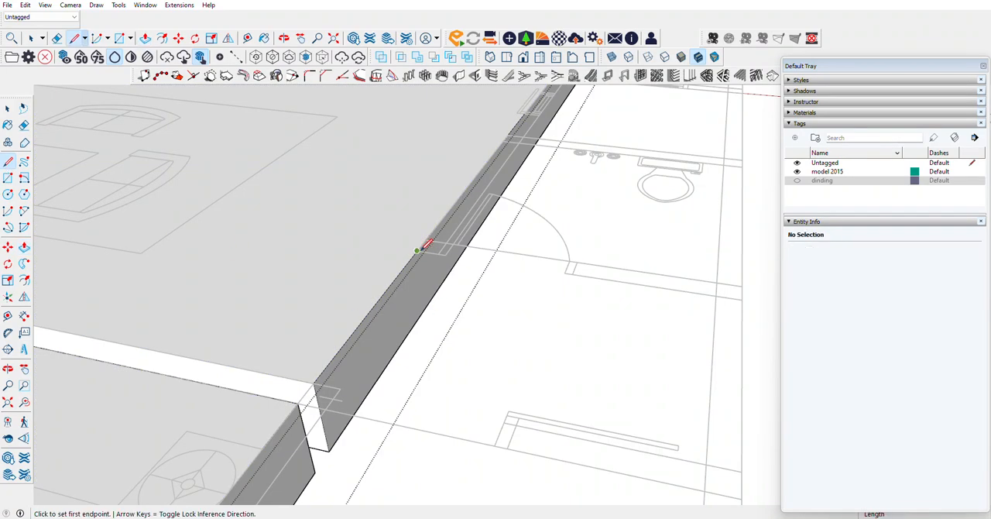
pyautogui.click(422, 312)
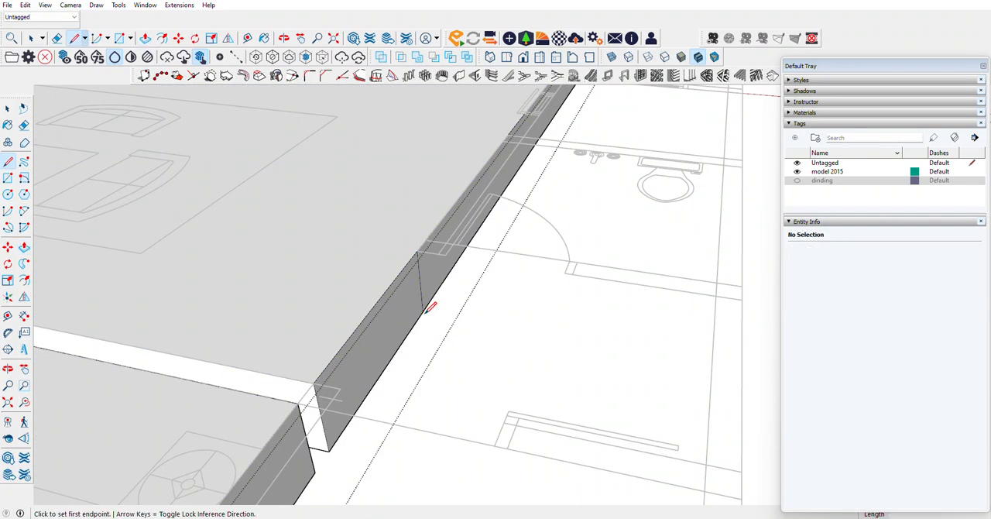
pyautogui.click(425, 239)
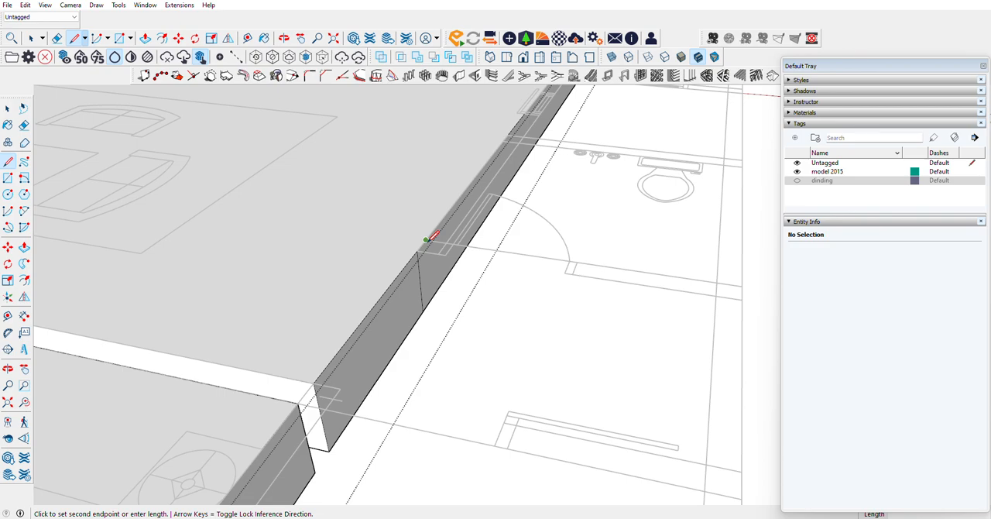
pyautogui.click(431, 299)
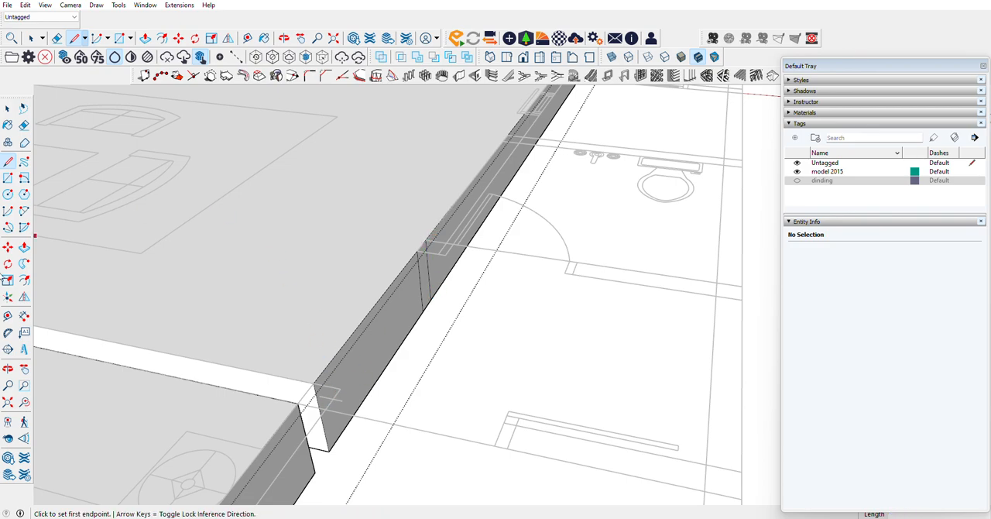
# Step: Pull the side face section in front of the bathroom outward 192.5 cm to the outer wall line
pyautogui.press('p')
pyautogui.click(400, 323)
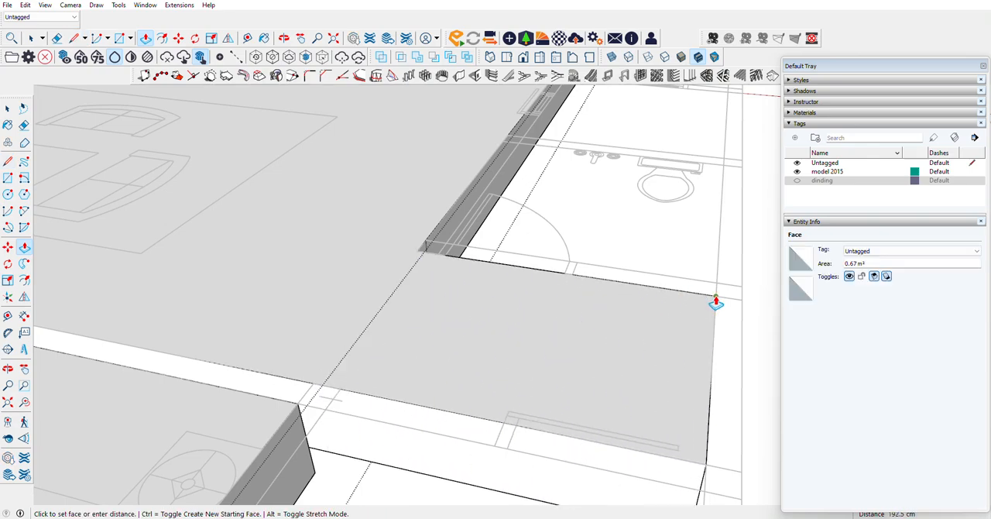
pyautogui.click(716, 298)
# Step: Draw a vertical line down the new extension's front-facing side at the opening's jamb beside the sliding panel
pyautogui.scroll(-1, 602, 222)
pyautogui.scroll(-3, 465, 411)
pyautogui.scroll(3, 491, 406)
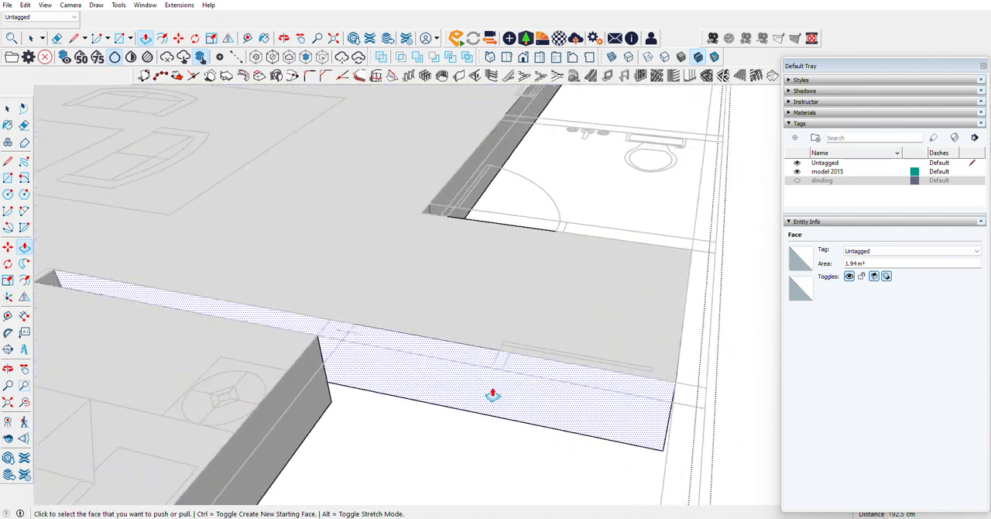
pyautogui.click(8, 162)
pyautogui.click(513, 357)
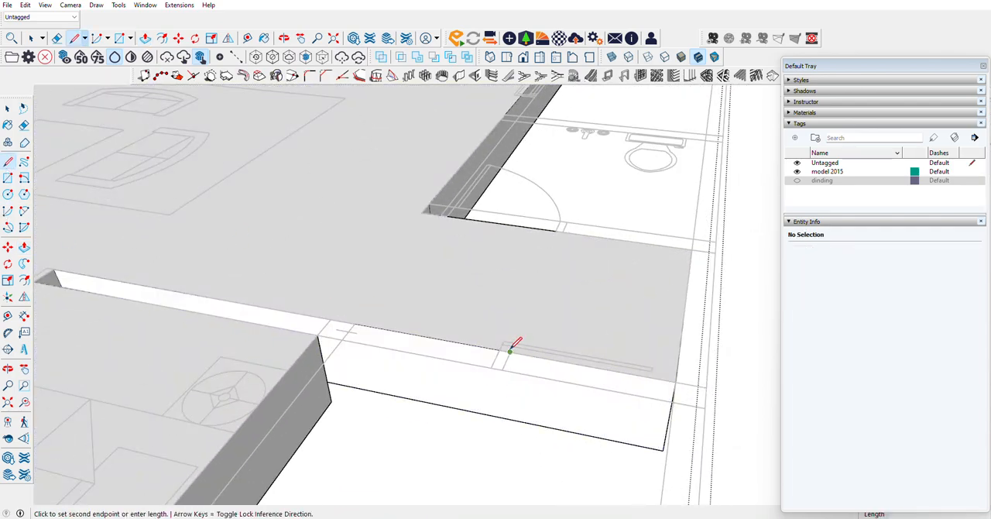
pyautogui.click(515, 412)
pyautogui.scroll(-2, 499, 219)
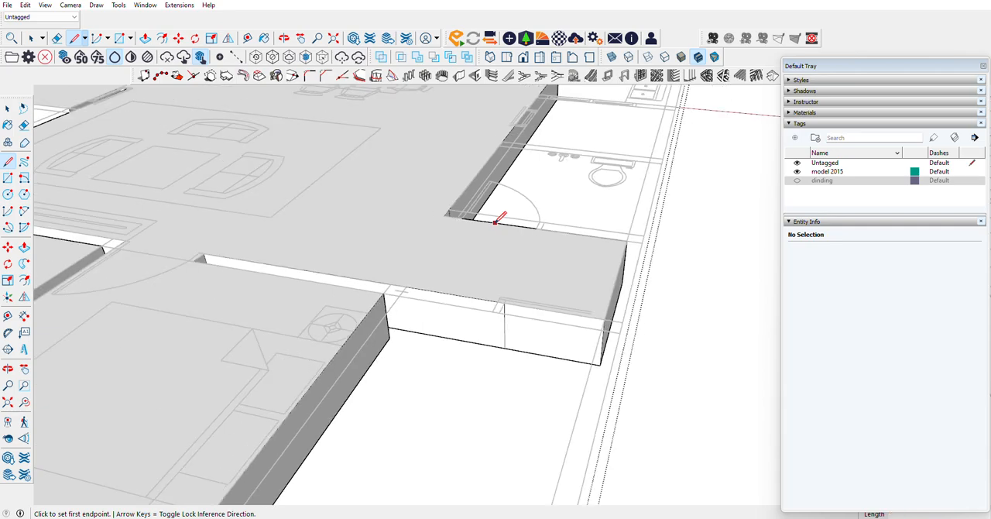
pyautogui.click(24, 248)
pyautogui.click(462, 339)
pyautogui.press('Escape')
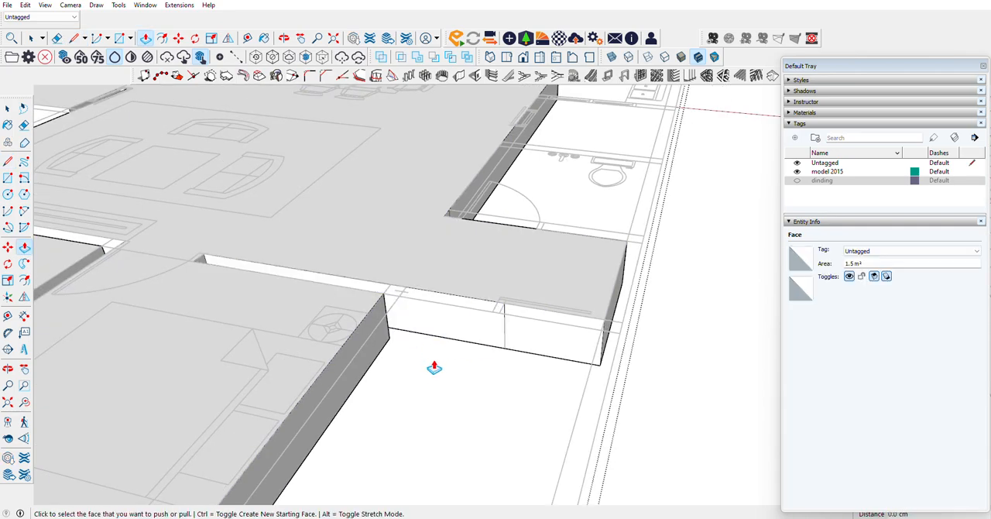
# Step: Draw a vertical line down the same face at the opening's jamb nearest the front bedroom
pyautogui.press('l')
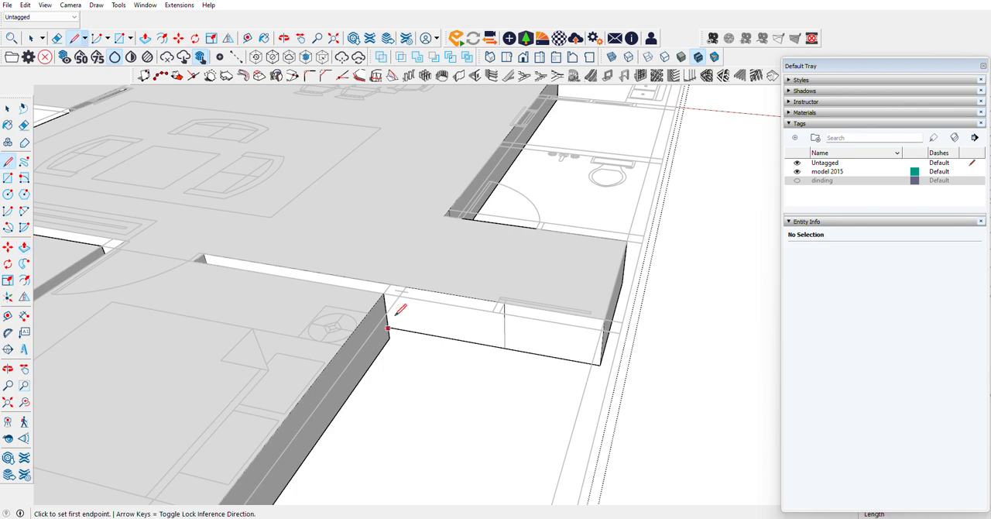
pyautogui.click(405, 287)
pyautogui.click(409, 331)
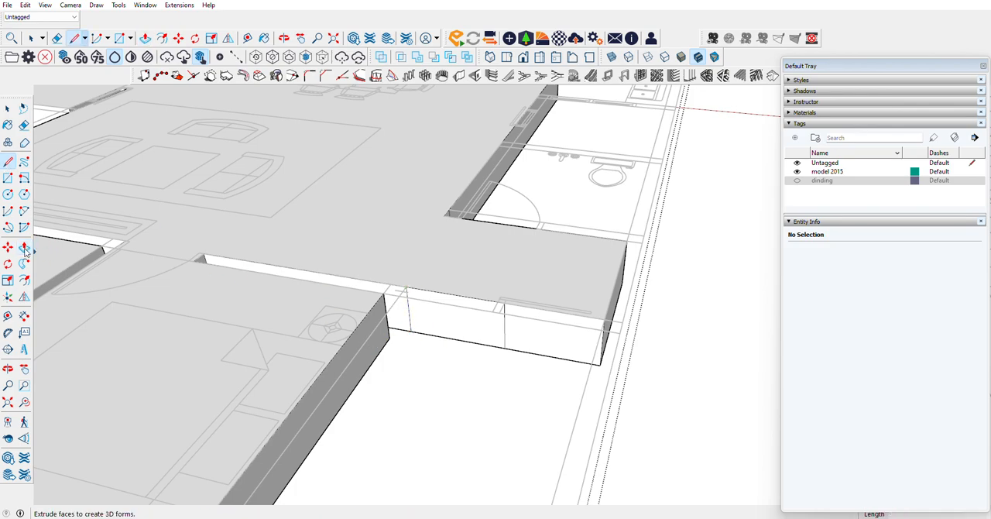
# Step: Pull the face section between the two opening jambs about 408.6 cm forward alongside the front bedroom
pyautogui.press('p')
pyautogui.click(428, 348)
pyautogui.scroll(-5, 401, 376)
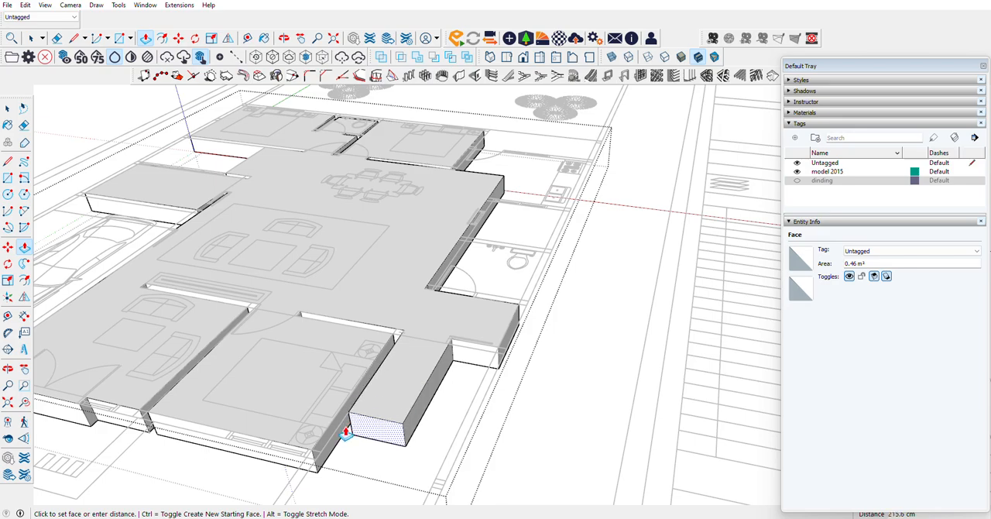
pyautogui.scroll(-3, 319, 463)
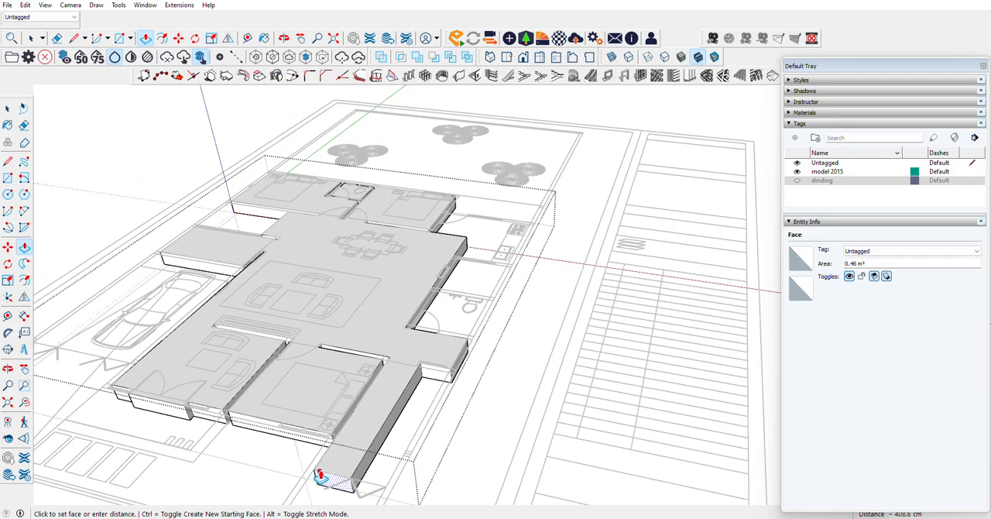
pyautogui.click(328, 471)
# Step: Draw a 50 cm vertical line on the front strip's side face where it meets the wall's far face
pyautogui.scroll(8, 399, 451)
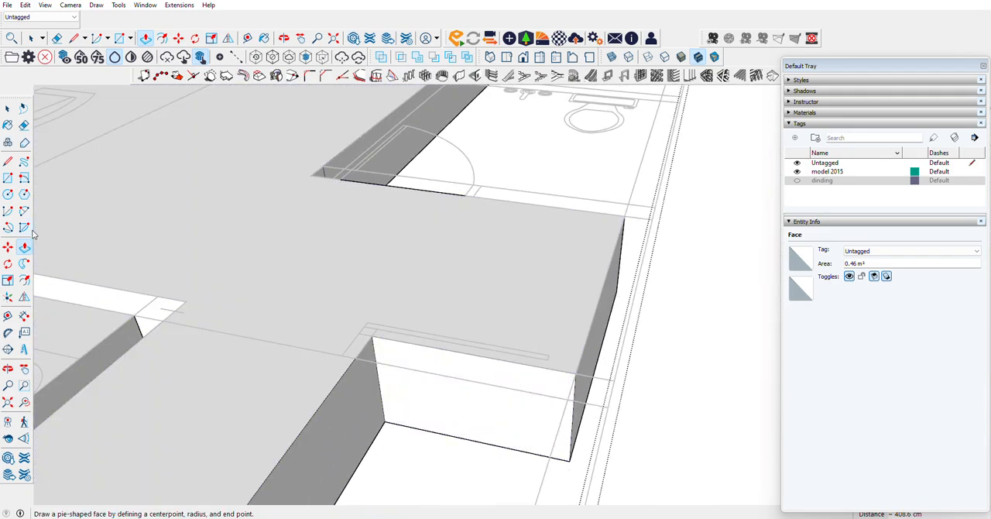
pyautogui.click(8, 161)
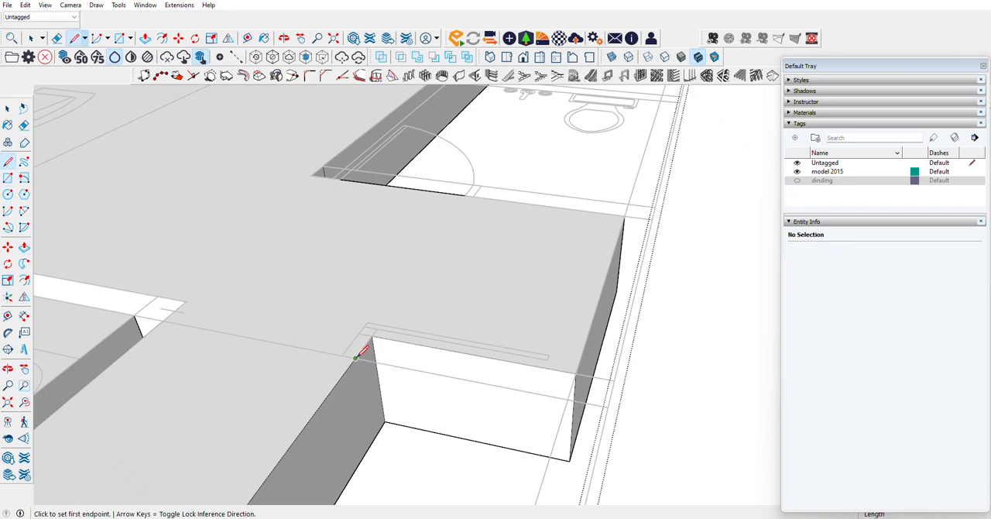
pyautogui.click(354, 358)
pyautogui.click(370, 443)
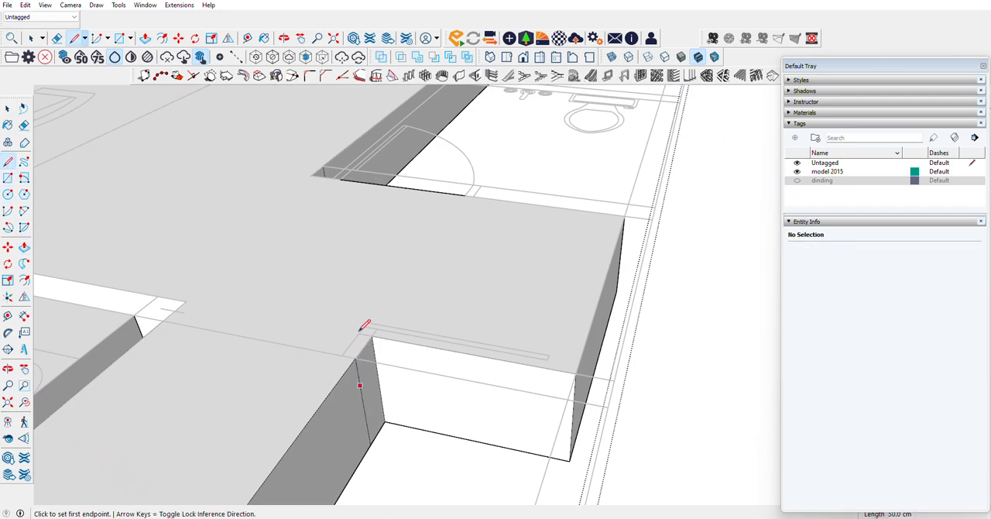
# Step: Pull the front strip's side face outward 86.5 cm to the outer wall line, leaving the wall gap open
pyautogui.moveTo(365, 328); pyautogui.dragTo(165, 314, button='middle')
pyautogui.press('p')
pyautogui.click(341, 401)
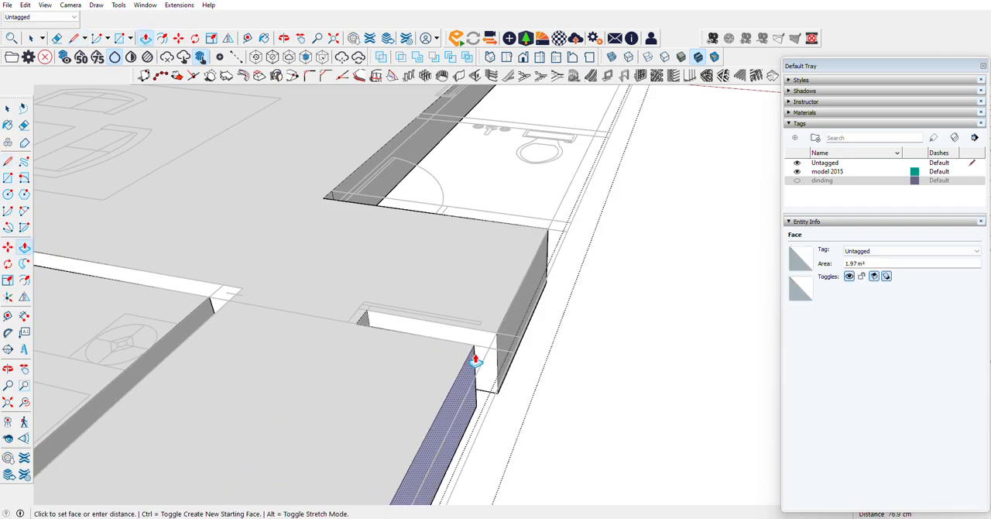
pyautogui.click(488, 348)
# Step: Draw two 50 cm vertical lines on the slab's side face at both faces of the wall behind the toilet
pyautogui.scroll(-3, 454, 363)
pyautogui.scroll(-5, 451, 370)
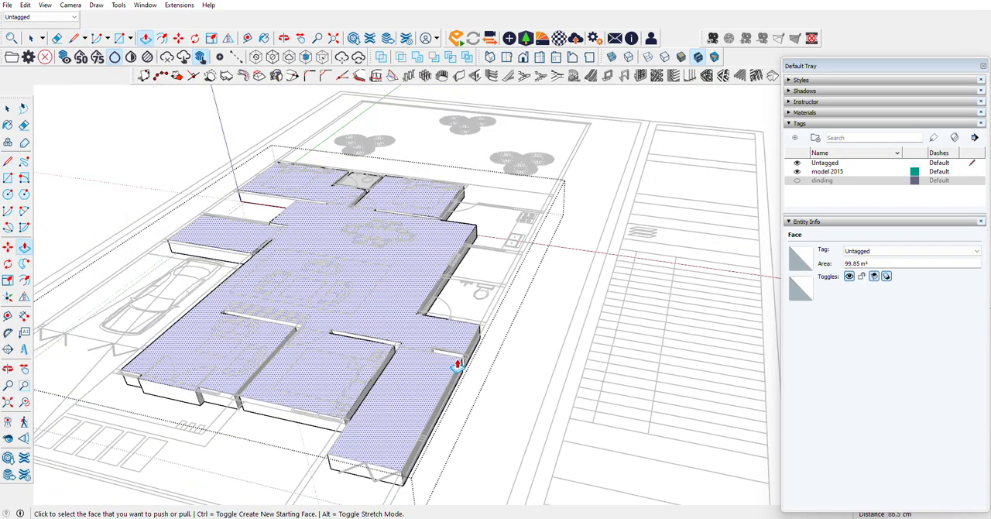
pyautogui.scroll(8, 508, 281)
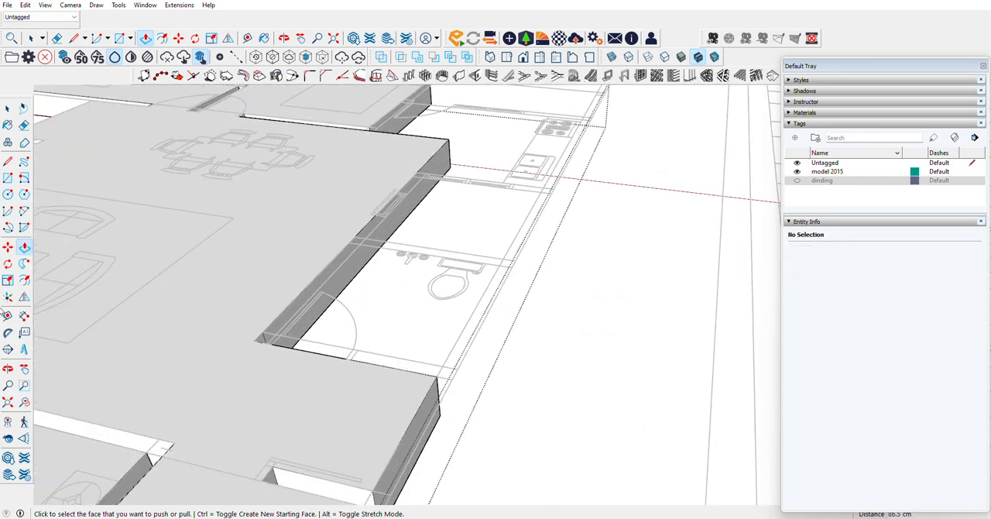
pyautogui.moveTo(307, 312); pyautogui.dragTo(460, 353, button='middle')
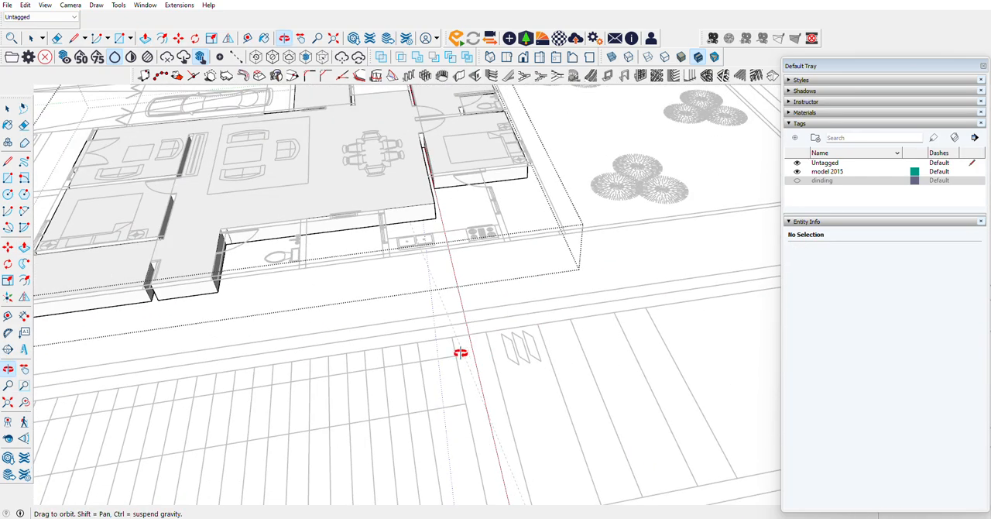
pyautogui.scroll(6, 225, 202)
pyautogui.moveTo(354, 237); pyautogui.dragTo(347, 325, button='middle')
pyautogui.scroll(-3, 346, 324)
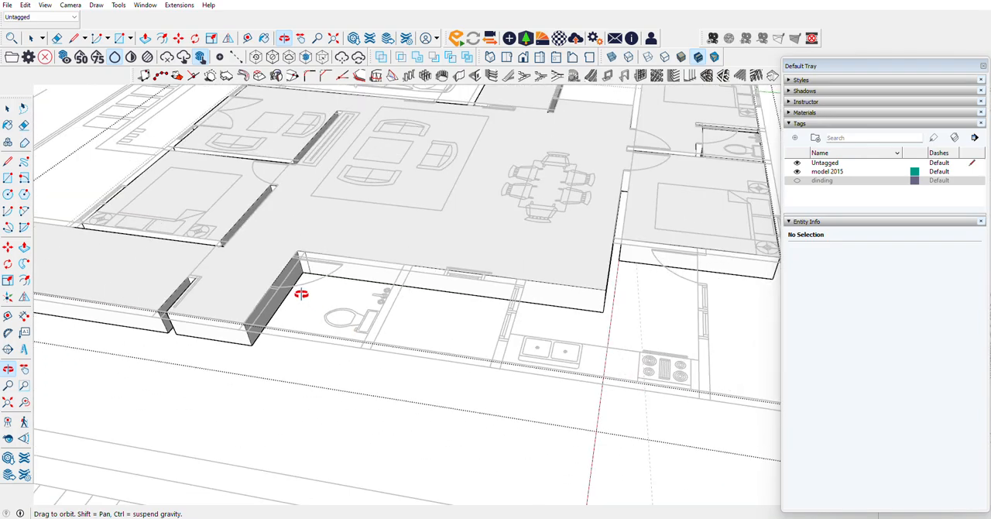
pyautogui.scroll(-3, 302, 294)
pyautogui.scroll(5, 317, 279)
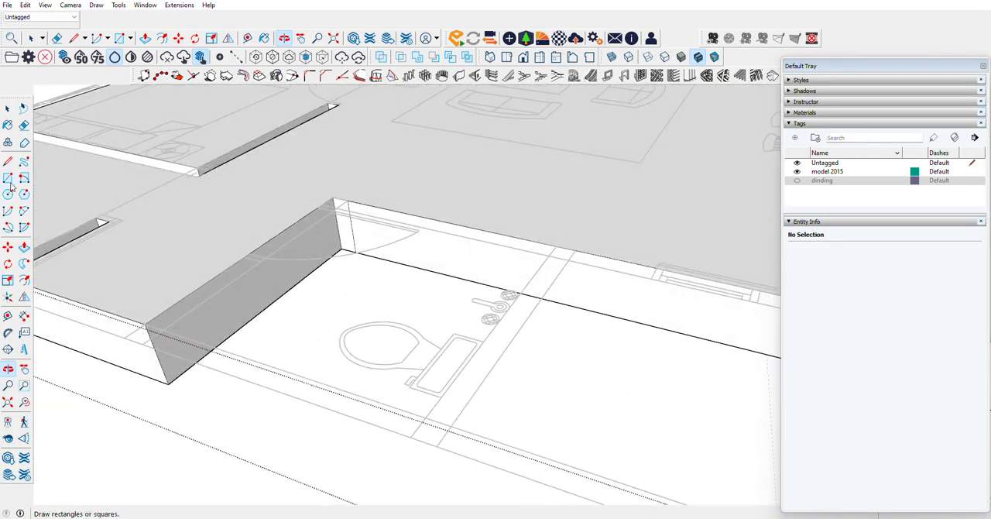
pyautogui.click(7, 161)
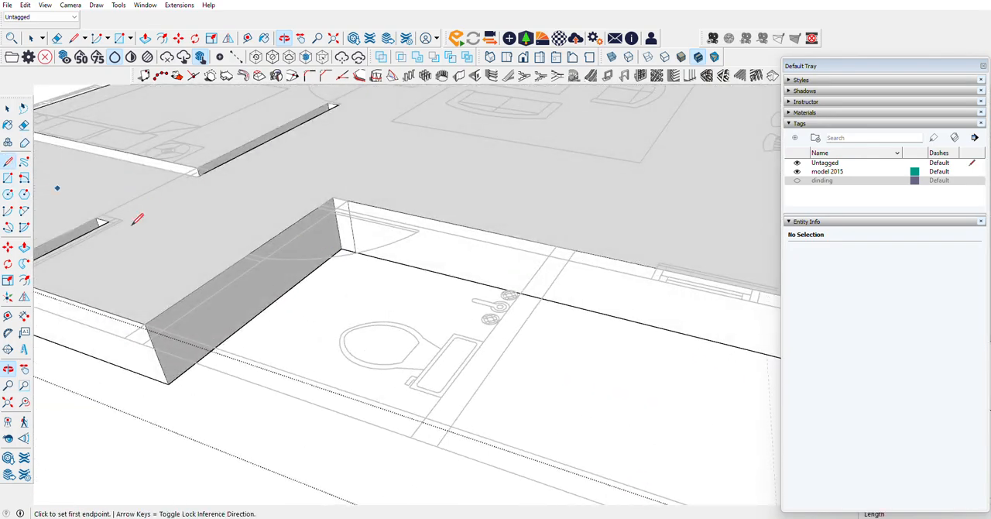
pyautogui.click(555, 245)
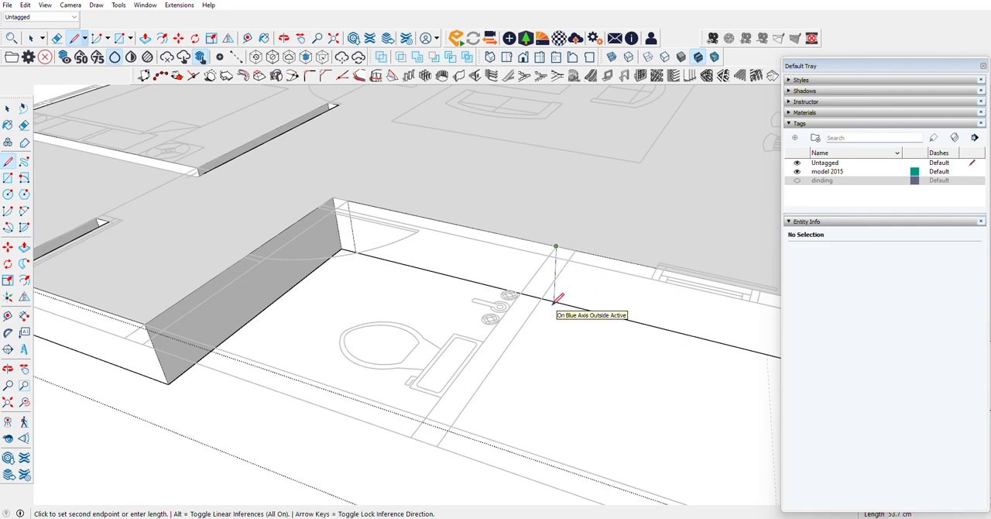
pyautogui.click(554, 300)
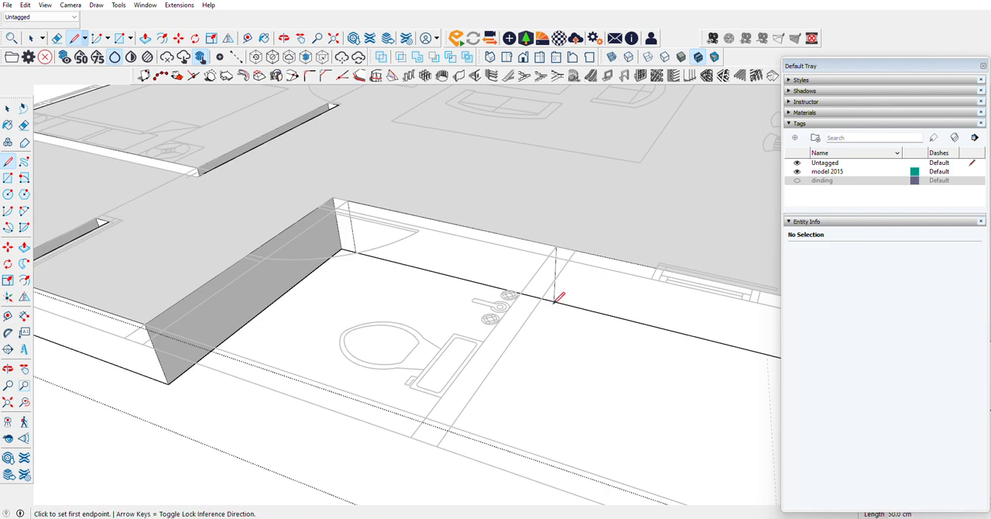
pyautogui.click(574, 251)
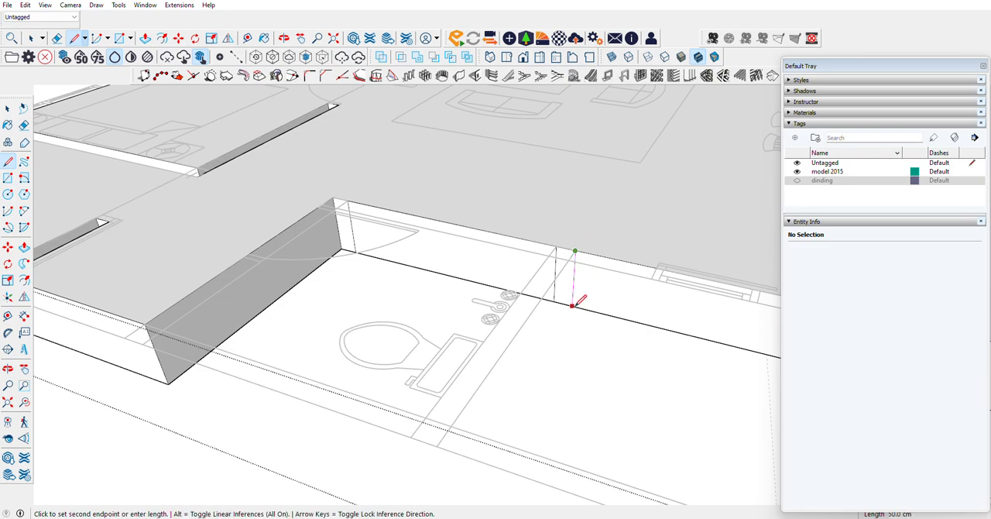
pyautogui.click(572, 304)
pyautogui.press('p')
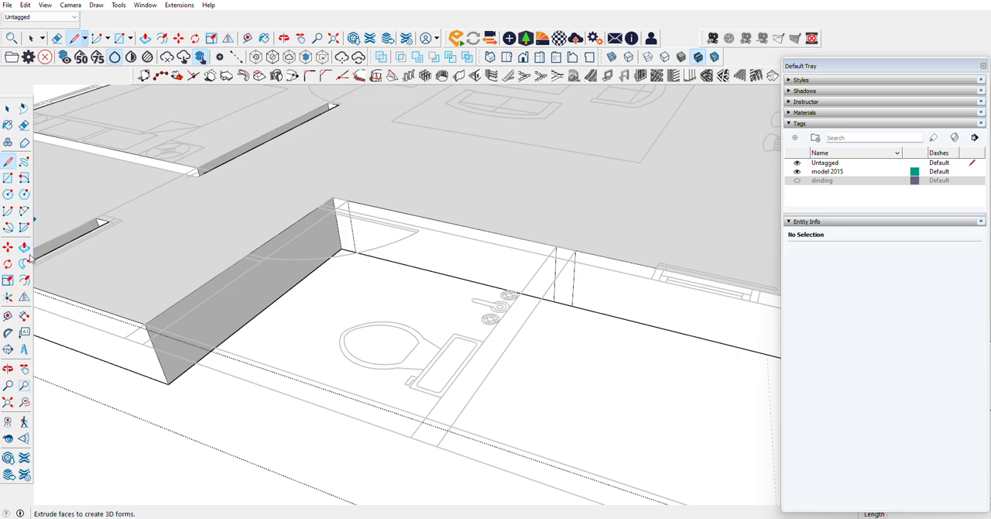
pyautogui.click(440, 254)
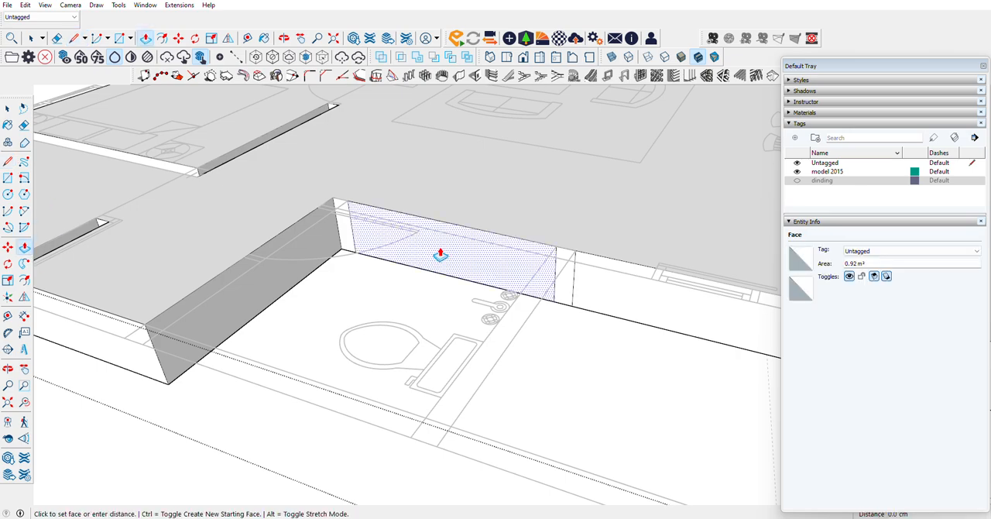
pyautogui.click(440, 254)
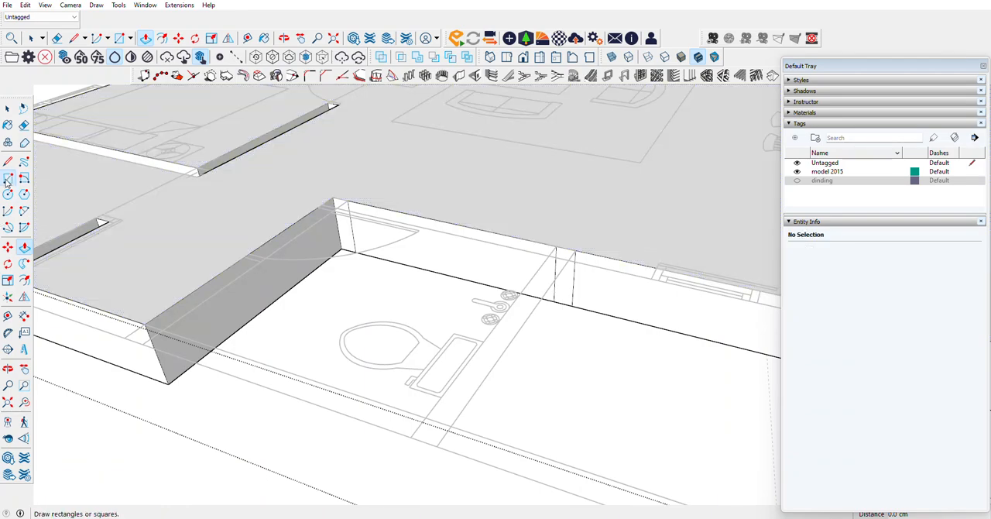
pyautogui.click(120, 38)
pyautogui.scroll(4, 317, 206)
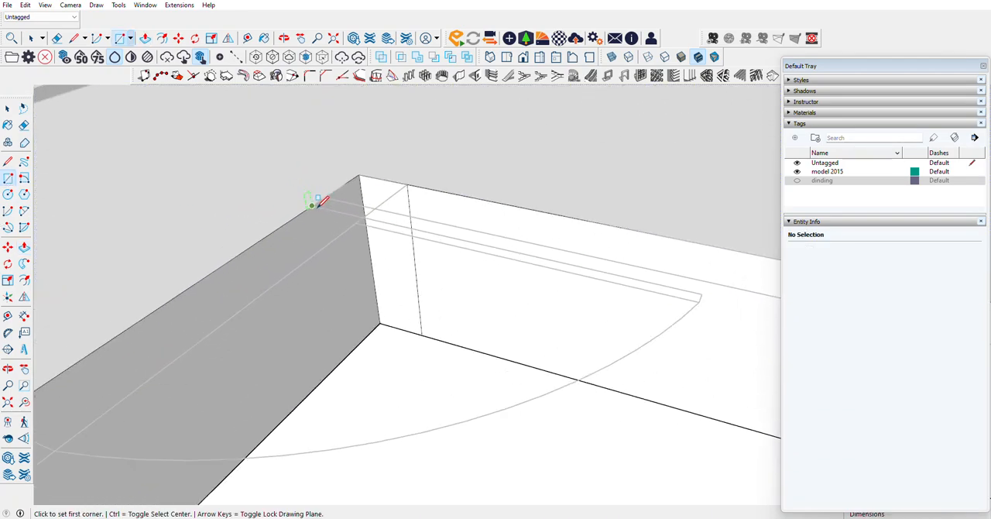
pyautogui.click(324, 194)
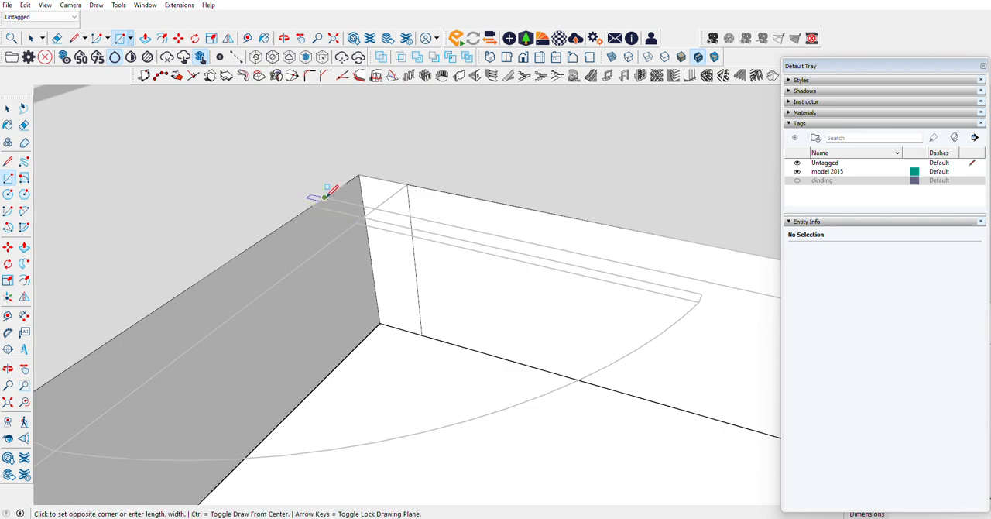
pyautogui.scroll(-2, 325, 196)
# Step: Draw a vertical line down the slab face along the bathroom's door wall at the hinge-side door jamb
pyautogui.click(7, 163)
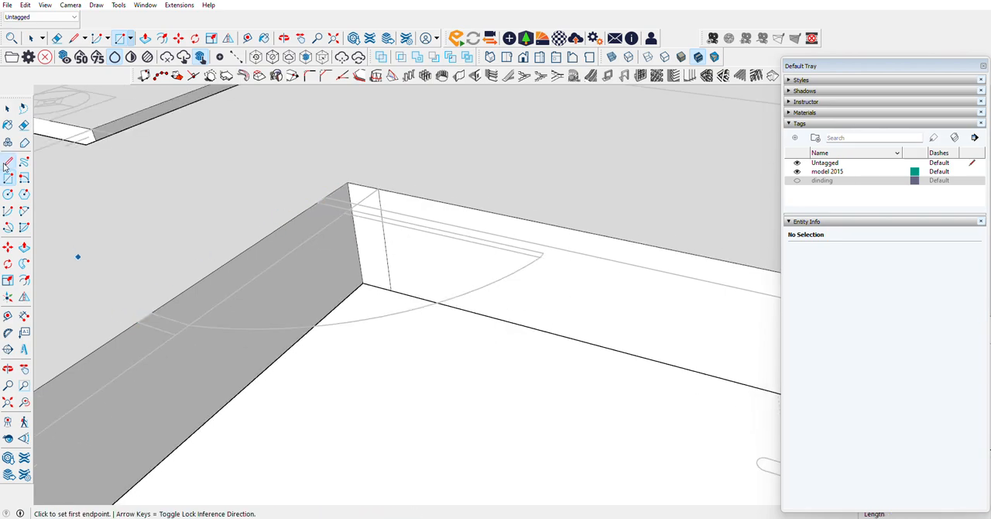
pyautogui.click(324, 198)
pyautogui.click(340, 300)
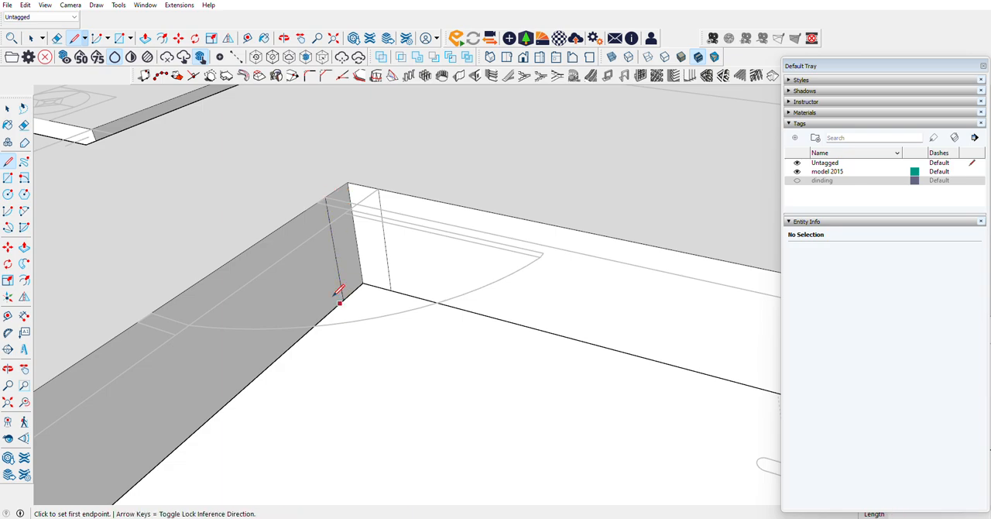
# Step: Draw a 50 cm vertical line at the bathroom door's opposite jamb and pull the doorway face out to the wall's bathroom side
pyautogui.click(138, 321)
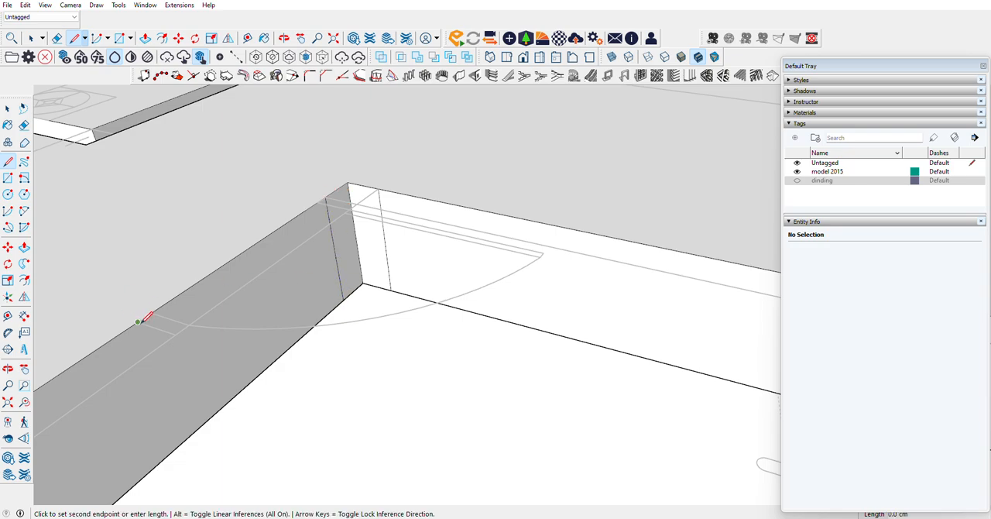
pyautogui.click(184, 439)
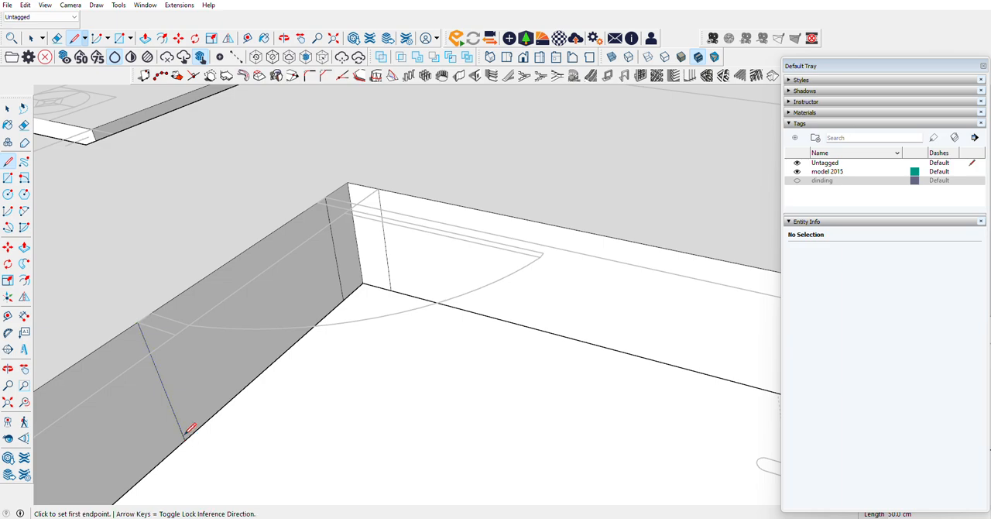
pyautogui.click(24, 247)
pyautogui.click(222, 270)
pyautogui.click(300, 225)
pyautogui.click(318, 220)
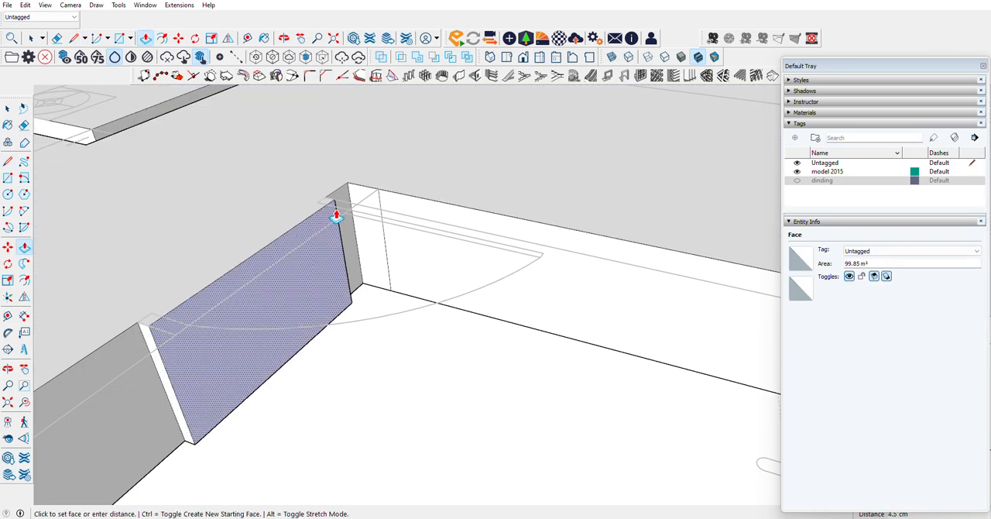
pyautogui.click(353, 211)
# Step: Place a guide 3 cm below the doorway's top edge and draw a line along it across the face
pyautogui.press('l')
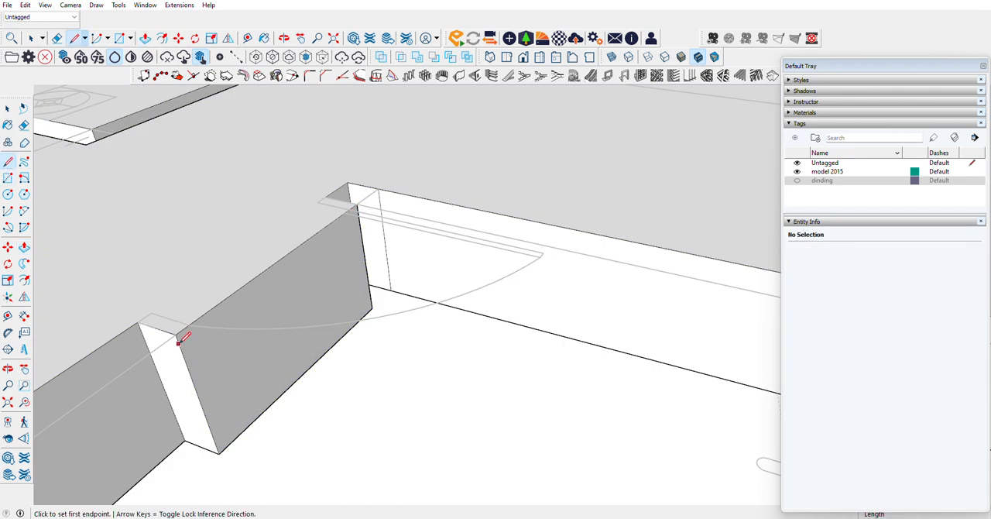
pyautogui.click(7, 316)
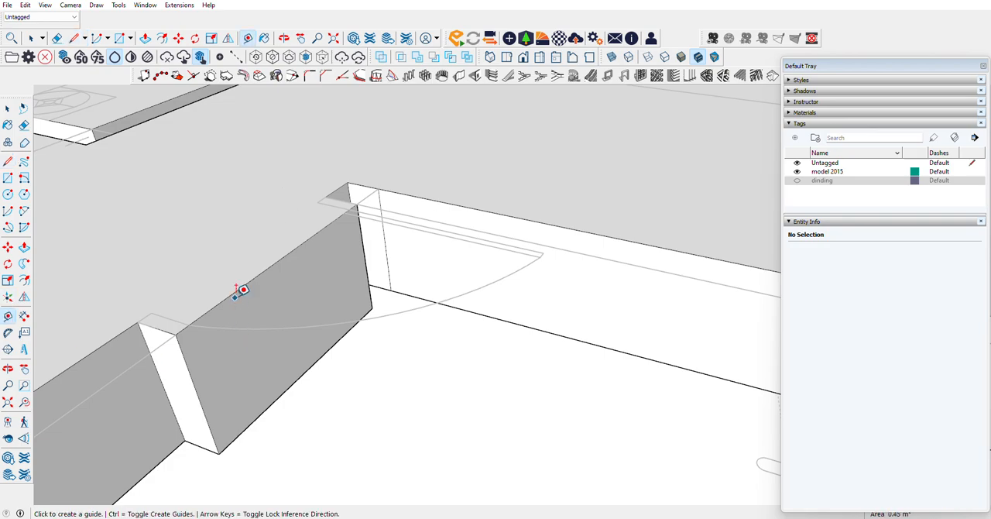
pyautogui.write('3')
pyautogui.click(8, 161)
pyautogui.click(192, 338)
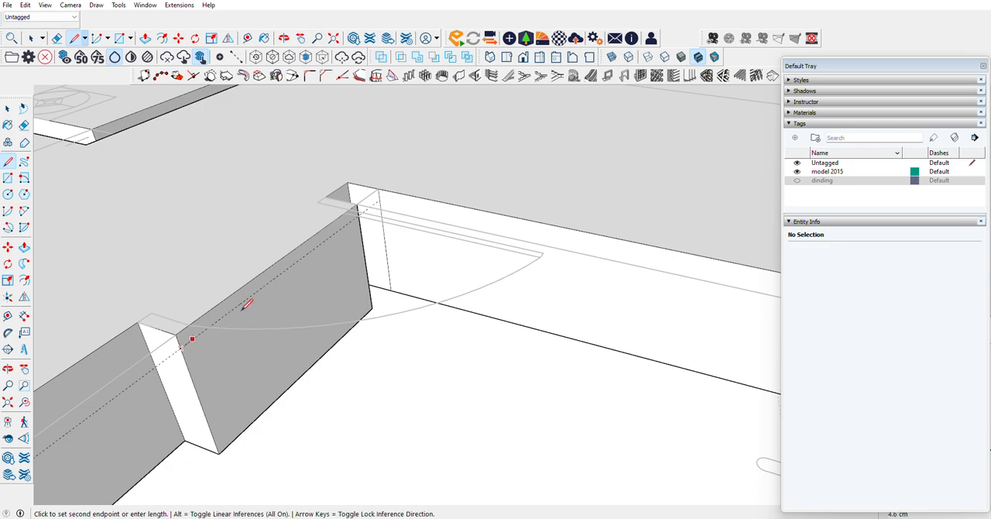
pyautogui.click(359, 214)
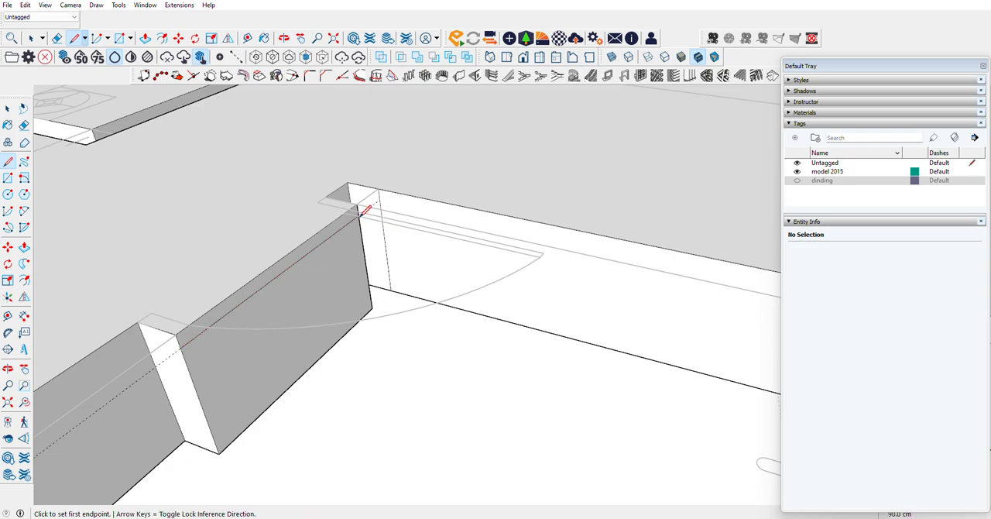
# Step: Pull the doorway face below the new line 185 cm to the wall behind the toilet, forming the lowered bathroom floor
pyautogui.click(24, 247)
pyautogui.click(199, 371)
pyautogui.scroll(-3, 457, 390)
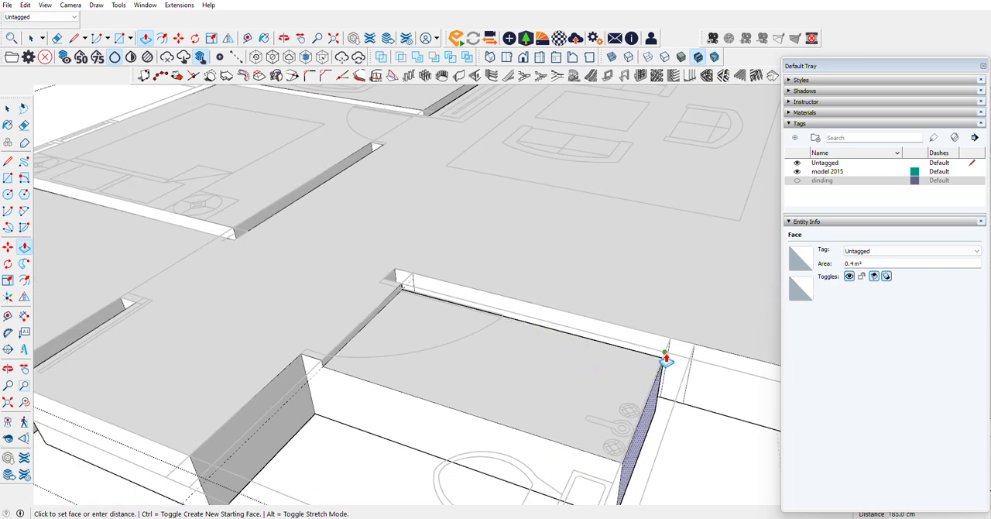
pyautogui.click(666, 360)
# Step: Draw a vertical line down the bathroom slab's side face at the doorway corner and pull that side 87.5 cm to the outer wall line
pyautogui.scroll(3, 343, 377)
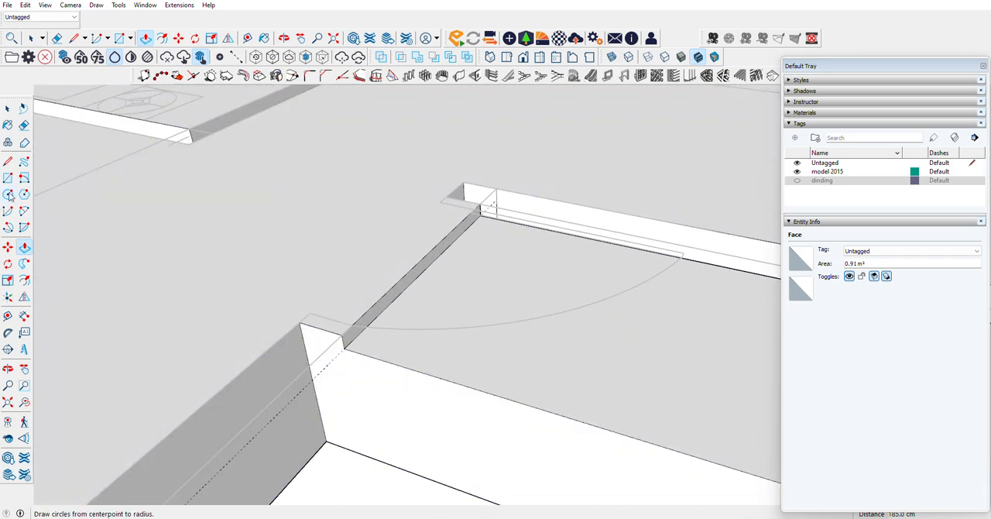
pyautogui.press('l')
pyautogui.click(344, 348)
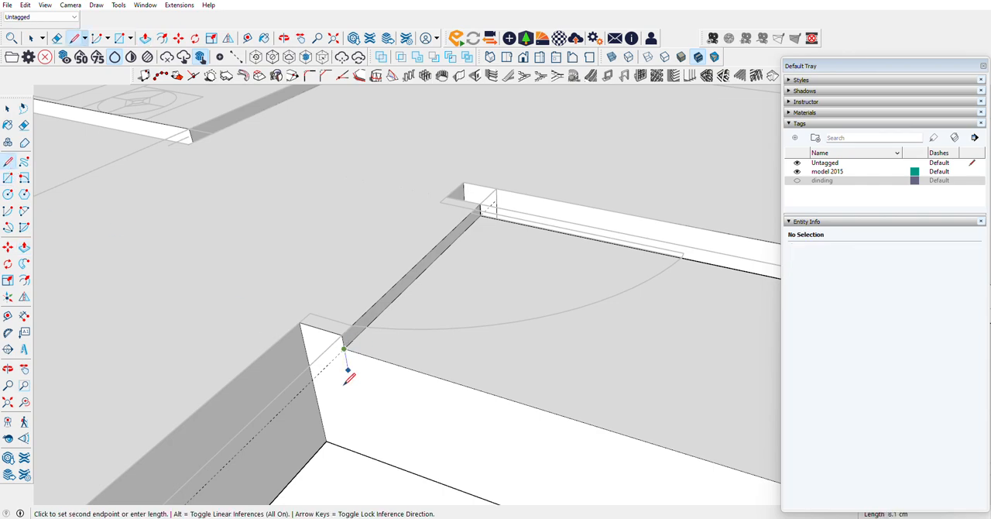
pyautogui.click(364, 453)
pyautogui.scroll(-3, 361, 403)
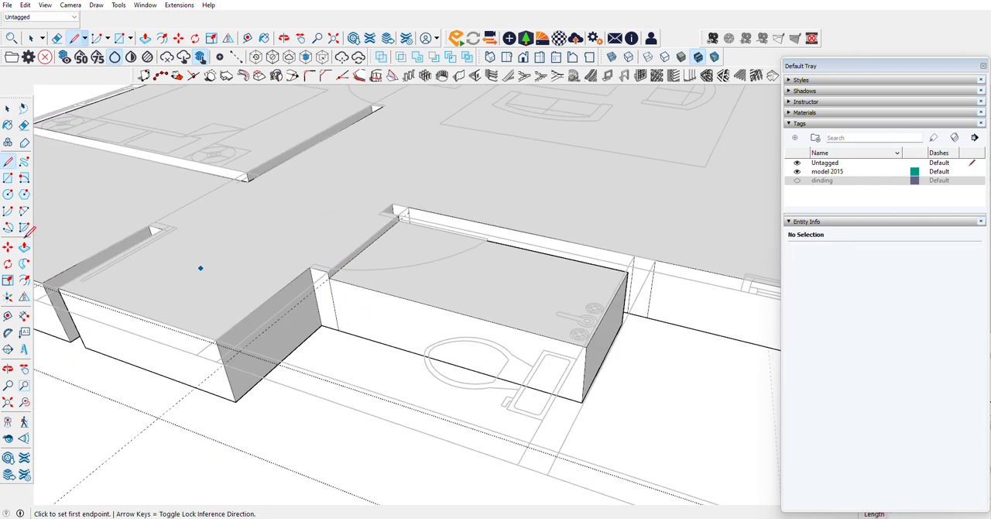
pyautogui.press('p')
pyautogui.click(354, 310)
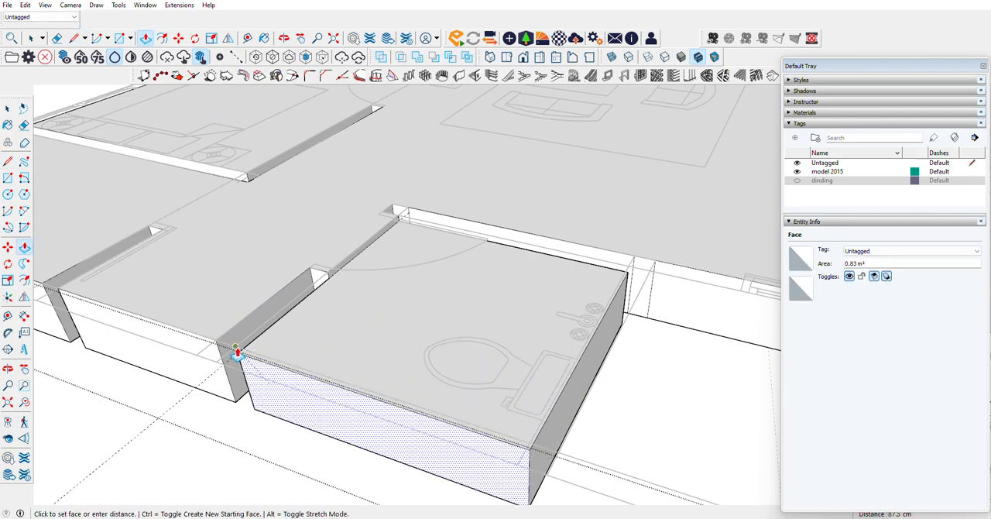
pyautogui.click(237, 350)
# Step: Draw a 50 cm vertical line on the slab's side face at the window frame edge nearest the bathroom
pyautogui.scroll(-2, 237, 348)
pyautogui.scroll(2, 527, 250)
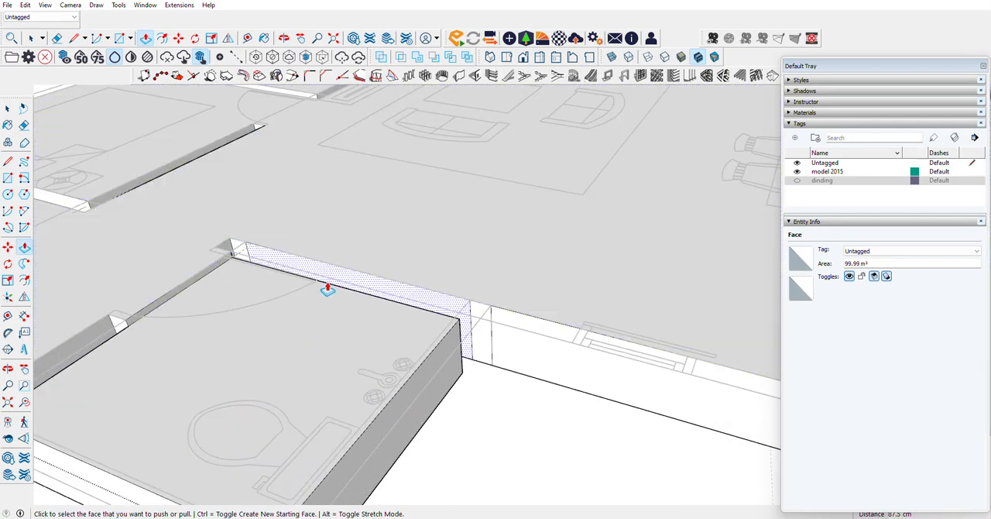
pyautogui.scroll(-3, 364, 218)
pyautogui.scroll(2, 402, 311)
pyautogui.scroll(-2, 398, 152)
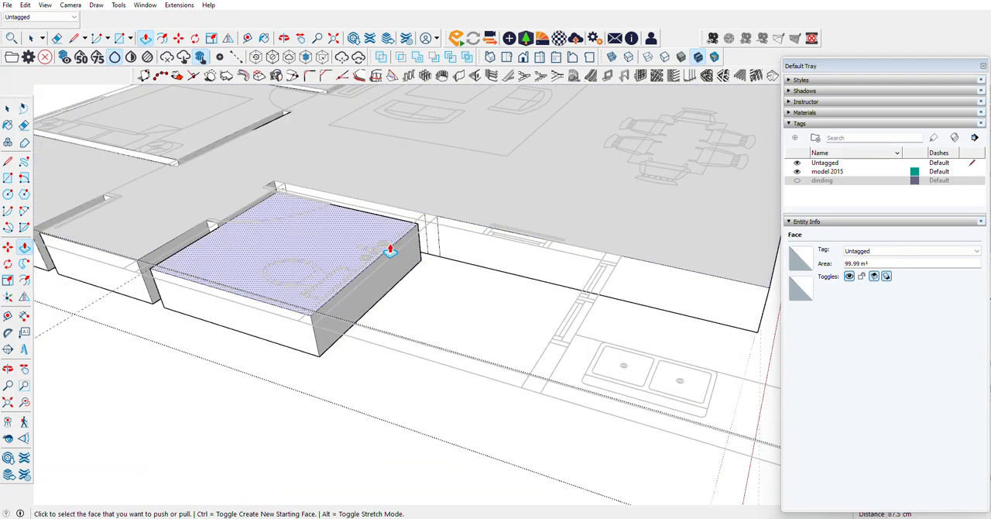
pyautogui.scroll(2, 501, 224)
pyautogui.scroll(-2, 286, 224)
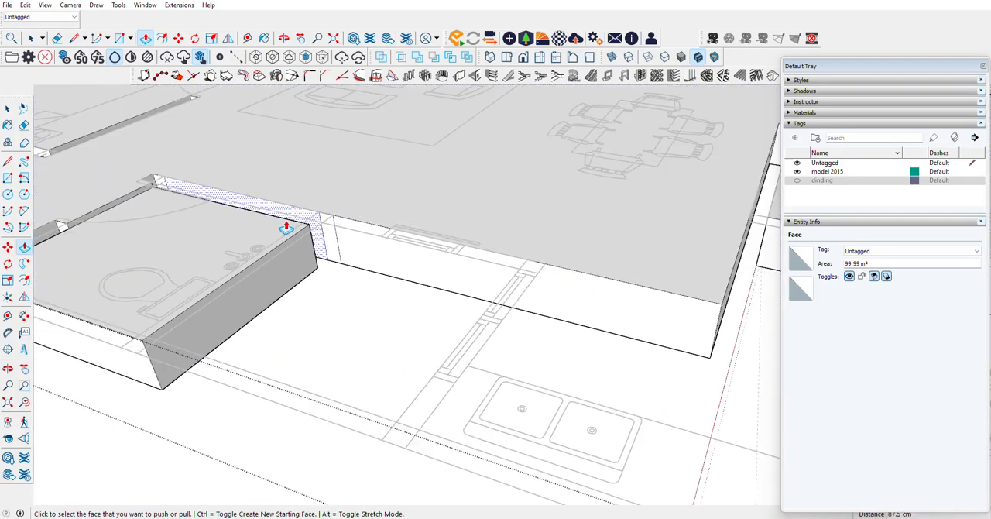
pyautogui.scroll(2, 589, 291)
pyautogui.scroll(3, 174, 203)
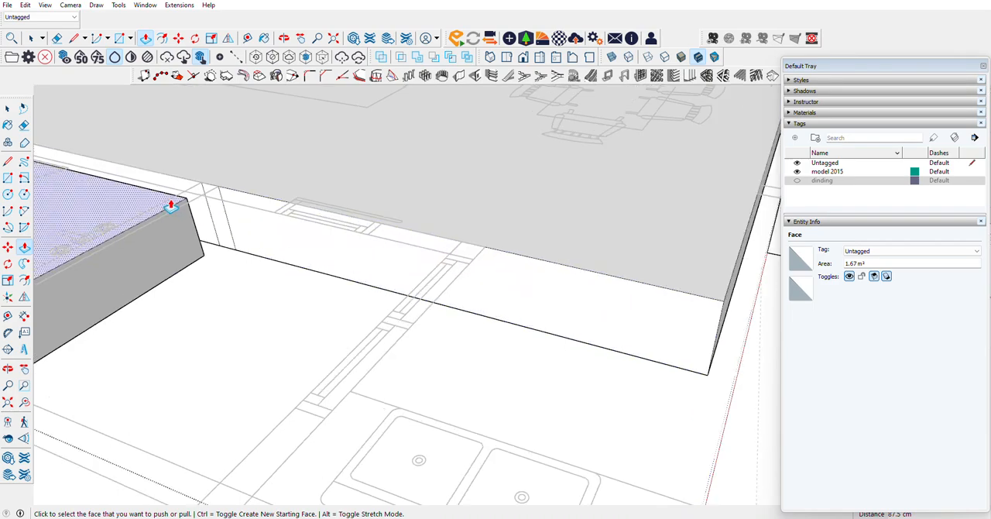
pyautogui.click(8, 160)
pyautogui.click(399, 212)
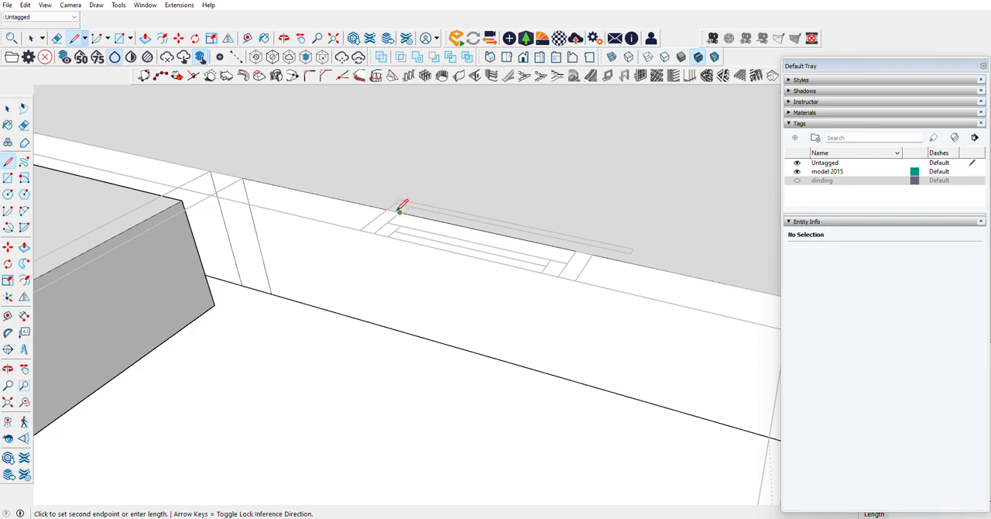
pyautogui.click(412, 334)
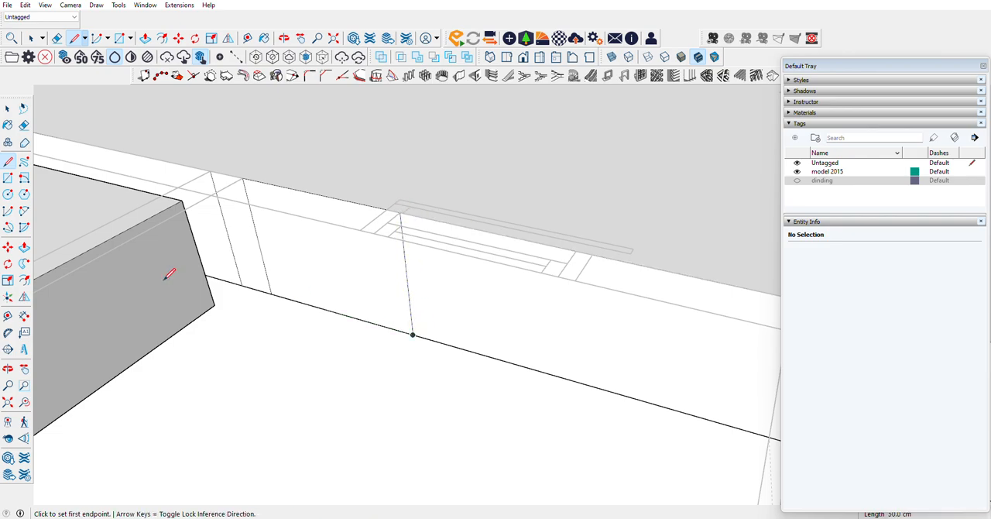
# Step: Pull the face between the bathroom wall and the window out to the outer face of the wall
pyautogui.click(24, 246)
pyautogui.click(289, 209)
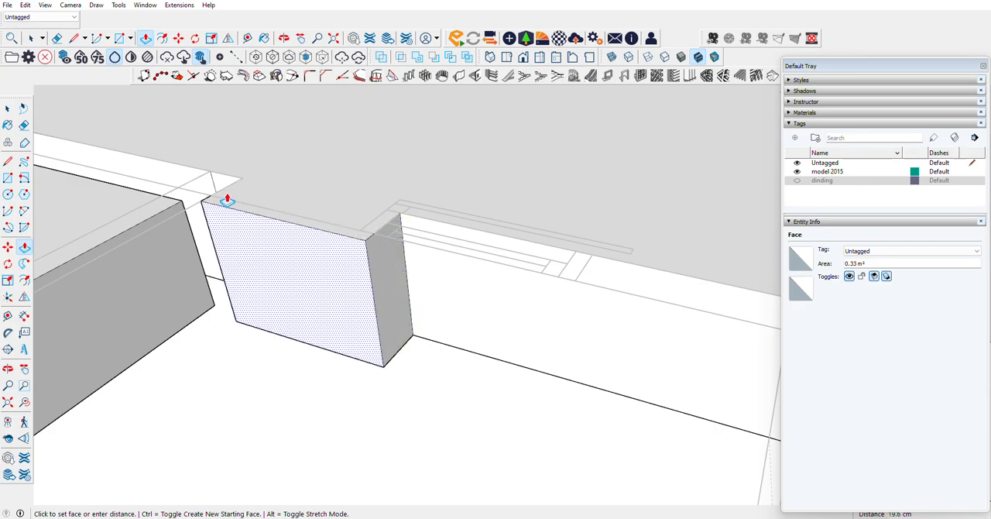
pyautogui.click(232, 201)
# Step: Draw a 50 cm vertical line where the kitchen's window wall meets the slab and pull the sink-side face 192.5 cm to the outer wall line
pyautogui.moveTo(268, 199)
pyautogui.mouseDown(button='middle')
pyautogui.moveTo(405, 210)
pyautogui.moveTo(646, 259)
pyautogui.moveTo(431, 239)
pyautogui.mouseUp(button='middle')
pyautogui.press('l')
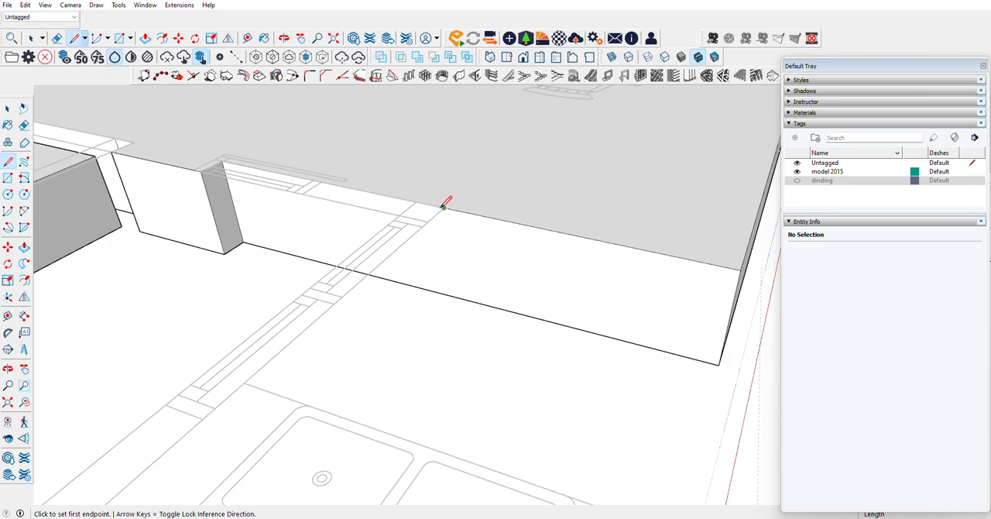
pyautogui.click(444, 207)
pyautogui.click(448, 292)
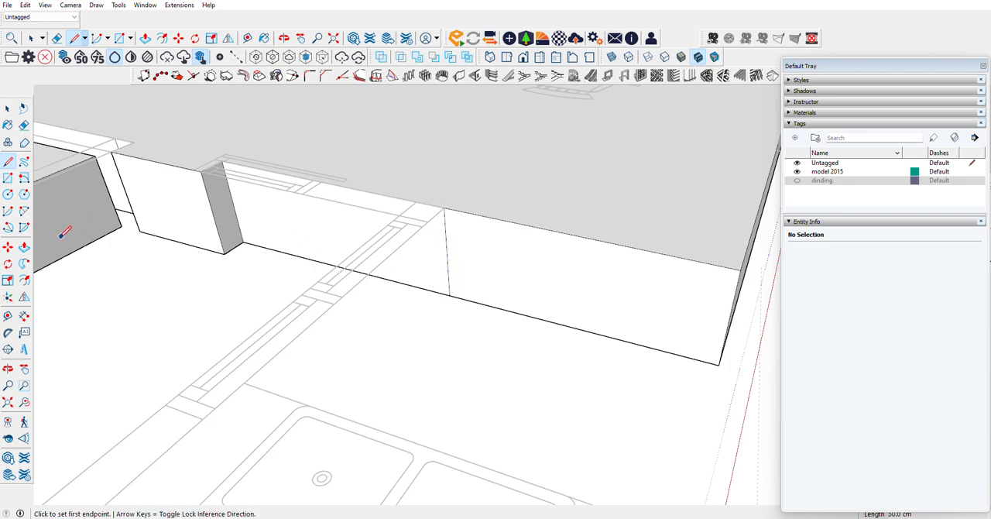
pyautogui.press('p')
pyautogui.click(493, 308)
pyautogui.scroll(-3, 464, 283)
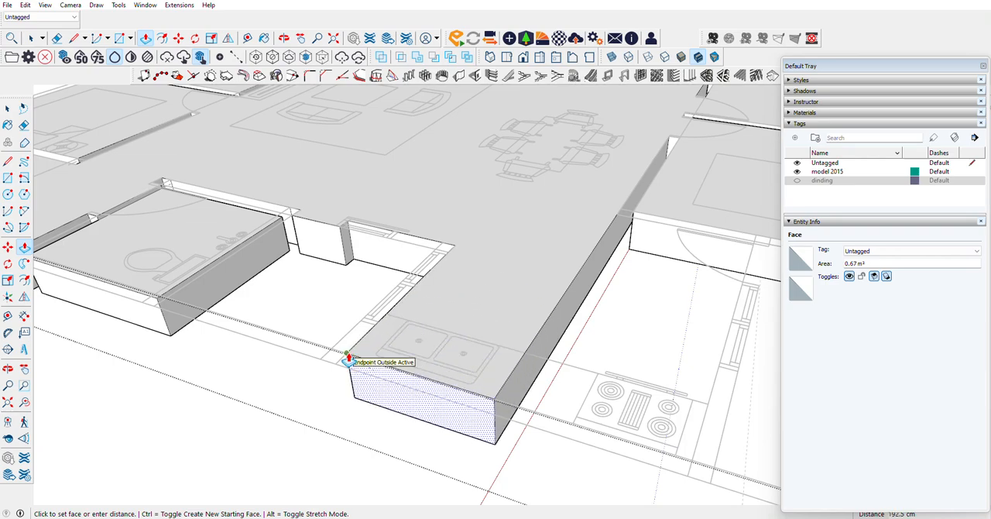
pyautogui.click(348, 360)
# Step: Draw a 50 cm vertical line on the kitchen slab's long side at the bedroom wall and pull that side face out 150 cm
pyautogui.scroll(5, 700, 234)
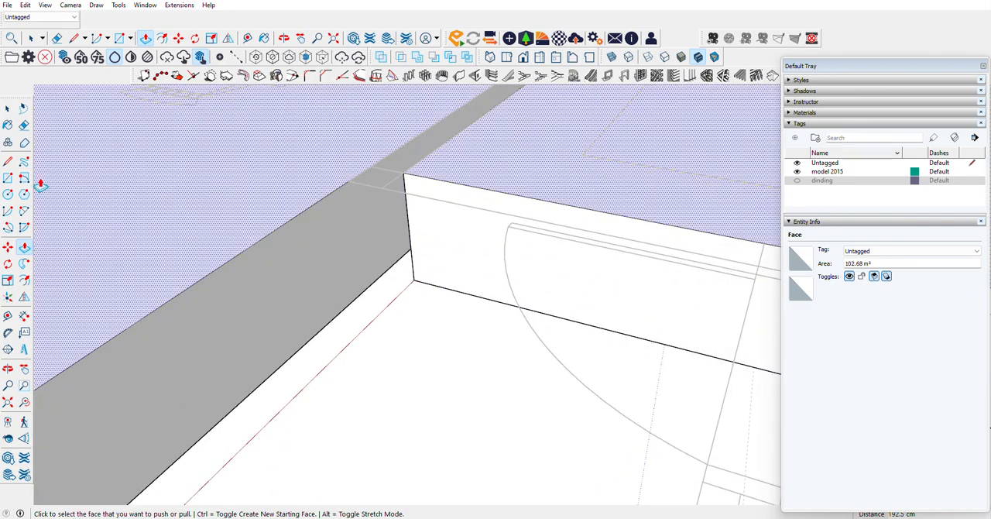
pyautogui.click(8, 161)
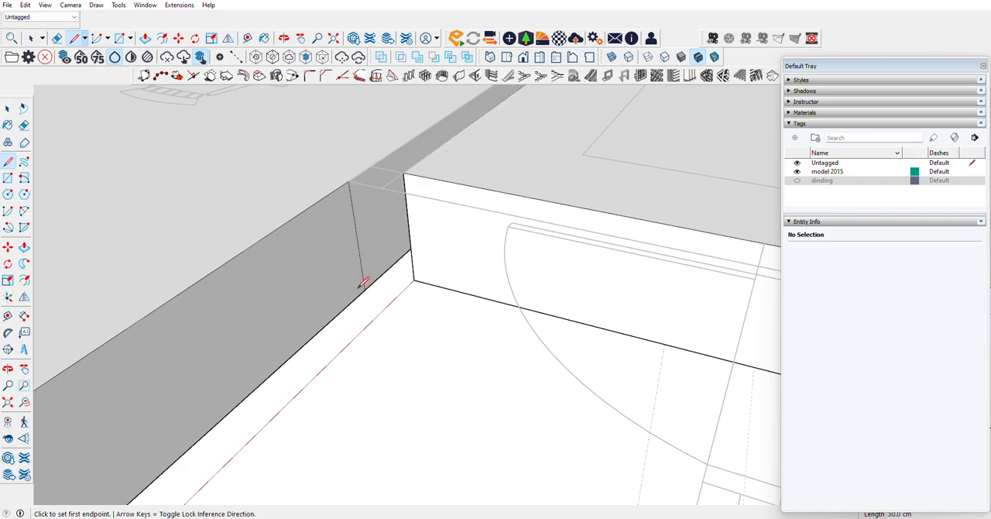
pyautogui.click(24, 247)
pyautogui.click(414, 255)
pyautogui.scroll(-5, 418, 258)
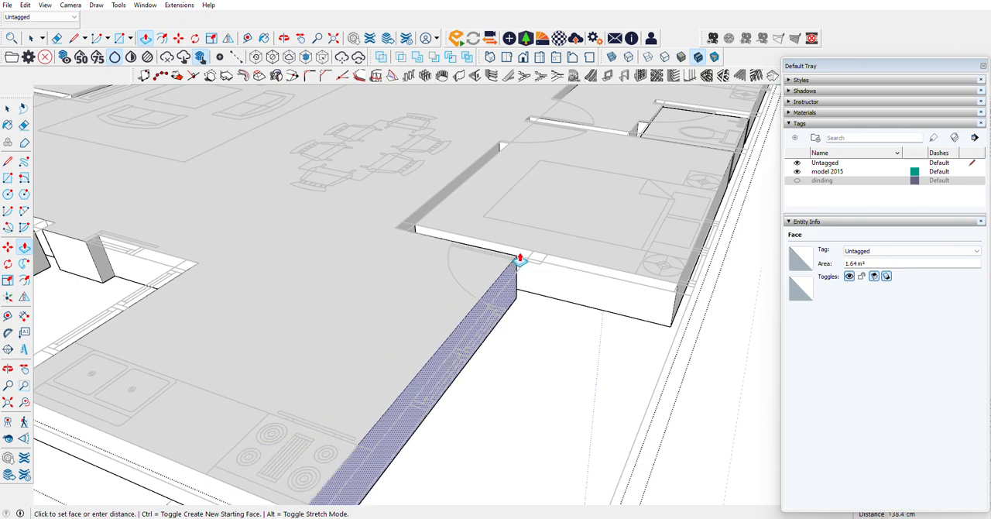
pyautogui.click(525, 264)
# Step: Draw a vertical line at the kitchen door's jamb beside the window and pull the doorway face out 15 cm
pyautogui.scroll(5, 546, 265)
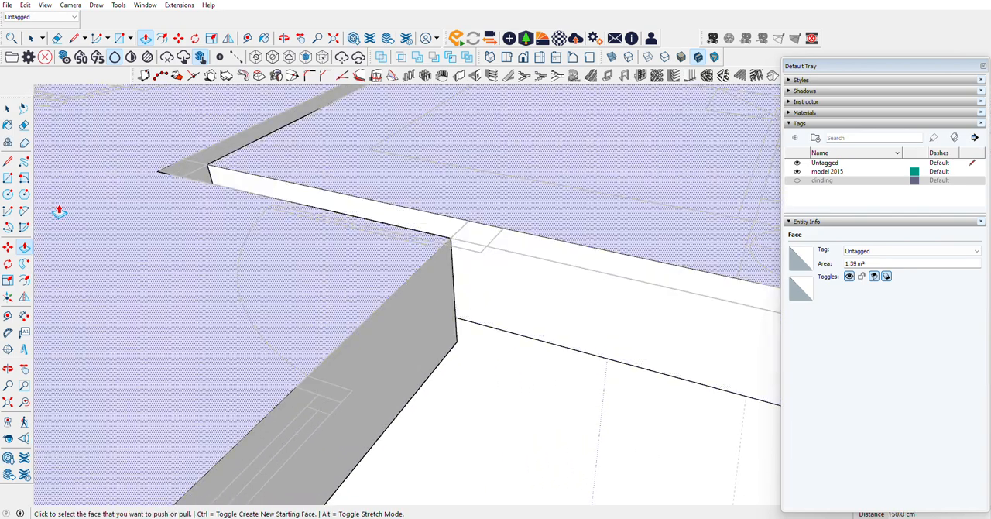
pyautogui.click(7, 160)
pyautogui.click(449, 239)
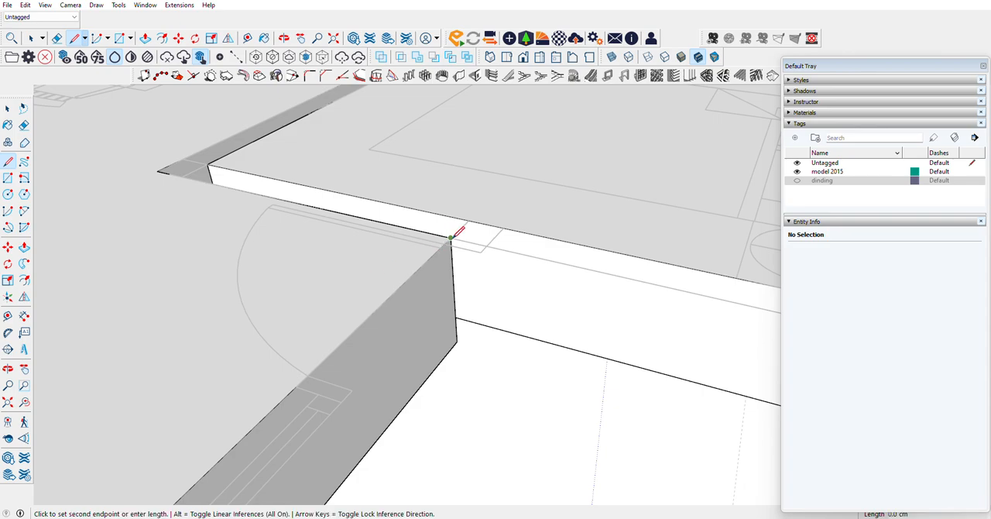
pyautogui.click(298, 384)
pyautogui.scroll(-2, 325, 350)
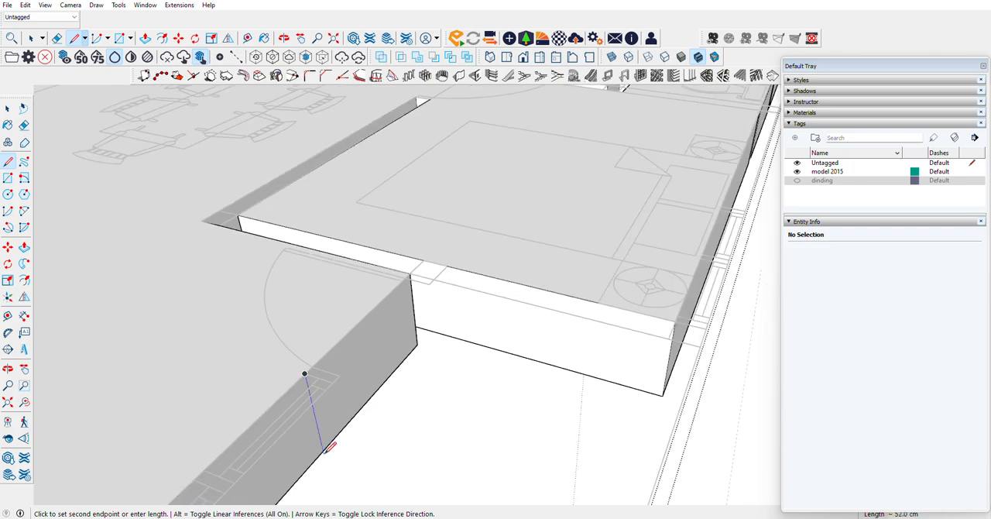
pyautogui.click(24, 247)
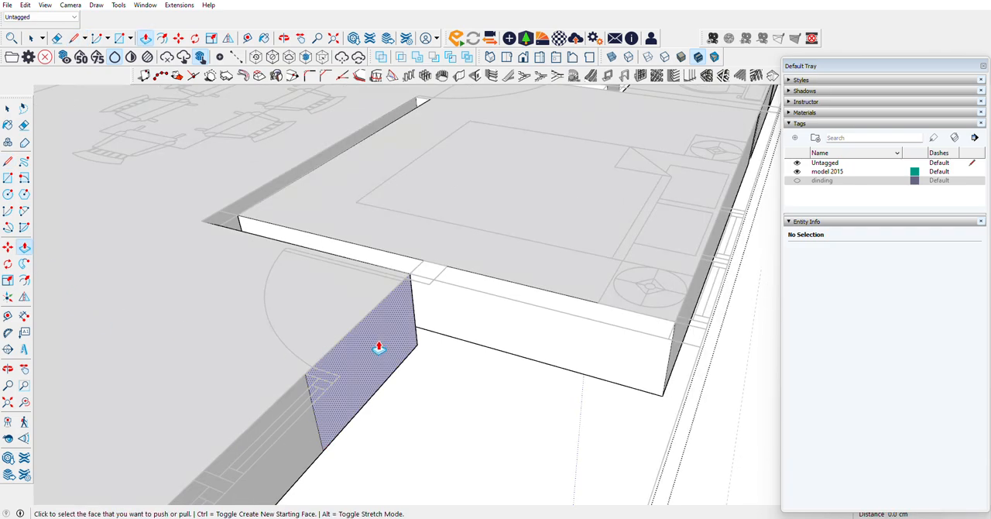
pyautogui.click(378, 339)
# Step: Select the top front edge of the slab projection below the double entrance door
pyautogui.scroll(-6, 432, 283)
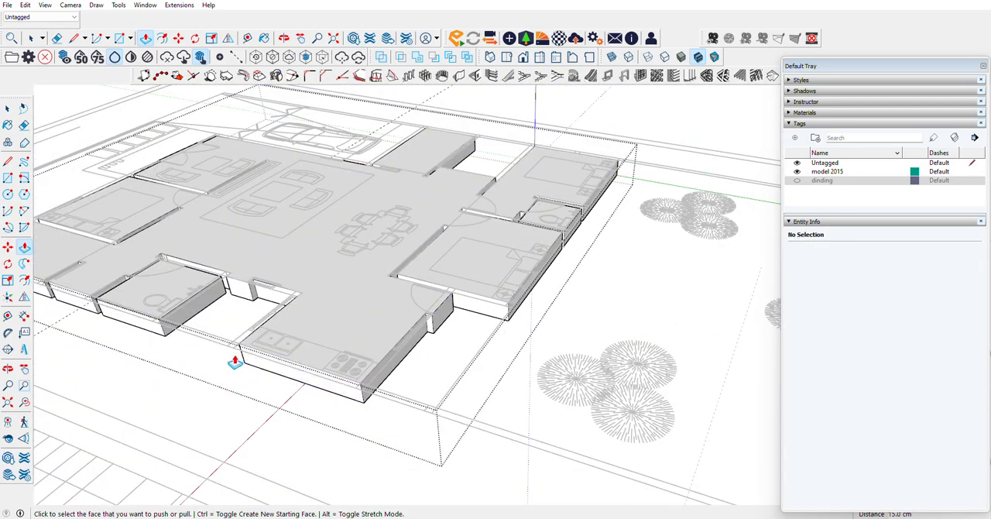
pyautogui.scroll(6, 236, 340)
pyautogui.scroll(-7, 526, 399)
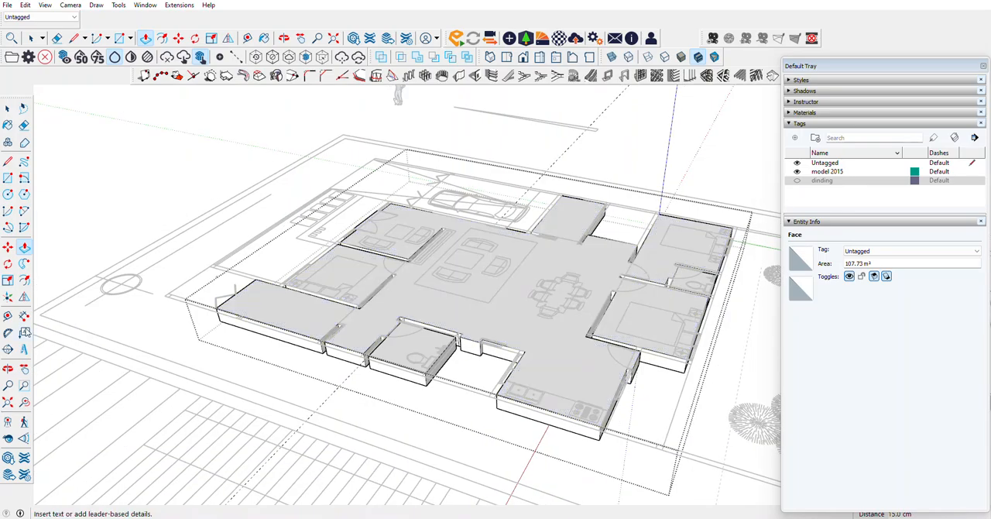
pyautogui.click(7, 370)
pyautogui.moveTo(341, 298); pyautogui.dragTo(728, 205)
pyautogui.scroll(6, 528, 337)
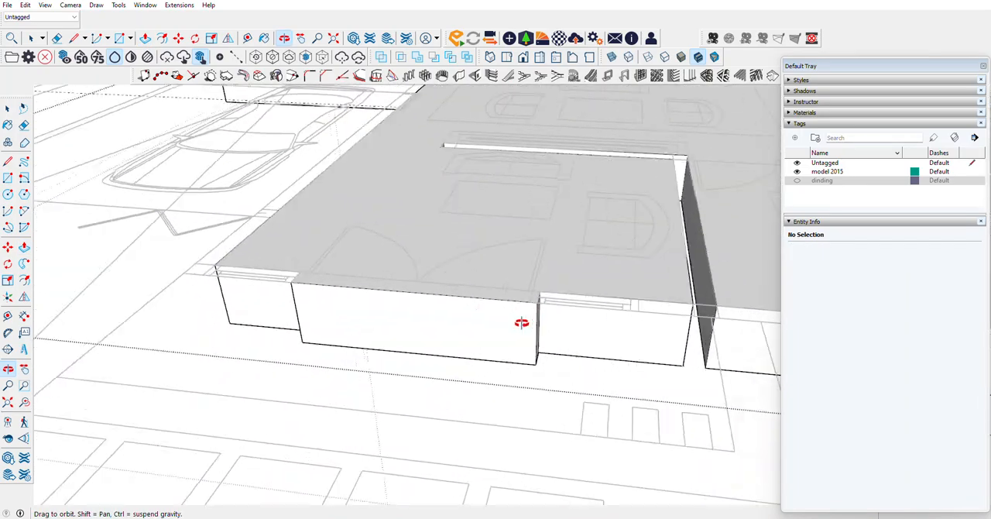
pyautogui.moveTo(521, 322); pyautogui.dragTo(394, 302)
pyautogui.click(8, 109)
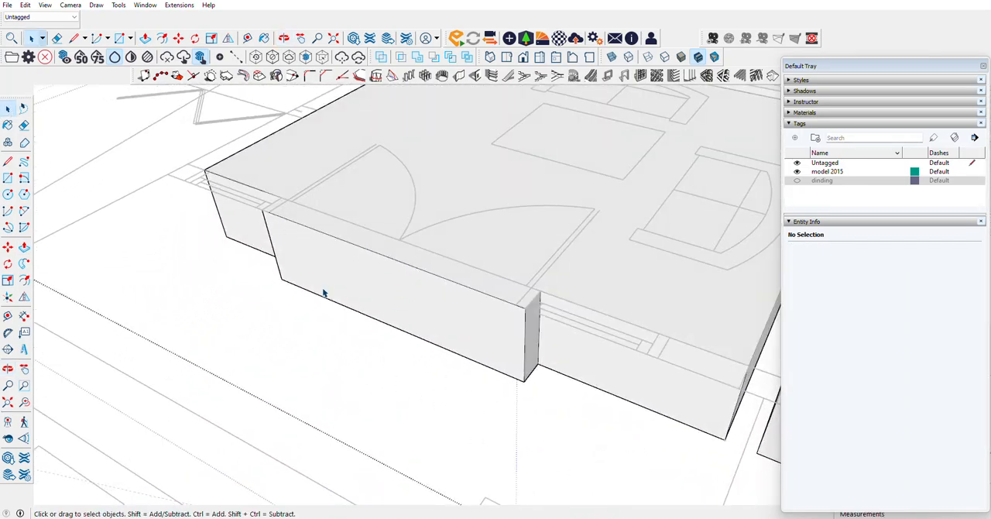
pyautogui.click(332, 277)
pyautogui.scroll(5, 332, 278)
pyautogui.click(294, 228)
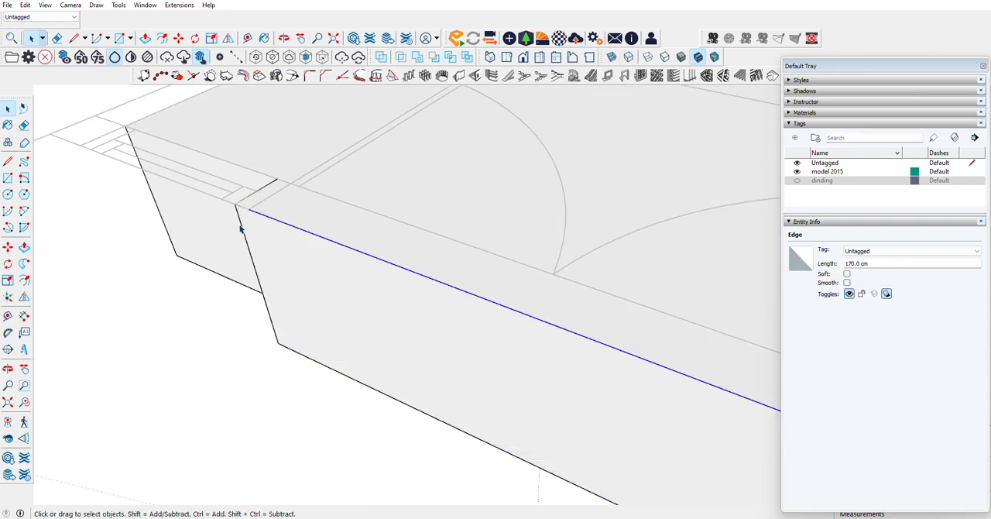
pyautogui.click(7, 248)
pyautogui.press('ctrl')
pyautogui.click(236, 207)
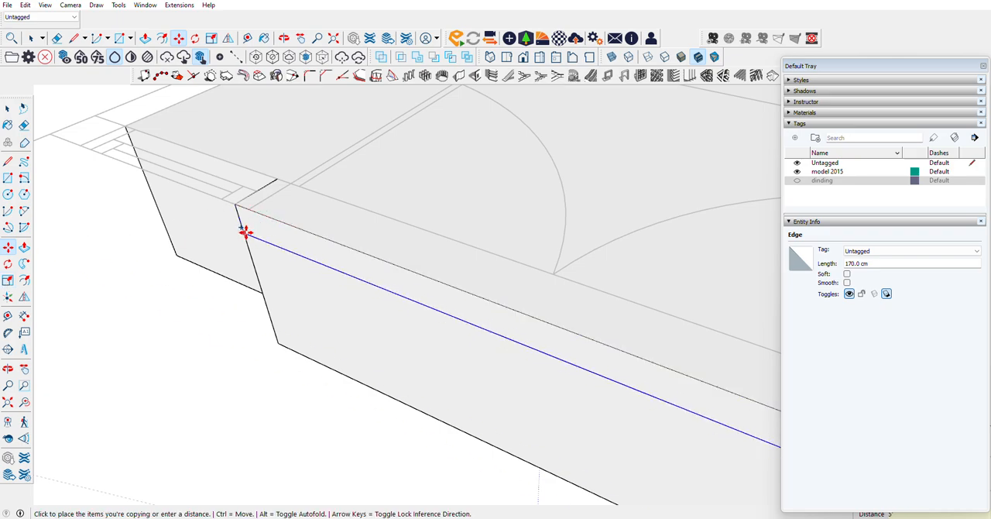
pyautogui.press('Escape')
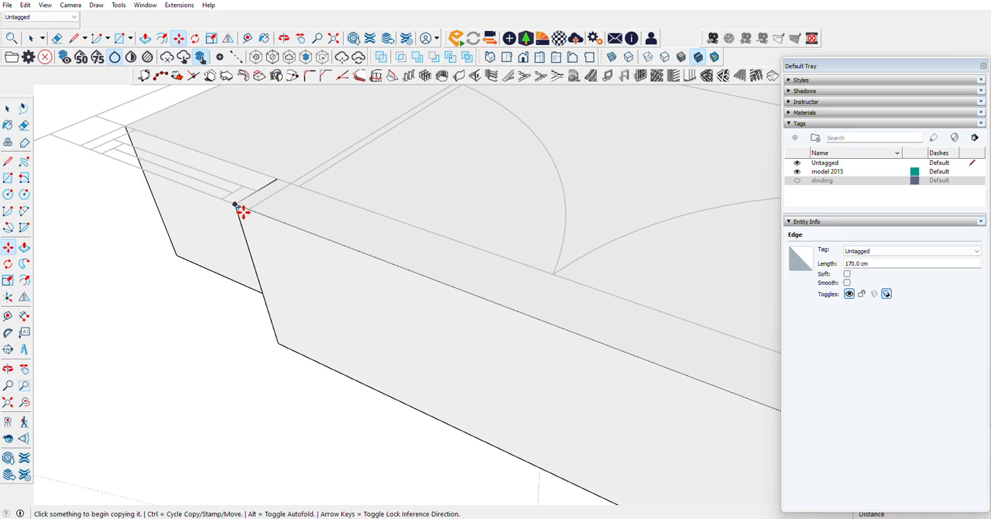
pyautogui.press('space')
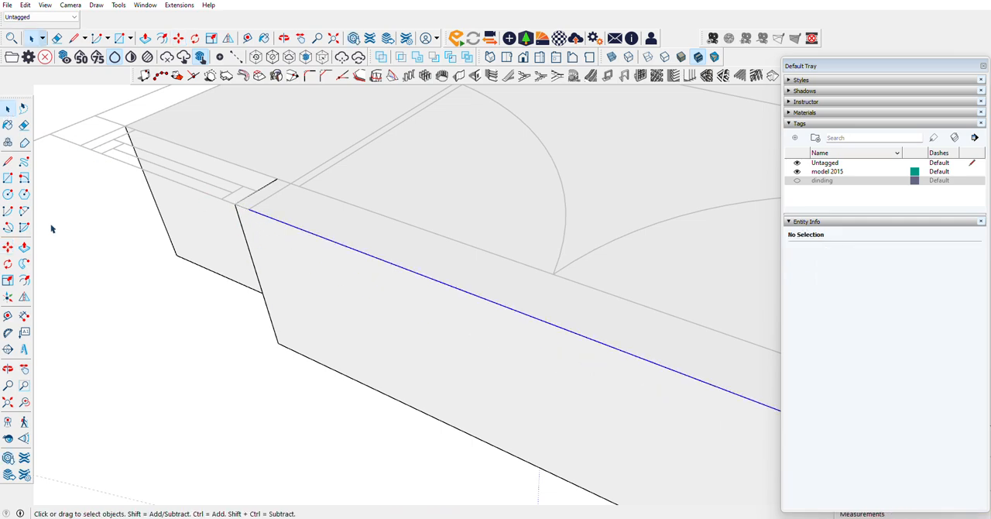
# Step: Copy the selected top front edge at the entrance door 5 cm straight down the front face
pyautogui.click(8, 247)
pyautogui.scroll(1, 250, 209)
pyautogui.click(248, 209)
pyautogui.press('ctrl')
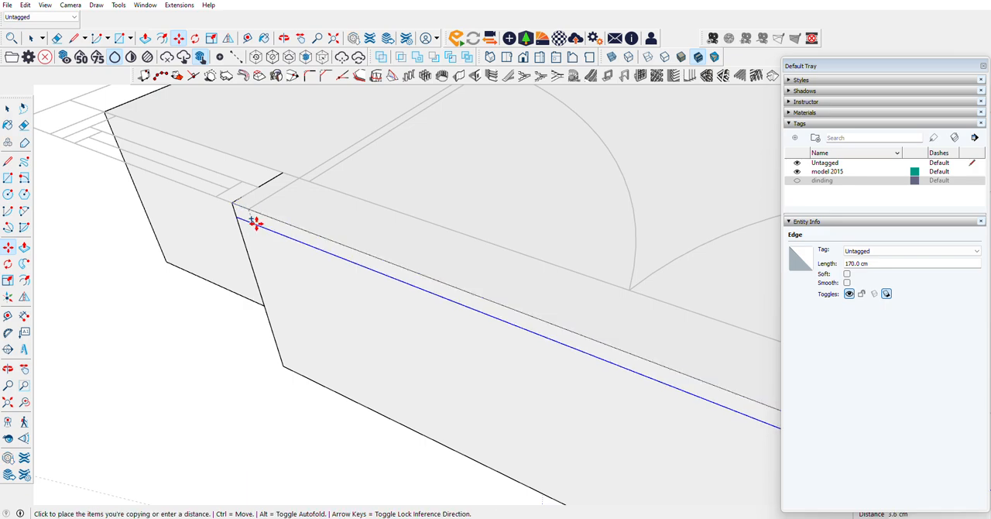
pyautogui.scroll(-1, 264, 229)
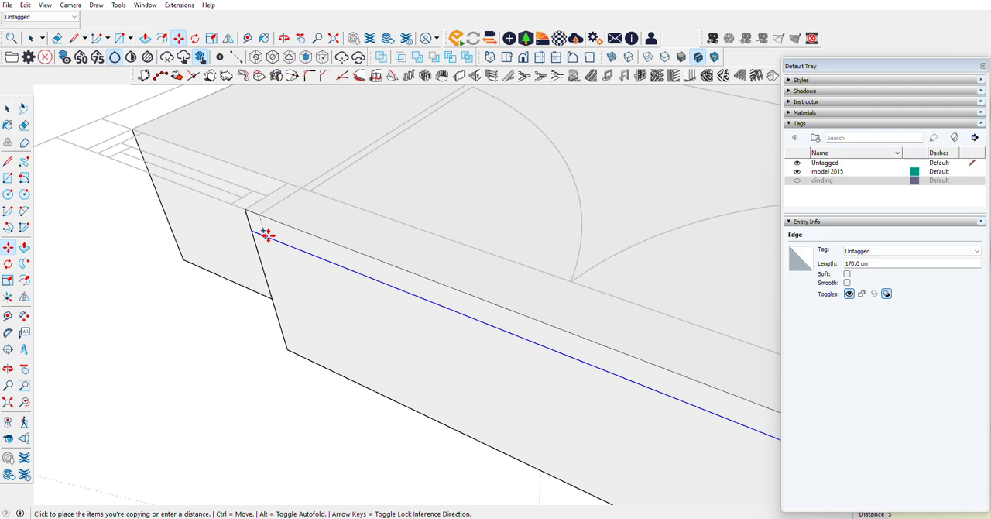
pyautogui.click(263, 257)
# Step: Pull the front face below the copied line out 120 cm to form the entrance porch
pyautogui.press('p')
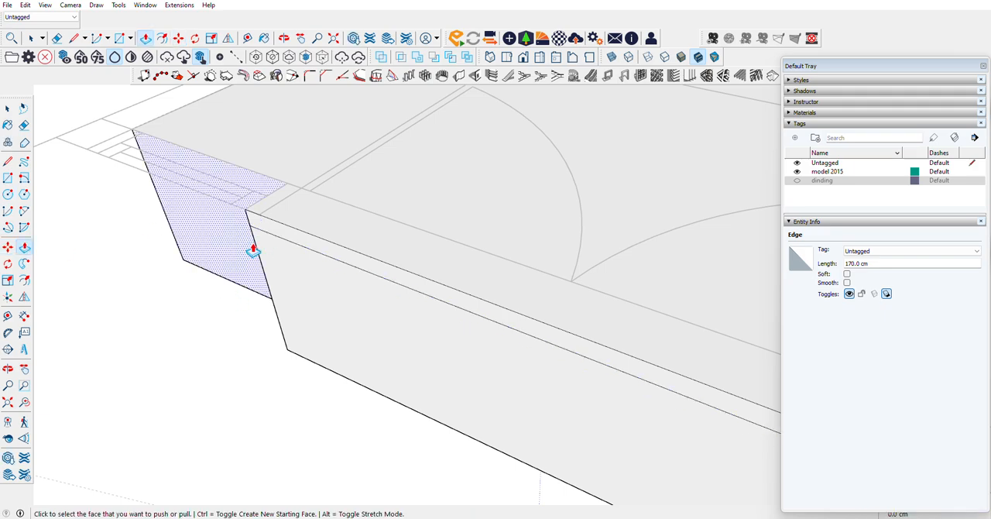
pyautogui.click(297, 259)
pyautogui.scroll(-8, 256, 314)
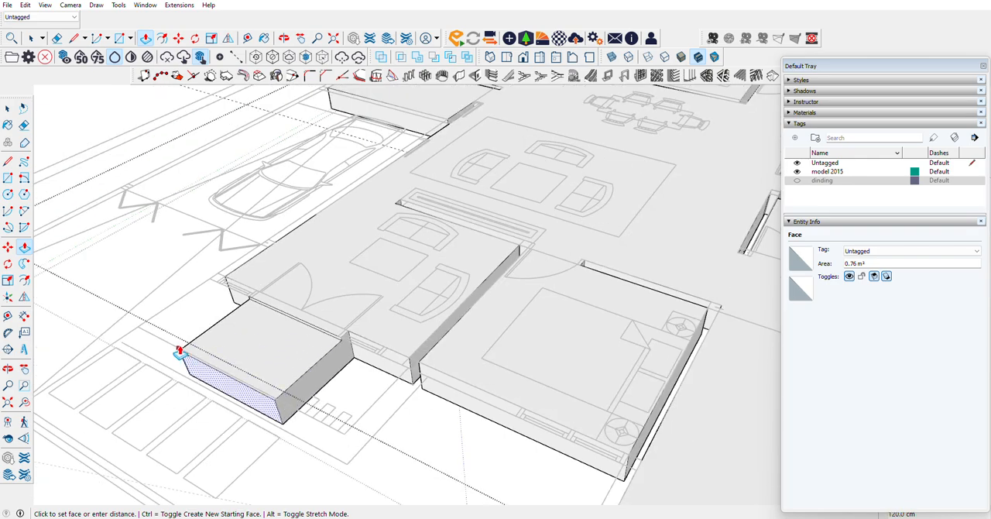
pyautogui.click(172, 352)
# Step: Draw a 45 cm vertical line at the porch's inner corner on the bedroom side and pull that side face out about 110 cm
pyautogui.scroll(8, 310, 377)
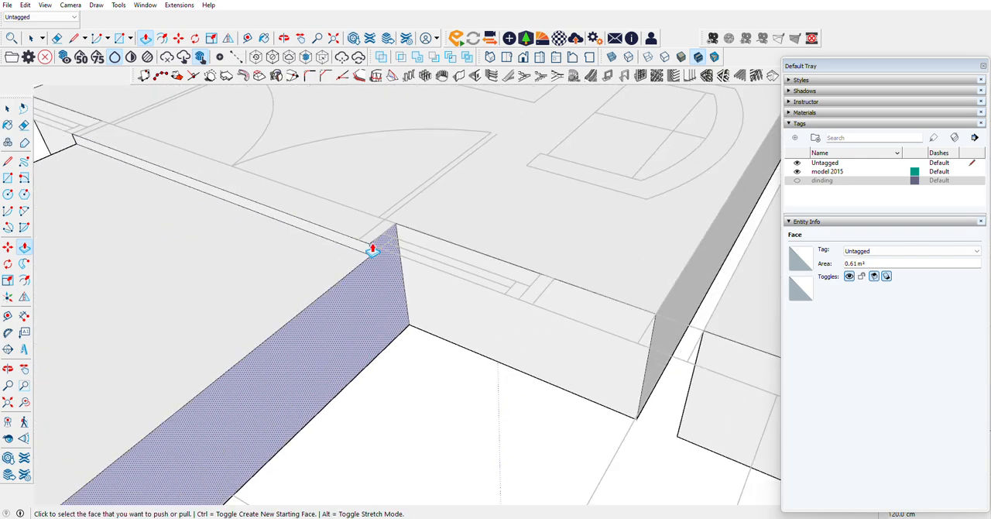
pyautogui.click(8, 161)
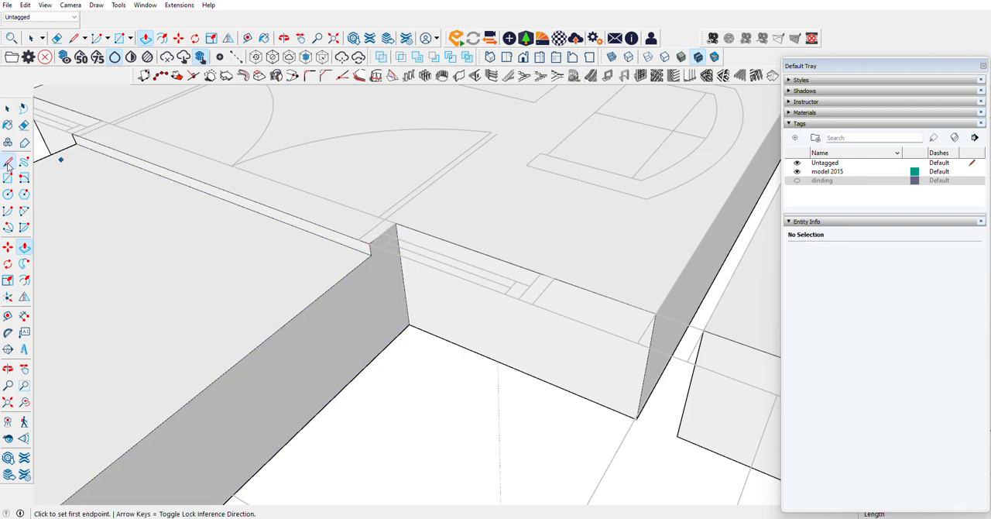
pyautogui.click(371, 255)
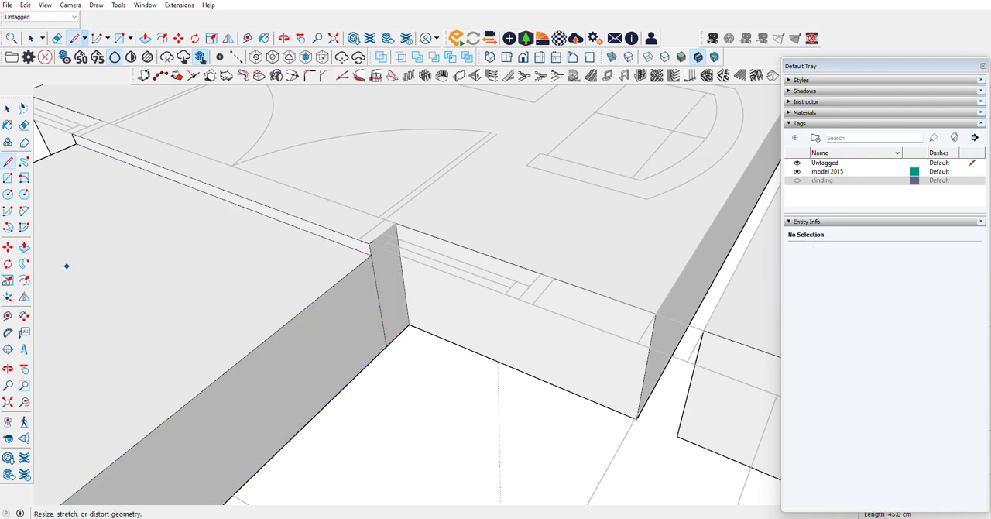
pyautogui.click(23, 248)
pyautogui.click(338, 299)
pyautogui.scroll(-3, 495, 325)
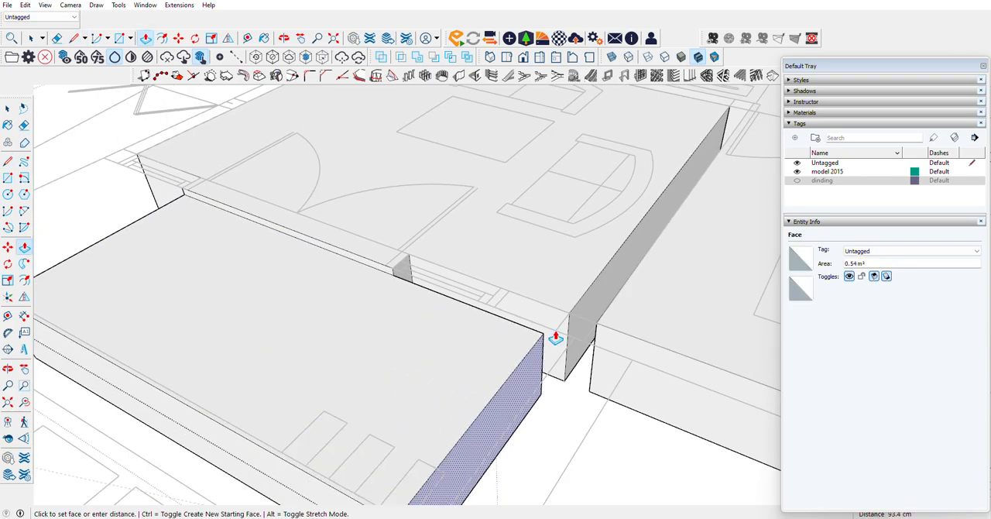
pyautogui.click(570, 346)
pyautogui.scroll(-5, 657, 267)
# Step: Draw a vertical line at the porch's inner corner on the carport side and pull that side face out about 80 cm
pyautogui.scroll(7, 354, 256)
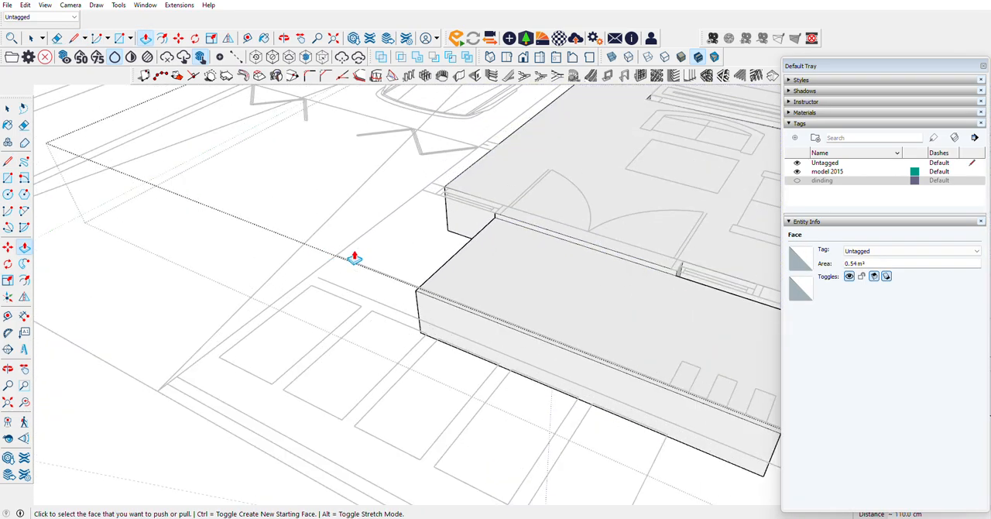
pyautogui.click(7, 370)
pyautogui.moveTo(503, 263); pyautogui.dragTo(718, 214)
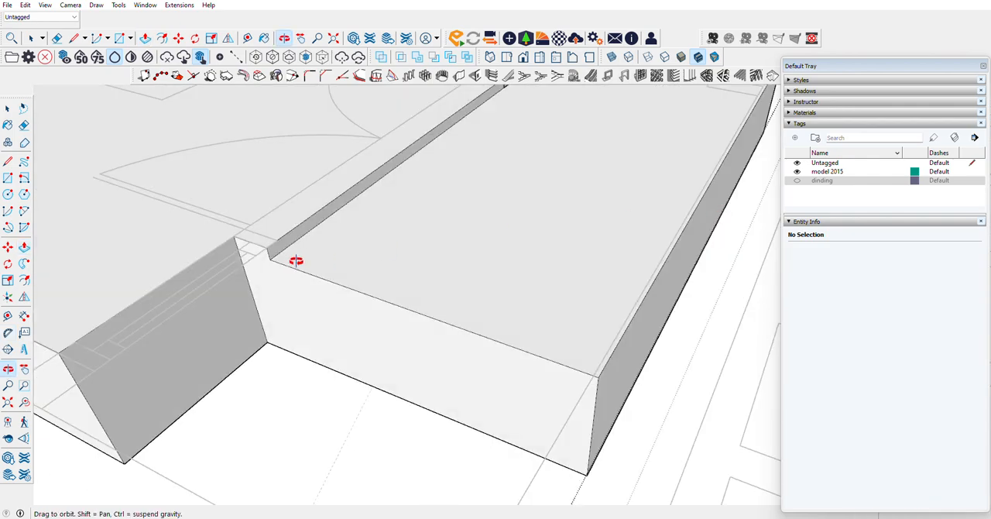
pyautogui.click(270, 258)
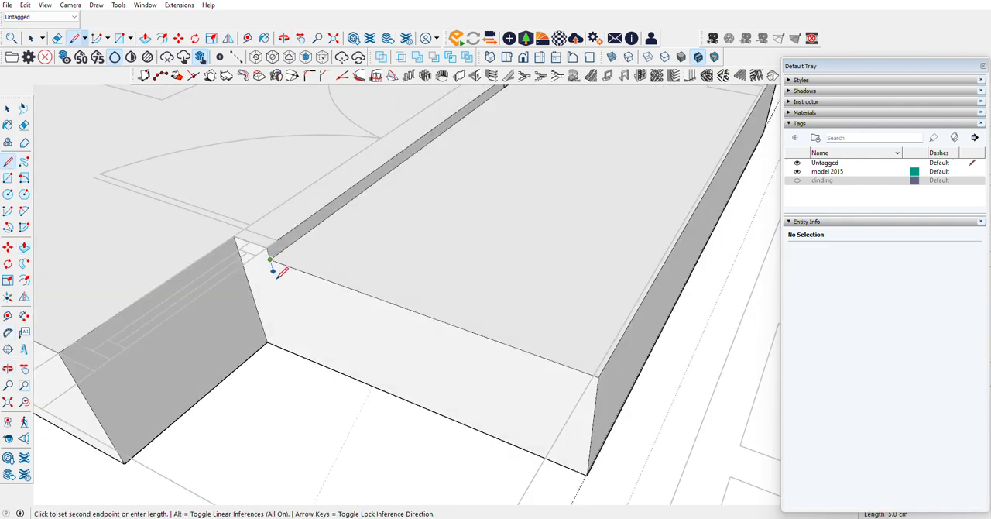
pyautogui.click(25, 248)
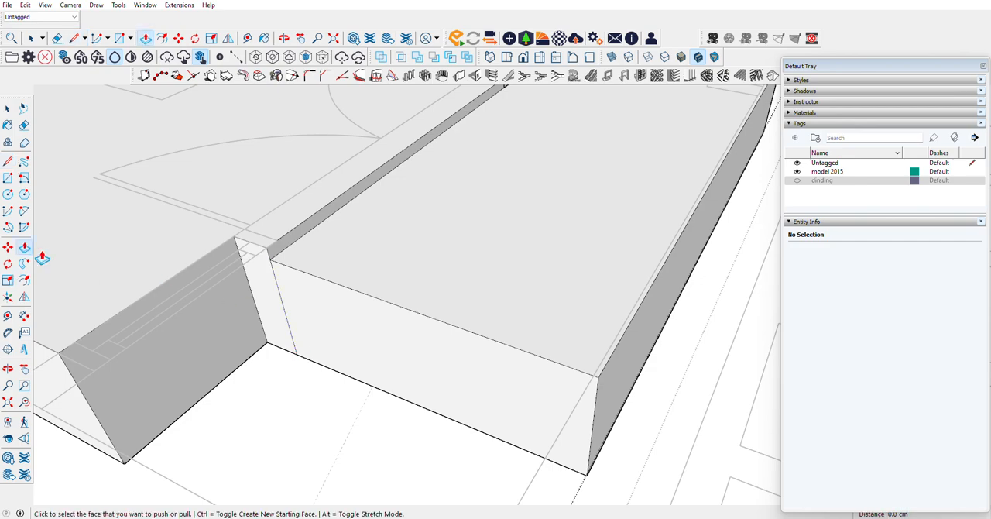
pyautogui.click(307, 320)
pyautogui.scroll(-2, 269, 360)
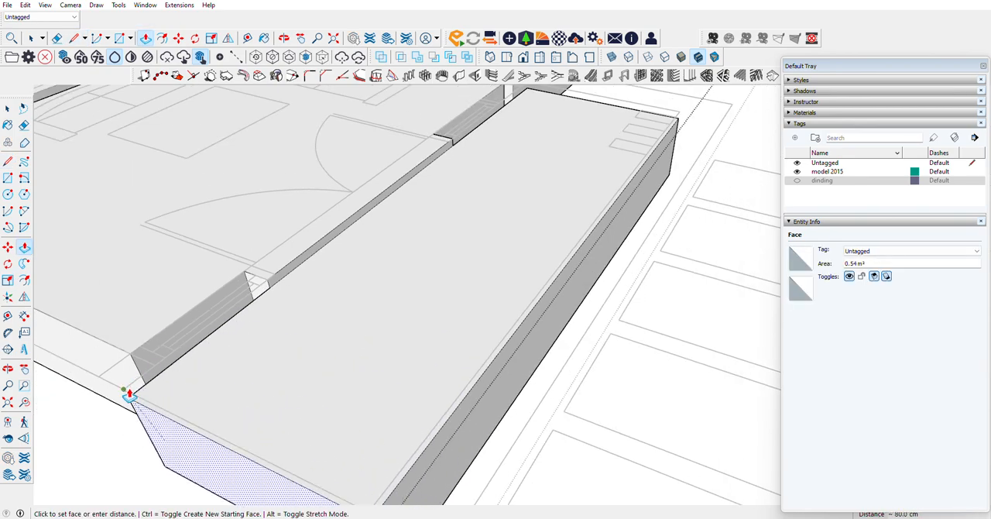
pyautogui.click(129, 390)
pyautogui.scroll(-2, 148, 301)
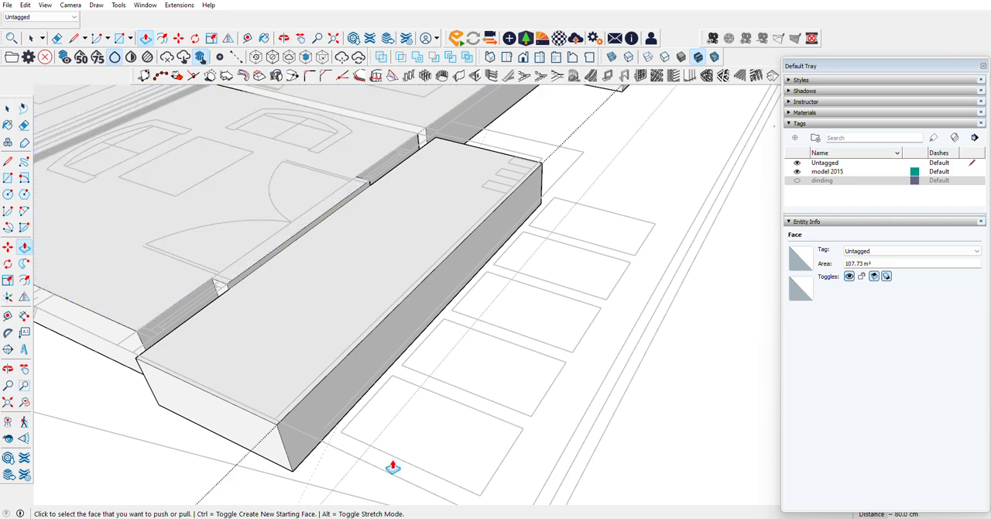
# Step: Copy the porch's top front edge and its bedroom-side top edge 15 cm straight down
pyautogui.scroll(-3, 224, 426)
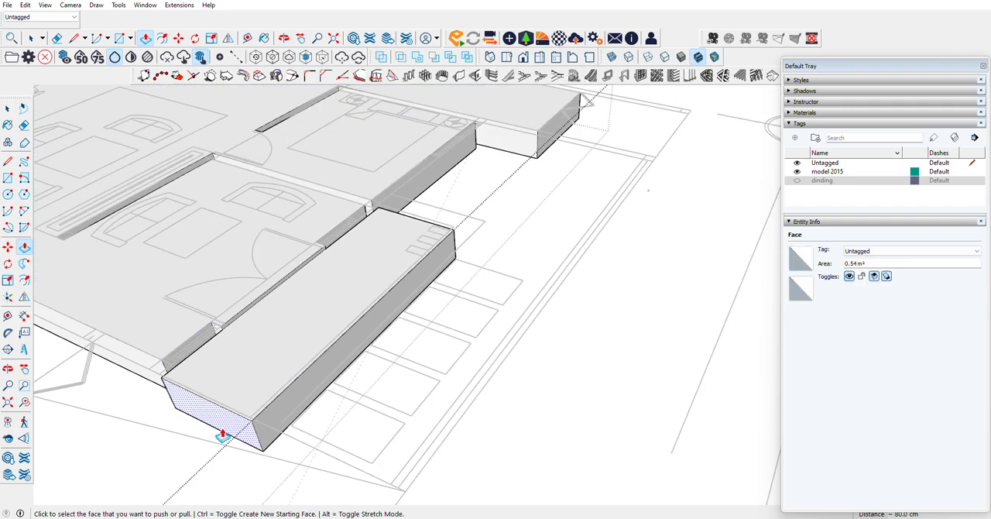
pyautogui.scroll(5, 283, 441)
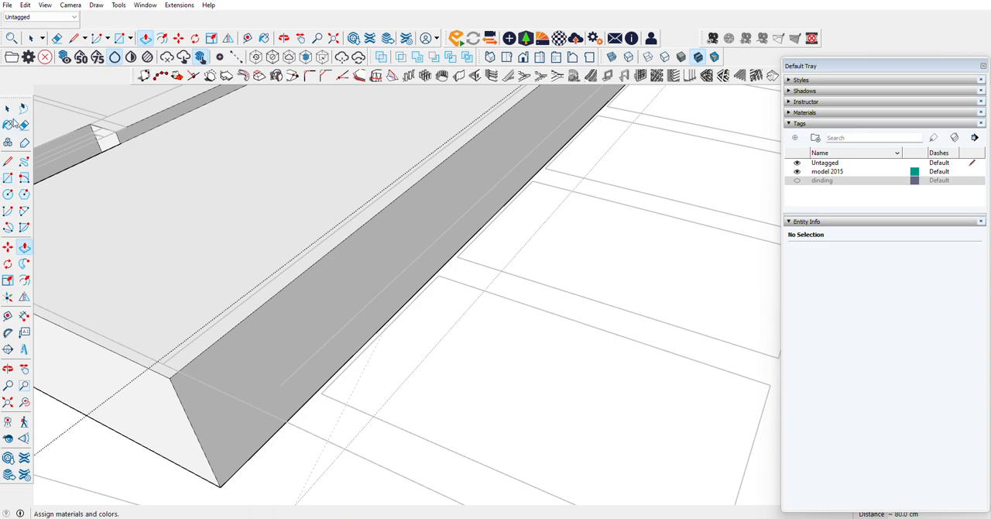
pyautogui.click(7, 108)
pyautogui.scroll(-5, 216, 446)
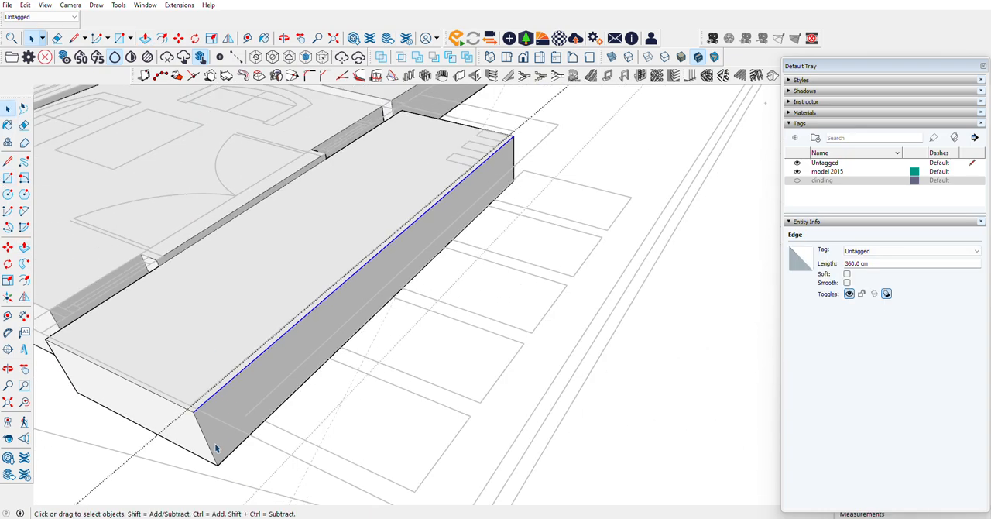
pyautogui.click(8, 246)
pyautogui.scroll(3, 190, 404)
pyautogui.press('ctrl')
pyautogui.click(186, 398)
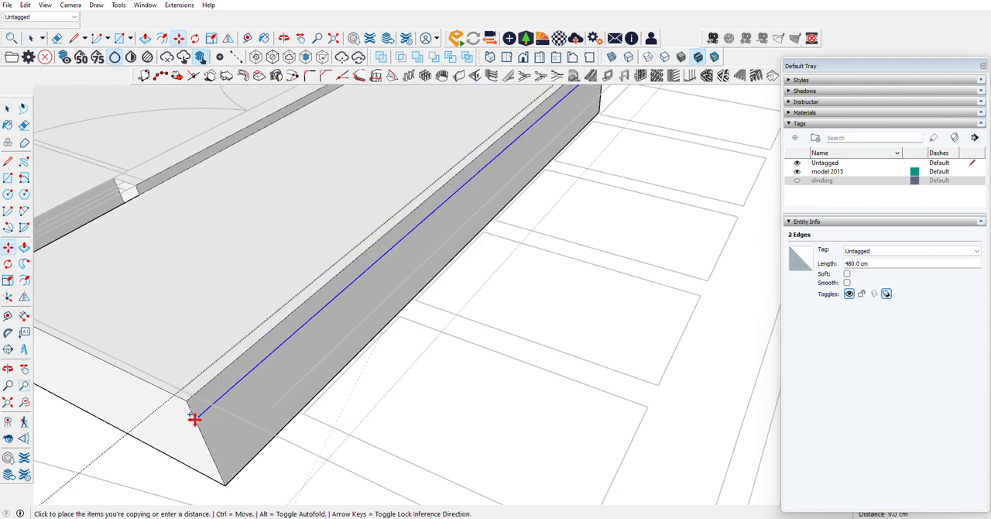
pyautogui.click(194, 418)
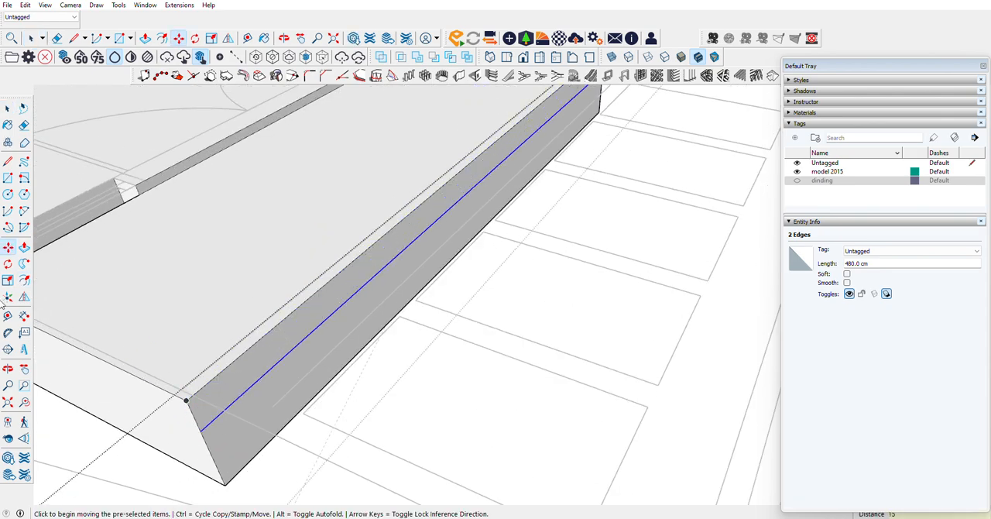
# Step: Pull the lower part of the porch's front face out 30 cm to form a step
pyautogui.press('p')
pyautogui.click(205, 428)
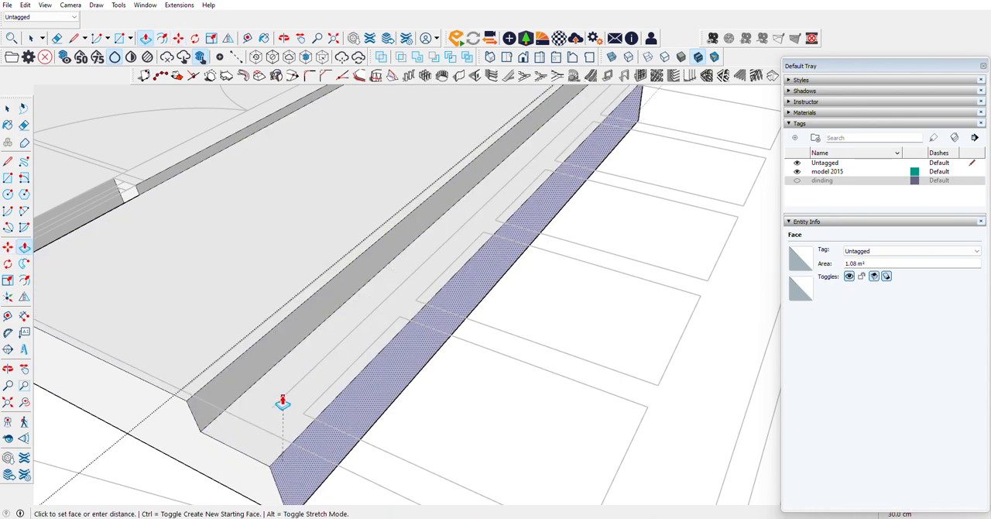
pyautogui.click(282, 402)
pyautogui.scroll(-2, 283, 402)
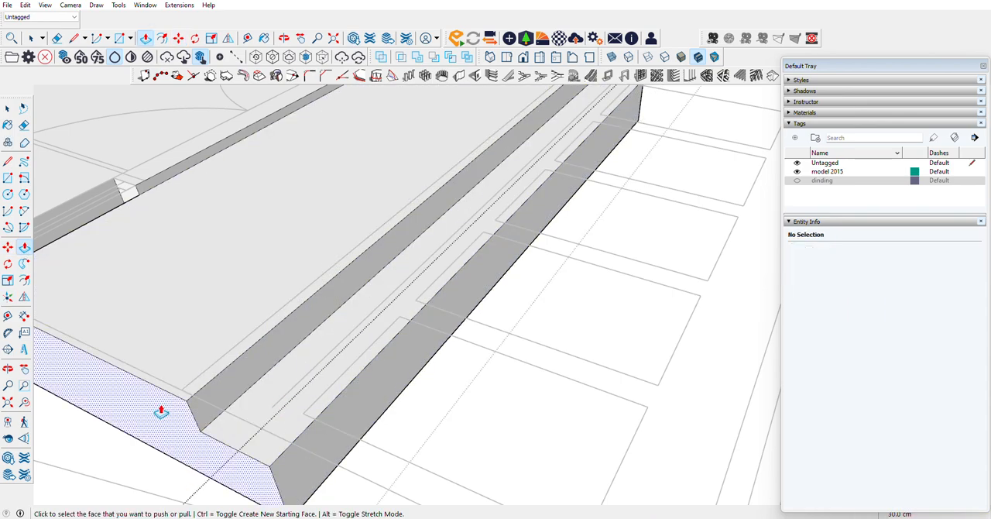
# Step: Pull the lower part of the porch's bedroom-side face out 30 cm to continue the step around the corner
pyautogui.click(8, 368)
pyautogui.moveTo(279, 310); pyautogui.dragTo(407, 214)
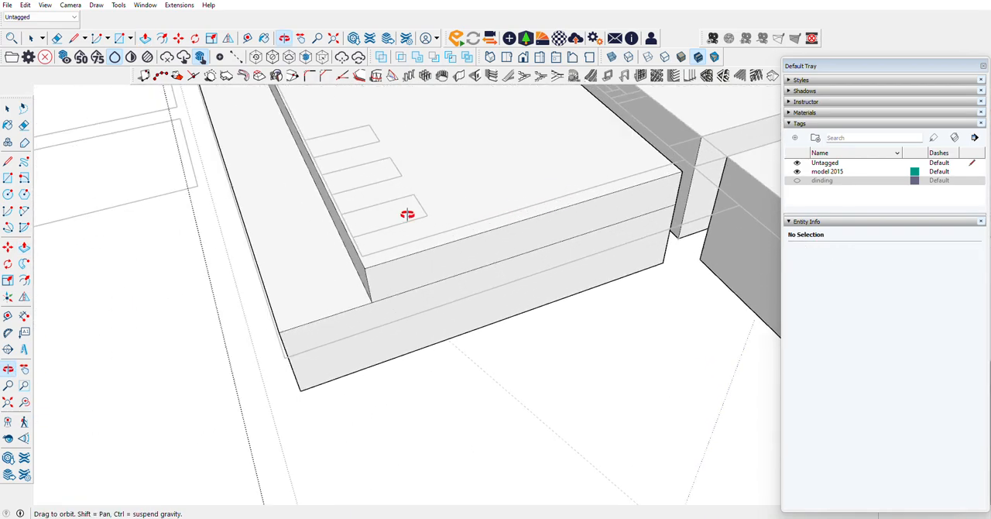
pyautogui.click(24, 246)
pyautogui.click(365, 312)
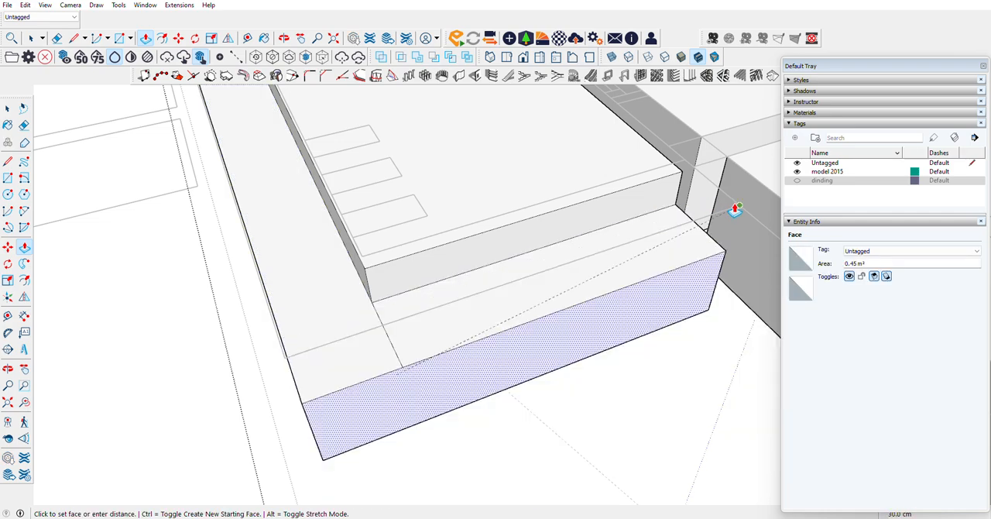
pyautogui.click(739, 209)
# Step: Erase the leftover line crossing the tread at the corner of the porch step
pyautogui.scroll(-7, 559, 332)
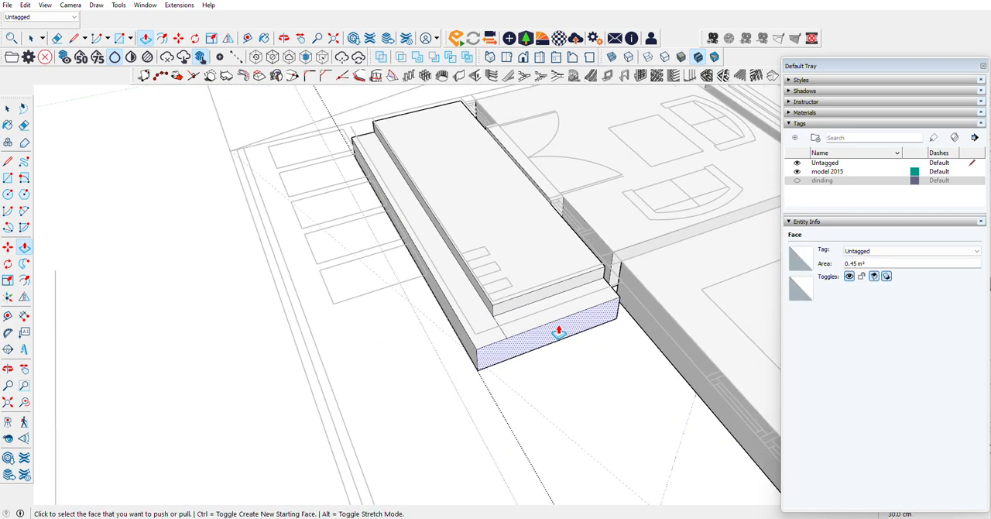
pyautogui.scroll(6, 521, 327)
pyautogui.click(24, 124)
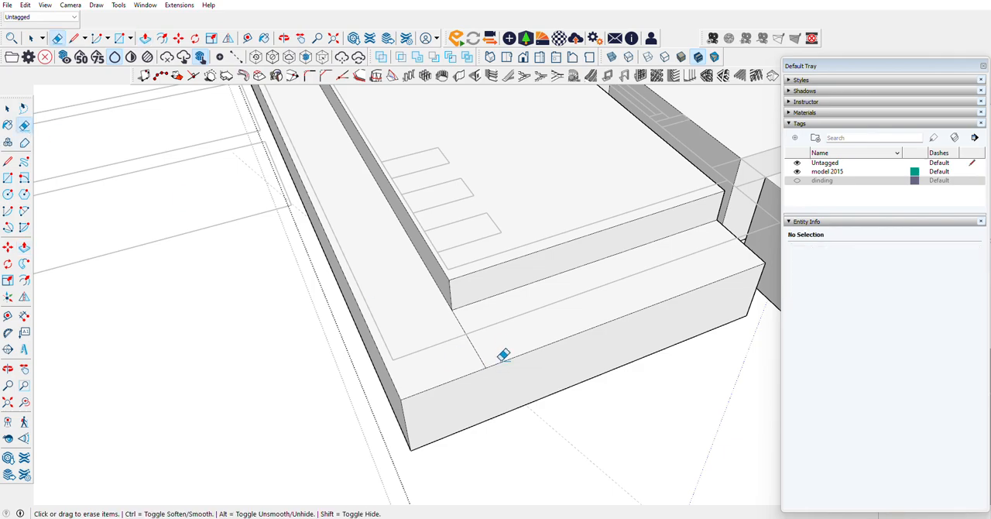
pyautogui.scroll(-5, 448, 350)
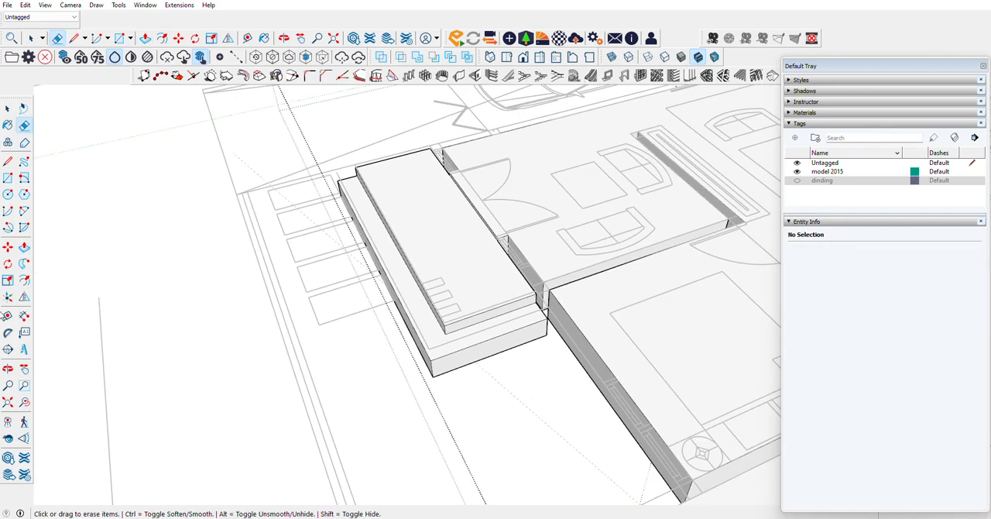
pyautogui.click(8, 369)
pyautogui.moveTo(542, 232); pyautogui.dragTo(644, 238)
pyautogui.scroll(10, 464, 279)
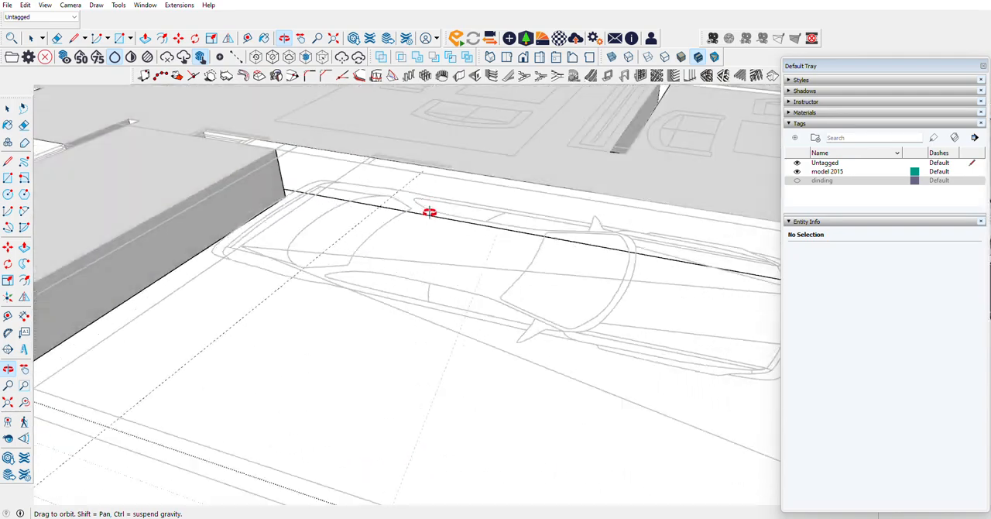
# Step: Examine the finished floor slab and entrance porch from several sides
pyautogui.scroll(-6, 400, 189)
pyautogui.scroll(5, 391, 190)
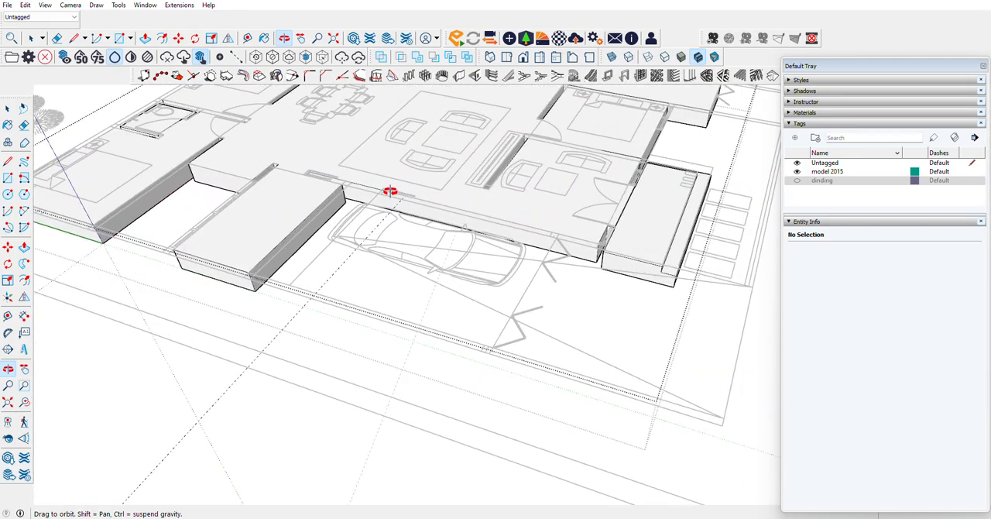
pyautogui.scroll(-4, 416, 279)
pyautogui.moveTo(591, 271); pyautogui.dragTo(533, 271)
pyautogui.scroll(-5, 542, 415)
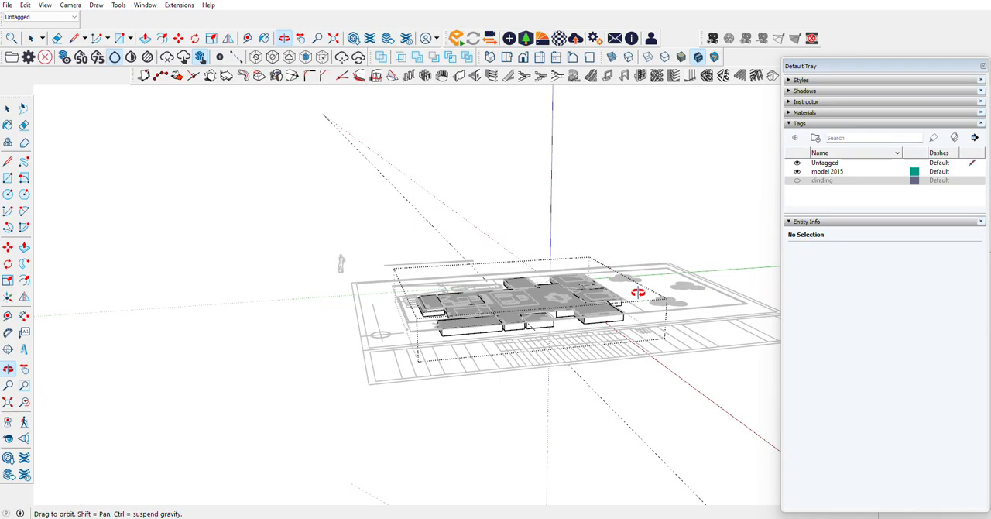
pyautogui.moveTo(615, 325); pyautogui.dragTo(496, 332)
pyautogui.scroll(7, 489, 337)
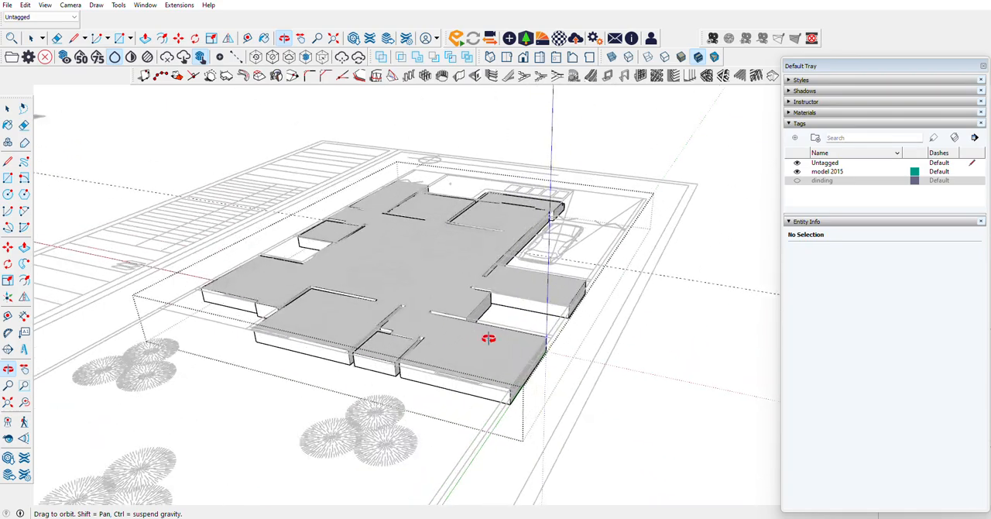
pyautogui.moveTo(670, 345); pyautogui.dragTo(400, 387)
pyautogui.scroll(-5, 400, 387)
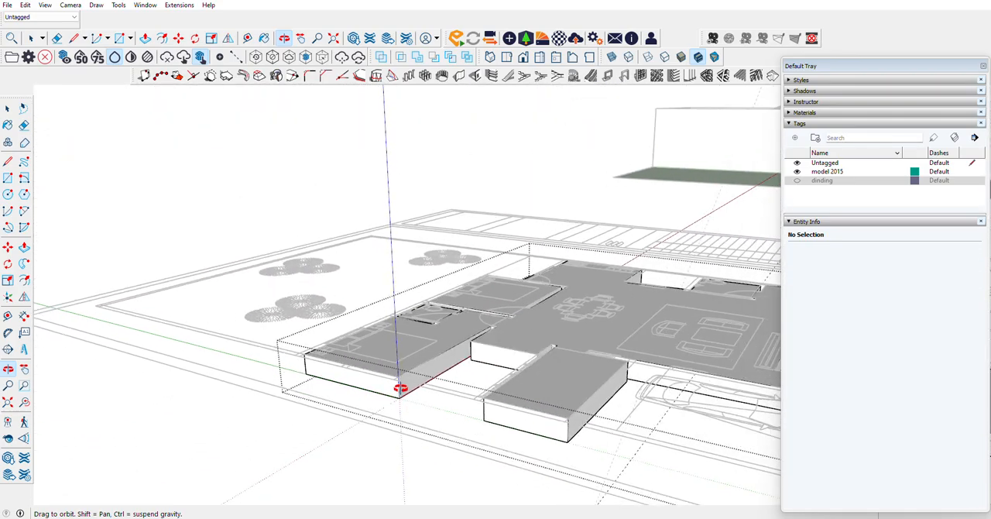
# Step: Close the floor slab group and make the dinding tag visible
pyautogui.click(8, 109)
pyautogui.click(159, 178)
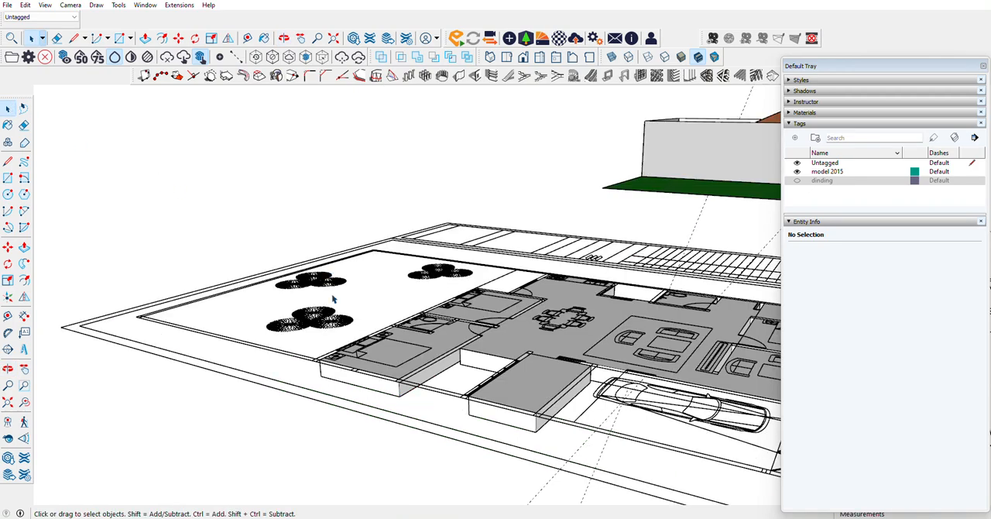
pyautogui.rightClick(307, 280)
pyautogui.click(292, 146)
pyautogui.click(797, 181)
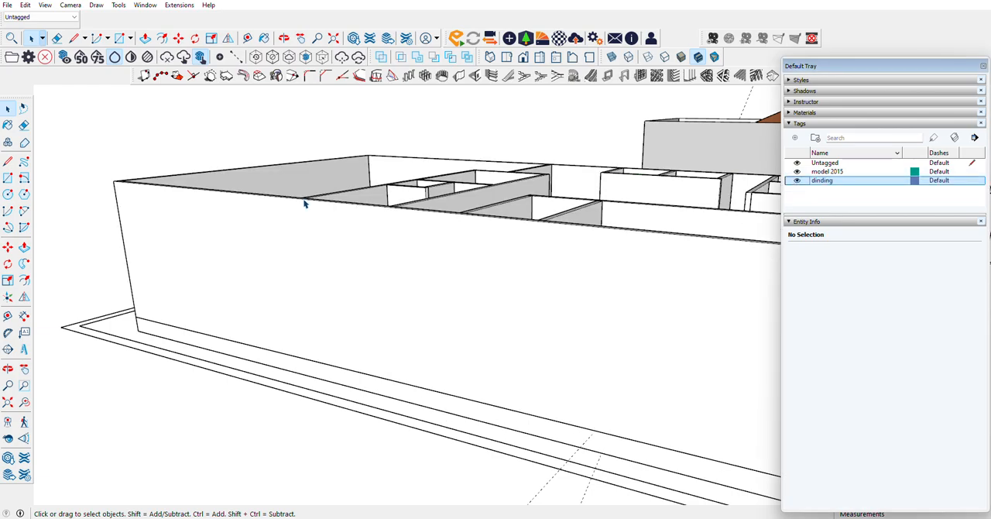
# Step: Examine the walls above the floor plan, especially around the living room and its partition
pyautogui.click(8, 369)
pyautogui.moveTo(506, 272); pyautogui.dragTo(430, 234)
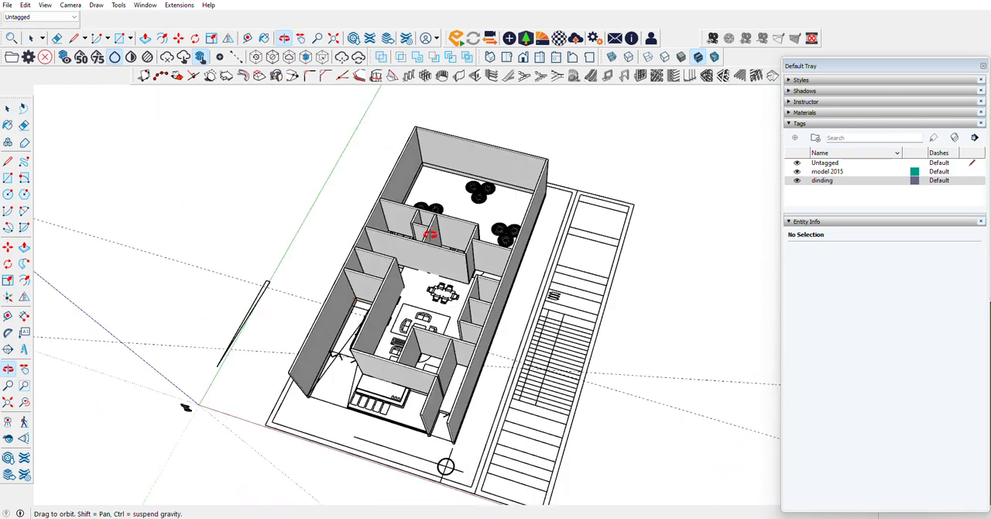
pyautogui.scroll(10, 429, 234)
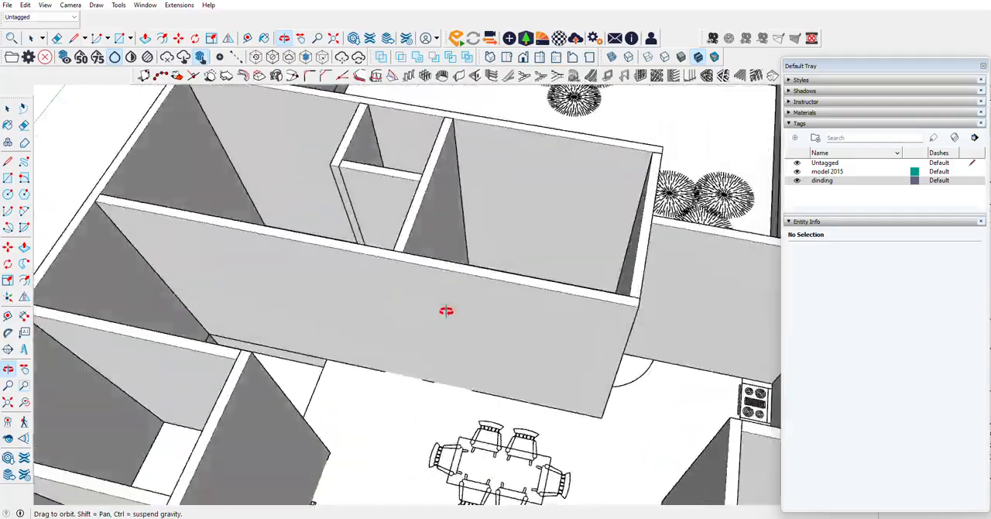
pyautogui.moveTo(446, 310); pyautogui.dragTo(288, 271)
pyautogui.scroll(-4, 536, 309)
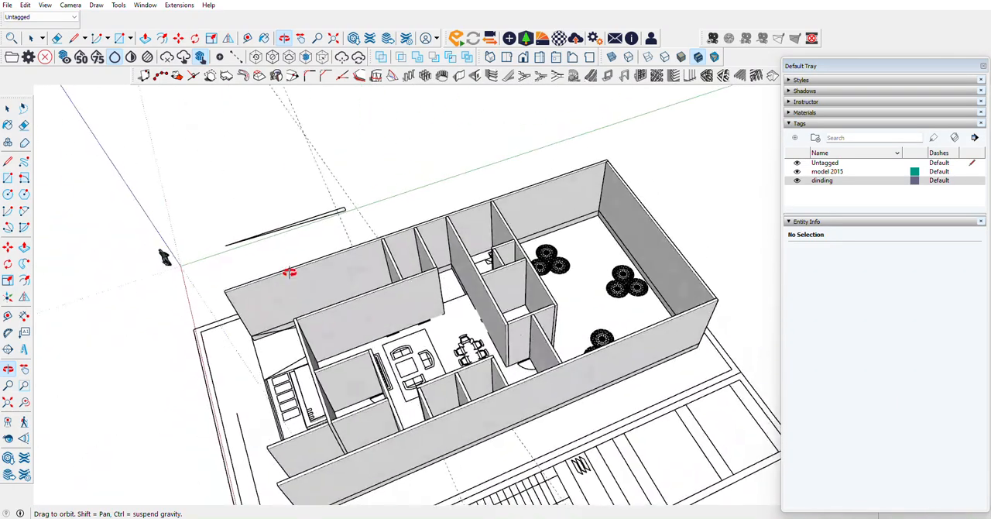
pyautogui.scroll(4, 378, 323)
pyautogui.moveTo(379, 323); pyautogui.dragTo(324, 357)
pyautogui.scroll(6, 298, 381)
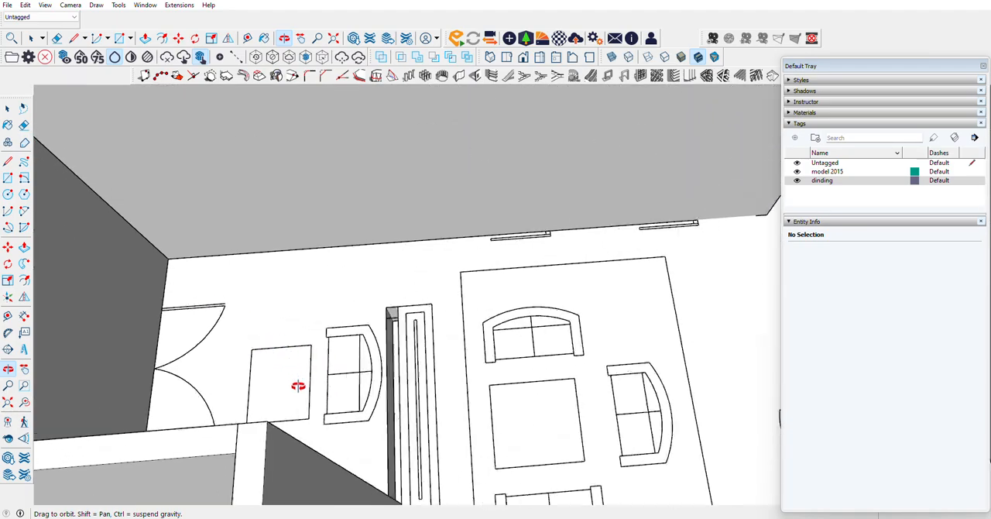
pyautogui.moveTo(503, 341); pyautogui.dragTo(262, 300)
pyautogui.scroll(-10, 447, 439)
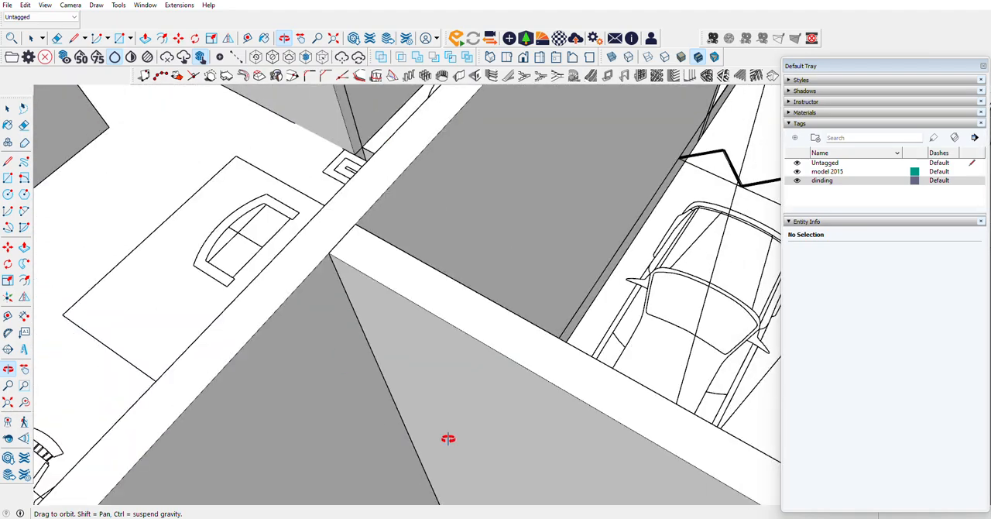
# Step: Extend the wall end beside the living room about 242.5 cm to the far end of the partition drawn on the plan
pyautogui.scroll(7, 380, 298)
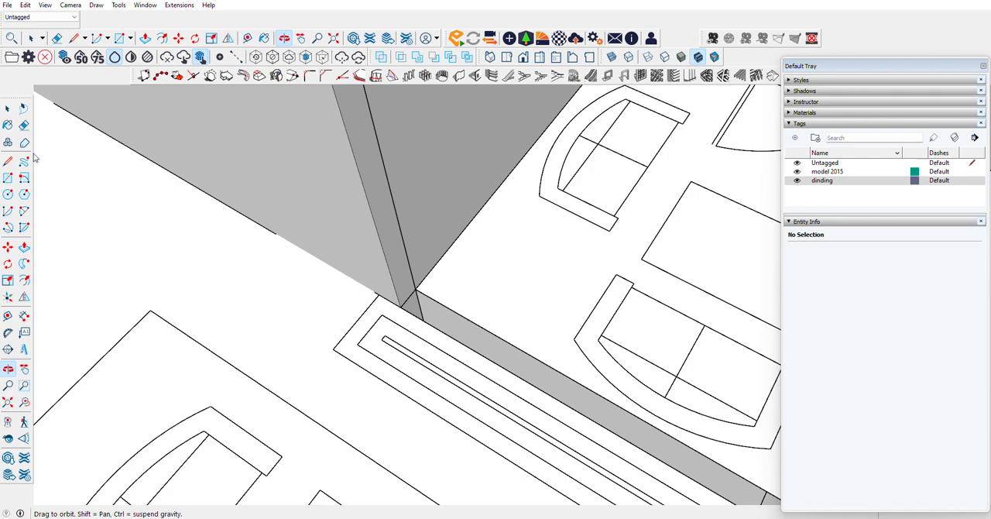
pyautogui.click(401, 276)
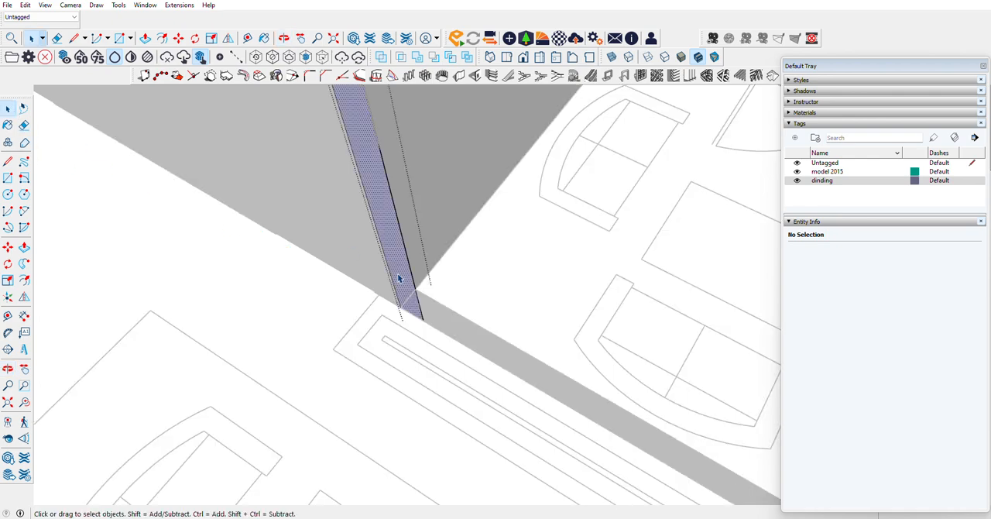
pyautogui.press('p')
pyautogui.click(400, 308)
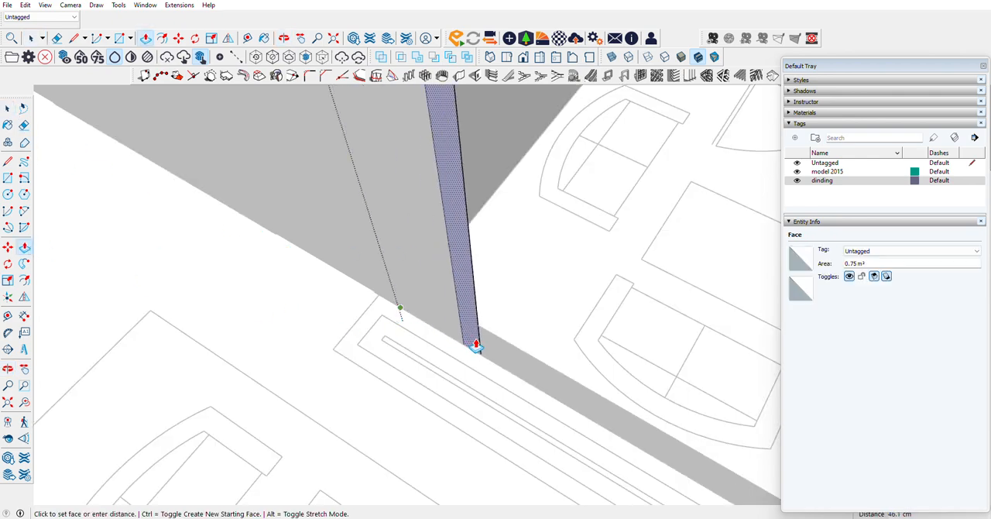
pyautogui.scroll(-4, 477, 344)
pyautogui.click(607, 422)
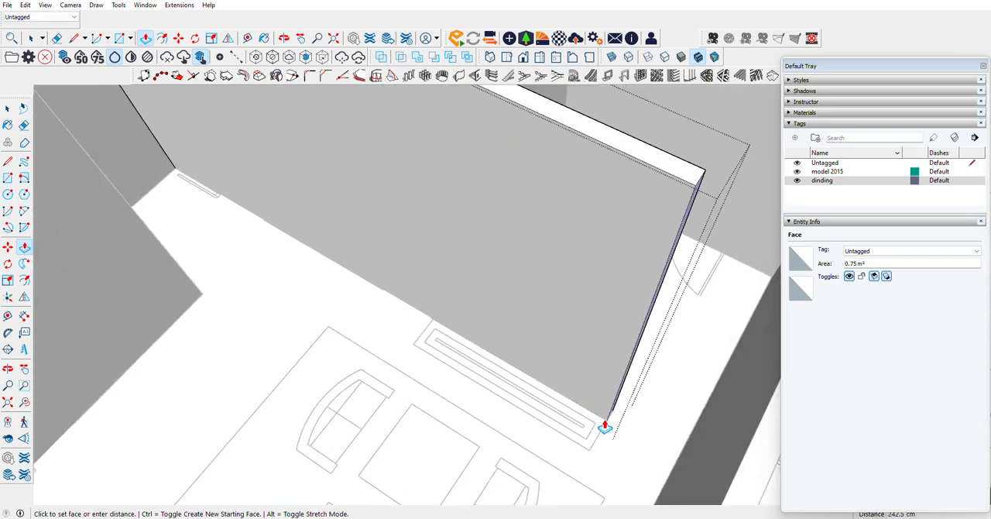
pyautogui.click(8, 109)
pyautogui.click(56, 149)
# Step: Hide the rear kitchen wall facing the backyard to expose the edge of the floor slab
pyautogui.scroll(-1, 492, 372)
pyautogui.scroll(-4, 492, 371)
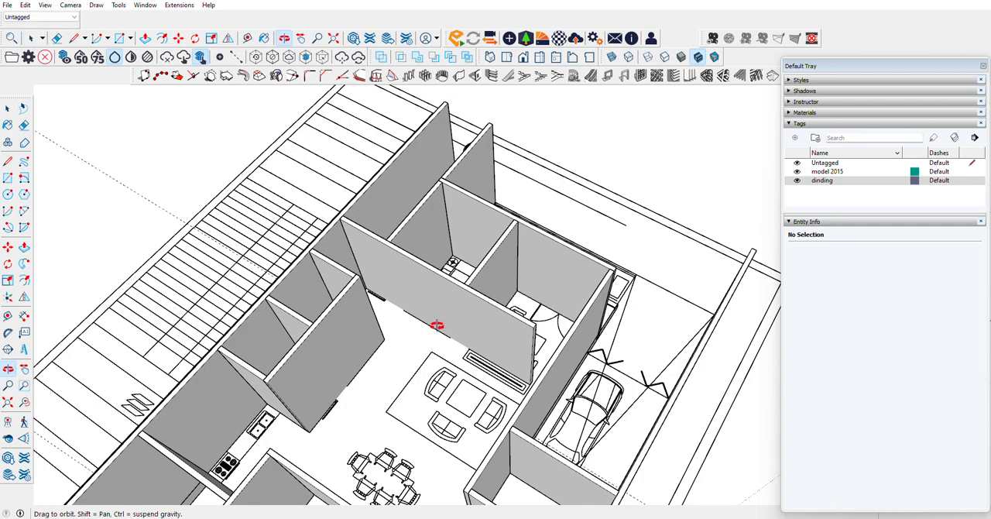
pyautogui.moveTo(437, 325); pyautogui.dragTo(987, 206, button='middle')
pyautogui.scroll(-4, 506, 259)
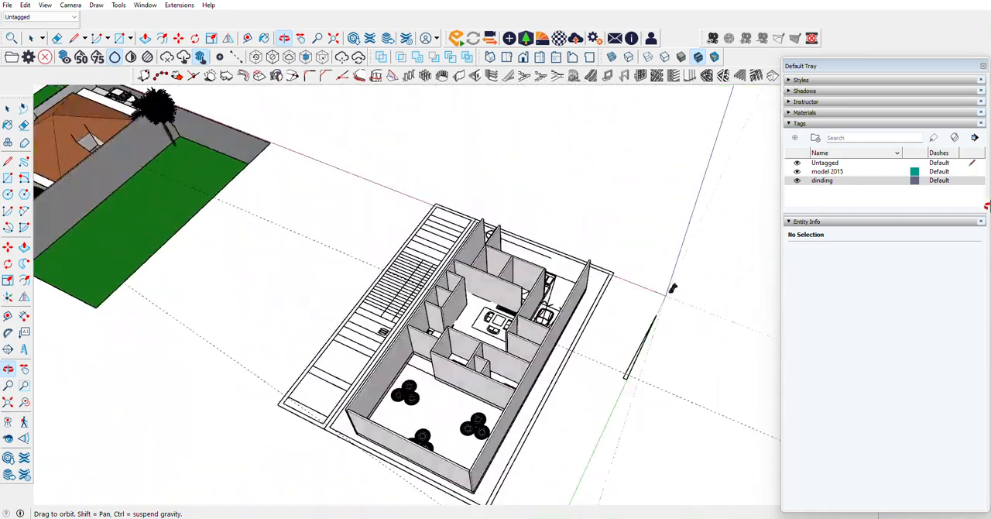
pyautogui.scroll(10, 364, 372)
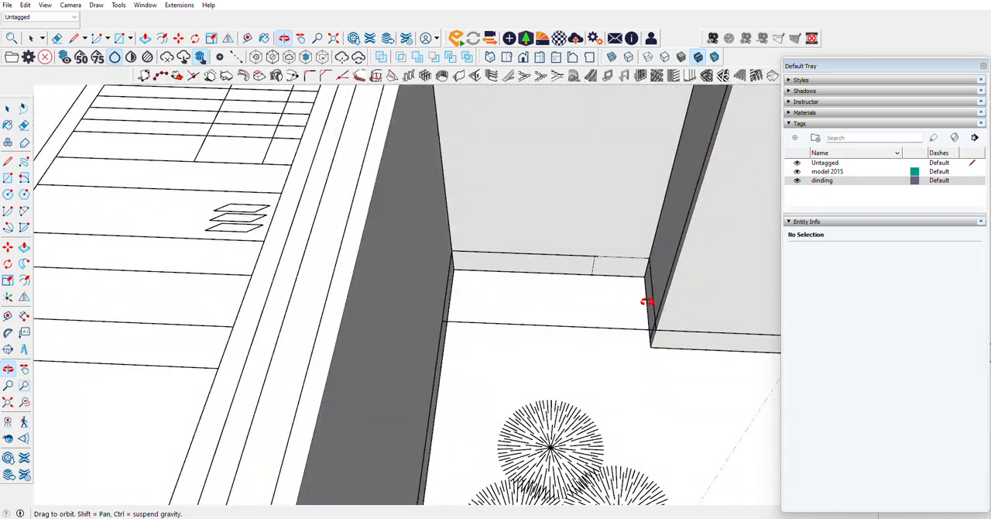
pyautogui.scroll(5, 646, 301)
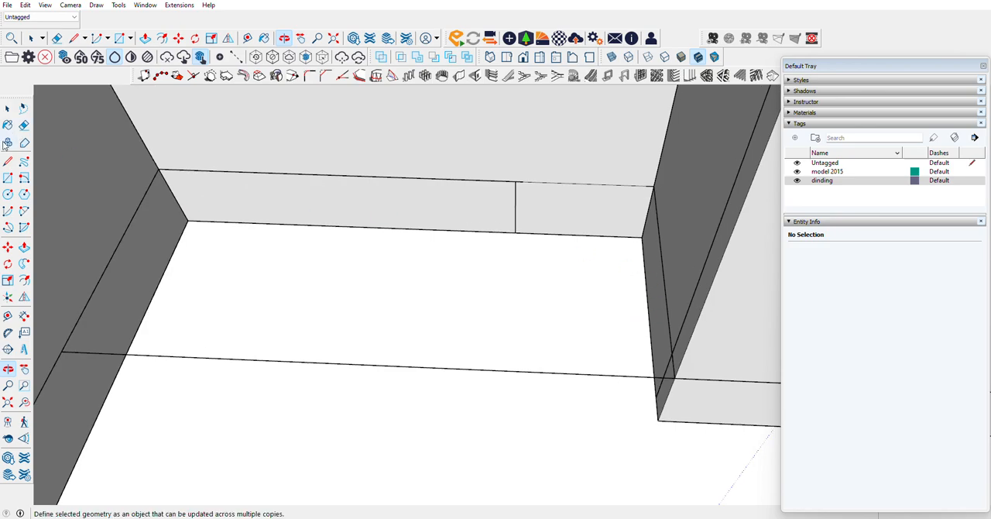
pyautogui.click(7, 109)
pyautogui.rightClick(274, 127)
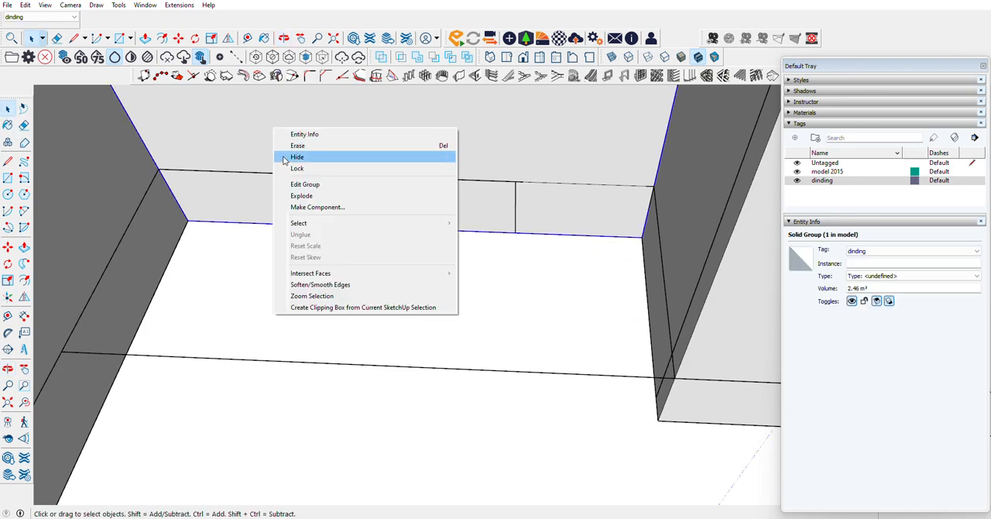
pyautogui.click(280, 154)
# Step: Open the floor slab group and copy the 90 cm top edge at the kitchen's back door straight down its rear face
pyautogui.doubleClick(545, 206)
pyautogui.click(545, 218)
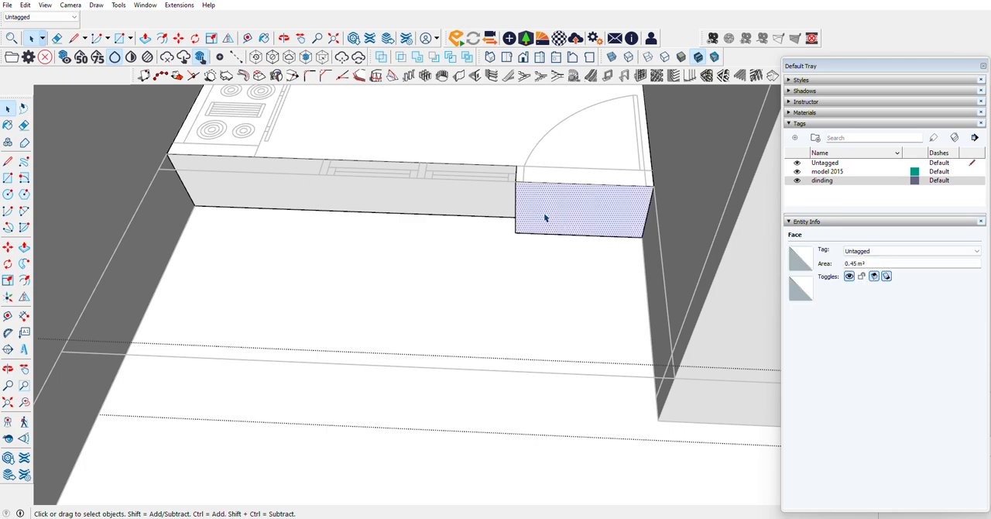
pyautogui.scroll(3, 554, 210)
pyautogui.click(514, 165)
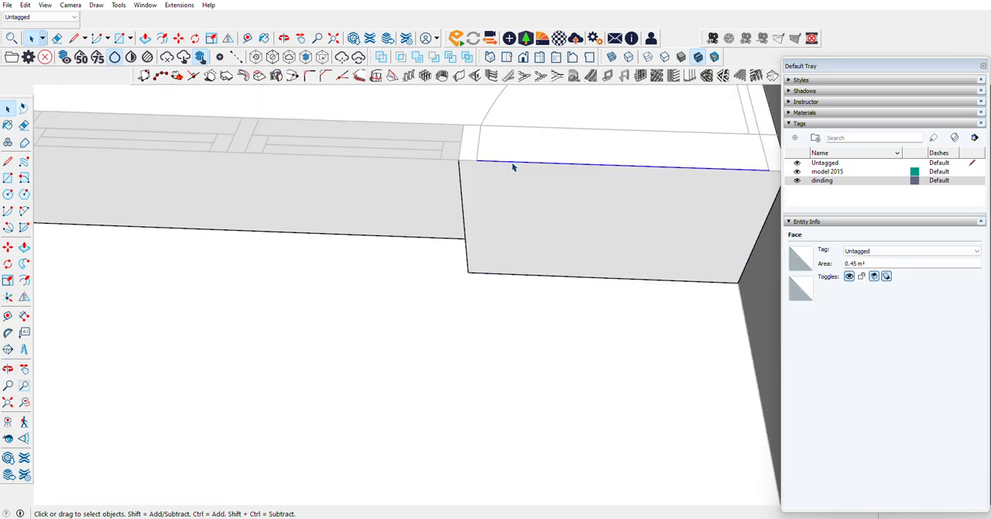
pyautogui.click(8, 247)
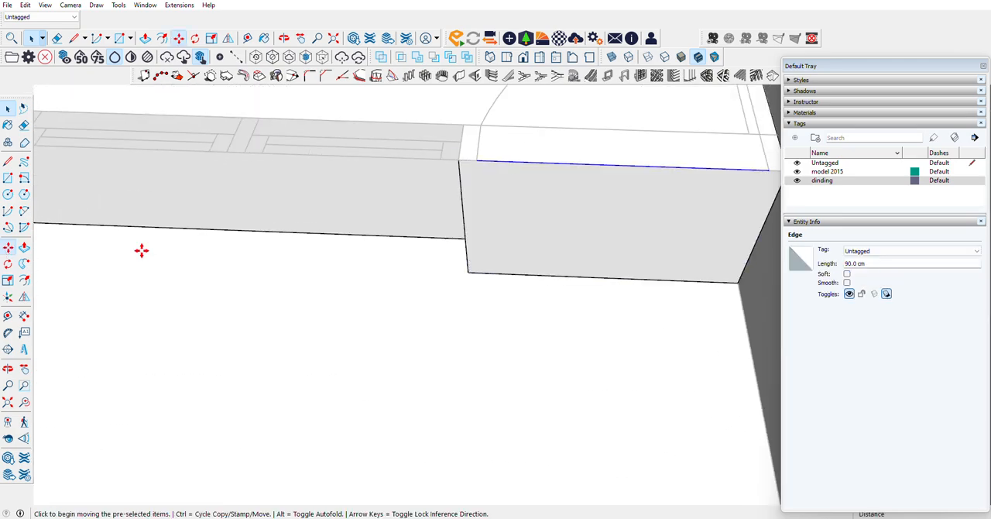
pyautogui.click(460, 160)
pyautogui.press('ctrl')
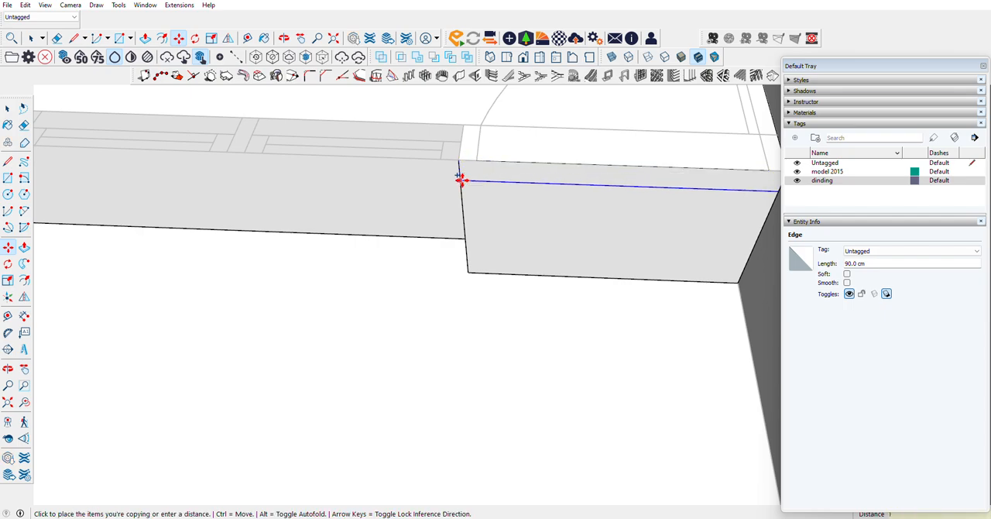
pyautogui.click(462, 187)
# Step: Pull the lower face below the kitchen's back door out 142.5 cm to the rear line of the bedroom wall
pyautogui.press('p')
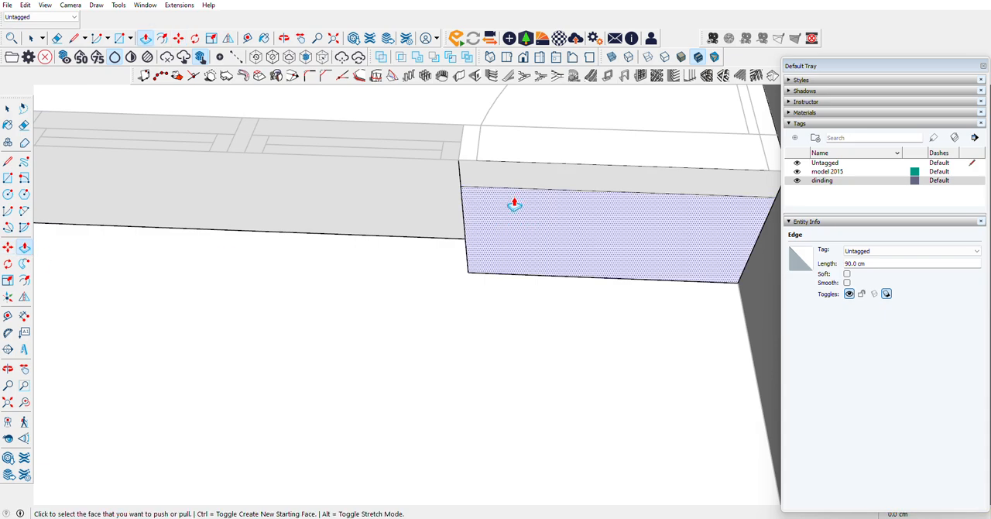
pyautogui.click(521, 236)
pyautogui.scroll(-5, 520, 236)
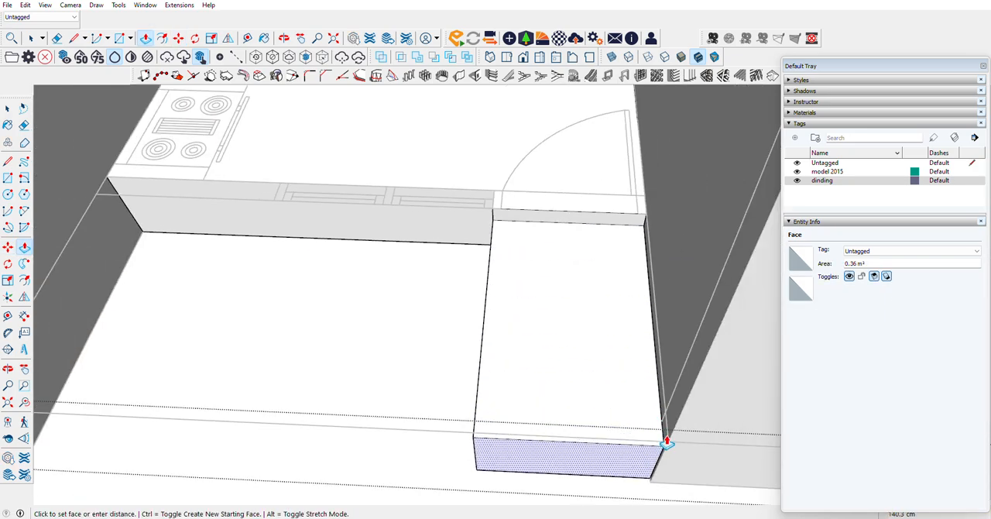
pyautogui.click(668, 445)
pyautogui.scroll(-1, 726, 289)
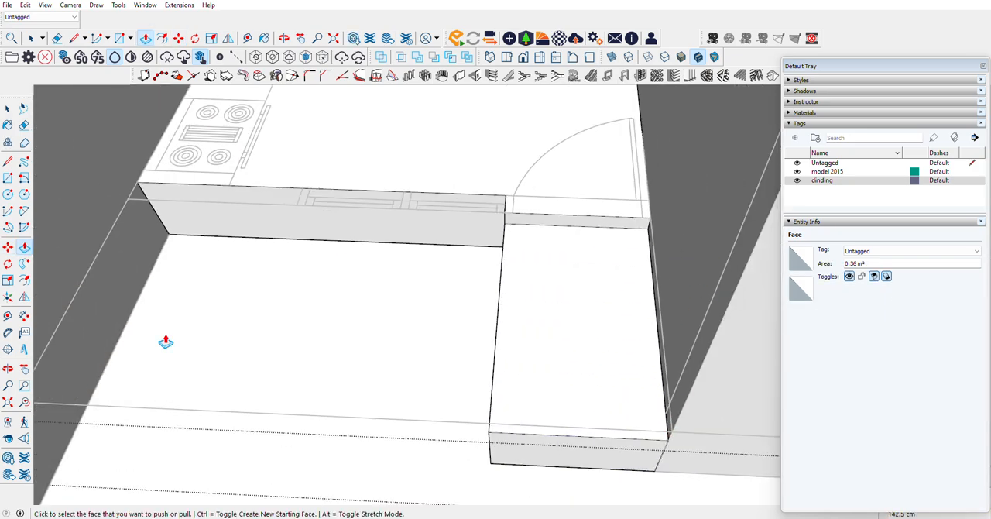
# Step: Draw a 40 cm vertical line on the new terrace's side face where it meets the door edge of the slab
pyautogui.click(8, 369)
pyautogui.moveTo(426, 274); pyautogui.dragTo(120, 202)
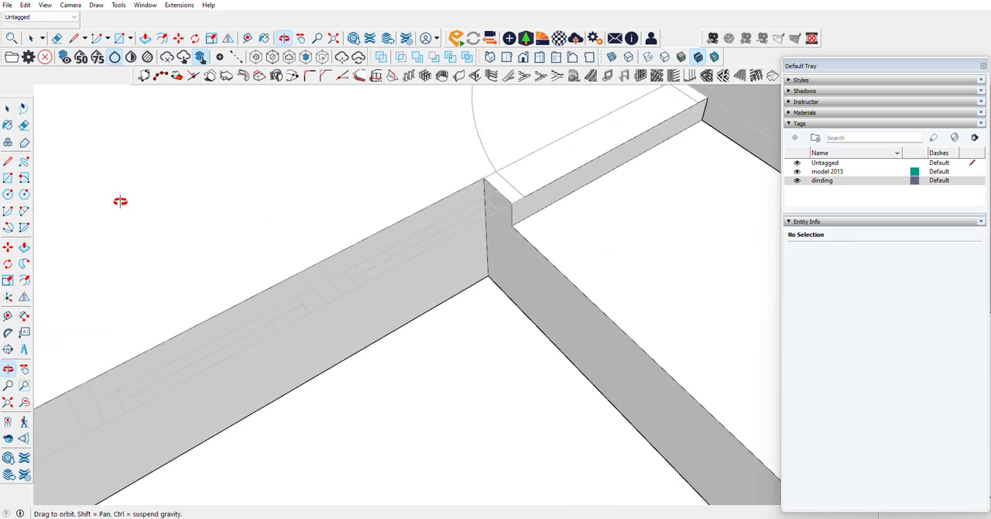
pyautogui.click(7, 163)
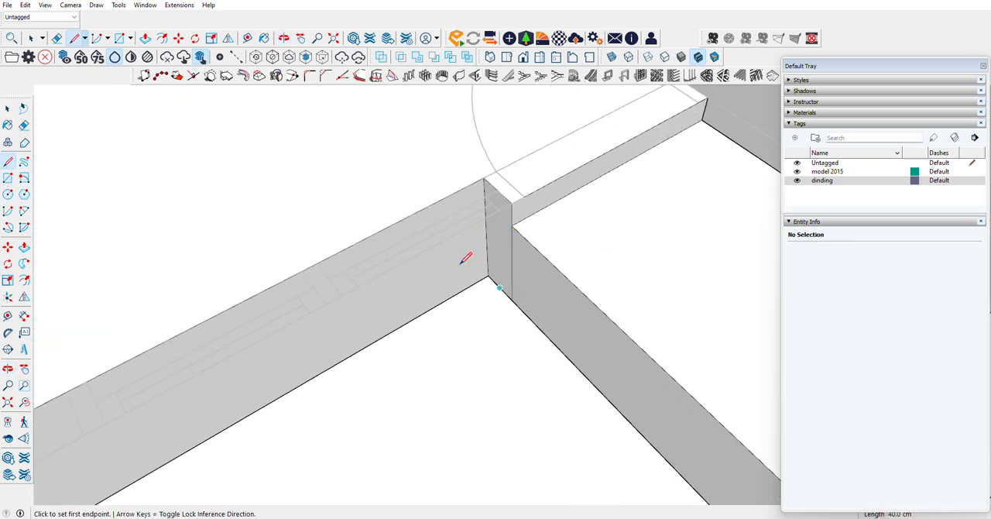
# Step: Pull the terrace's side face 237.5 cm sideways to the boundary wall behind the kitchen
pyautogui.click(24, 248)
pyautogui.click(519, 289)
pyautogui.scroll(-5, 430, 349)
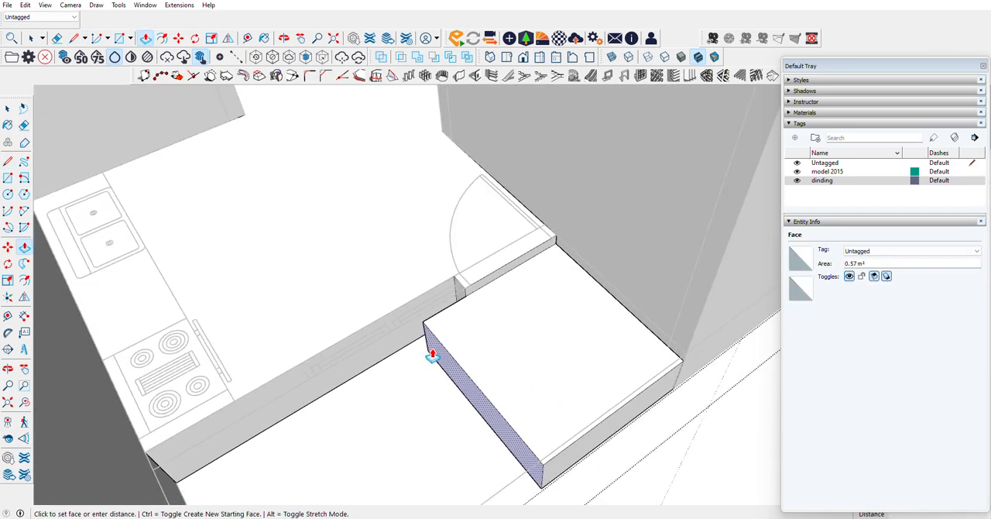
pyautogui.click(279, 282)
pyautogui.scroll(-5, 565, 316)
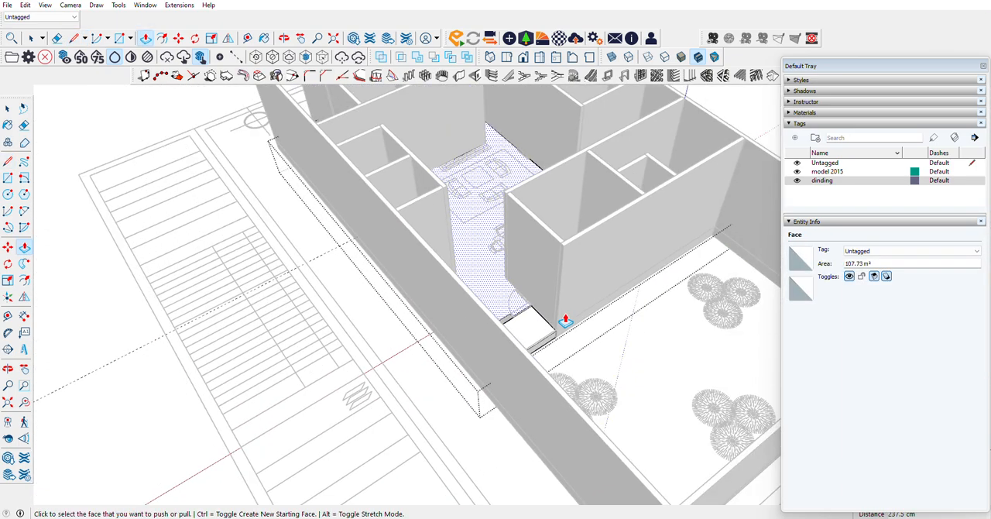
# Step: Examine the new rear terrace and the surrounding walls from several sides
pyautogui.click(8, 368)
pyautogui.scroll(-8, 548, 323)
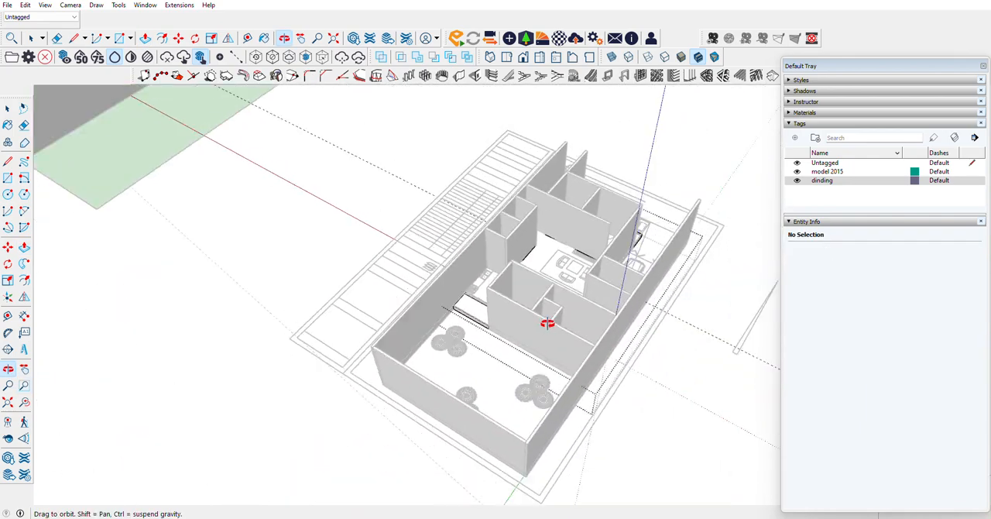
pyautogui.moveTo(591, 367); pyautogui.dragTo(268, 346)
pyautogui.scroll(8, 371, 253)
pyautogui.moveTo(526, 287); pyautogui.dragTo(801, 249)
pyautogui.scroll(-5, 553, 248)
pyautogui.scroll(10, 644, 227)
pyautogui.moveTo(612, 225); pyautogui.dragTo(403, 324)
pyautogui.scroll(-5, 403, 326)
pyautogui.scroll(-2, 403, 328)
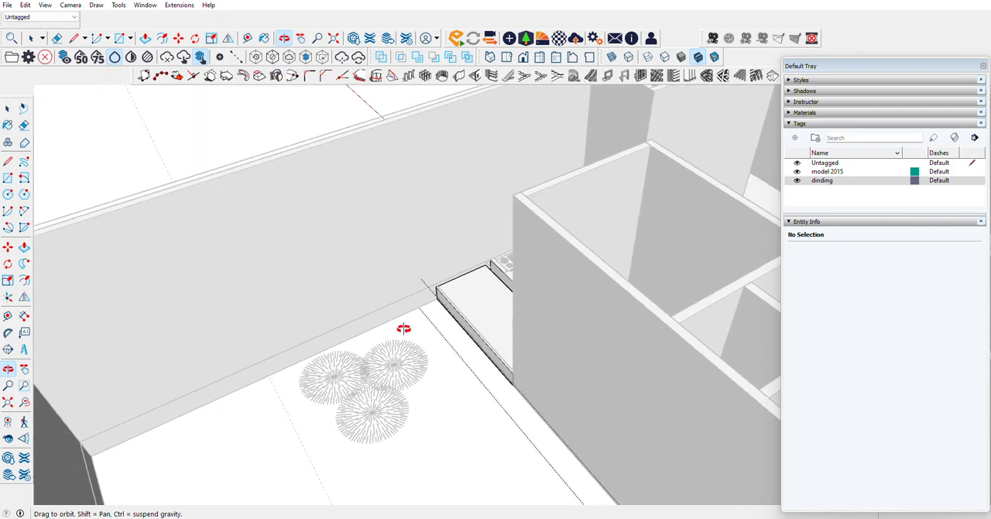
# Step: Close the slab group and start a rectangle at the lower corner of the terrace's rear face beside the boundary wall
pyautogui.scroll(6, 454, 281)
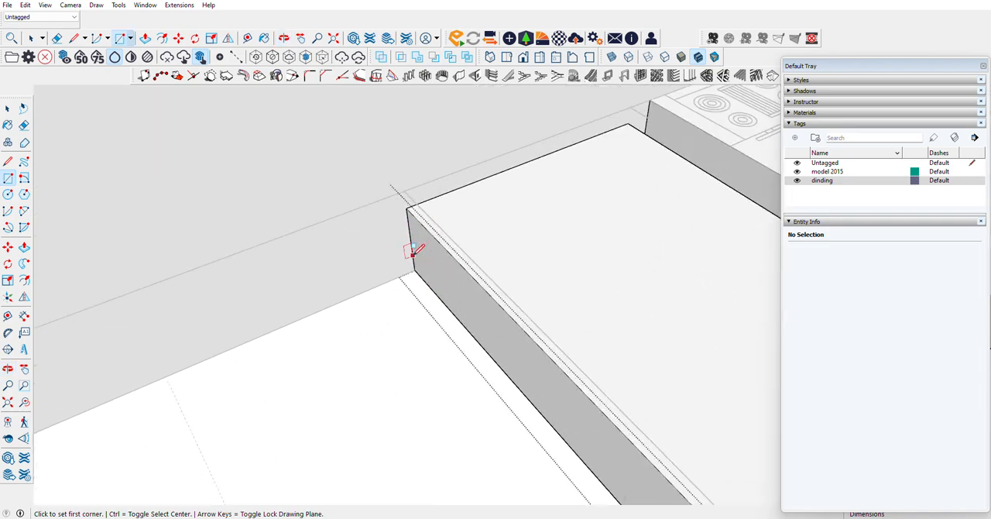
pyautogui.click(7, 108)
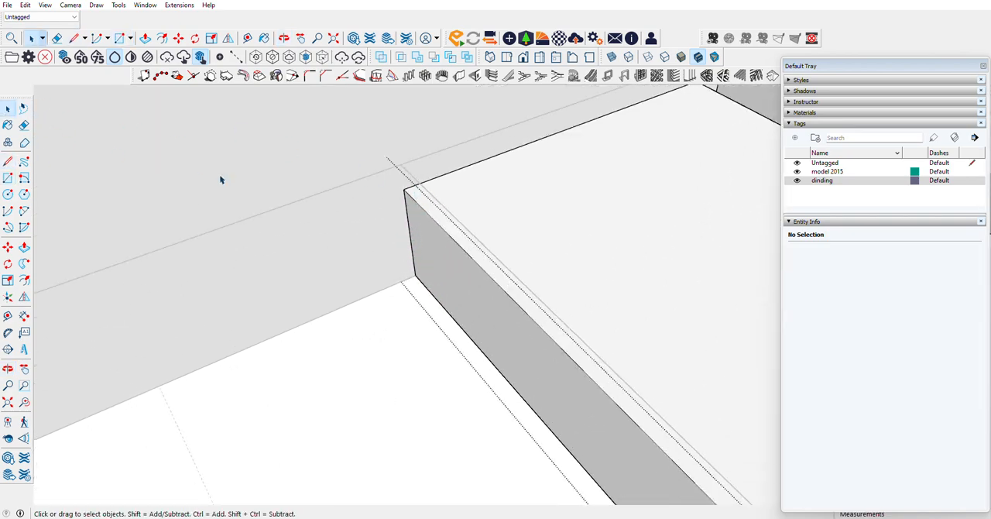
pyautogui.scroll(-8, 478, 290)
pyautogui.scroll(4, 451, 327)
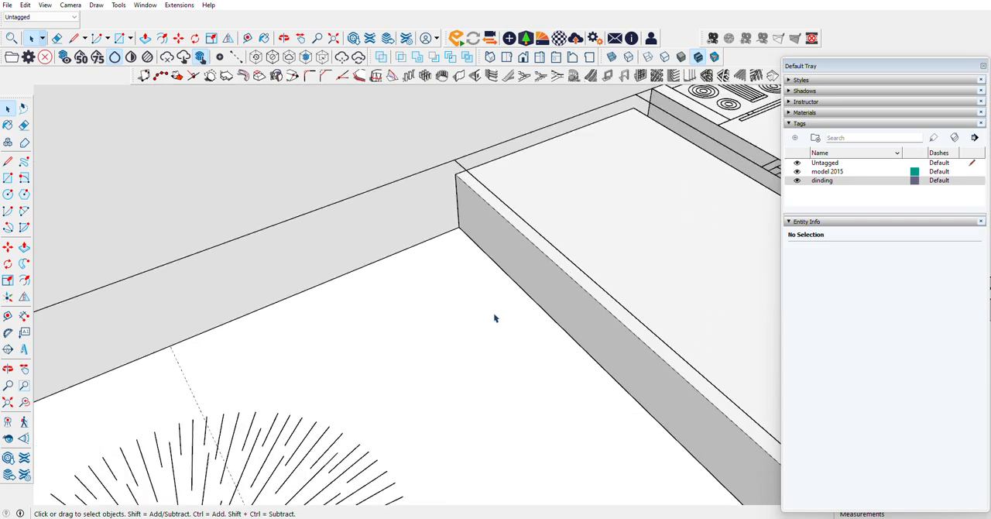
pyautogui.click(7, 177)
pyautogui.scroll(3, 424, 209)
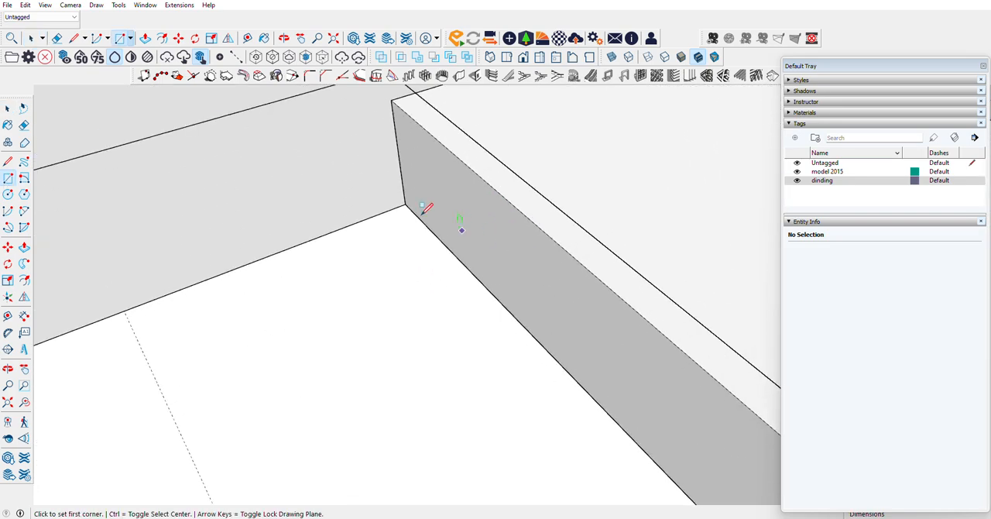
pyautogui.click(405, 203)
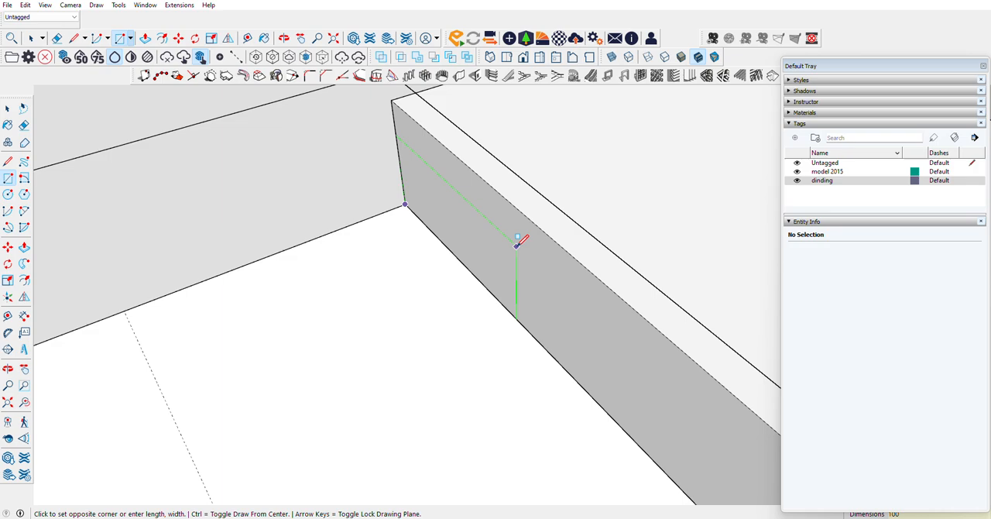
# Step: Complete the rectangle on the terrace's rear face at 100 by 30 cm and make it a group
pyautogui.write('100,30')
pyautogui.press('Return')
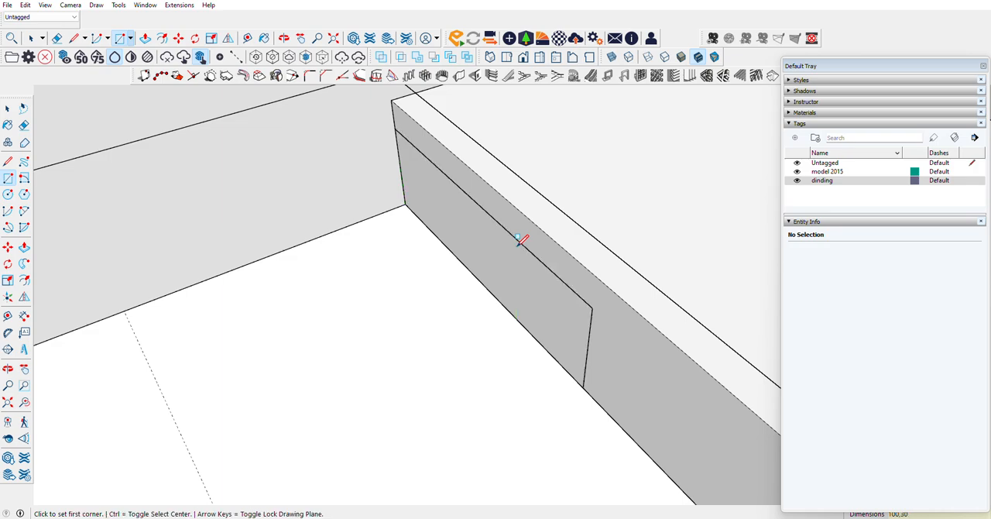
pyautogui.click(7, 109)
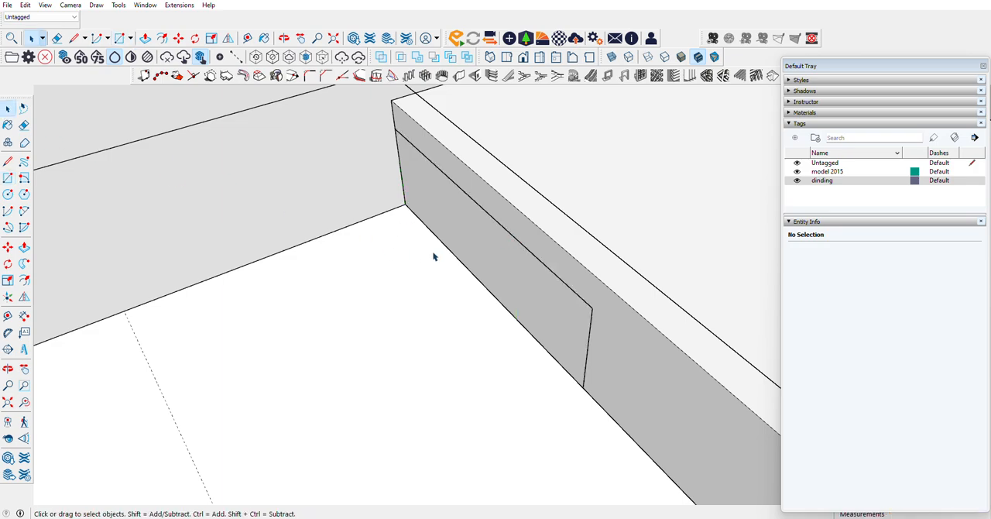
pyautogui.rightClick(453, 246)
pyautogui.click(480, 312)
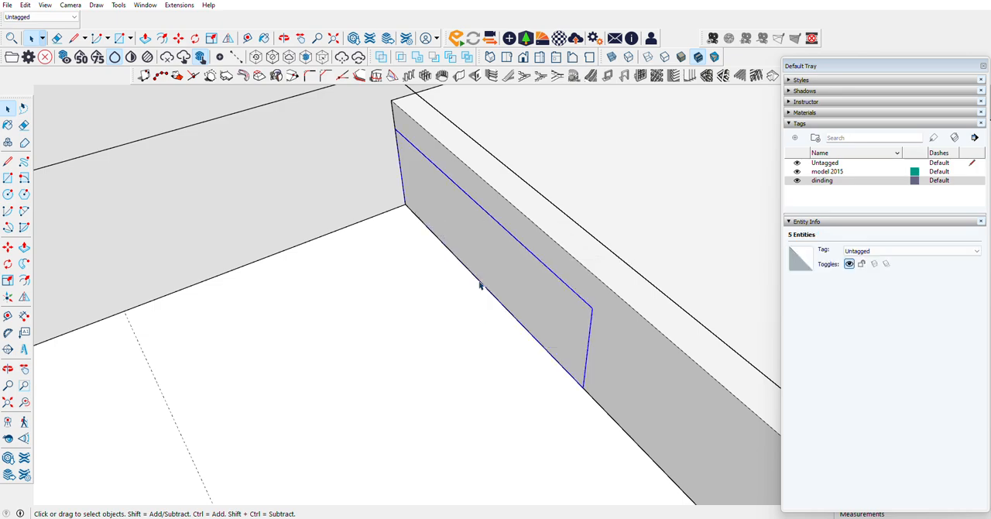
# Step: Pull the rectangle's face out along the side boundary wall to the rear boundary wall
pyautogui.click(24, 246)
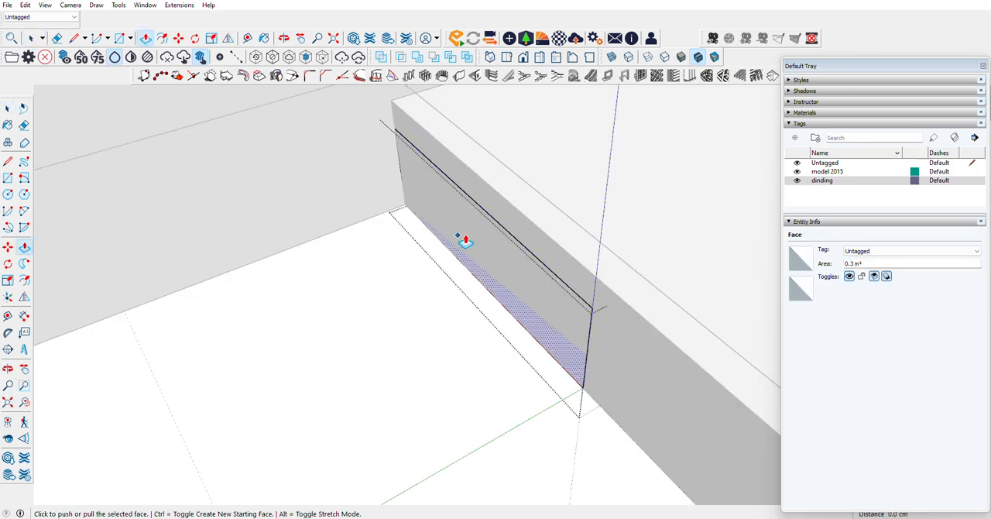
pyautogui.click(465, 234)
pyautogui.scroll(-3, 294, 281)
pyautogui.scroll(-6, 294, 281)
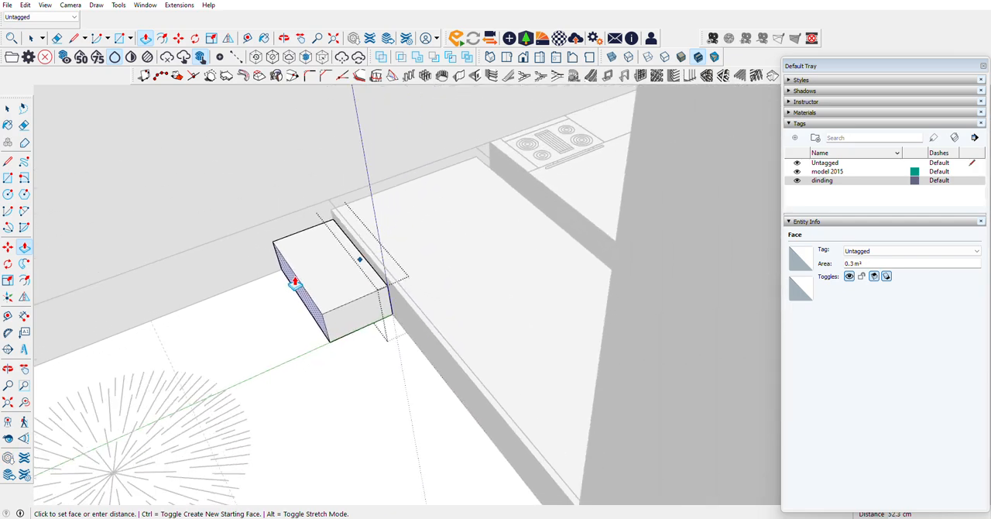
pyautogui.scroll(-8, 295, 281)
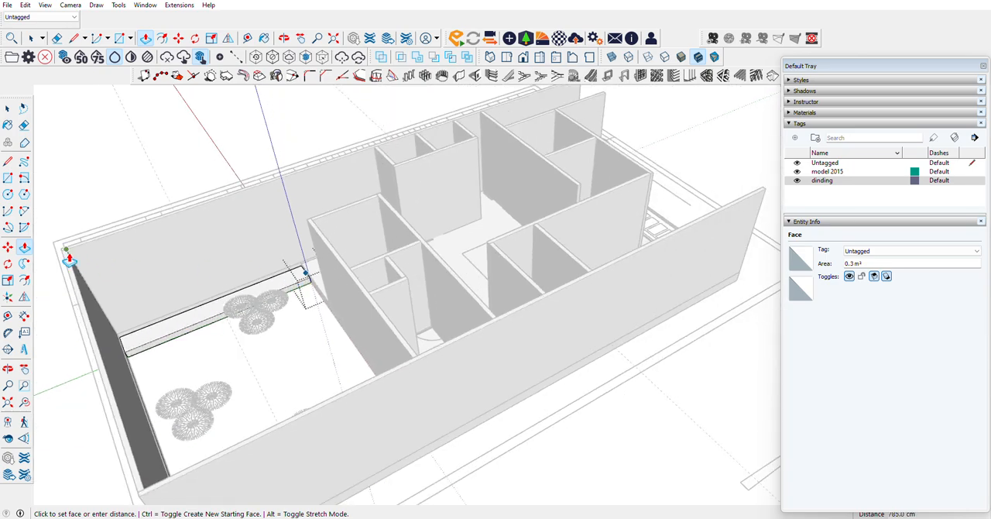
pyautogui.scroll(5, 68, 255)
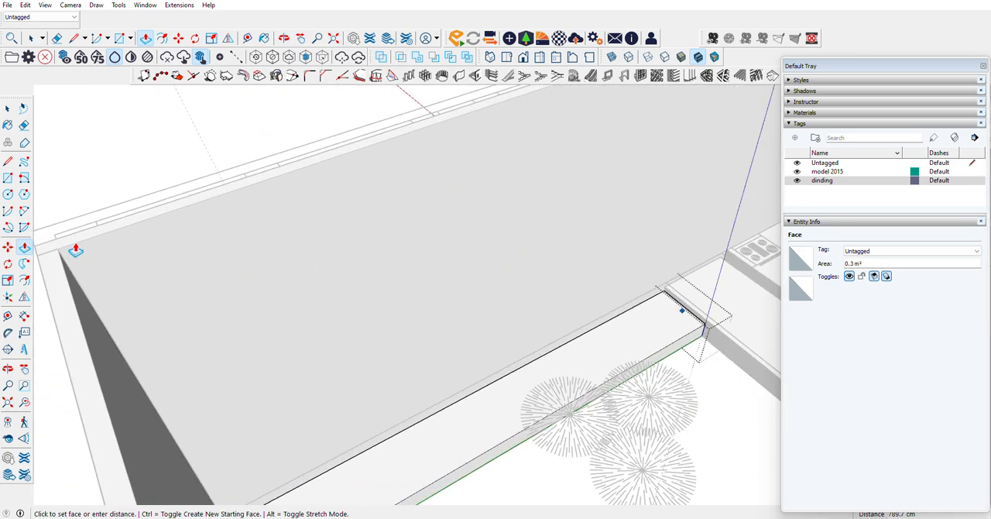
pyautogui.click(59, 250)
# Step: Pull the long side face of the yard slab 1070 cm across to the opposite boundary wall
pyautogui.scroll(-5, 447, 206)
pyautogui.scroll(6, 658, 294)
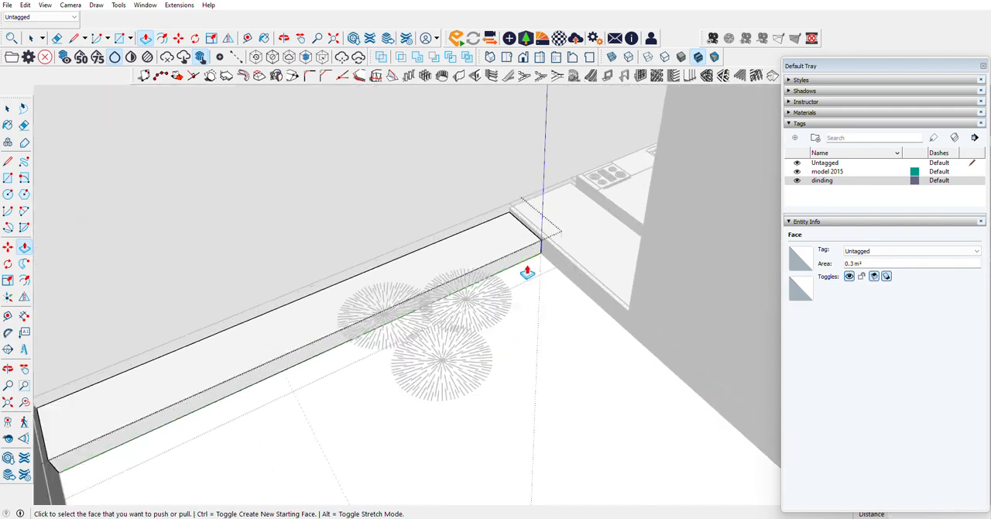
pyautogui.click(537, 259)
pyautogui.scroll(-10, 652, 347)
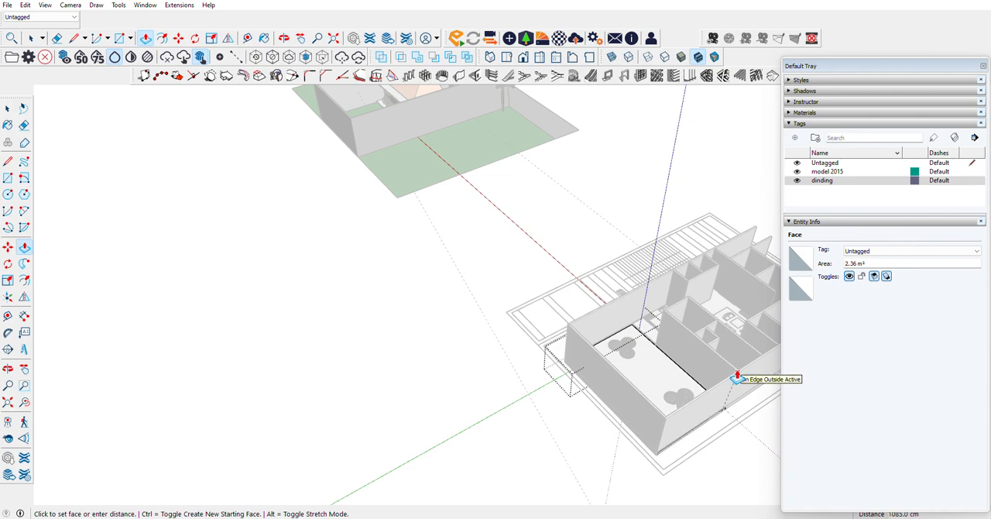
pyautogui.scroll(8, 736, 379)
pyautogui.click(658, 319)
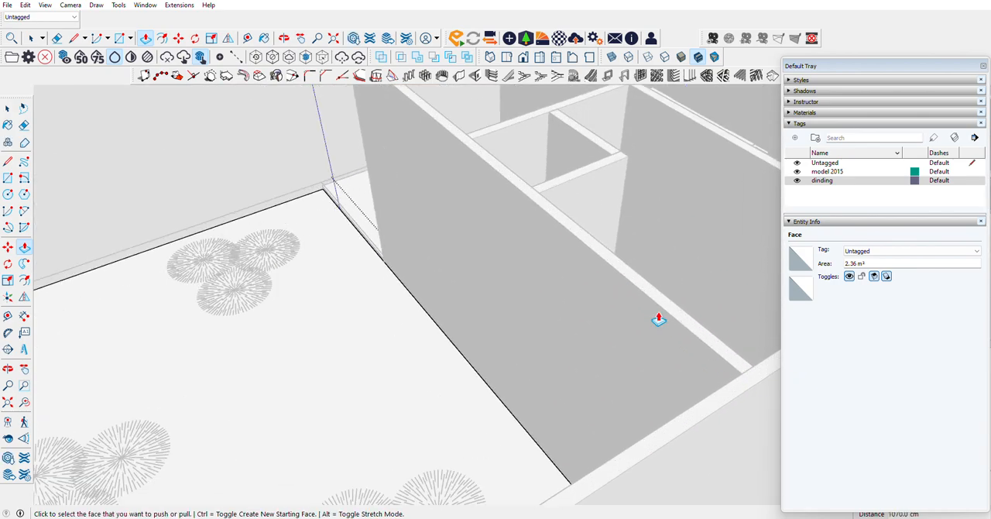
# Step: Close the yard slab group and examine the new rear yard floor within the boundary walls
pyautogui.scroll(-8, 506, 237)
pyautogui.moveTo(219, 221); pyautogui.dragTo(687, 300, button='middle')
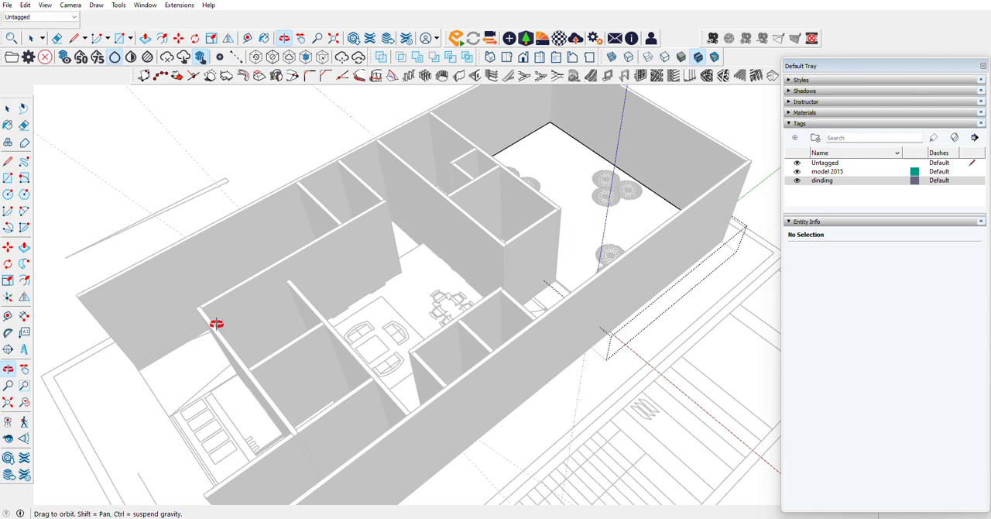
pyautogui.moveTo(216, 324); pyautogui.dragTo(192, 237, button='middle')
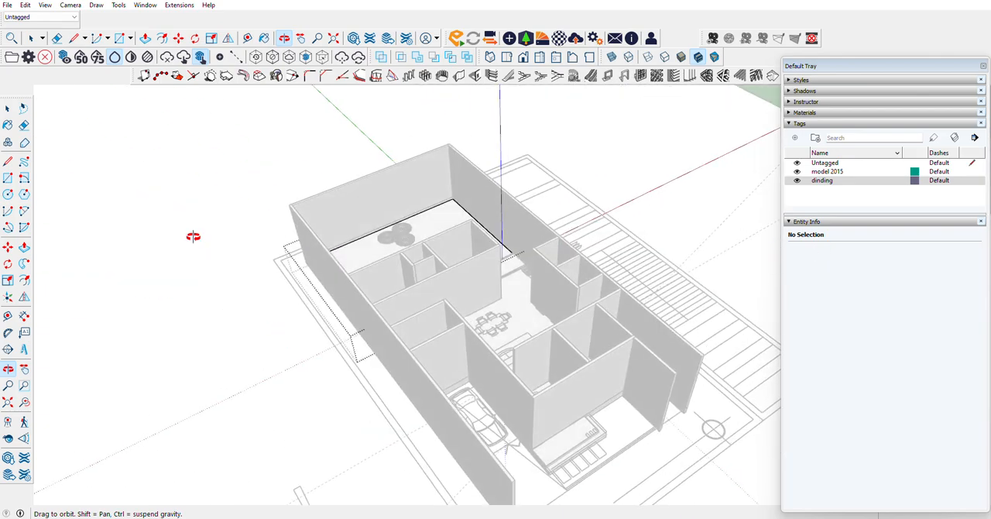
pyautogui.scroll(15, 227, 201)
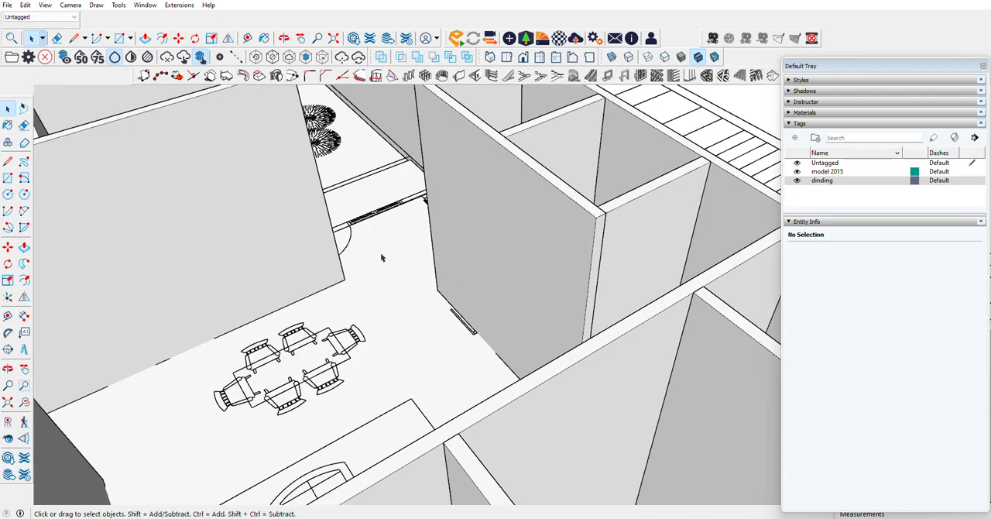
pyautogui.scroll(-8, 604, 310)
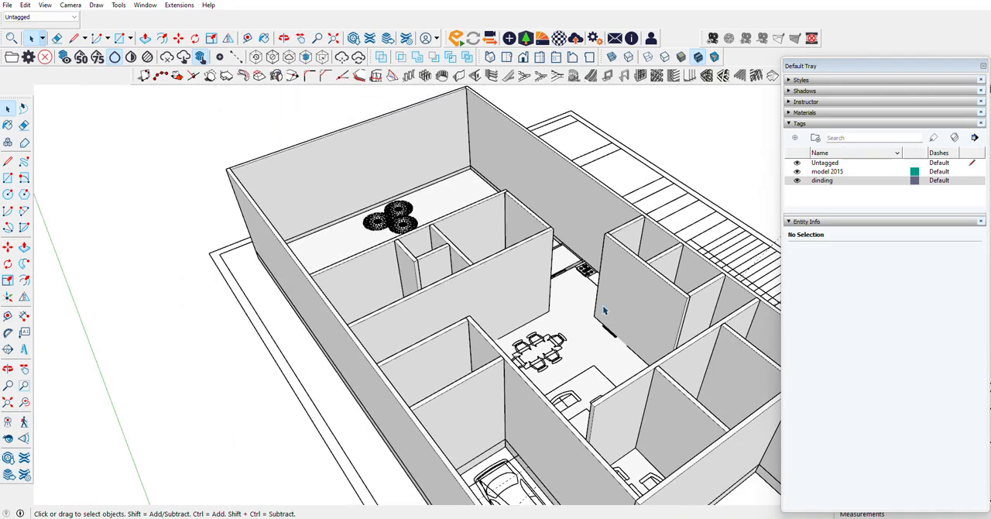
# Step: Examine the living, dining and kitchen layout between the house's walls from above and from several sides
pyautogui.click(8, 369)
pyautogui.moveTo(449, 325); pyautogui.dragTo(603, 292)
pyautogui.scroll(5, 496, 299)
pyautogui.moveTo(428, 287); pyautogui.dragTo(248, 352)
pyautogui.scroll(-3, 489, 293)
pyautogui.moveTo(488, 292); pyautogui.dragTo(335, 277)
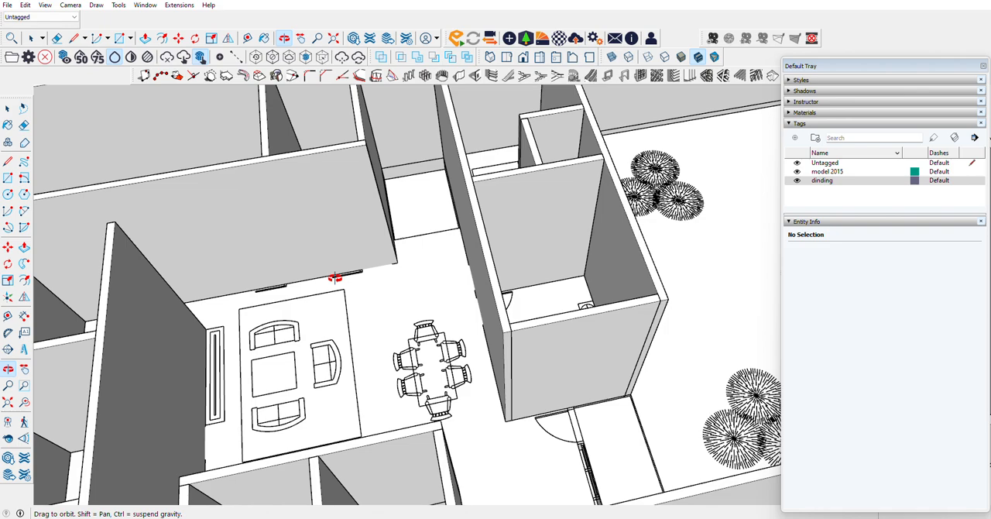
pyautogui.moveTo(334, 277); pyautogui.dragTo(318, 378)
pyautogui.scroll(-3, 426, 237)
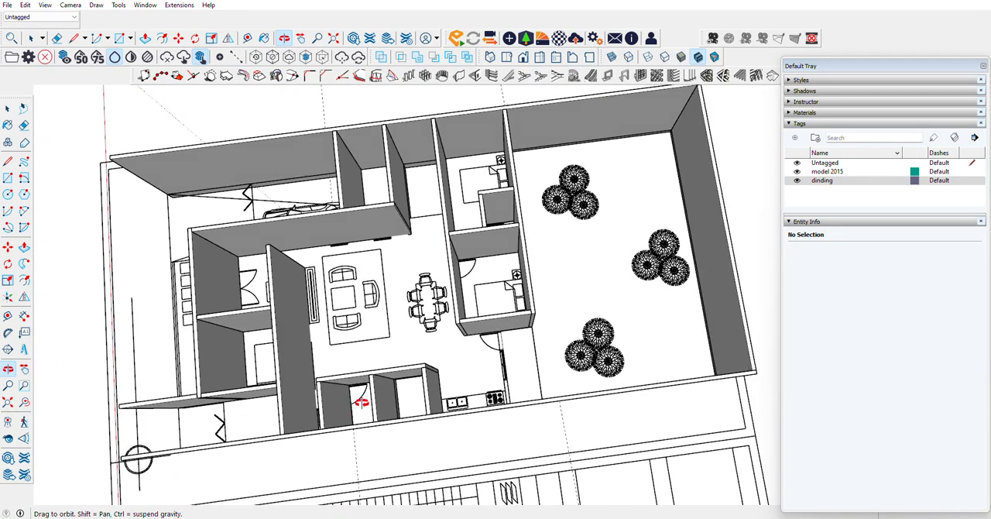
pyautogui.moveTo(361, 402); pyautogui.dragTo(393, 366)
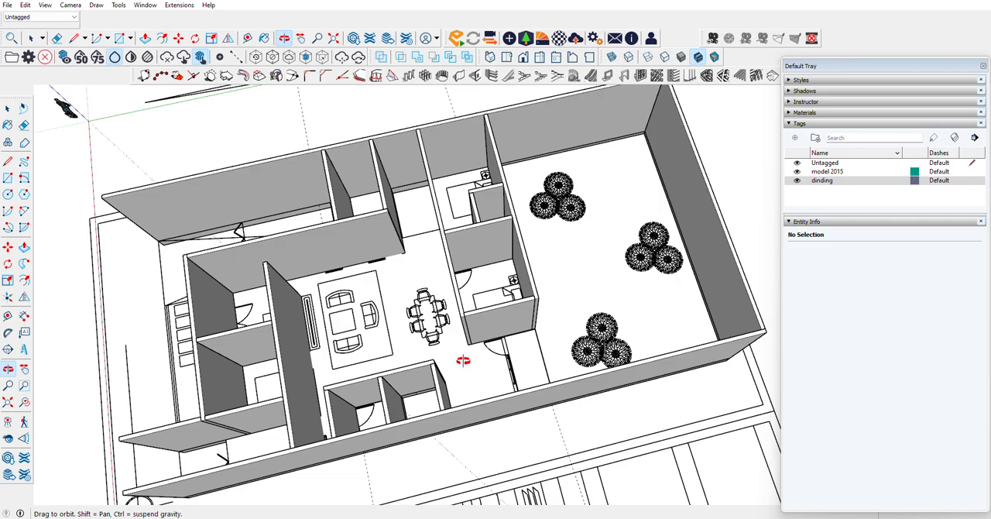
pyautogui.scroll(5, 434, 411)
pyautogui.scroll(-10, 473, 361)
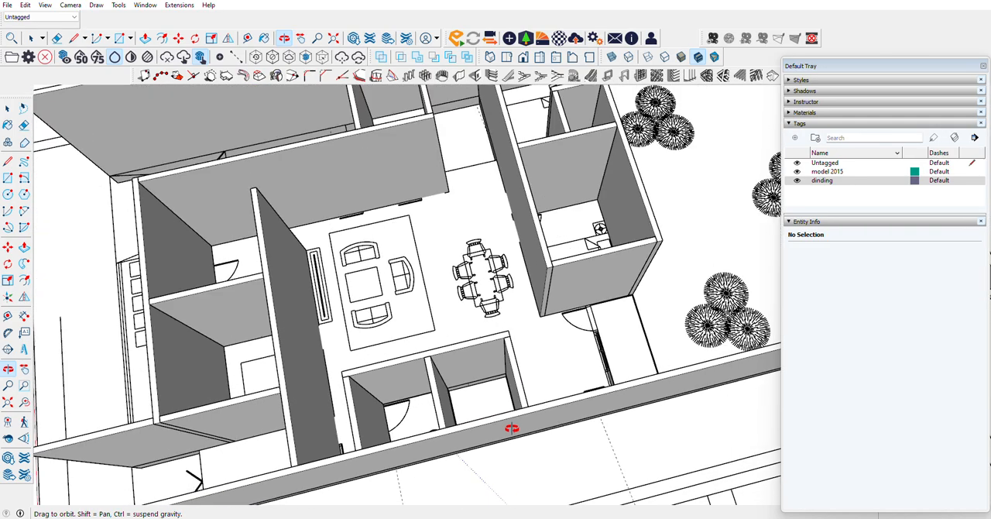
# Step: Open the model 2015 component for editing and hide its tiled roof group
pyautogui.scroll(-7, 456, 174)
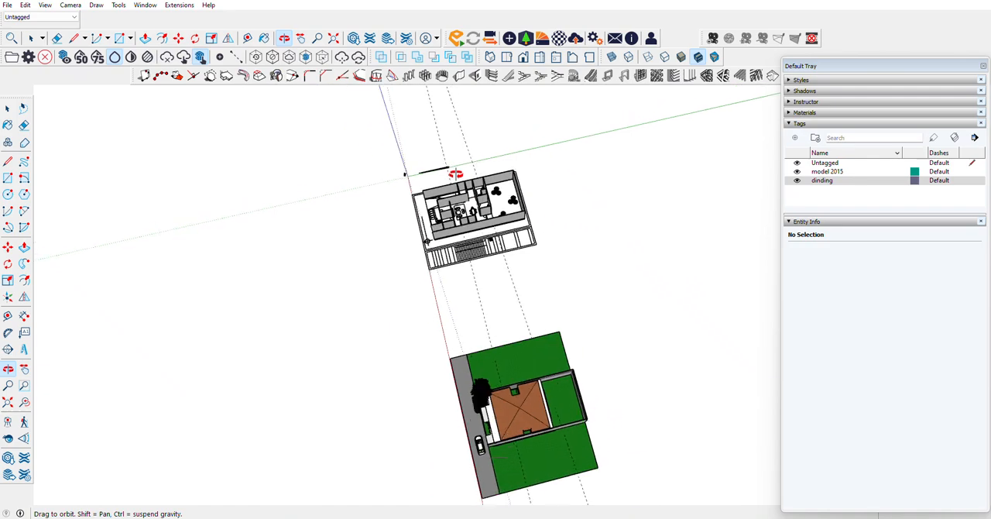
pyautogui.scroll(9, 522, 410)
pyautogui.moveTo(508, 371); pyautogui.dragTo(83, 164)
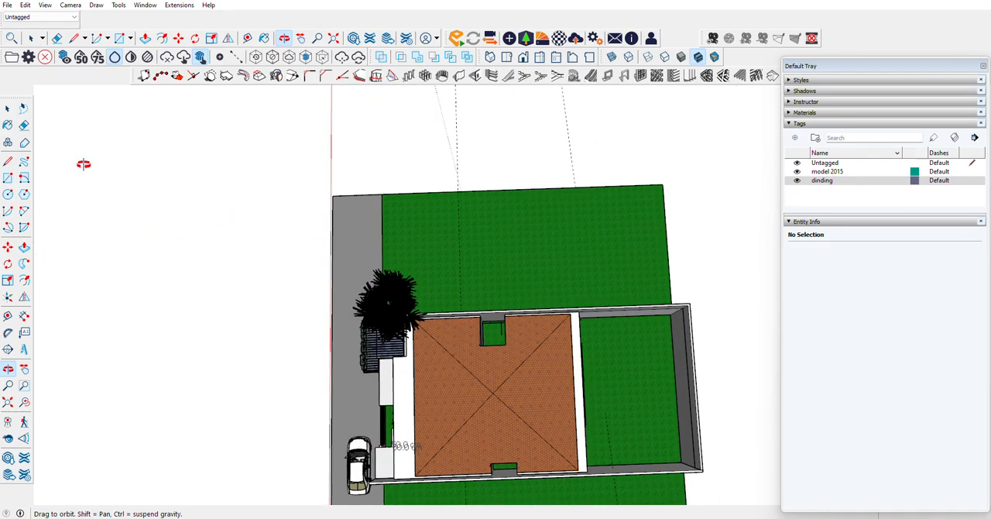
pyautogui.click(12, 110)
pyautogui.rightClick(489, 383)
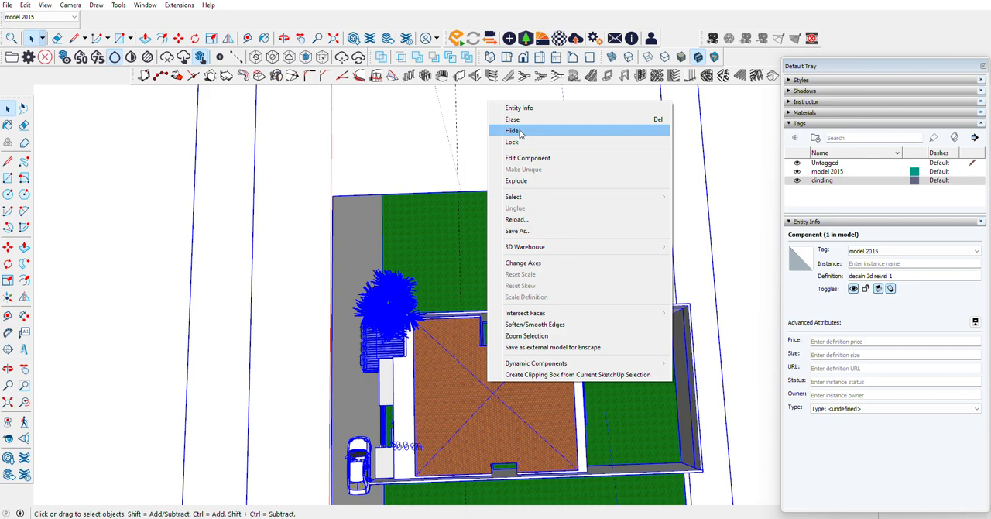
pyautogui.click(456, 347)
pyautogui.doubleClick(457, 343)
pyautogui.rightClick(459, 353)
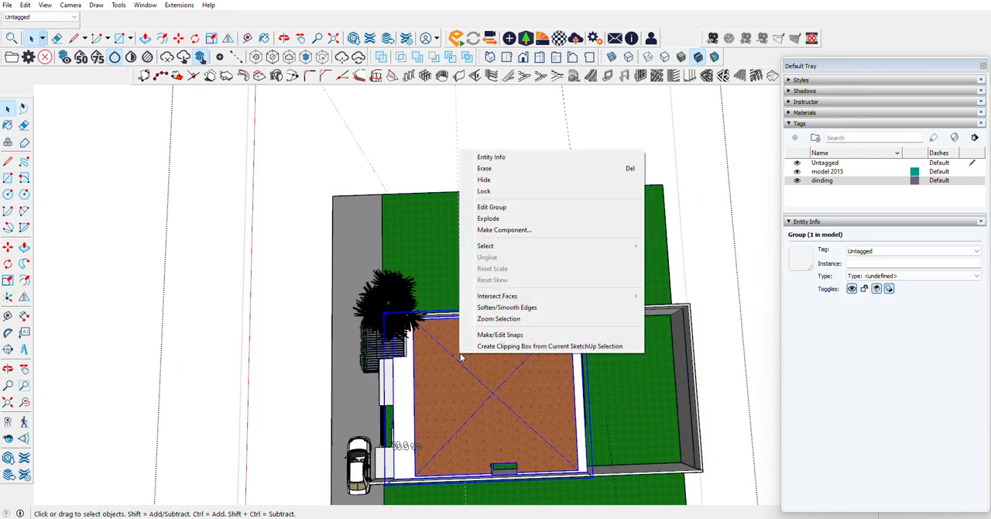
pyautogui.click(478, 178)
# Step: Examine the roofless rooms of the 2015 model and unhide its hidden floor plan and roof
pyautogui.scroll(10, 507, 404)
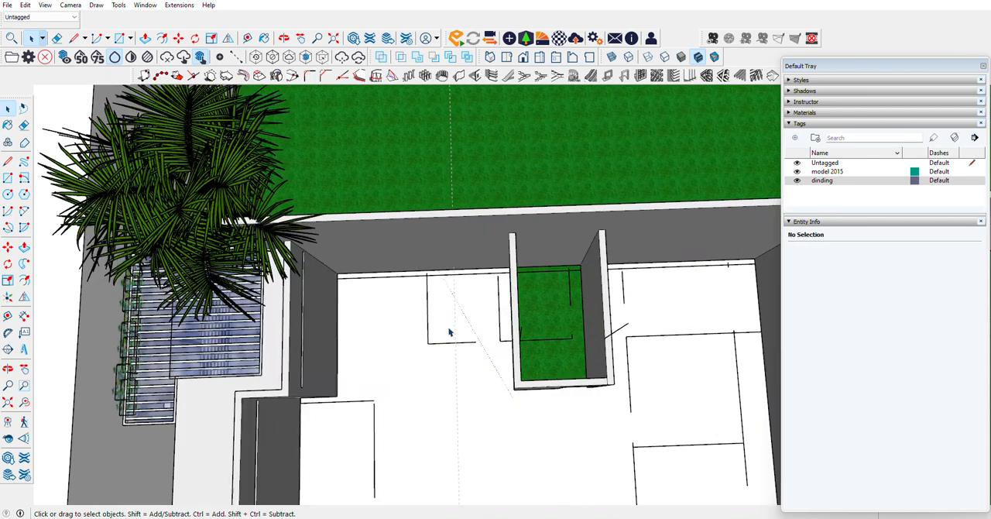
pyautogui.scroll(-10, 303, 316)
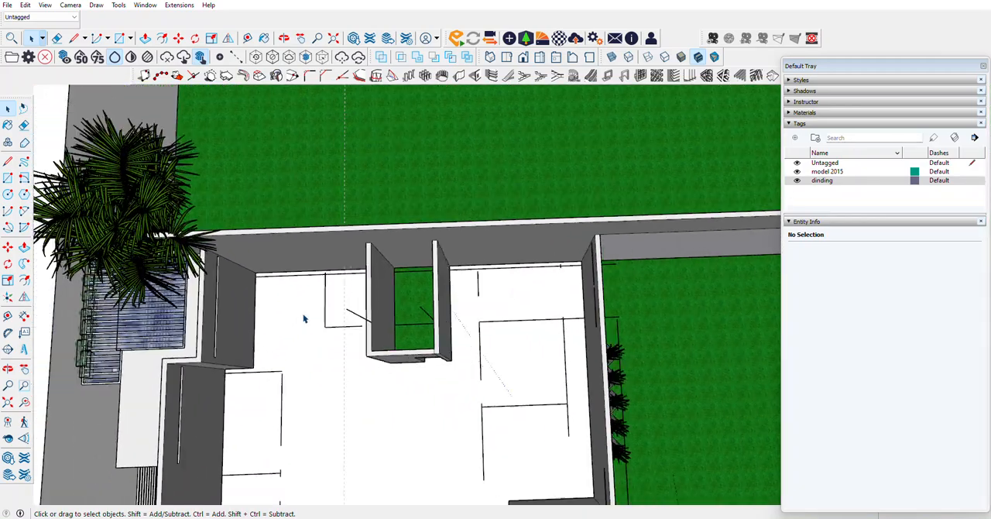
pyautogui.scroll(8, 412, 432)
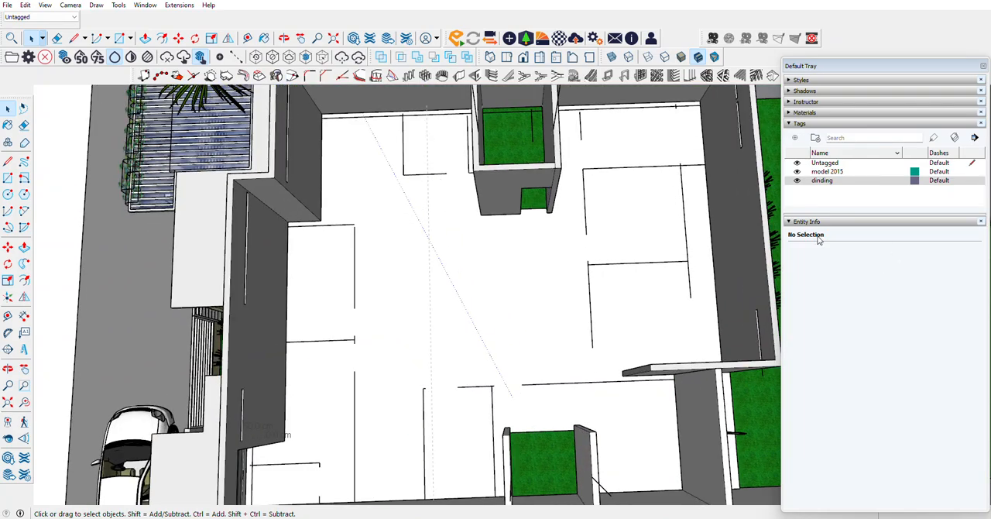
pyautogui.moveTo(116, 345); pyautogui.dragTo(987, 235)
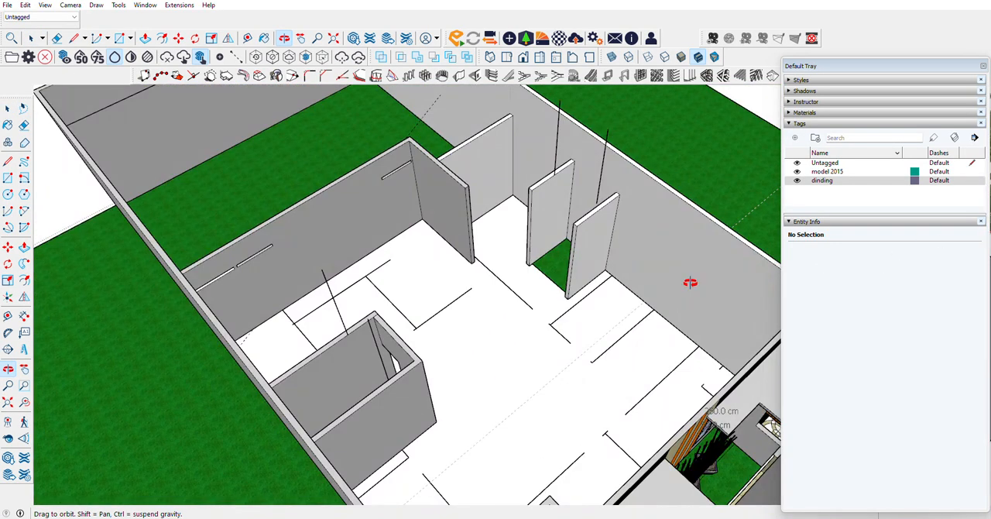
pyautogui.moveTo(619, 292); pyautogui.dragTo(364, 352)
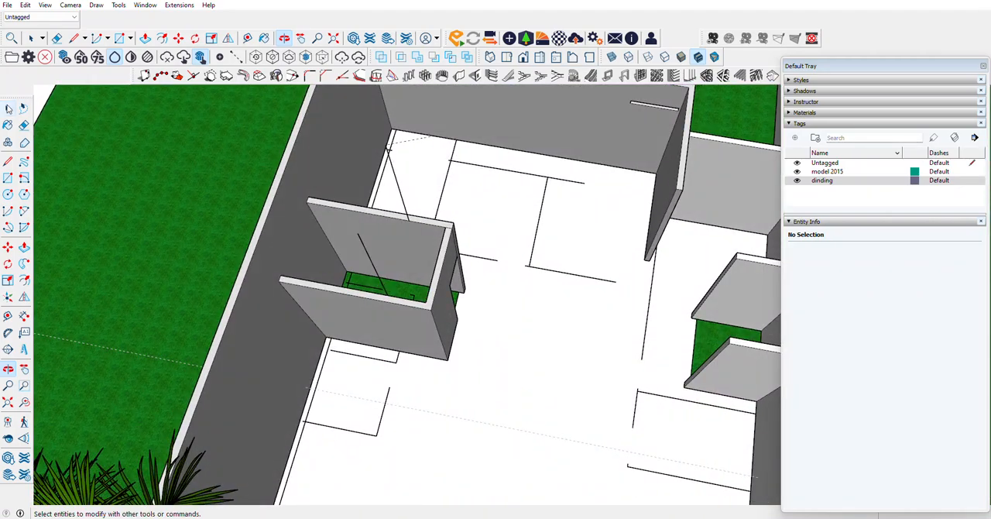
pyautogui.click(9, 108)
pyautogui.scroll(-4, 482, 319)
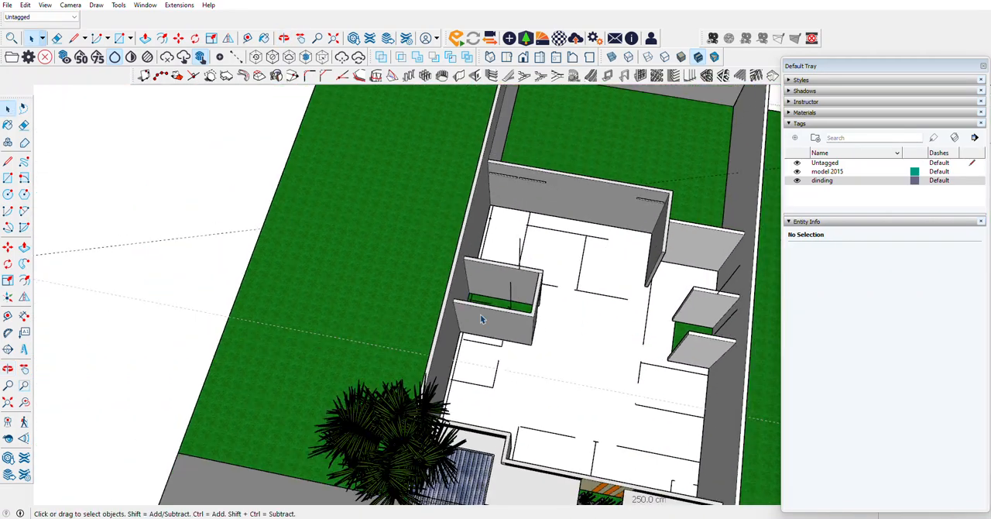
pyautogui.click(24, 5)
pyautogui.moveTo(64, 169)
pyautogui.click(183, 195)
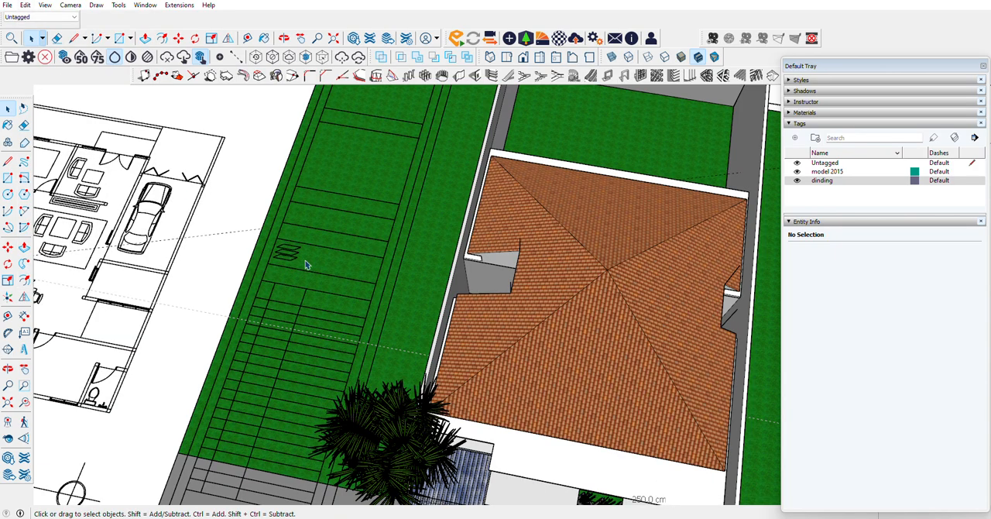
# Step: Hide the 2015 model's roof group again, leaving the restored floor plan shown
pyautogui.doubleClick(523, 318)
pyautogui.rightClick(525, 338)
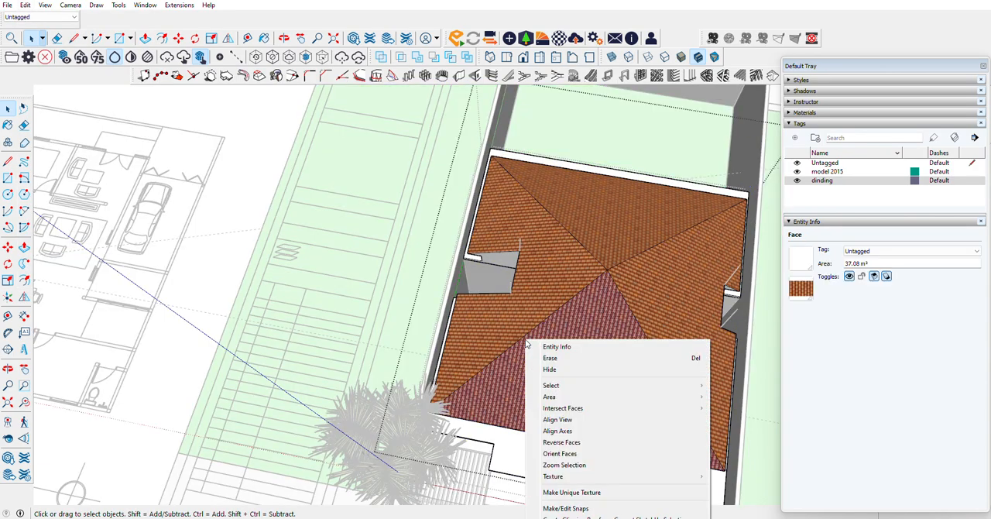
pyautogui.press('Escape')
pyautogui.press('Escape')
pyautogui.click(525, 339)
pyautogui.rightClick(525, 338)
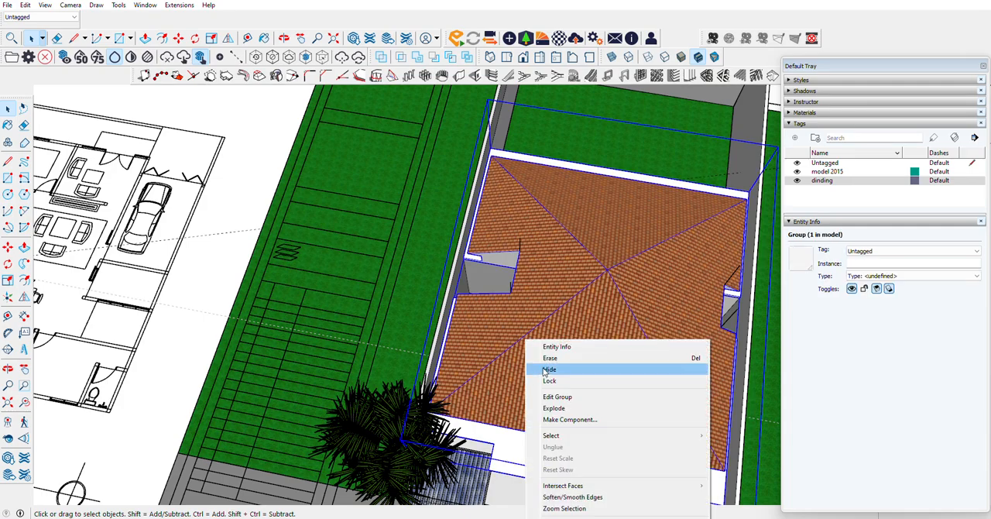
pyautogui.click(546, 369)
# Step: Compare the 2015 model's rooms and floor plan with the interior walls of the new house
pyautogui.scroll(5, 511, 340)
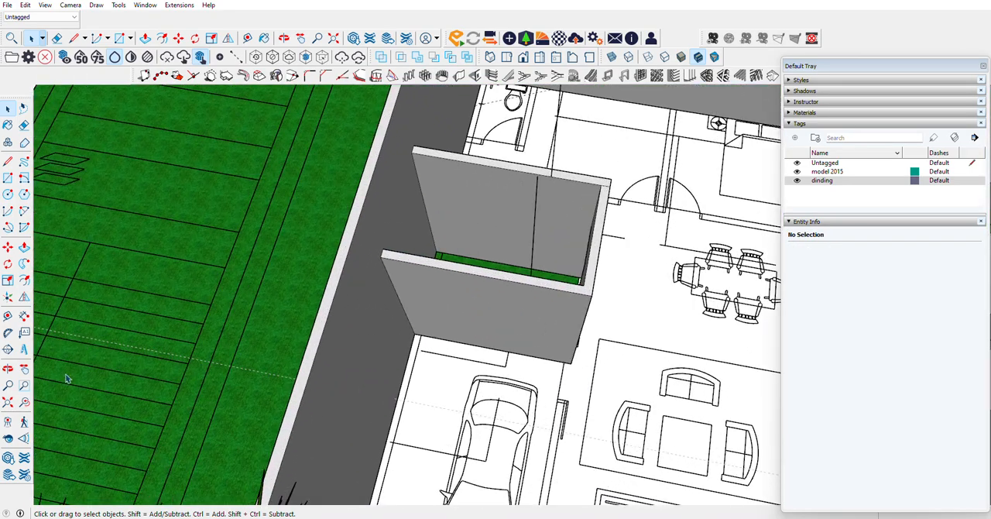
pyautogui.click(14, 370)
pyautogui.moveTo(469, 288); pyautogui.dragTo(431, 297)
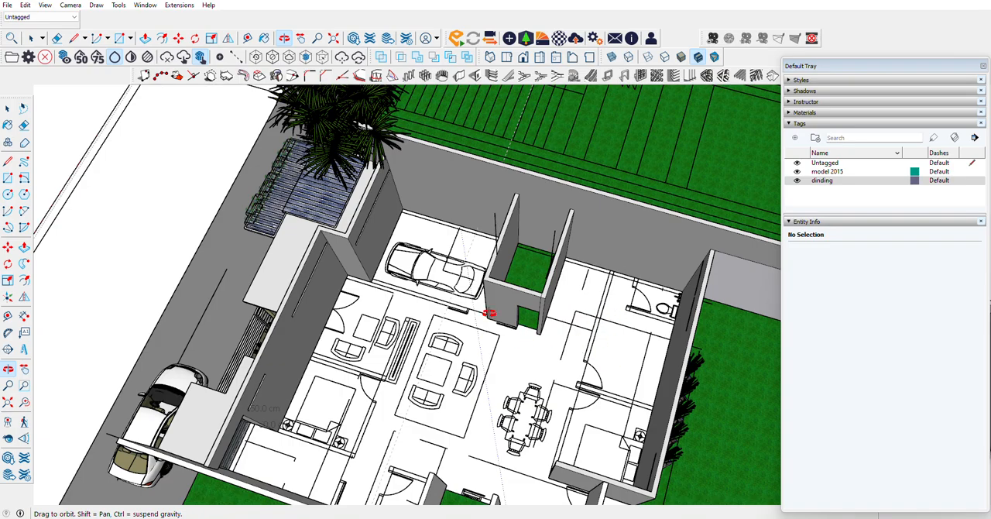
pyautogui.moveTo(489, 313); pyautogui.dragTo(346, 121)
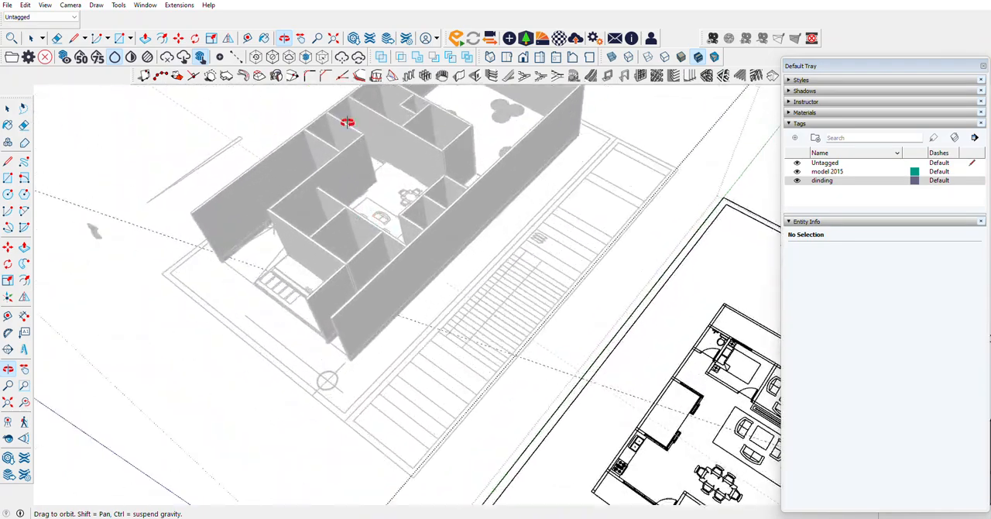
pyautogui.scroll(6, 376, 164)
pyautogui.moveTo(431, 207); pyautogui.dragTo(313, 338)
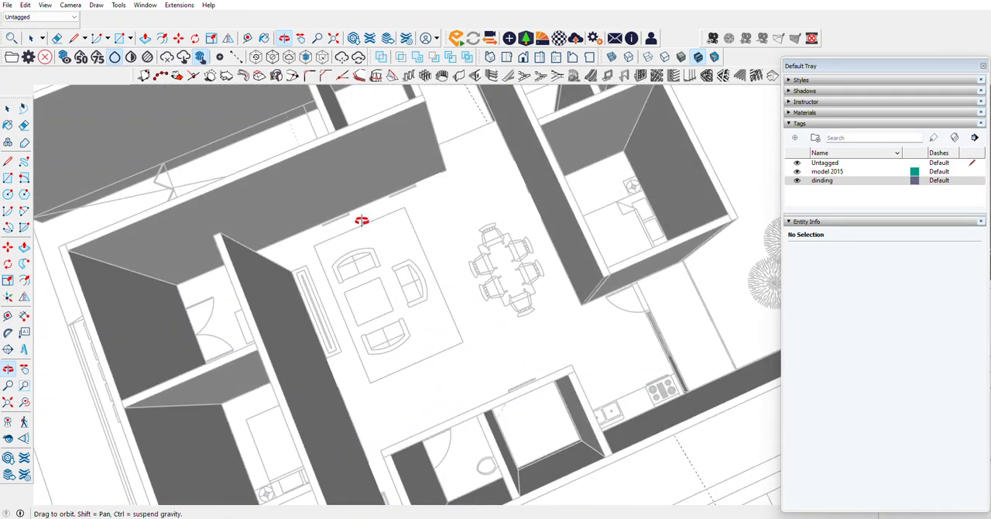
# Step: Extend the floor slab's narrow edge face across the recessed prayer room area to the outer wall with Push/Pull
pyautogui.moveTo(361, 221); pyautogui.dragTo(491, 462)
pyautogui.scroll(8, 473, 411)
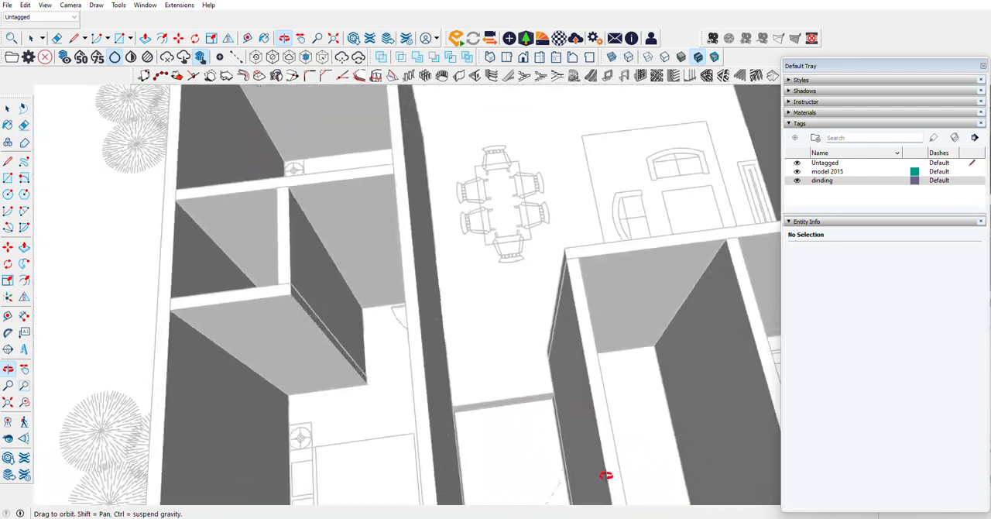
pyautogui.scroll(4, 588, 480)
pyautogui.click(10, 109)
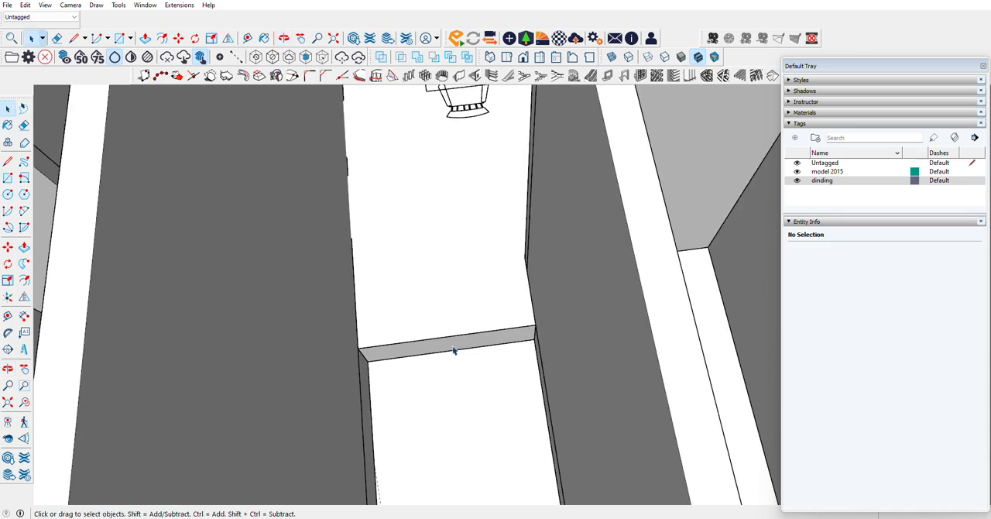
pyautogui.click(432, 349)
pyautogui.scroll(-6, 424, 353)
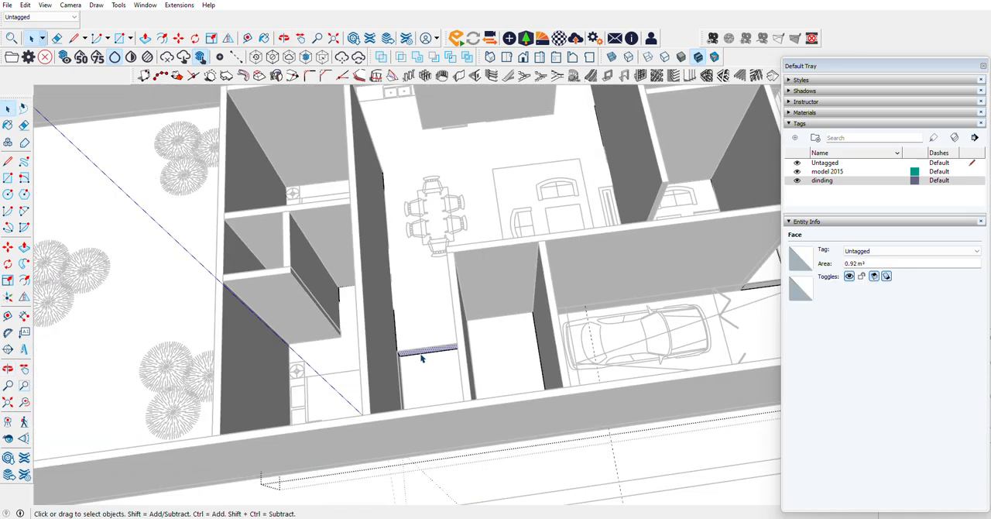
pyautogui.scroll(8, 430, 364)
pyautogui.click(24, 247)
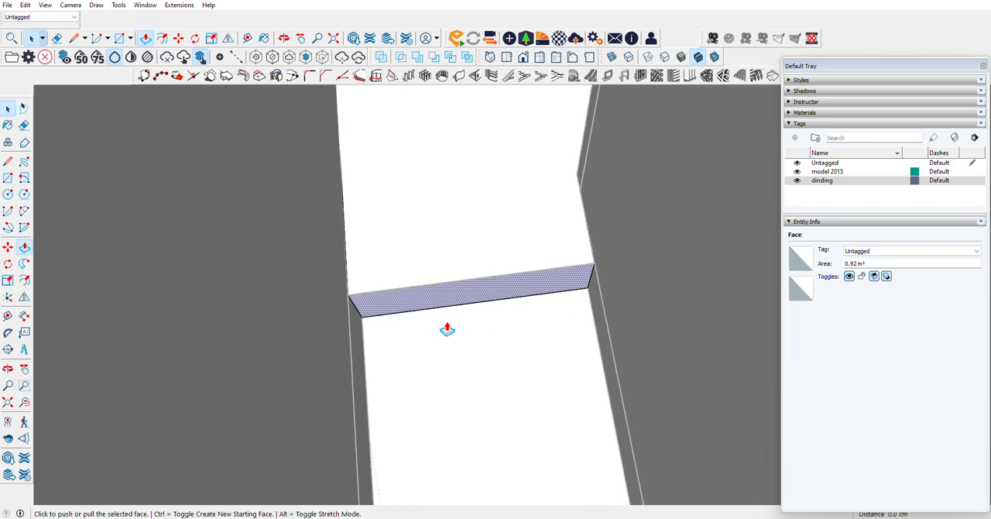
pyautogui.click(465, 299)
pyautogui.scroll(-5, 502, 365)
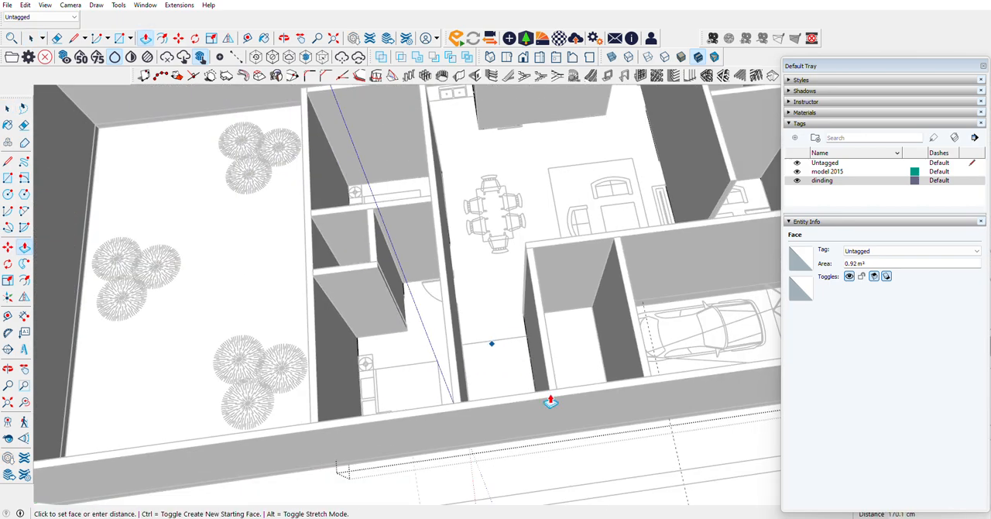
pyautogui.click(546, 395)
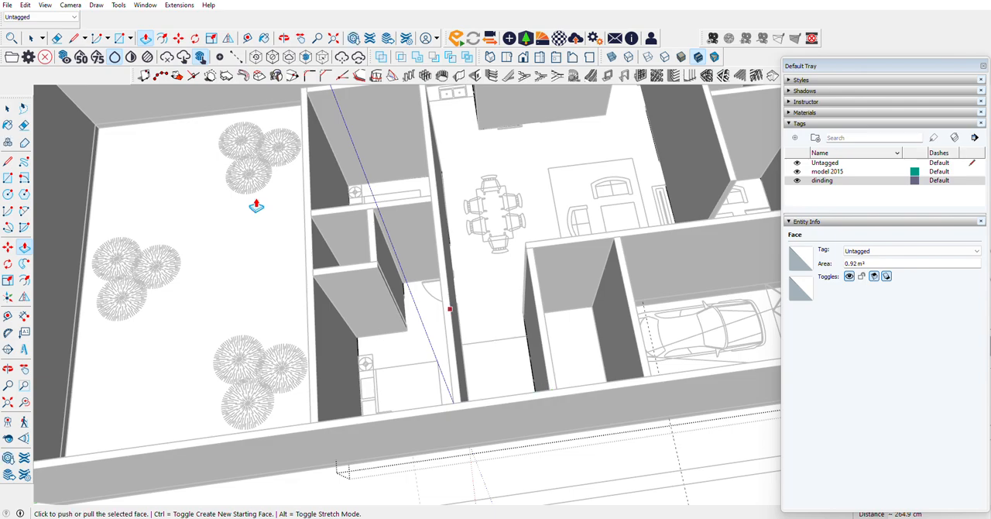
# Step: Hide the long outer boundary wall running past the prayer room, side garden and garage
pyautogui.click(9, 112)
pyautogui.click(581, 312)
pyautogui.scroll(2, 567, 284)
pyautogui.click(567, 284)
pyautogui.scroll(-3, 367, 357)
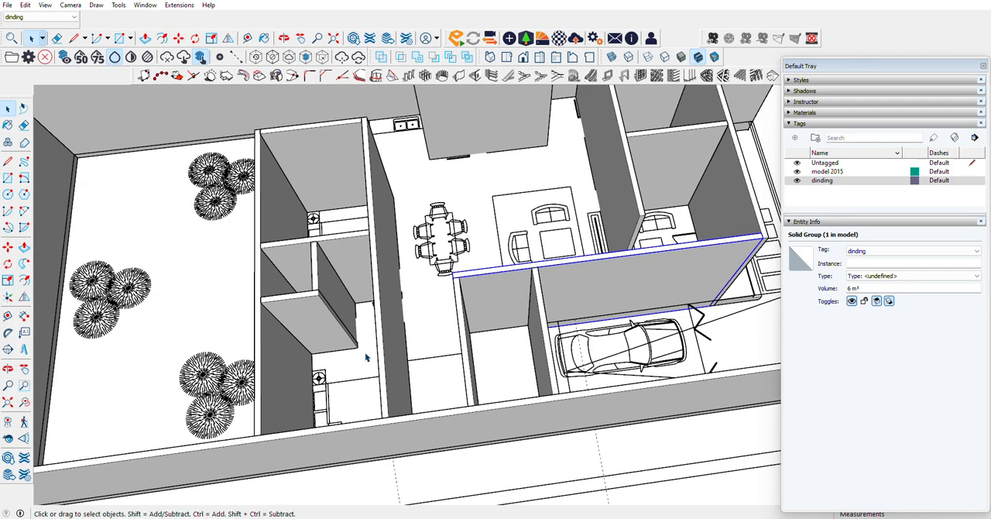
pyautogui.rightClick(548, 416)
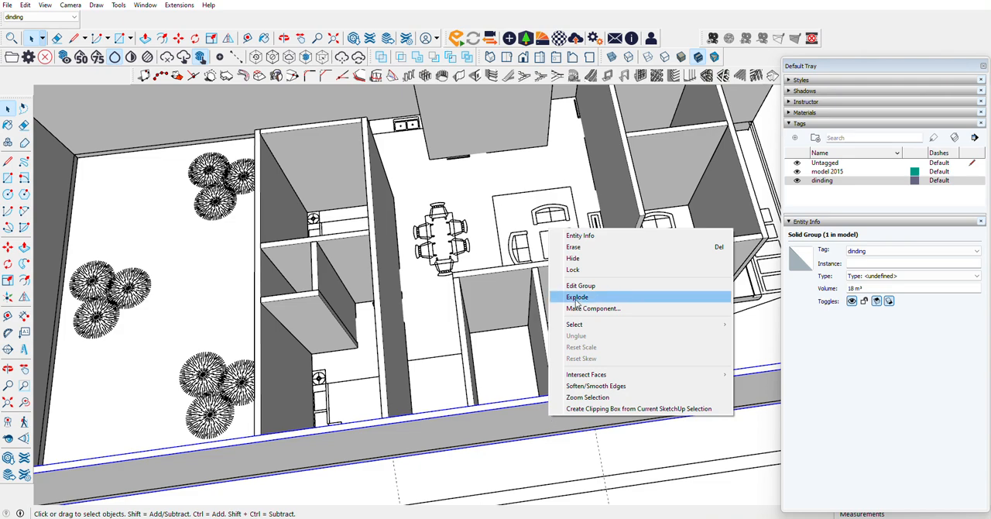
pyautogui.click(569, 258)
# Step: Hide the two cross walls on either side of the side garden next to the garage
pyautogui.rightClick(539, 391)
pyautogui.click(554, 404)
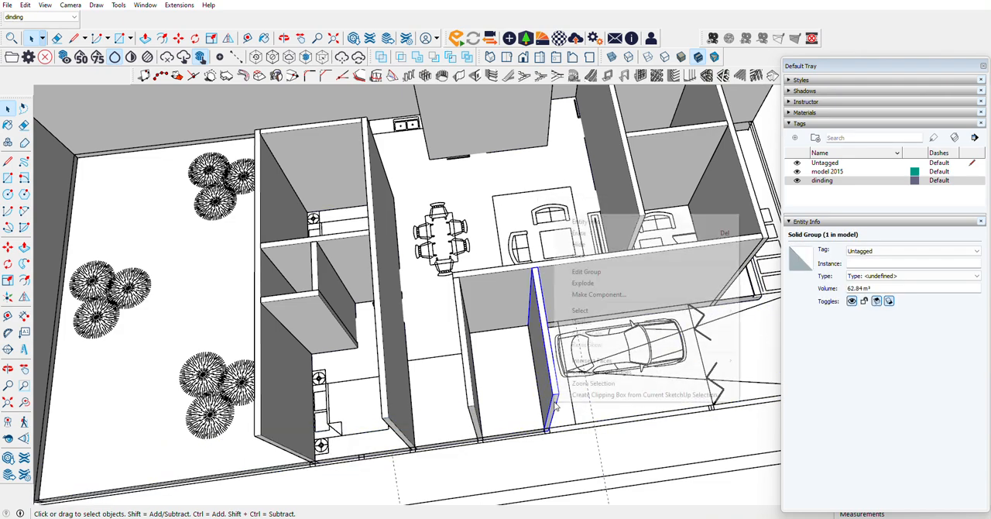
pyautogui.rightClick(555, 404)
pyautogui.click(569, 250)
pyautogui.click(492, 358)
pyautogui.rightClick(469, 380)
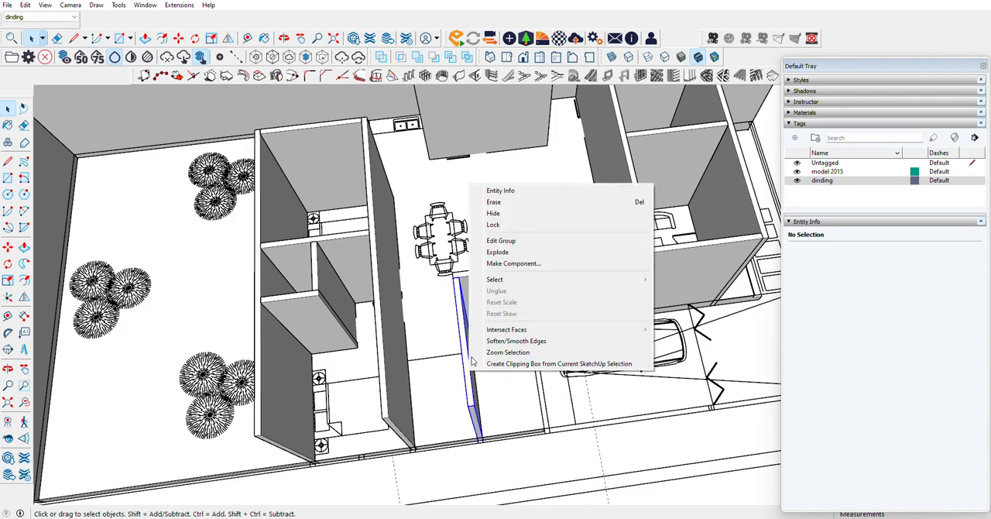
pyautogui.click(503, 212)
# Step: Push the floor slab's garage-side face back 185 cm to clear the slab from the side garden
pyautogui.scroll(5, 501, 402)
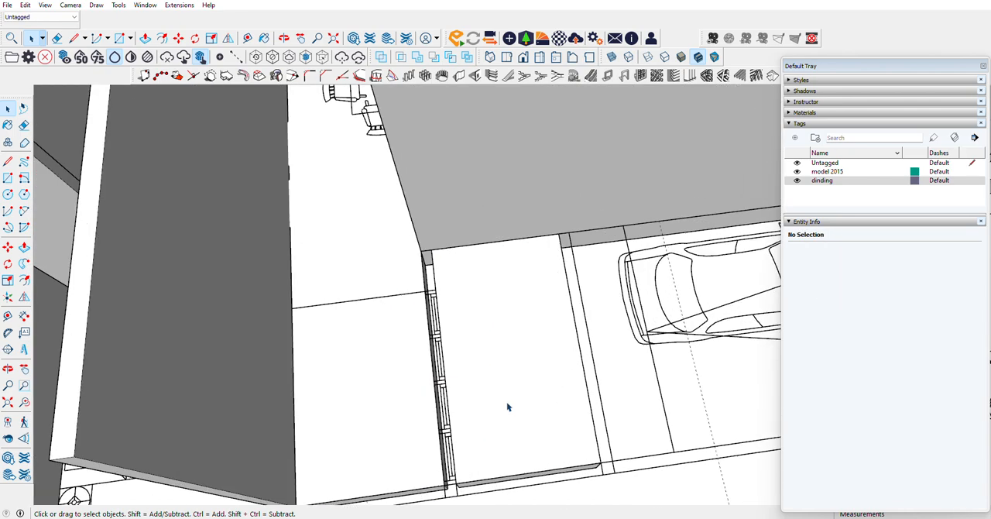
pyautogui.click(463, 292)
pyautogui.click(8, 375)
pyautogui.moveTo(483, 333); pyautogui.dragTo(201, 170)
pyautogui.scroll(4, 556, 262)
pyautogui.click(24, 247)
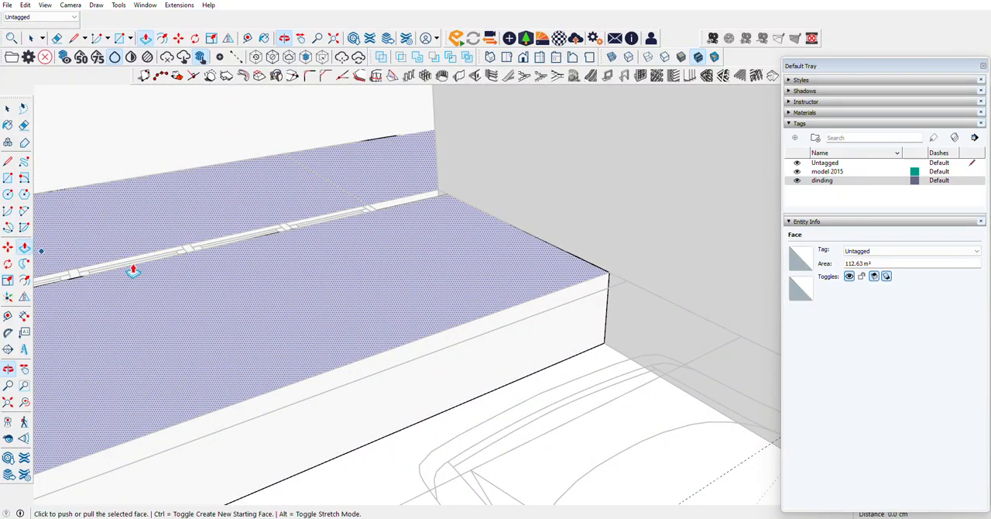
pyautogui.click(586, 321)
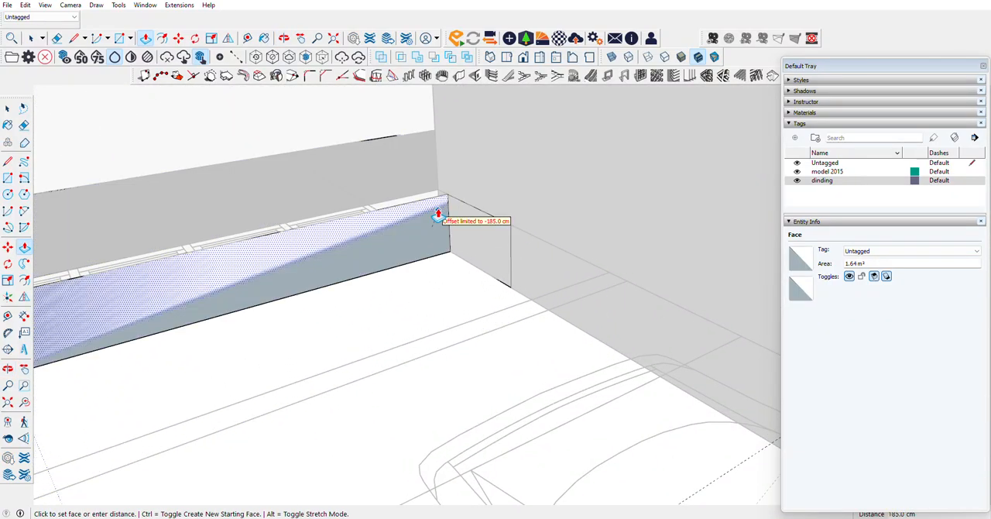
pyautogui.click(437, 209)
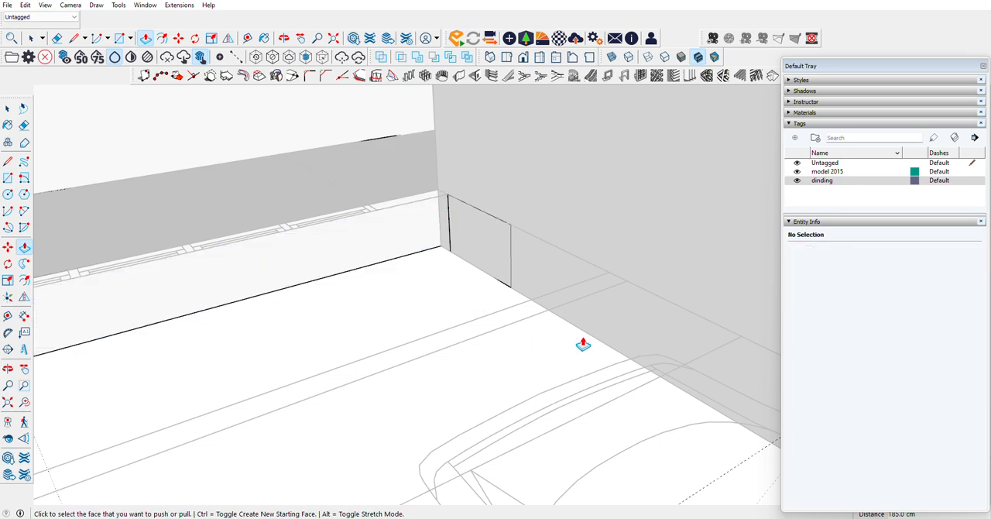
# Step: Hide the wall separating the side garden and garage from the living room
pyautogui.scroll(-4, 604, 348)
pyautogui.scroll(5, 267, 356)
pyautogui.scroll(-3, 434, 309)
pyautogui.scroll(4, 751, 274)
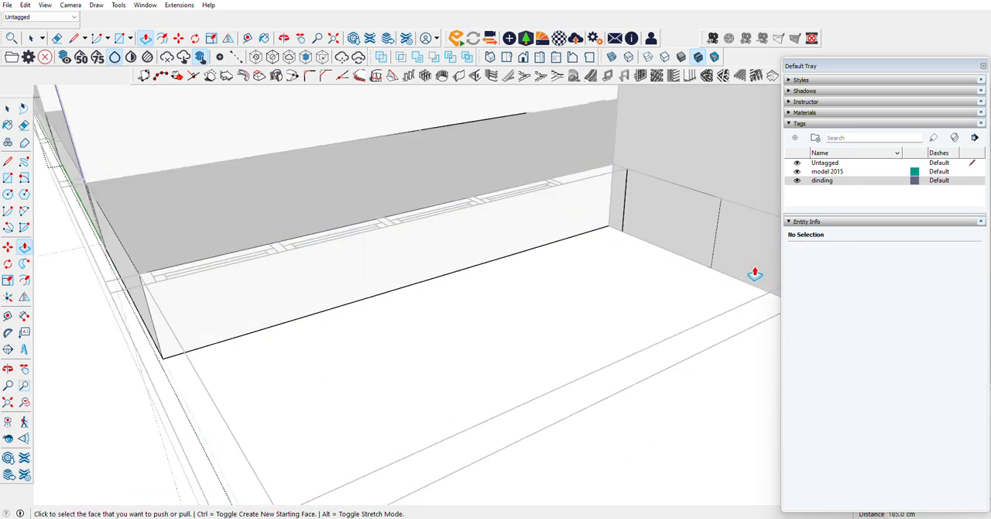
pyautogui.scroll(3, 743, 271)
pyautogui.click(8, 109)
pyautogui.scroll(-6, 569, 365)
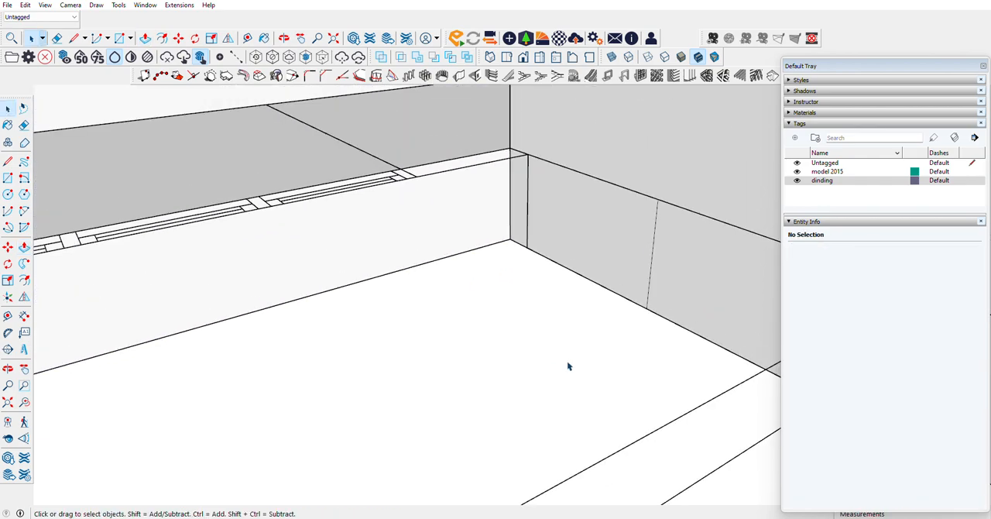
pyautogui.rightClick(619, 264)
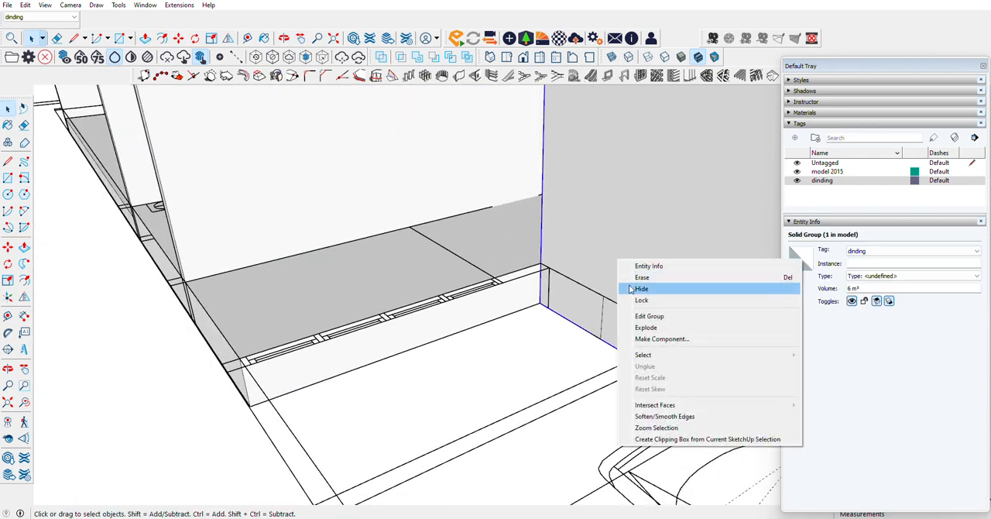
pyautogui.click(639, 286)
pyautogui.scroll(-4, 438, 388)
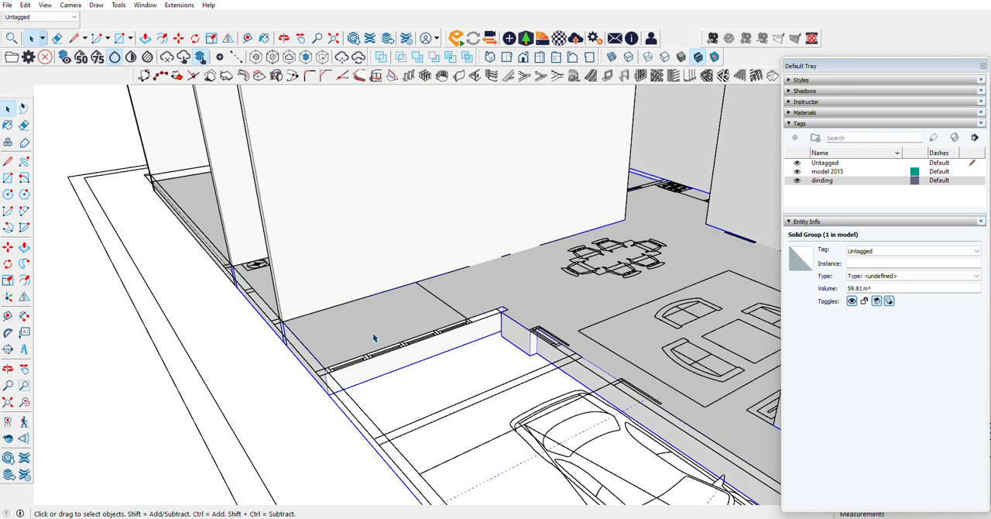
# Step: Draw a 185 cm line across the floor slab's top face along the plan line to split off the prayer room area
pyautogui.scroll(5, 374, 334)
pyautogui.tripleClick(503, 282)
pyautogui.click(428, 305)
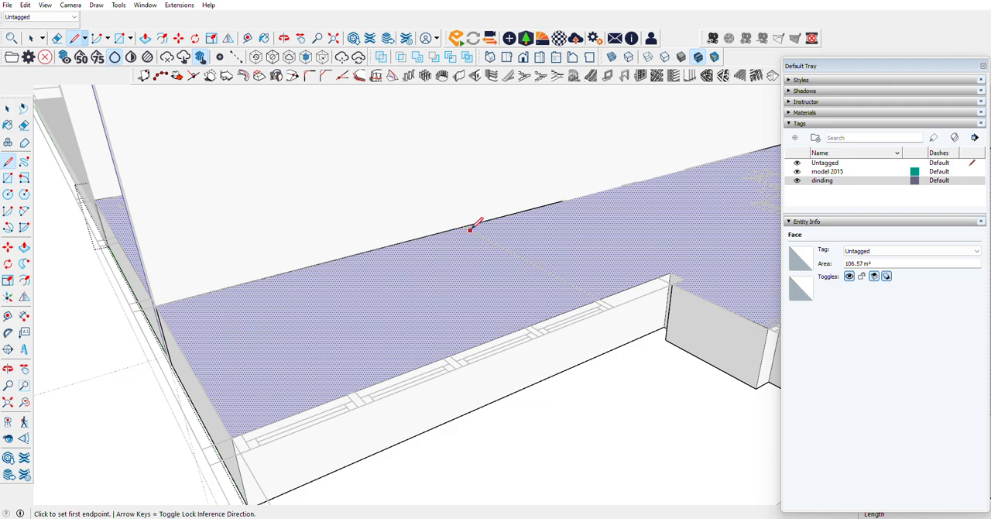
pyautogui.click(601, 298)
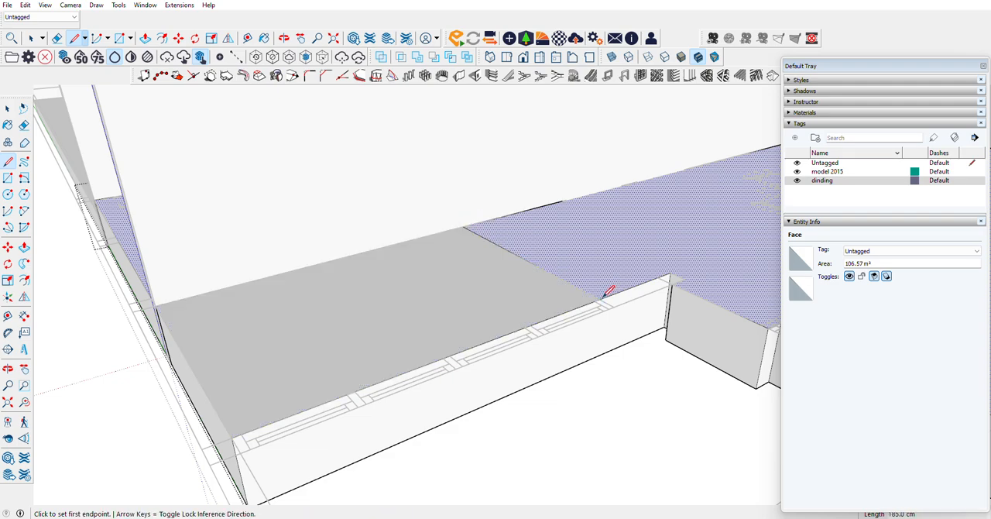
# Step: Switch to the CAD program by launching ZWCAD 2021 English and bringing its Drawing1.dwg window to the front
pyautogui.press('super')
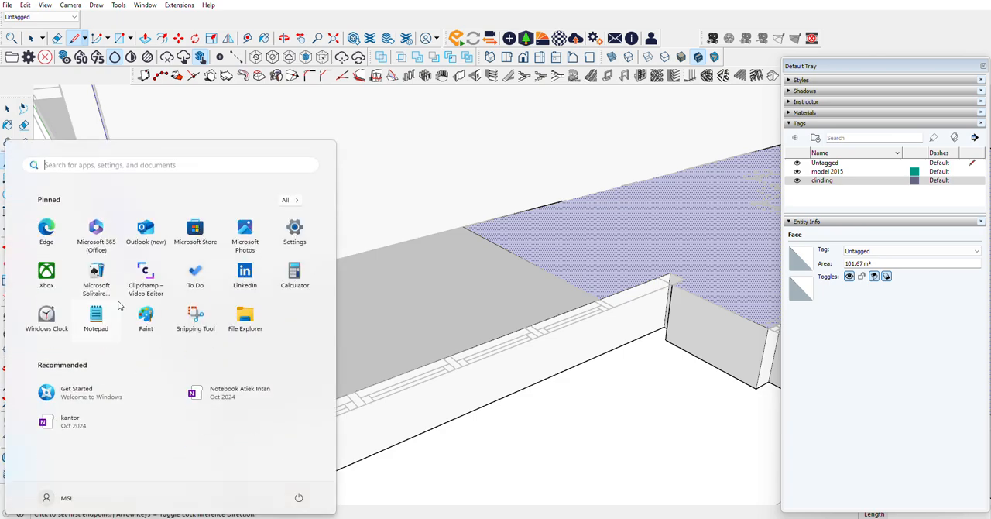
pyautogui.write('zw')
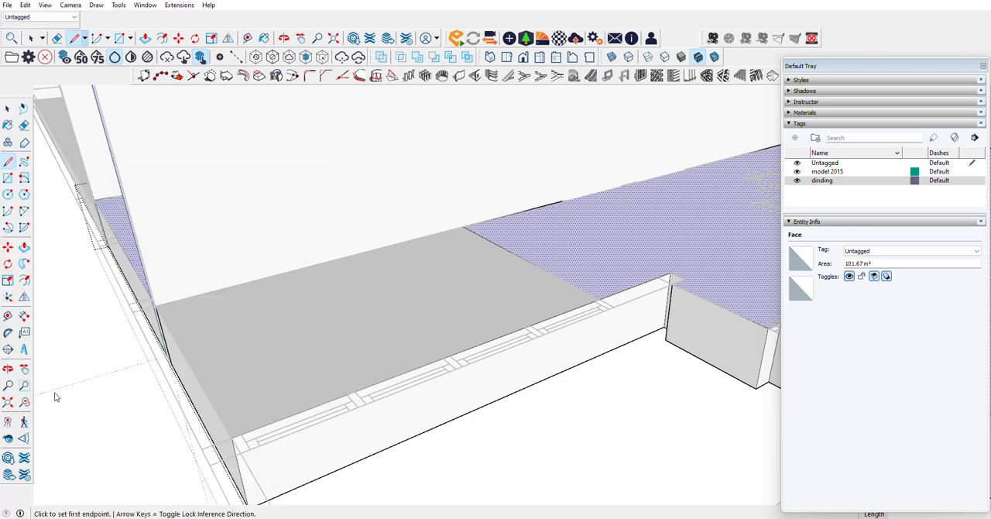
pyautogui.write('ca')
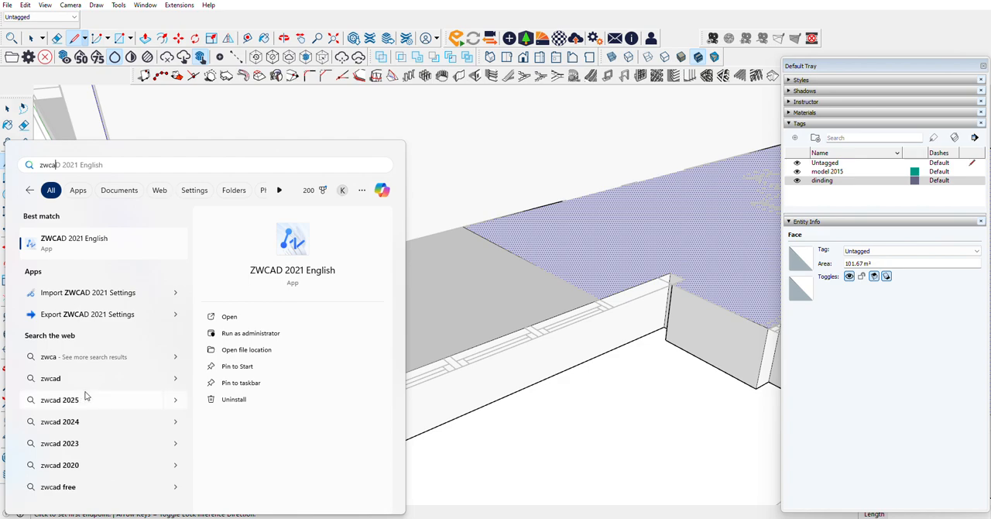
pyautogui.click(65, 246)
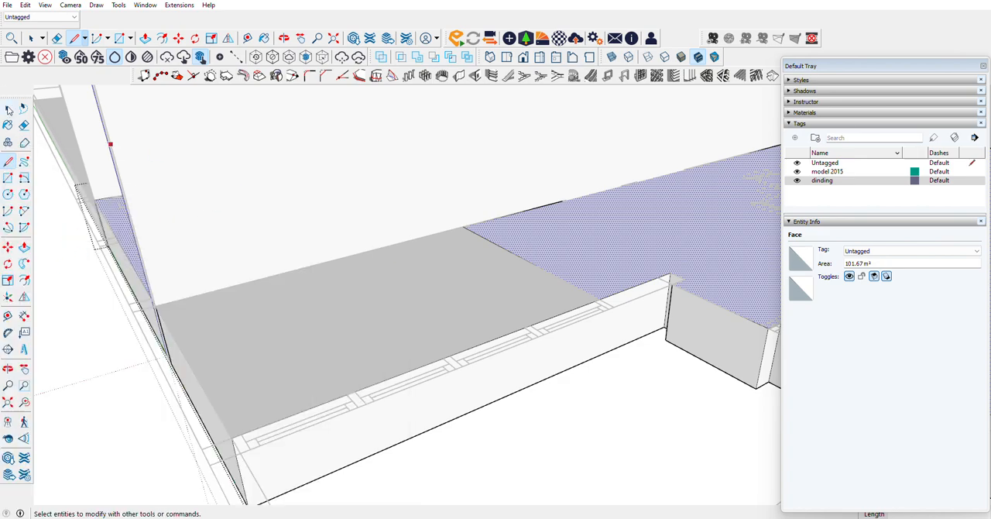
pyautogui.click(9, 110)
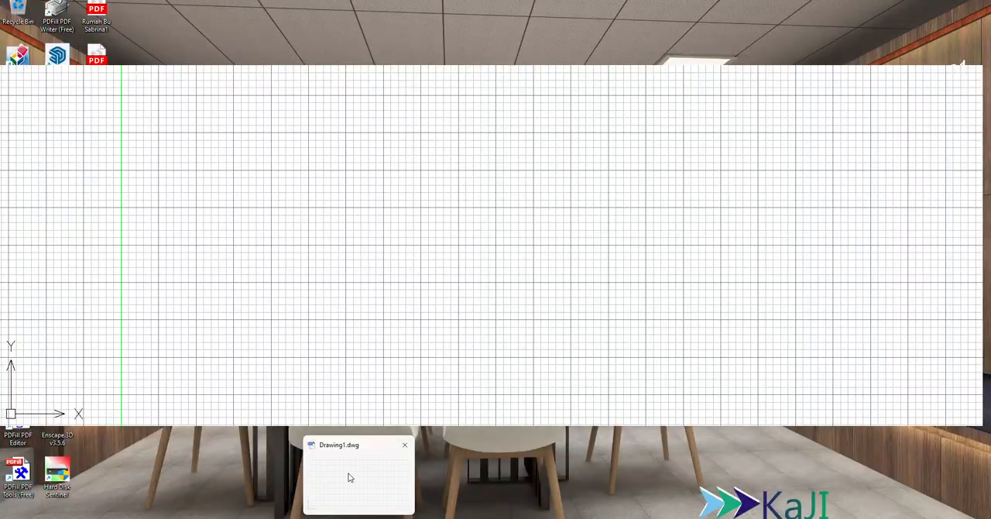
pyautogui.click(349, 476)
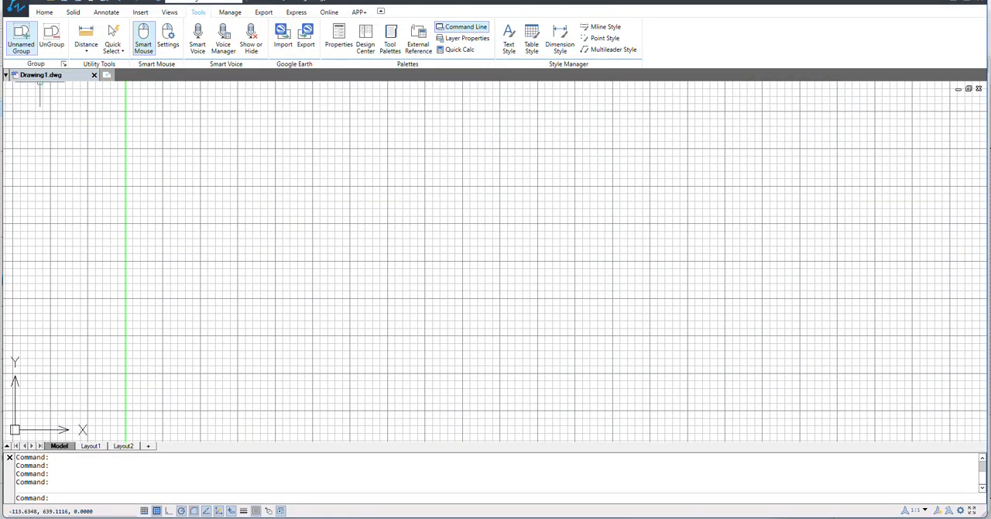
# Step: Open the floor plan drawing re modeling 2024.dwg
pyautogui.click(13, 11)
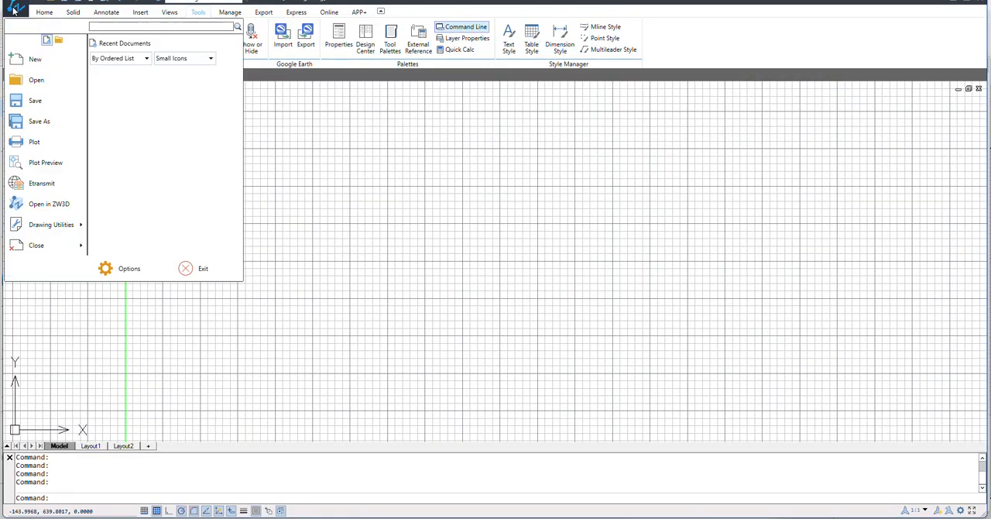
pyautogui.click(33, 82)
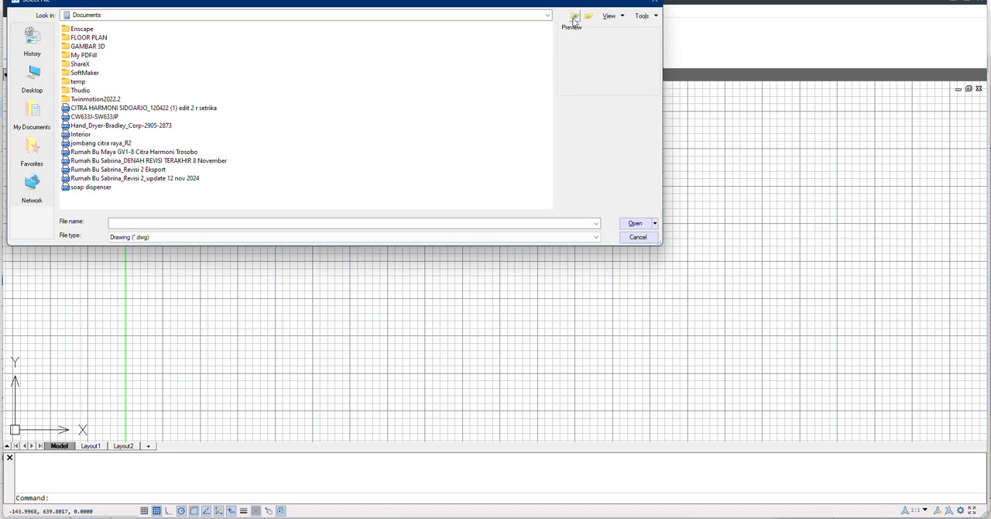
pyautogui.click(574, 18)
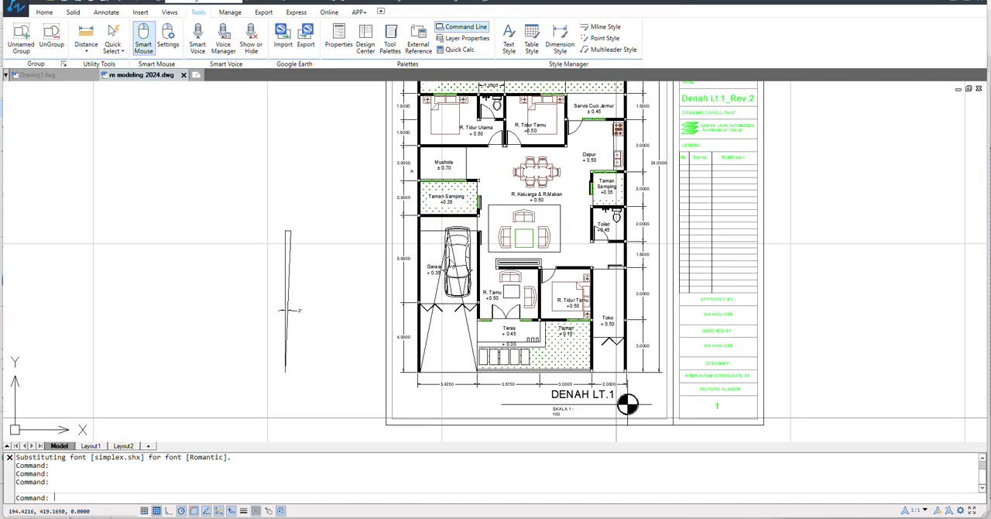
# Step: Examine the floor levels labelled for the rooms, gardens, terrace and garage on the DENAH LT.1 plan
pyautogui.scroll(2, 450, 258)
pyautogui.scroll(-2, 475, 378)
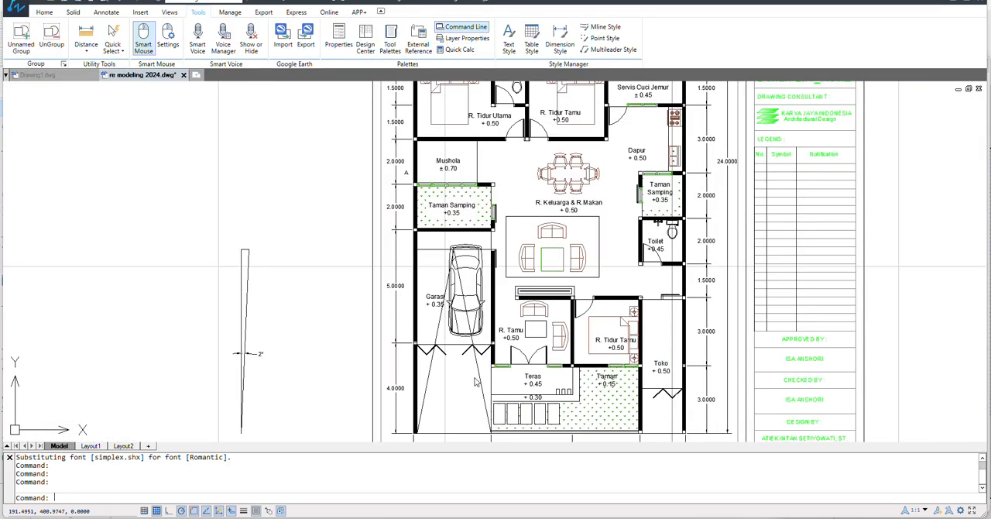
pyautogui.scroll(2, 475, 378)
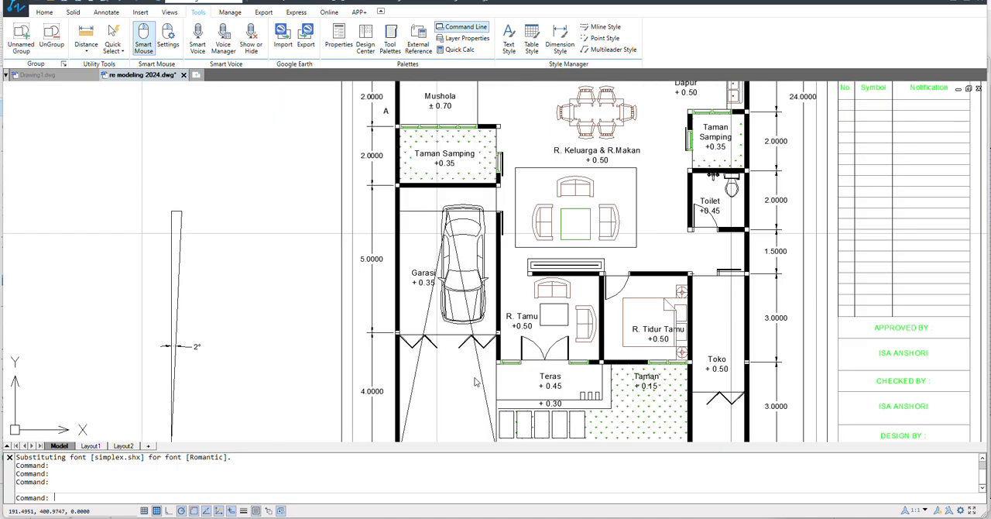
pyautogui.scroll(-4, 475, 381)
pyautogui.scroll(3, 572, 403)
pyautogui.scroll(-1, 575, 389)
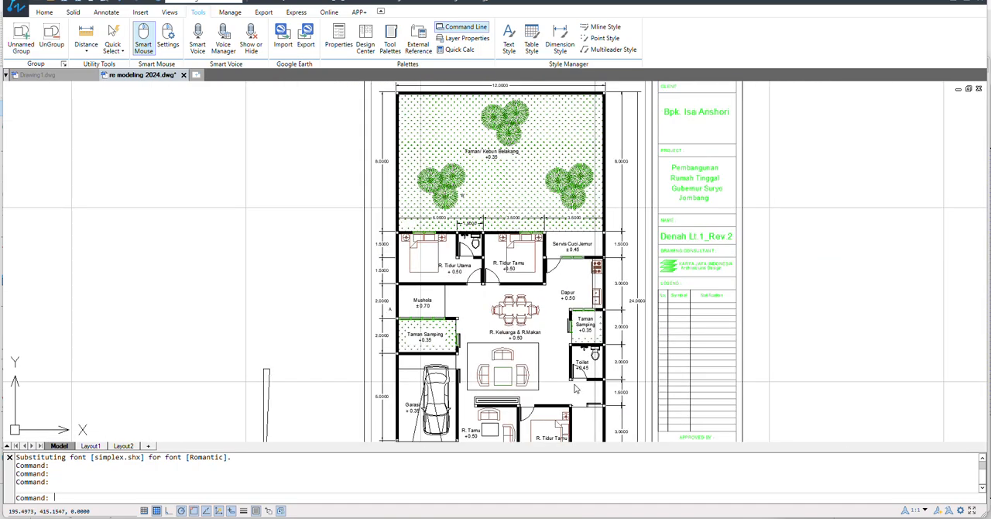
pyautogui.scroll(4, 575, 389)
pyautogui.scroll(-4, 553, 223)
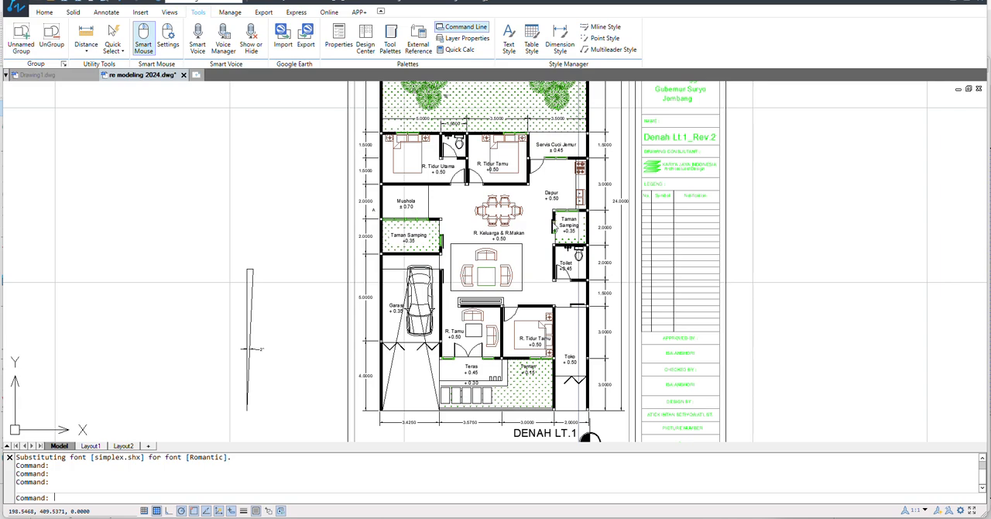
pyautogui.scroll(2, 560, 358)
pyautogui.scroll(-4, 560, 358)
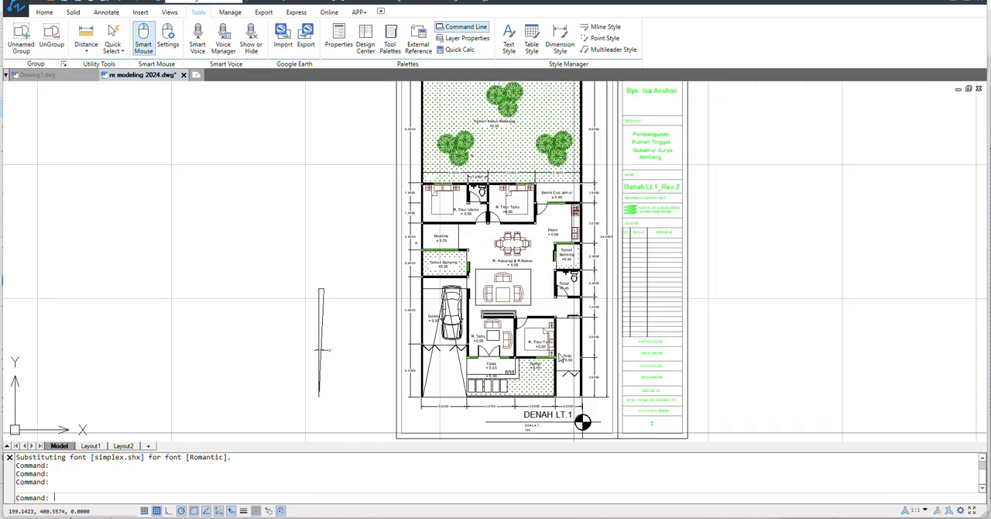
pyautogui.scroll(3, 579, 416)
pyautogui.scroll(-1, 571, 298)
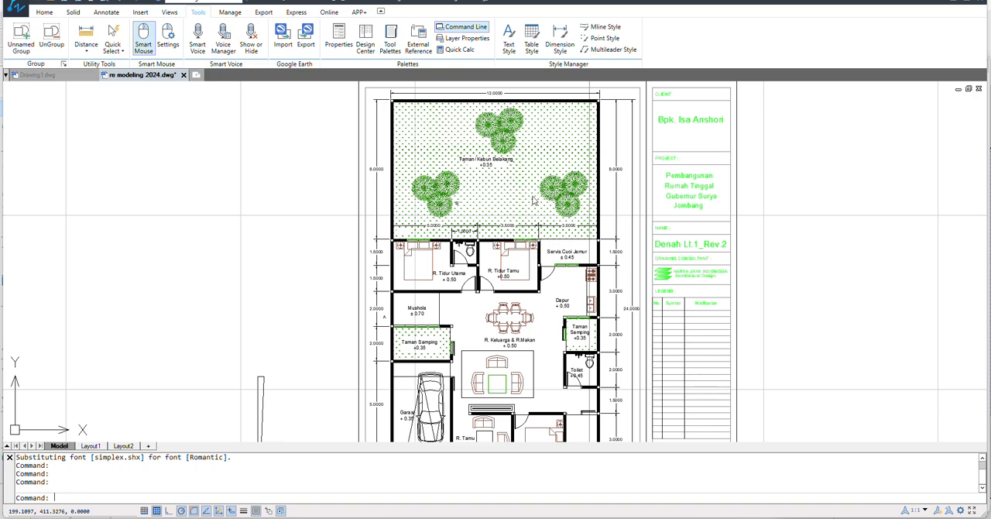
# Step: Check the terrace, front garden, shop and guest room levels on the floor plan, and switch back to SketchUp
pyautogui.scroll(-1, 535, 312)
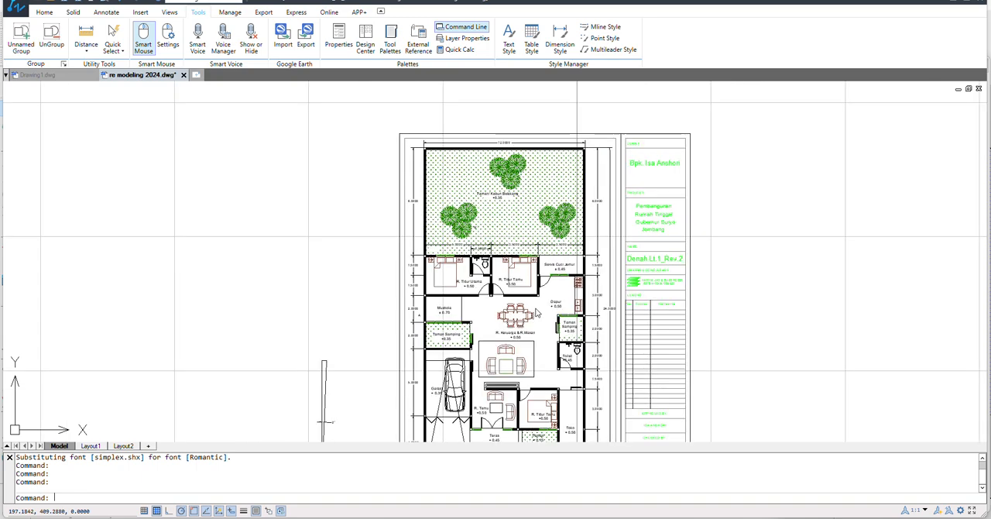
pyautogui.scroll(6, 524, 421)
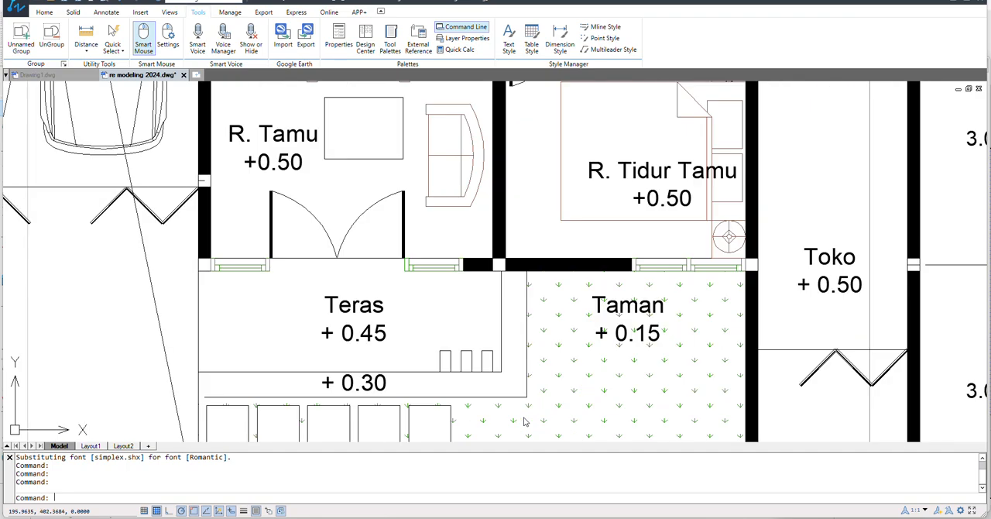
pyautogui.scroll(-1, 393, 374)
pyautogui.scroll(-2, 394, 374)
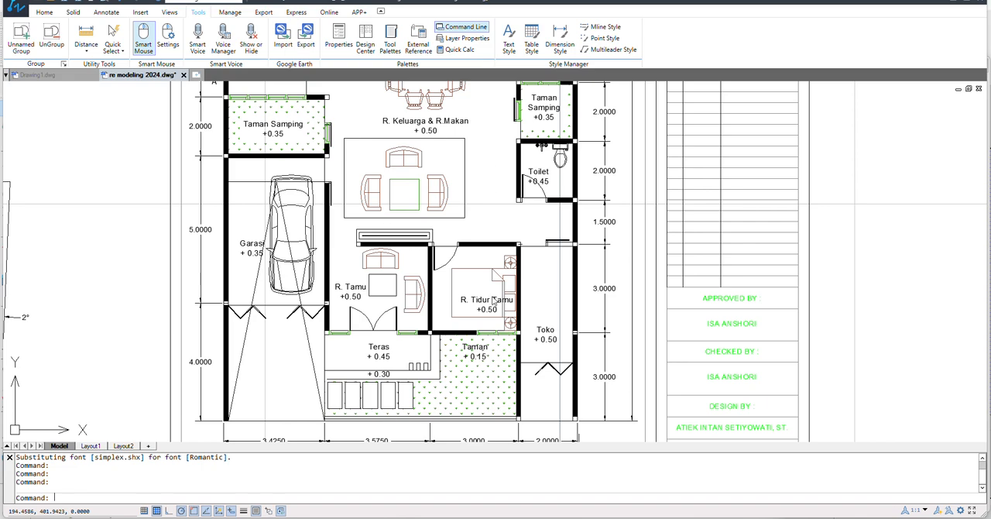
pyautogui.scroll(-2, 494, 300)
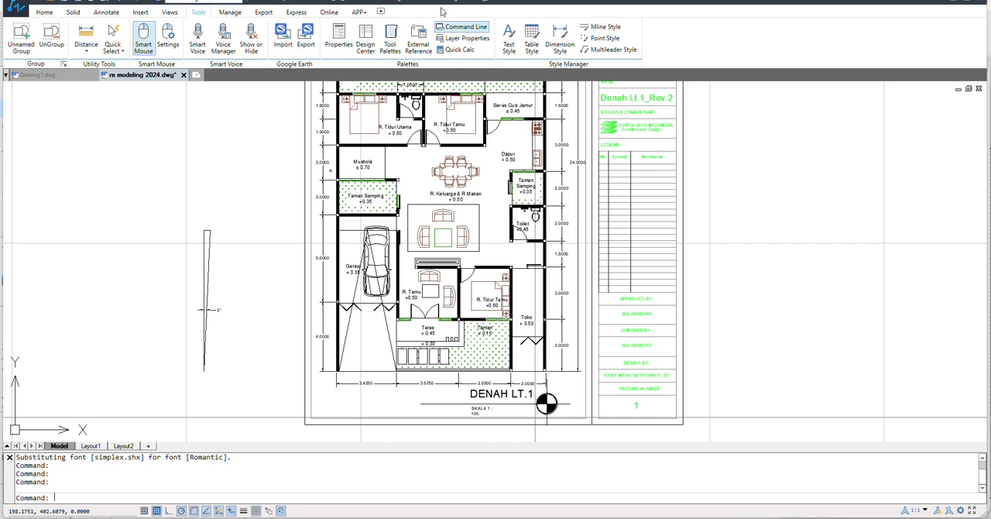
pyautogui.click(251, 516)
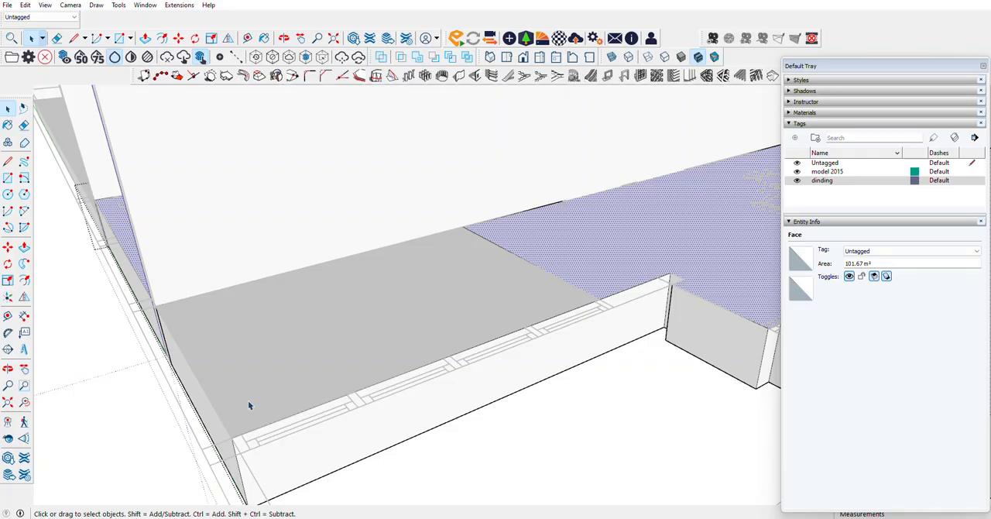
# Step: Raise the split-off prayer room face above the main floor slab with Push/Pull
pyautogui.scroll(-1, 439, 370)
pyautogui.scroll(4, 440, 372)
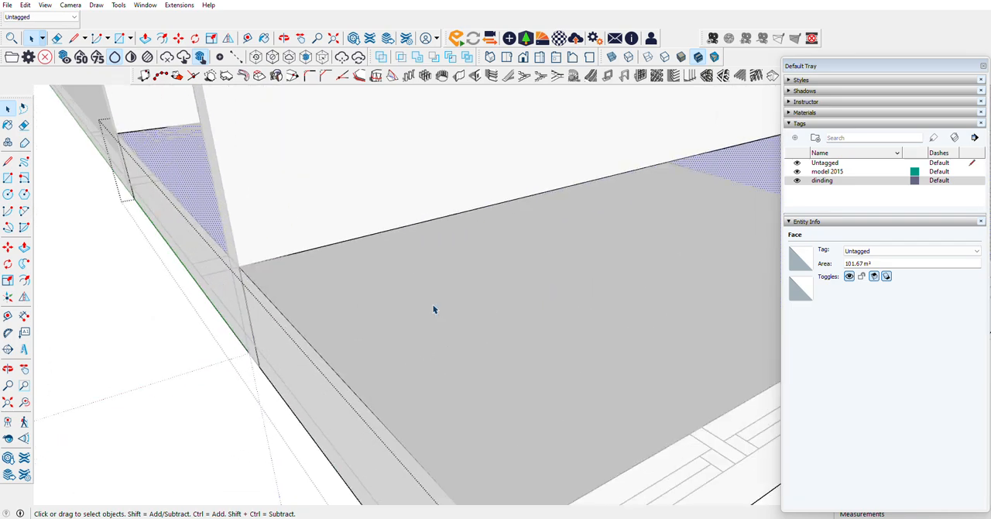
pyautogui.scroll(-3, 433, 309)
pyautogui.click(389, 373)
pyautogui.scroll(-3, 431, 359)
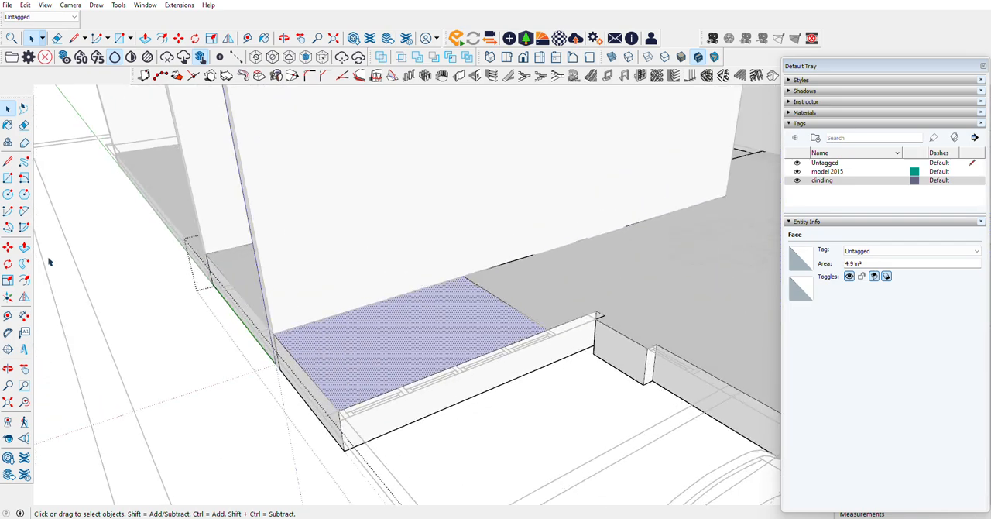
pyautogui.click(26, 247)
pyautogui.click(442, 318)
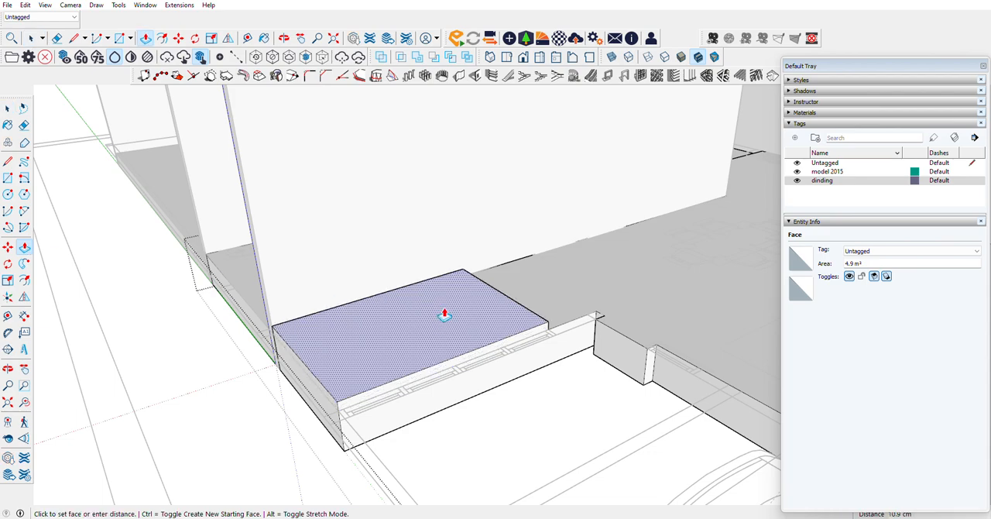
pyautogui.click(444, 313)
pyautogui.scroll(-5, 232, 372)
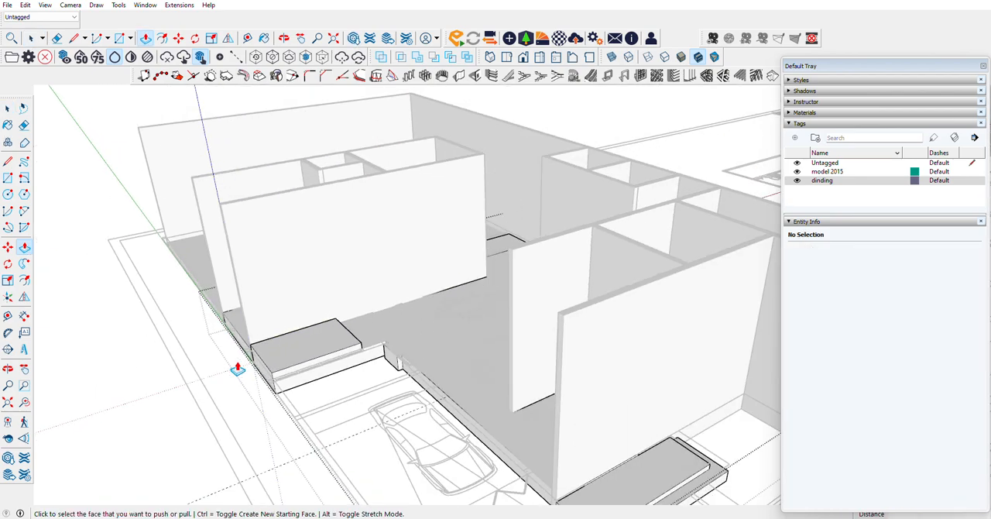
# Step: Raise the laundry service area's floor face beside the kitchen by 5 cm with Push/Pull
pyautogui.scroll(3, 567, 377)
pyautogui.scroll(-4, 390, 274)
pyautogui.click(7, 369)
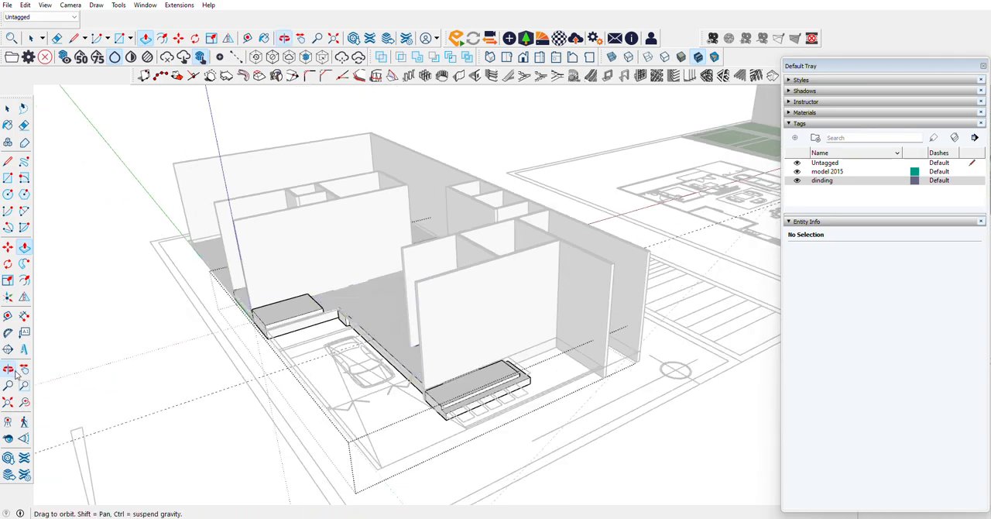
pyautogui.moveTo(256, 310); pyautogui.dragTo(849, 241)
pyautogui.scroll(8, 325, 380)
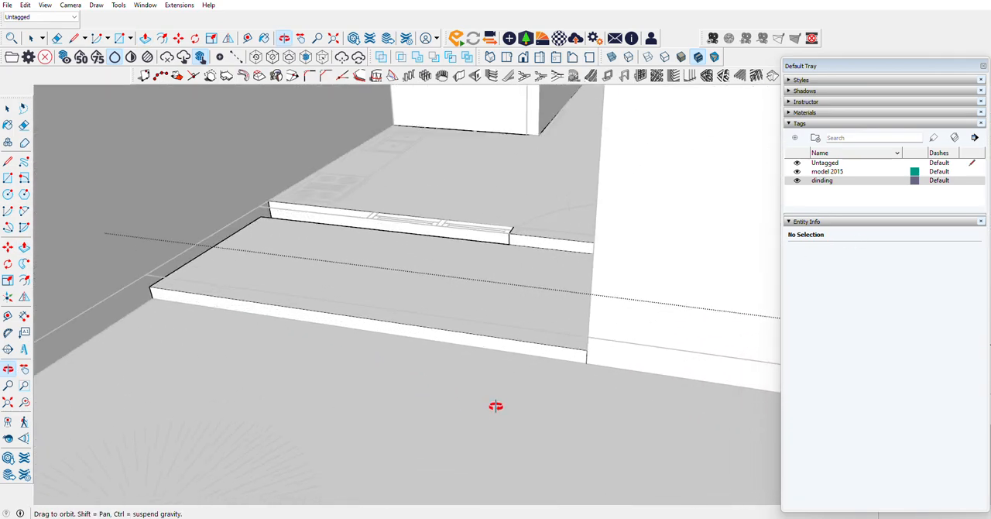
pyautogui.click(24, 246)
pyautogui.click(284, 250)
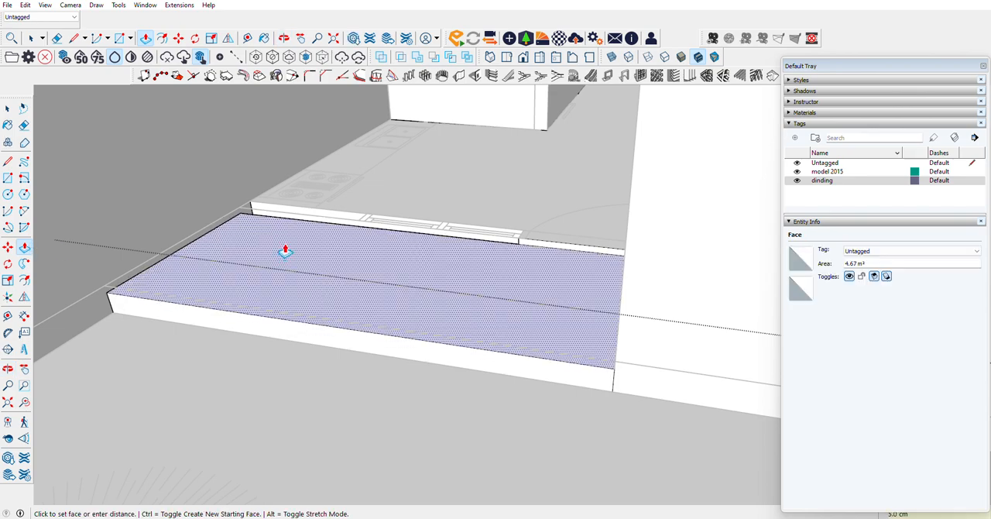
pyautogui.press('space')
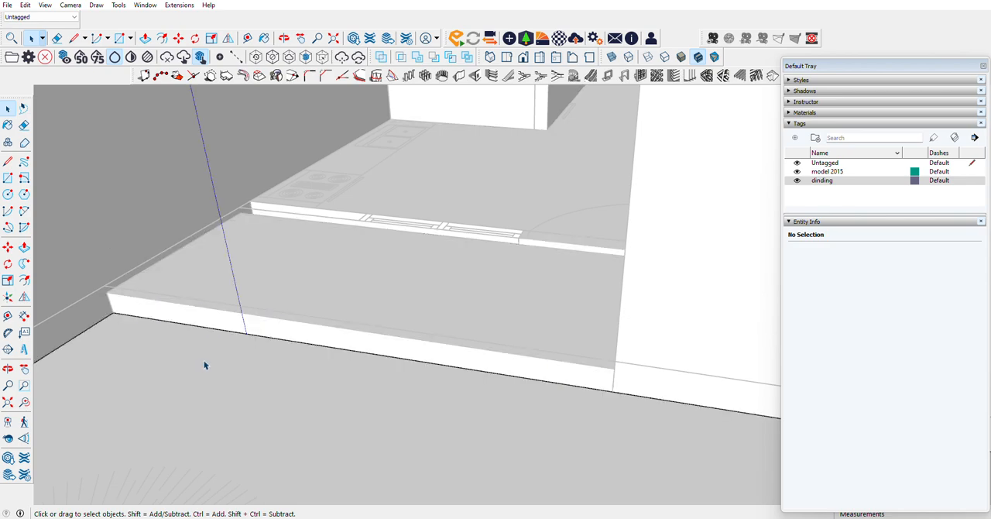
# Step: Raise the back garden's floor face by 5 cm with Push/Pull and leave the group
pyautogui.click(206, 365)
pyautogui.click(24, 246)
pyautogui.click(230, 354)
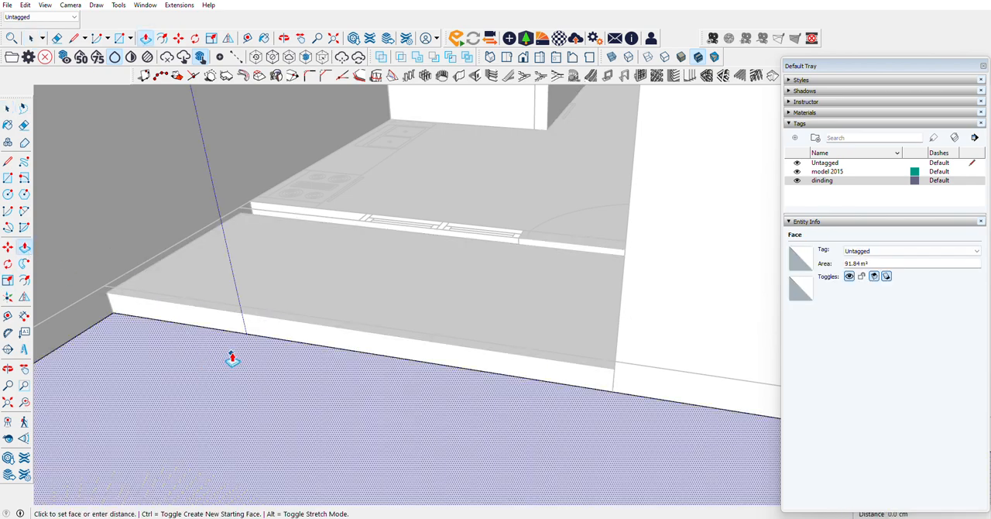
pyautogui.press('Return')
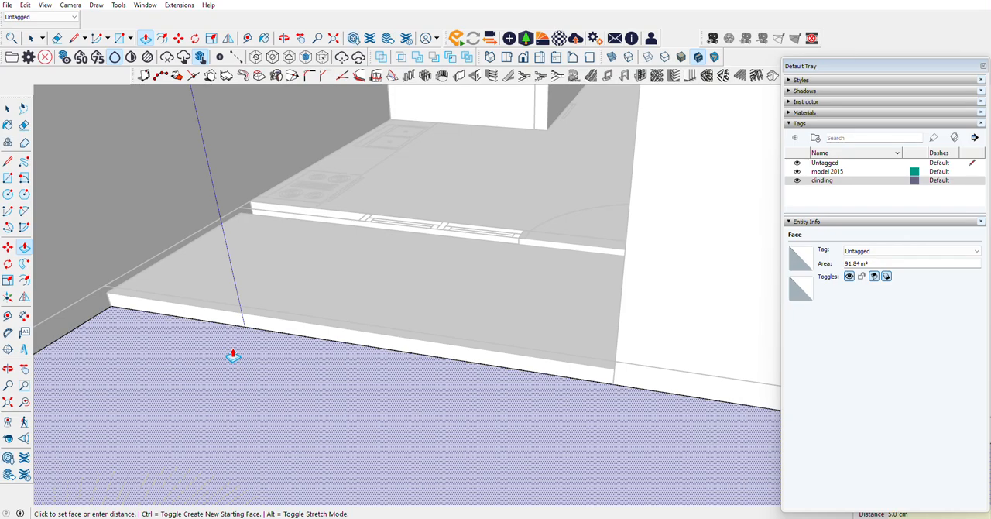
pyautogui.click(8, 109)
pyautogui.press('Escape')
pyautogui.scroll(-3, 379, 370)
pyautogui.scroll(-5, 379, 371)
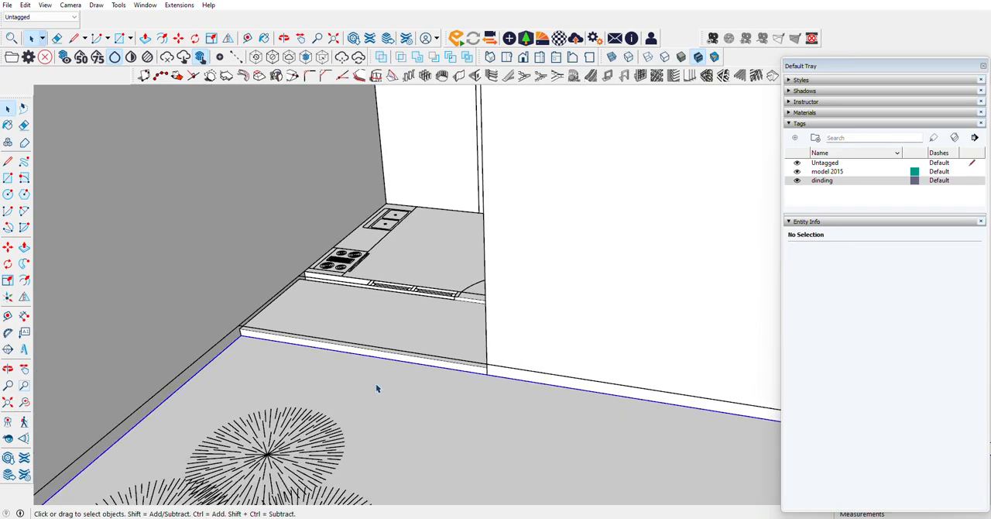
# Step: Select the back garden slab group and create a new tag named taman belakang
pyautogui.click(256, 361)
pyautogui.scroll(-3, 258, 364)
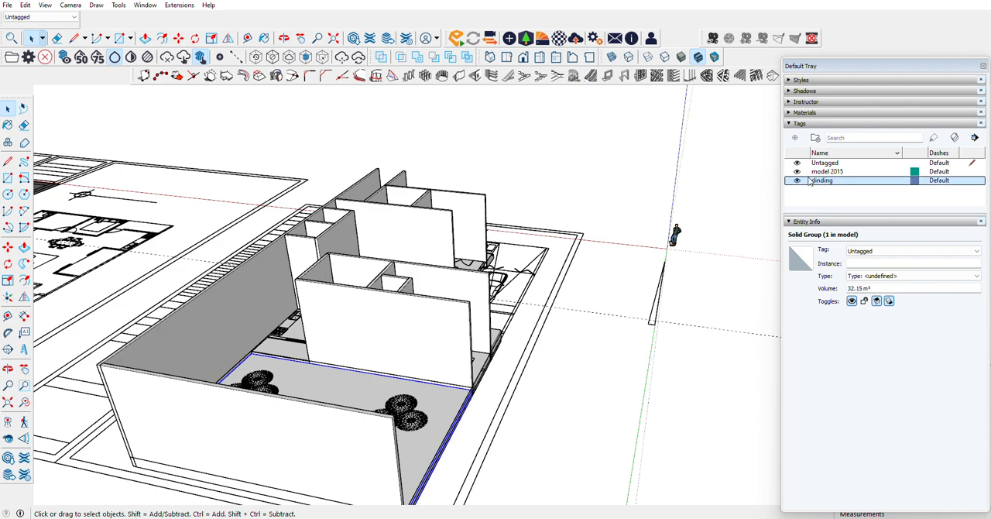
pyautogui.click(794, 138)
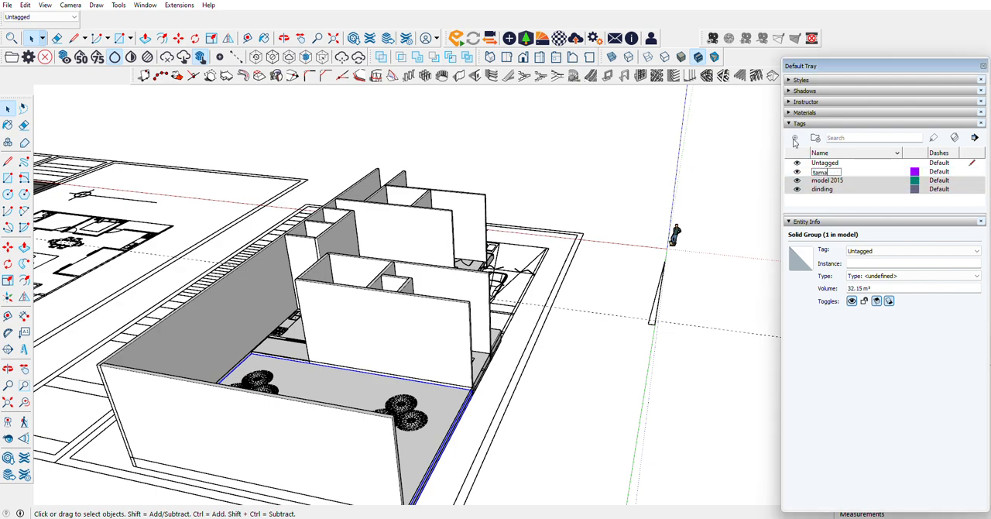
pyautogui.write('taman belakang')
pyautogui.press('Return')
# Step: Assign the back garden slab group to the taman belakang tag
pyautogui.rightClick(448, 417)
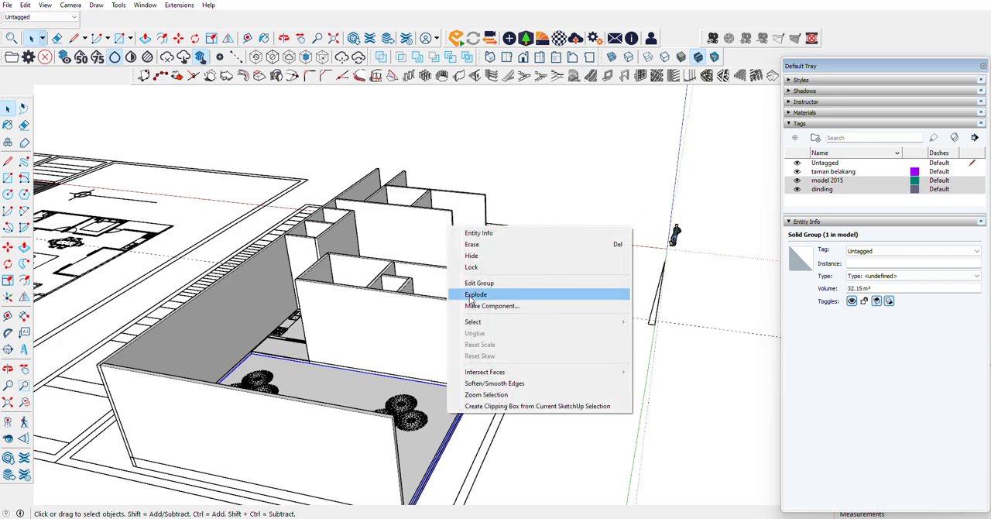
pyautogui.click(476, 237)
pyautogui.click(875, 250)
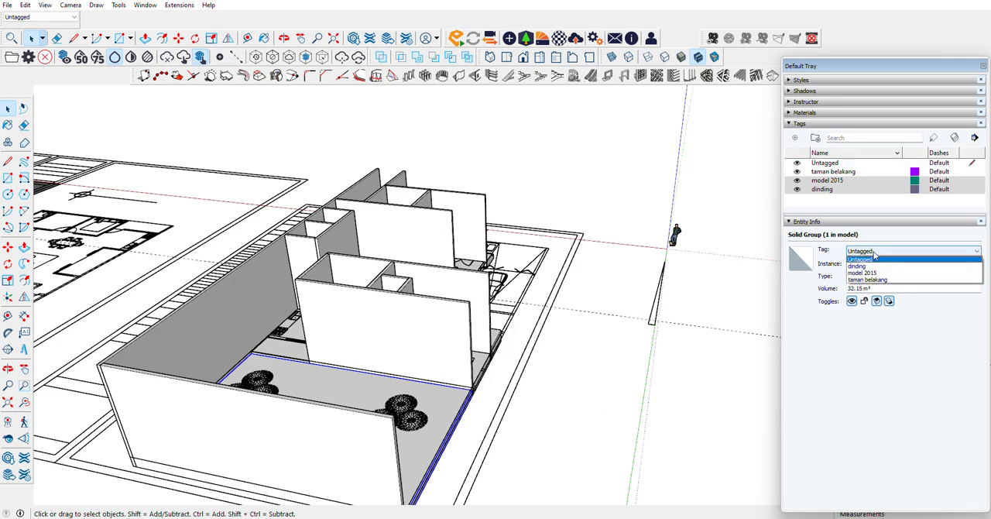
pyautogui.click(867, 278)
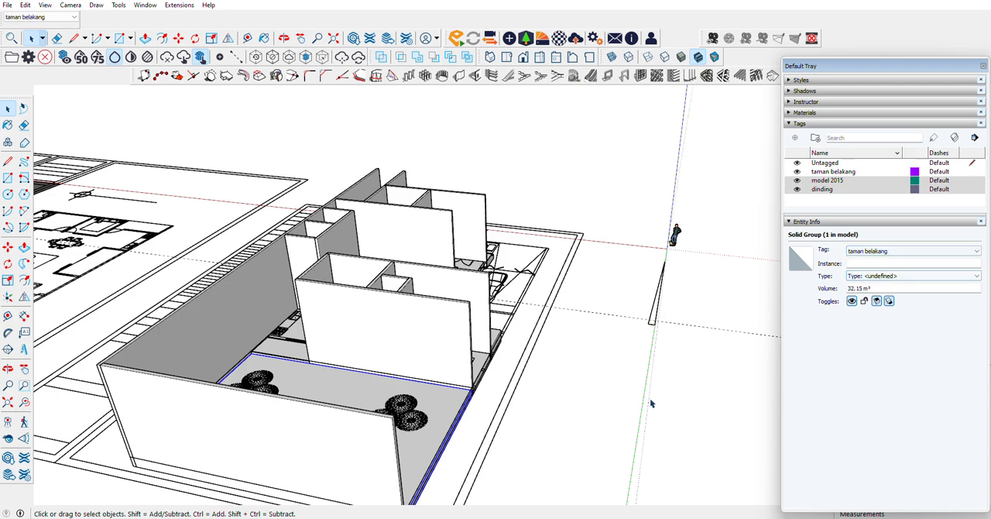
pyautogui.doubleClick(444, 398)
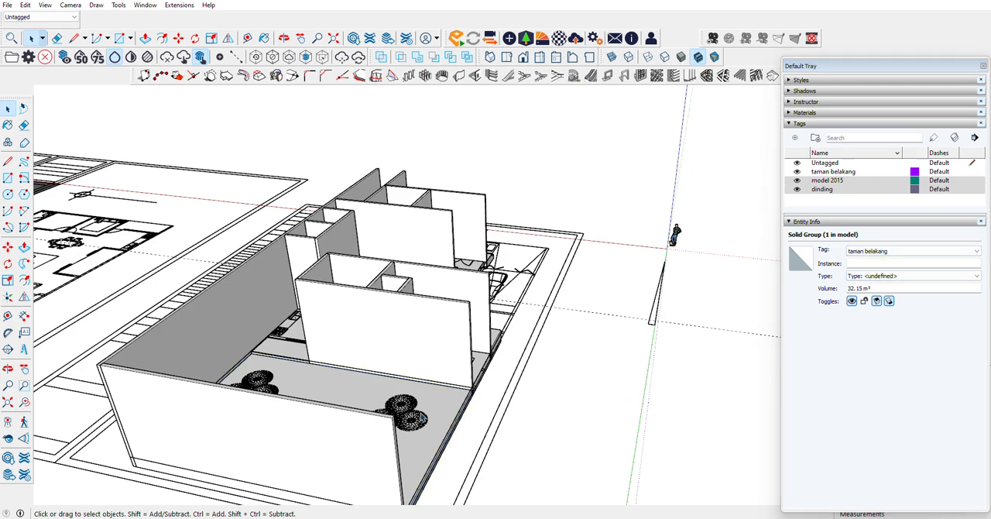
pyautogui.click(445, 398)
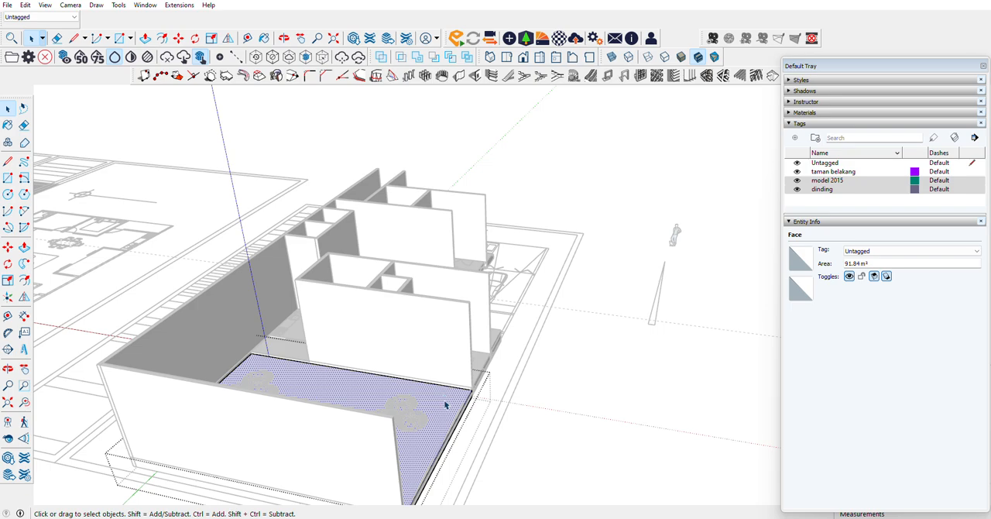
pyautogui.press('Escape')
# Step: Examine the back garden, prayer room, side garden and garage areas of the model from several sides
pyautogui.scroll(3, 398, 393)
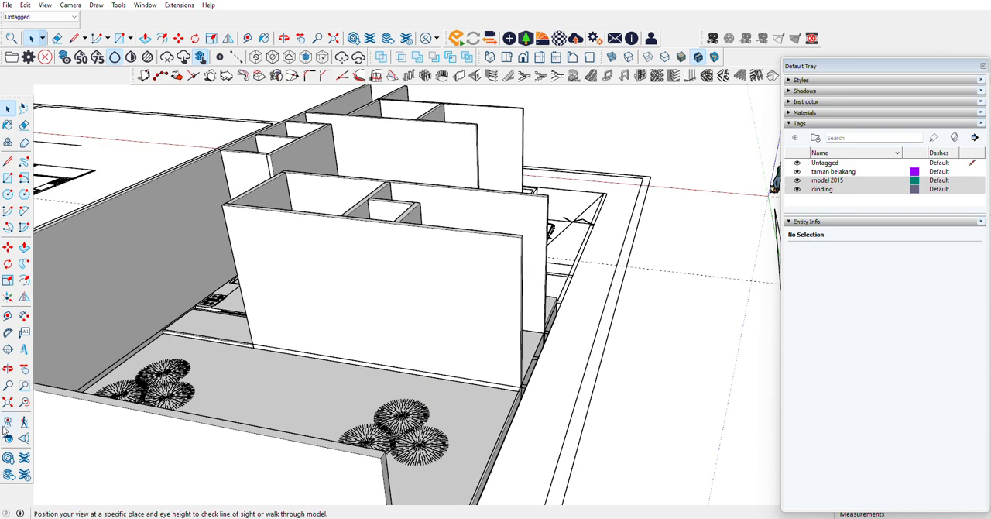
pyautogui.click(7, 369)
pyautogui.moveTo(232, 375); pyautogui.dragTo(620, 347)
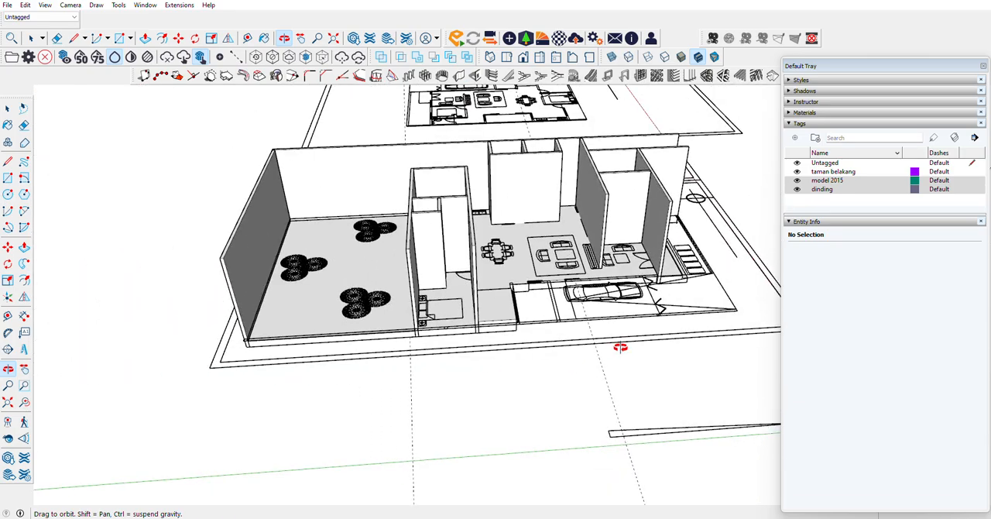
pyautogui.moveTo(535, 286); pyautogui.dragTo(382, 322)
pyautogui.scroll(5, 506, 330)
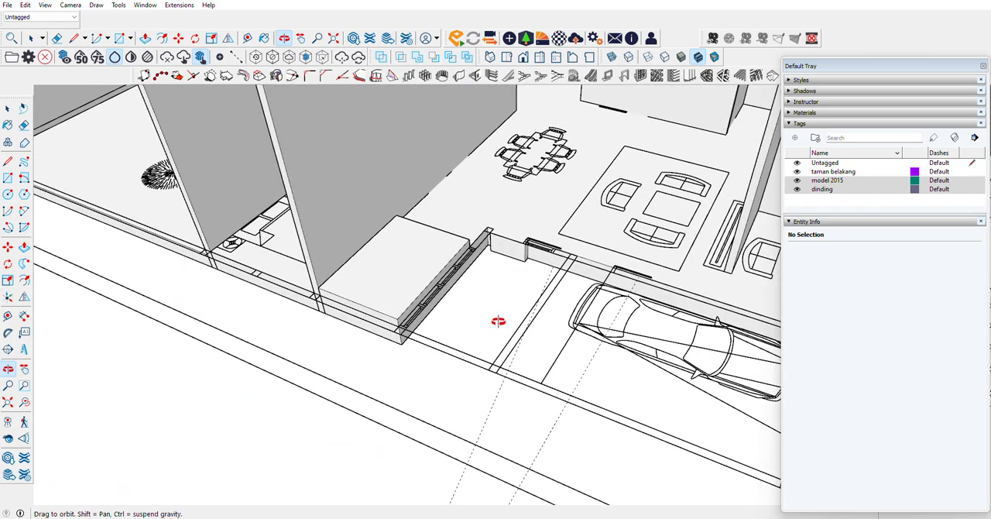
pyautogui.scroll(-5, 485, 339)
pyautogui.moveTo(518, 307); pyautogui.dragTo(389, 281)
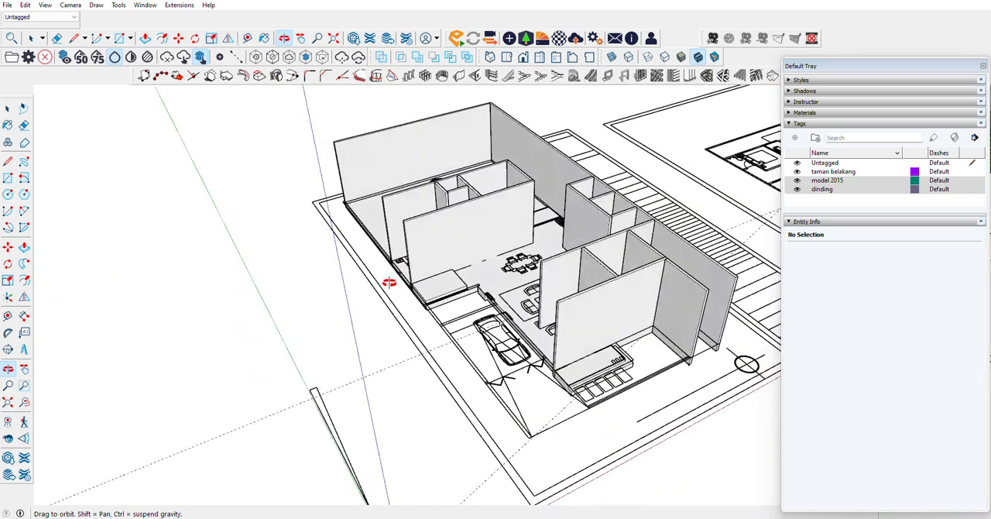
pyautogui.scroll(5, 469, 343)
pyautogui.scroll(-3, 468, 343)
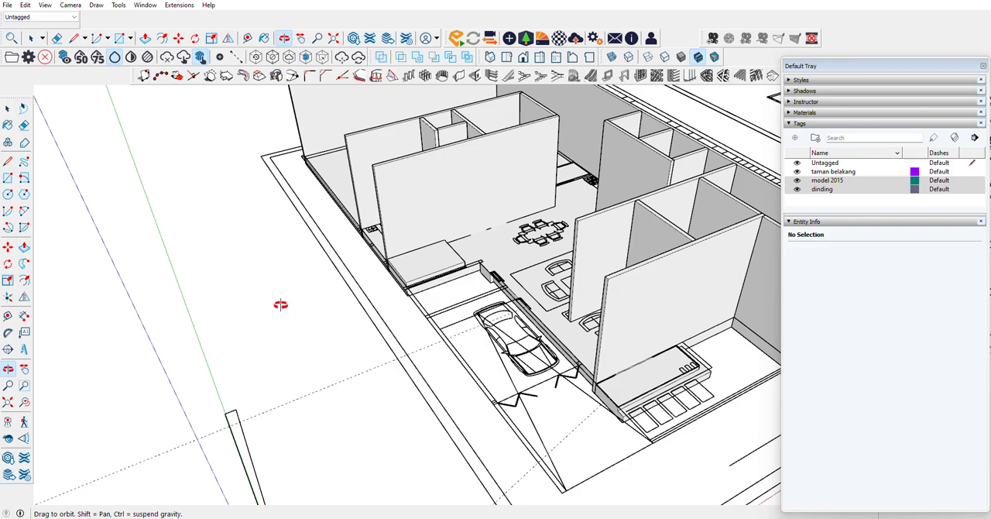
pyautogui.moveTo(281, 304); pyautogui.dragTo(704, 265)
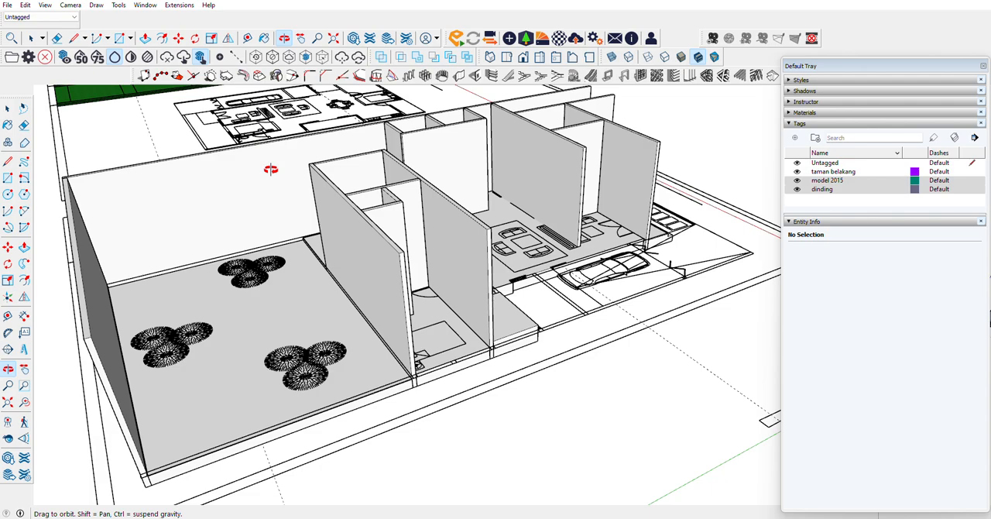
pyautogui.moveTo(686, 259); pyautogui.dragTo(562, 320)
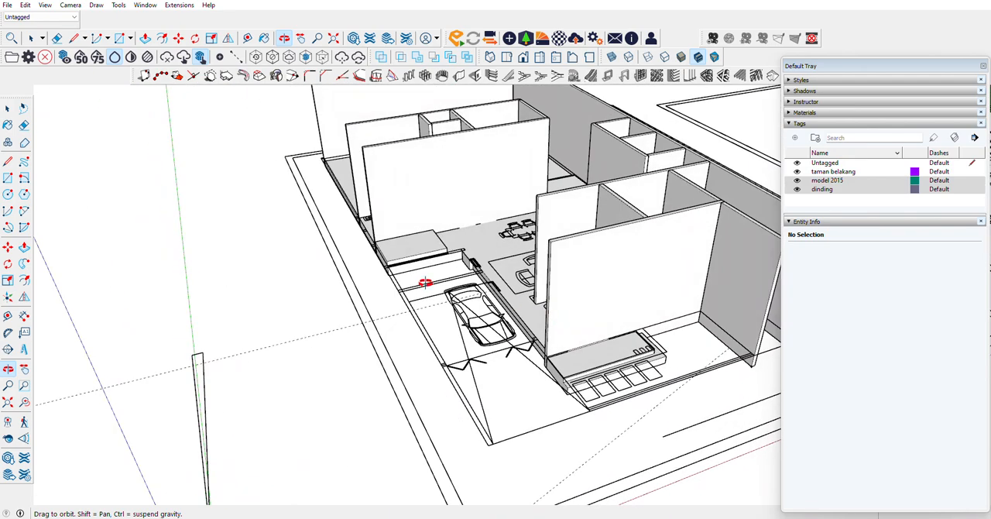
# Step: Unhide all hidden walls of the house model
pyautogui.scroll(6, 425, 282)
pyautogui.click(26, 5)
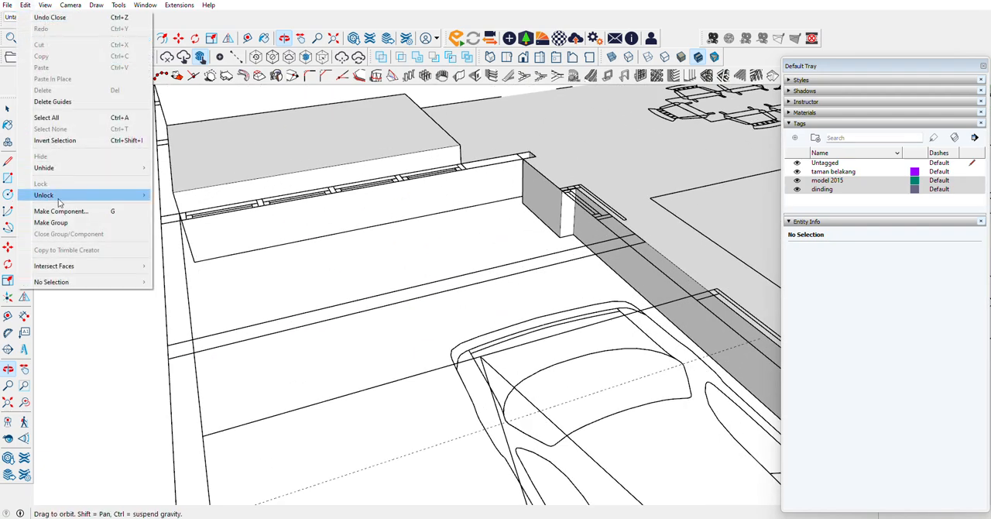
pyautogui.moveTo(46, 167)
pyautogui.click(176, 189)
# Step: Inspect the house's walls and room layout from above, from the garage to the living and dining area
pyautogui.scroll(5, 427, 252)
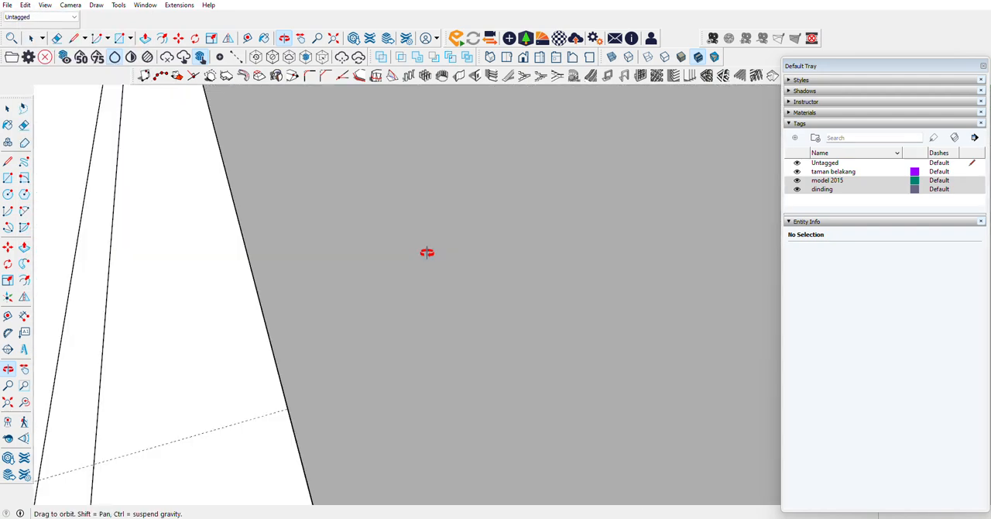
pyautogui.scroll(-10, 426, 253)
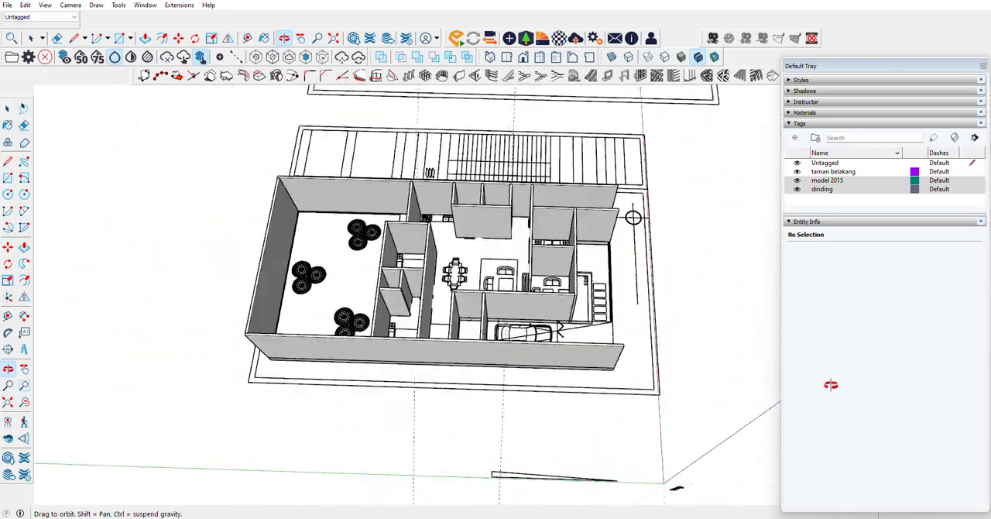
pyautogui.scroll(8, 457, 299)
pyautogui.moveTo(559, 259); pyautogui.dragTo(212, 281, button='middle')
pyautogui.scroll(-5, 317, 345)
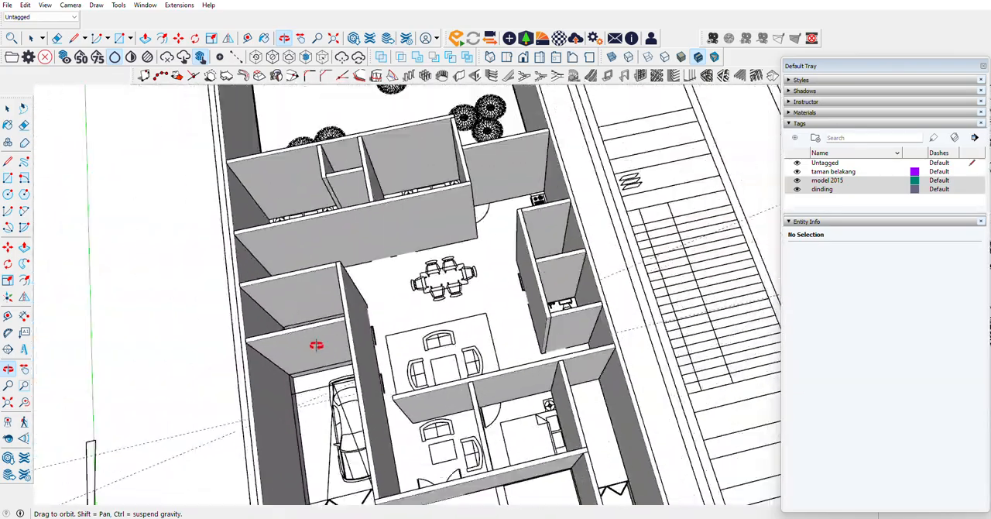
pyautogui.moveTo(518, 281); pyautogui.dragTo(153, 248, button='middle')
pyautogui.scroll(6, 476, 184)
pyautogui.moveTo(500, 212); pyautogui.dragTo(226, 165, button='middle')
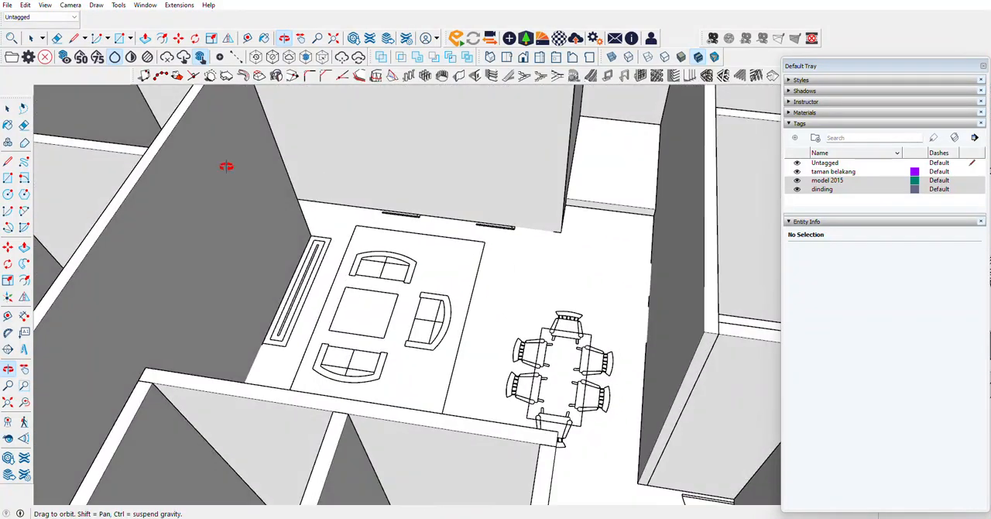
# Step: Place a horizontal guide line on the wall behind the living room, parallel to the wall's base edge
pyautogui.click(7, 315)
pyautogui.scroll(3, 455, 212)
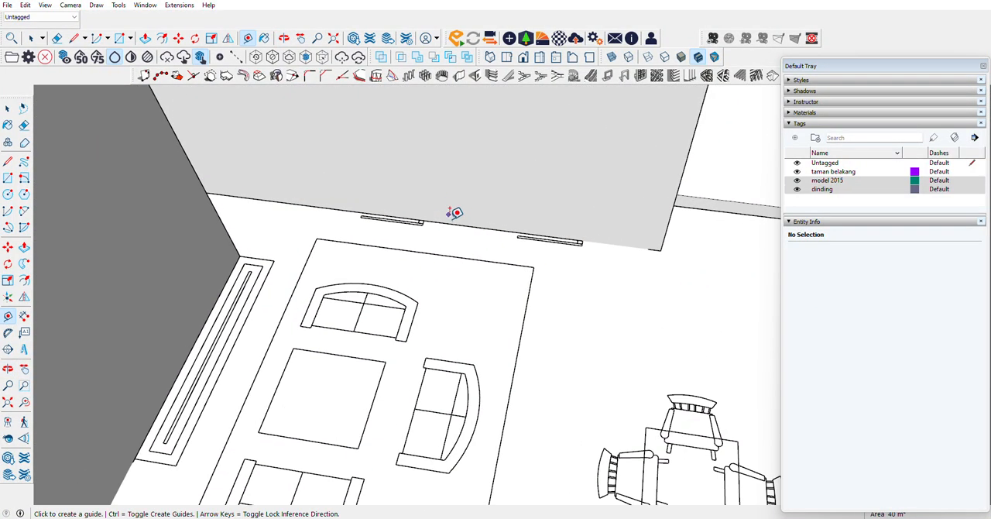
pyautogui.click(452, 221)
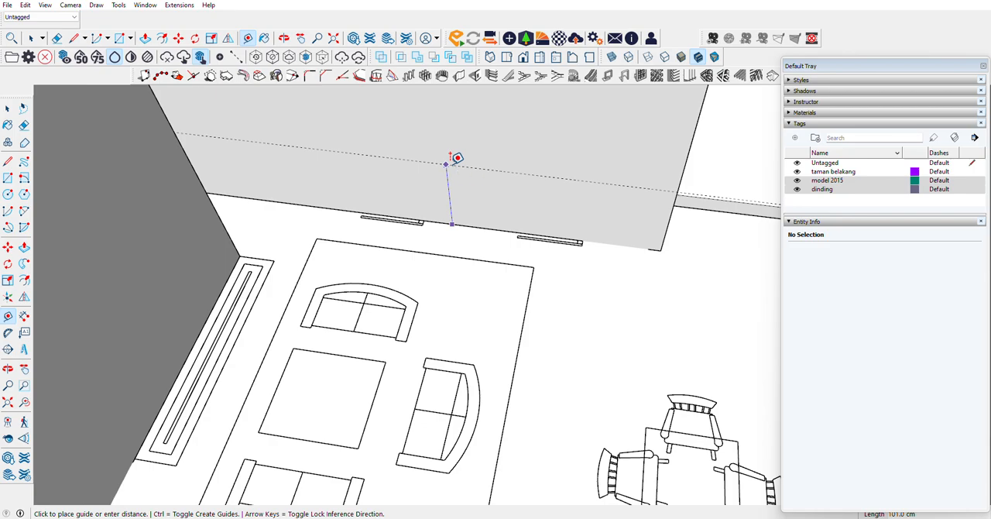
pyautogui.press('Return')
pyautogui.scroll(-5, 457, 158)
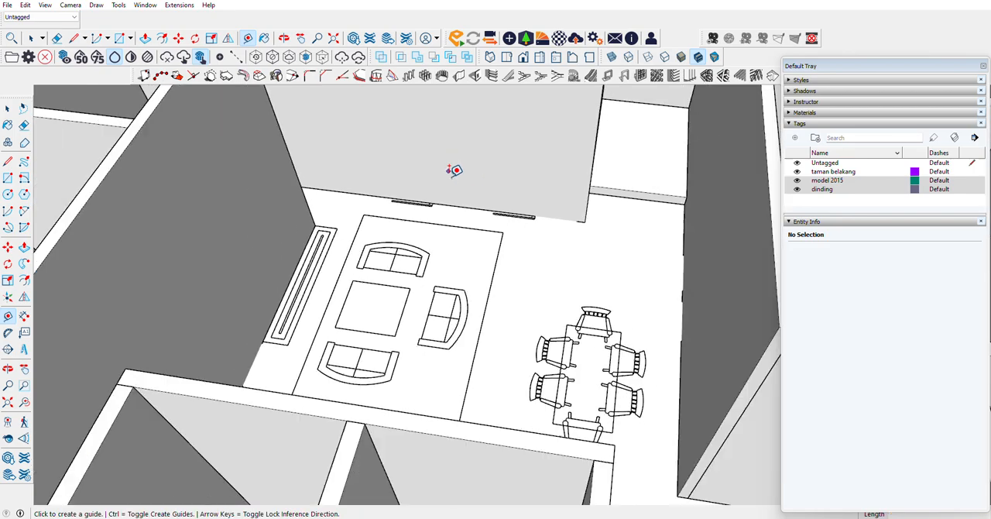
pyautogui.scroll(6, 467, 191)
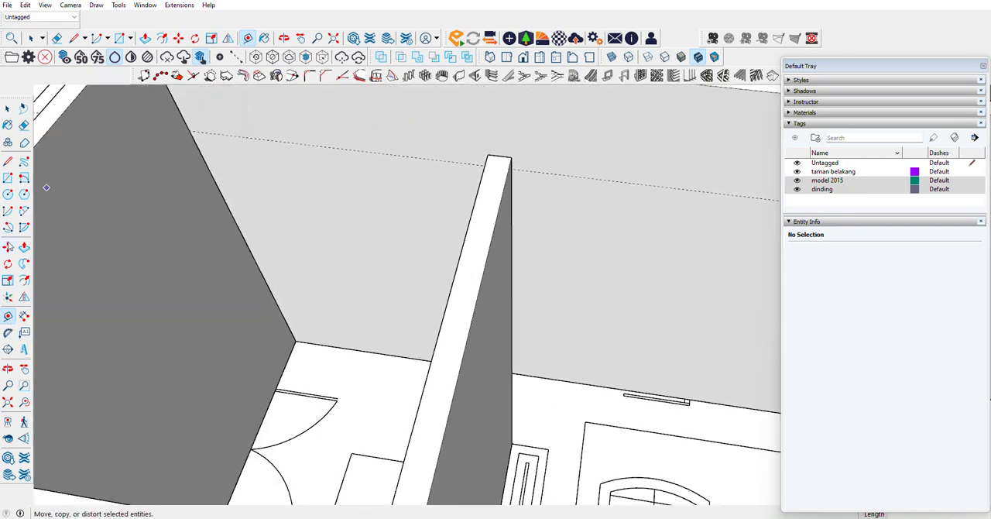
pyautogui.click(8, 179)
pyautogui.scroll(-3, 425, 317)
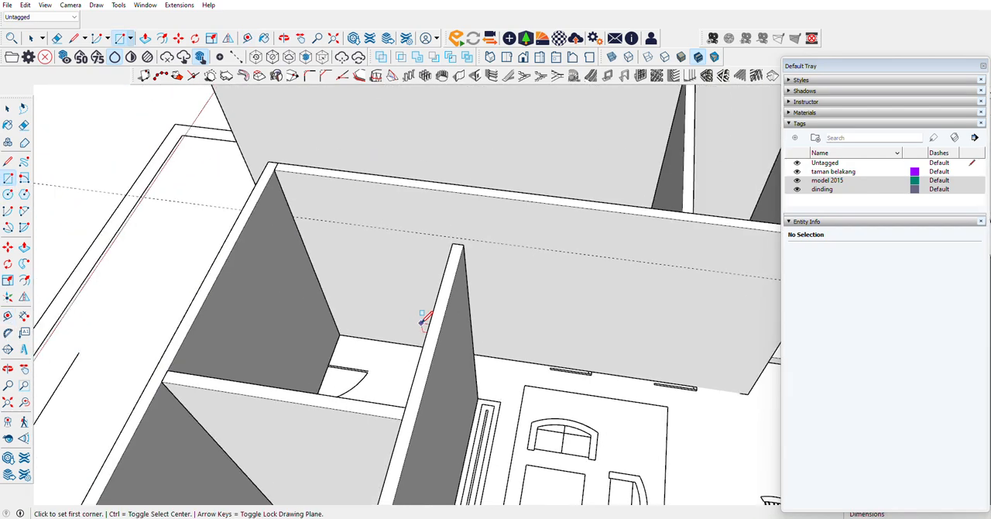
pyautogui.click(292, 217)
pyautogui.scroll(-3, 293, 217)
pyautogui.scroll(5, 683, 258)
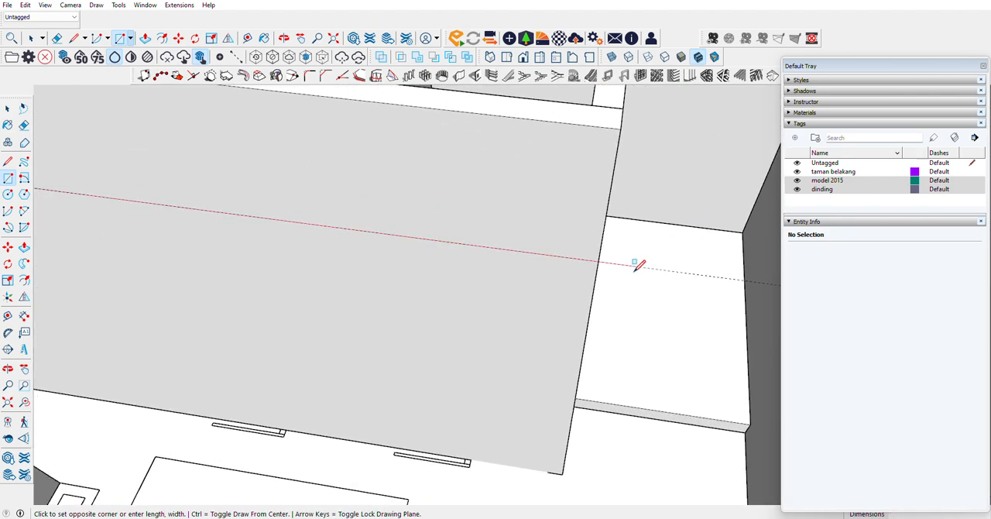
pyautogui.scroll(-4, 635, 265)
pyautogui.scroll(5, 405, 238)
pyautogui.scroll(-4, 615, 246)
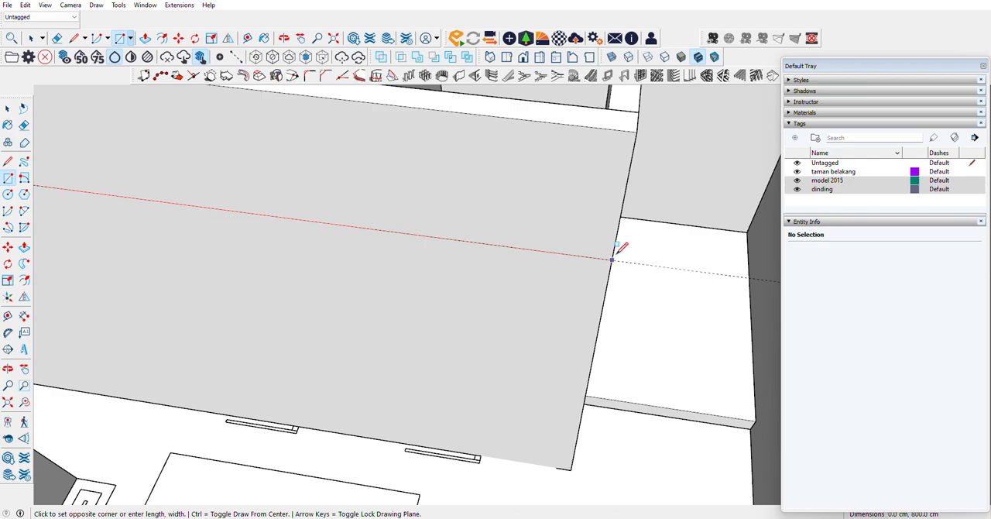
pyautogui.press('Escape')
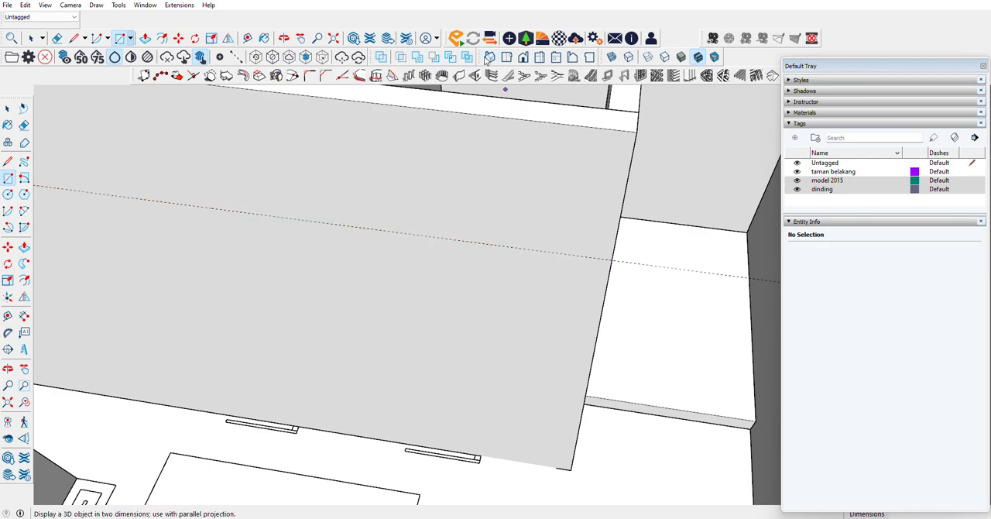
# Step: Try to build a right-aligned vertical wall along the guide line, 1 cm thick and 500 cm high
pyautogui.click(458, 75)
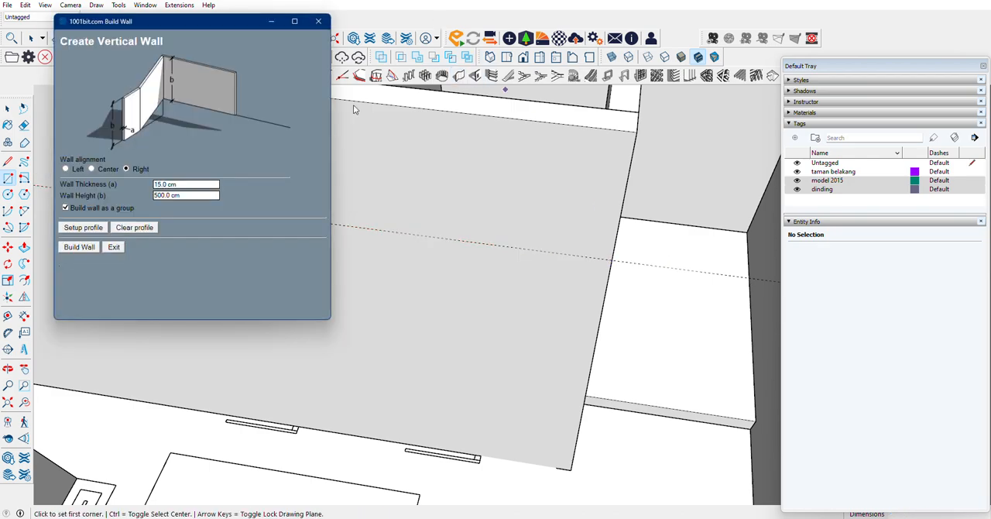
pyautogui.click(175, 186)
pyautogui.click(79, 247)
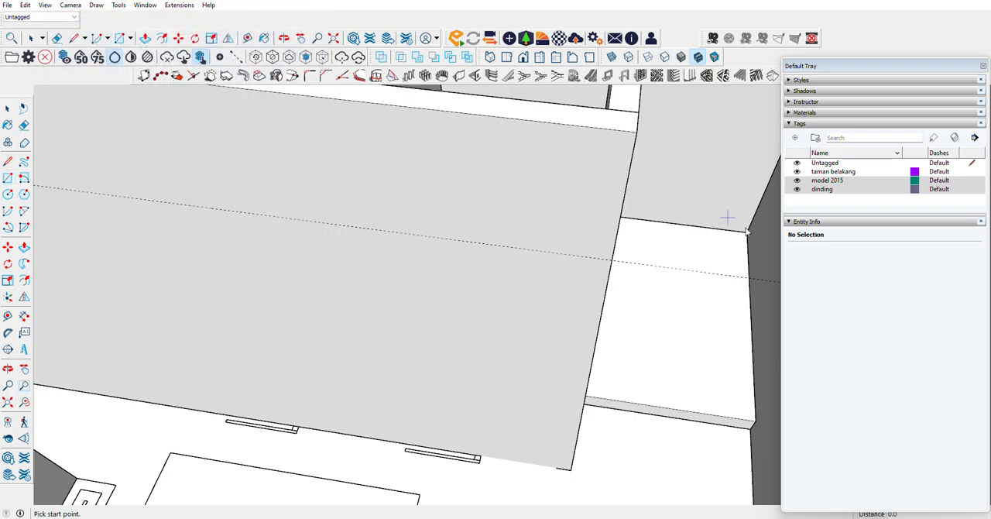
pyautogui.scroll(-5, 397, 203)
pyautogui.scroll(5, 397, 202)
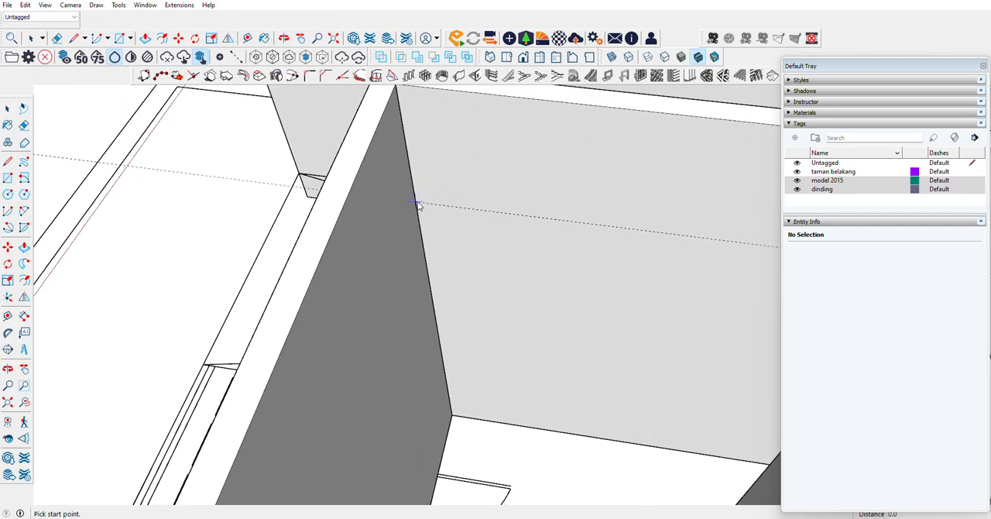
pyautogui.click(416, 202)
pyautogui.scroll(-4, 433, 217)
pyautogui.scroll(4, 638, 235)
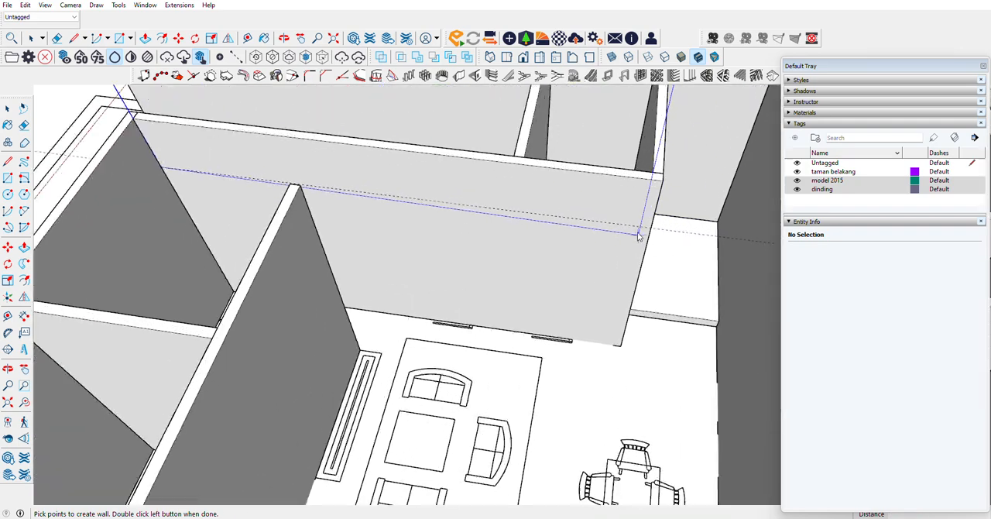
pyautogui.scroll(2, 637, 235)
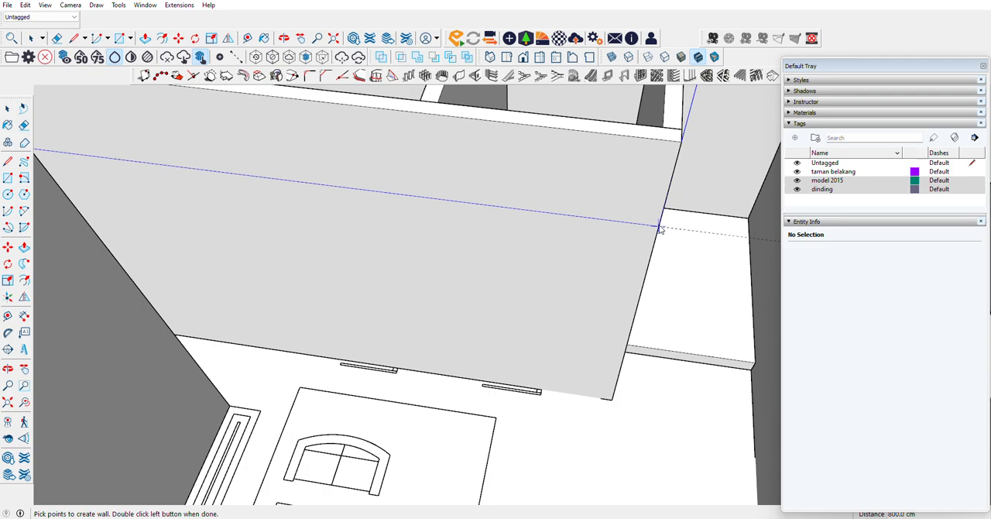
# Step: Build a left-aligned wall group 1 cm high and 800 cm long along the guide line, forming a thin horizontal slab behind the living room
pyautogui.click(459, 75)
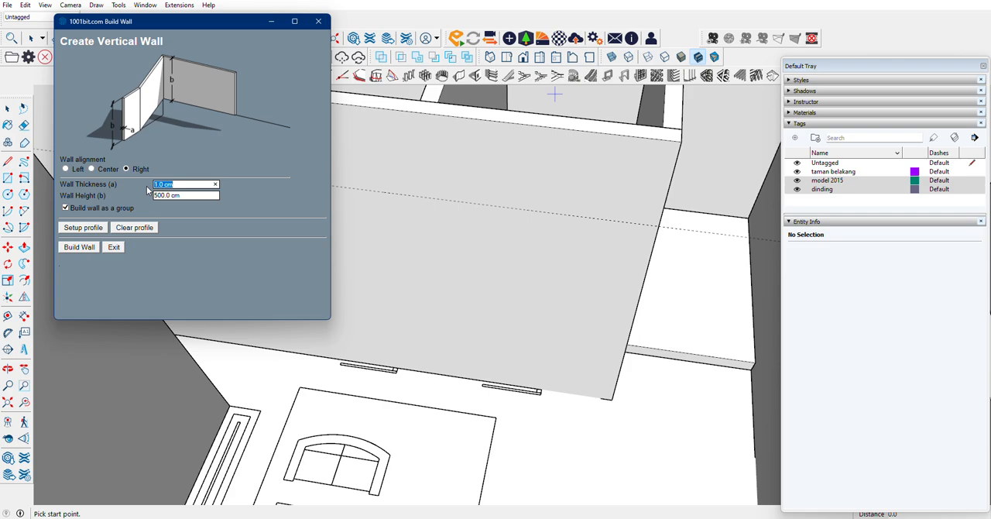
pyautogui.click(182, 196)
pyautogui.write('1')
pyautogui.click(175, 186)
pyautogui.click(66, 168)
pyautogui.click(79, 246)
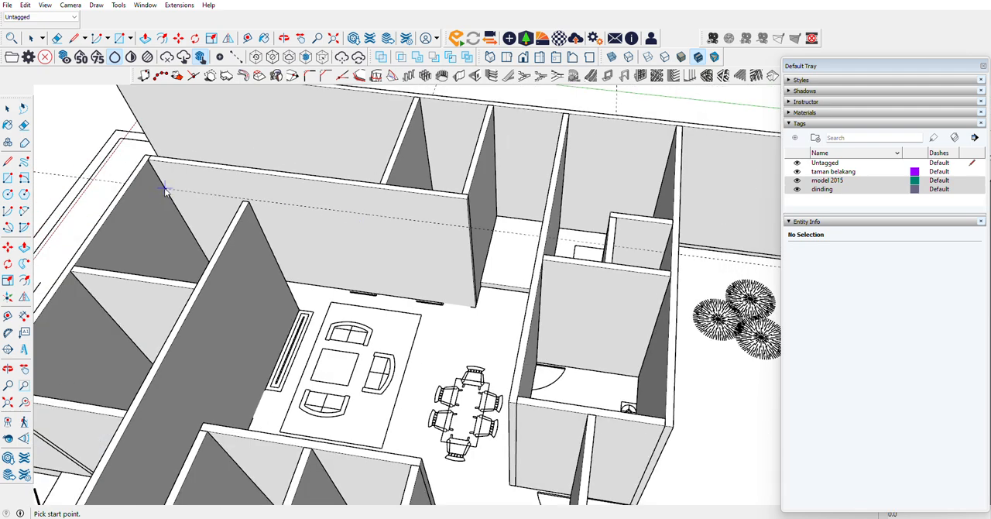
pyautogui.click(166, 189)
pyautogui.scroll(2, 470, 228)
pyautogui.scroll(3, 470, 229)
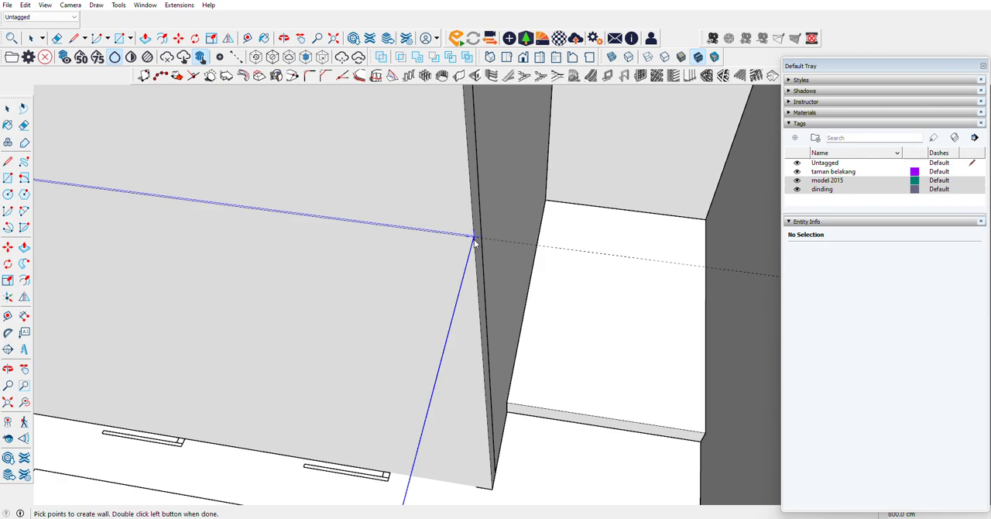
pyautogui.scroll(3, 474, 240)
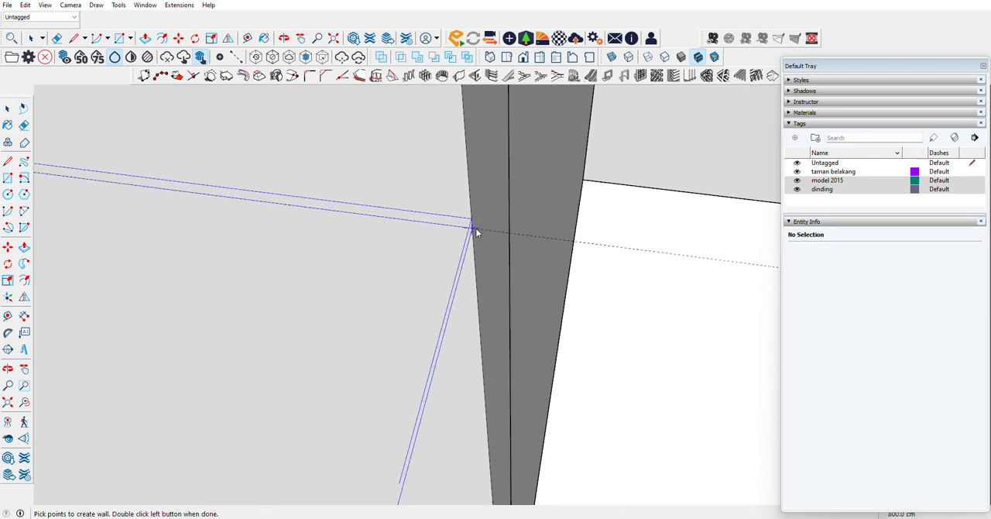
pyautogui.doubleClick(476, 228)
pyautogui.scroll(-6, 464, 224)
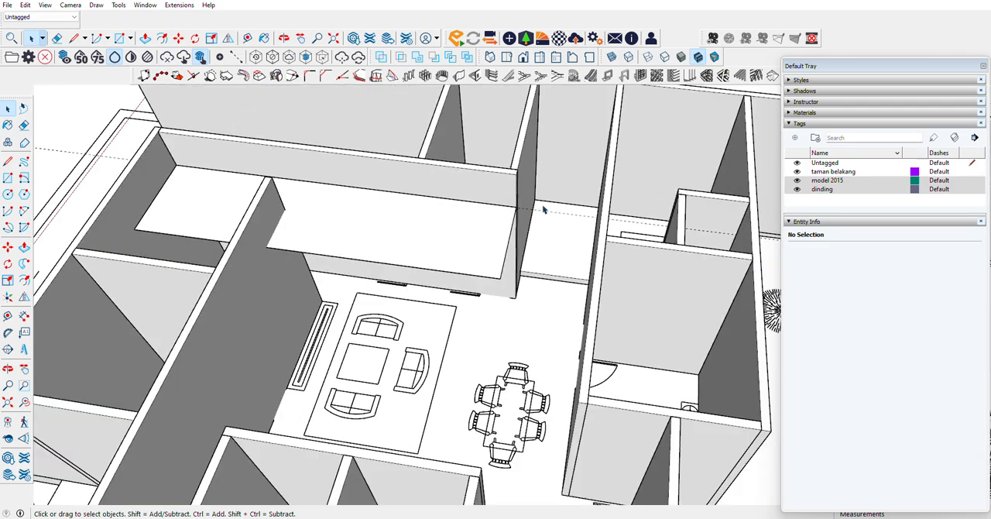
# Step: Draw a 1 cm line across the slab's front edge where it meets the living-room side of the partition wall
pyautogui.scroll(5, 175, 220)
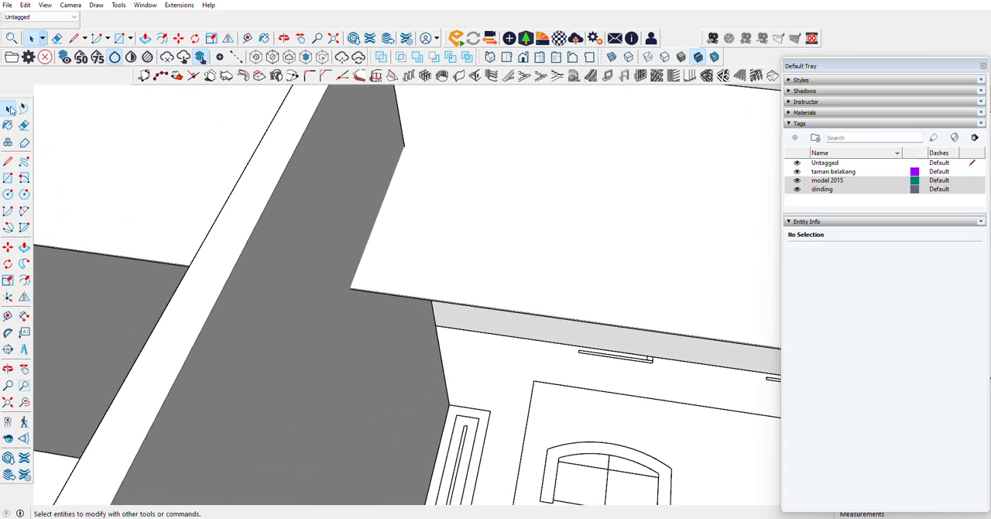
pyautogui.scroll(2, 359, 286)
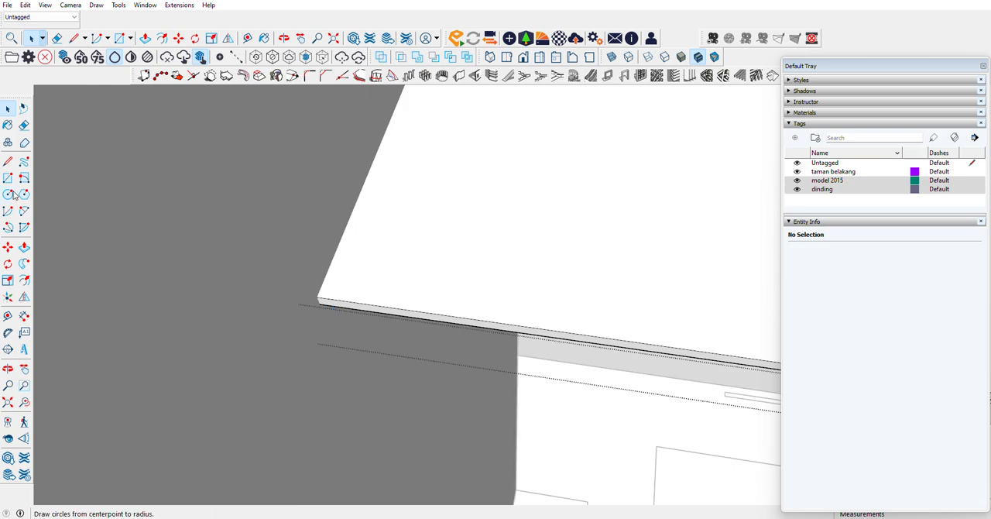
pyautogui.click(7, 160)
pyautogui.click(319, 304)
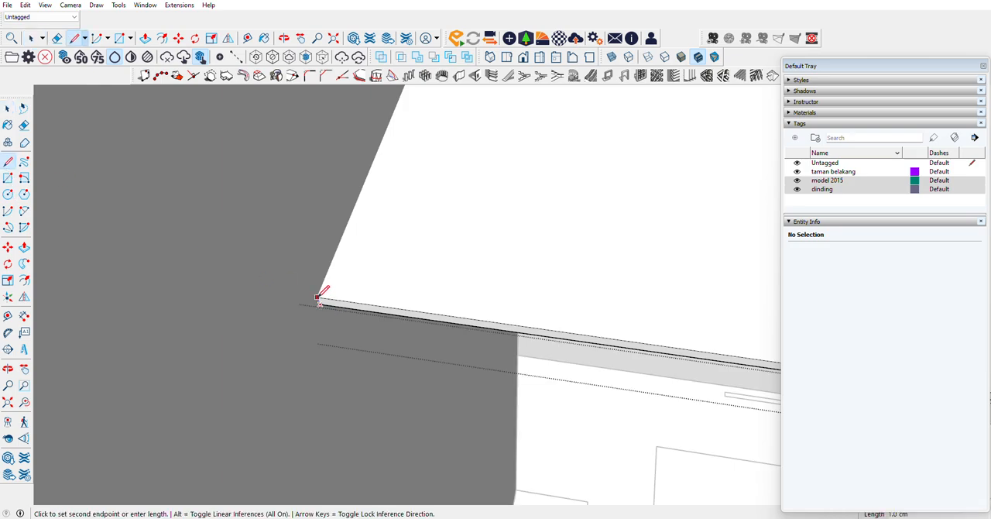
pyautogui.click(319, 298)
pyautogui.scroll(-5, 564, 267)
# Step: Draw a short line across the slab's front edge where it meets the opposite side of the partition wall, and leave the slab group
pyautogui.scroll(3, 690, 281)
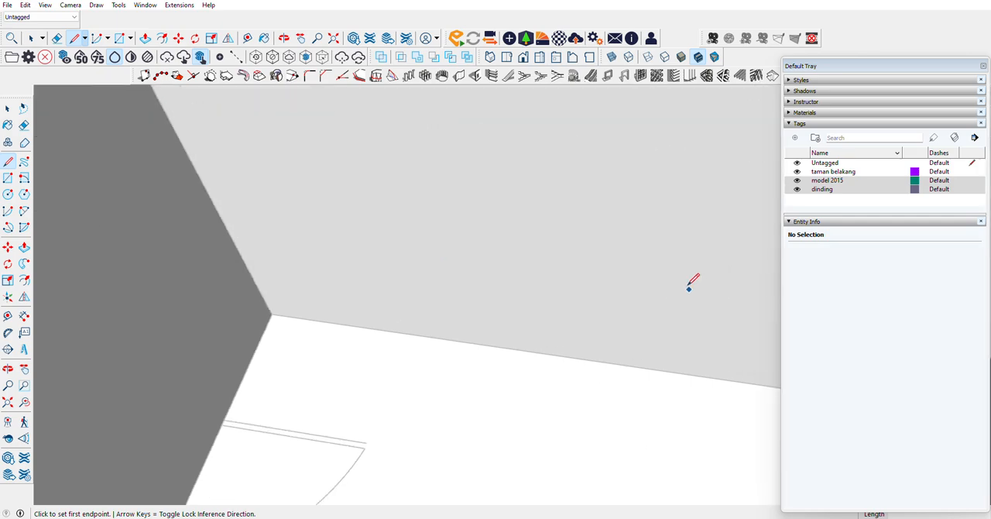
pyautogui.scroll(-3, 462, 230)
pyautogui.scroll(4, 582, 248)
pyautogui.scroll(-3, 650, 236)
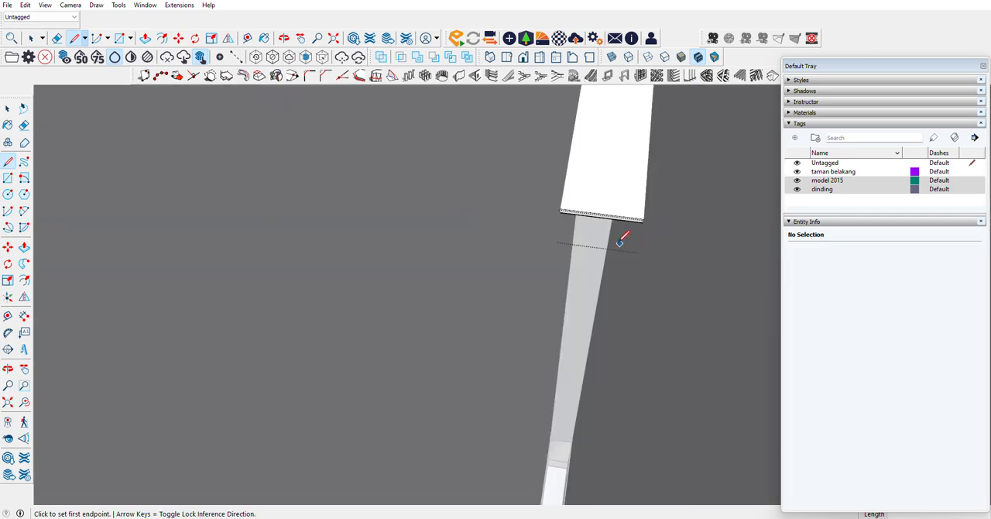
pyautogui.scroll(4, 454, 250)
pyautogui.scroll(3, 171, 206)
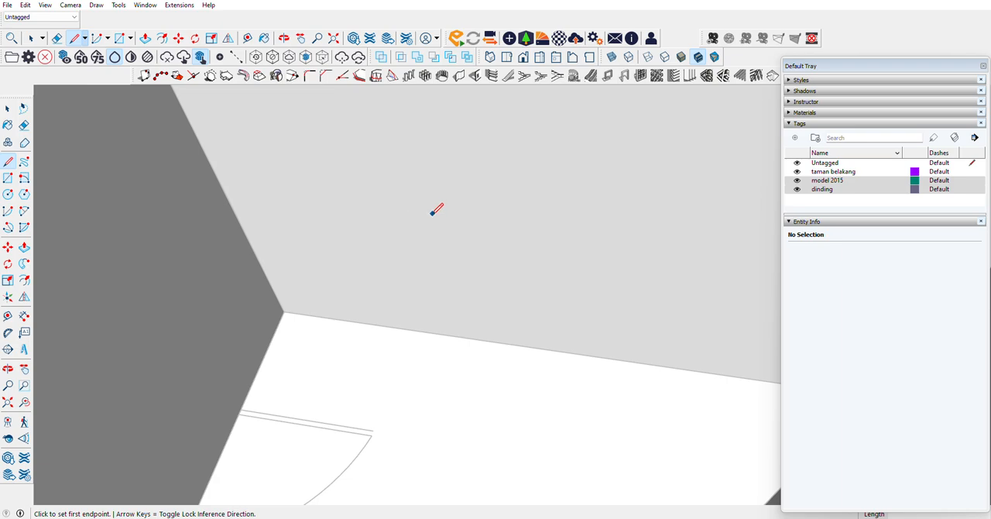
pyautogui.scroll(-3, 443, 210)
pyautogui.scroll(2, 720, 220)
pyautogui.scroll(-4, 449, 213)
pyautogui.scroll(3, 378, 233)
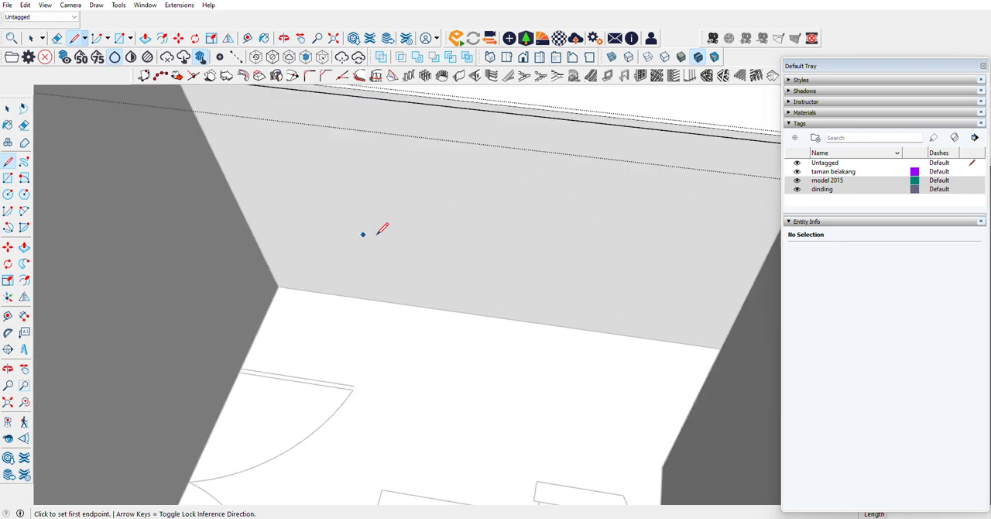
pyautogui.moveTo(377, 233)
pyautogui.mouseDown(button='middle')
pyautogui.moveTo(463, 153)
pyautogui.moveTo(349, 233)
pyautogui.moveTo(605, 151)
pyautogui.moveTo(544, 155)
pyautogui.moveTo(525, 171)
pyautogui.mouseUp(button='middle')
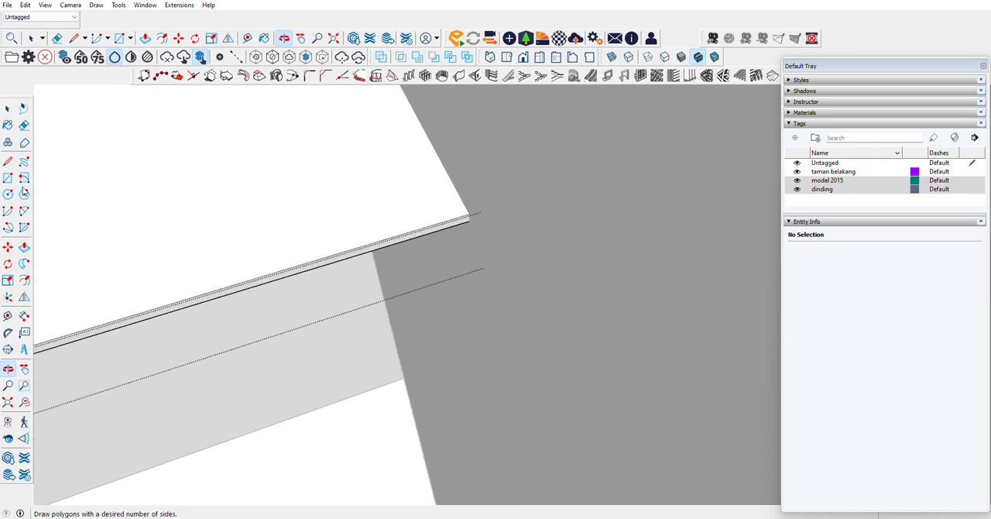
pyautogui.click(7, 161)
pyautogui.click(469, 221)
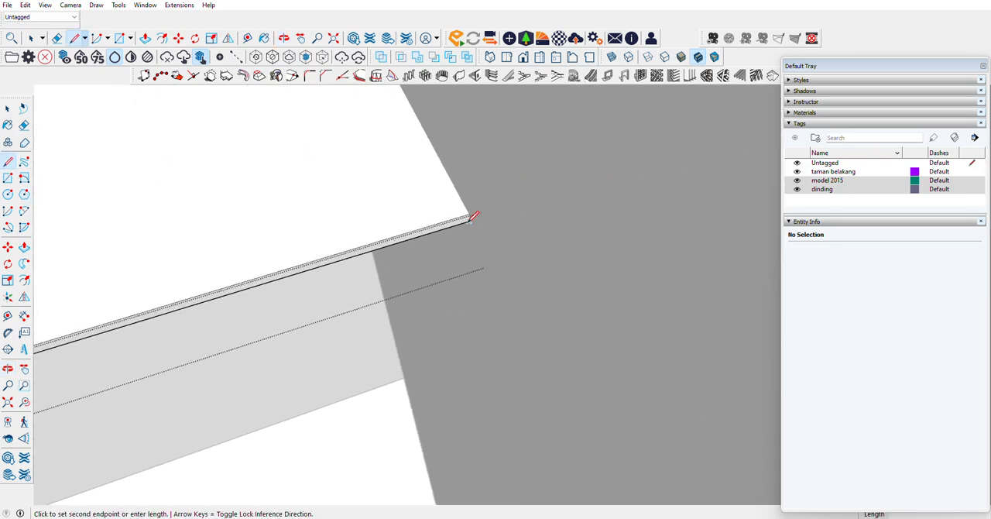
pyautogui.click(469, 214)
pyautogui.scroll(-4, 274, 249)
pyautogui.scroll(-3, 273, 249)
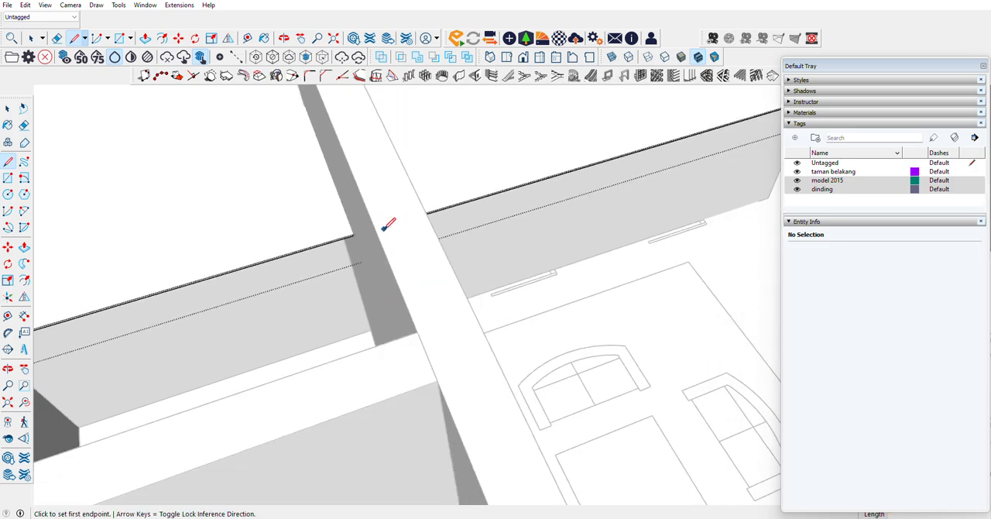
pyautogui.click(8, 109)
pyautogui.scroll(-3, 484, 311)
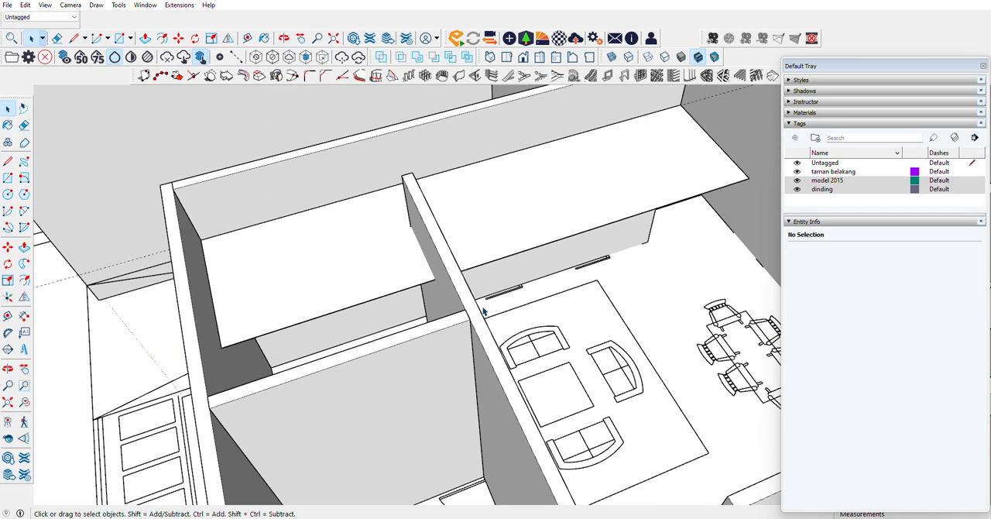
# Step: Draw a rectangle on the slab over the partition wall's footprint, between opposite corners of where the two intersect
pyautogui.click(7, 177)
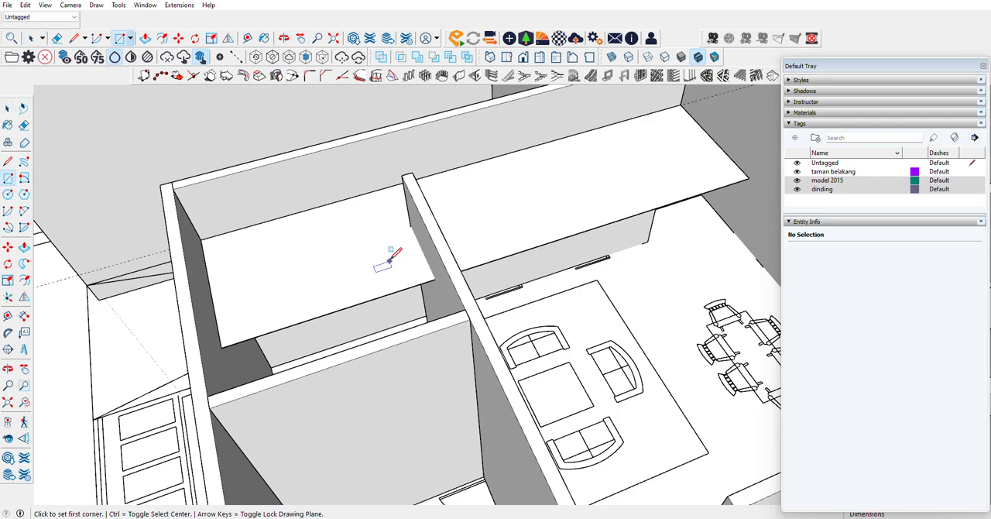
pyautogui.click(411, 220)
pyautogui.scroll(5, 333, 231)
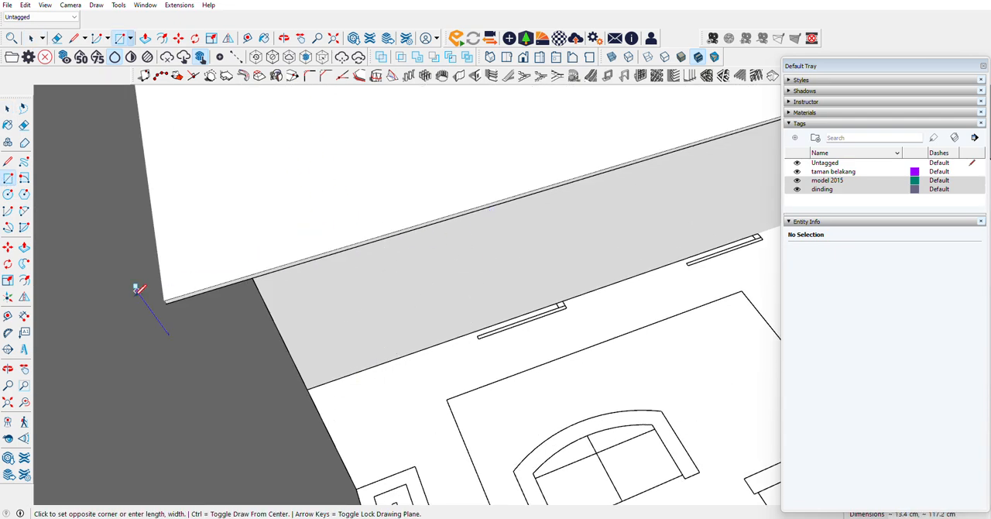
pyautogui.click(165, 300)
pyautogui.scroll(-5, 545, 256)
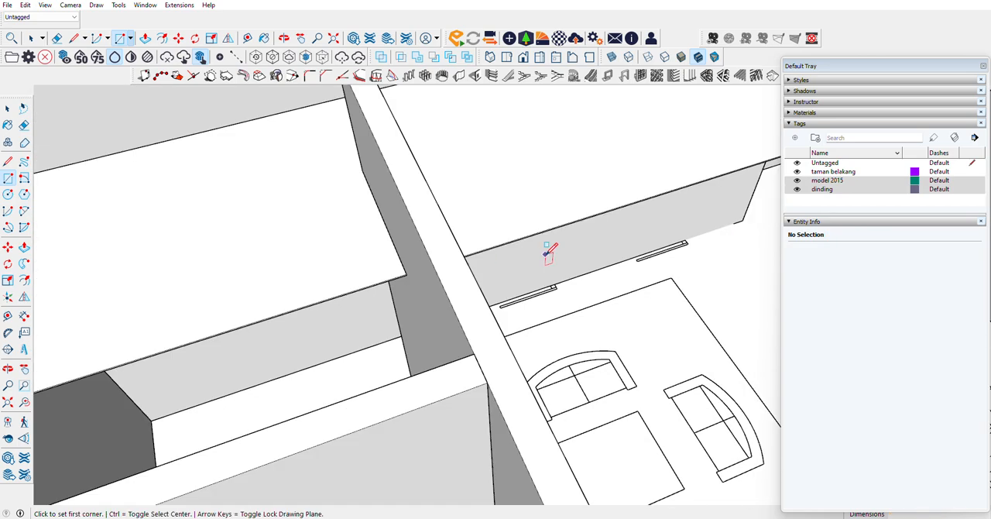
# Step: Hide the partition wall that passes through the slab beside the living room
pyautogui.click(8, 108)
pyautogui.click(371, 246)
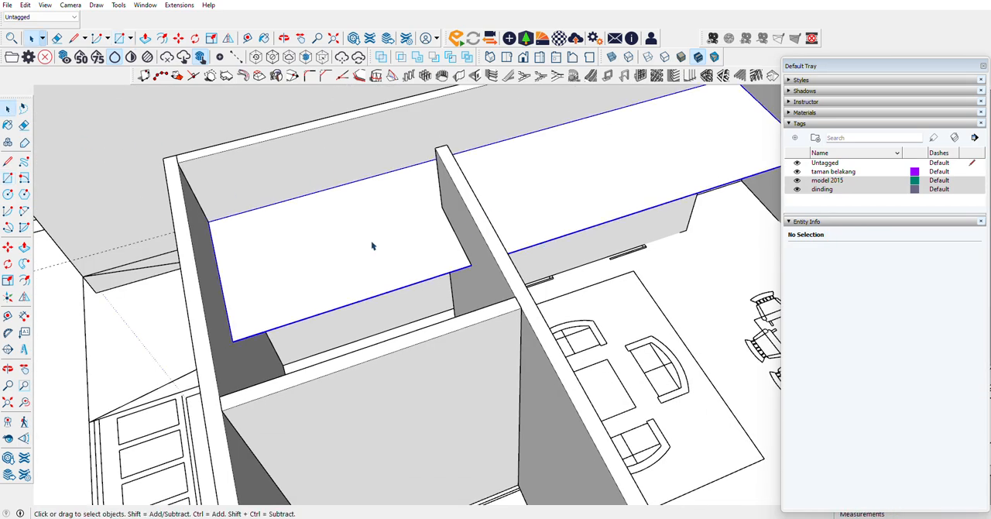
pyautogui.click(456, 222)
pyautogui.rightClick(456, 221)
pyautogui.click(473, 246)
# Step: Try to push the wall-footprint rectangle 1 cm through the slab to cut the notch
pyautogui.scroll(5, 476, 260)
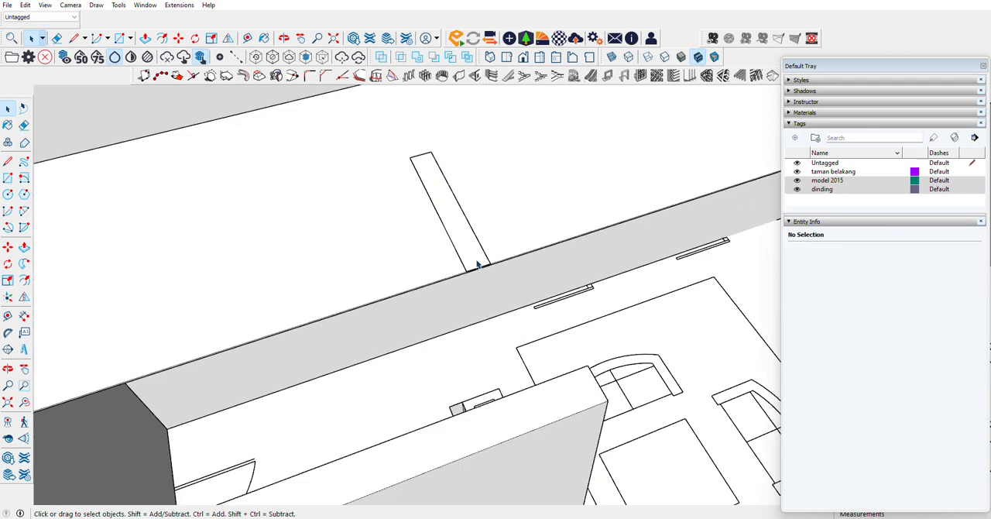
pyautogui.scroll(3, 475, 266)
pyautogui.press('p')
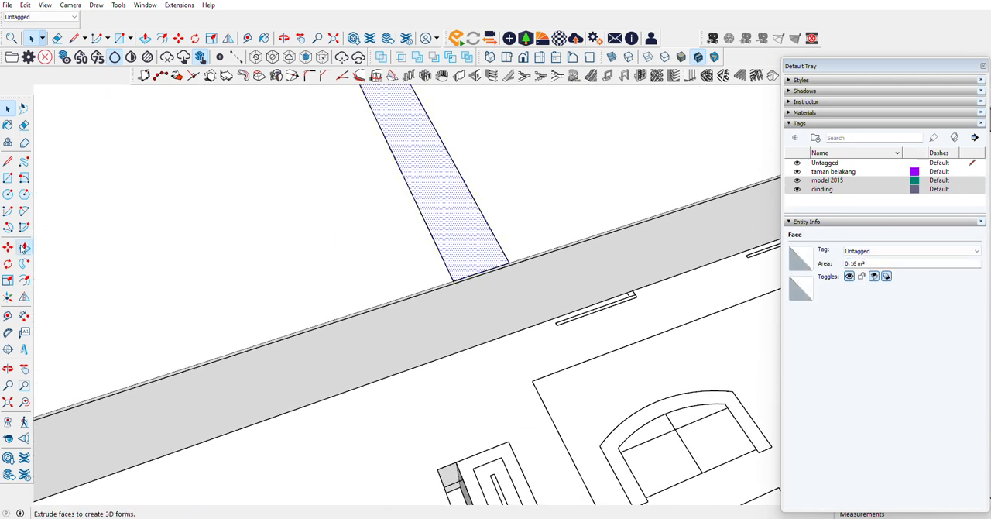
pyautogui.click(503, 266)
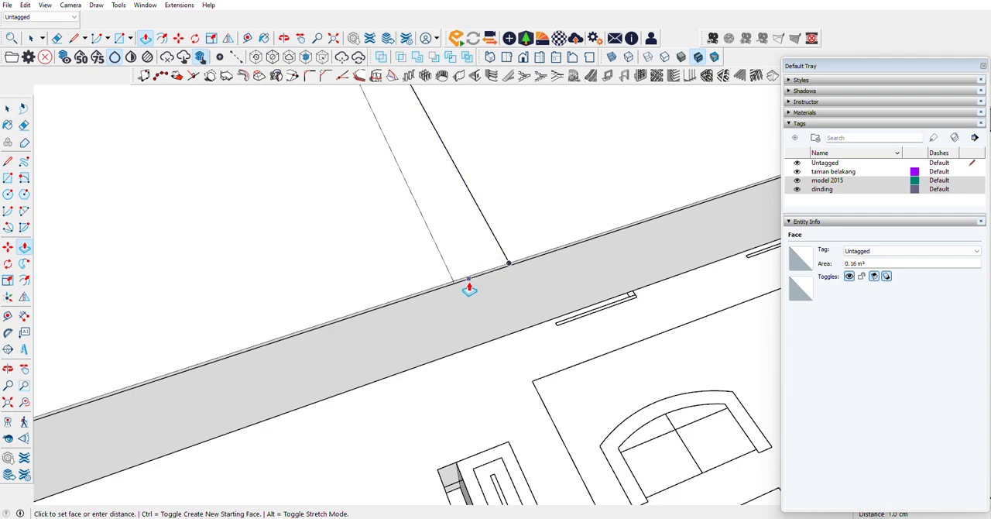
pyautogui.scroll(2, 469, 282)
pyautogui.click(440, 295)
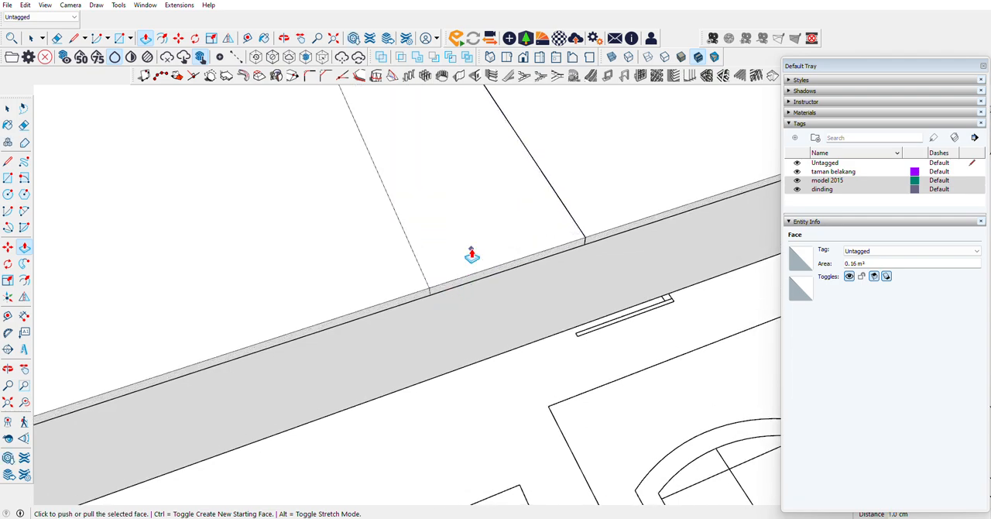
pyautogui.click(532, 265)
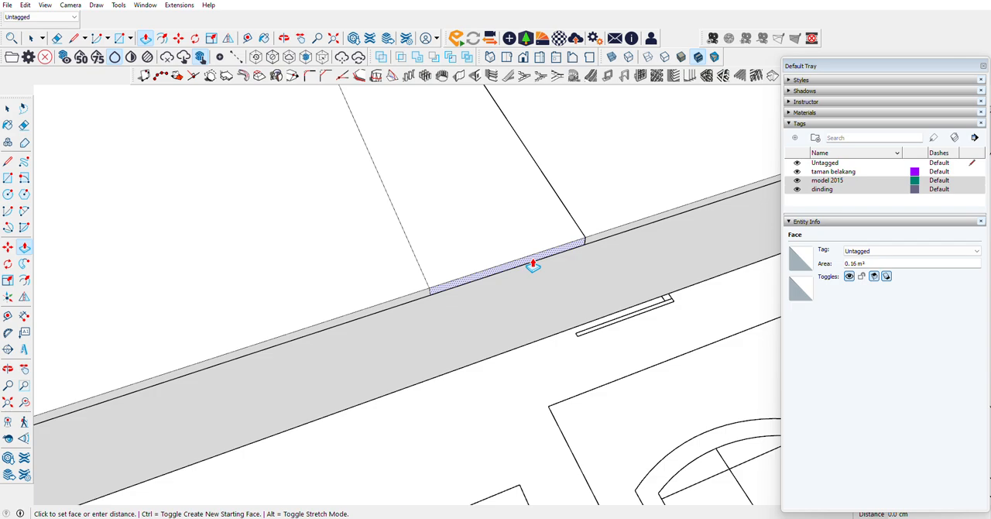
pyautogui.click(477, 228)
pyautogui.moveTo(478, 228); pyautogui.dragTo(473, 250, button='middle')
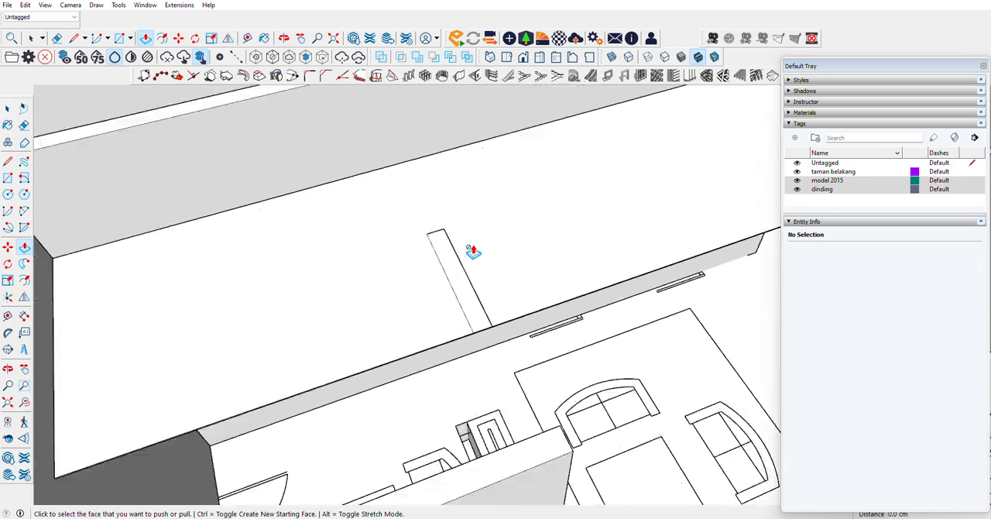
pyautogui.scroll(4, 473, 251)
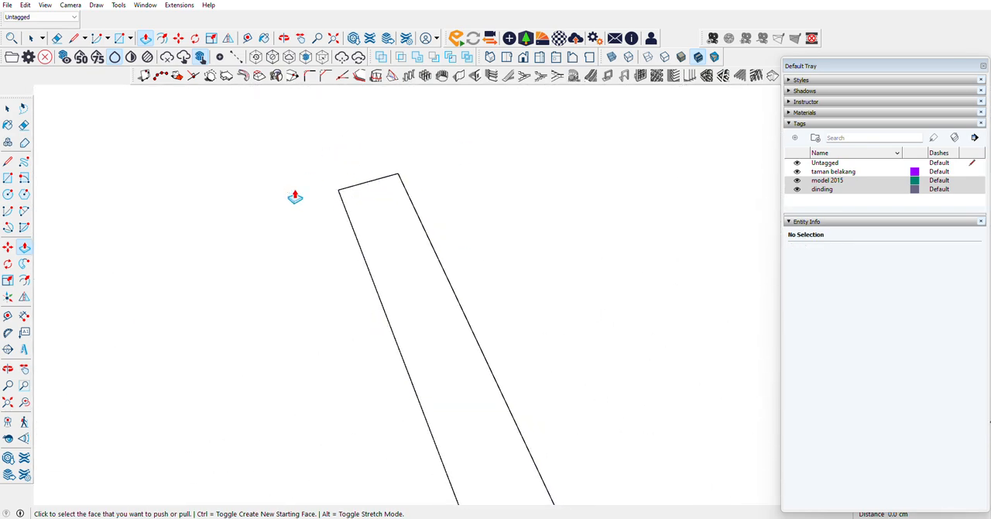
pyautogui.scroll(-6, 295, 197)
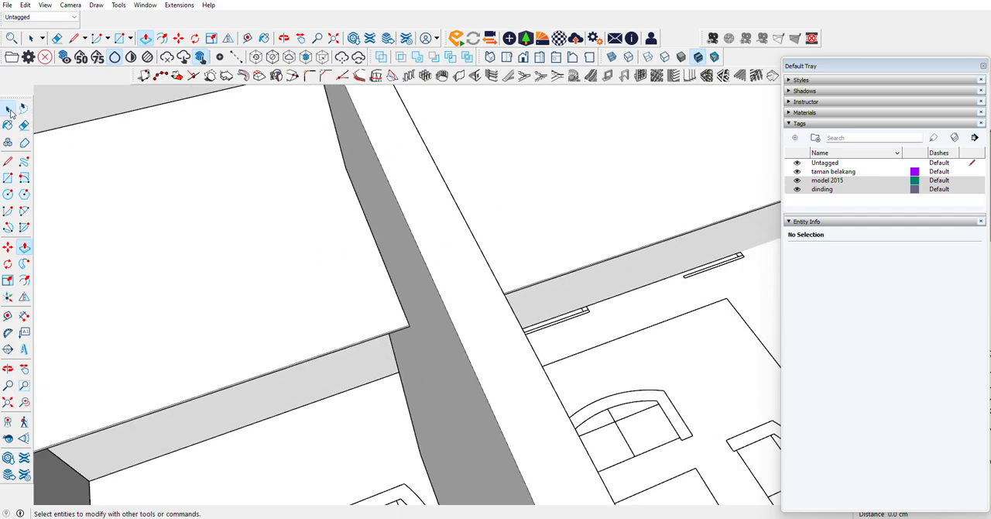
pyautogui.click(9, 111)
pyautogui.click(436, 293)
pyautogui.rightClick(436, 292)
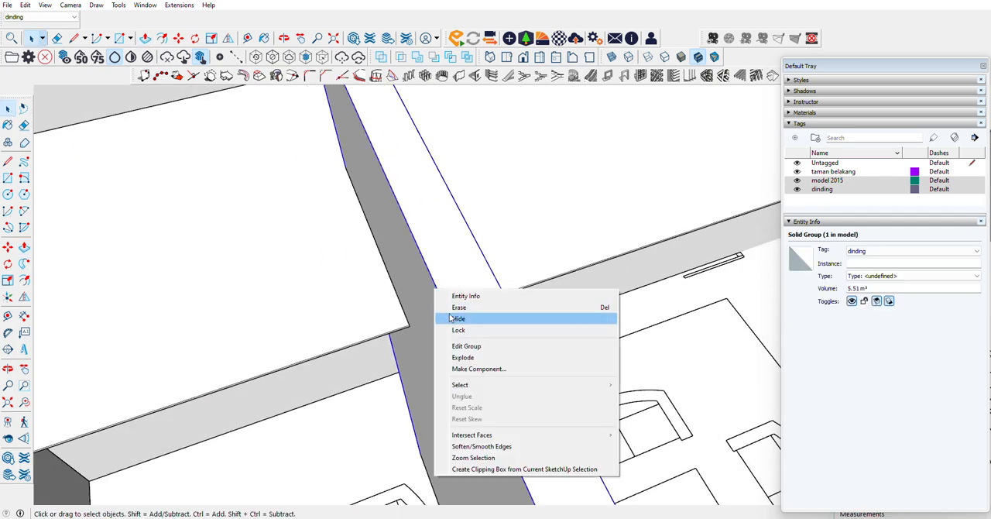
pyautogui.click(454, 317)
pyautogui.hotkey('ctrl', 'z')
pyautogui.hotkey('ctrl', 'z')
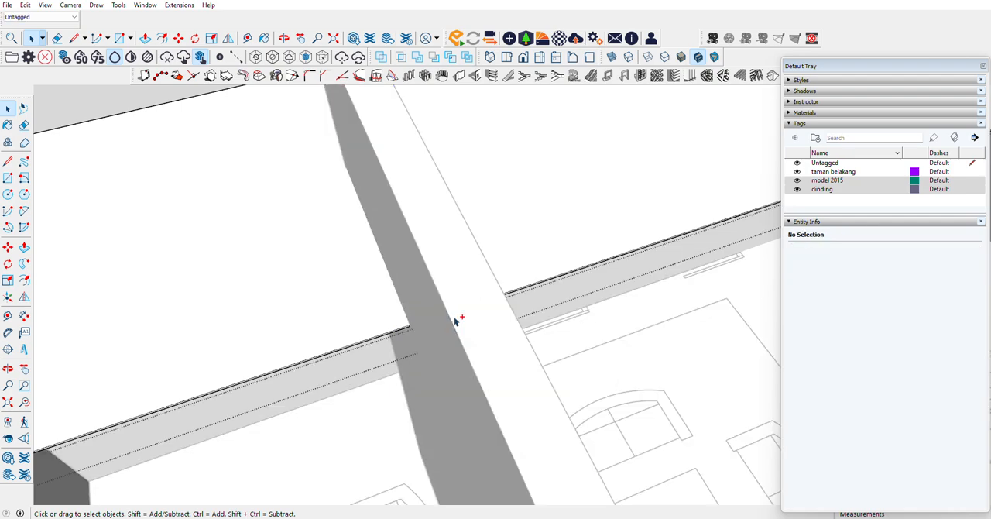
# Step: Place a guide on the slab about 107.5 cm from its front edge, through the inner corner at the partition wall, and leave the group
pyautogui.click(351, 314)
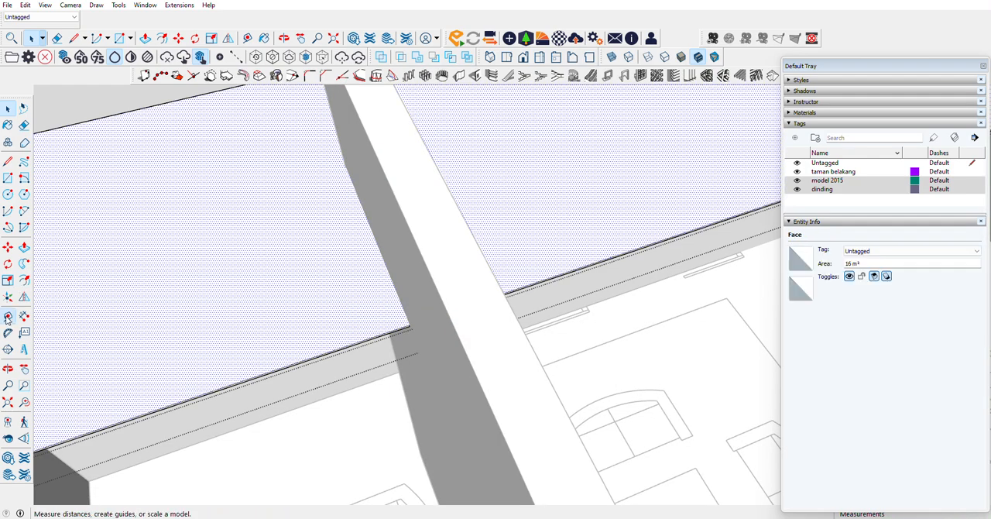
pyautogui.click(8, 315)
pyautogui.click(332, 349)
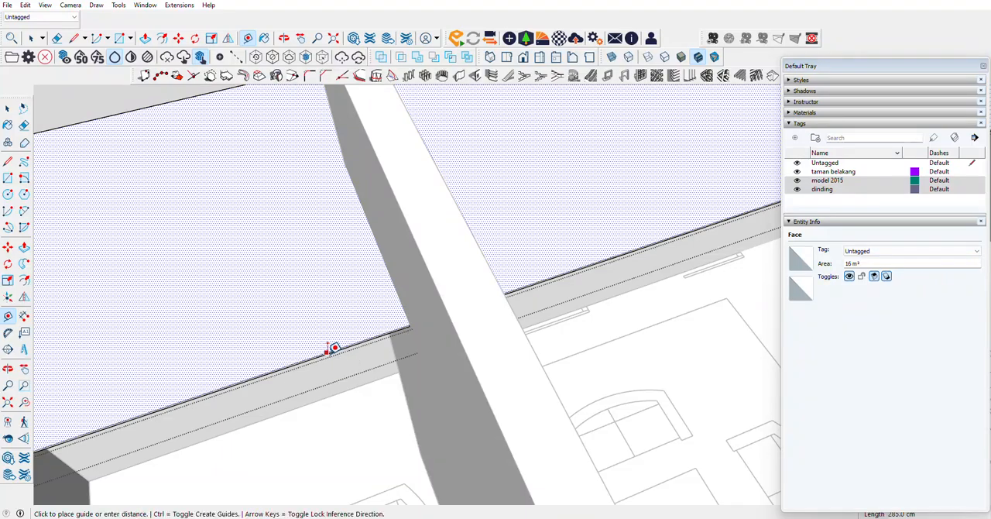
pyautogui.click(351, 160)
pyautogui.press('space')
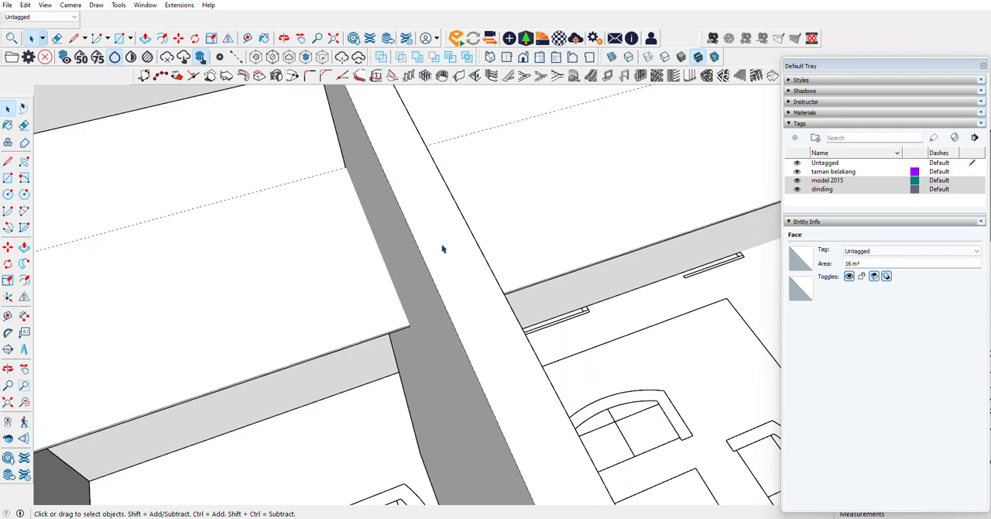
# Step: Hide the partition wall and push the small front-edge face of the slab back 107.5 cm to the guide, cutting the wall notch
pyautogui.rightClick(442, 248)
pyautogui.click(465, 274)
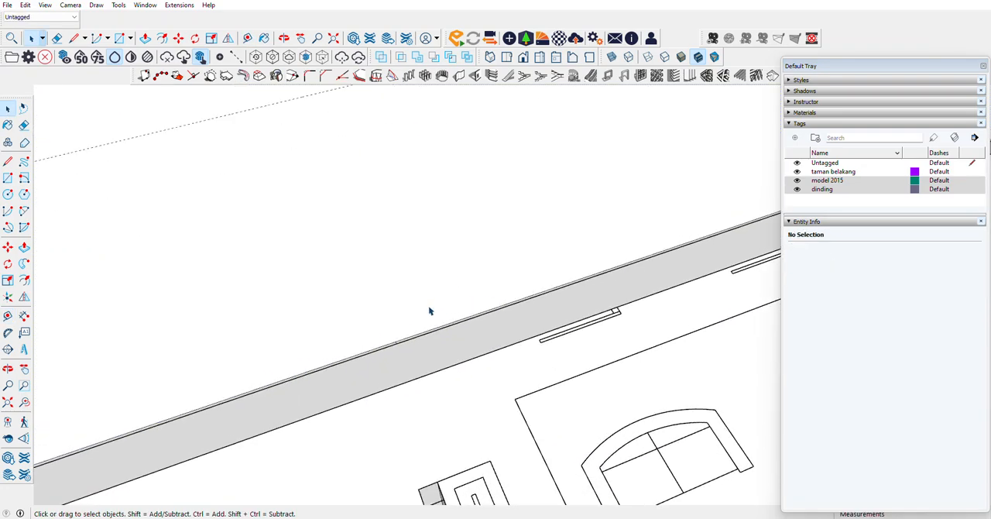
pyautogui.scroll(2, 423, 336)
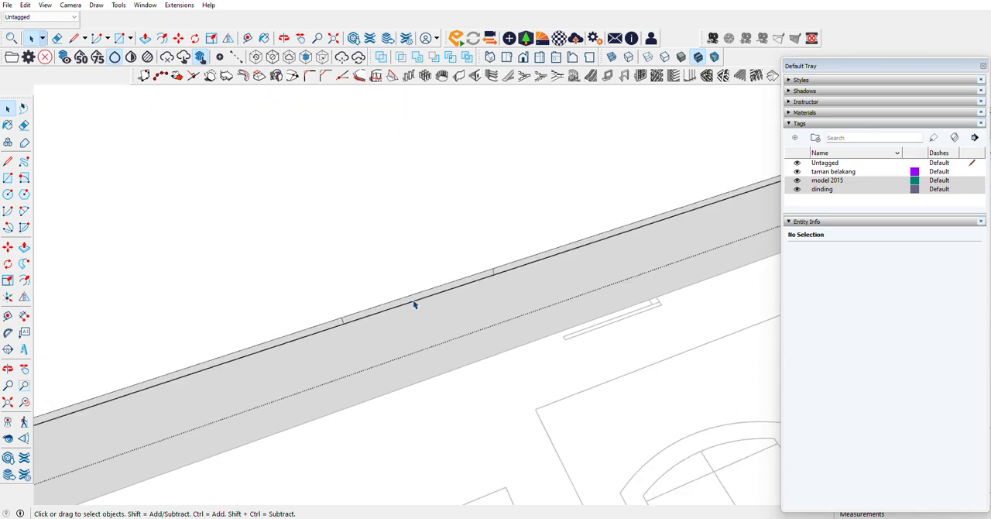
pyautogui.click(414, 302)
pyautogui.press('p')
pyautogui.click(376, 307)
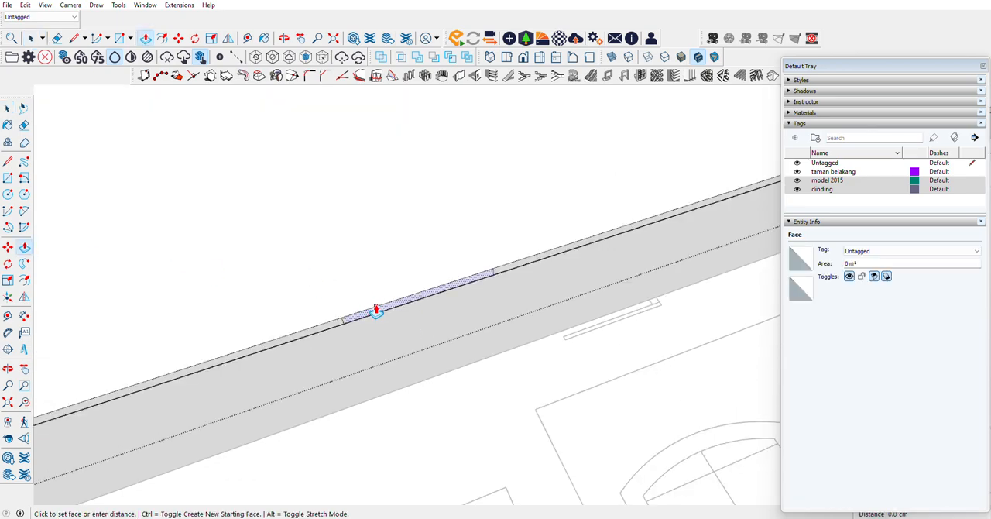
pyautogui.scroll(-4, 364, 290)
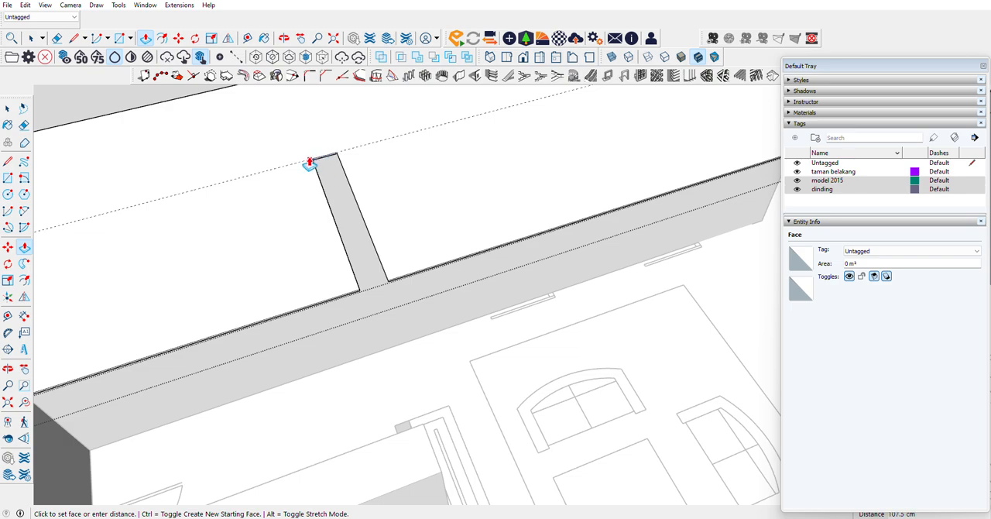
pyautogui.click(300, 167)
pyautogui.scroll(-3, 193, 310)
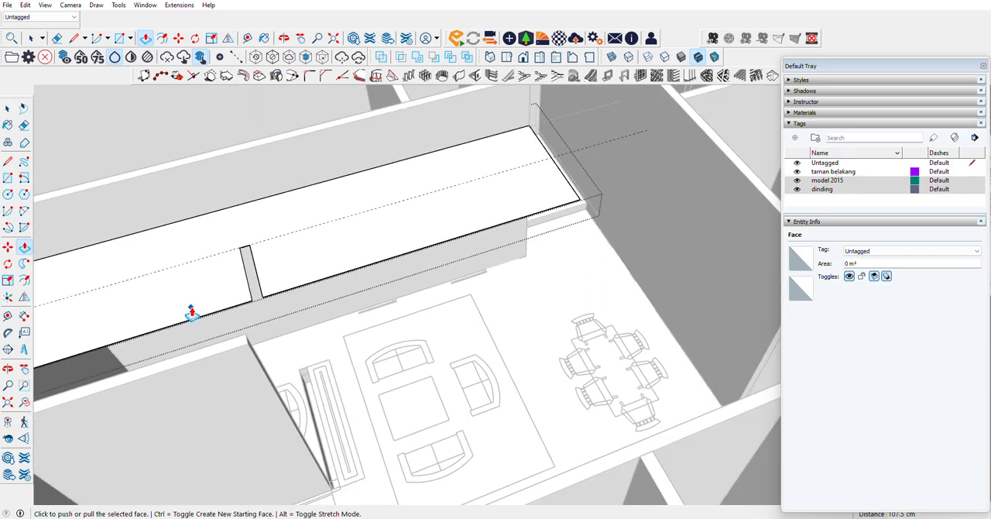
pyautogui.scroll(-4, 479, 247)
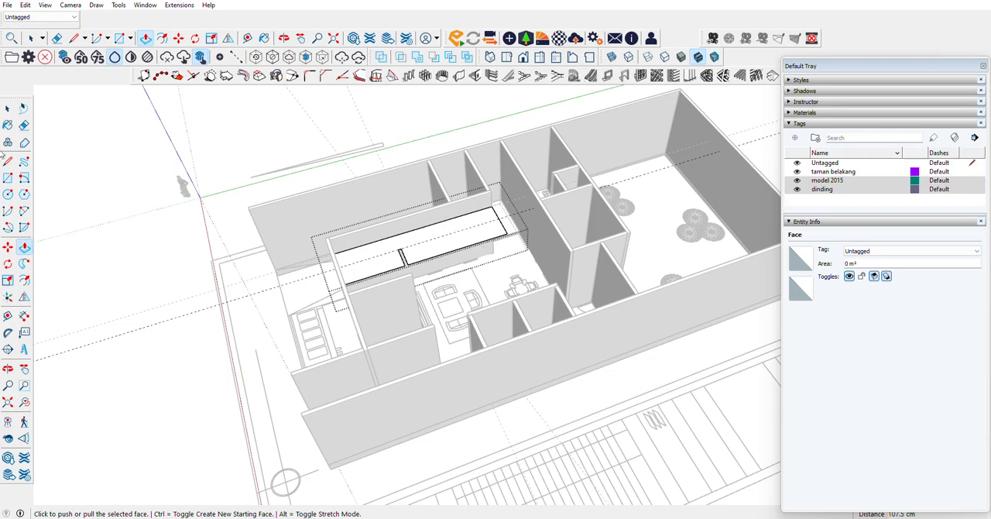
pyautogui.click(7, 108)
pyautogui.scroll(10, 244, 230)
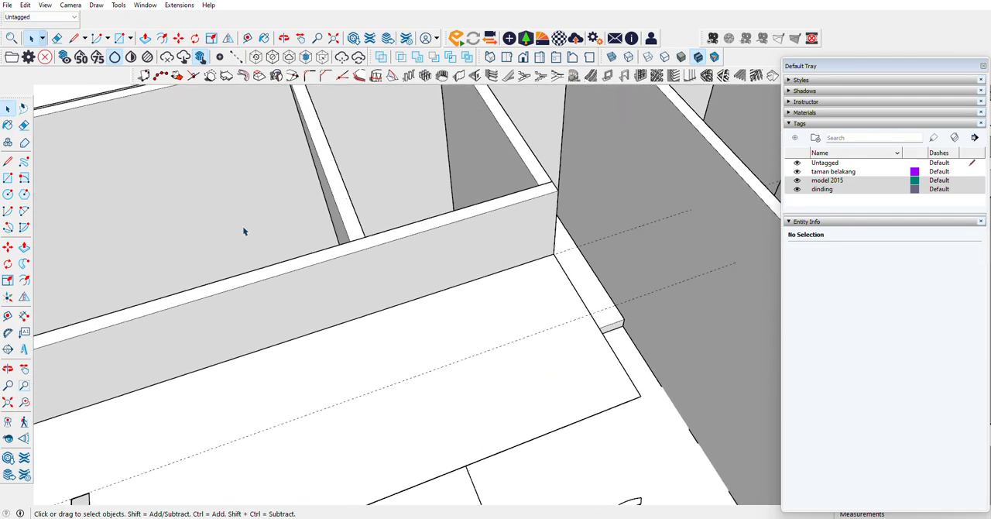
# Step: Hide the long outer wall on the carport side of the house
pyautogui.click(8, 369)
pyautogui.moveTo(64, 328); pyautogui.dragTo(588, 203)
pyautogui.scroll(-8, 522, 192)
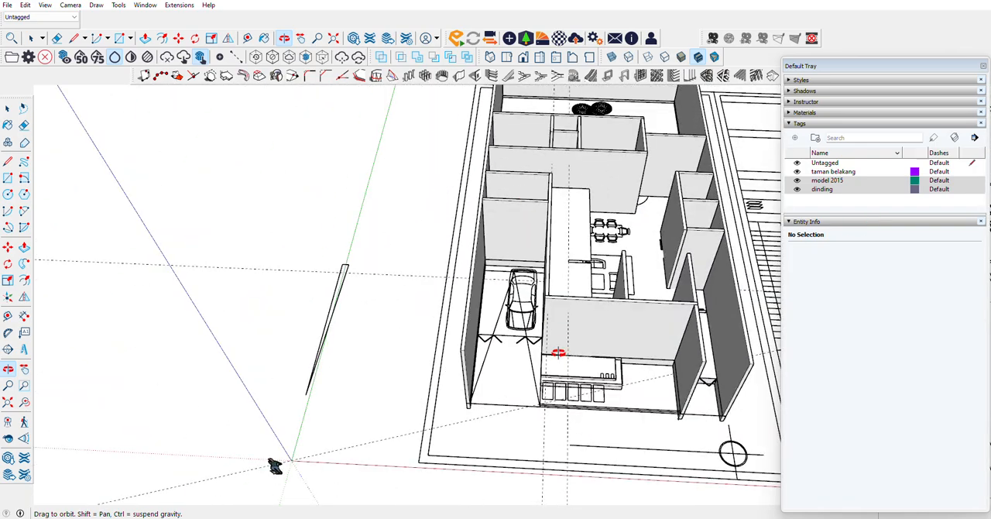
pyautogui.moveTo(275, 466); pyautogui.dragTo(792, 340)
pyautogui.press('space')
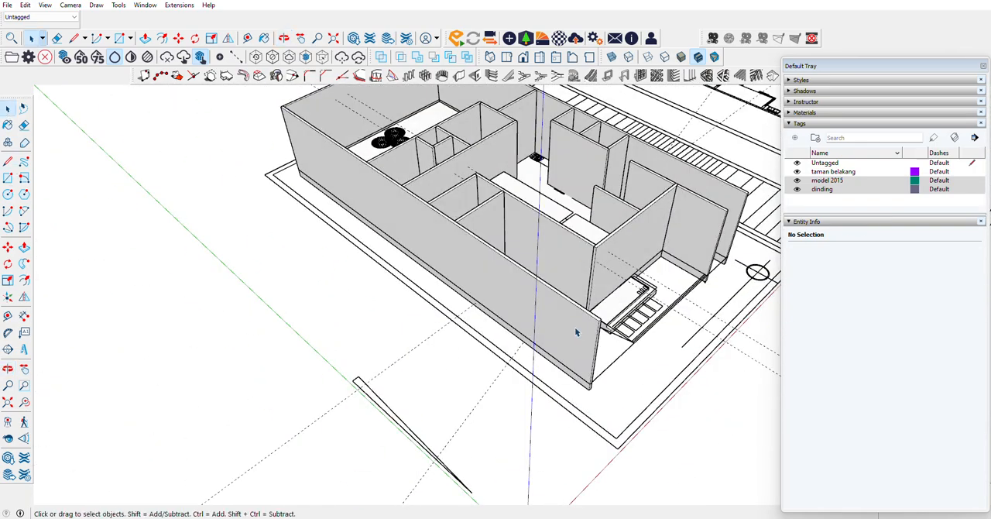
pyautogui.rightClick(577, 328)
pyautogui.click(600, 358)
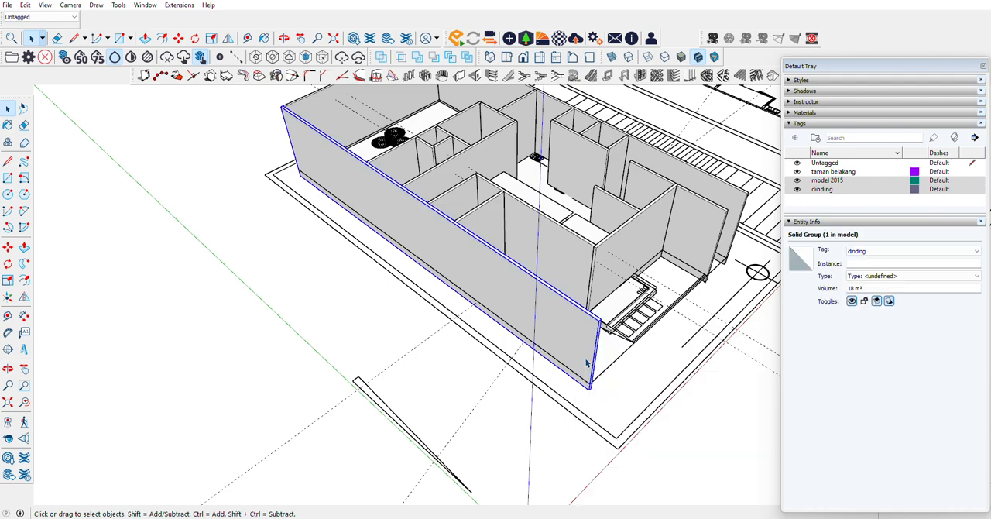
pyautogui.scroll(4, 594, 401)
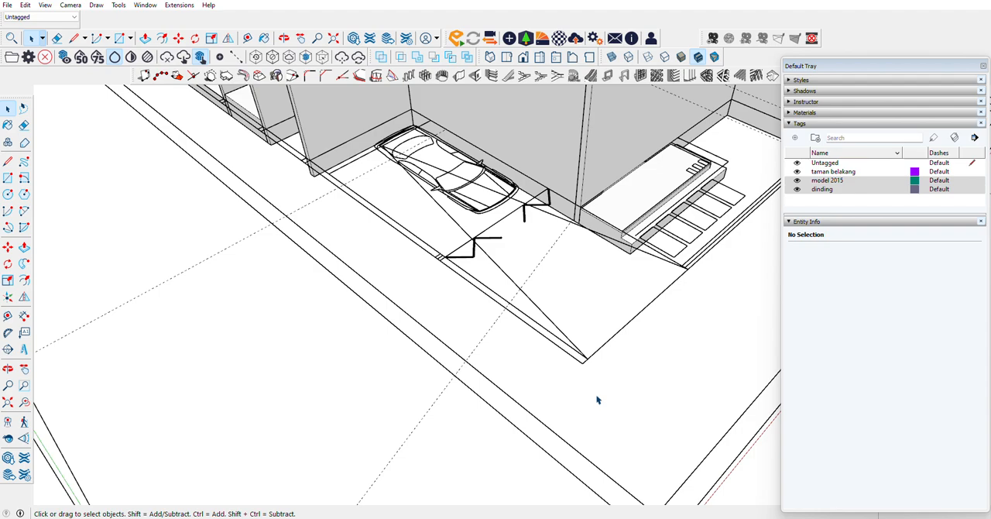
# Step: Move the imported floor plan down so its corner meets the bottom of the front wall's end
pyautogui.scroll(-3, 184, 250)
pyautogui.scroll(6, 596, 212)
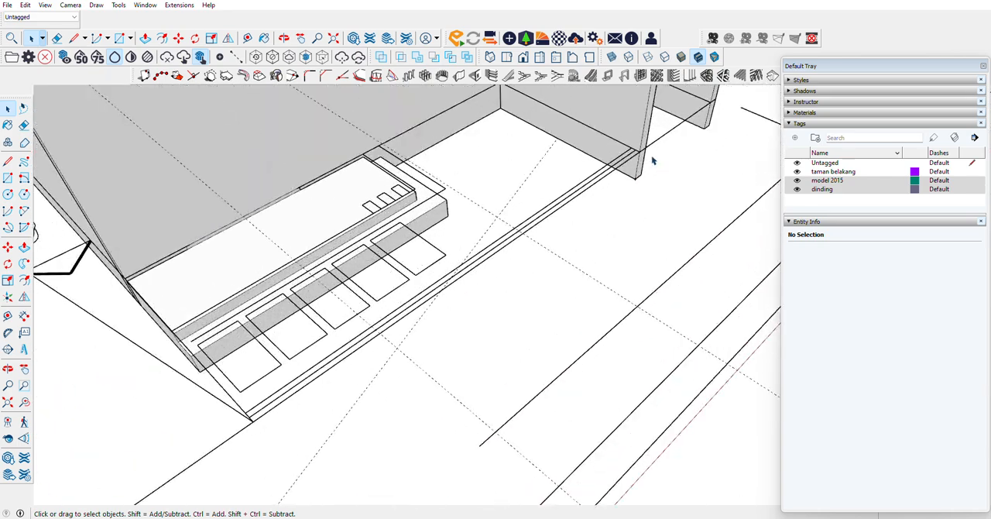
pyautogui.scroll(2, 651, 161)
pyautogui.click(608, 167)
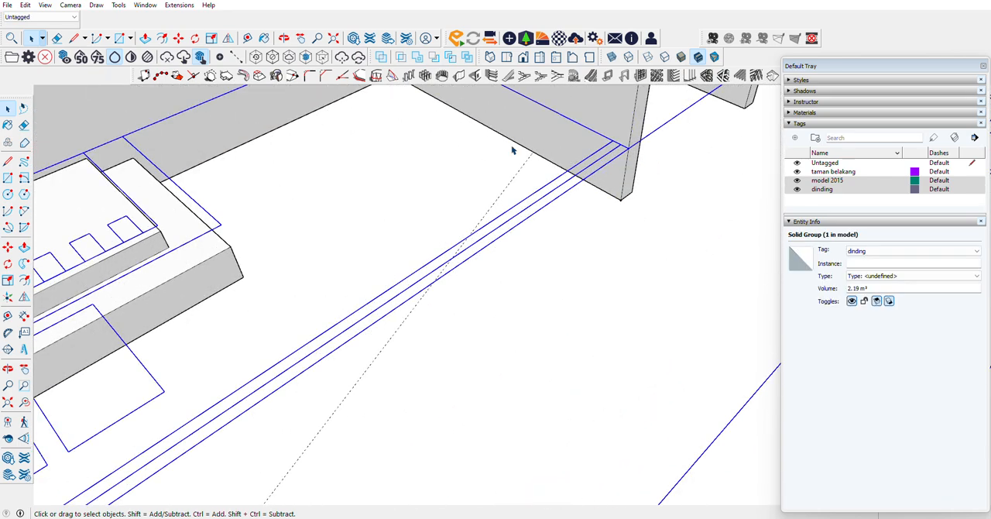
pyautogui.press('m')
pyautogui.click(623, 149)
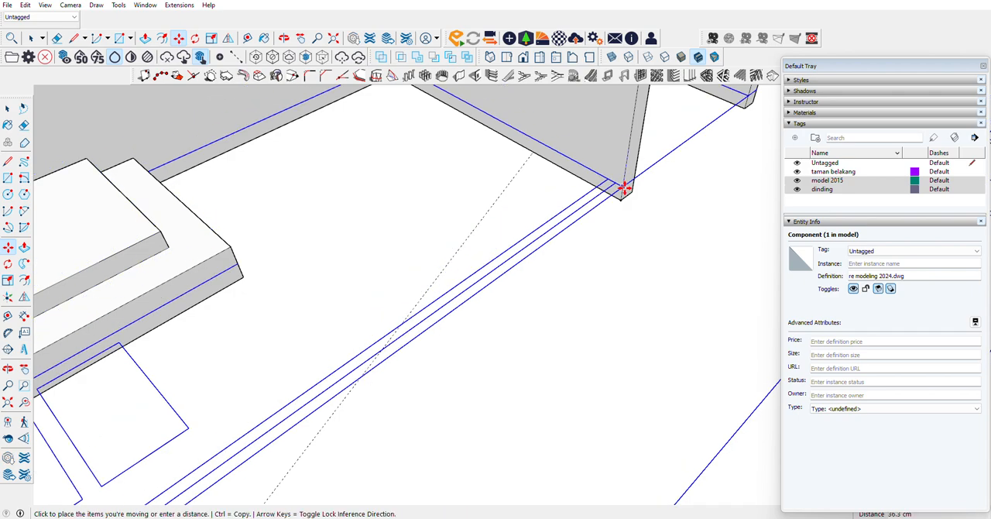
pyautogui.click(625, 216)
pyautogui.scroll(-2, 482, 168)
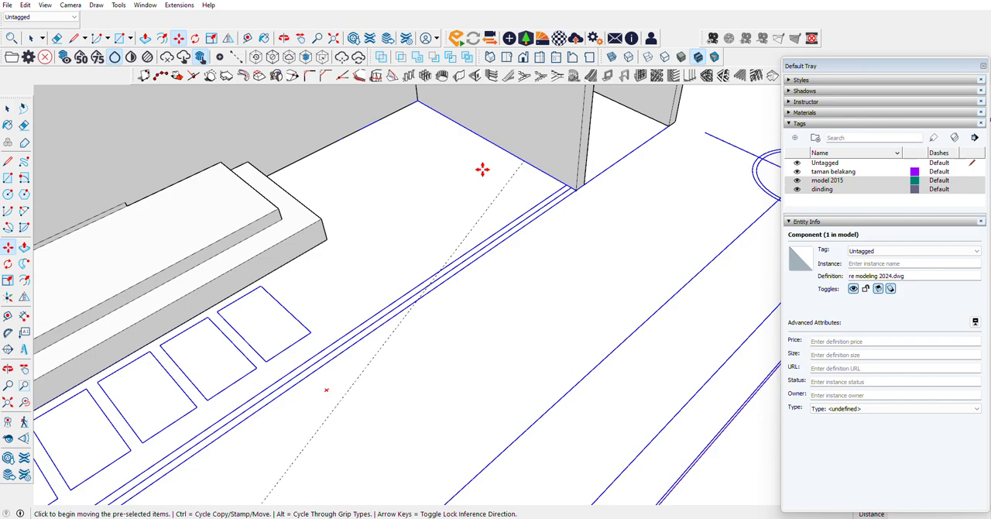
# Step: Place a guide 50 cm outside the carport's front edge, parallel to it
pyautogui.scroll(-4, 715, 117)
pyautogui.scroll(5, 485, 283)
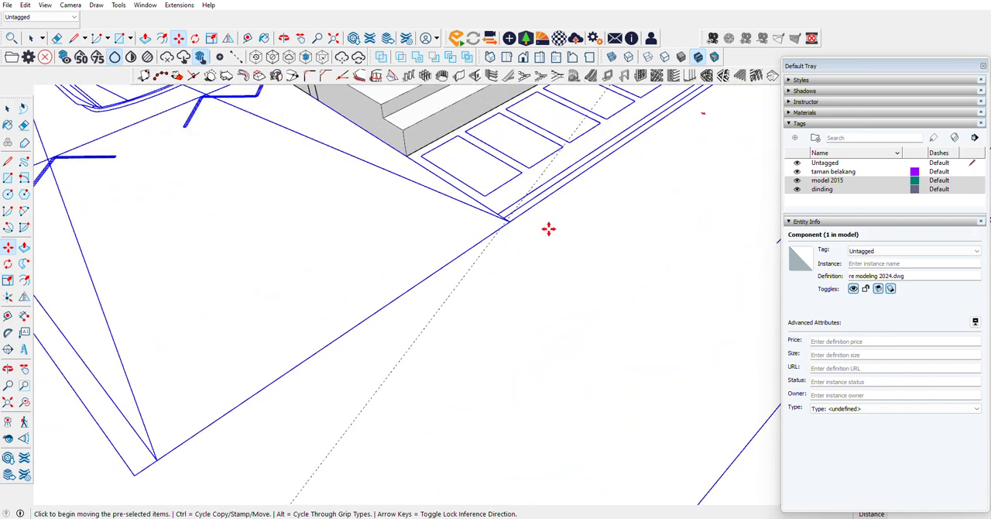
pyautogui.scroll(-3, 513, 294)
pyautogui.click(8, 178)
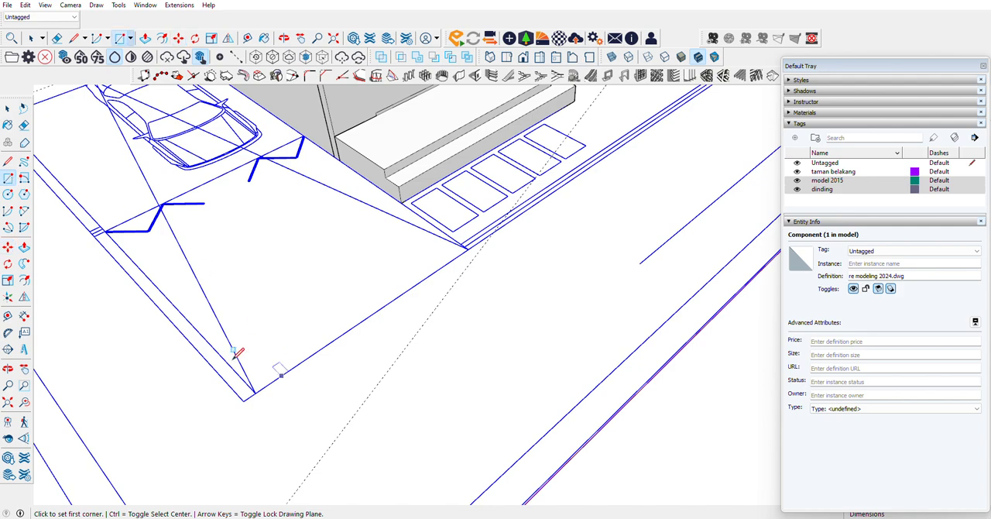
pyautogui.click(7, 315)
pyautogui.click(451, 257)
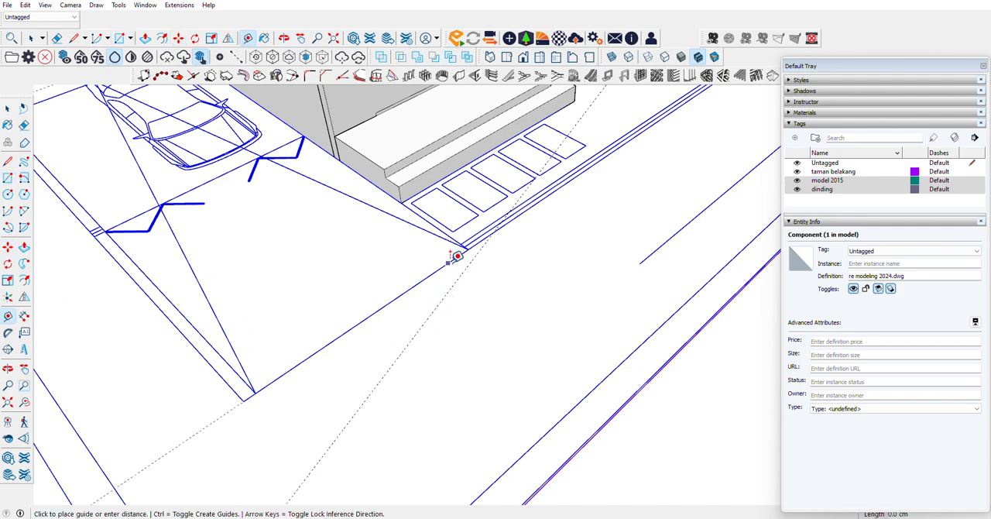
pyautogui.write('50')
pyautogui.press('Return')
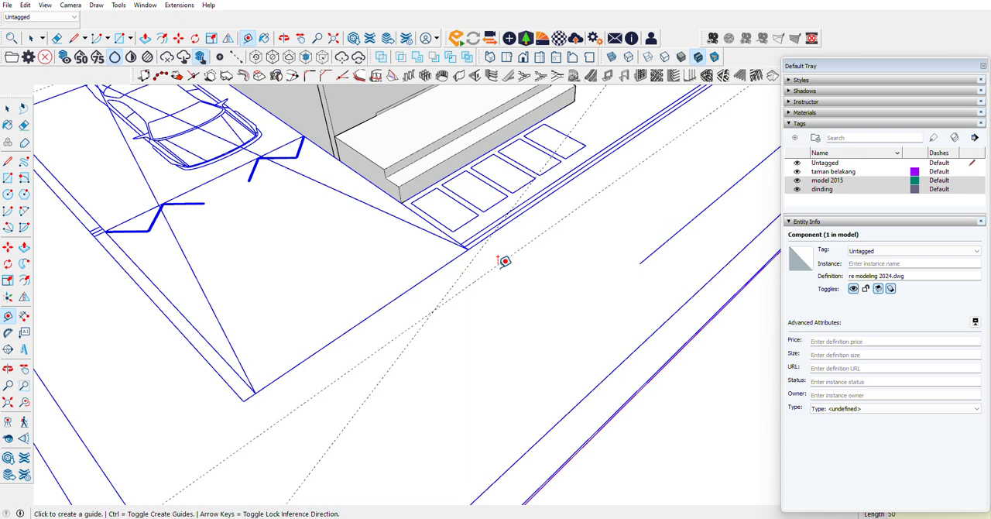
pyautogui.scroll(-3, 497, 335)
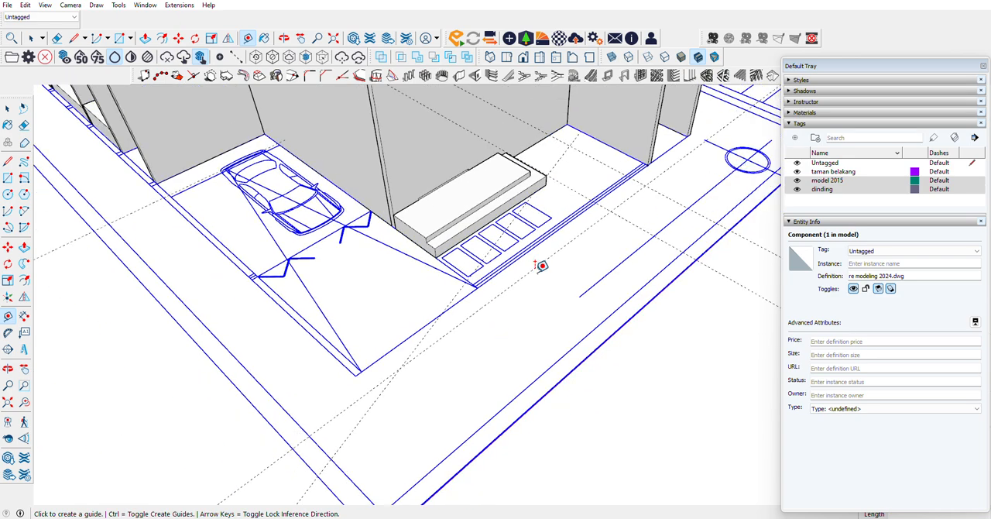
pyautogui.scroll(3, 425, 346)
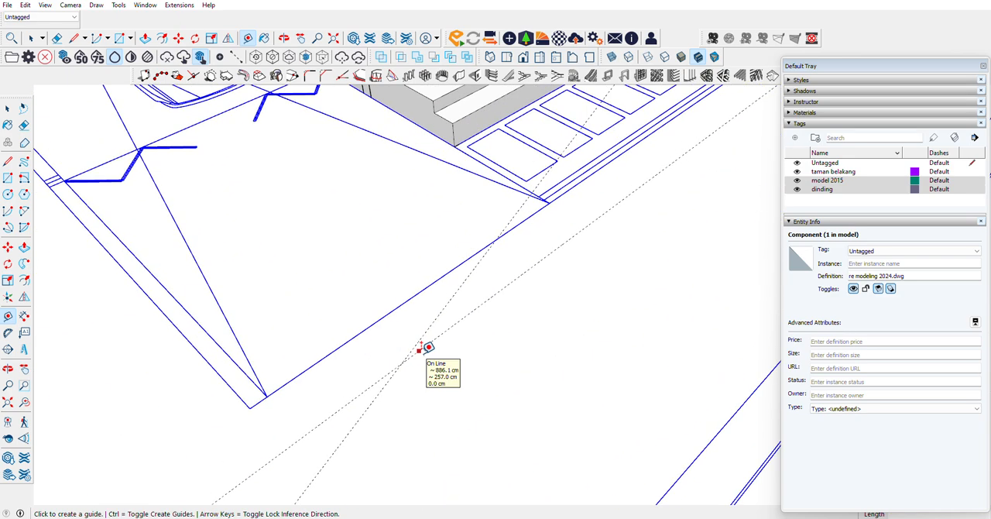
pyautogui.scroll(-2, 425, 346)
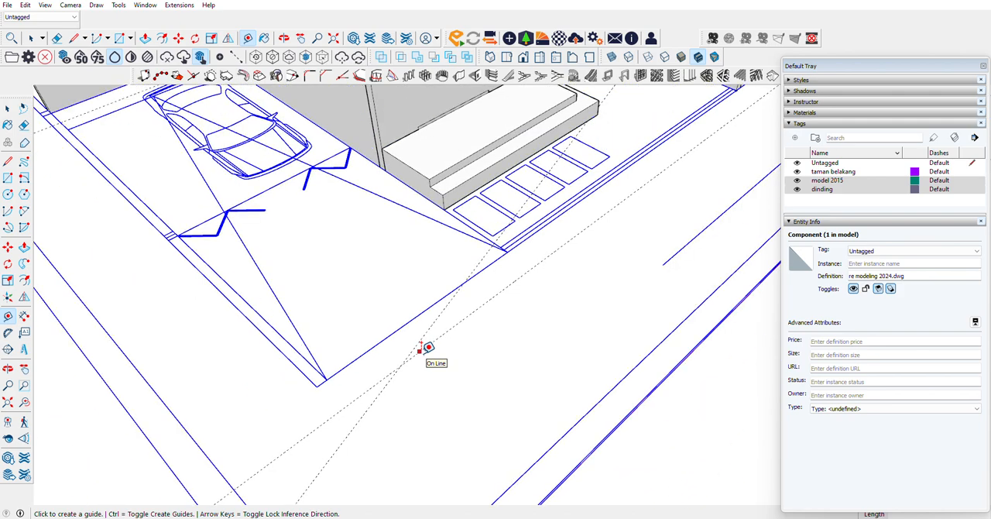
pyautogui.click(7, 161)
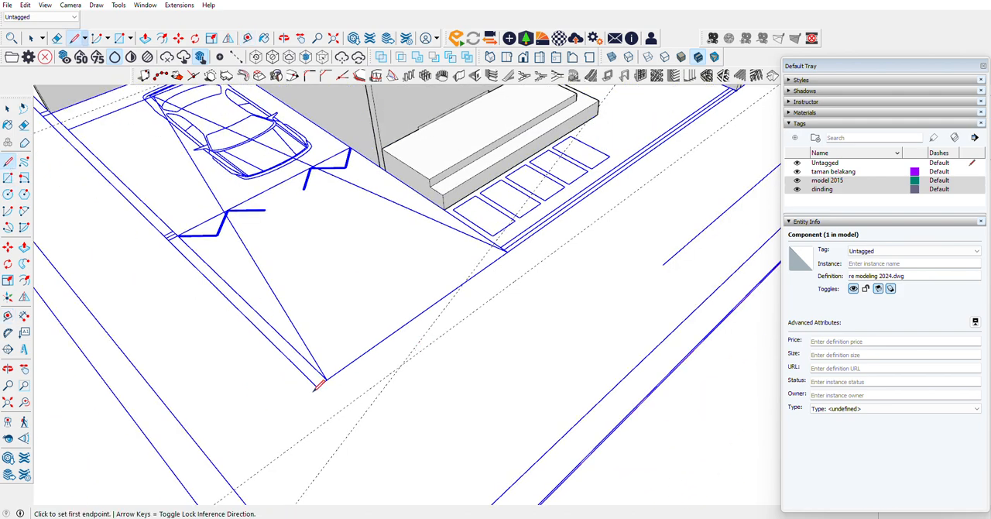
pyautogui.scroll(-2, 258, 422)
pyautogui.click(244, 430)
pyautogui.scroll(-2, 245, 430)
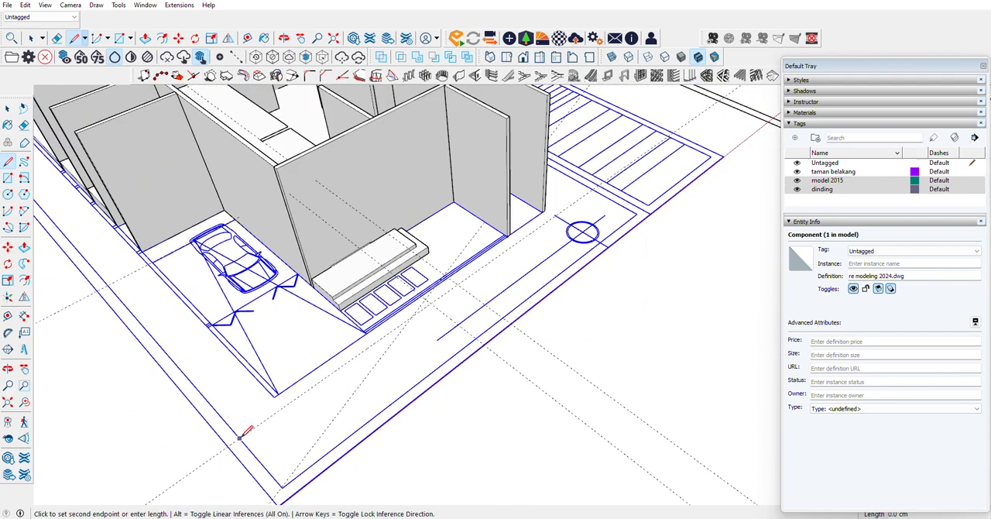
# Step: Draw a rectangle of about 1574 x 218.5 cm from the front guide to the plan's far front corner and group it
pyautogui.click(8, 177)
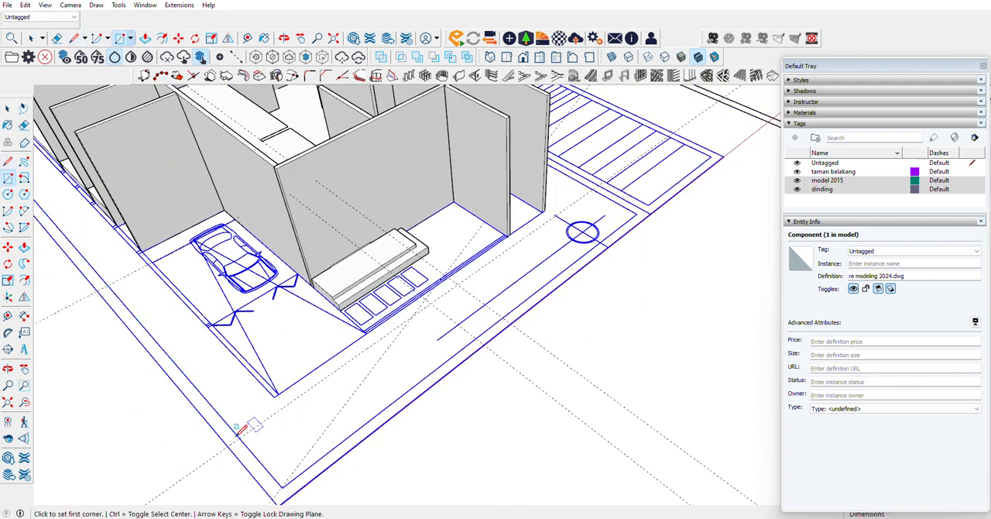
pyautogui.click(240, 435)
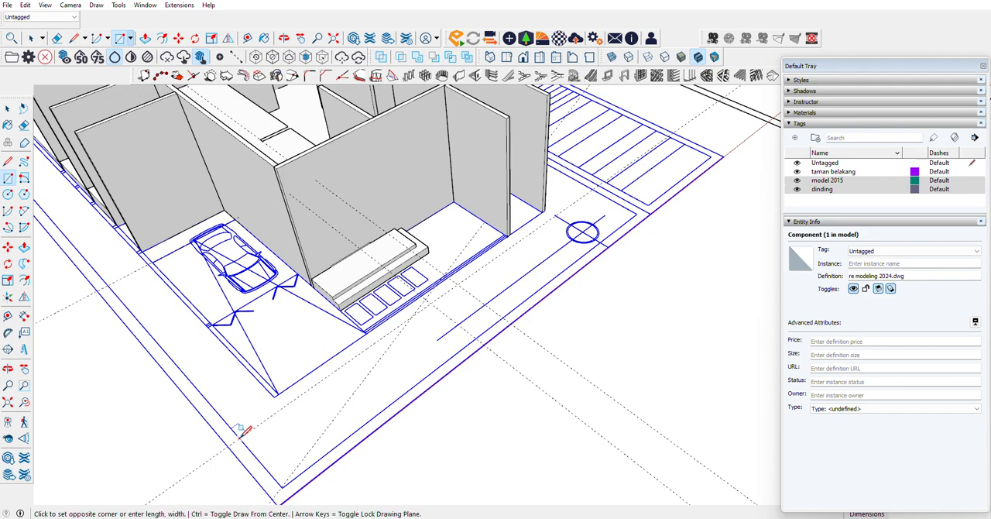
pyautogui.click(635, 206)
pyautogui.press('space')
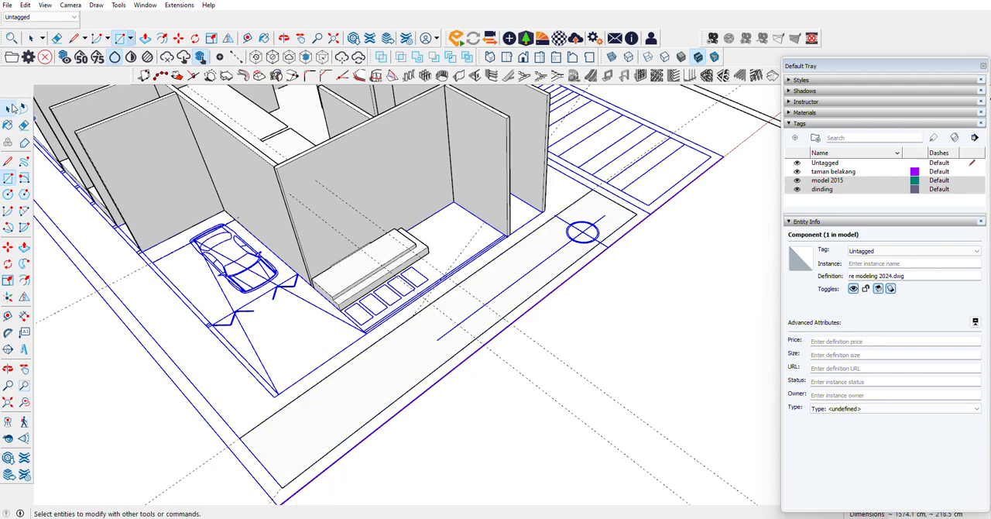
pyautogui.doubleClick(346, 401)
pyautogui.rightClick(346, 401)
pyautogui.click(370, 323)
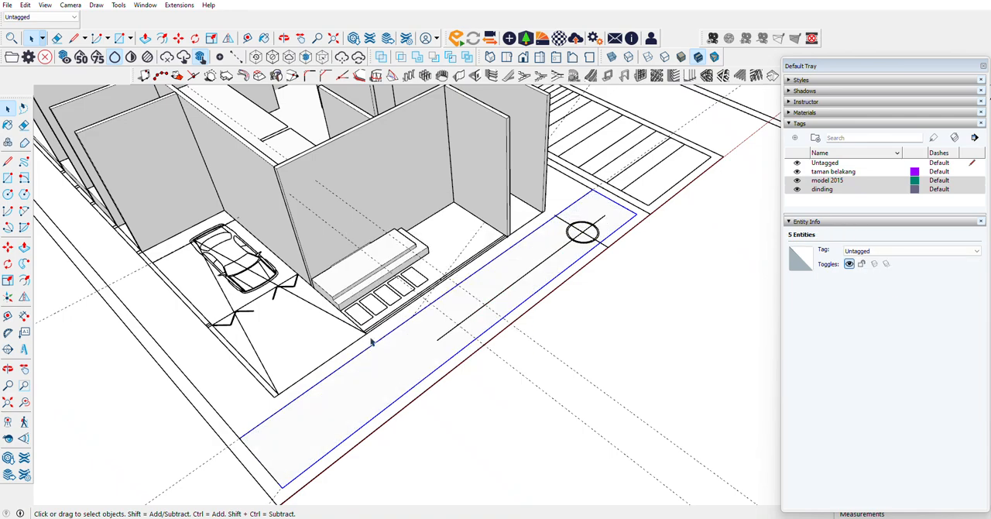
# Step: Open the front strip's group and extrude its face 20 cm downward
pyautogui.doubleClick(365, 401)
pyautogui.click(346, 411)
pyautogui.click(24, 247)
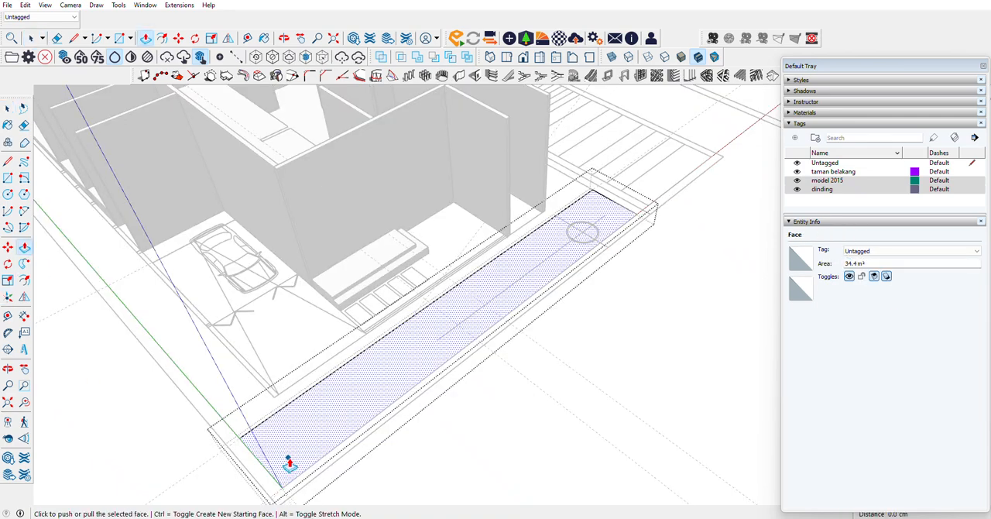
pyautogui.click(289, 463)
pyautogui.write('20')
pyautogui.press('Return')
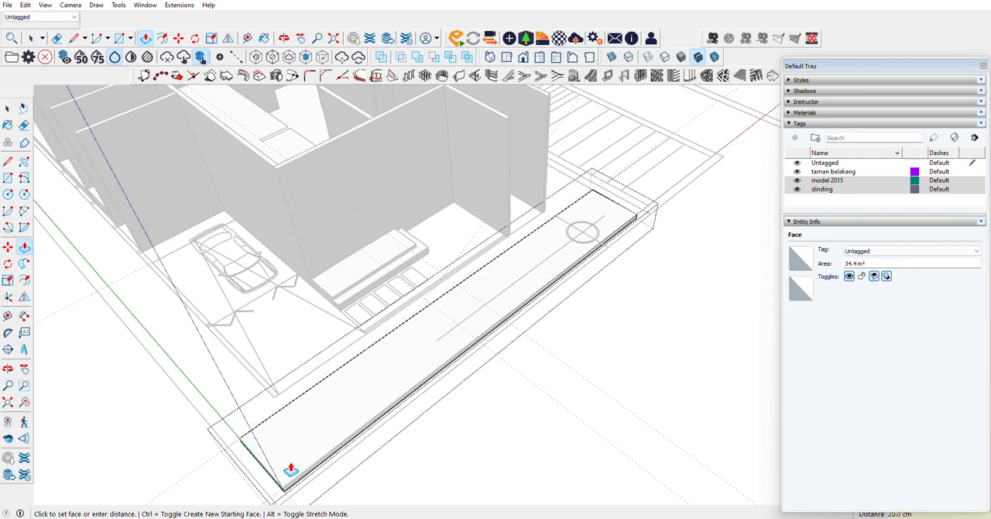
# Step: Leave the strip's group and draw two parallel lines about 442.5 cm long from both ends of the carport gate to the strip's inner edge
pyautogui.scroll(5, 272, 426)
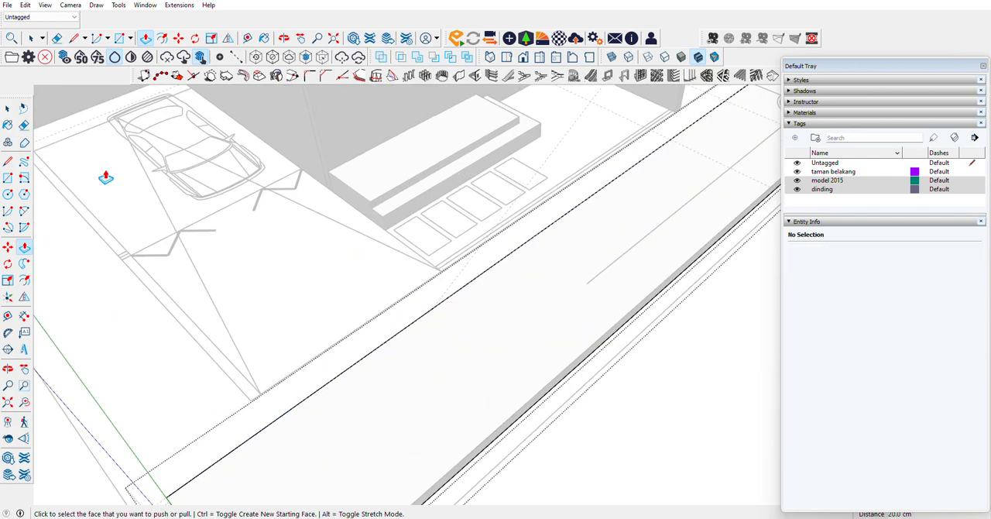
pyautogui.click(4, 367)
pyautogui.moveTo(469, 267); pyautogui.dragTo(611, 259)
pyautogui.scroll(-2, 410, 323)
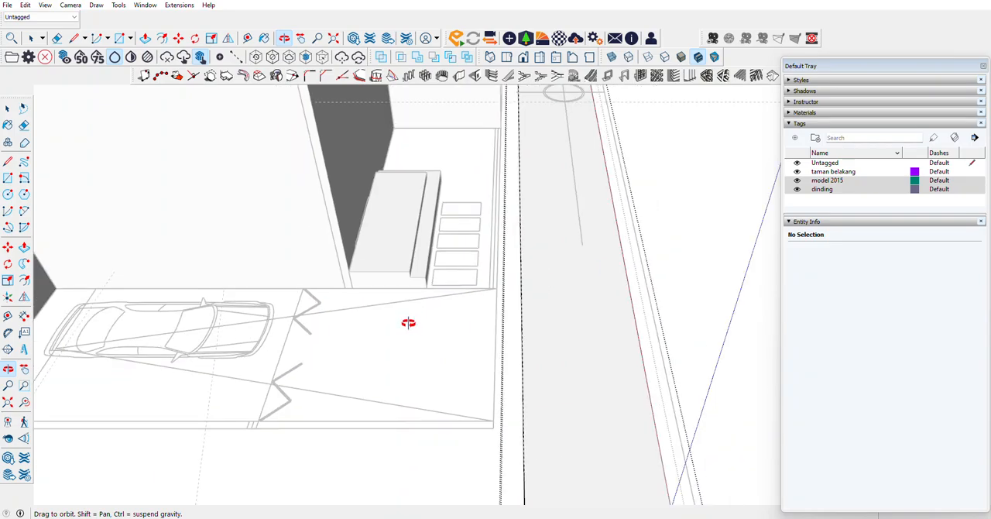
pyautogui.moveTo(496, 375); pyautogui.dragTo(387, 327)
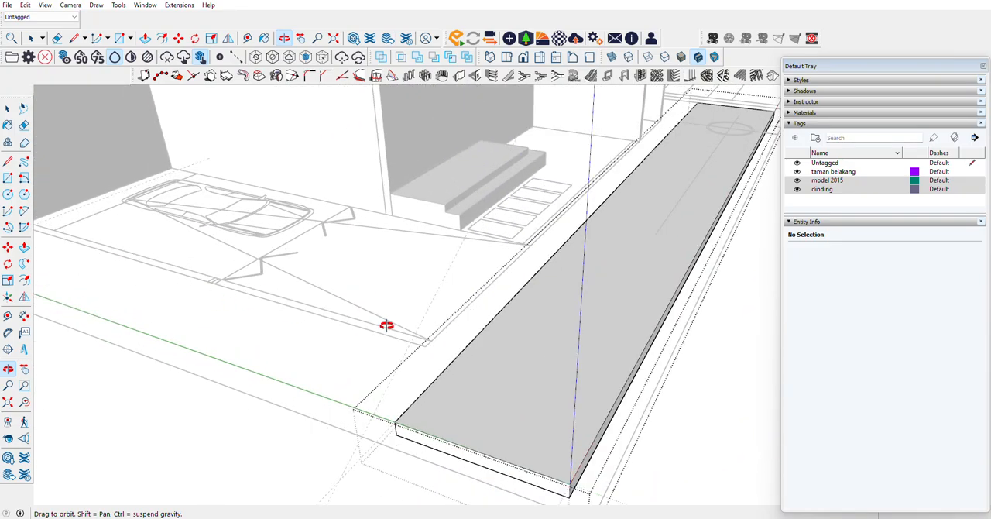
pyautogui.scroll(3, 484, 318)
pyautogui.moveTo(484, 318); pyautogui.dragTo(722, 368)
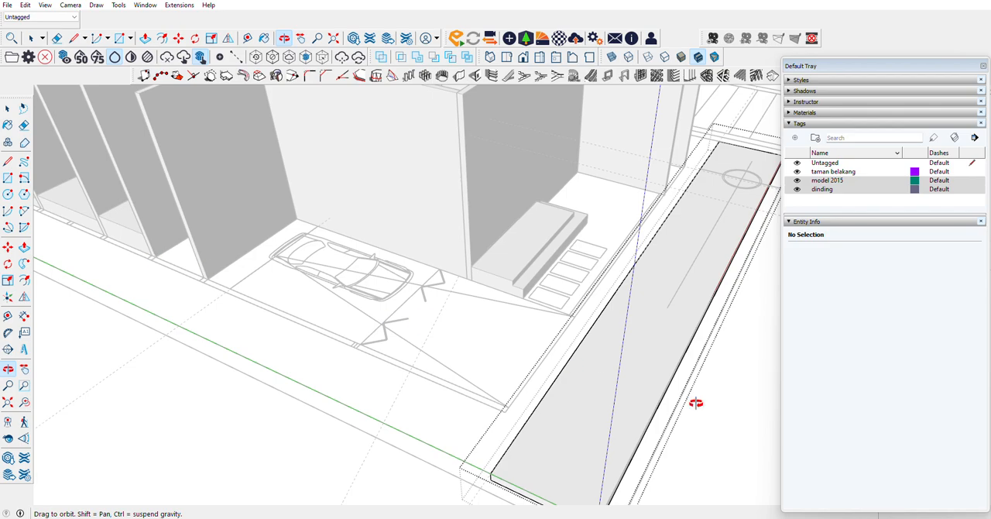
pyautogui.moveTo(696, 403); pyautogui.dragTo(257, 298)
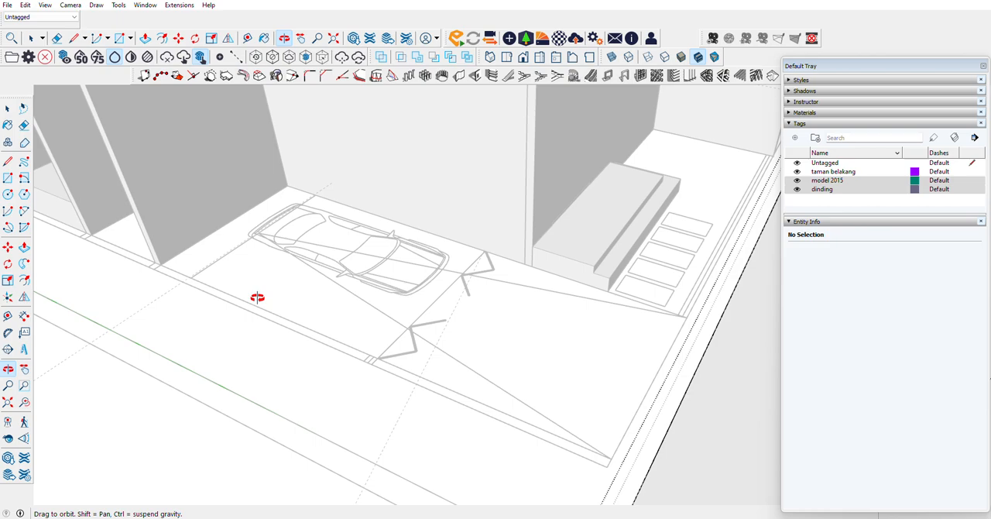
pyautogui.click(7, 109)
pyautogui.scroll(5, 395, 302)
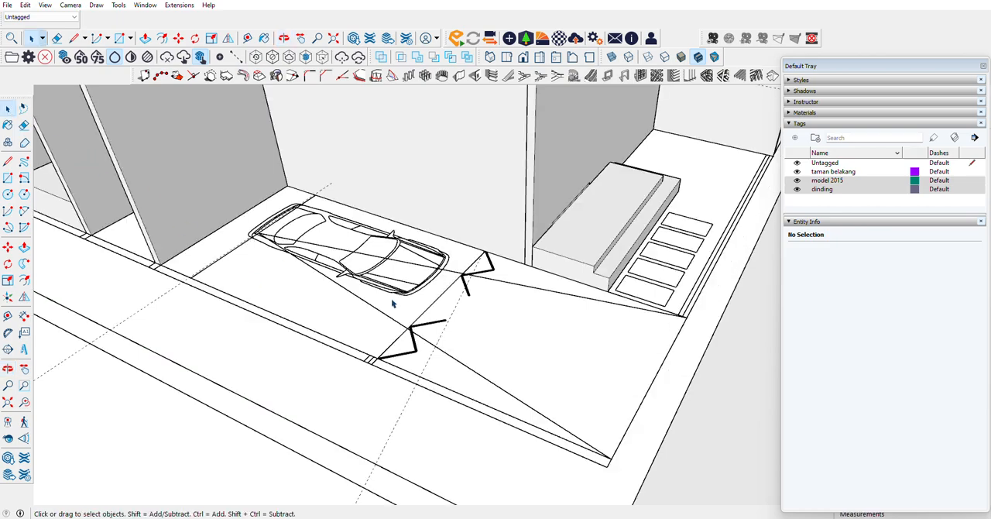
pyautogui.scroll(-3, 268, 208)
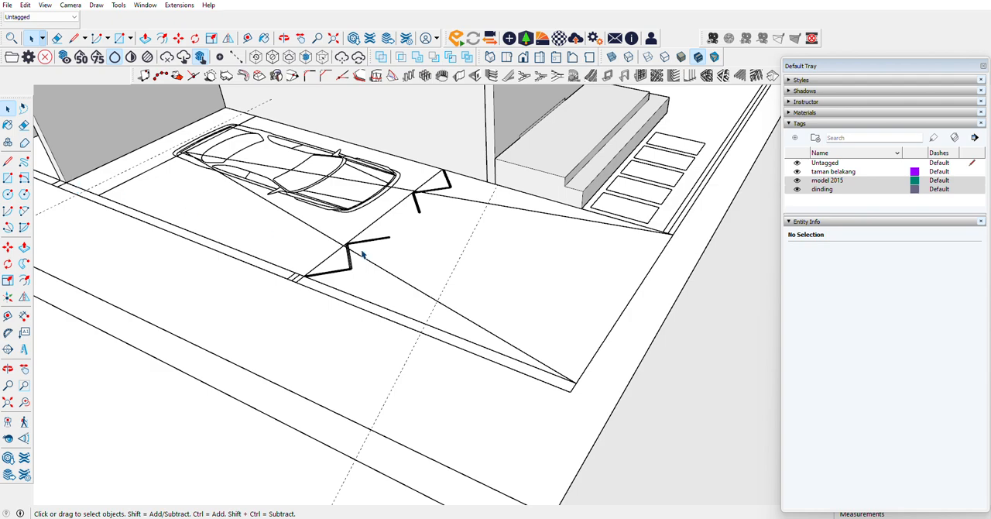
pyautogui.click(7, 160)
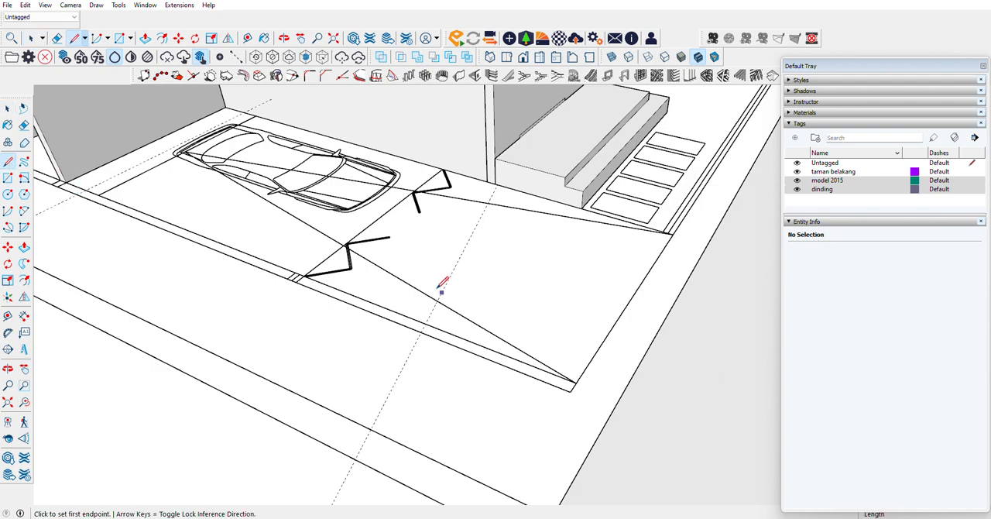
pyautogui.click(305, 274)
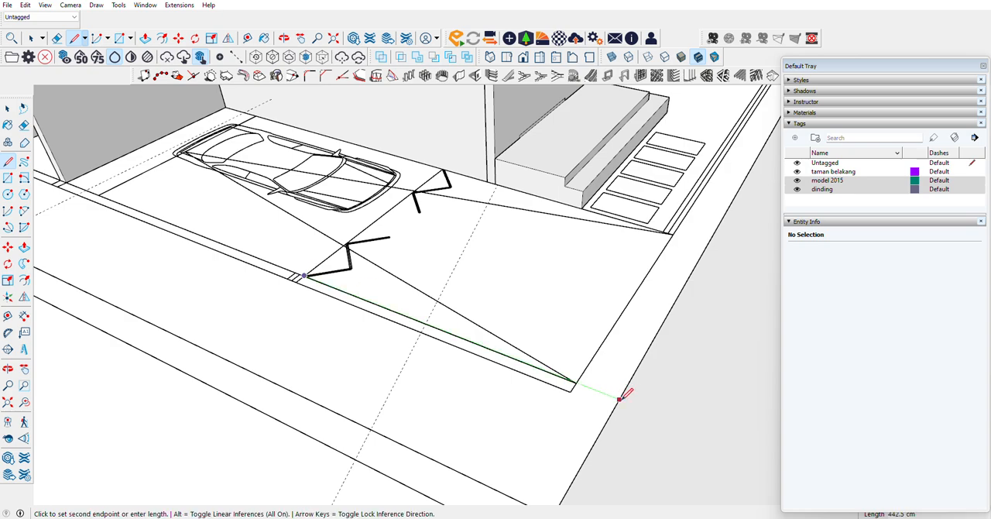
pyautogui.click(619, 398)
pyautogui.click(443, 168)
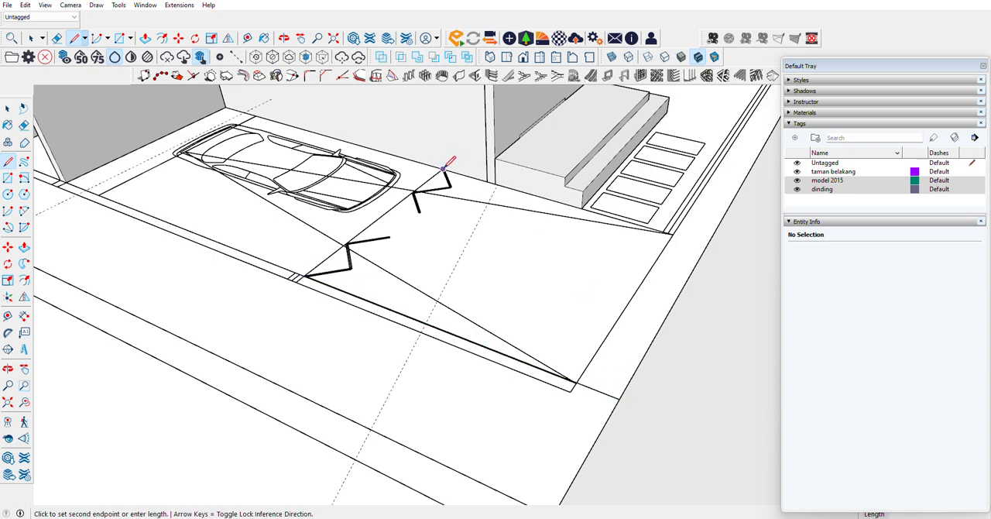
pyautogui.click(708, 244)
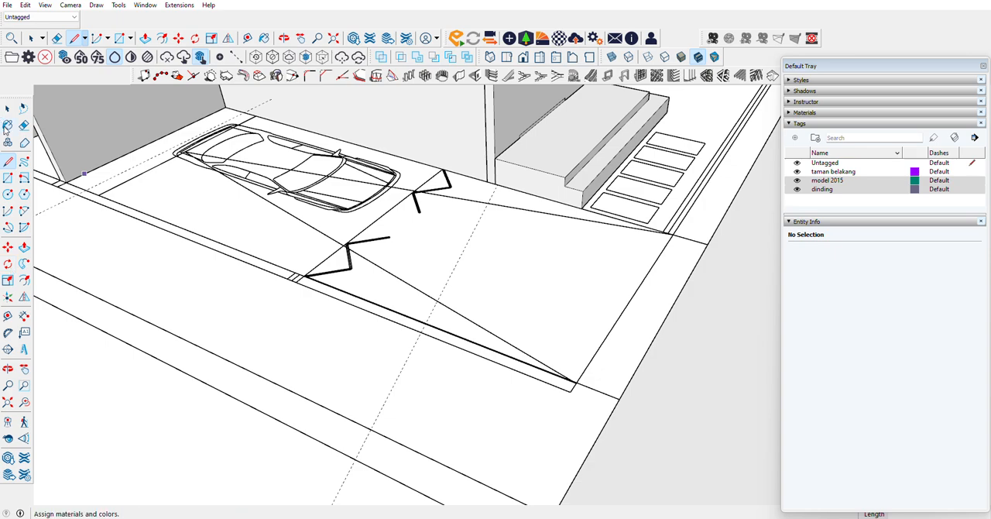
# Step: Close the carport outline with a line along the strip's inner edge and group the resulting face with its edges
pyautogui.click(303, 275)
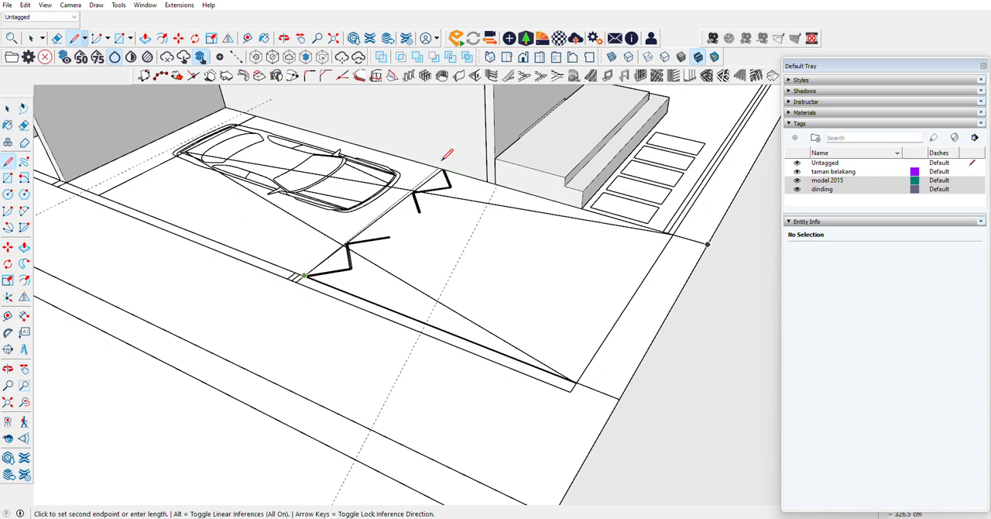
pyautogui.press('Escape')
pyautogui.click(618, 399)
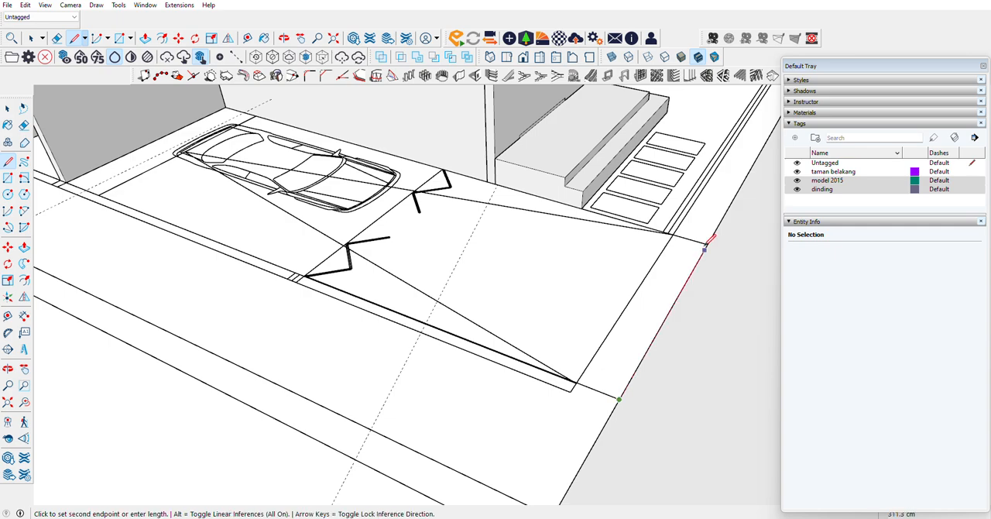
pyautogui.click(708, 244)
pyautogui.click(8, 111)
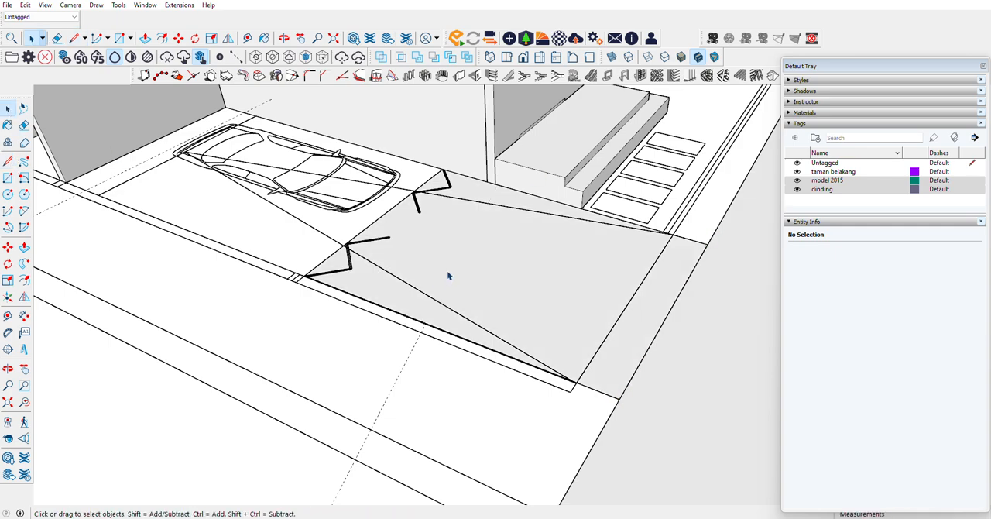
pyautogui.doubleClick(447, 269)
pyautogui.rightClick(448, 270)
pyautogui.click(480, 358)
# Step: Open the carport face's group and pull the face up 35 cm
pyautogui.doubleClick(465, 256)
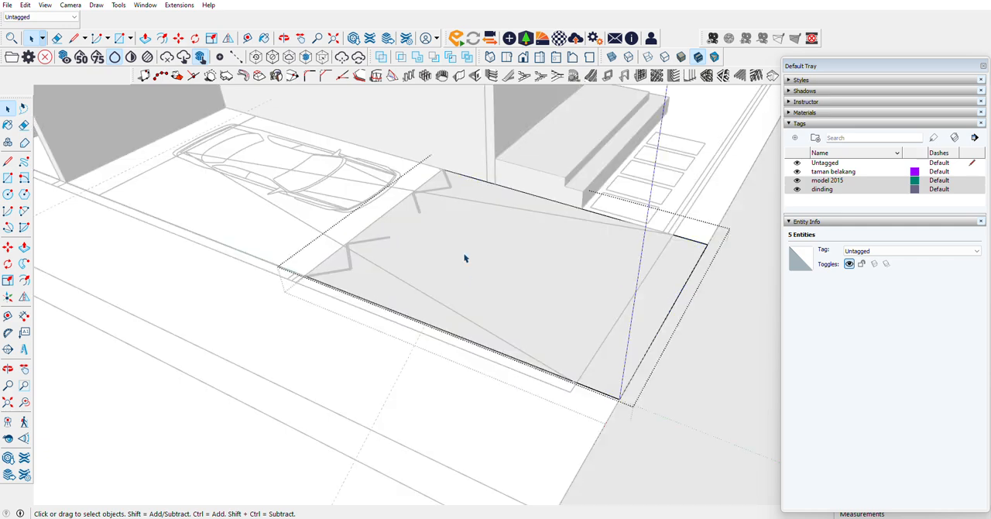
pyautogui.click(429, 243)
pyautogui.press('m')
pyautogui.press('p')
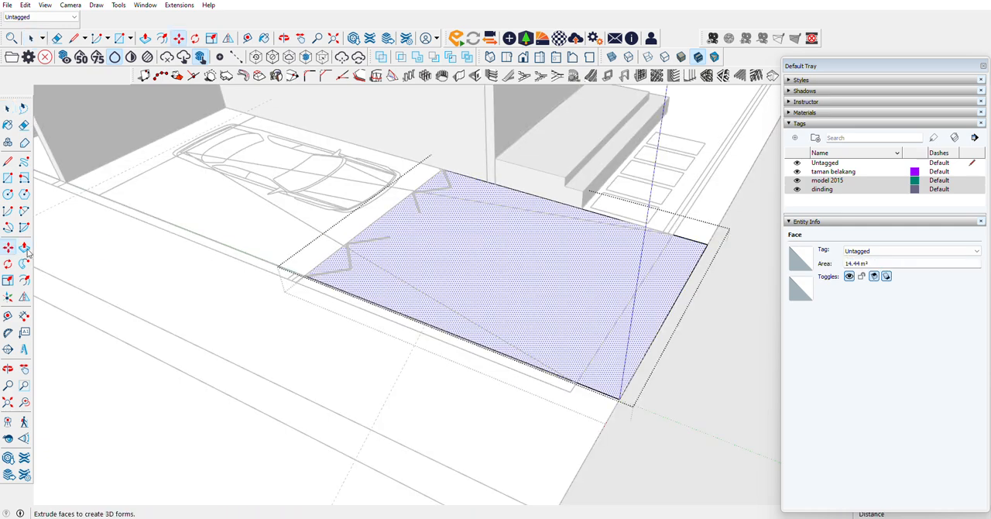
pyautogui.click(401, 287)
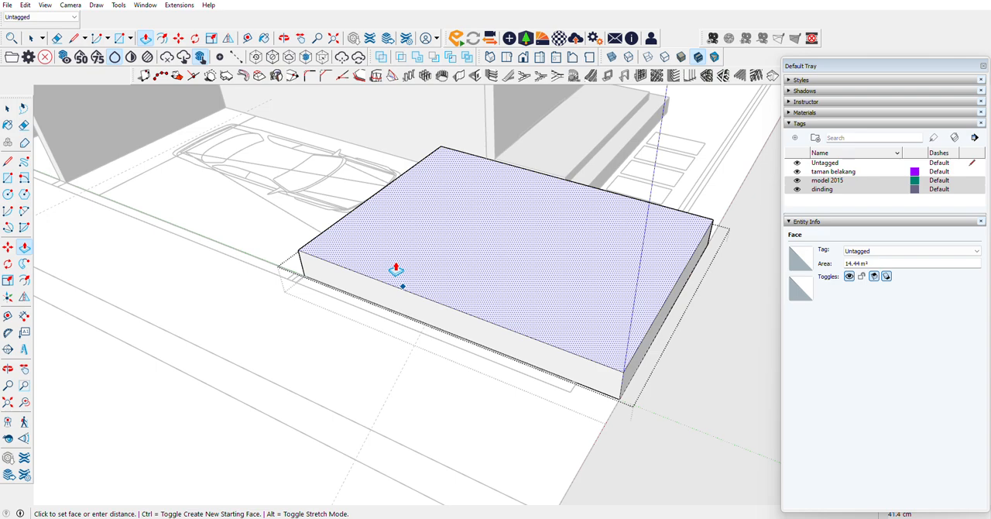
pyautogui.write('35')
pyautogui.press('Return')
# Step: Draw a diagonal on the block's side from the upper gate corner to the lower street corner and push the upper triangle through, cutting a ramp
pyautogui.press('c')
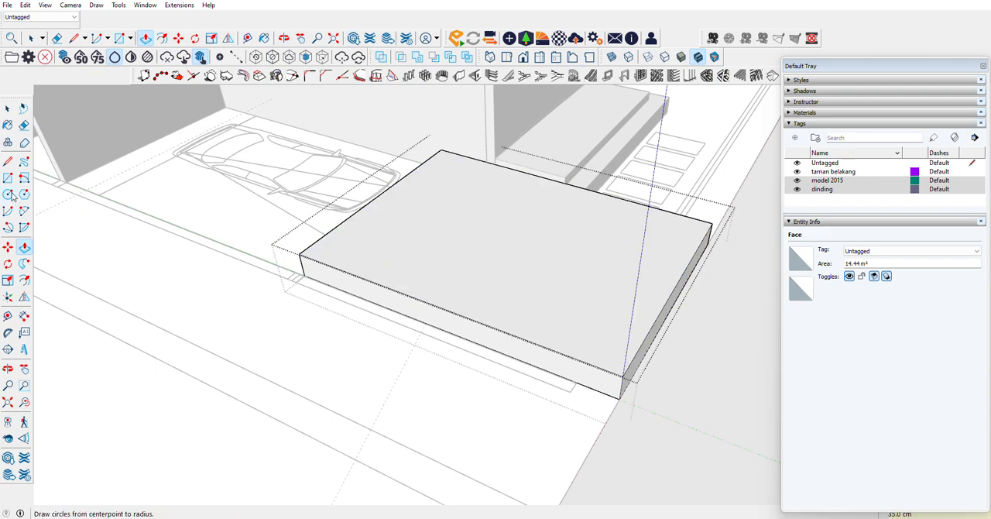
pyautogui.press('l')
pyautogui.click(300, 254)
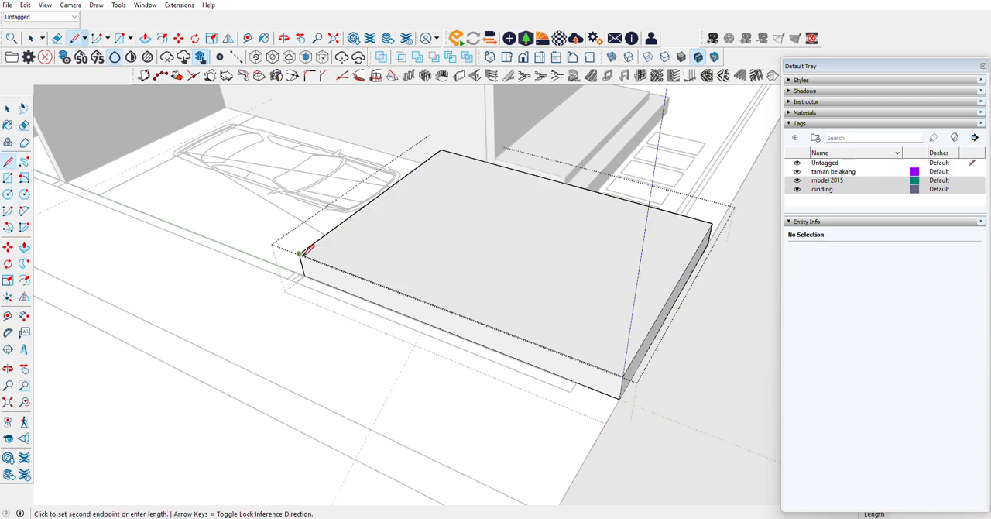
pyautogui.click(619, 398)
pyautogui.click(10, 369)
pyautogui.moveTo(385, 284); pyautogui.dragTo(451, 241)
pyautogui.click(24, 247)
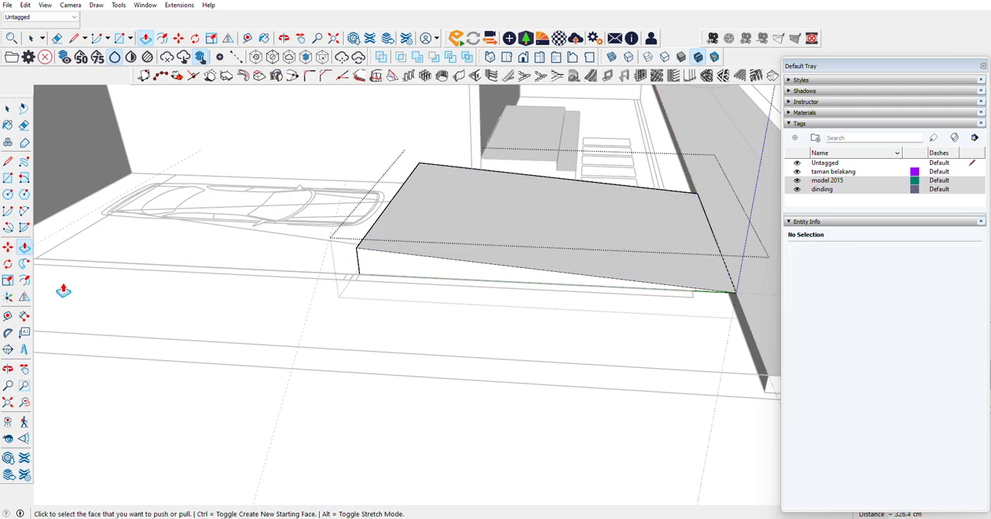
# Step: Activate the Protractor and switch to the left standard view so the ramp's sloping side is seen face-on
pyautogui.click(8, 315)
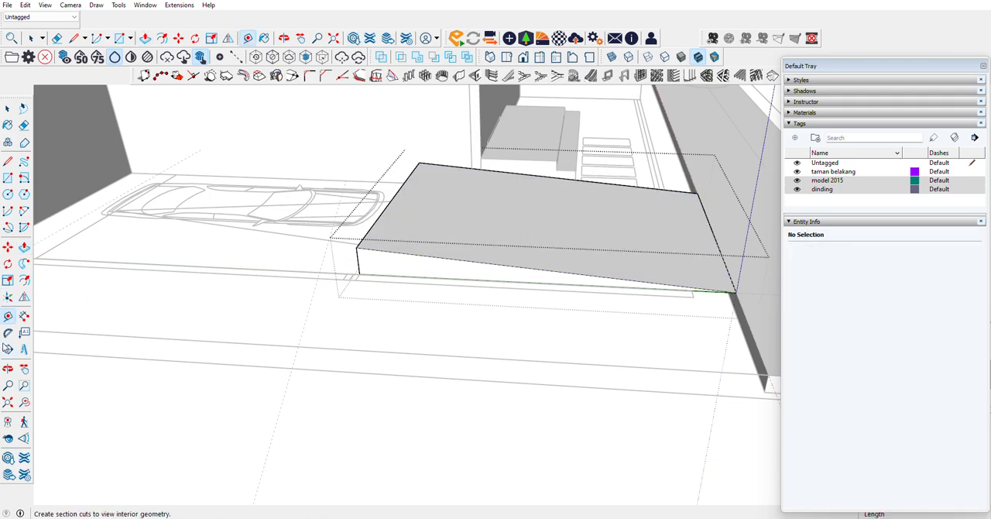
pyautogui.click(8, 332)
pyautogui.scroll(3, 255, 270)
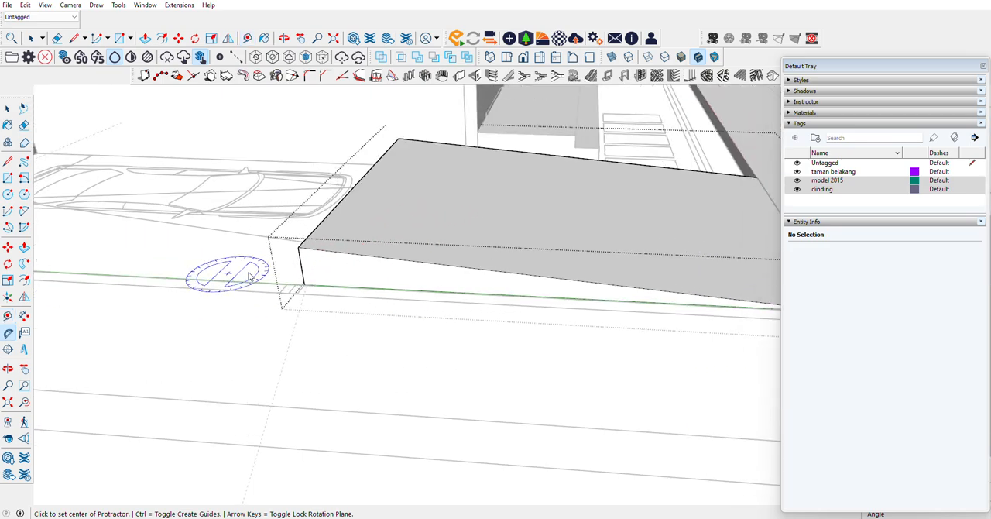
pyautogui.scroll(6, 630, 309)
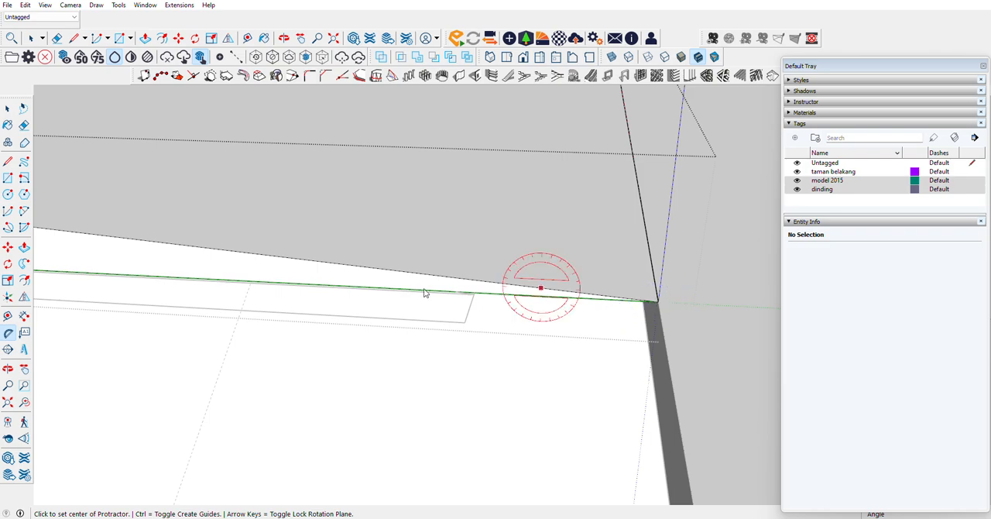
pyautogui.scroll(-2, 480, 264)
pyautogui.scroll(-1, 479, 264)
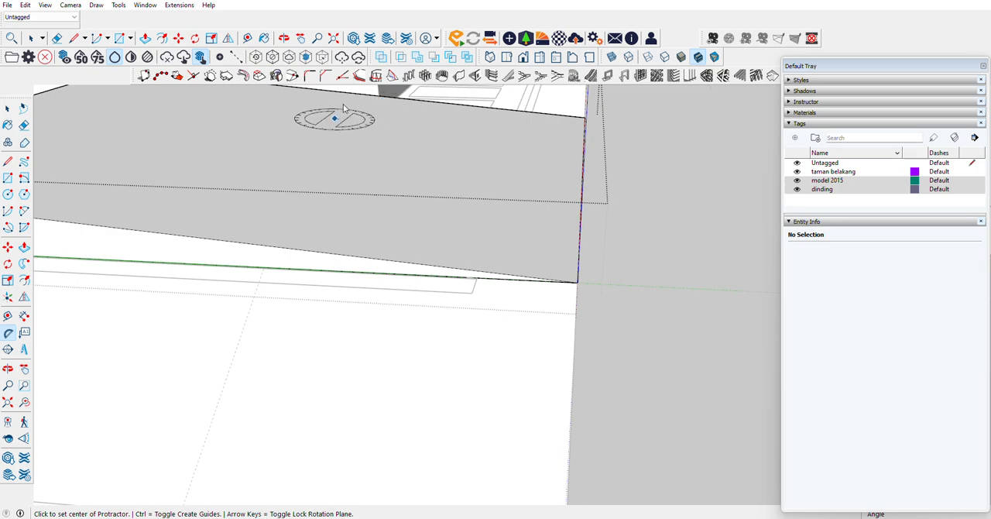
pyautogui.click(524, 58)
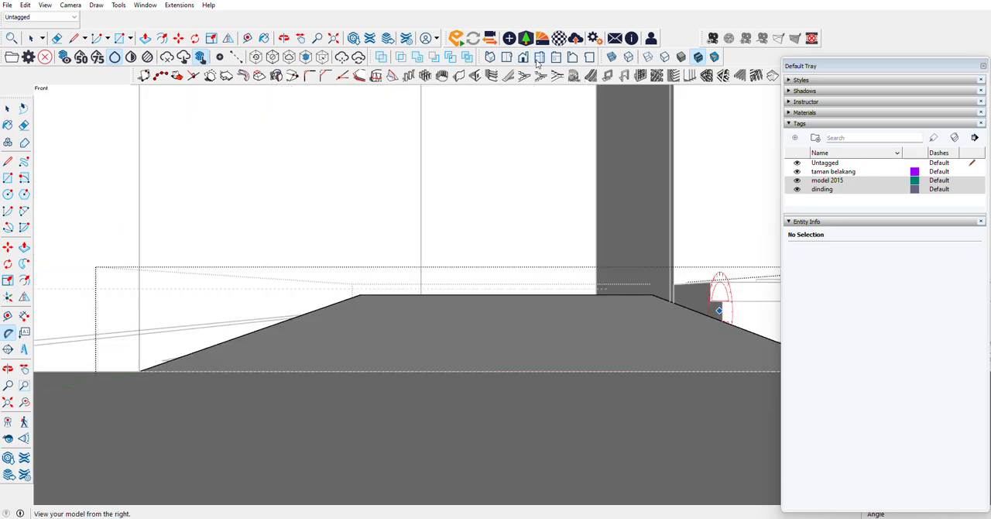
pyautogui.click(539, 58)
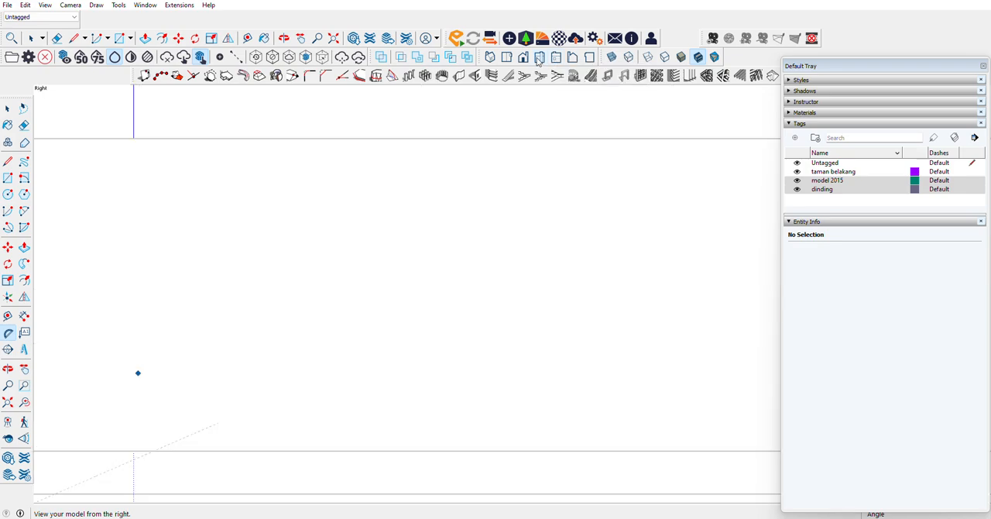
pyautogui.scroll(-3, 465, 199)
pyautogui.scroll(4, 461, 183)
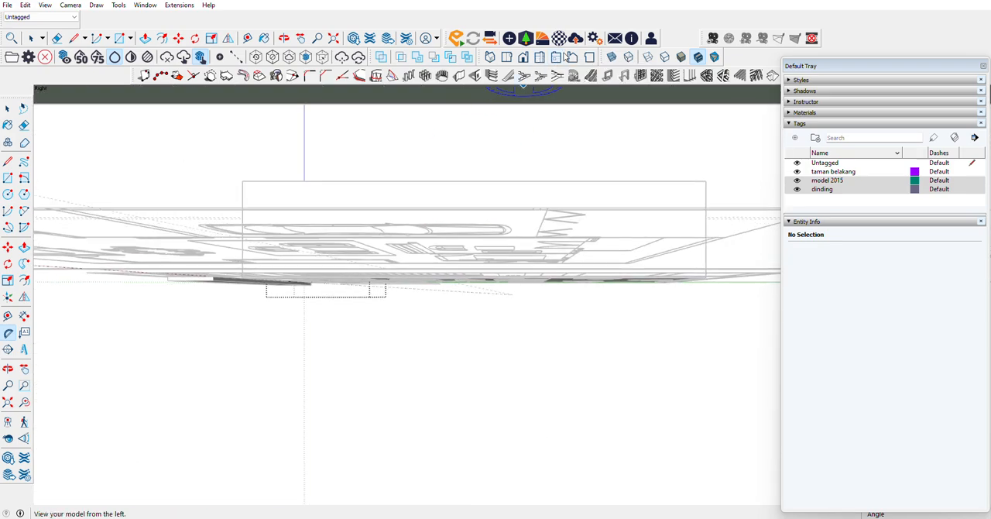
pyautogui.click(559, 62)
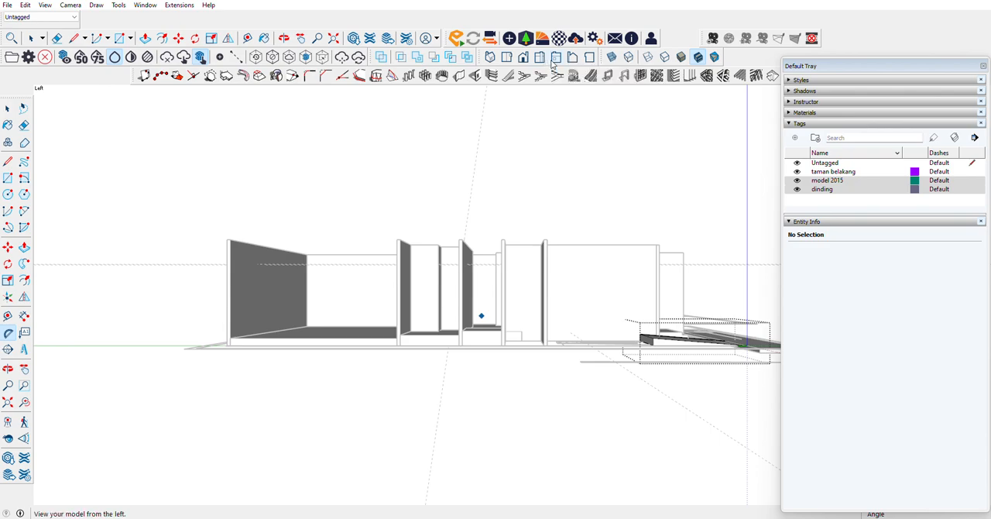
pyautogui.scroll(3, 735, 303)
pyautogui.scroll(-2, 216, 268)
pyautogui.scroll(4, 694, 336)
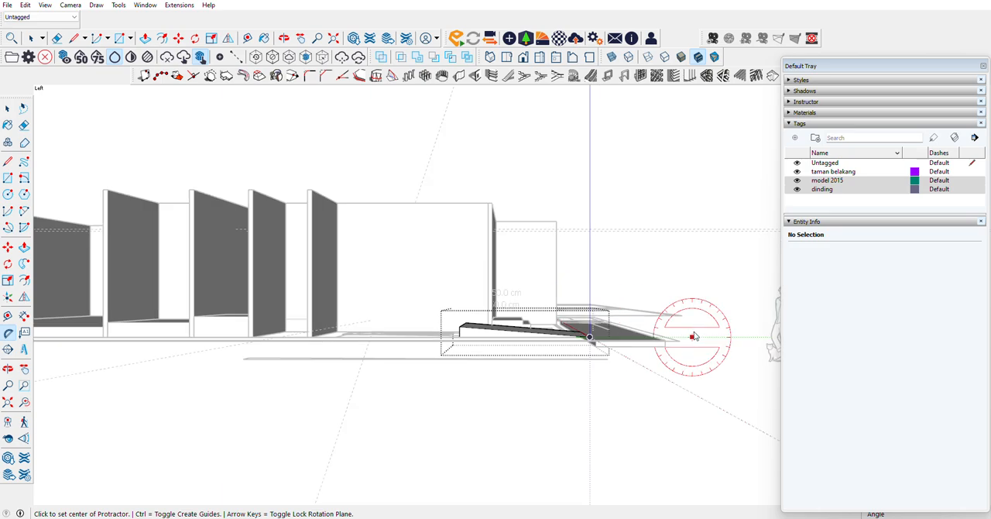
pyautogui.scroll(5, 588, 338)
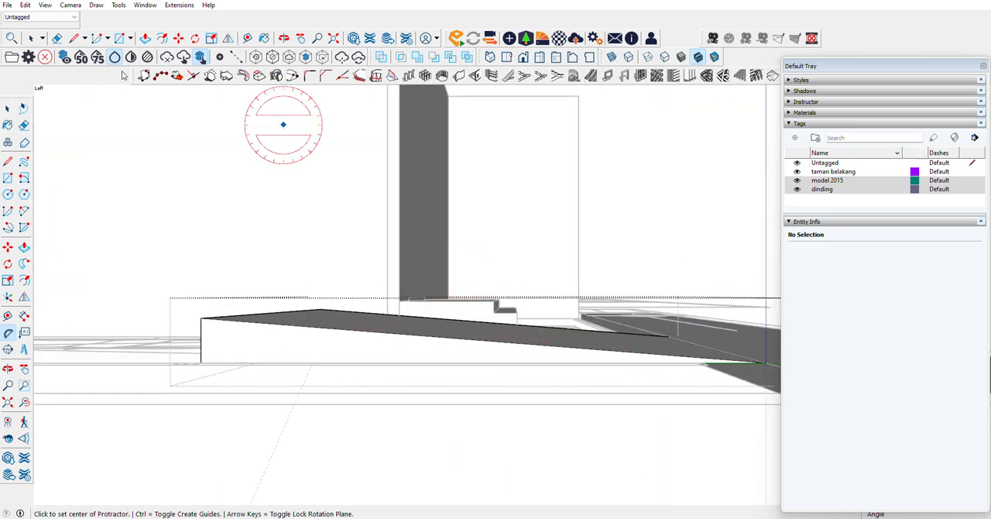
# Step: Switch the camera to parallel projection to show the ramp's side profile without perspective
pyautogui.click(44, 5)
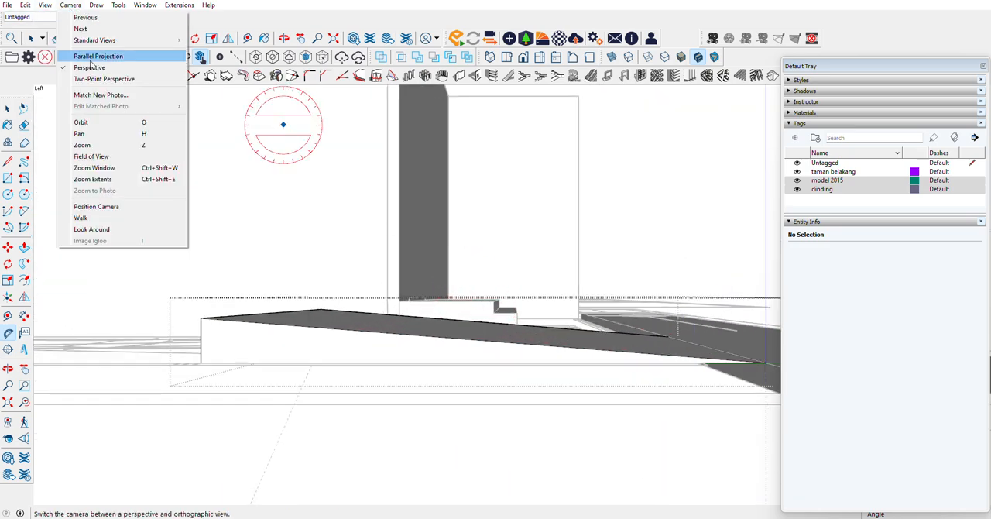
pyautogui.click(98, 56)
pyautogui.scroll(5, 542, 311)
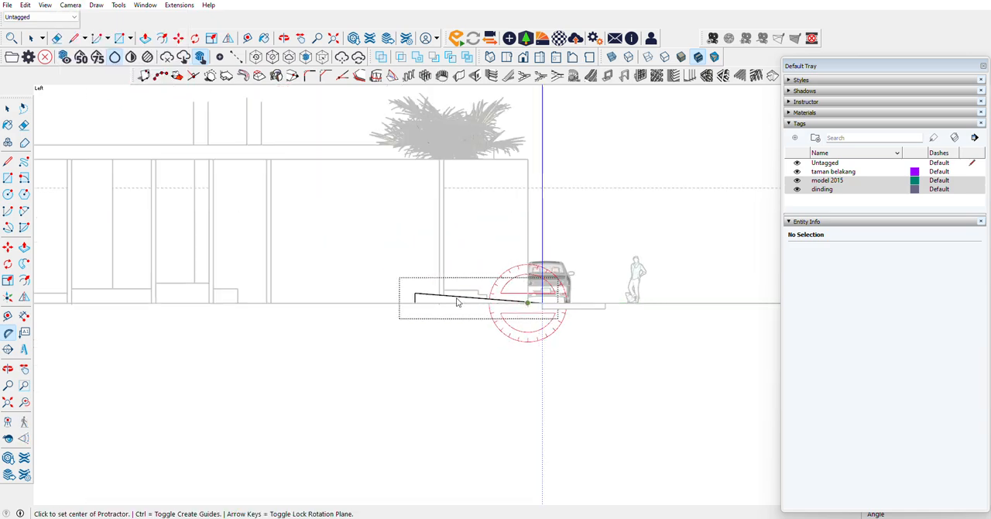
pyautogui.scroll(4, 526, 311)
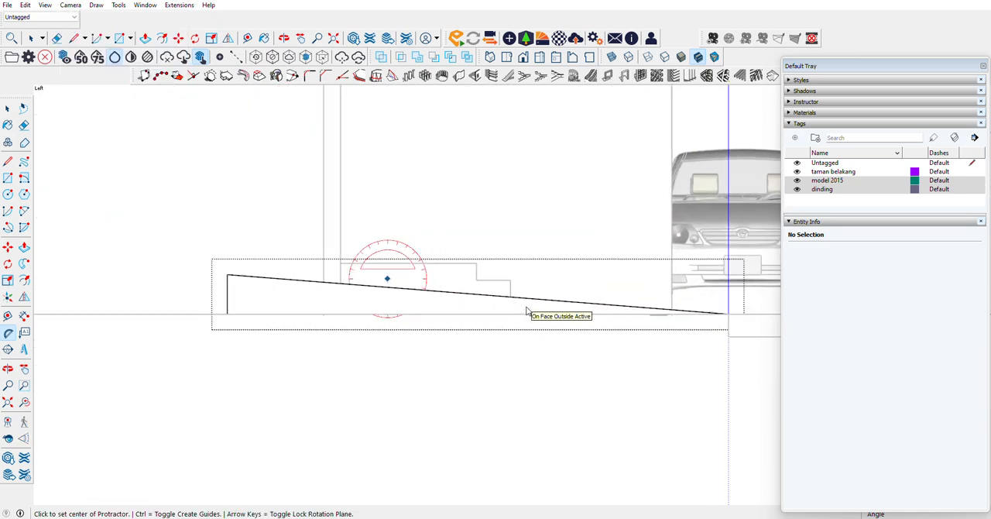
# Step: Measure the ramp's slope with the Protractor from its lower street corner, placing a guide along the slope, and close the Default Tray
pyautogui.click(7, 108)
pyautogui.scroll(-1, 199, 263)
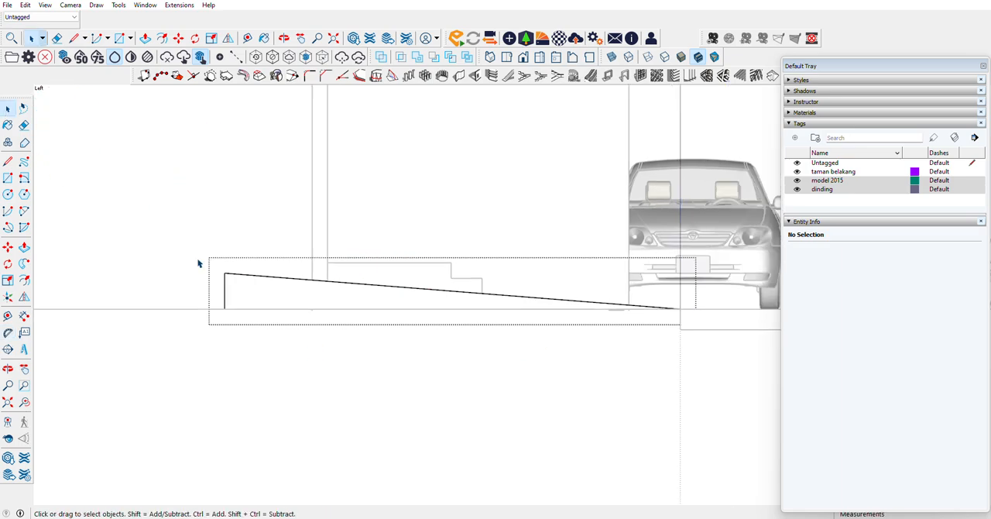
pyautogui.click(8, 332)
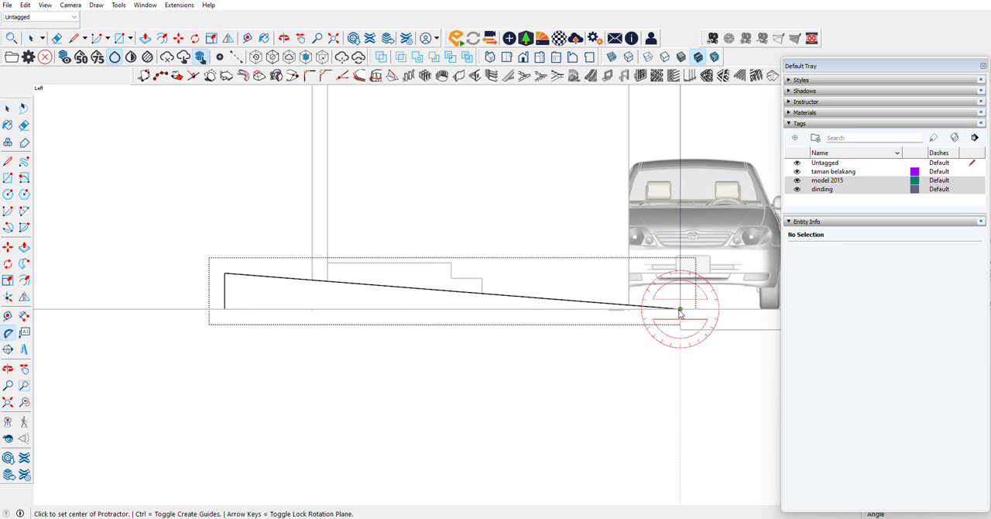
pyautogui.click(542, 311)
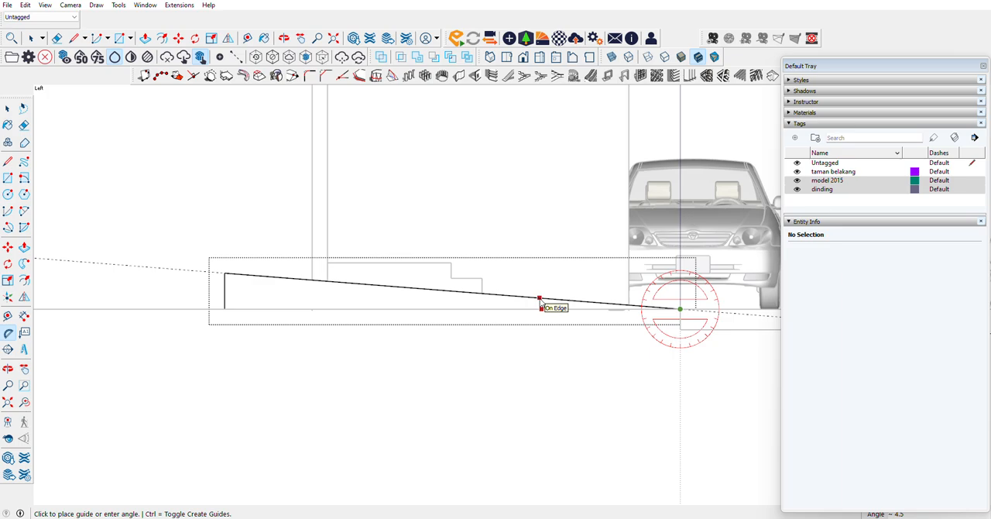
pyautogui.click(540, 304)
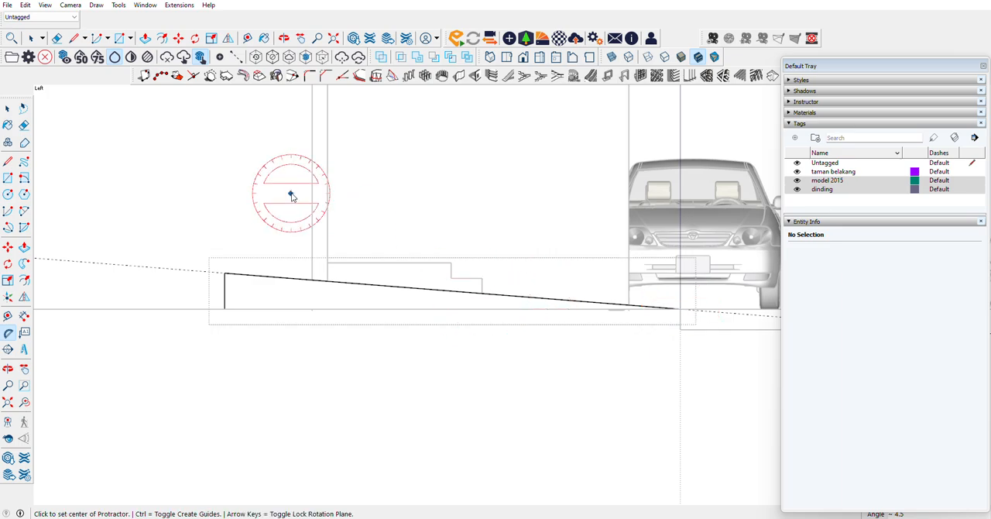
pyautogui.click(983, 67)
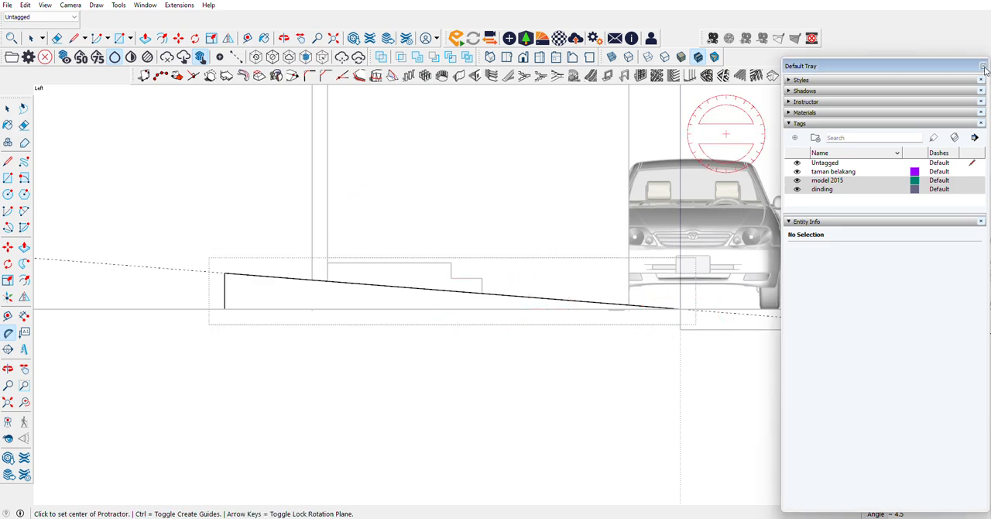
# Step: Return to an angled 3D view of the carport and leave the ramp's group
pyautogui.click(8, 369)
pyautogui.moveTo(405, 289); pyautogui.dragTo(615, 246)
pyautogui.scroll(-2, 615, 246)
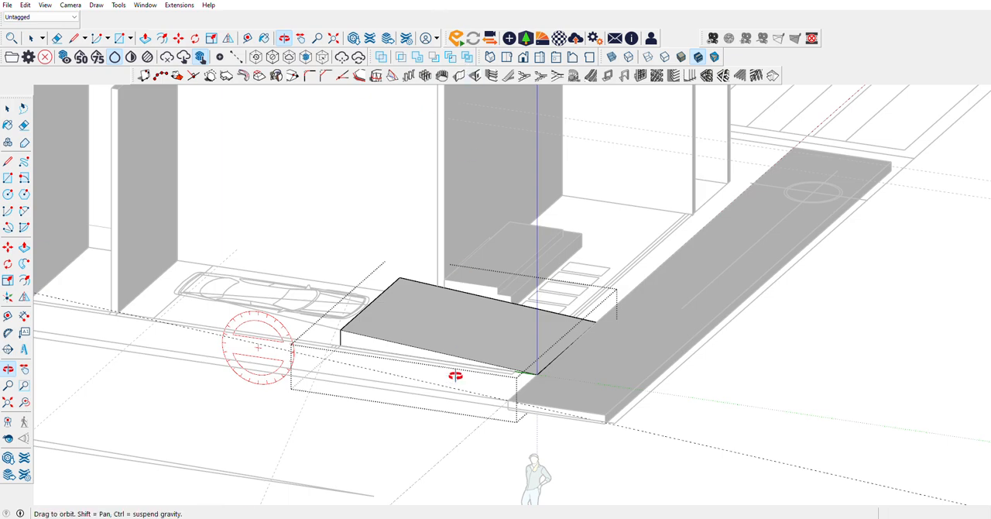
pyautogui.scroll(5, 321, 343)
pyautogui.moveTo(303, 327); pyautogui.dragTo(425, 295)
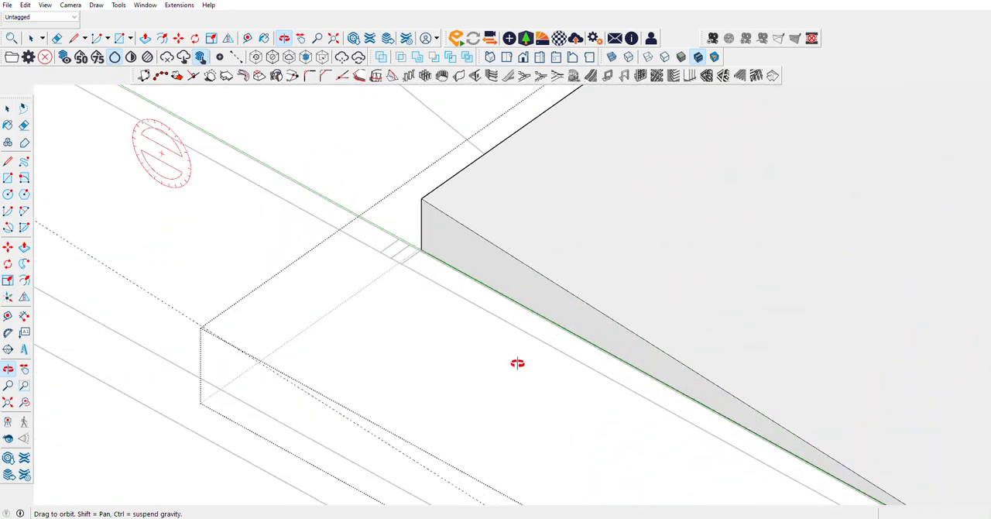
pyautogui.scroll(-4, 561, 384)
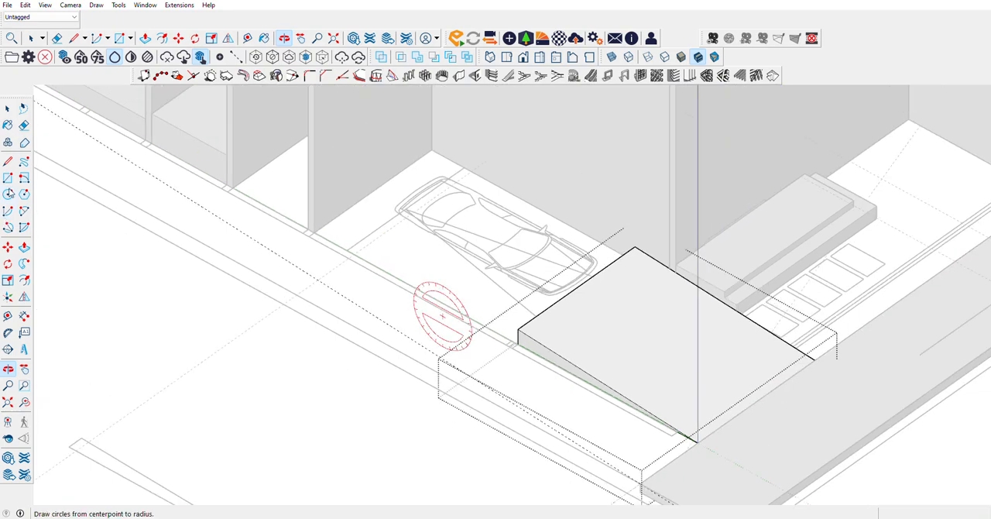
pyautogui.press('r')
pyautogui.click(236, 304)
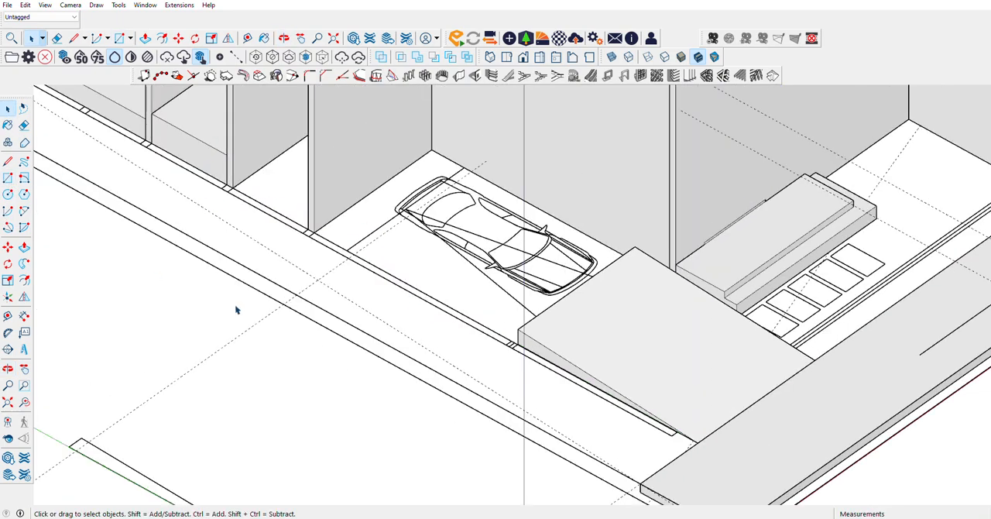
pyautogui.scroll(3, 329, 229)
pyautogui.click(8, 177)
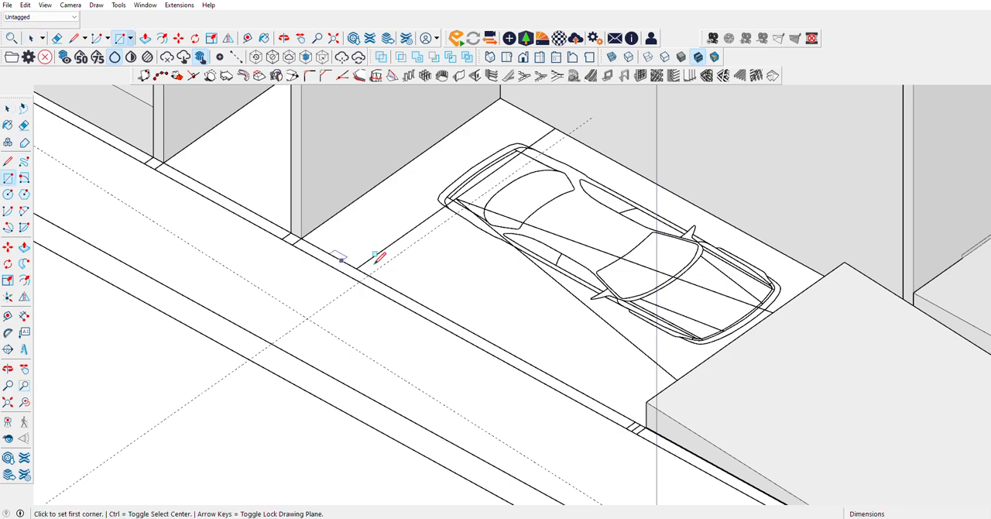
pyautogui.click(301, 235)
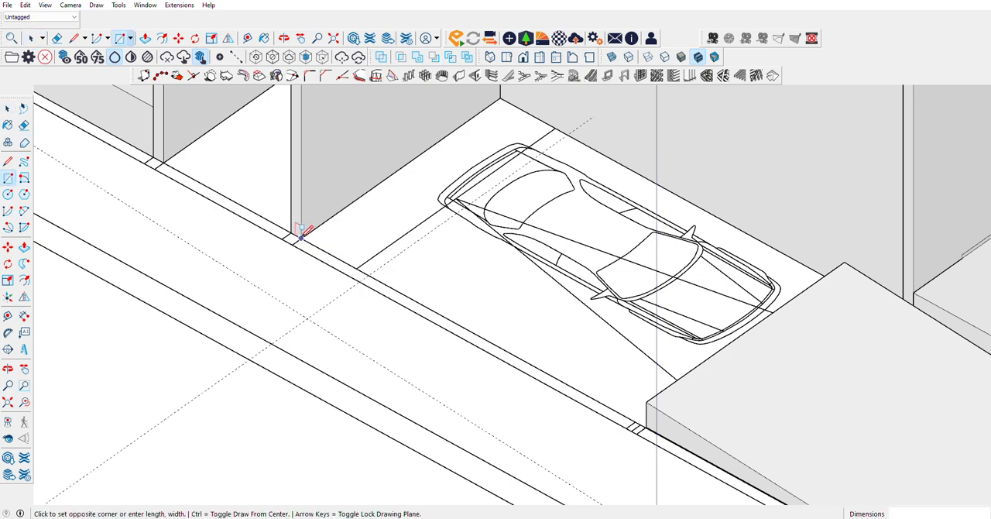
# Step: Hide the ramp group to uncover the carport gate on the floor plan
pyautogui.click(8, 109)
pyautogui.rightClick(742, 391)
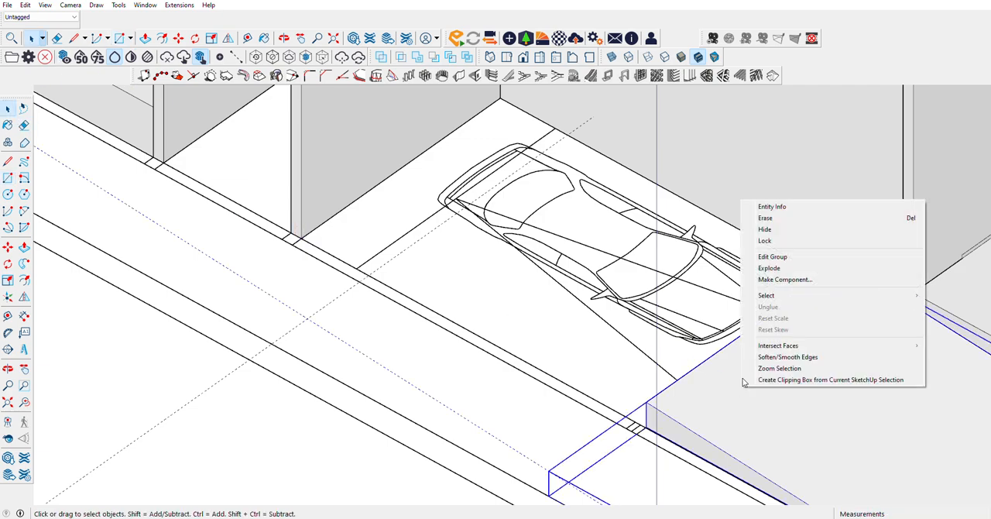
pyautogui.click(772, 225)
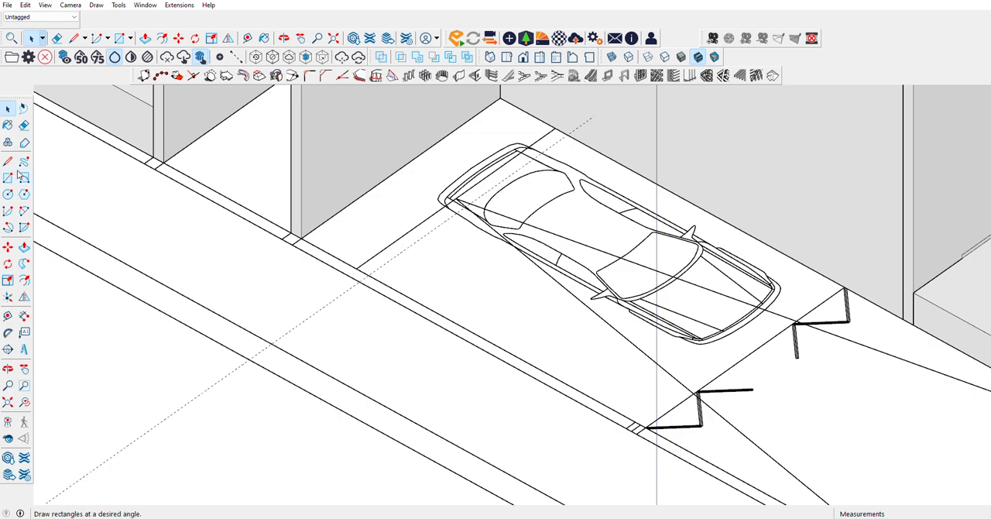
# Step: Draw a 500 by 327.5 cm rectangle over the parked car, from the rear wall's outer corner to the far end of the carport gate
pyautogui.click(307, 236)
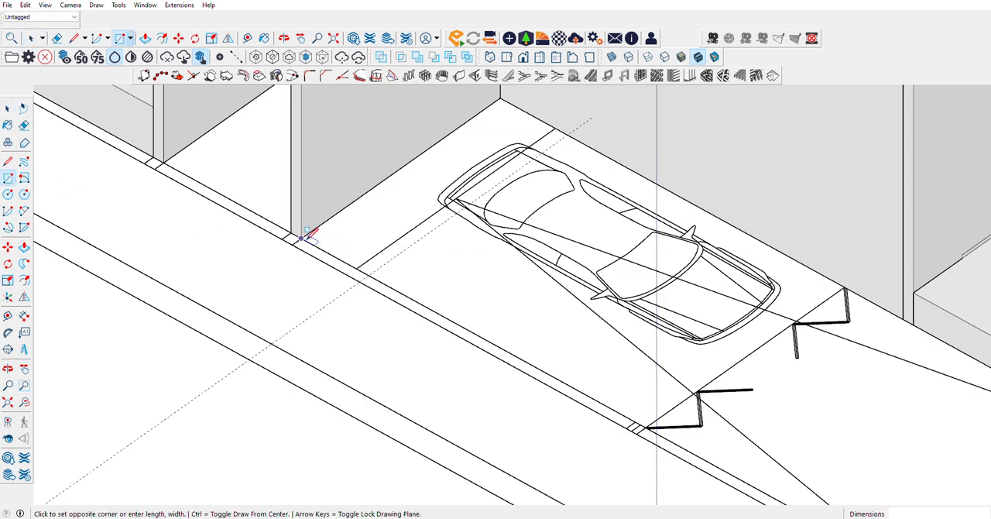
pyautogui.scroll(6, 846, 286)
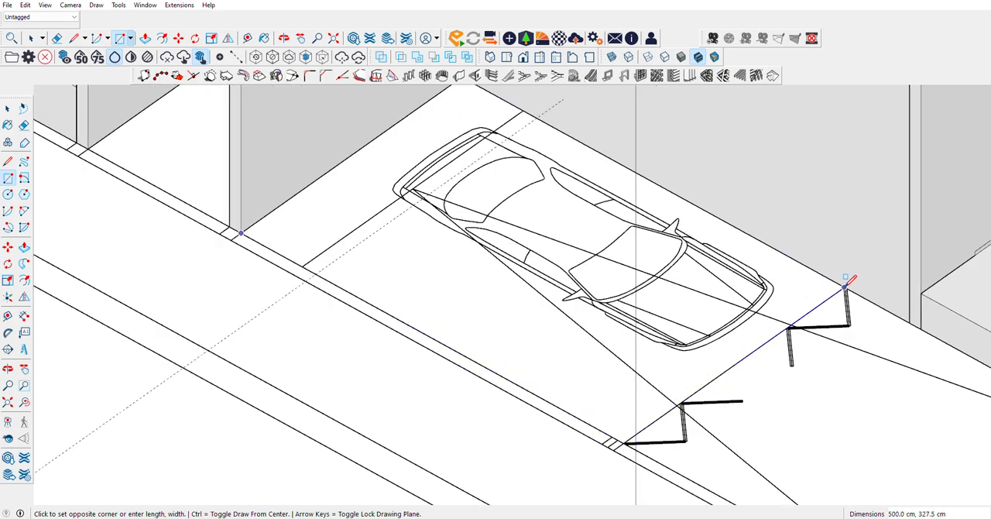
pyautogui.click(846, 287)
pyautogui.scroll(-5, 647, 214)
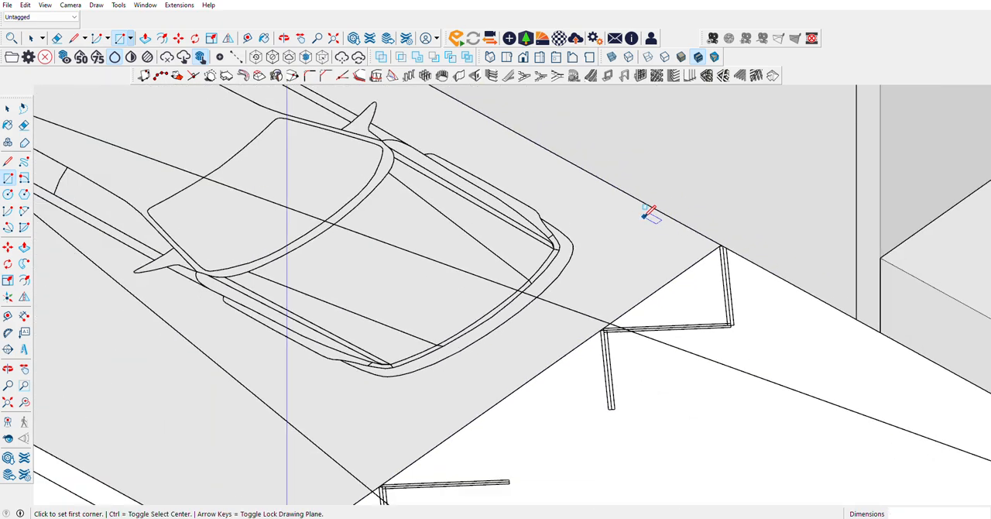
# Step: Group the carport floor rectangle and open the group with its face selected
pyautogui.press('space')
pyautogui.click(619, 258)
pyautogui.rightClick(619, 258)
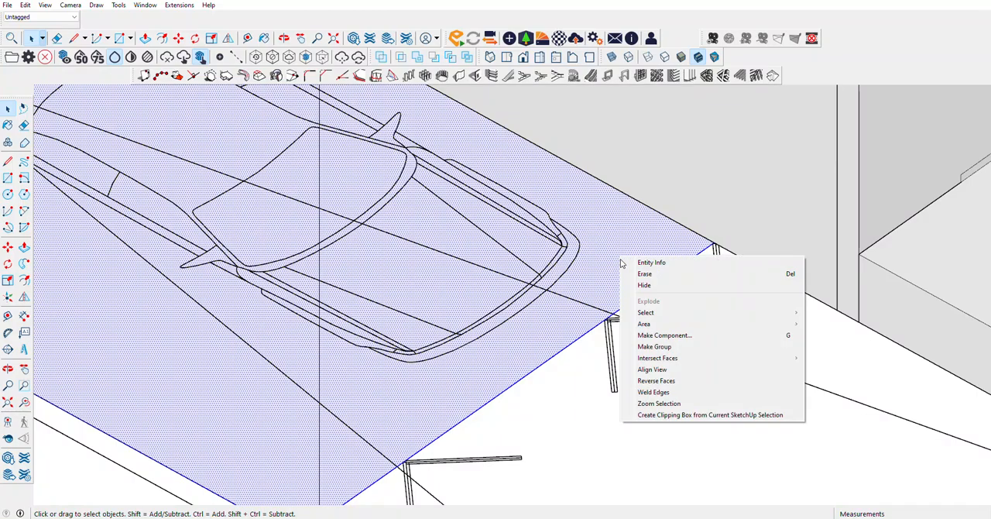
pyautogui.click(650, 344)
pyautogui.doubleClick(634, 261)
pyautogui.click(634, 261)
# Step: Extrude the carport floor face with Push/Pull
pyautogui.scroll(-5, 685, 319)
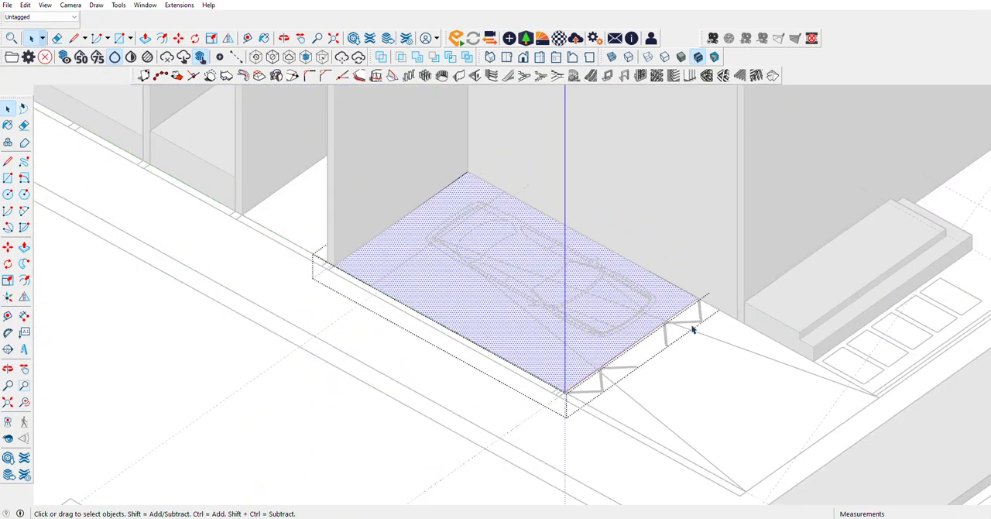
pyautogui.click(24, 246)
pyautogui.click(345, 274)
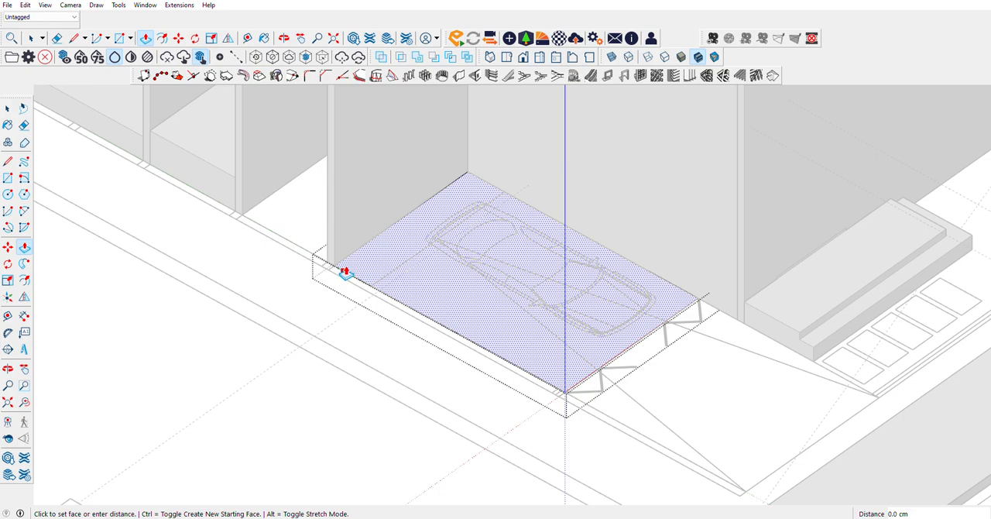
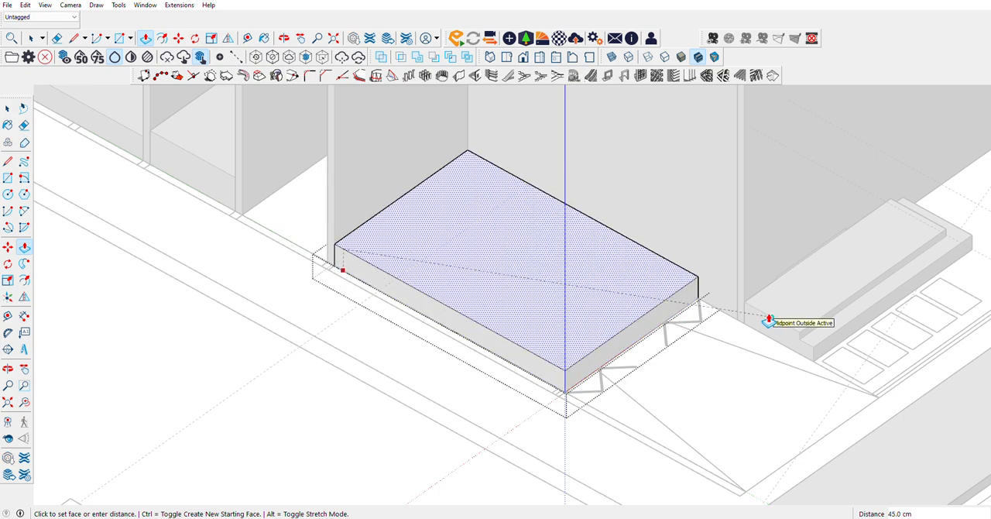
# Step: Raise the carport floor 45 cm and adjust its top face downward with a Push/Pull distance of 10 cm
pyautogui.click(768, 318)
pyautogui.scroll(5, 689, 282)
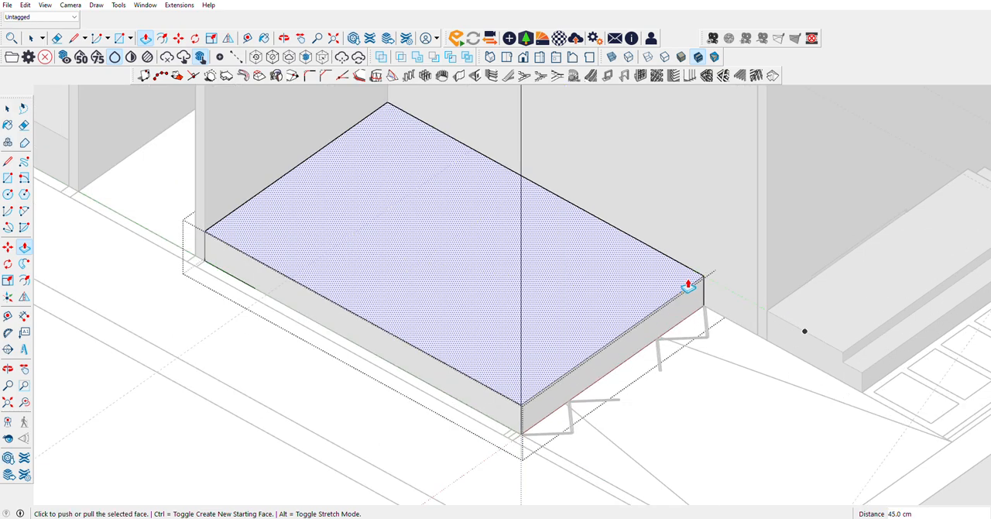
pyautogui.click(673, 276)
pyautogui.write('1')
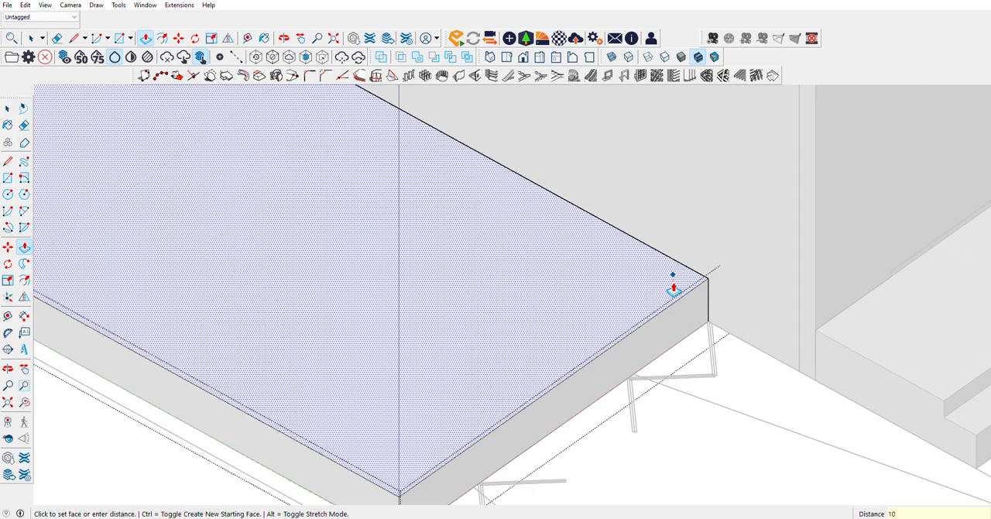
pyautogui.write('0')
pyautogui.press('Return')
pyautogui.click(9, 109)
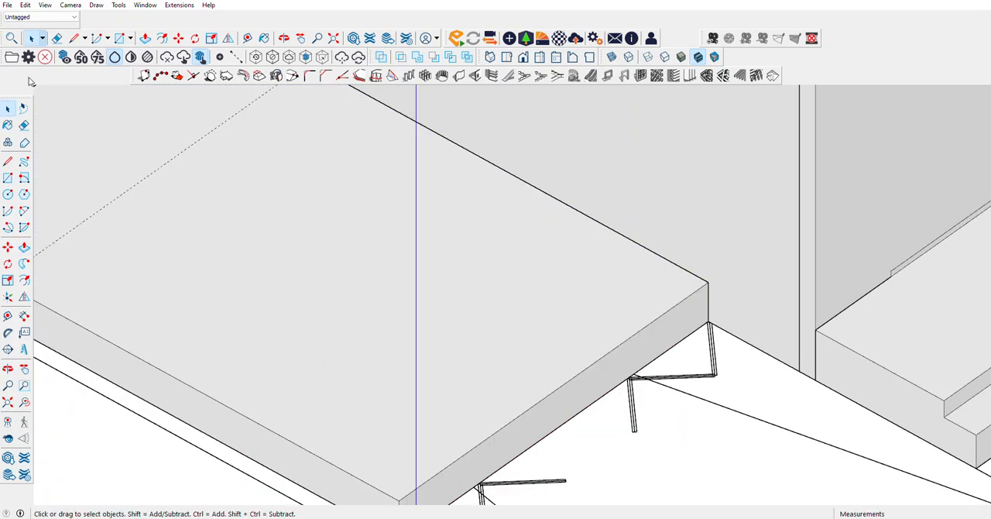
# Step: Unhide all objects to bring back the carport ramp, and hide the outer side wall beside the carport again
pyautogui.click(25, 5)
pyautogui.moveTo(101, 169)
pyautogui.click(183, 191)
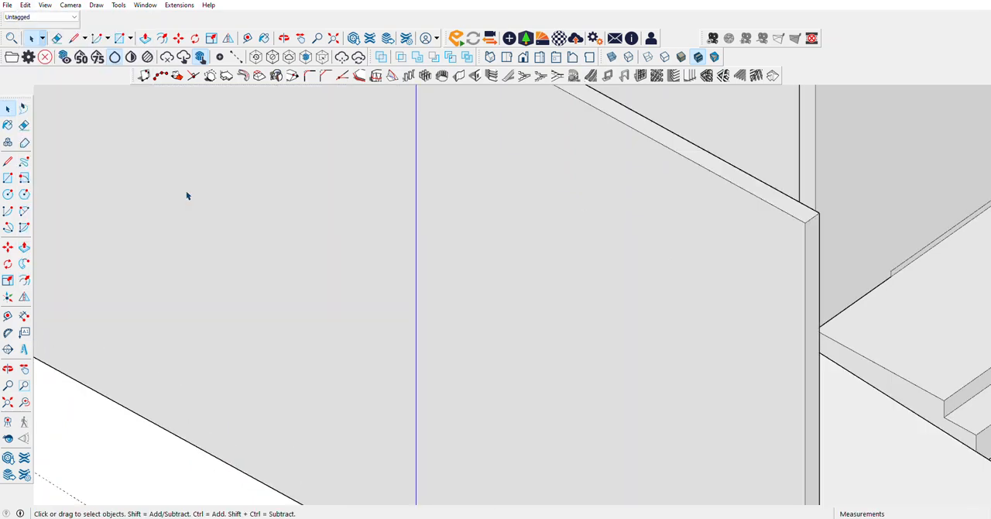
pyautogui.scroll(-3, 678, 302)
pyautogui.scroll(-1, 674, 303)
pyautogui.click(671, 305)
pyautogui.rightClick(670, 305)
pyautogui.click(692, 336)
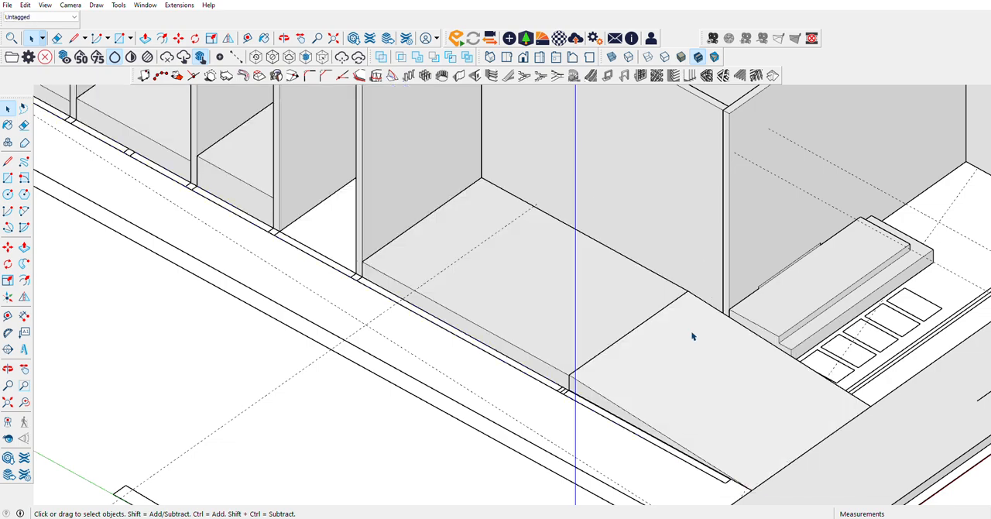
# Step: Try to pull the ramp's outer side face about 1.1 cm flush with the carport floor's side
pyautogui.scroll(2, 550, 370)
pyautogui.scroll(2, 609, 385)
pyautogui.scroll(3, 571, 394)
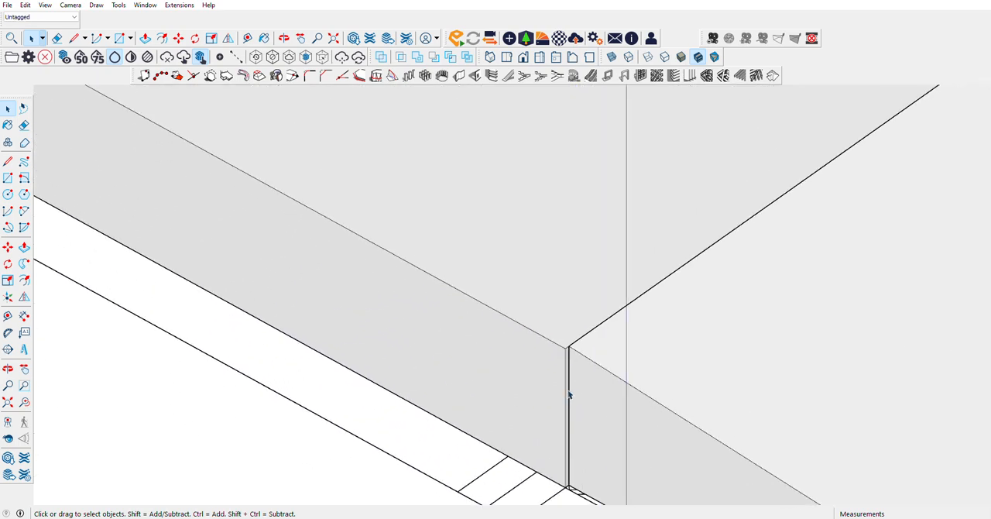
pyautogui.scroll(2, 574, 359)
pyautogui.scroll(-6, 517, 223)
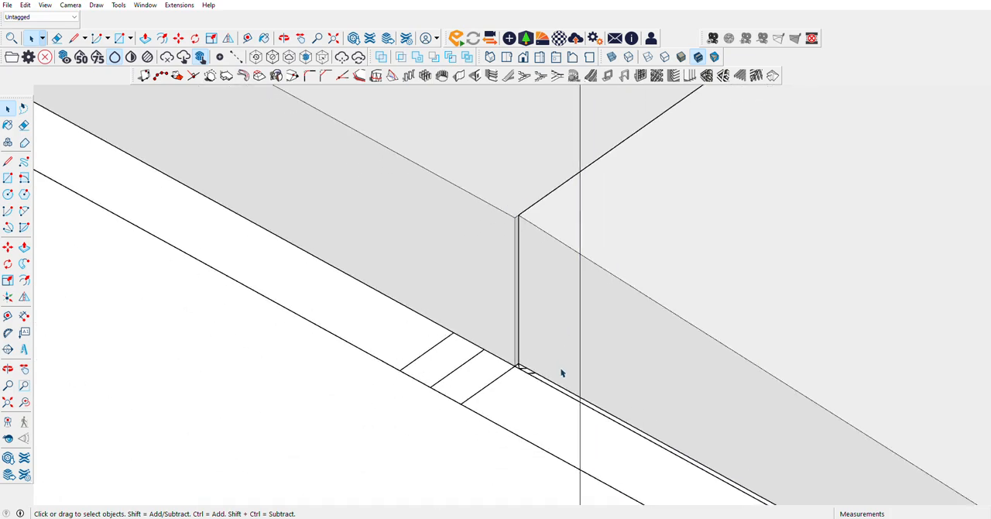
pyautogui.scroll(2, 562, 371)
pyautogui.doubleClick(538, 363)
pyautogui.click(505, 327)
pyautogui.click(24, 248)
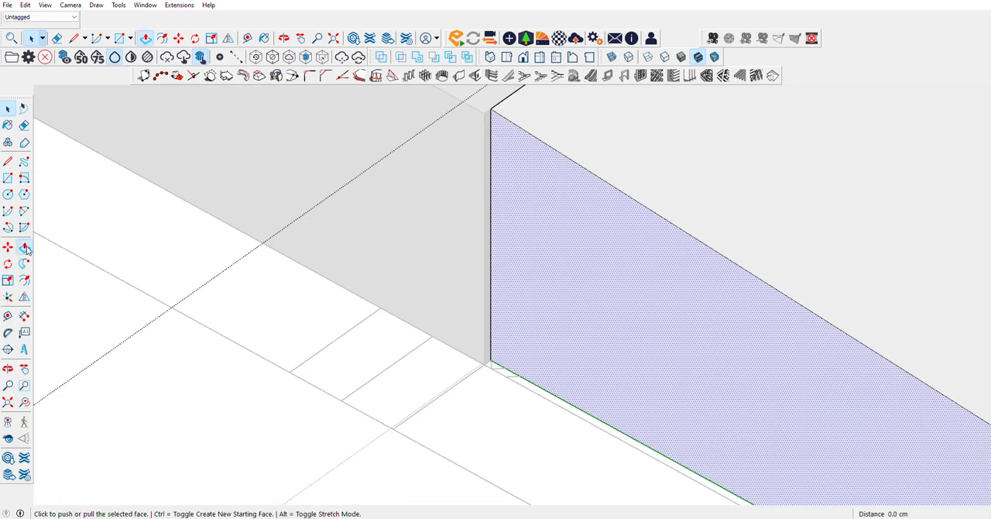
pyautogui.click(489, 369)
pyautogui.click(485, 369)
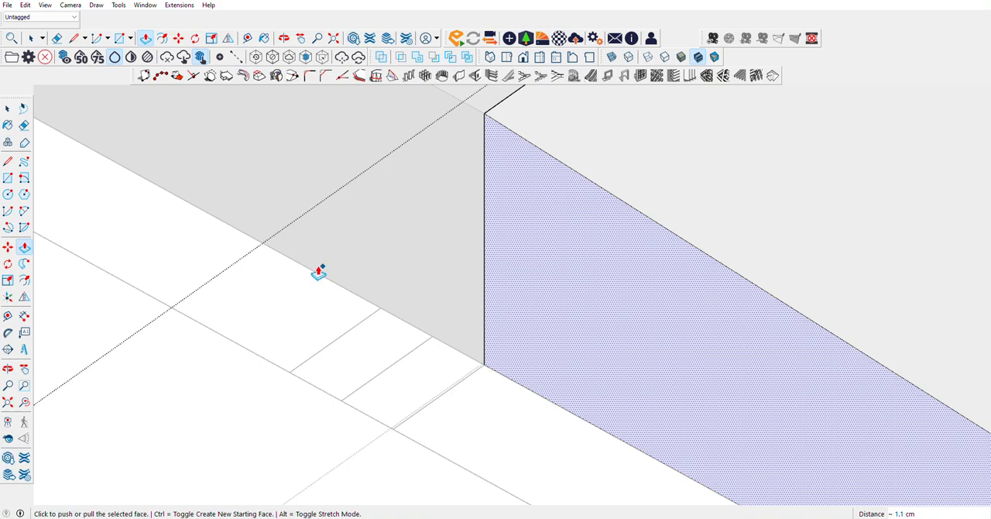
# Step: Inspect the ramp's street end and undo the extension of its side face
pyautogui.scroll(-3, 320, 270)
pyautogui.scroll(-4, 439, 161)
pyautogui.scroll(5, 774, 387)
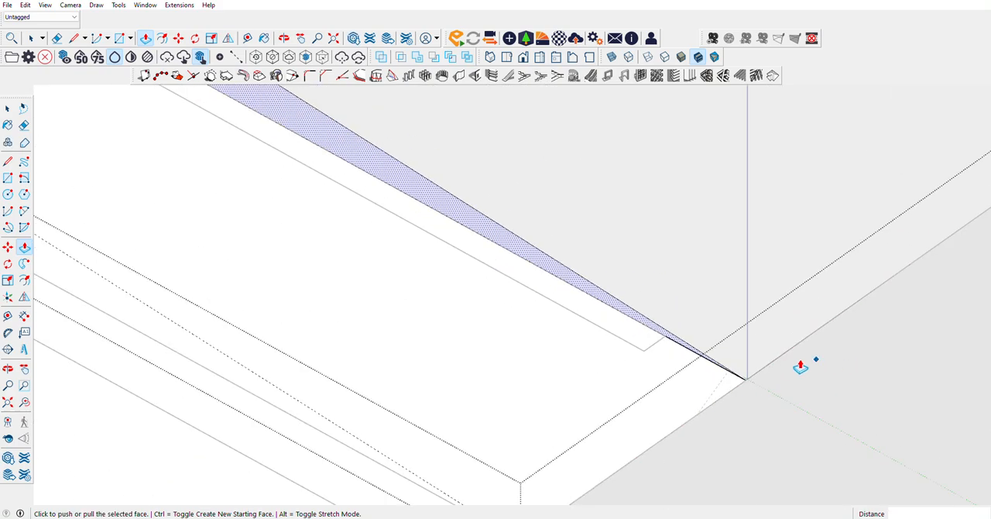
pyautogui.hotkey('ctrl', 'z')
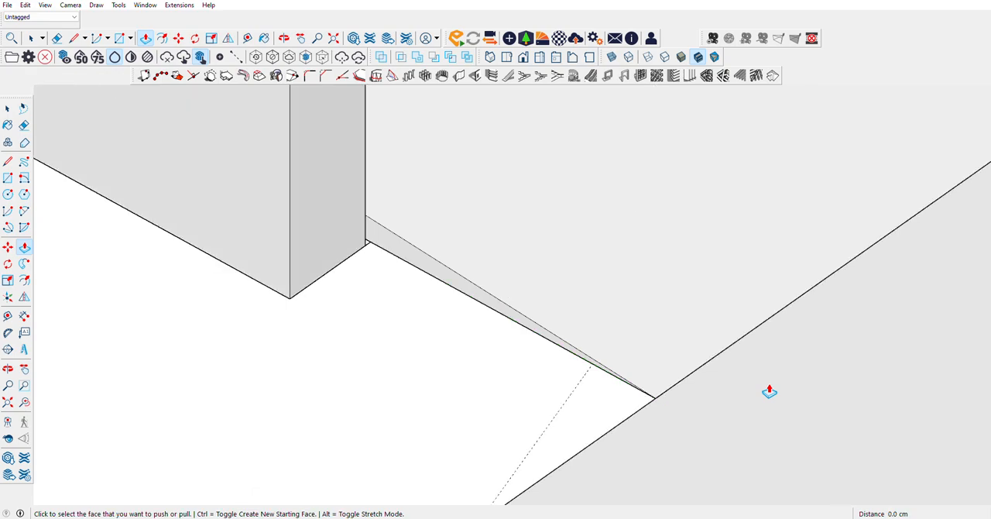
# Step: Erase the old ramp group and hide the outer side wall beside it
pyautogui.press('space')
pyautogui.rightClick(439, 231)
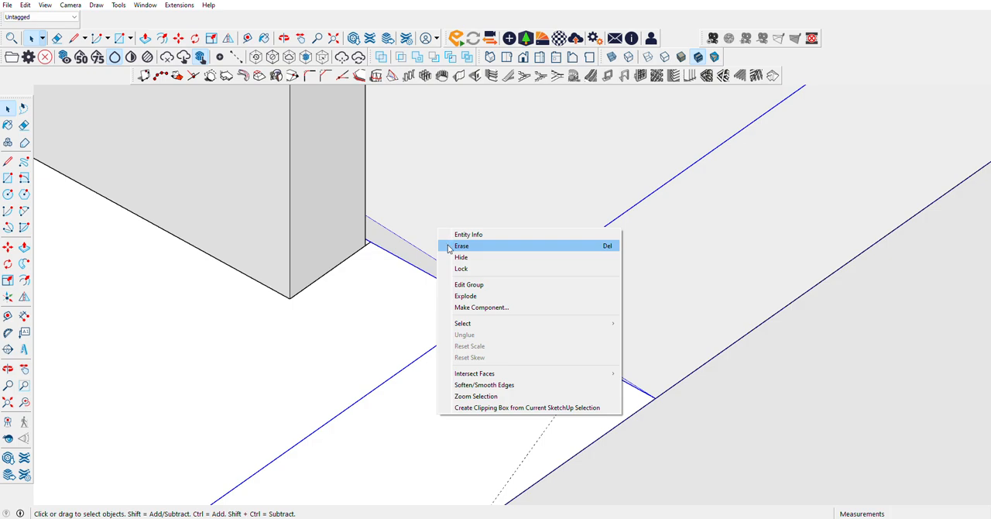
pyautogui.click(445, 246)
pyautogui.rightClick(427, 287)
pyautogui.click(473, 314)
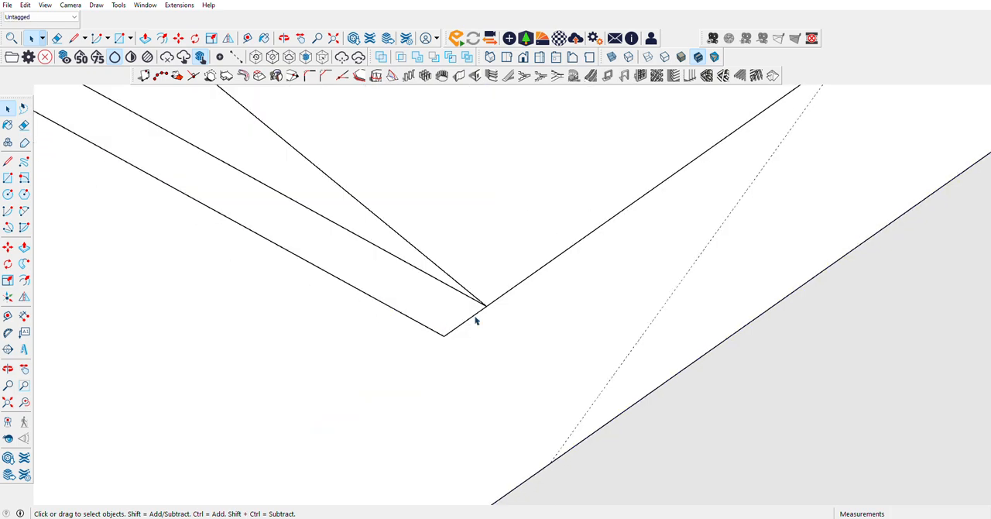
# Step: Draw a triangular ramp profile along the carport's outer side, from the floor slab's front corner to the street strip's edge
pyautogui.moveTo(475, 317); pyautogui.dragTo(631, 369, button='middle')
pyautogui.scroll(-6, 628, 366)
pyautogui.scroll(12, 458, 279)
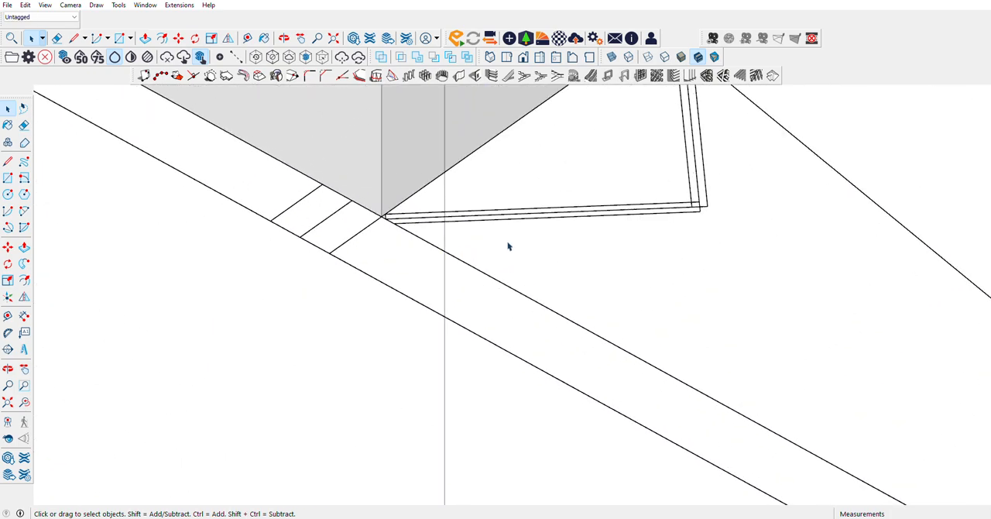
pyautogui.click(8, 161)
pyautogui.click(313, 205)
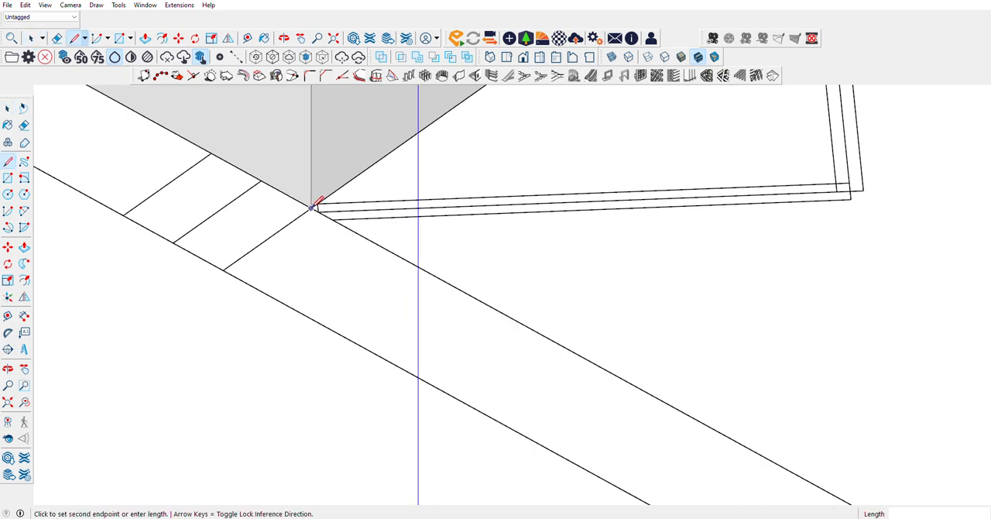
pyautogui.scroll(-5, 315, 200)
pyautogui.scroll(-3, 312, 191)
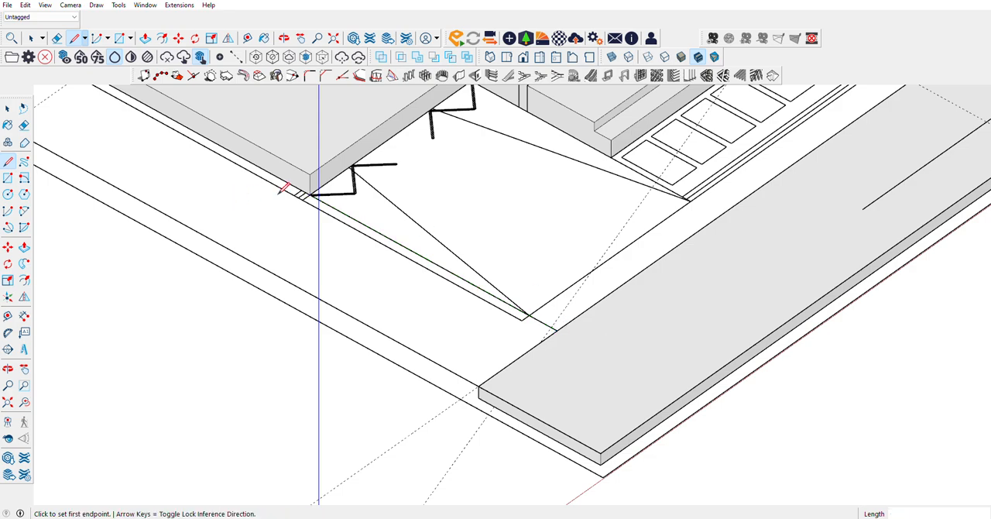
pyautogui.click(556, 331)
pyautogui.press('space')
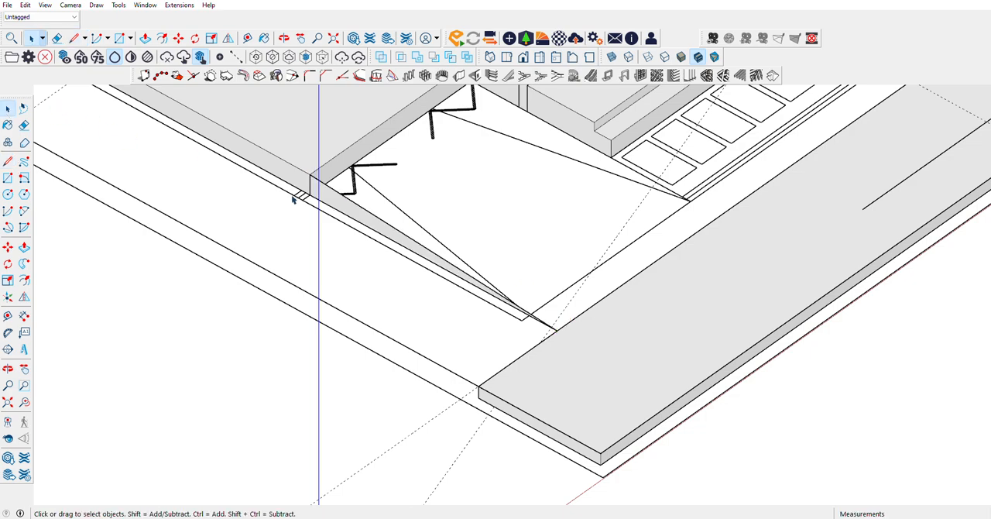
# Step: Group the triangular ramp profile and extrude it 327.5 cm across the carport's width
pyautogui.rightClick(338, 201)
pyautogui.click(379, 289)
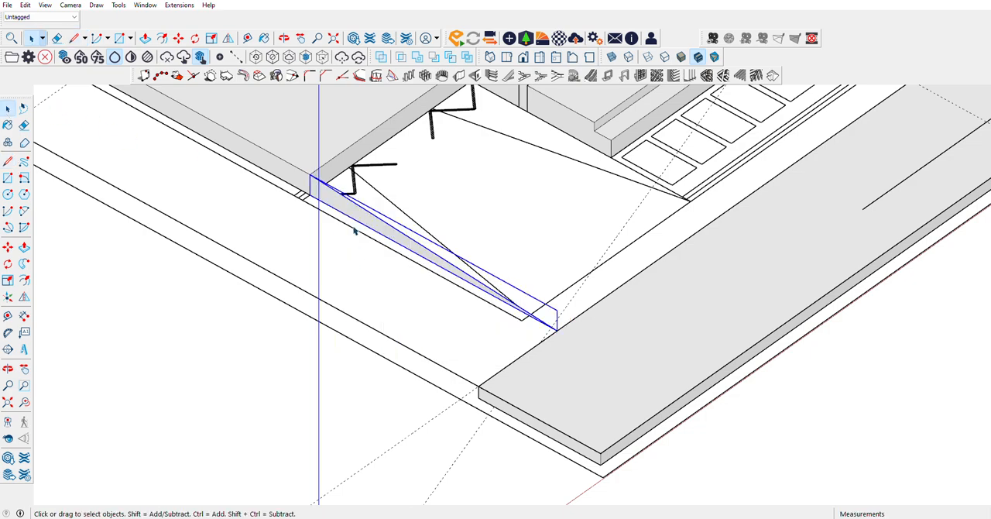
pyautogui.doubleClick(356, 220)
pyautogui.click(24, 246)
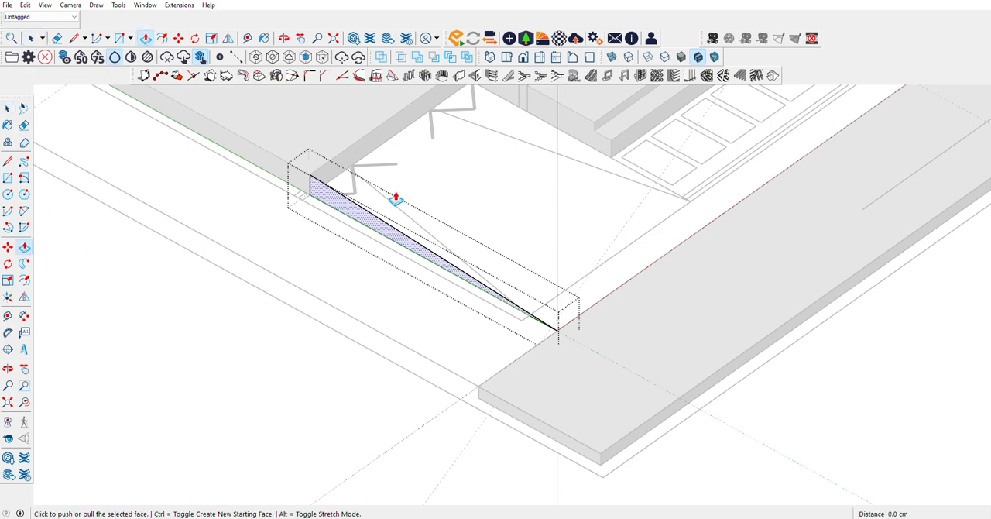
pyautogui.click(370, 217)
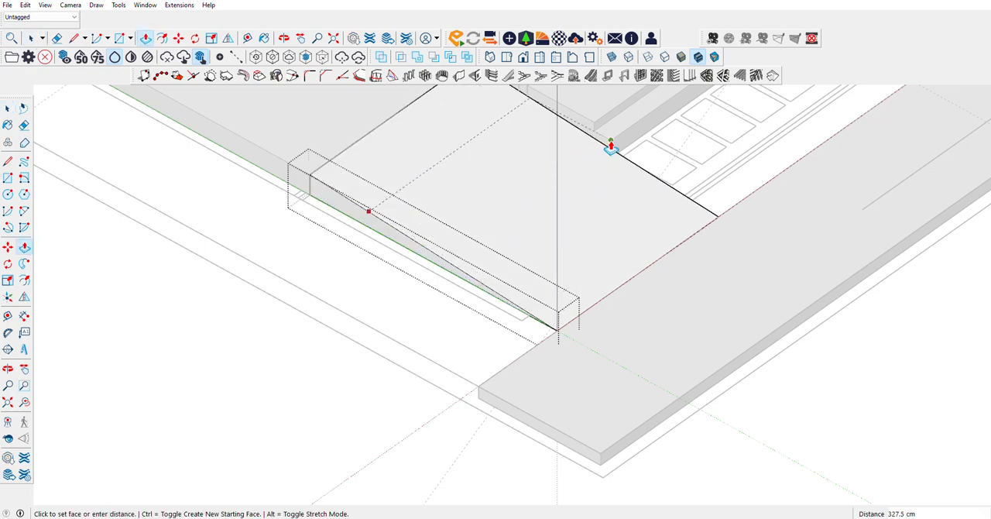
pyautogui.click(612, 154)
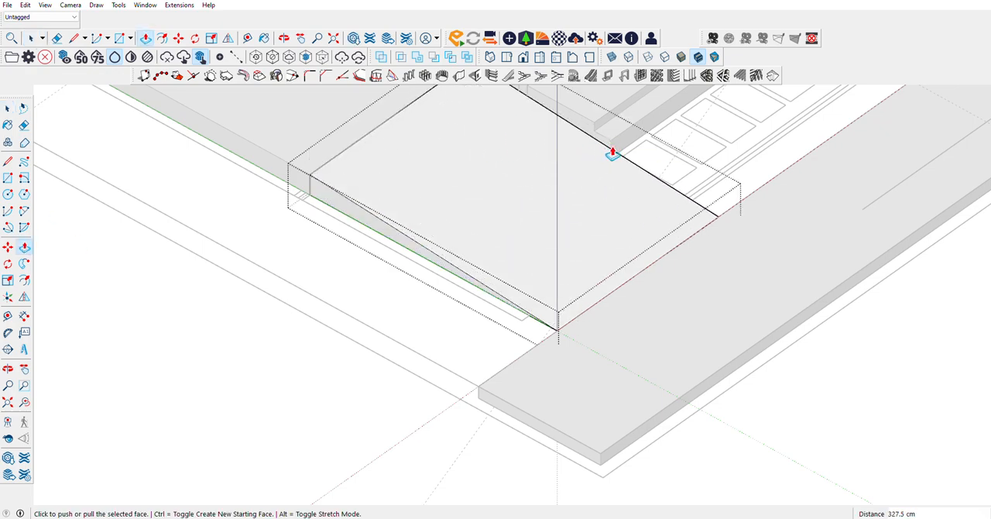
pyautogui.click(4, 111)
pyautogui.click(193, 318)
# Step: Examine the new ramp where it meets the street strip and the carport floor, within the whole house
pyautogui.scroll(-10, 193, 318)
pyautogui.scroll(11, 431, 260)
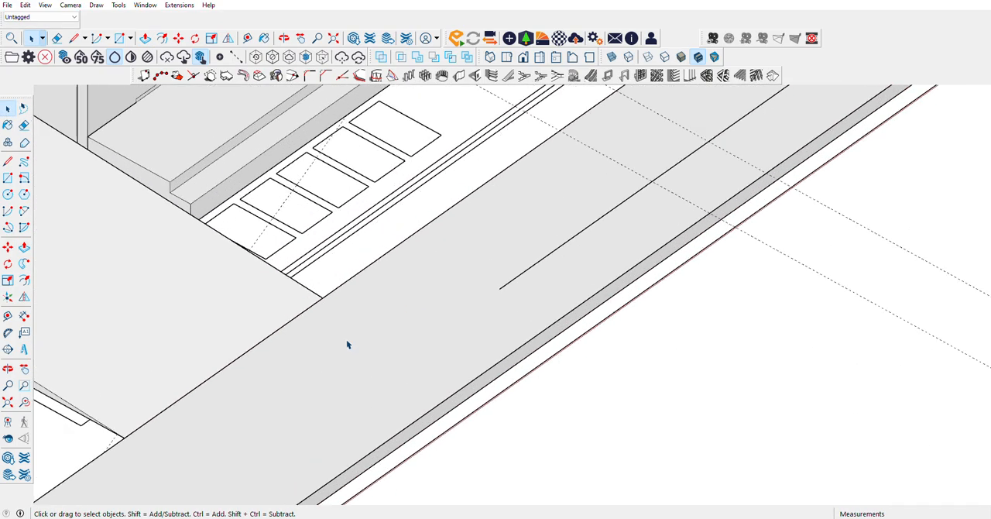
pyautogui.scroll(-5, 466, 318)
pyautogui.scroll(-2, 465, 318)
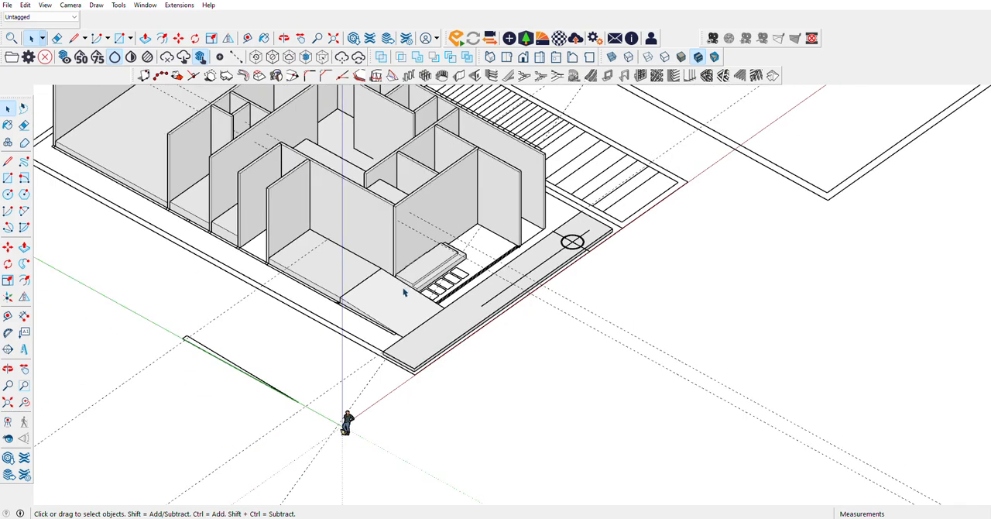
pyautogui.scroll(6, 227, 250)
pyautogui.scroll(-6, 517, 380)
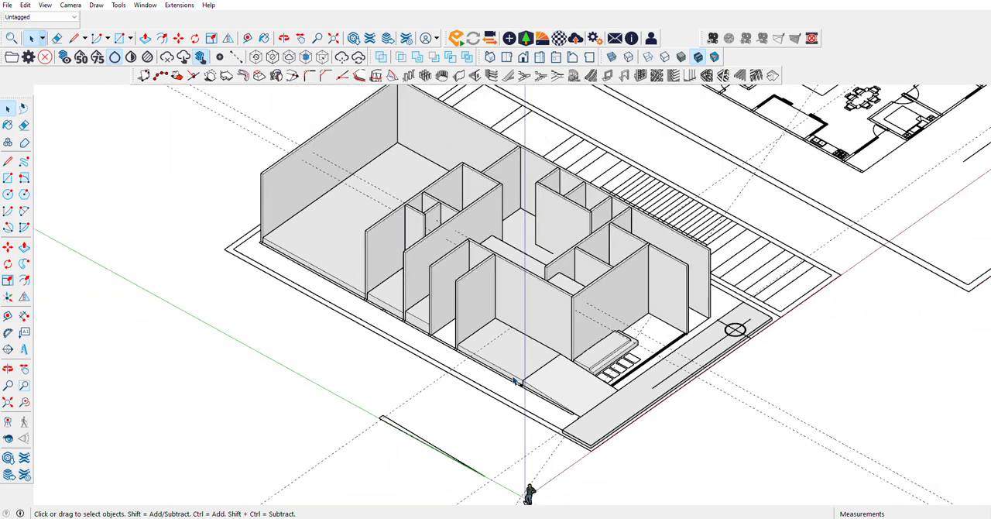
pyautogui.scroll(3, 515, 381)
pyautogui.scroll(-3, 514, 381)
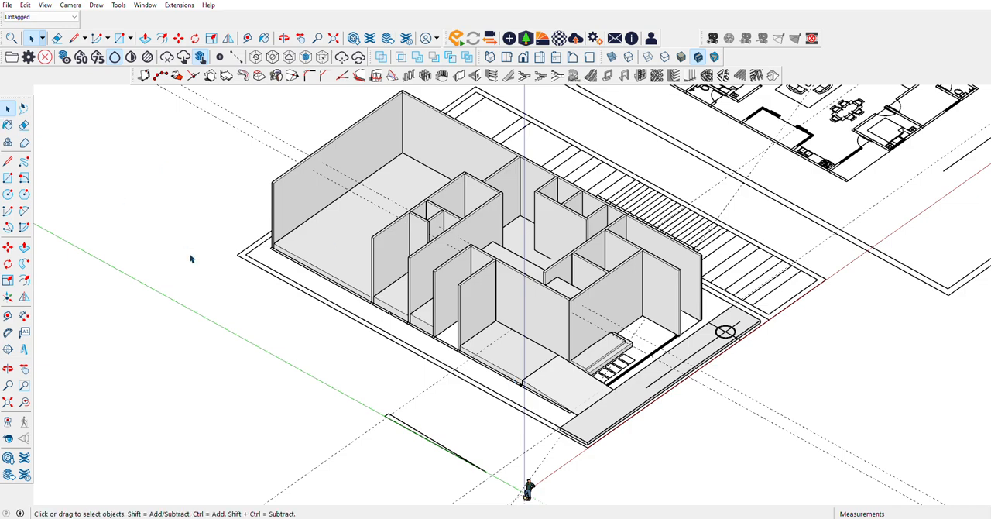
# Step: Unhide all objects so the outer side wall is shown again
pyautogui.click(23, 6)
pyautogui.moveTo(59, 168)
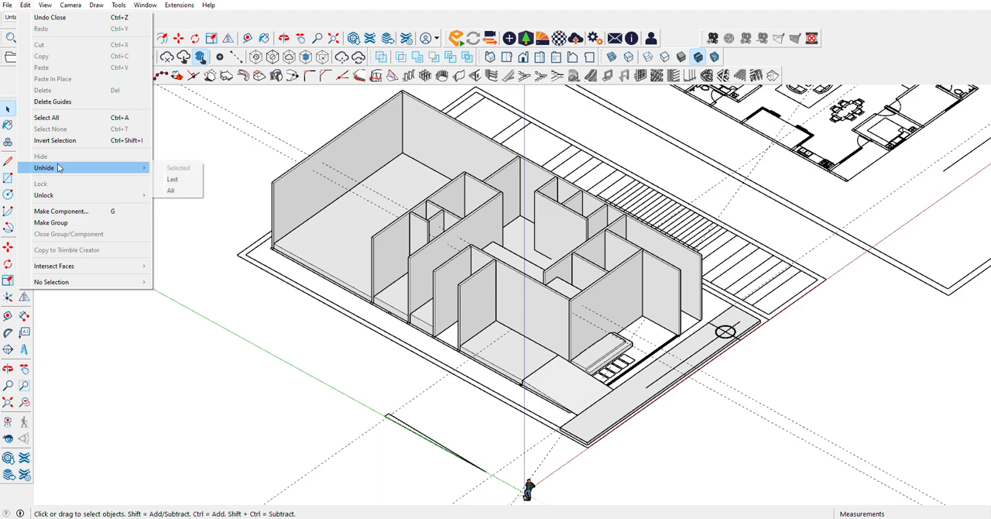
pyautogui.click(201, 191)
pyautogui.click(25, 4)
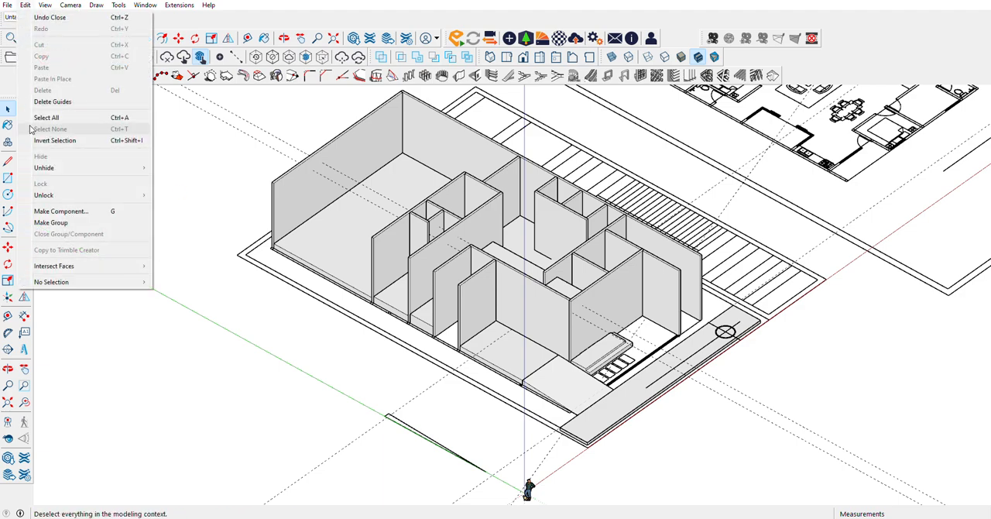
pyautogui.click(171, 190)
# Step: Select the thin raised slab crossing the interior walls and examine its edges from several angles
pyautogui.scroll(1, 544, 344)
pyautogui.scroll(4, 542, 340)
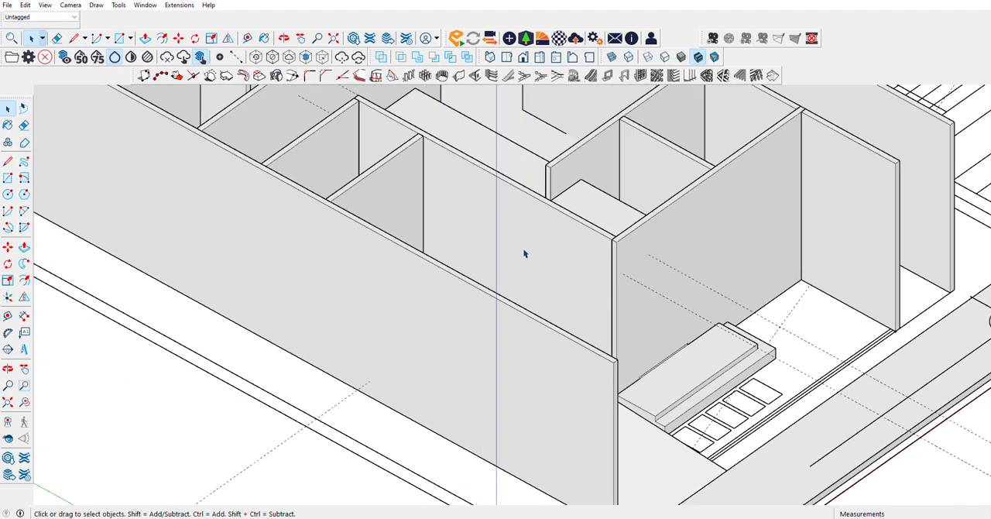
pyautogui.click(496, 275)
pyautogui.scroll(-4, 496, 256)
pyautogui.scroll(2, 487, 210)
pyautogui.scroll(3, 487, 211)
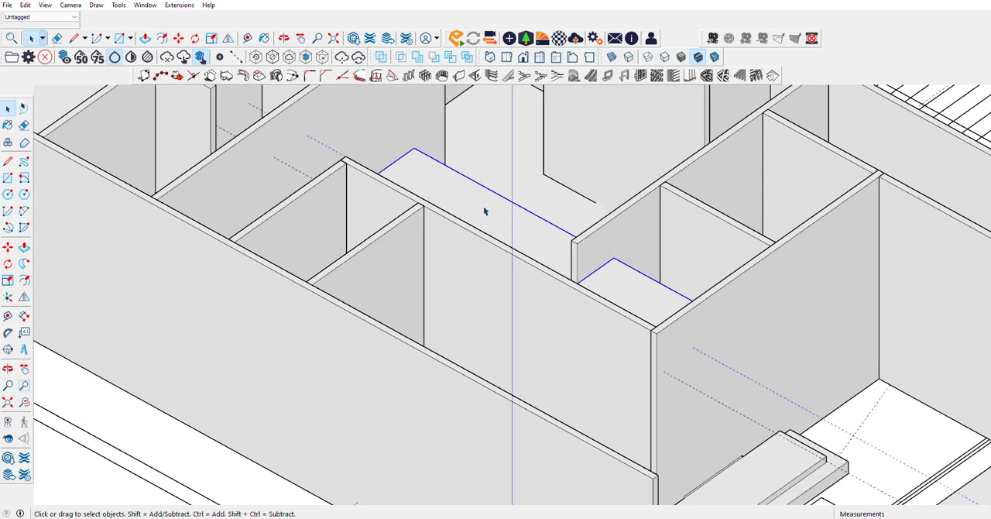
pyautogui.click(8, 369)
pyautogui.moveTo(165, 230); pyautogui.dragTo(911, 193)
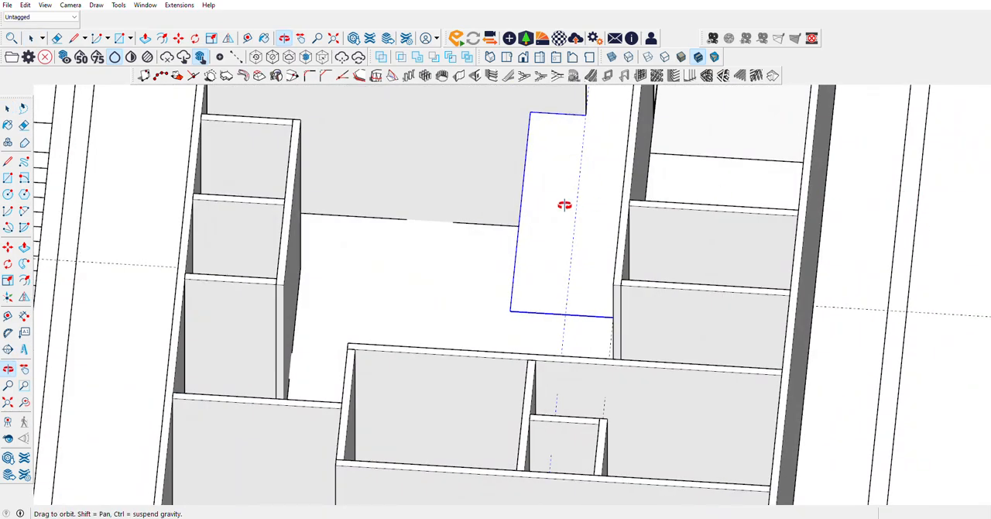
pyautogui.scroll(-3, 564, 203)
pyautogui.moveTo(532, 203); pyautogui.dragTo(823, 212)
pyautogui.scroll(1, 485, 201)
pyautogui.scroll(3, 431, 208)
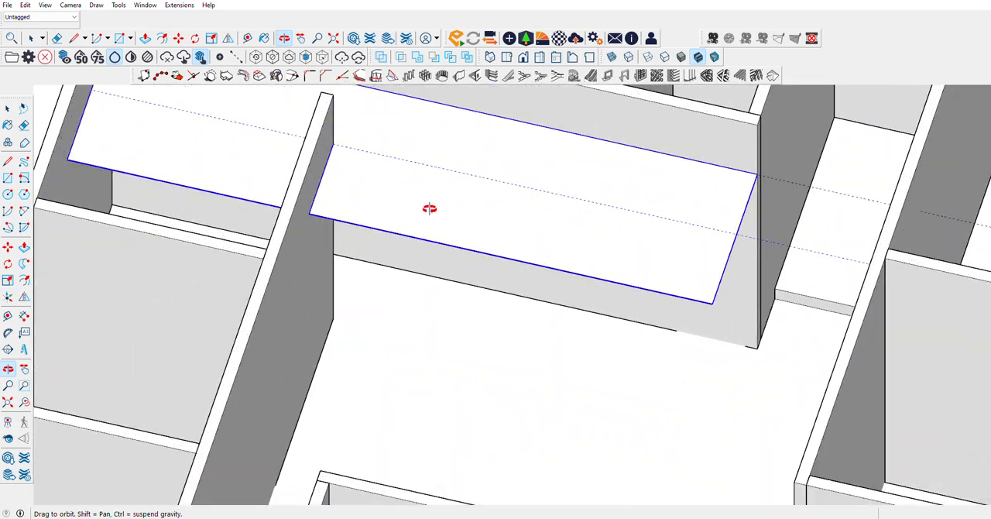
pyautogui.scroll(2, 582, 183)
pyautogui.scroll(-3, 223, 206)
pyautogui.scroll(-2, 473, 193)
pyautogui.scroll(-2, 245, 181)
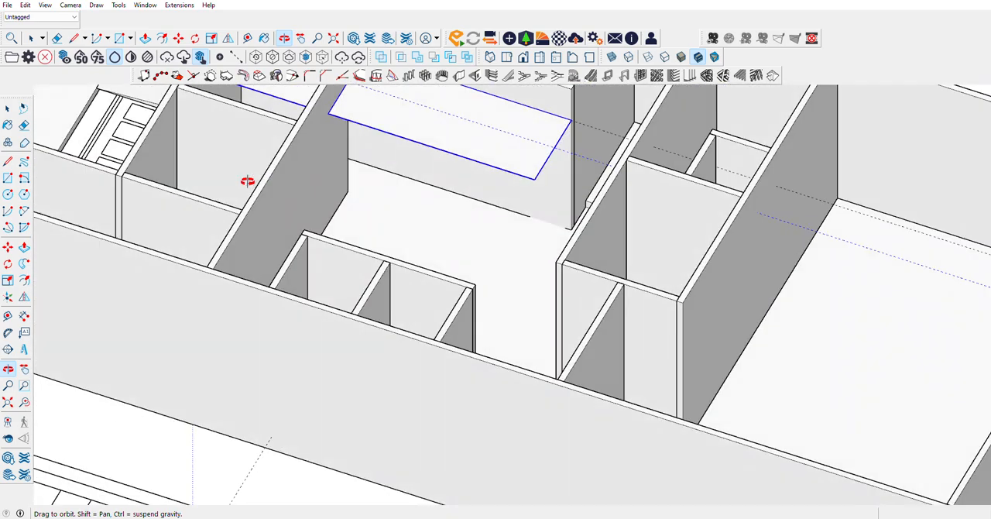
pyautogui.scroll(-2, 284, 165)
pyautogui.scroll(3, 283, 165)
pyautogui.scroll(2, 392, 153)
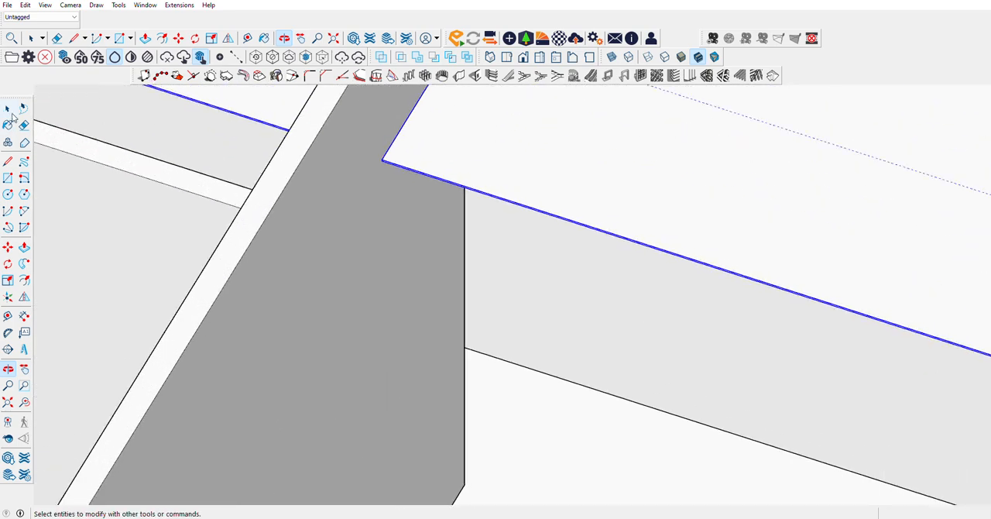
# Step: Push/Pull the thin interior slab's narrow edge face 435 cm, up to the corner of the small room walls
pyautogui.click(8, 110)
pyautogui.click(420, 168)
pyautogui.scroll(3, 389, 171)
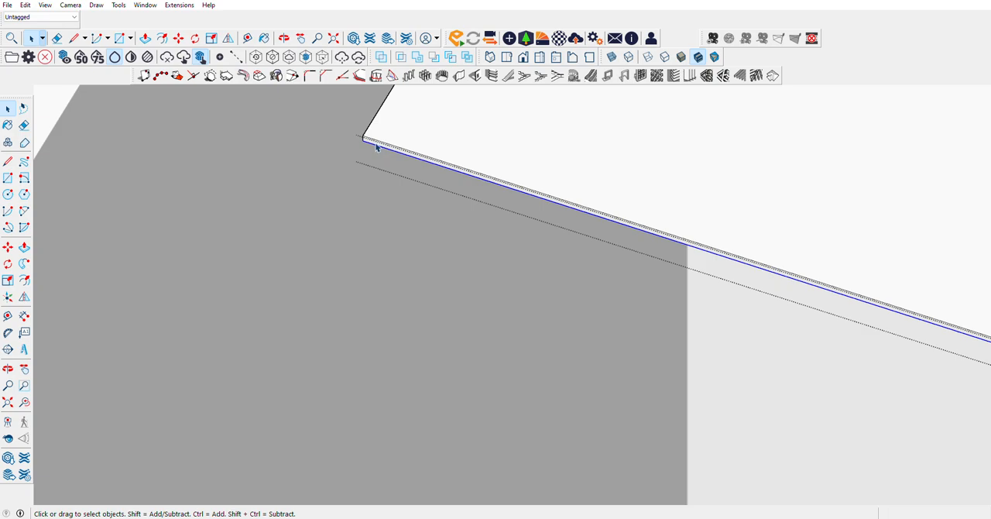
pyautogui.click(376, 147)
pyautogui.click(25, 248)
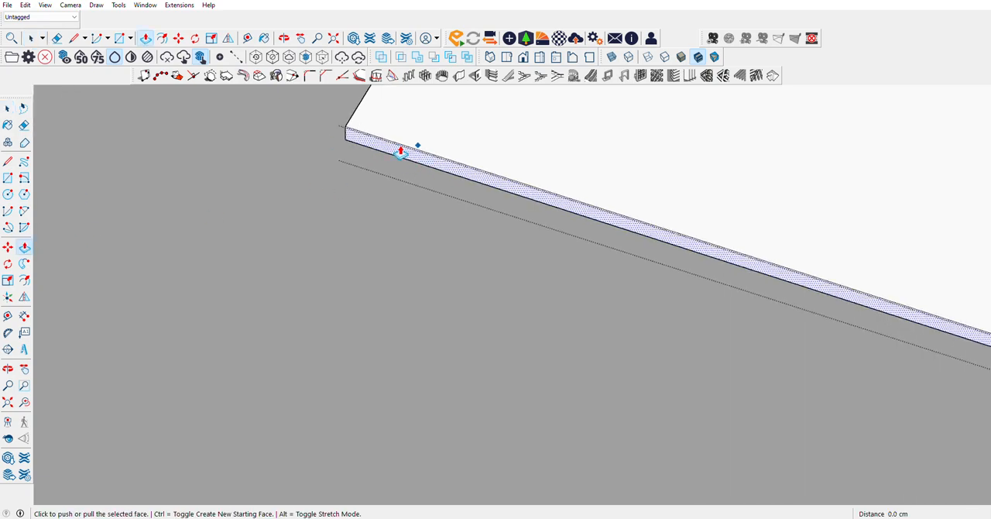
pyautogui.click(383, 155)
pyautogui.scroll(-6, 336, 211)
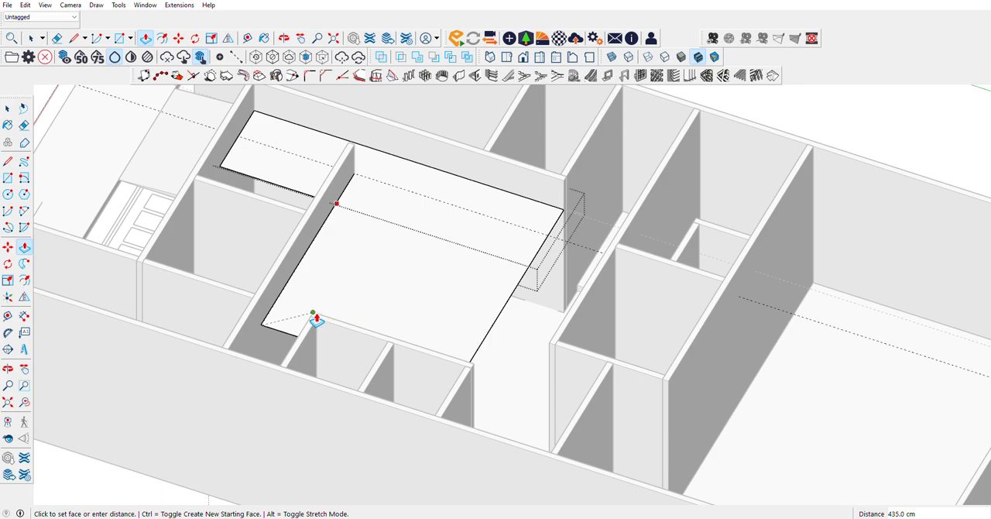
pyautogui.click(316, 320)
# Step: Draw a 1 cm vertical line splitting the extended slab's edge face at the corner of the small room walls
pyautogui.click(8, 369)
pyautogui.moveTo(133, 328); pyautogui.dragTo(443, 312)
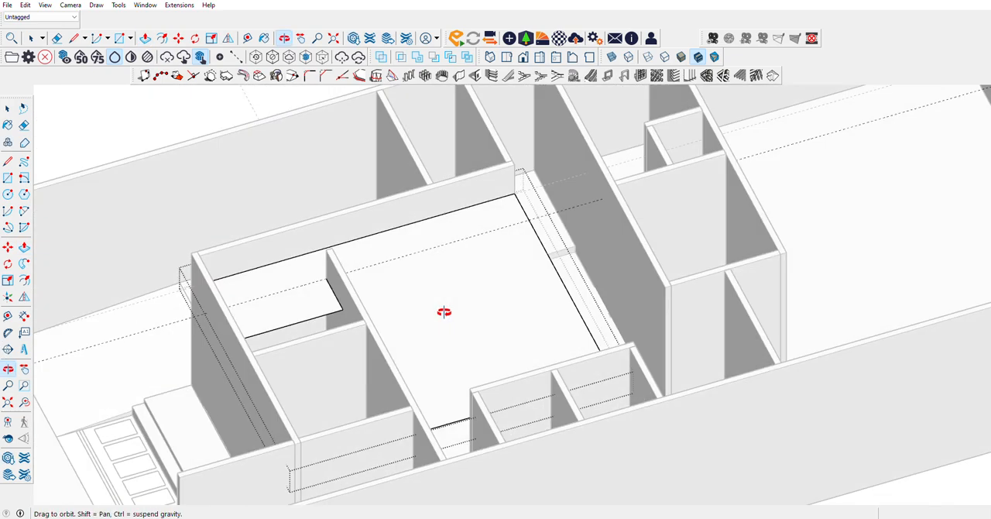
pyautogui.scroll(6, 460, 426)
pyautogui.scroll(5, 473, 364)
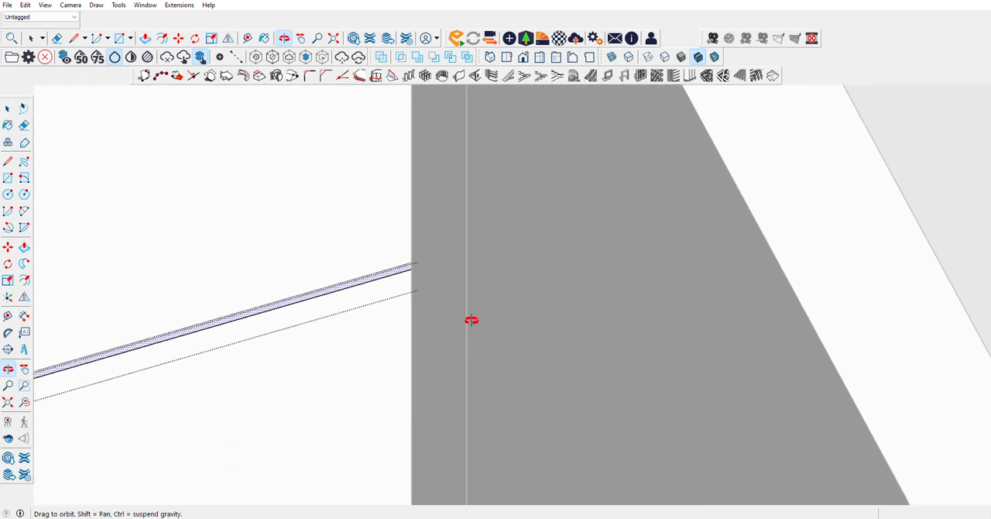
pyautogui.click(7, 161)
pyautogui.click(413, 265)
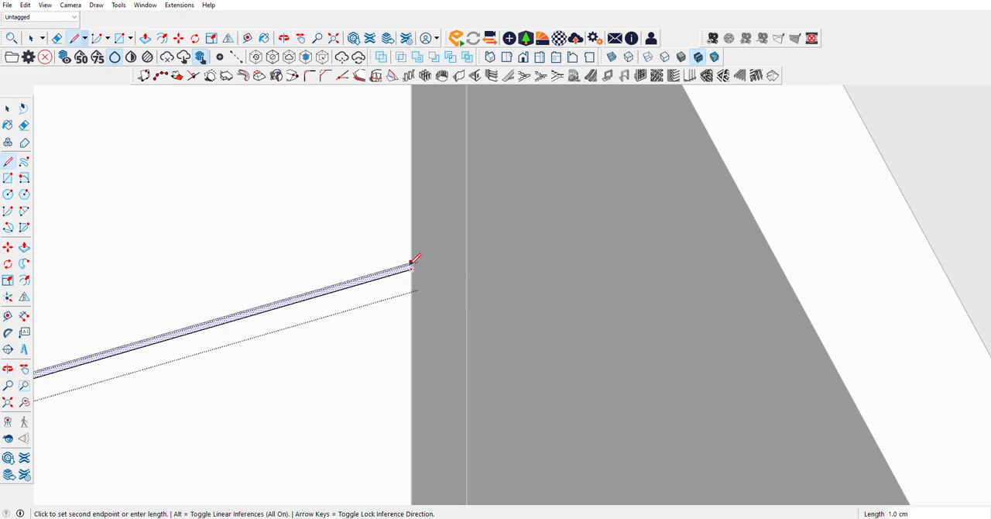
# Step: Push/Pull the split-off part of the slab's edge face 192.5 cm along the small room, up to the outer side wall
pyautogui.click(24, 247)
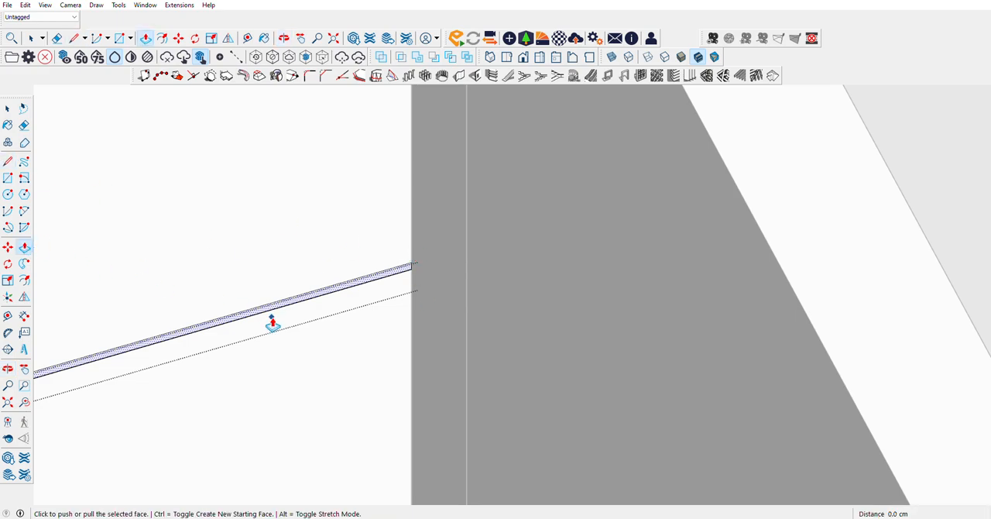
pyautogui.click(273, 312)
pyautogui.scroll(-5, 398, 376)
pyautogui.scroll(-2, 434, 370)
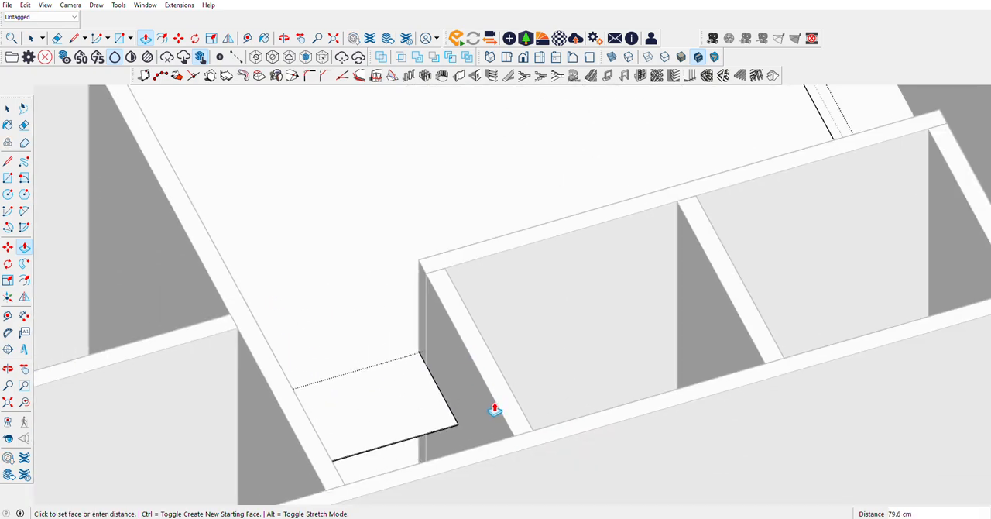
pyautogui.click(511, 439)
# Step: Push/Pull the slab's long edge face facing the rear rooms 185 cm, up to the corner of the facing room wall
pyautogui.scroll(-2, 326, 295)
pyautogui.scroll(-3, 326, 296)
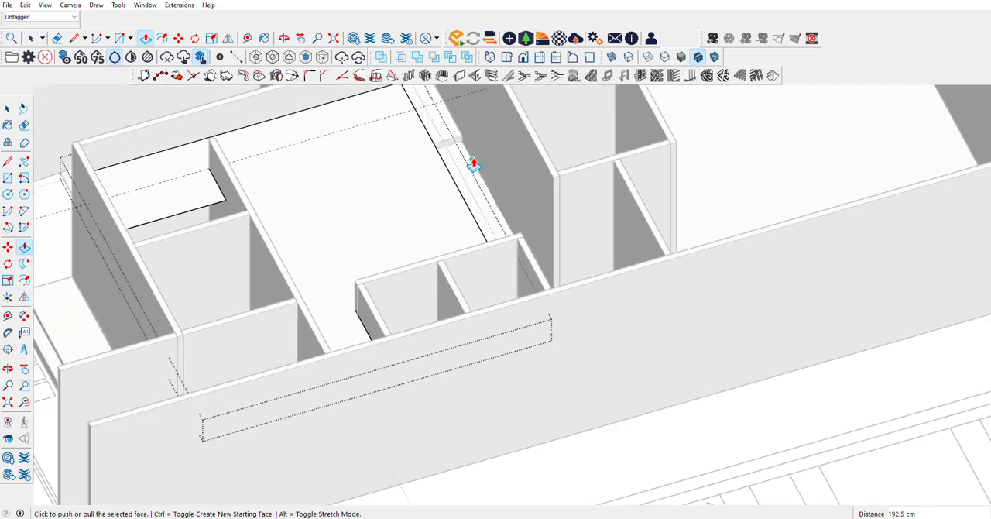
pyautogui.scroll(2, 481, 109)
pyautogui.scroll(-2, 105, 450)
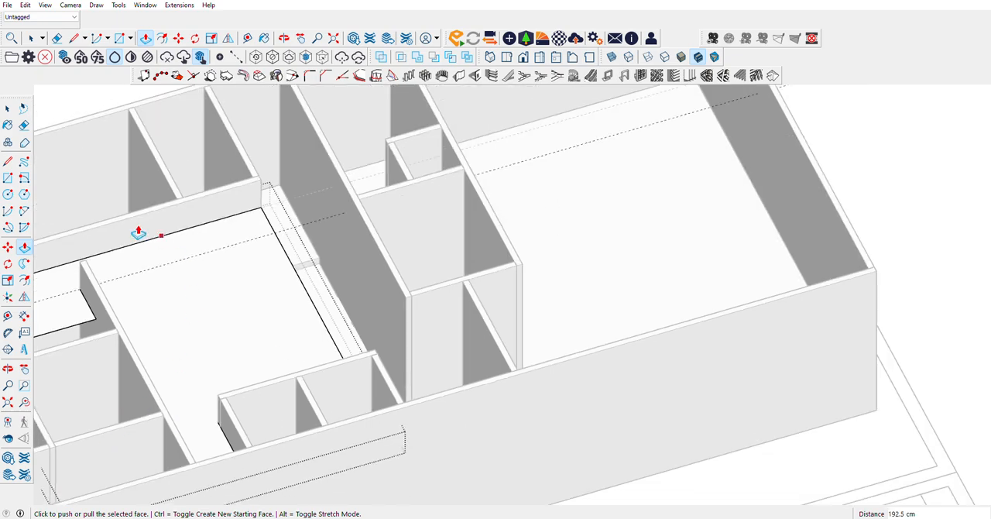
pyautogui.click(7, 369)
pyautogui.scroll(-4, 301, 346)
pyautogui.scroll(6, 364, 202)
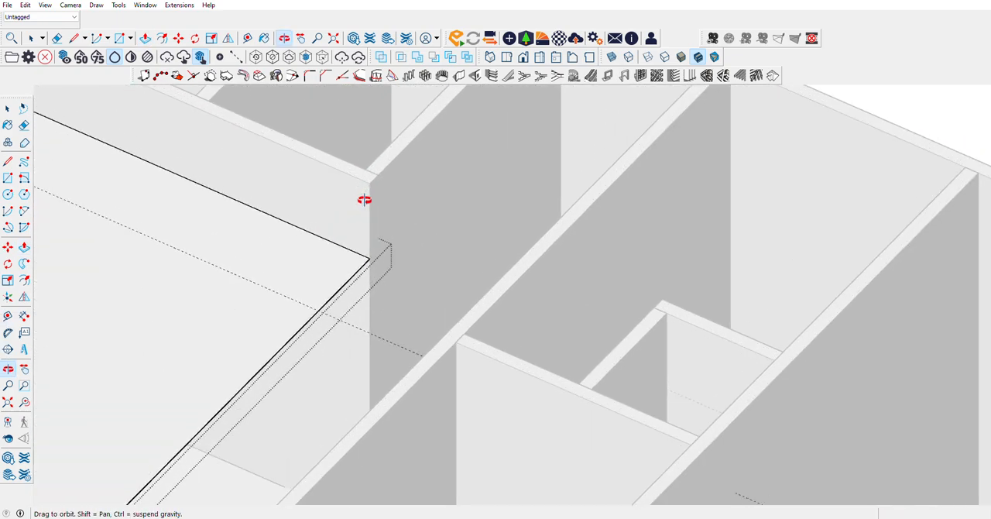
pyautogui.scroll(2, 365, 200)
pyautogui.moveTo(365, 199); pyautogui.dragTo(240, 298)
pyautogui.scroll(-6, 533, 236)
pyautogui.scroll(2, 300, 297)
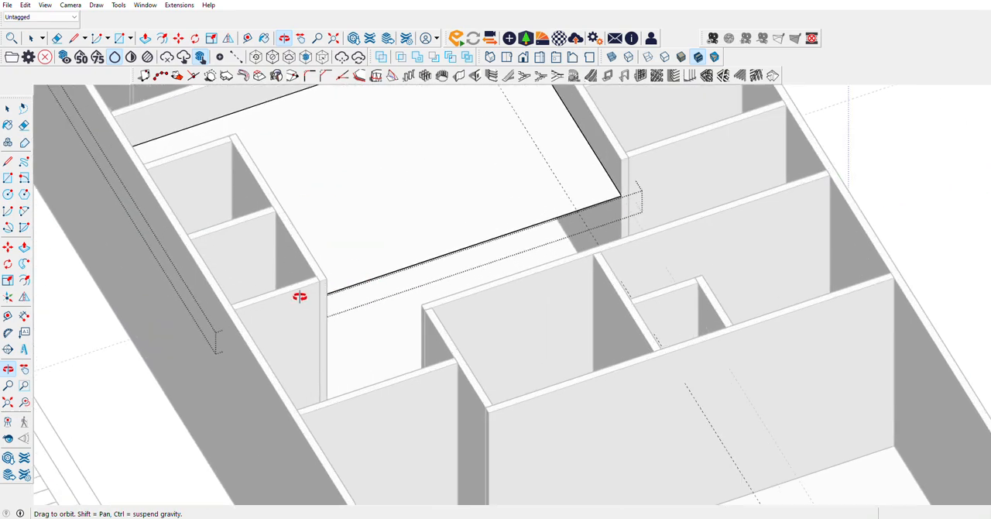
pyautogui.scroll(4, 319, 298)
pyautogui.moveTo(416, 270); pyautogui.dragTo(181, 218)
pyautogui.click(24, 248)
pyautogui.scroll(4, 343, 241)
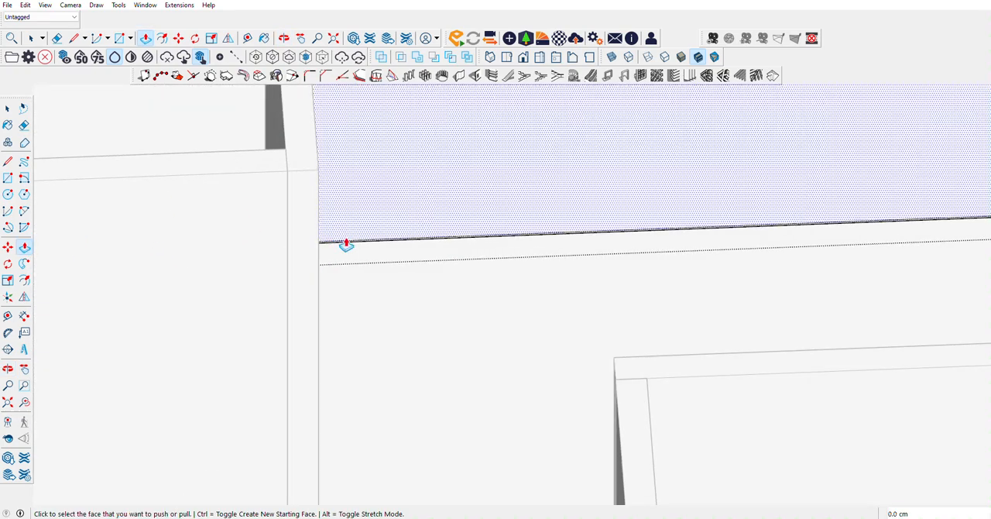
pyautogui.click(334, 253)
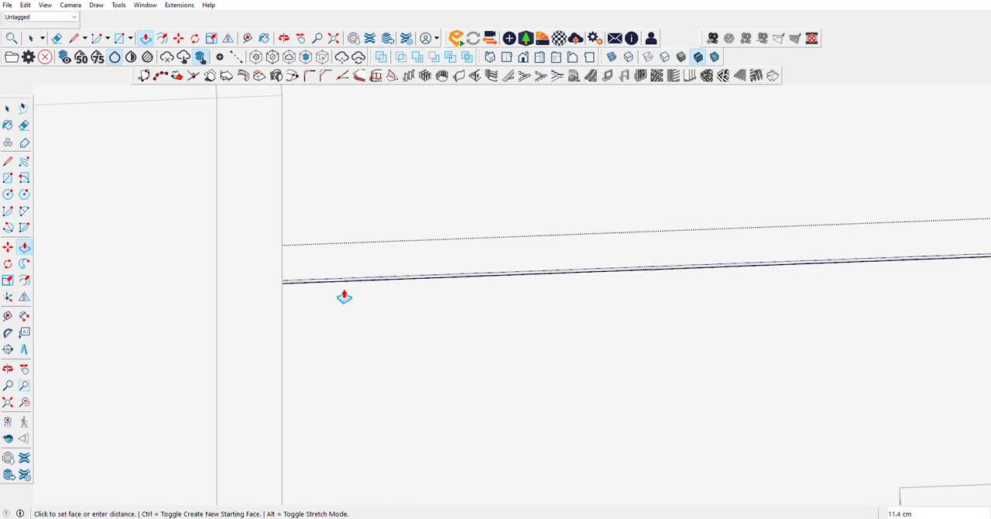
pyautogui.scroll(-4, 371, 323)
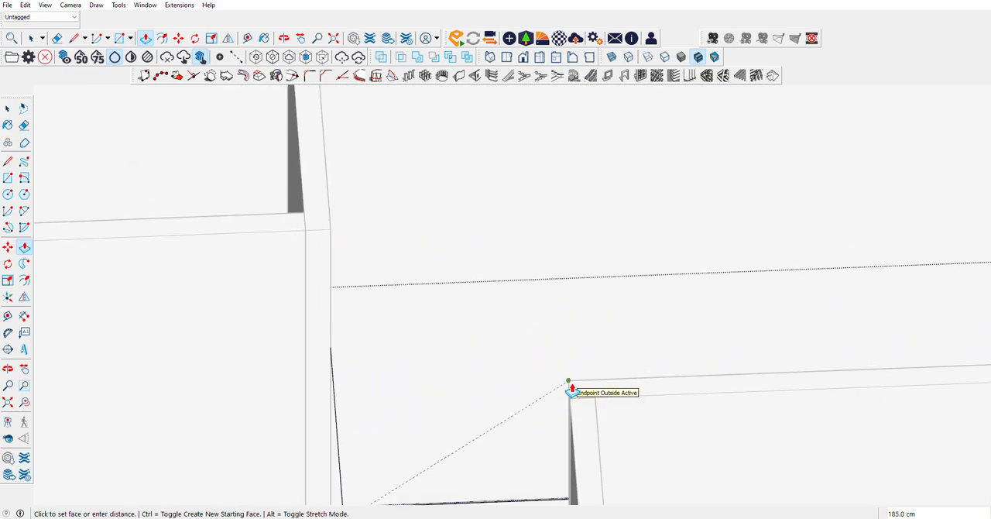
pyautogui.click(570, 389)
# Step: Switch the camera to perspective projection and show the model in the standard top view
pyautogui.scroll(-5, 325, 379)
pyautogui.scroll(5, 590, 357)
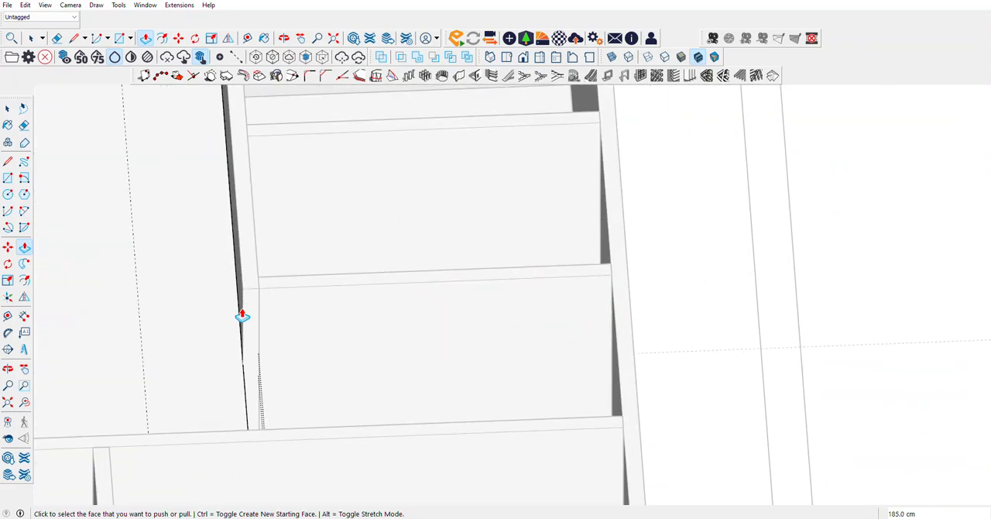
pyautogui.click(10, 371)
pyautogui.moveTo(93, 309); pyautogui.dragTo(161, 148)
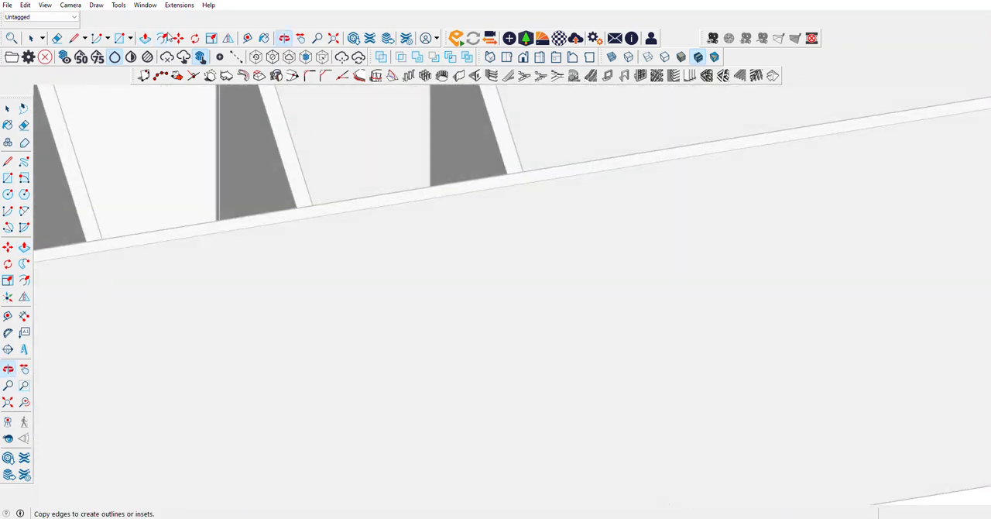
pyautogui.click(69, 5)
pyautogui.click(89, 66)
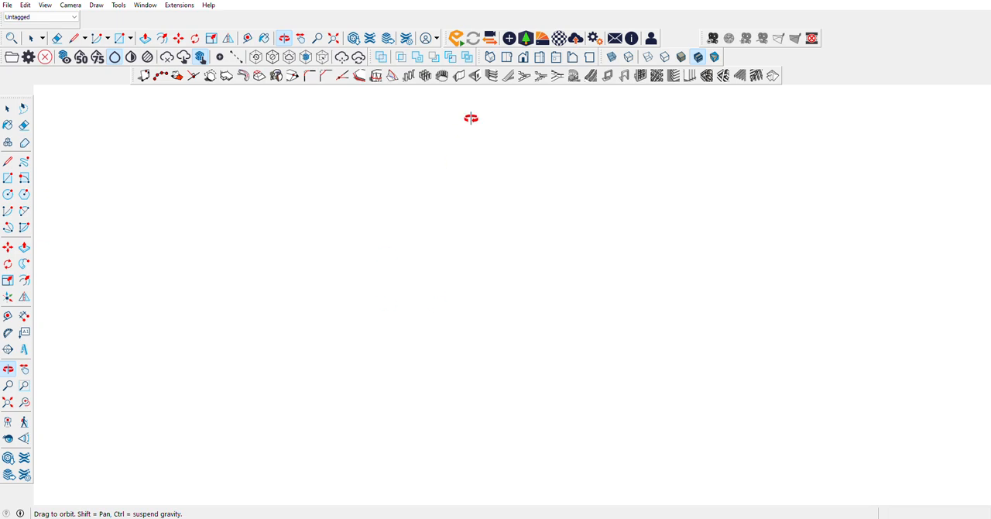
pyautogui.click(507, 58)
pyautogui.scroll(-5, 384, 268)
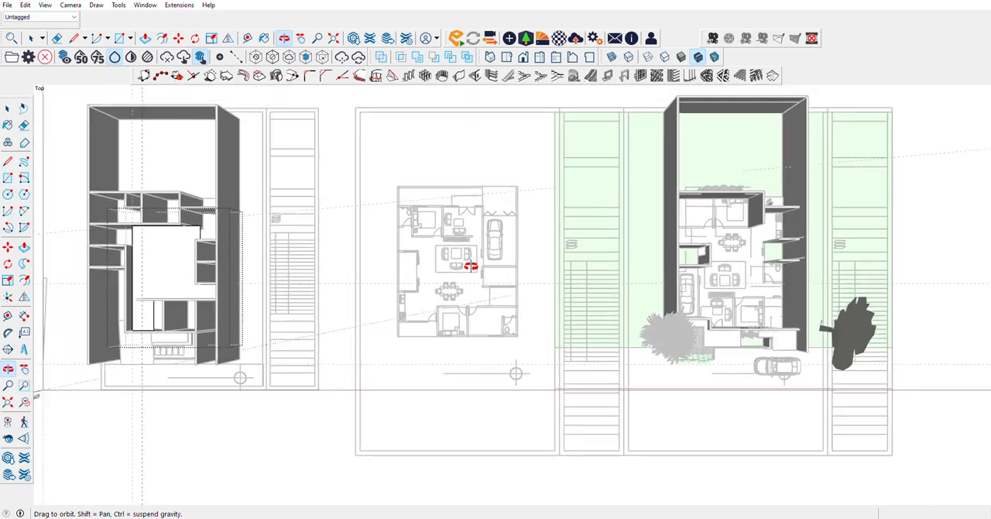
# Step: Draw a short vertical line splitting the slab's edge face where it meets the rear room's wall corner
pyautogui.moveTo(246, 313); pyautogui.dragTo(542, 157)
pyautogui.scroll(10, 542, 157)
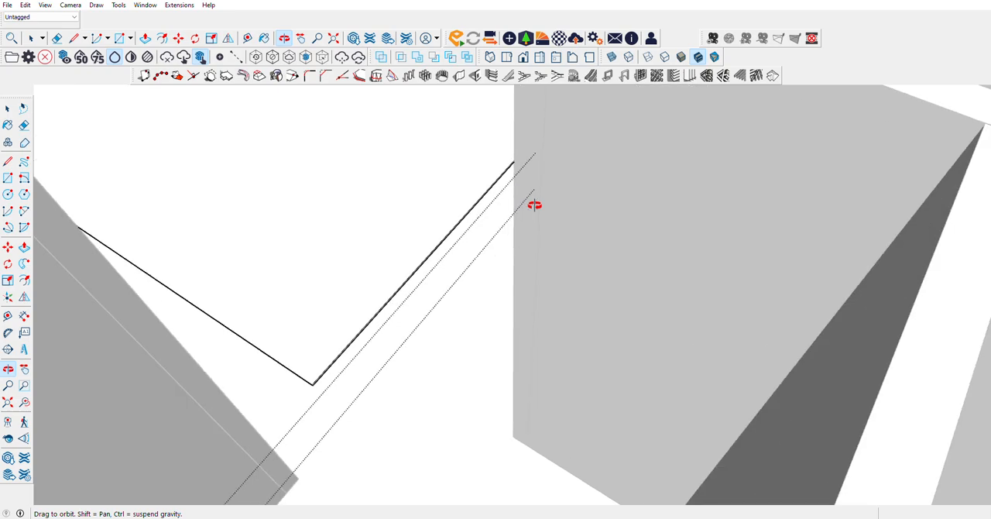
pyautogui.click(8, 161)
pyautogui.scroll(3, 559, 116)
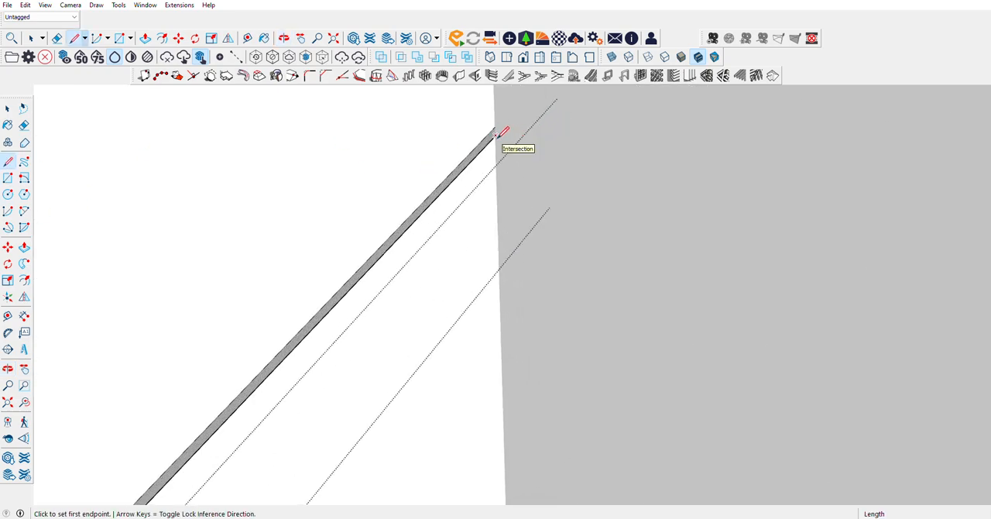
pyautogui.click(496, 136)
pyautogui.scroll(-9, 652, 132)
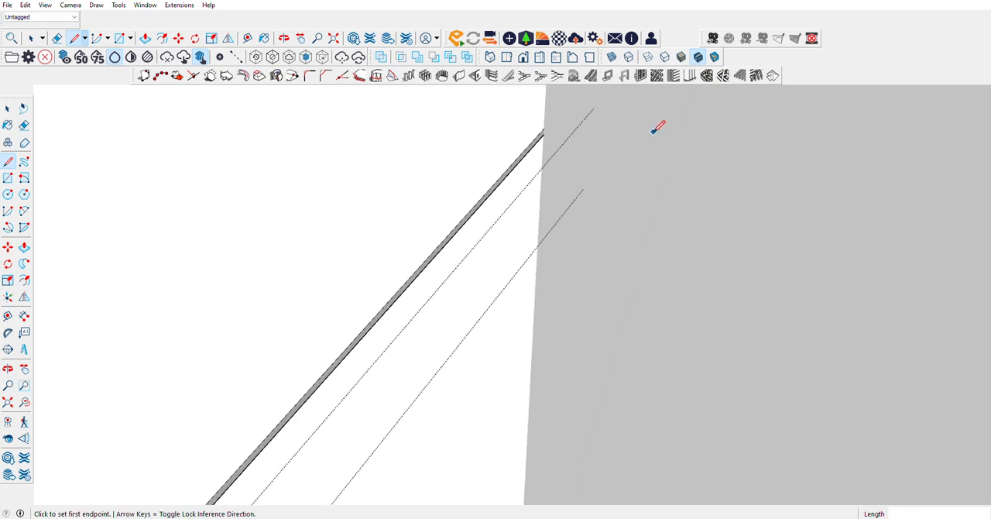
# Step: Split the slab's edge face at the opposite small room corner and Push/Pull that part 192.5 cm to the outer wall
pyautogui.scroll(4, 329, 175)
pyautogui.scroll(2, 328, 166)
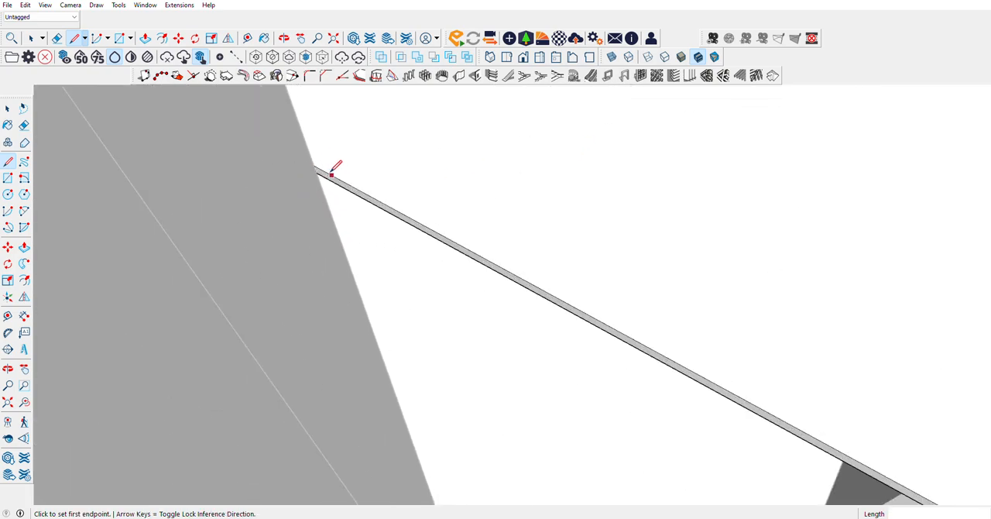
pyautogui.click(316, 171)
pyautogui.click(24, 247)
pyautogui.click(332, 182)
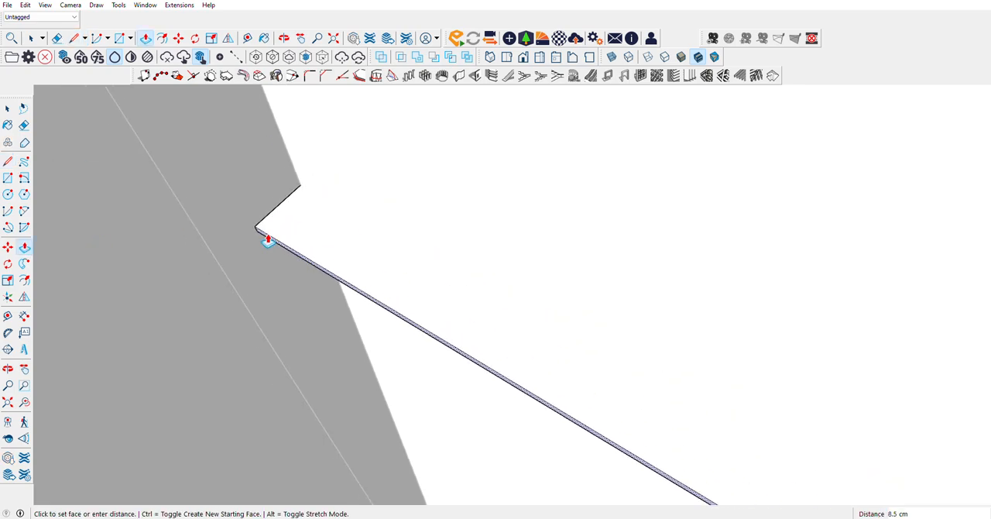
pyautogui.scroll(-5, 268, 240)
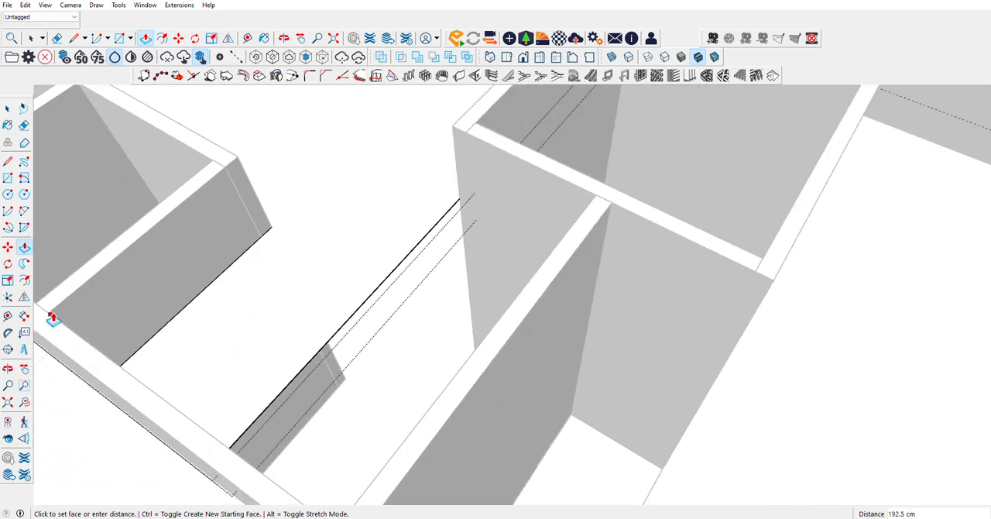
# Step: Push/Pull the slab's edge face between the rooms 150 cm, up to the junction with the next partition wall
pyautogui.scroll(6, 475, 215)
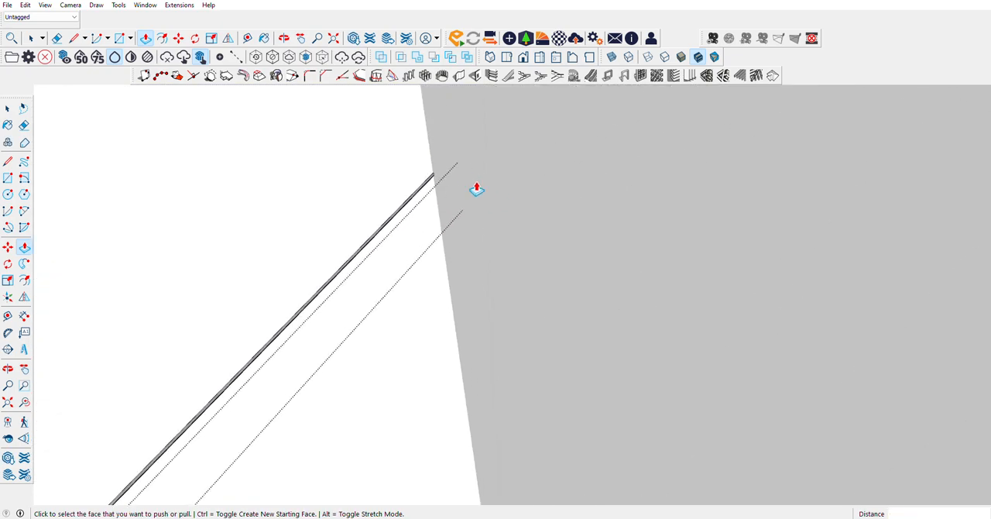
pyautogui.click(416, 194)
pyautogui.scroll(-6, 416, 194)
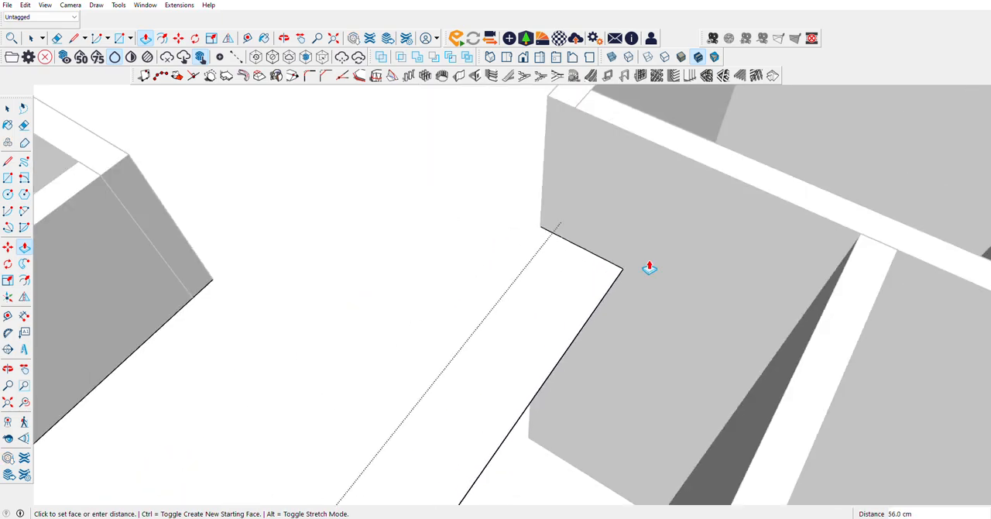
pyautogui.click(858, 238)
pyautogui.scroll(-10, 427, 376)
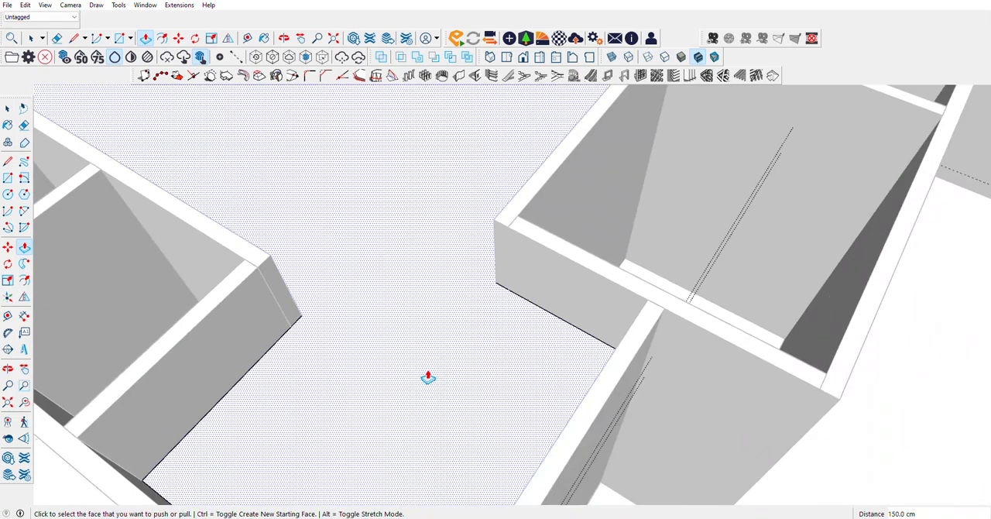
# Step: Draw a short vertical line splitting the slab's remaining edge face at the end corner of the neighbouring room's wall
pyautogui.scroll(8, 525, 198)
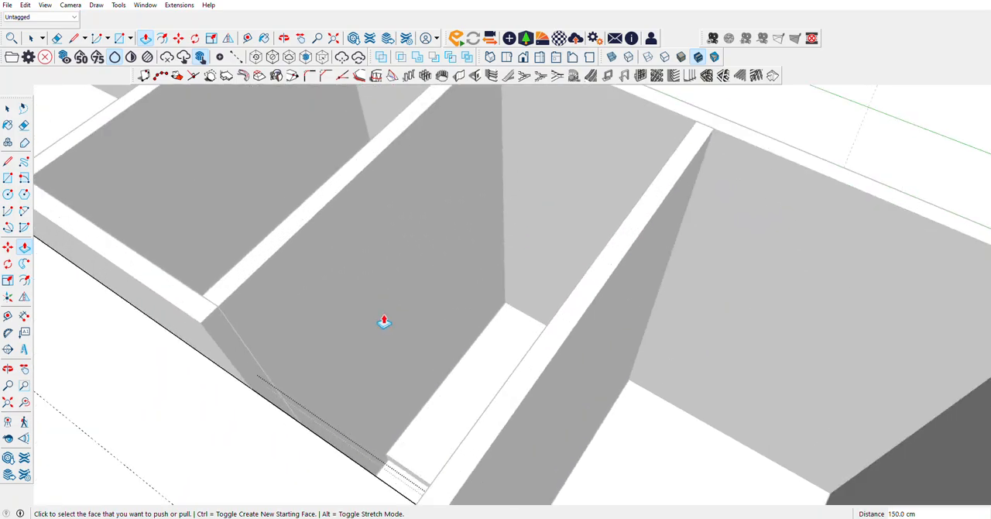
pyautogui.click(7, 370)
pyautogui.moveTo(442, 312); pyautogui.dragTo(652, 171)
pyautogui.scroll(5, 406, 236)
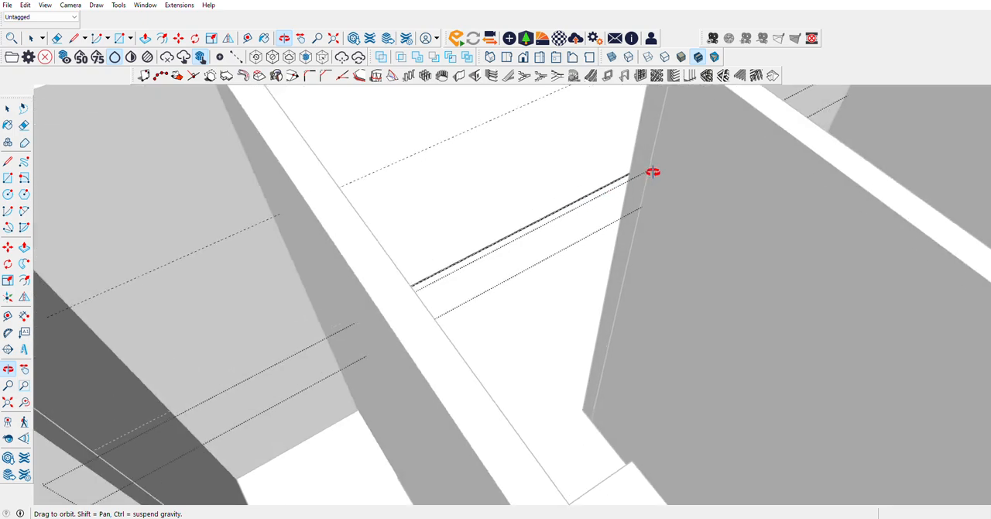
pyautogui.scroll(4, 653, 172)
pyautogui.click(8, 110)
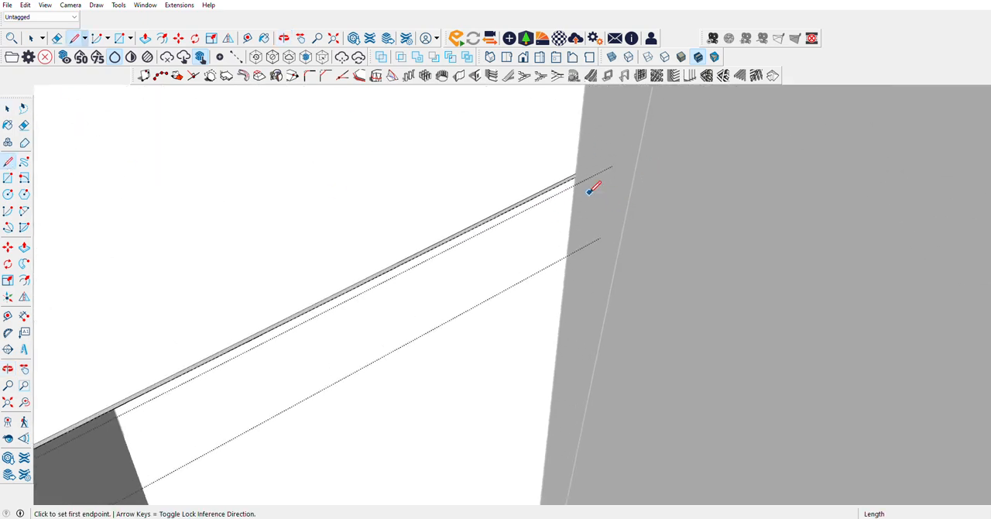
pyautogui.scroll(5, 581, 178)
pyautogui.click(558, 152)
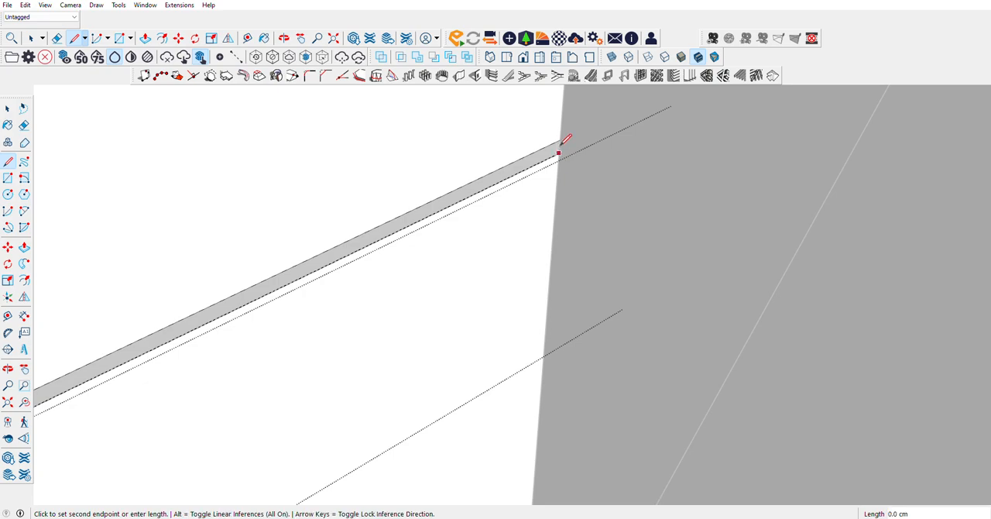
# Step: Push/Pull the split slab edge face 342.5 cm along the neighbouring room's wall, up to the outer wall
pyautogui.click(24, 246)
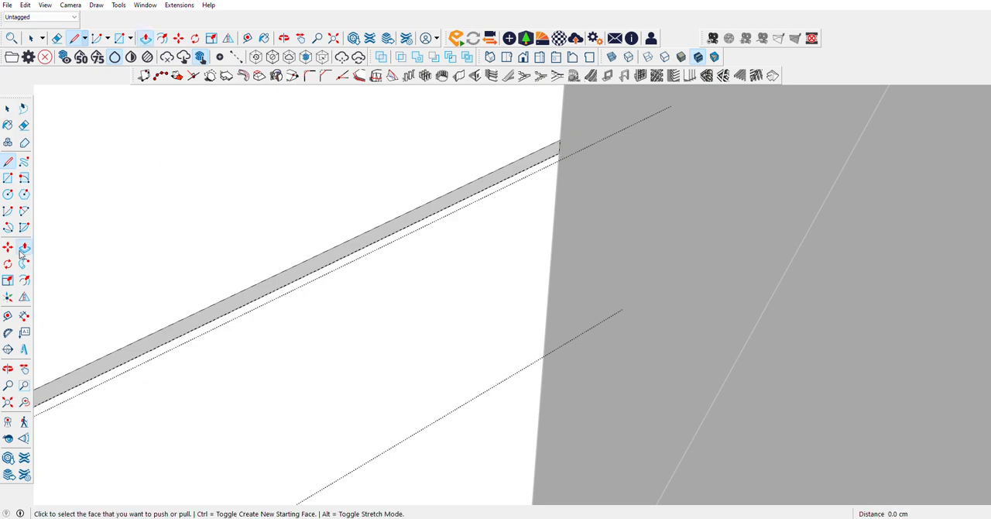
pyautogui.click(449, 216)
pyautogui.scroll(-10, 612, 252)
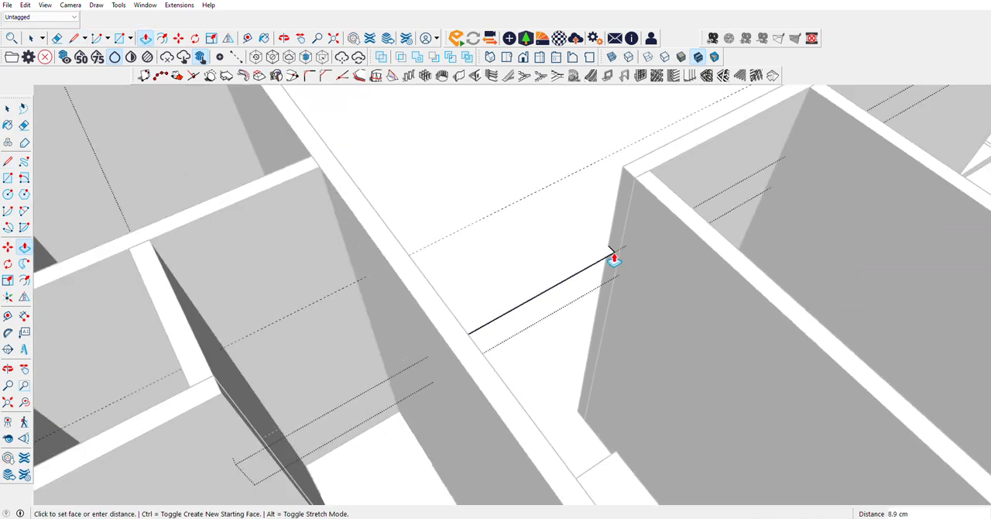
pyautogui.scroll(-4, 657, 252)
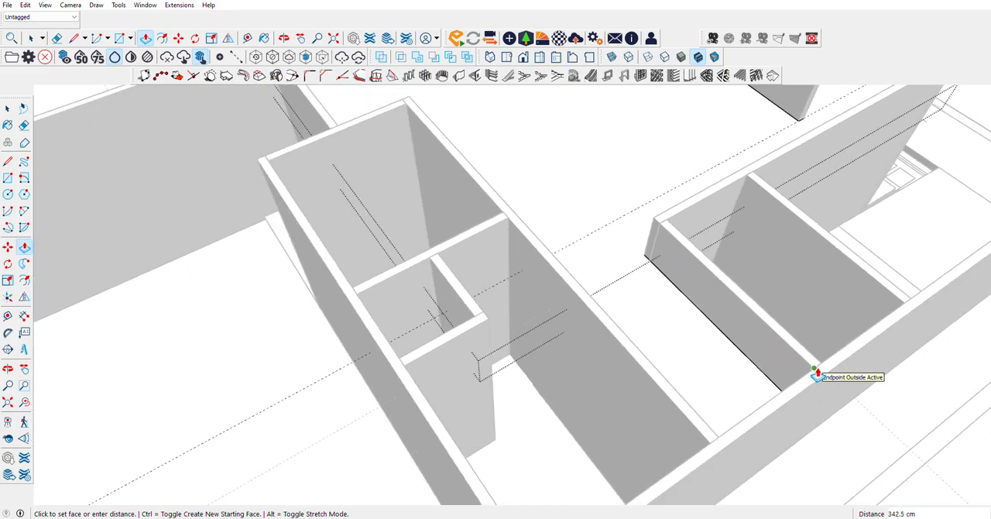
pyautogui.click(816, 375)
# Step: Push/Pull the slab's edge face in the opposite narrow room 135 cm, up to the partition wall
pyautogui.scroll(-5, 297, 315)
pyautogui.scroll(2, 506, 159)
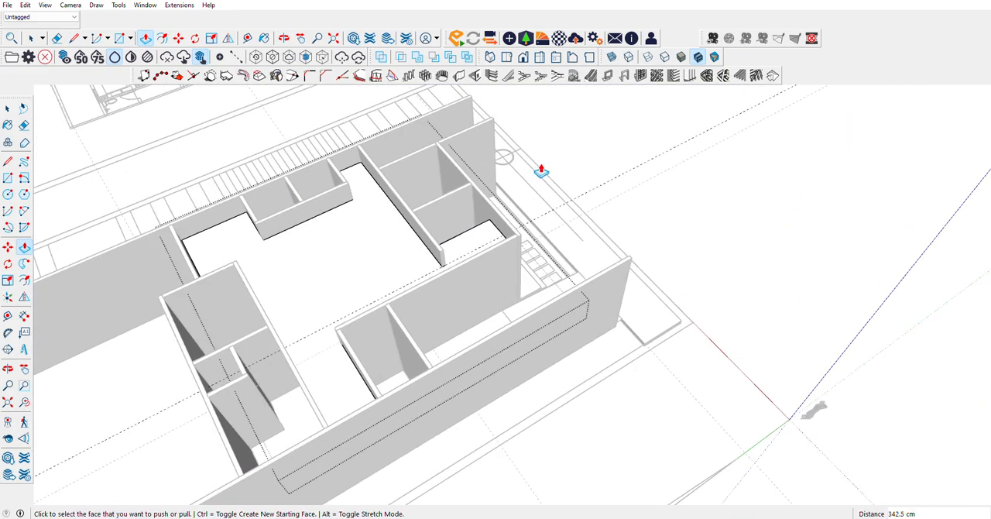
pyautogui.scroll(6, 514, 287)
pyautogui.scroll(-2, 513, 291)
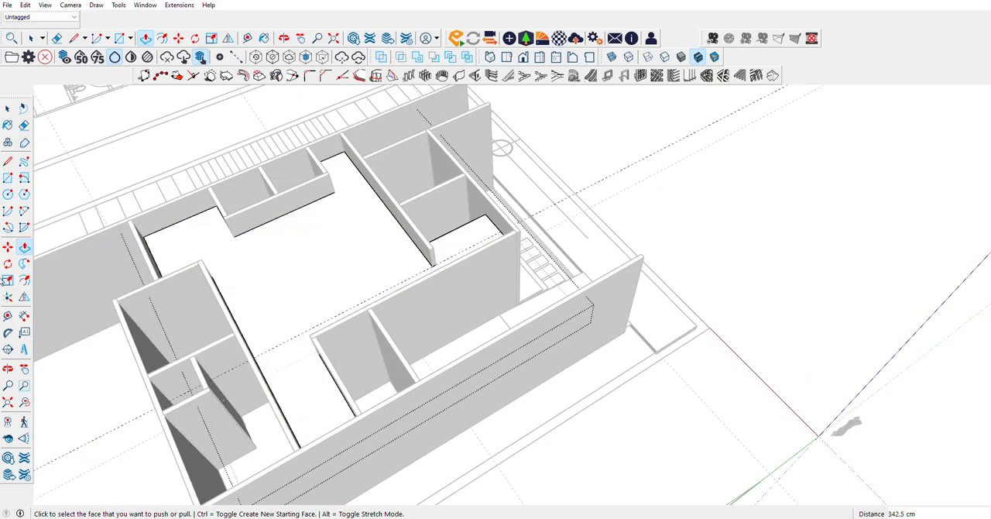
pyautogui.click(8, 370)
pyautogui.moveTo(542, 310); pyautogui.dragTo(581, 371)
pyautogui.moveTo(540, 316)
pyautogui.mouseDown()
pyautogui.moveTo(746, 290)
pyautogui.moveTo(684, 259)
pyautogui.moveTo(705, 237)
pyautogui.moveTo(656, 235)
pyautogui.mouseUp()
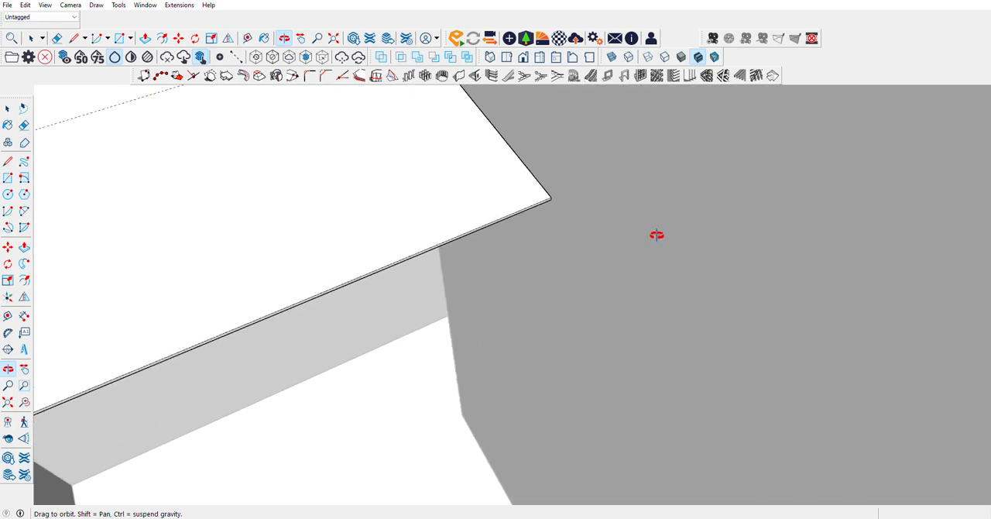
pyautogui.click(24, 246)
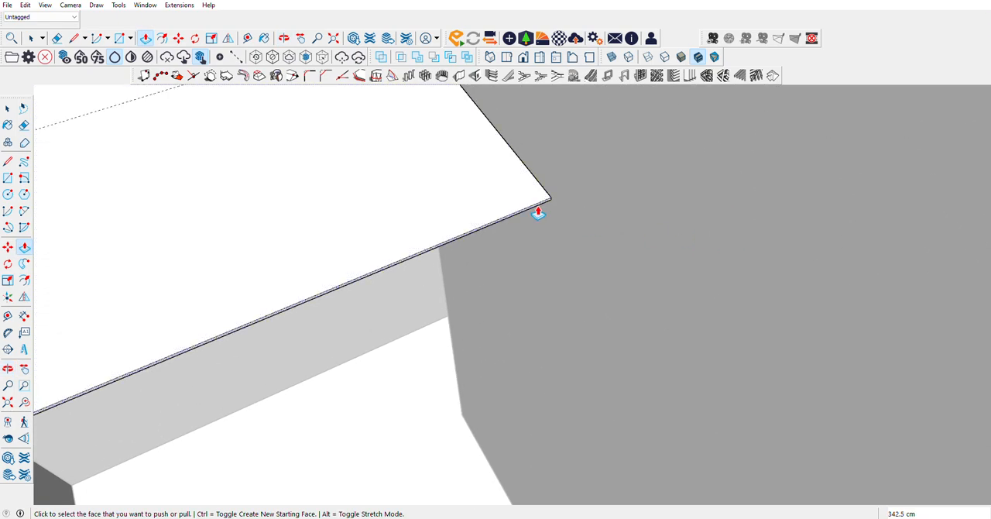
pyautogui.click(535, 212)
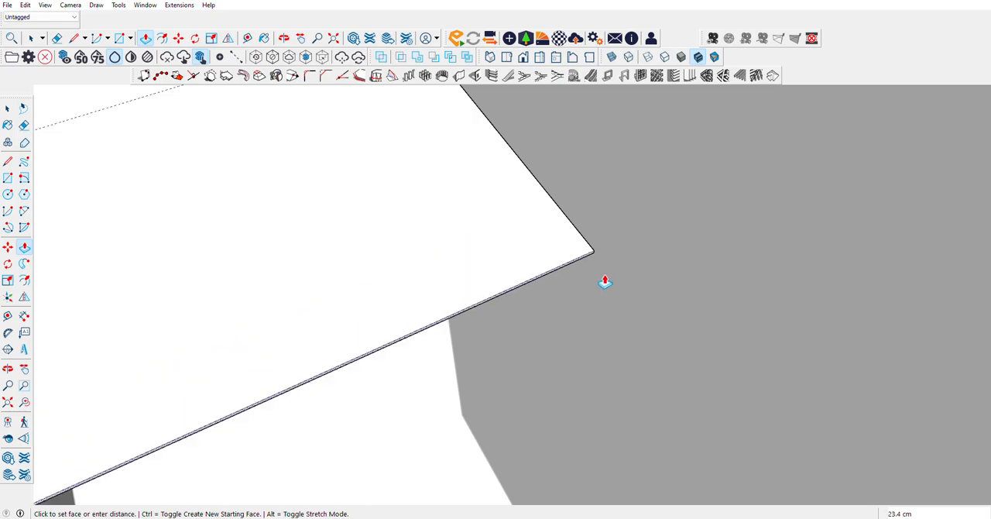
pyautogui.scroll(-5, 606, 279)
pyautogui.click(735, 311)
# Step: Leave the slab group and place a guide 350 cm above the floor edge on the rear room's end wall
pyautogui.scroll(-6, 394, 224)
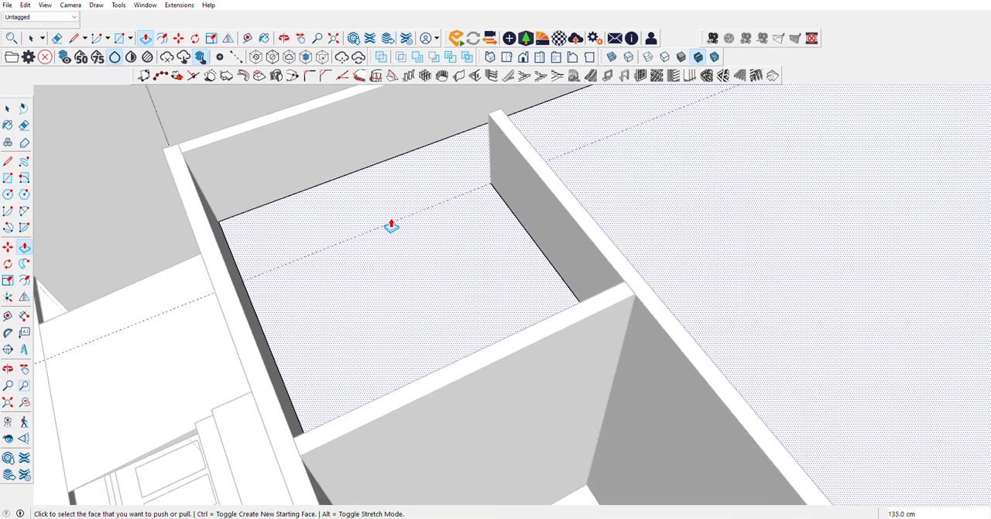
pyautogui.scroll(3, 475, 314)
pyautogui.scroll(-3, 402, 310)
pyautogui.scroll(-3, 403, 310)
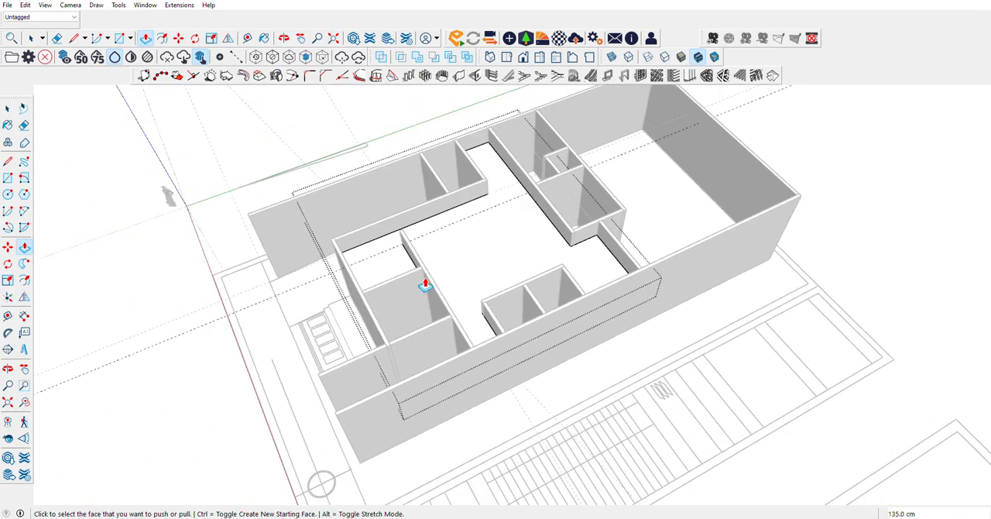
pyautogui.moveTo(59, 373); pyautogui.dragTo(803, 240, button='middle')
pyautogui.scroll(3, 361, 310)
pyautogui.scroll(5, 503, 290)
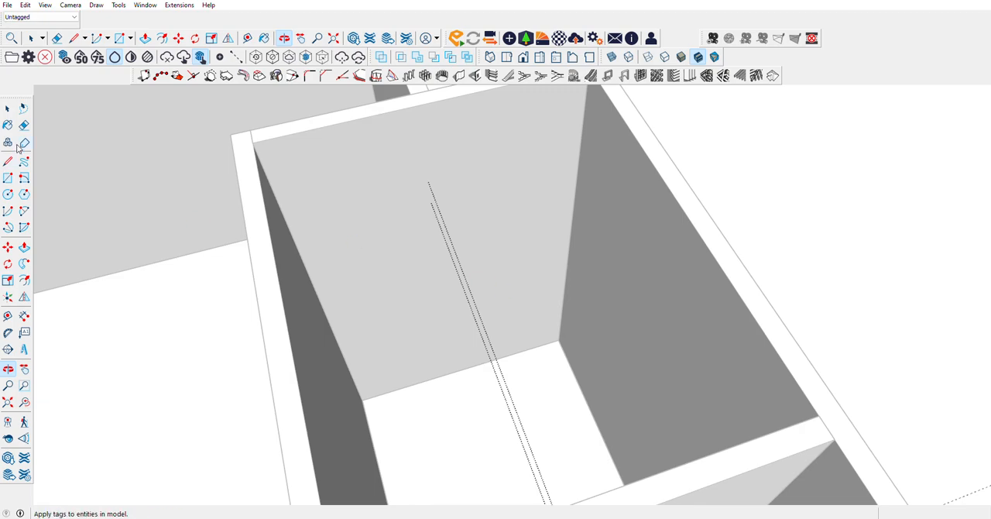
pyautogui.press('space')
pyautogui.scroll(-4, 429, 308)
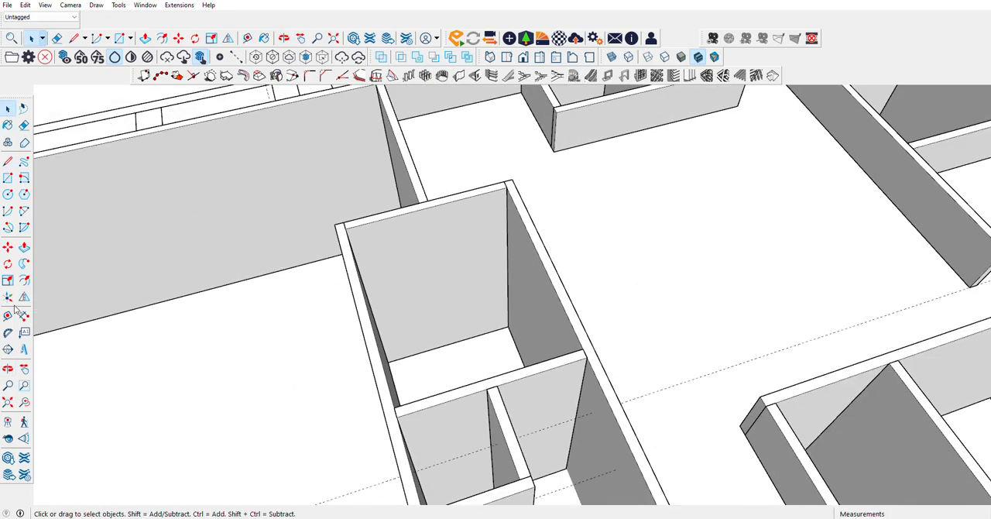
pyautogui.click(8, 314)
pyautogui.click(425, 351)
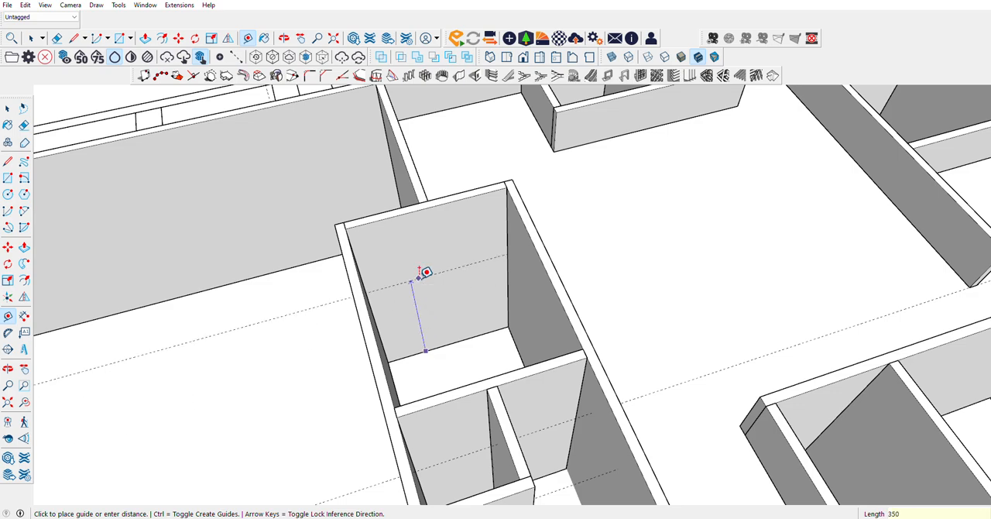
pyautogui.click(418, 271)
# Step: Place a second guide 350 cm above the floor edge on the opposite wall of the same room
pyautogui.click(8, 369)
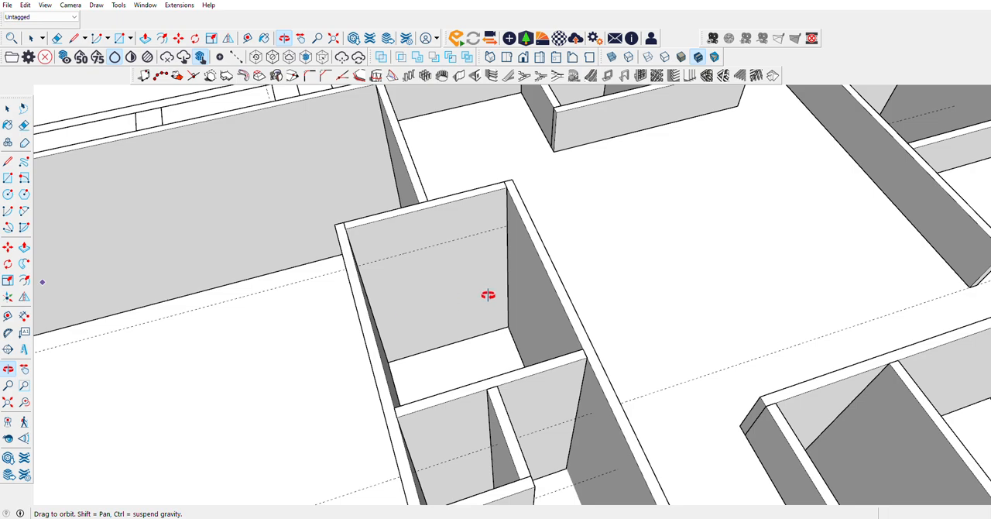
pyautogui.moveTo(487, 293); pyautogui.dragTo(357, 195)
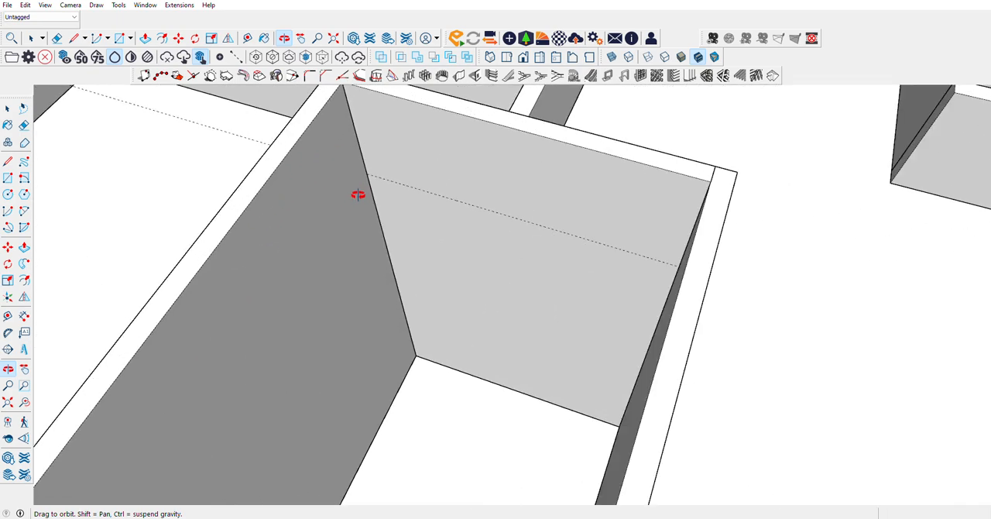
pyautogui.click(8, 177)
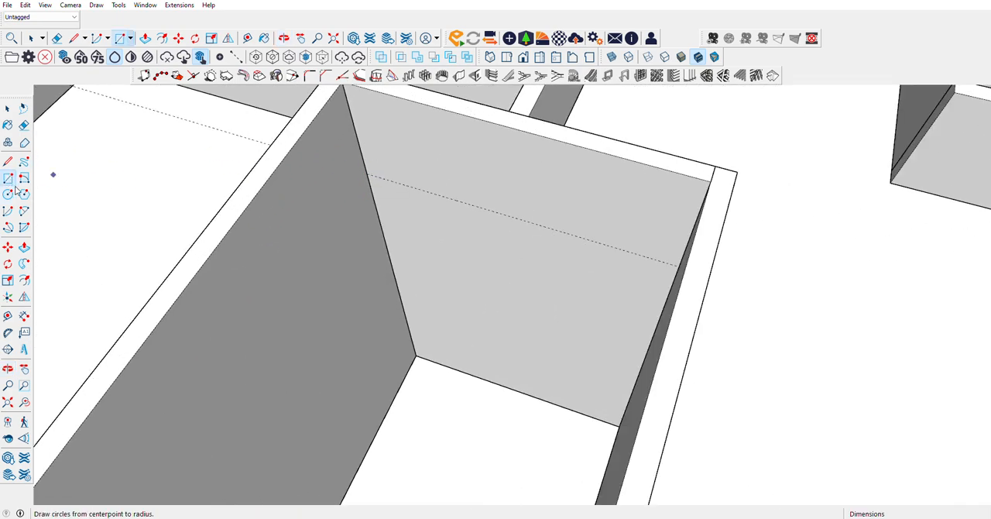
pyautogui.click(8, 163)
pyautogui.scroll(-3, 402, 193)
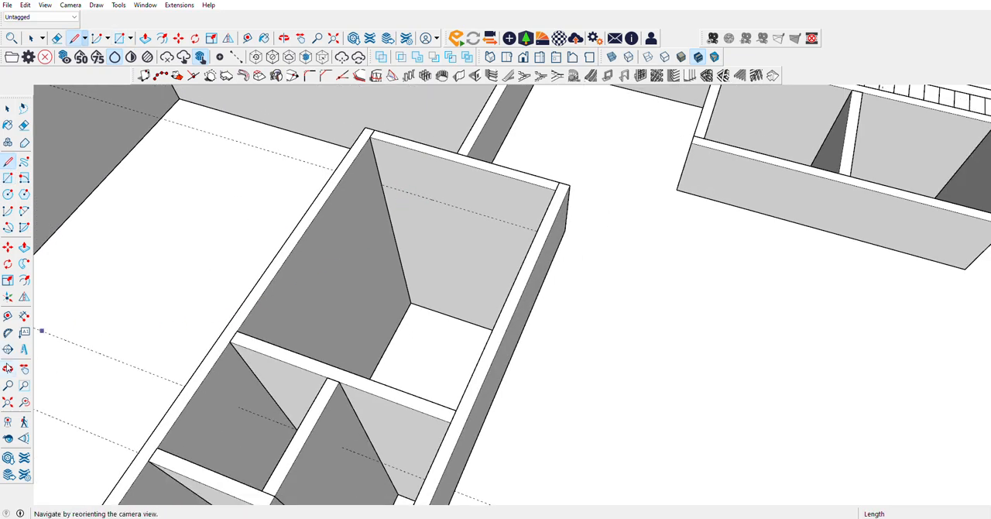
pyautogui.click(8, 368)
pyautogui.moveTo(423, 321); pyautogui.dragTo(130, 269)
pyautogui.scroll(-4, 399, 342)
pyautogui.scroll(7, 457, 162)
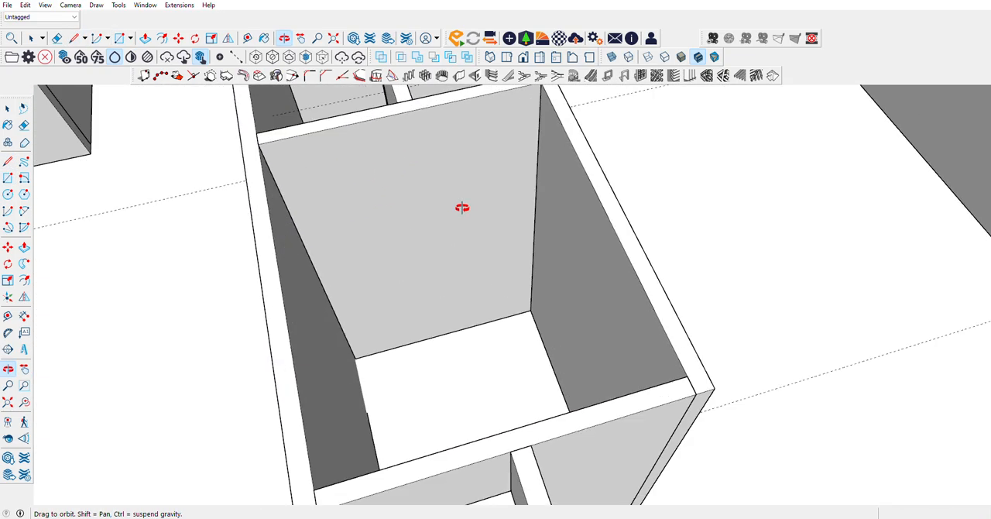
pyautogui.click(7, 315)
pyautogui.click(414, 353)
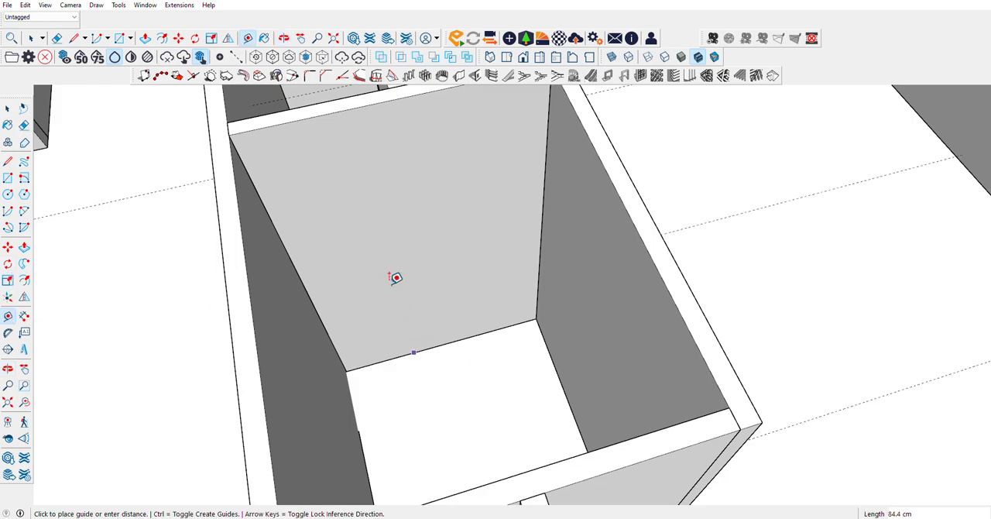
pyautogui.click(335, 247)
# Step: Draw a 335 × 277.5 cm rectangle across the room between the points where the guides meet opposite wall corners
pyautogui.click(8, 178)
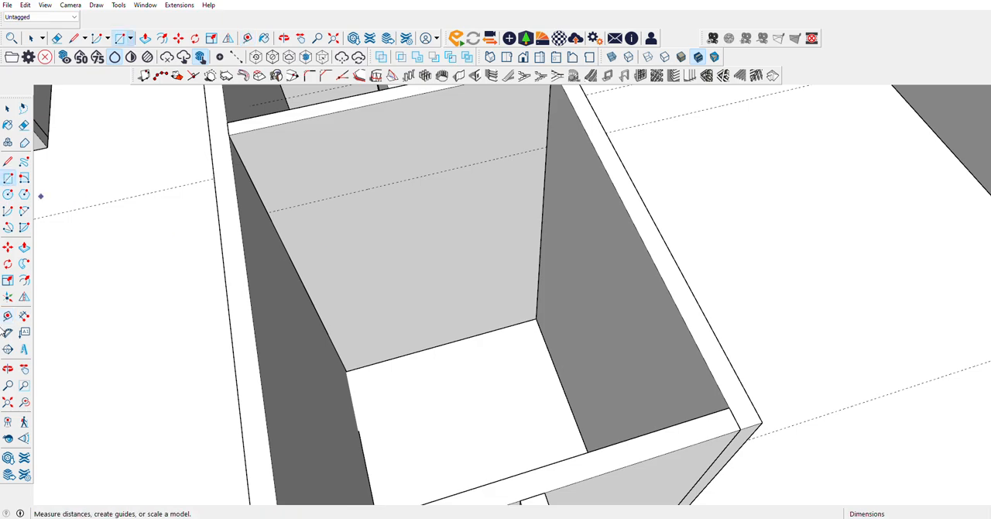
pyautogui.click(7, 368)
pyautogui.moveTo(146, 296); pyautogui.dragTo(699, 400)
pyautogui.scroll(5, 699, 400)
pyautogui.moveTo(735, 358); pyautogui.dragTo(636, 366)
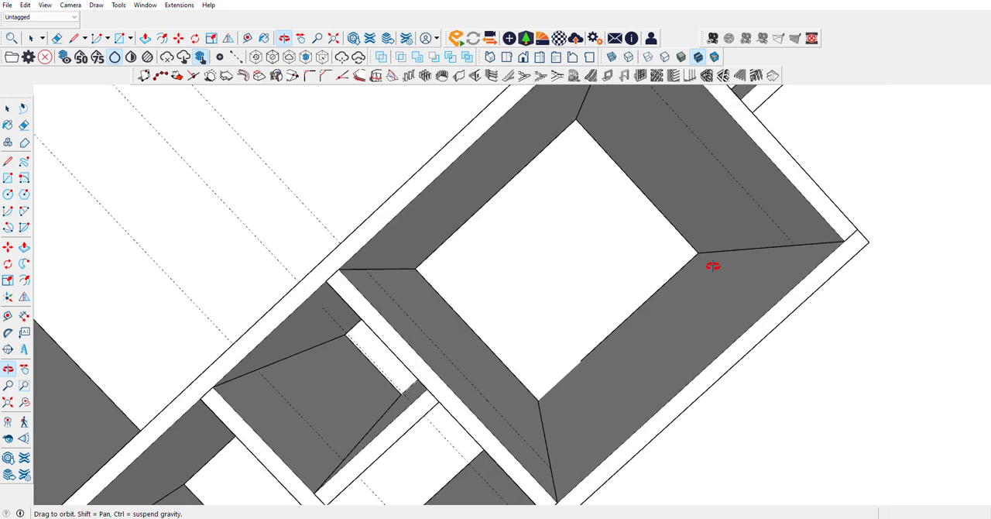
pyautogui.click(9, 179)
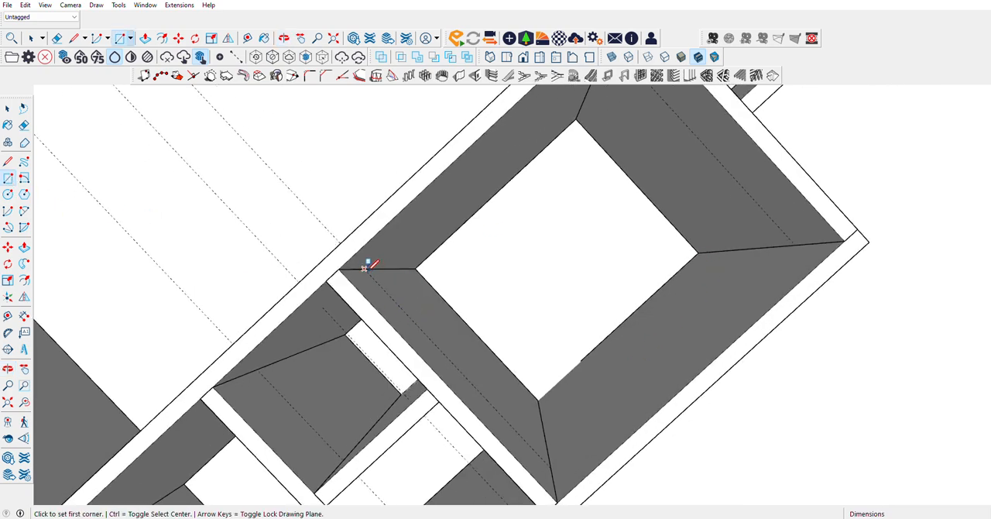
pyautogui.click(364, 268)
pyautogui.click(795, 243)
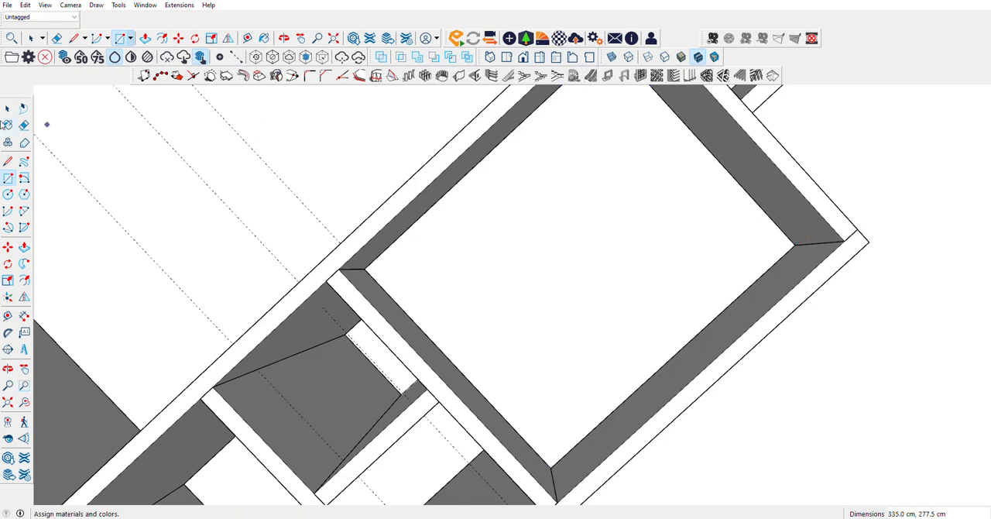
# Step: Make the new rectangle a group, open it for editing and select its face
pyautogui.click(8, 110)
pyautogui.rightClick(593, 255)
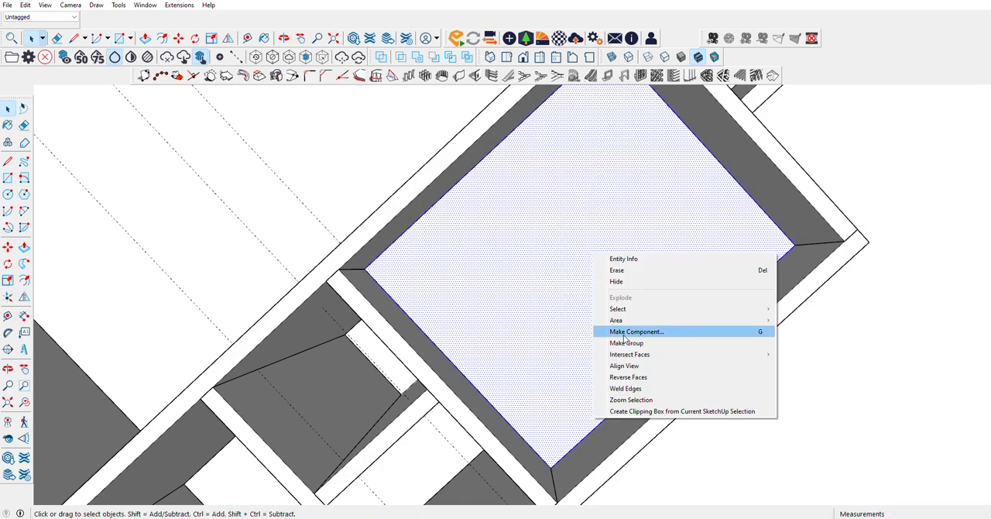
pyautogui.click(625, 337)
pyautogui.doubleClick(608, 268)
pyautogui.click(608, 268)
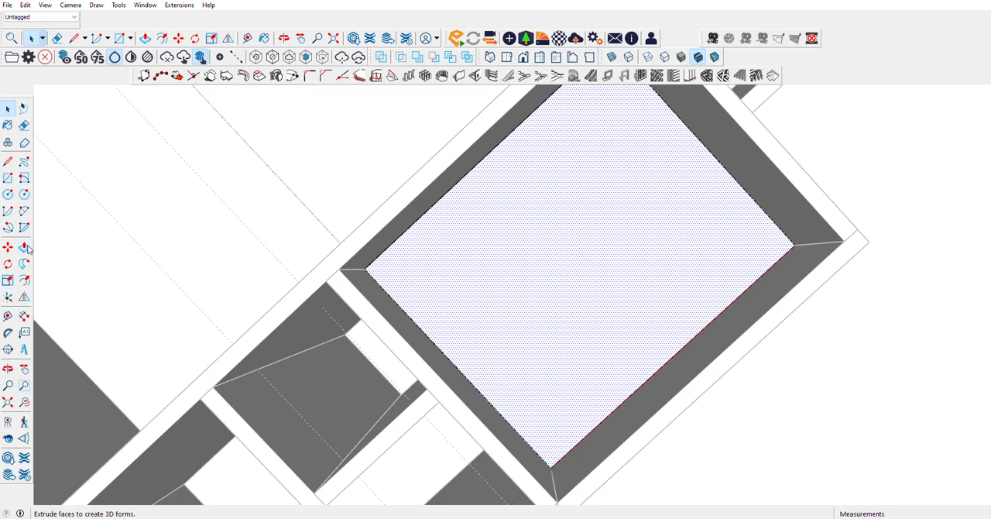
pyautogui.press('p')
pyautogui.click(562, 281)
pyautogui.click(554, 263)
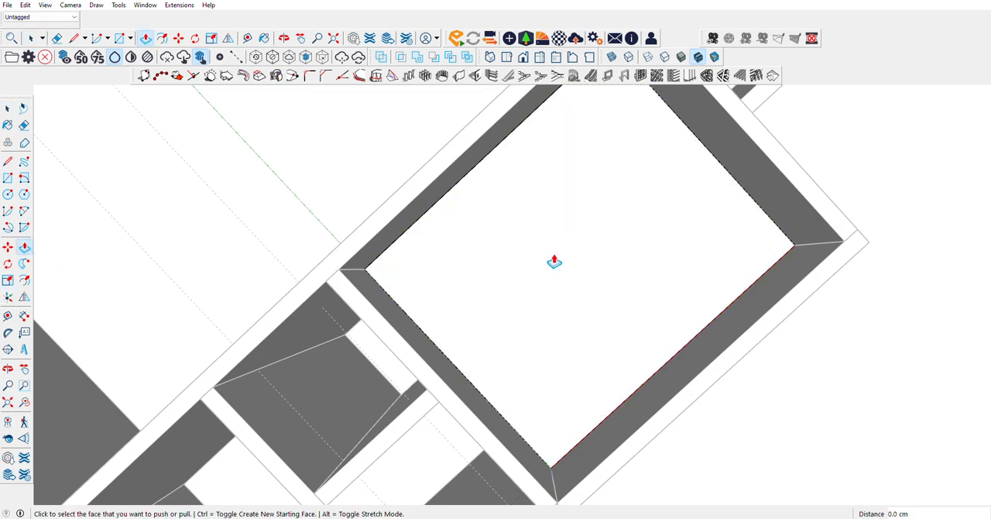
# Step: Push/Pull the rectangle's face inside the group by 1 cm to form a thin slab
pyautogui.moveTo(782, 162); pyautogui.dragTo(966, 113)
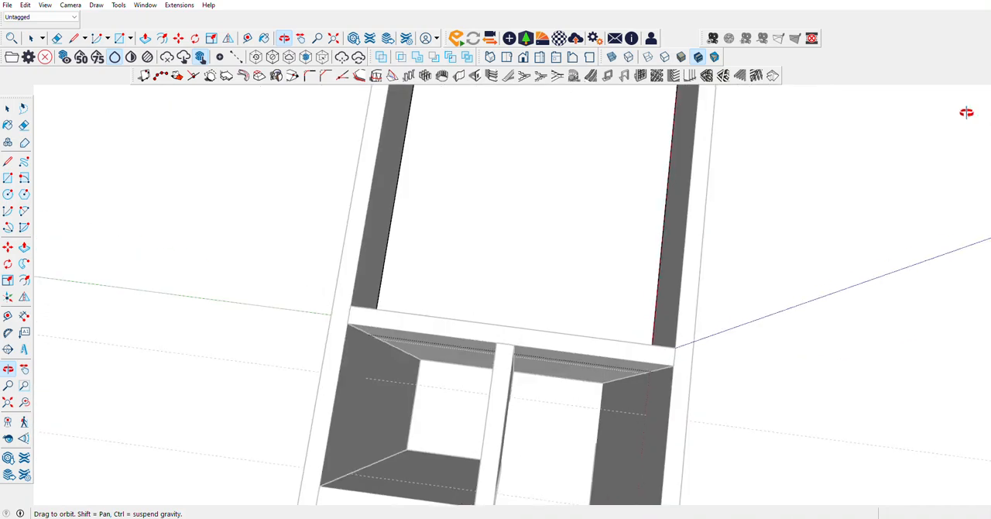
pyautogui.scroll(-4, 489, 294)
pyautogui.moveTo(488, 294); pyautogui.dragTo(240, 117)
pyautogui.scroll(4, 551, 220)
pyautogui.scroll(7, 583, 169)
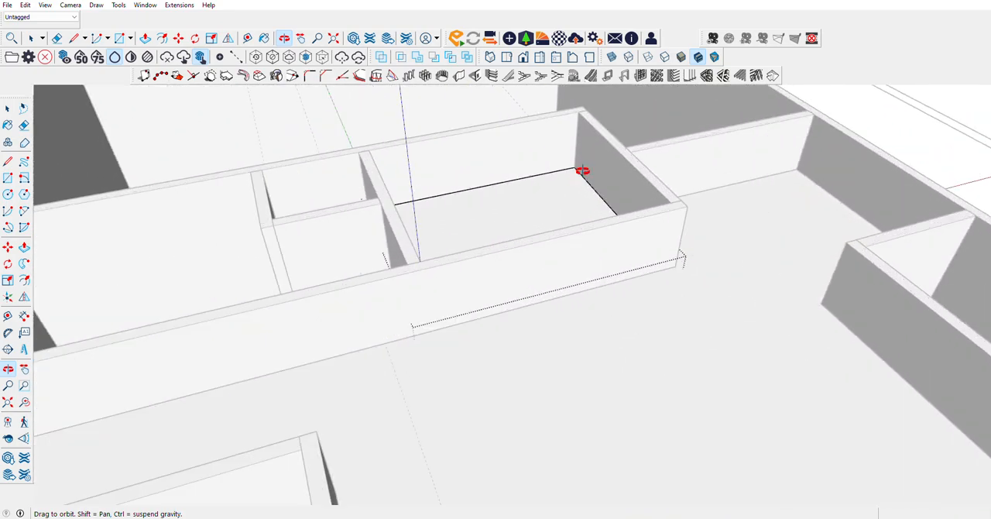
pyautogui.moveTo(597, 204); pyautogui.dragTo(883, 181)
pyautogui.scroll(6, 582, 126)
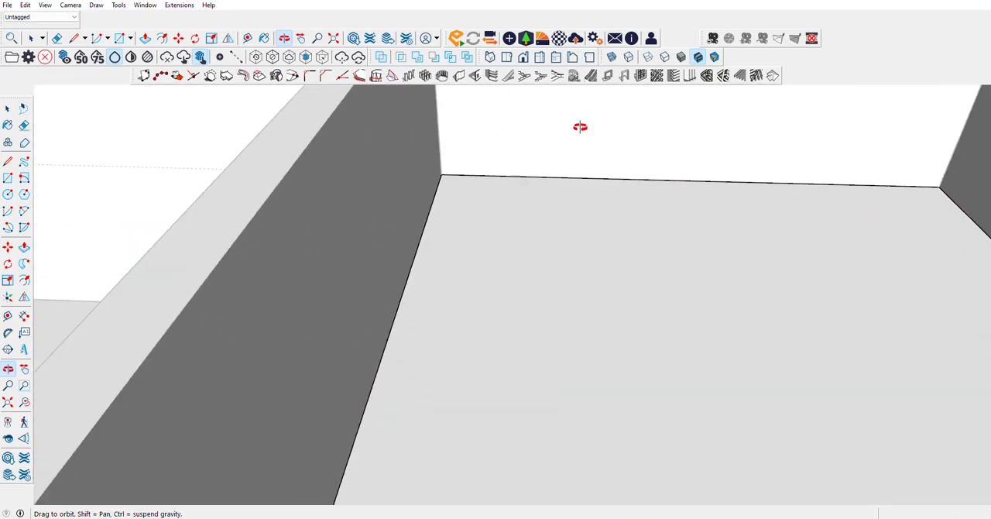
pyautogui.click(24, 247)
pyautogui.click(440, 243)
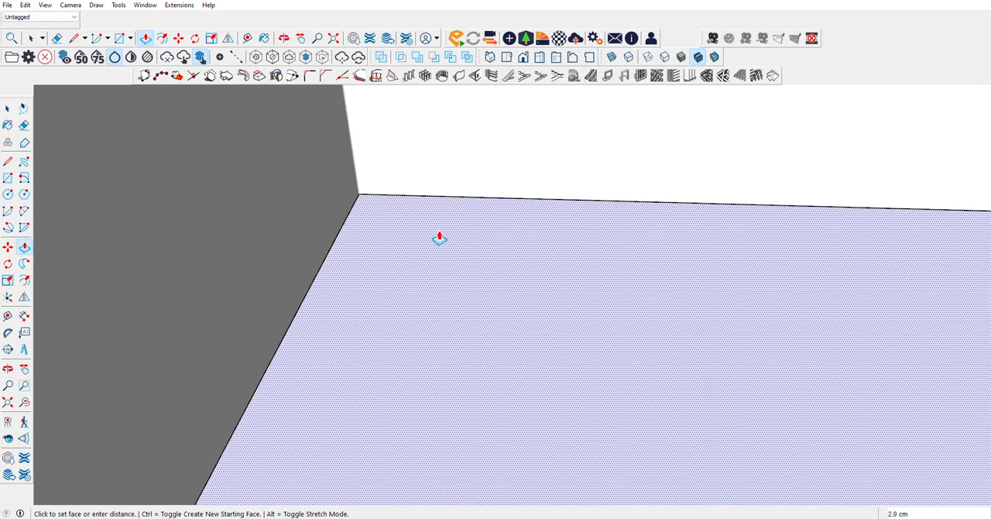
pyautogui.press('Return')
# Step: Examine the walls and corners of the small rooms next to the new raised slab from several angles
pyautogui.scroll(-9, 469, 244)
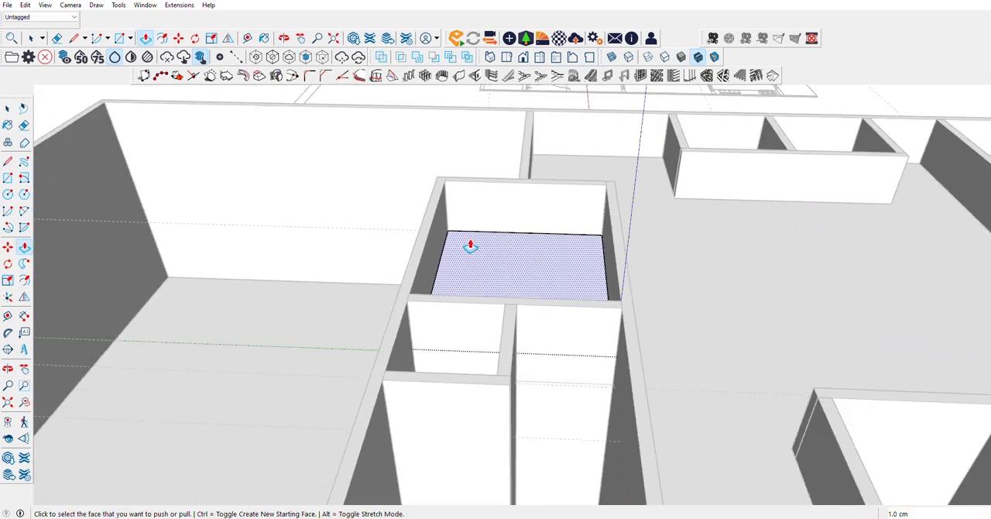
pyautogui.scroll(5, 510, 322)
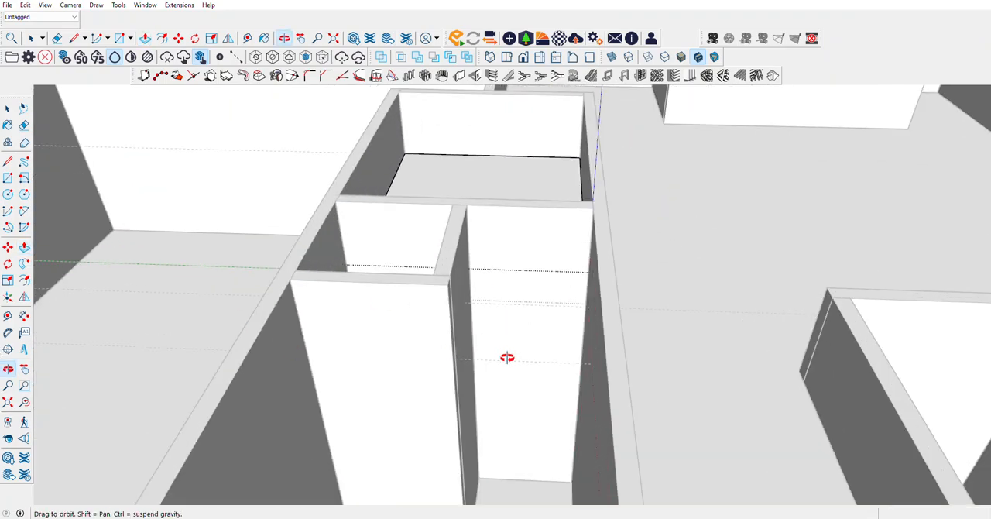
pyautogui.moveTo(507, 356); pyautogui.dragTo(478, 318, button='middle')
pyautogui.scroll(-5, 573, 335)
pyautogui.moveTo(577, 336); pyautogui.dragTo(376, 243, button='middle')
pyautogui.scroll(8, 451, 212)
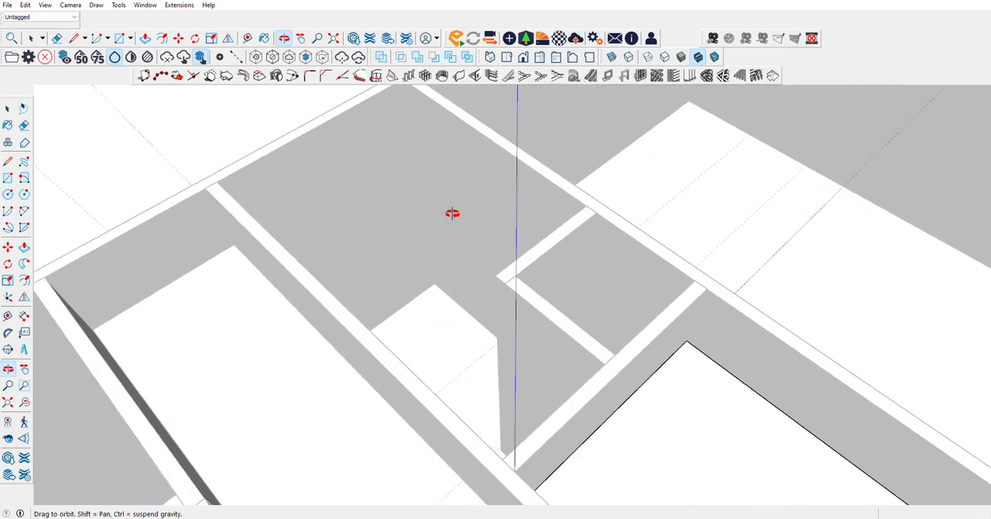
pyautogui.moveTo(456, 212); pyautogui.dragTo(309, 240, button='middle')
pyautogui.scroll(-4, 513, 343)
pyautogui.moveTo(402, 305); pyautogui.dragTo(142, 323, button='middle')
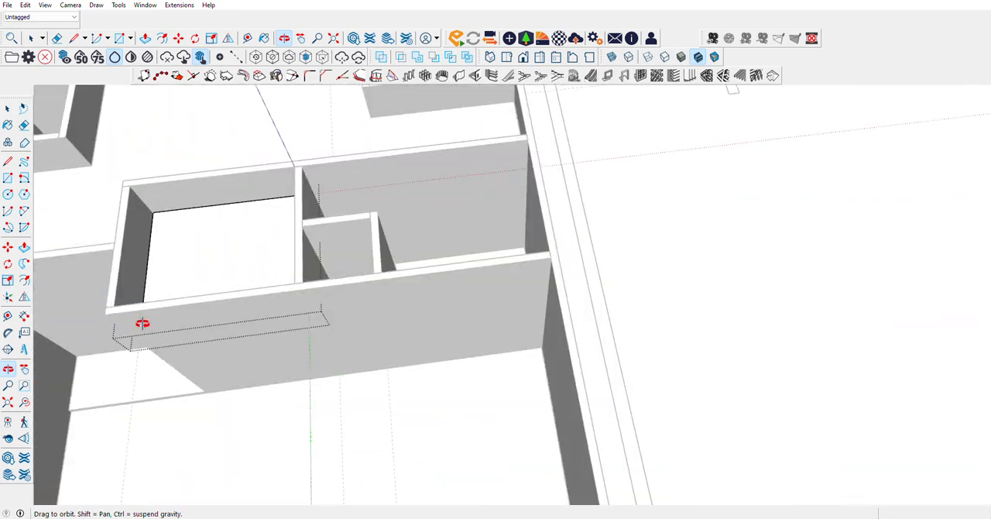
pyautogui.moveTo(429, 214); pyautogui.dragTo(332, 210, button='middle')
pyautogui.scroll(4, 366, 162)
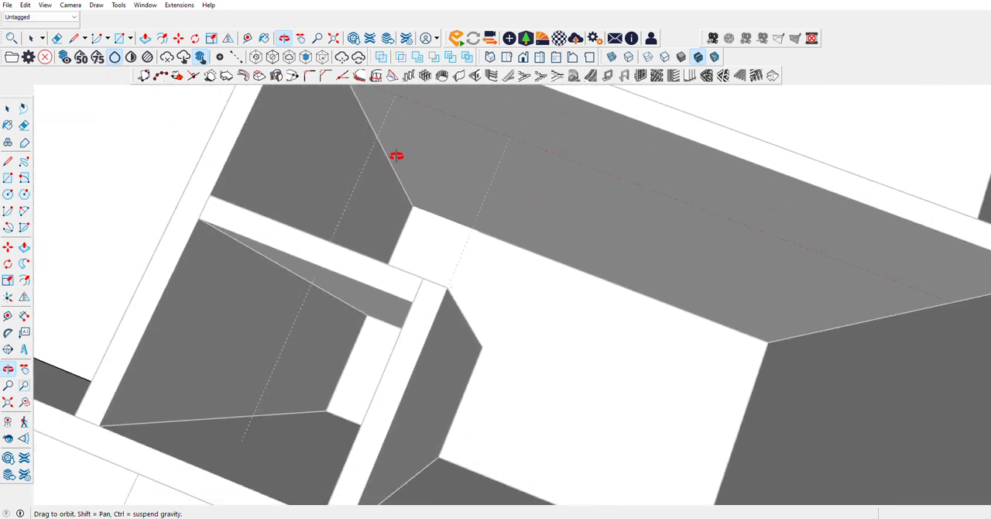
pyautogui.scroll(-4, 395, 156)
pyautogui.moveTo(404, 177); pyautogui.dragTo(442, 128, button='middle')
pyautogui.scroll(4, 442, 129)
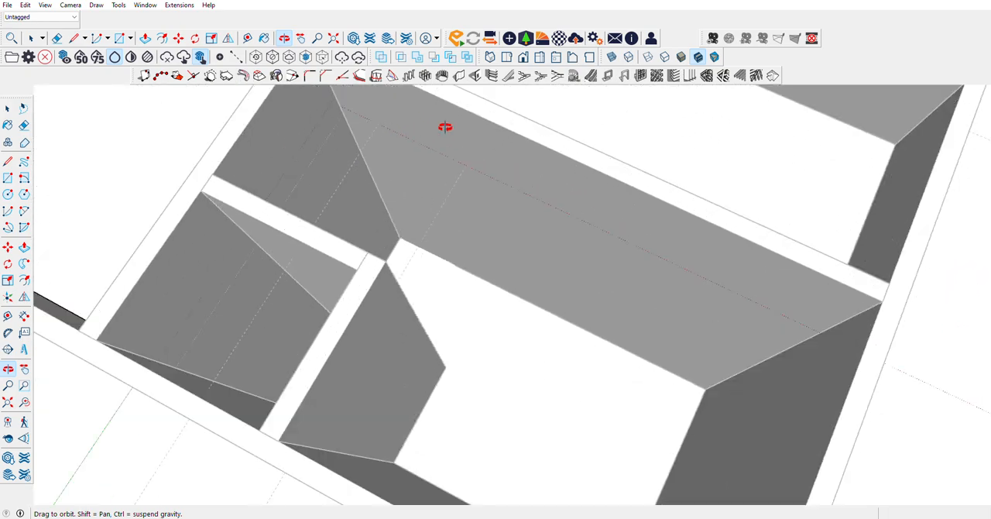
pyautogui.click(9, 180)
pyautogui.click(8, 109)
pyautogui.click(42, 116)
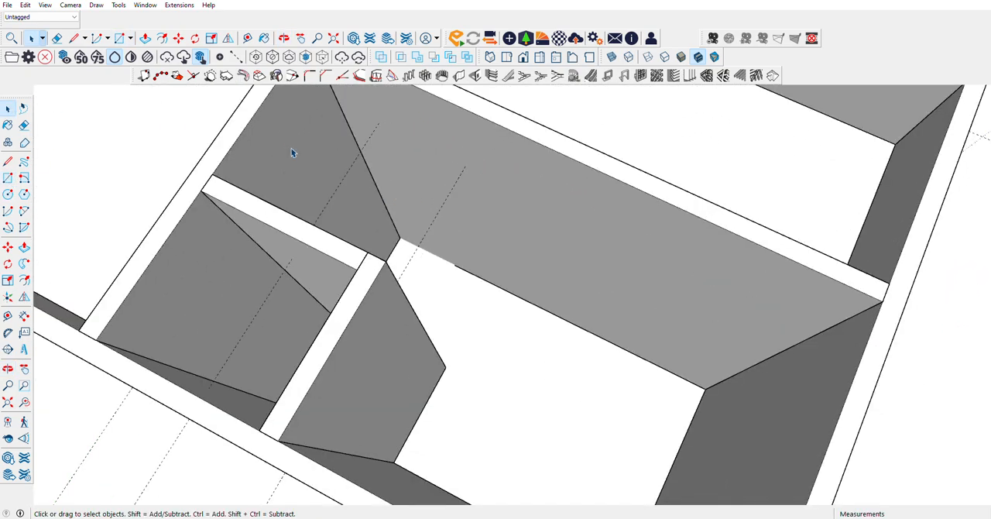
pyautogui.click(9, 180)
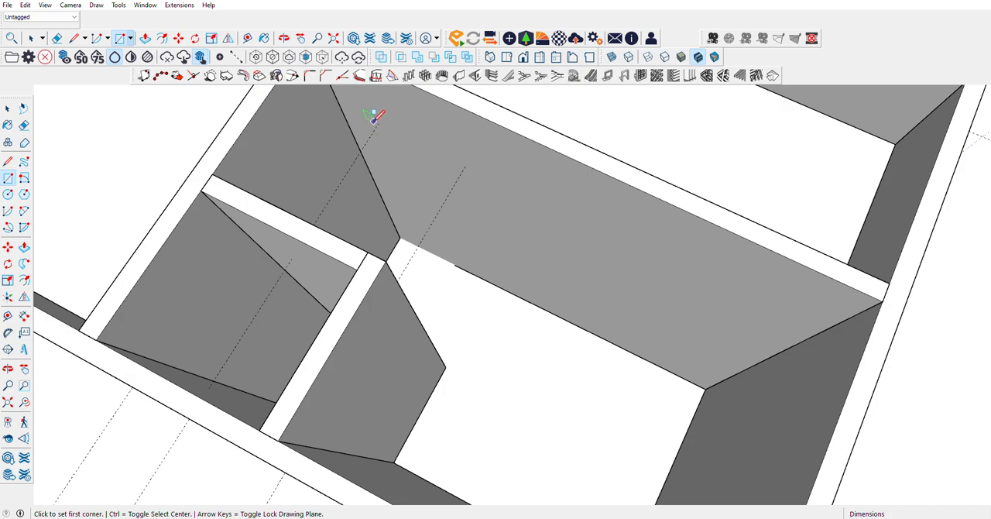
pyautogui.click(377, 122)
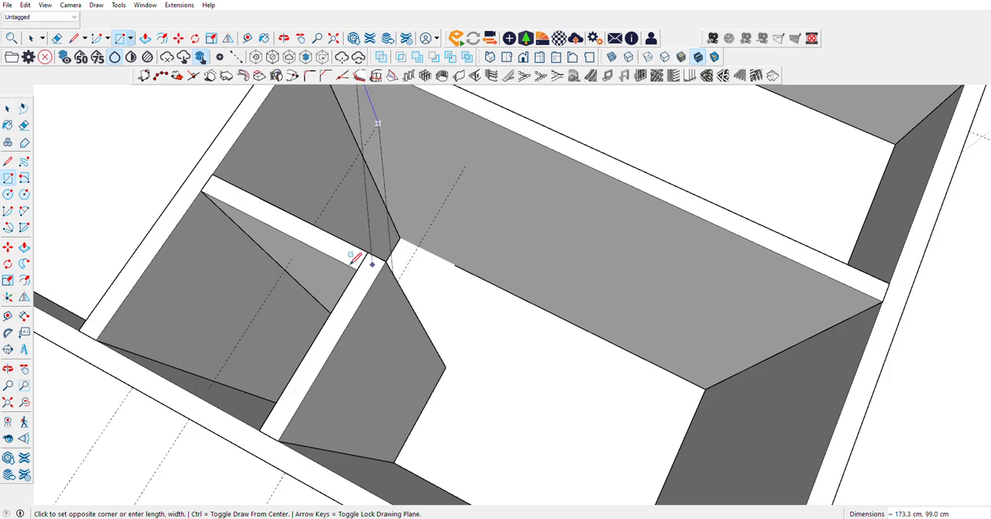
pyautogui.press('Escape')
pyautogui.click(8, 368)
pyautogui.moveTo(181, 343); pyautogui.dragTo(538, 305)
pyautogui.scroll(2, 595, 256)
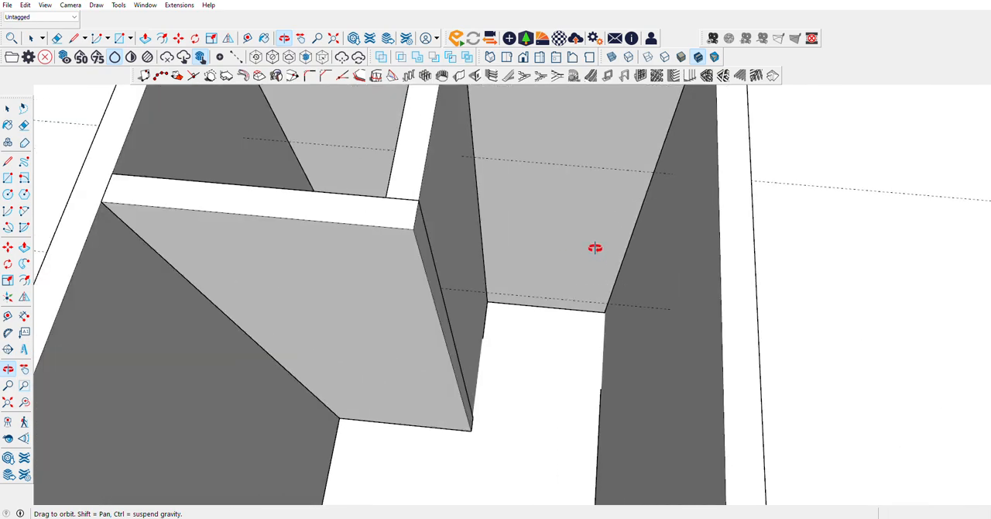
pyautogui.click(7, 177)
pyautogui.click(671, 174)
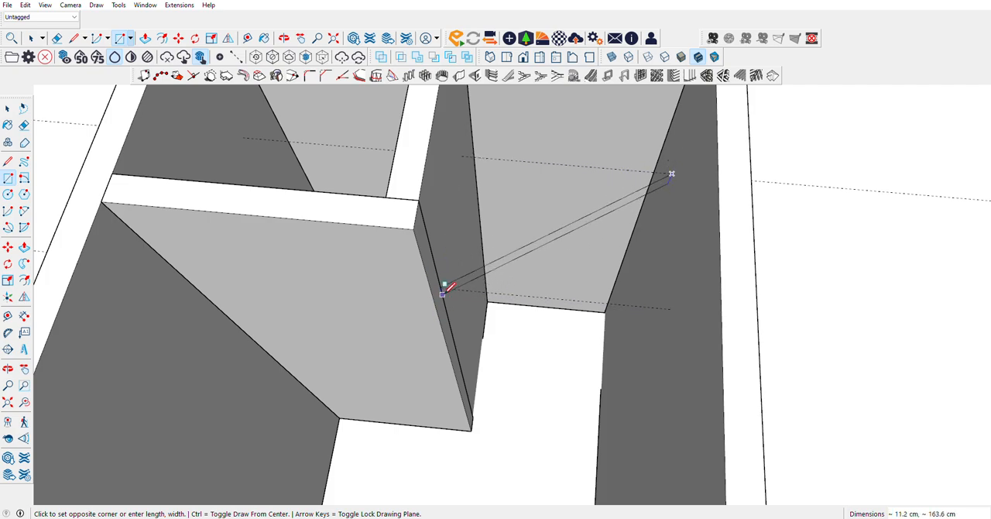
pyautogui.press('Escape')
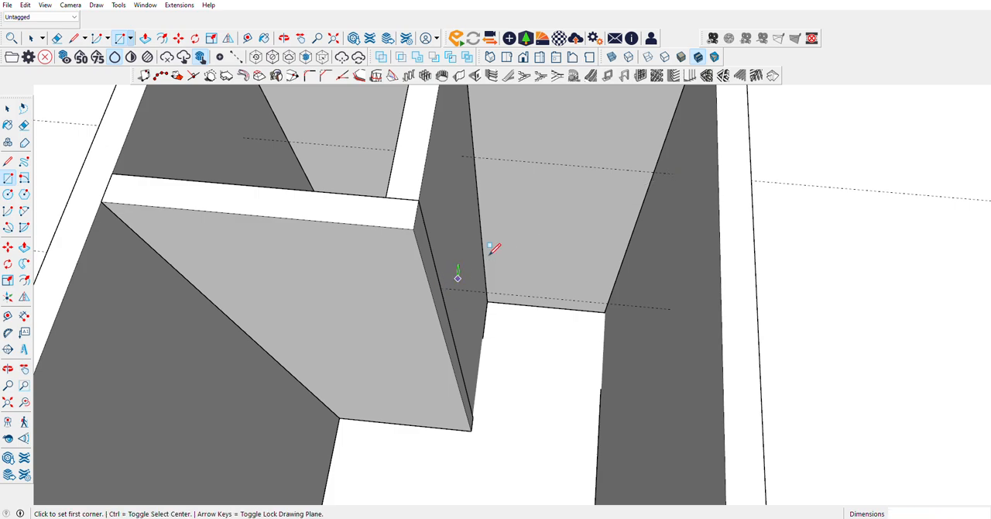
pyautogui.click(462, 154)
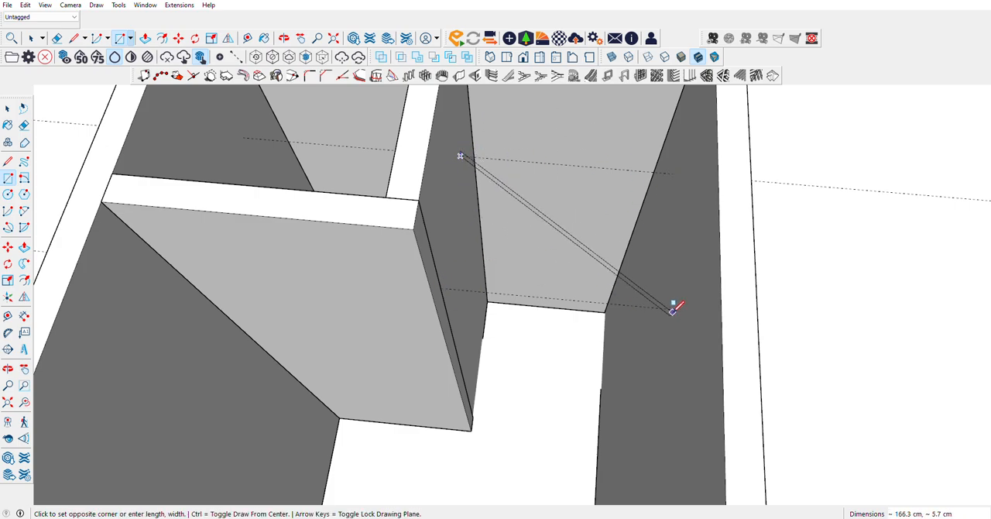
pyautogui.press('Escape')
# Step: Delete all guides and place a new guide 350 cm above the bottom edge of the narrow room's end wall
pyautogui.press('t')
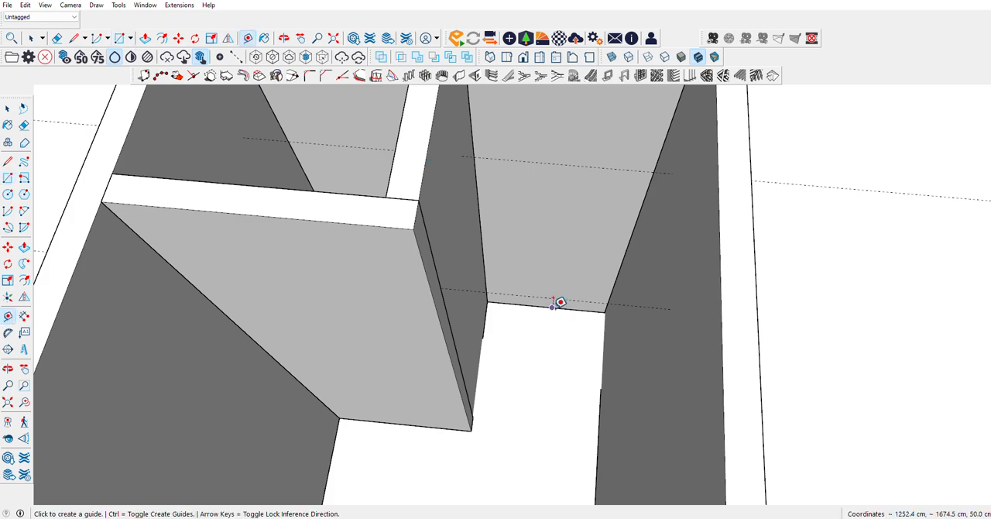
pyautogui.click(552, 307)
pyautogui.press('Escape')
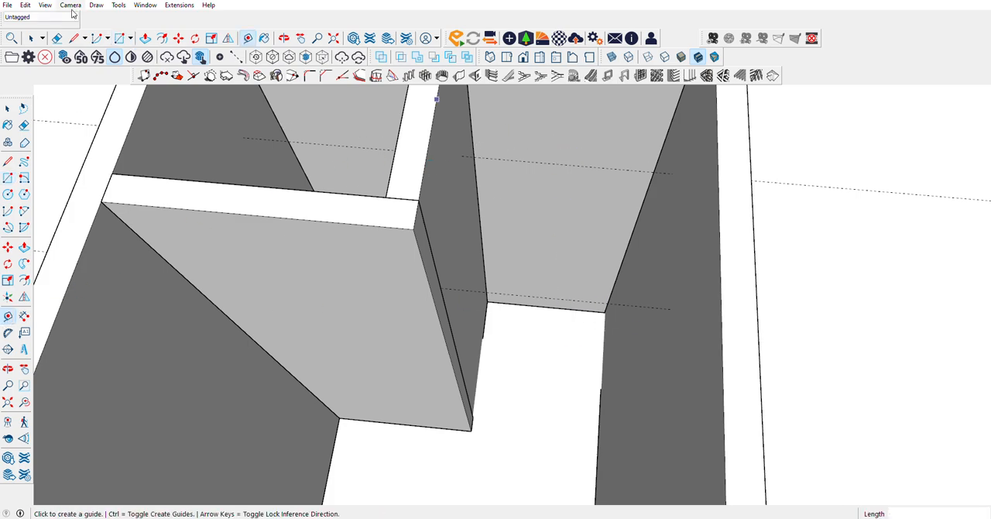
pyautogui.click(24, 6)
pyautogui.click(52, 102)
pyautogui.click(514, 302)
pyautogui.write('35')
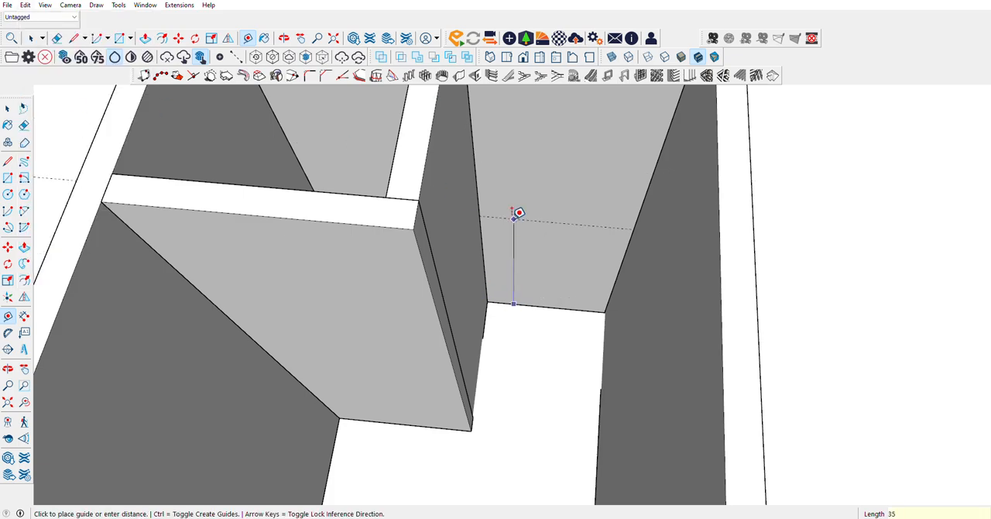
pyautogui.write('0')
pyautogui.press('Return')
# Step: Place a second guide 350 cm above the floor edge of the long side wall, meeting the end wall's guide
pyautogui.scroll(-3, 518, 212)
pyautogui.scroll(5, 519, 268)
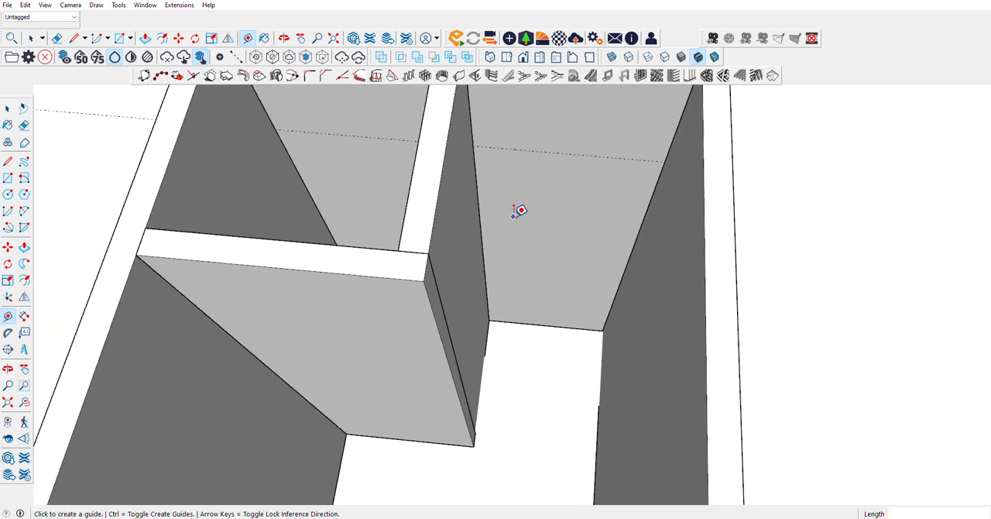
pyautogui.scroll(-2, 469, 236)
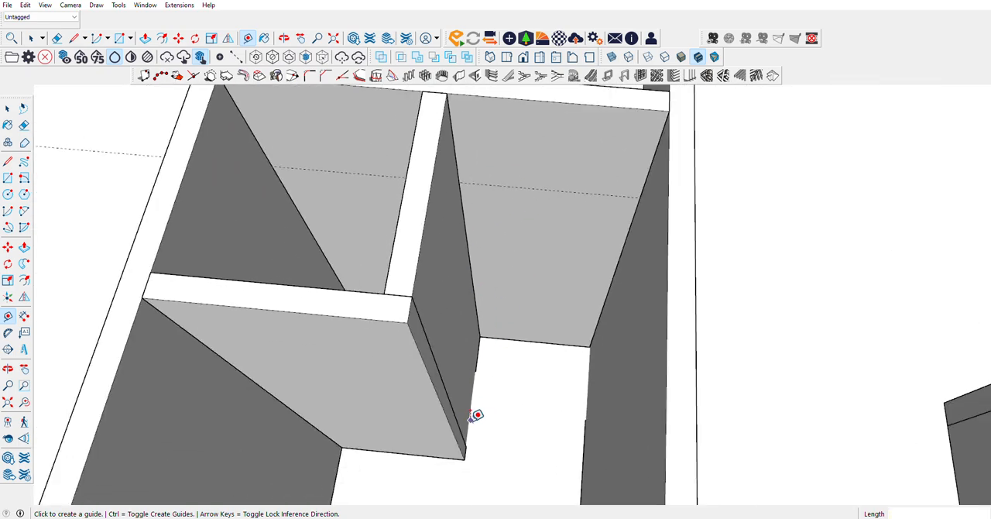
pyautogui.scroll(3, 470, 450)
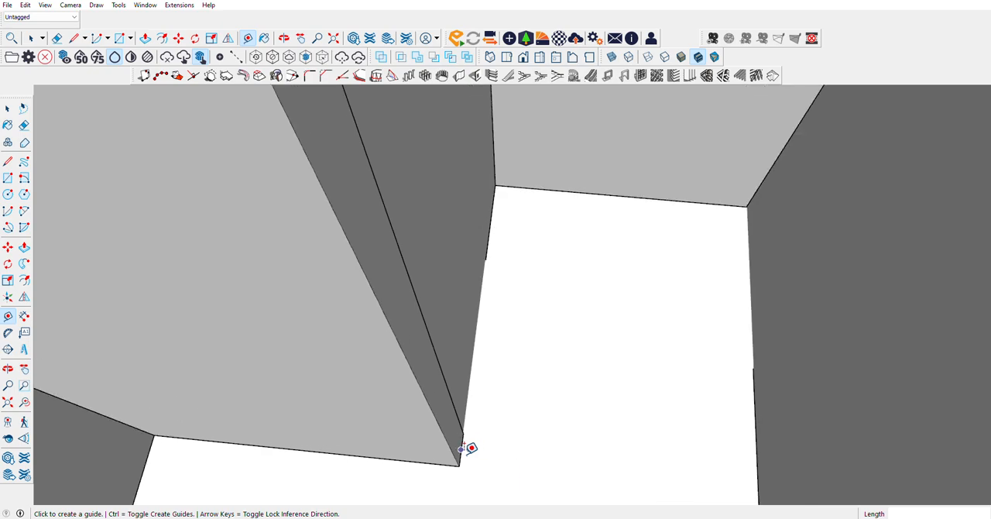
pyautogui.scroll(-3, 759, 247)
pyautogui.click(760, 391)
pyautogui.scroll(-5, 761, 392)
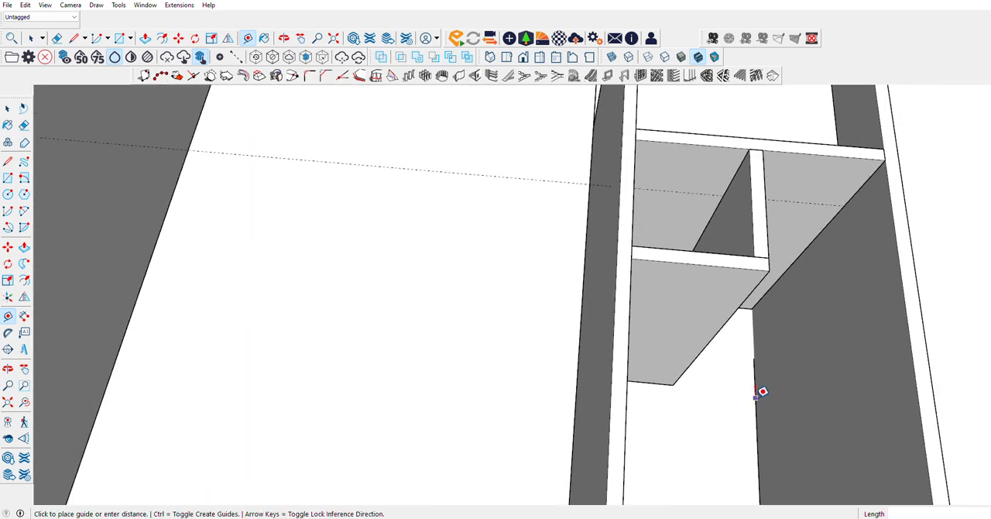
pyautogui.write('350')
pyautogui.press('Return')
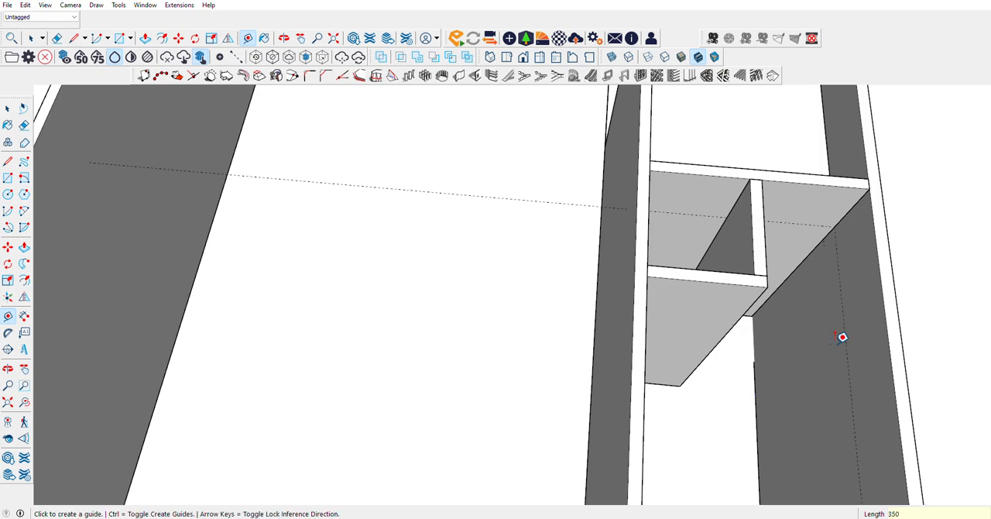
# Step: Draw a 477.5 × 135 cm horizontal rectangle between the room's walls at the height of the guides
pyautogui.scroll(5, 893, 306)
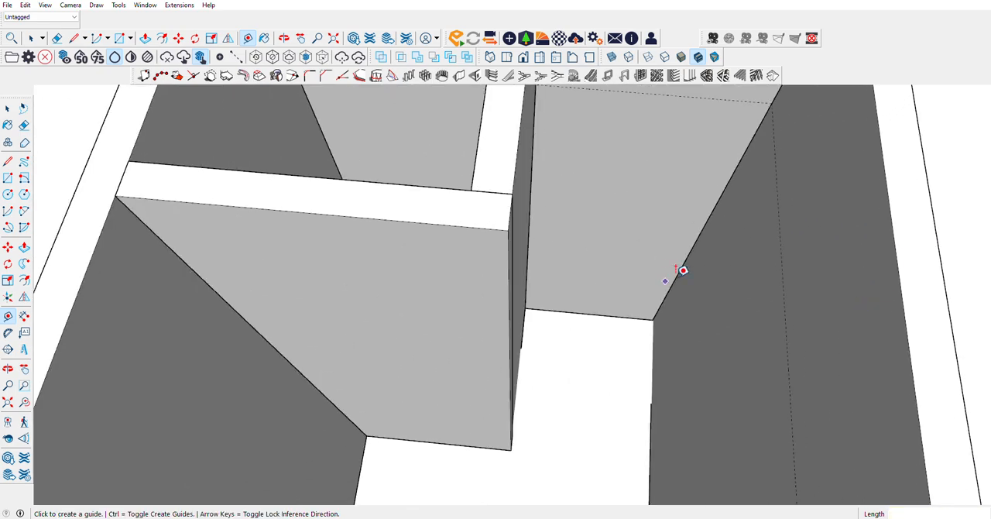
pyautogui.press('r')
pyautogui.scroll(-3, 505, 232)
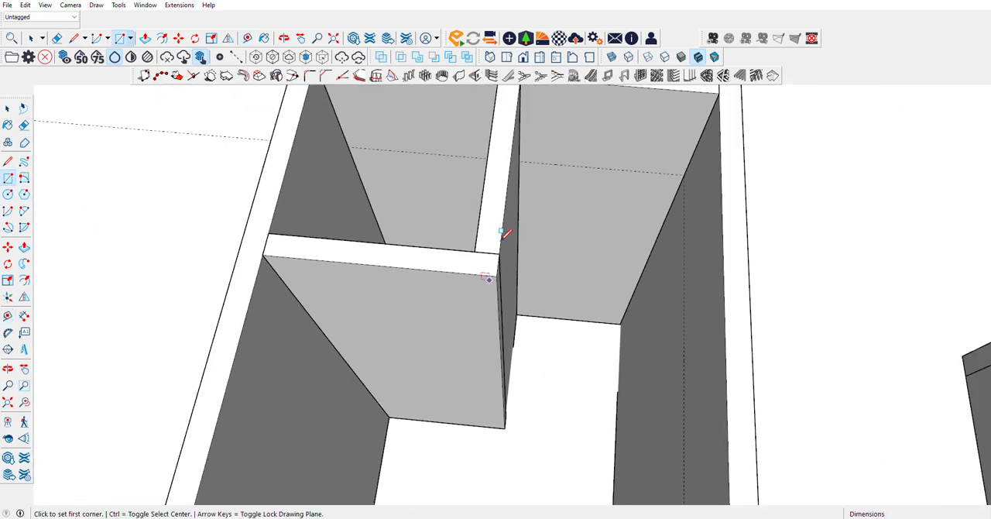
pyautogui.click(519, 155)
pyautogui.scroll(-5, 601, 132)
pyautogui.scroll(3, 287, 343)
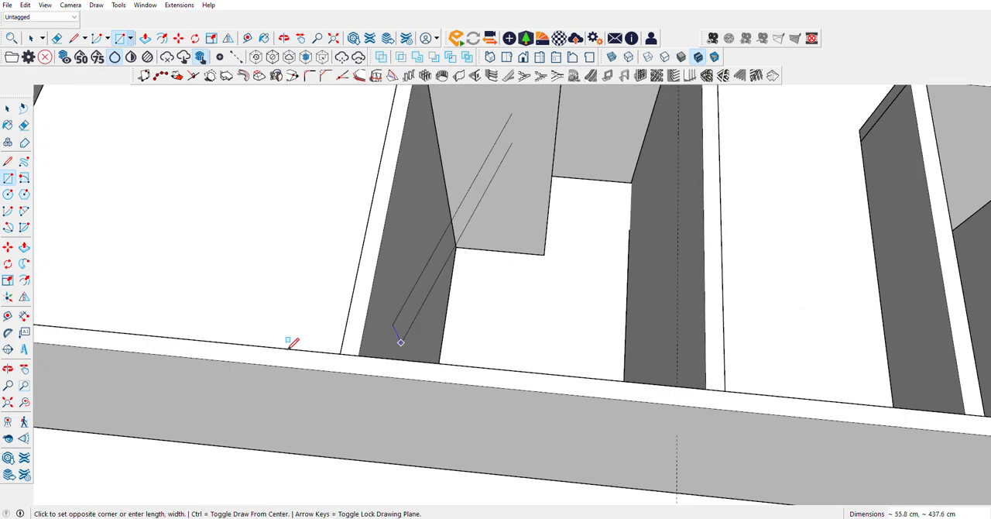
pyautogui.click(8, 369)
pyautogui.moveTo(496, 271); pyautogui.dragTo(683, 235)
pyautogui.click(8, 177)
pyautogui.scroll(5, 697, 166)
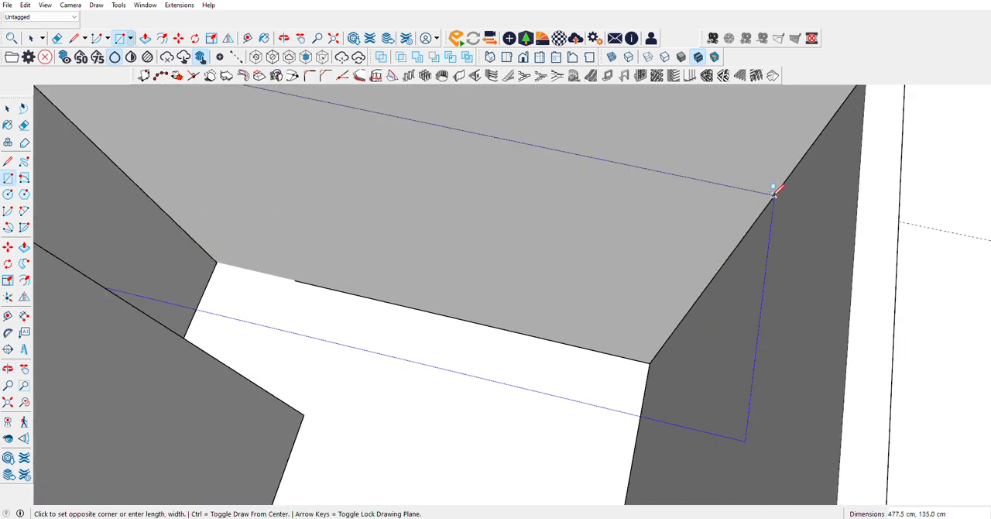
pyautogui.click(774, 194)
# Step: Make the 477.5 × 135 cm rectangle a group and open it for editing with its face selected
pyautogui.scroll(-6, 632, 221)
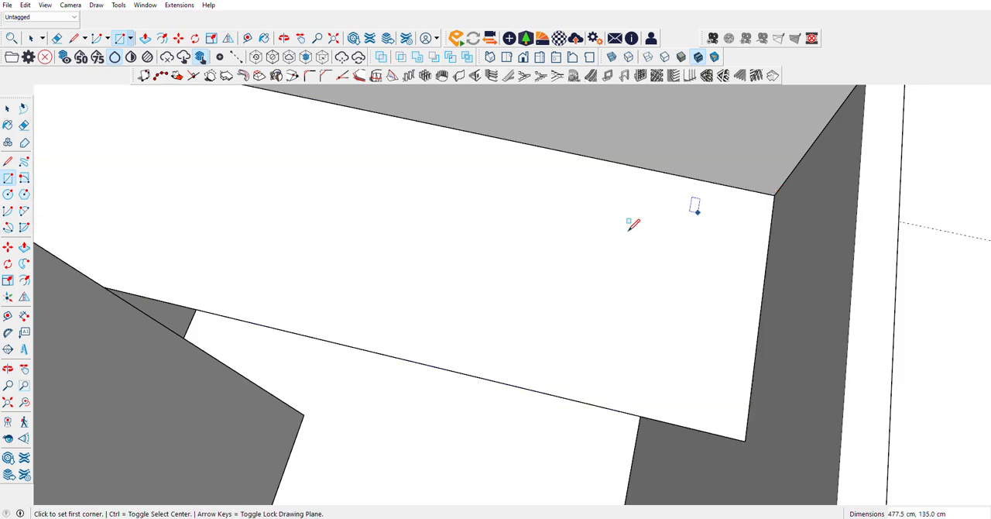
pyautogui.click(7, 109)
pyautogui.rightClick(439, 221)
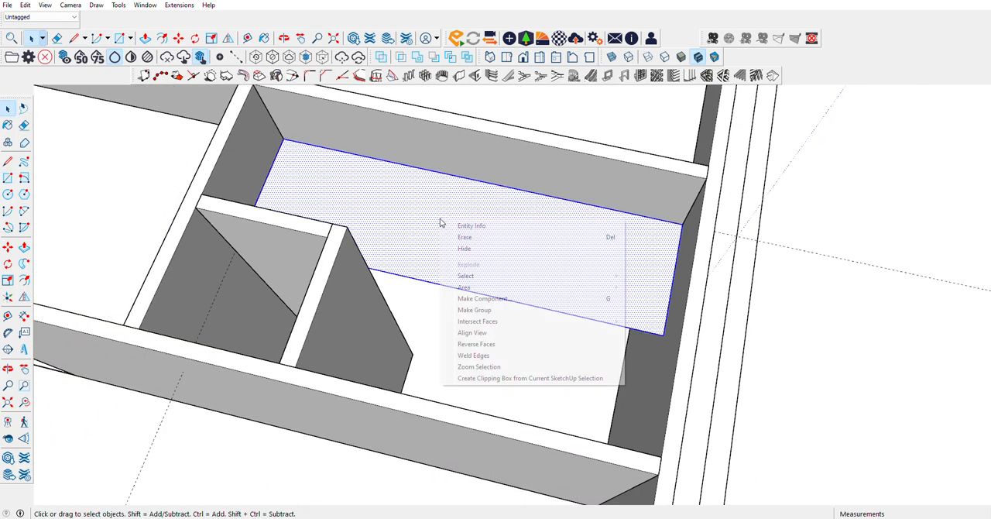
pyautogui.click(477, 310)
pyautogui.click(357, 227)
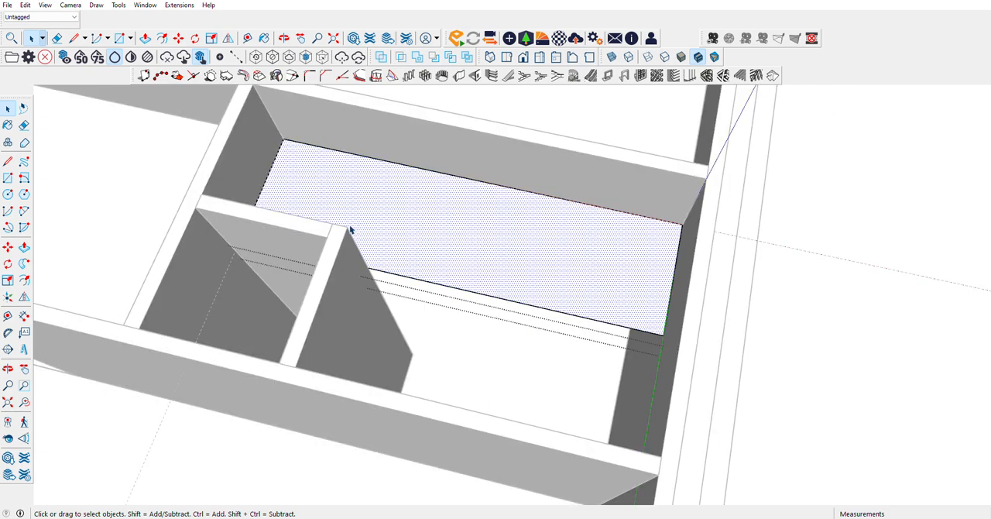
# Step: Push/Pull the grouped rectangle's face by 1 cm to form a thin slab
pyautogui.click(24, 246)
pyautogui.scroll(3, 293, 145)
pyautogui.scroll(2, 293, 145)
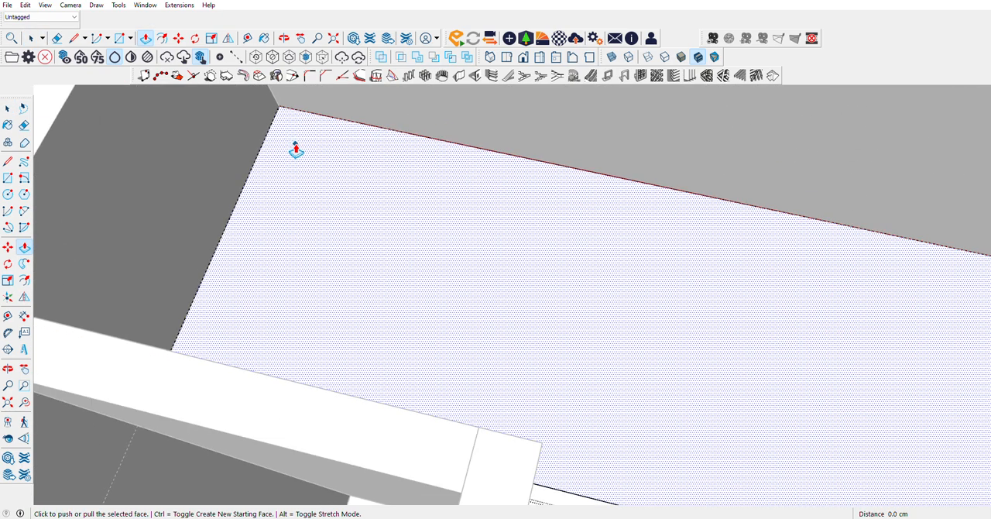
pyautogui.click(295, 146)
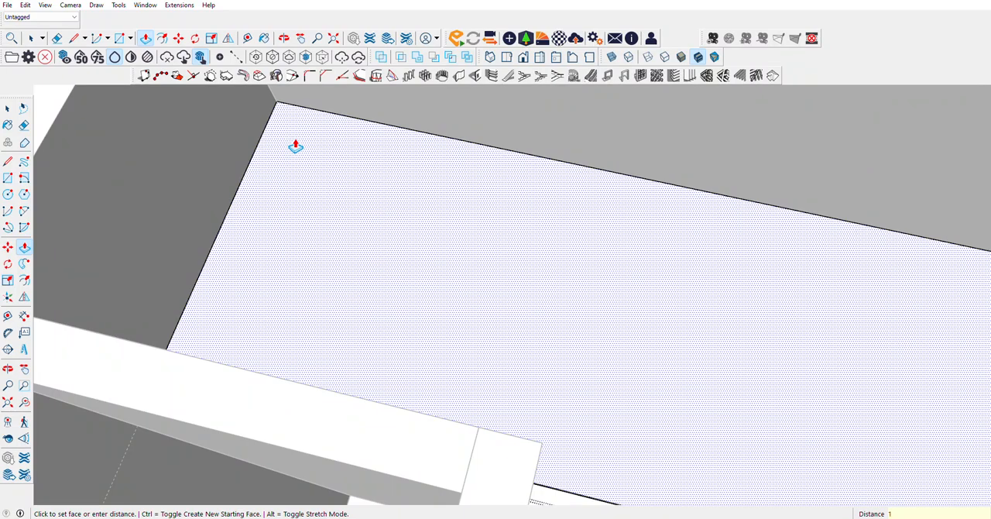
pyautogui.write('1')
pyautogui.press('Return')
# Step: Split the slab's thin side face with a short line at the partition corner and Push/Pull the open part 142.5 cm
pyautogui.scroll(5, 166, 123)
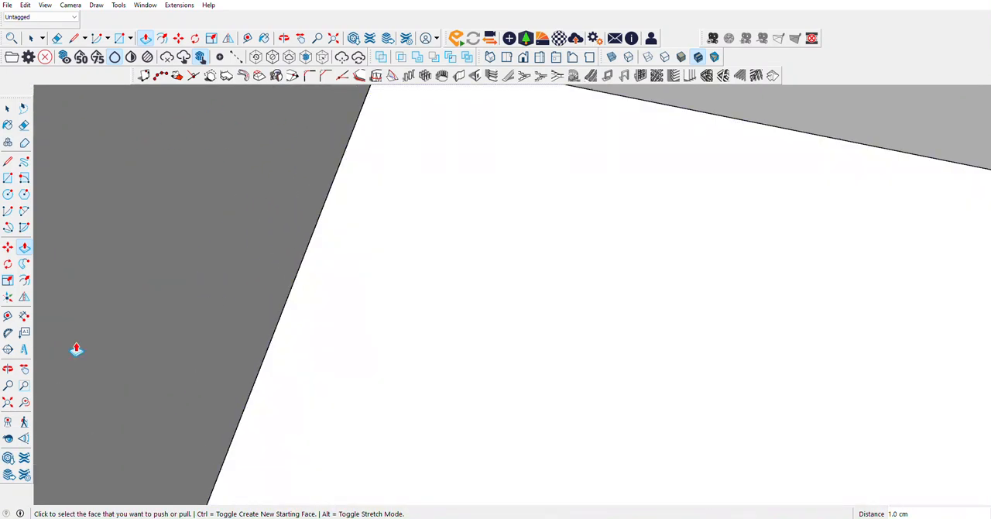
pyautogui.click(7, 368)
pyautogui.moveTo(445, 202); pyautogui.dragTo(444, 245)
pyautogui.click(8, 161)
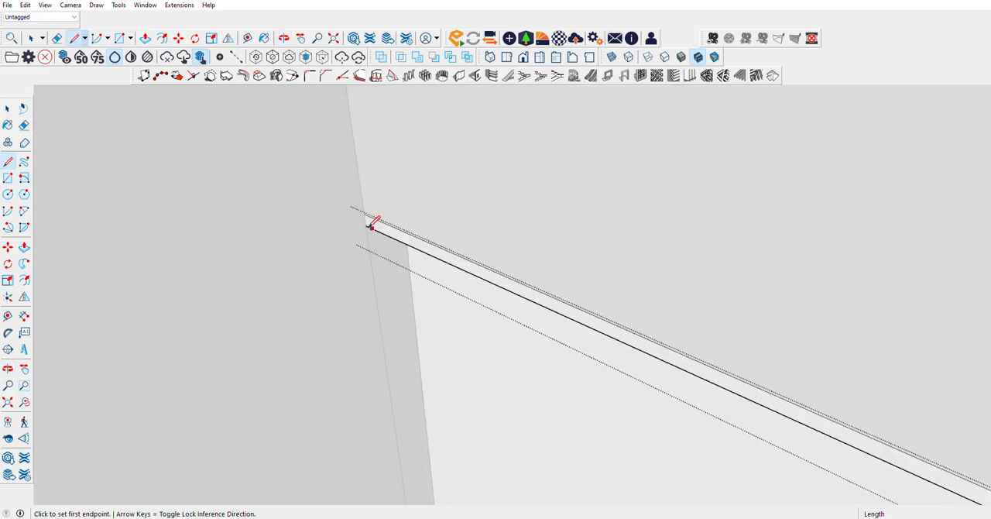
pyautogui.click(365, 224)
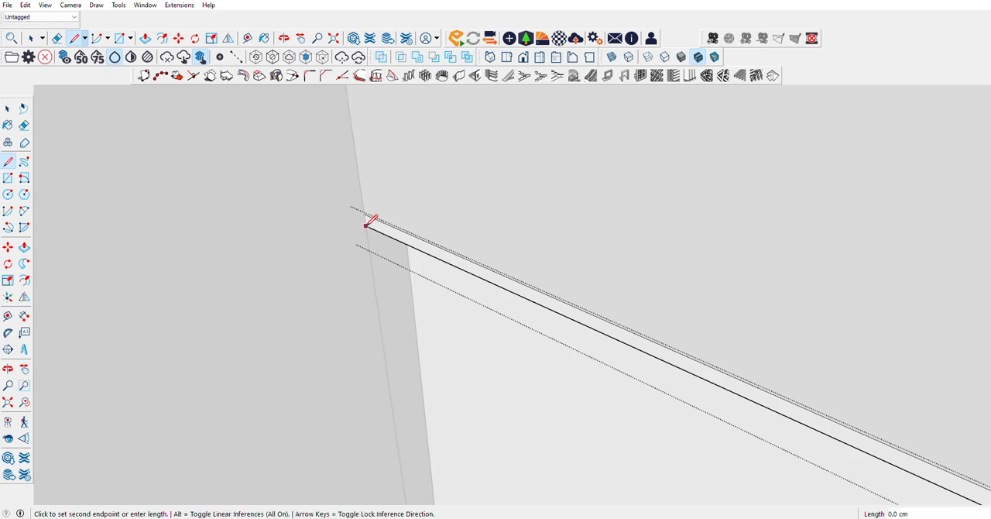
pyautogui.click(365, 214)
pyautogui.press('p')
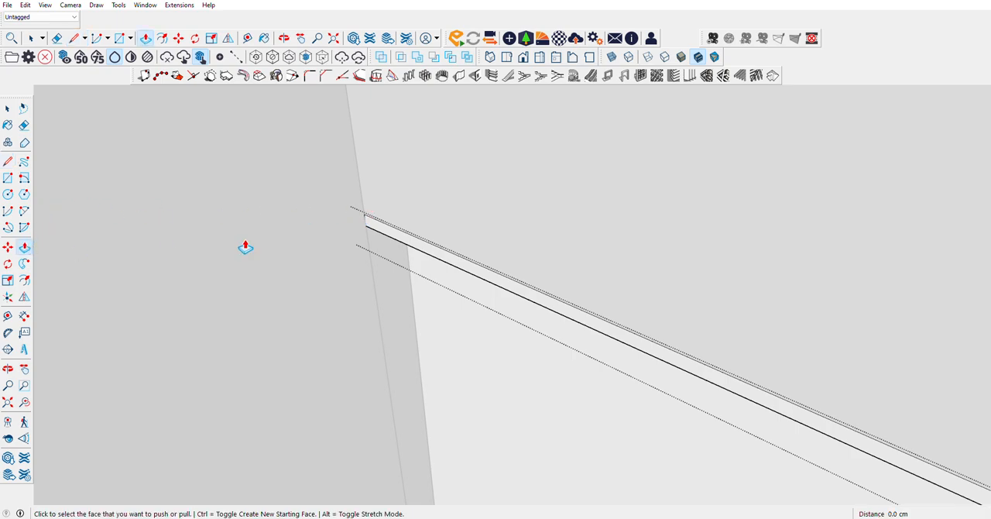
pyautogui.click(371, 227)
pyautogui.scroll(-8, 292, 273)
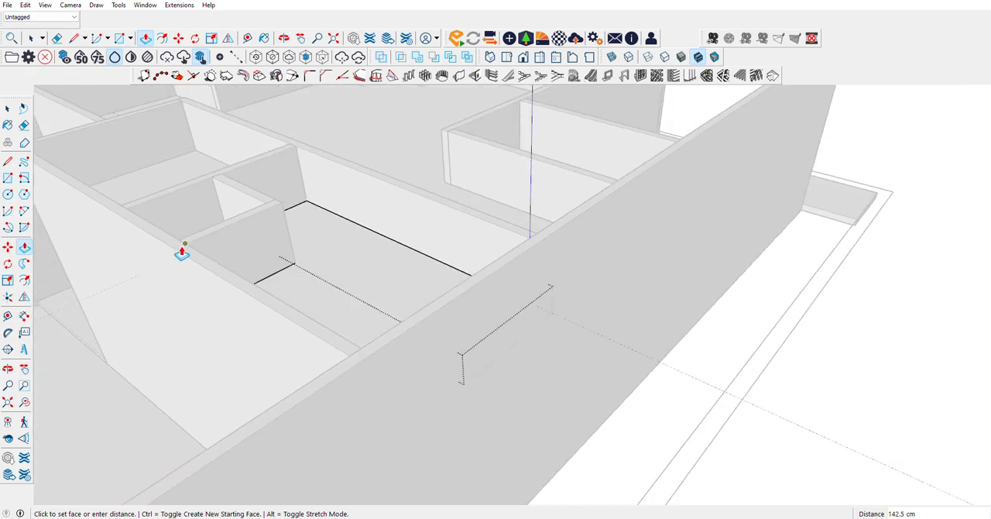
pyautogui.click(182, 253)
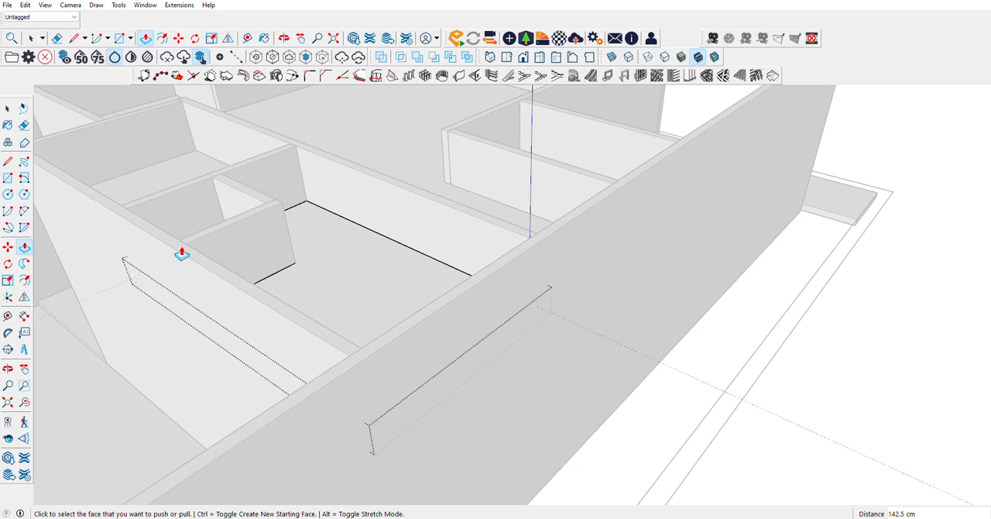
# Step: Examine the extended slab and the remaining rooms of the house from several angles
pyautogui.click(8, 369)
pyautogui.moveTo(329, 313); pyautogui.dragTo(229, 335)
pyautogui.moveTo(229, 334); pyautogui.dragTo(147, 344, button='middle')
pyautogui.scroll(-8, 305, 418)
pyautogui.moveTo(405, 336); pyautogui.dragTo(234, 345, button='middle')
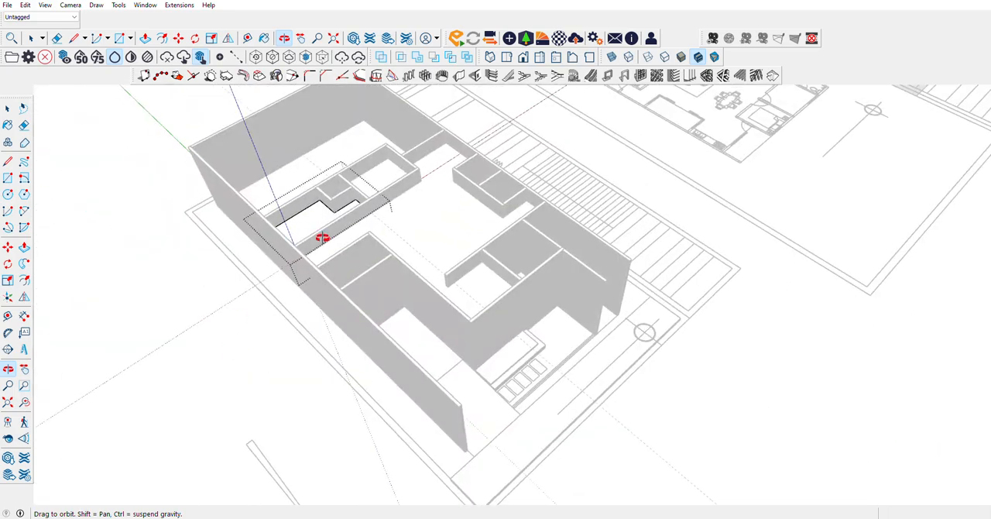
pyautogui.scroll(8, 320, 237)
pyautogui.moveTo(391, 275); pyautogui.dragTo(215, 302, button='middle')
pyautogui.scroll(-6, 458, 320)
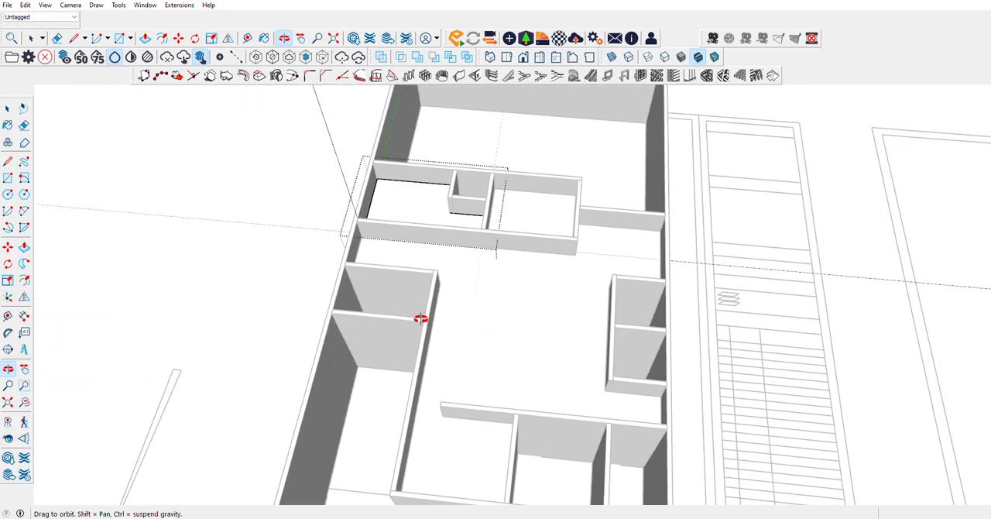
pyautogui.moveTo(420, 317); pyautogui.dragTo(251, 299, button='middle')
pyautogui.moveTo(266, 330); pyautogui.dragTo(611, 270)
pyautogui.scroll(-4, 351, 232)
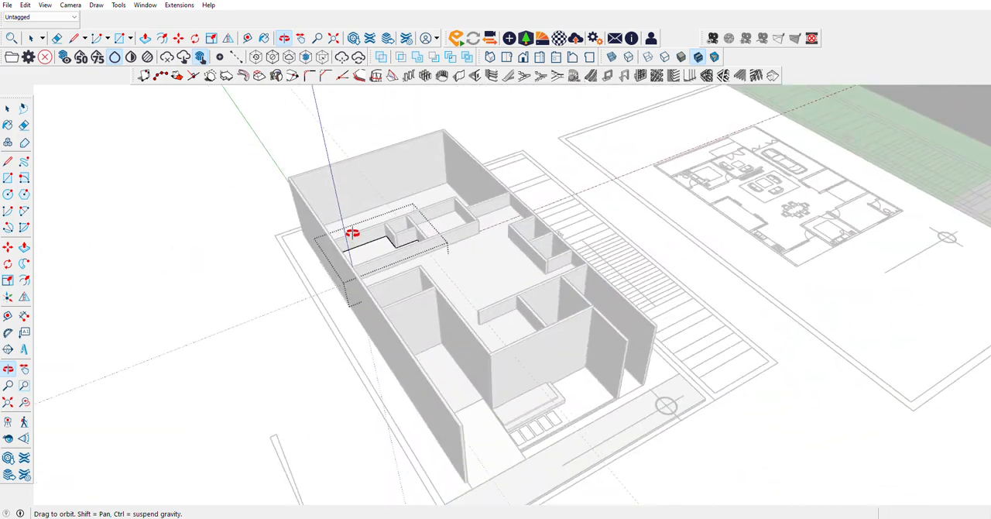
pyautogui.moveTo(507, 392); pyautogui.dragTo(342, 349)
pyautogui.scroll(7, 402, 326)
pyautogui.scroll(-6, 698, 304)
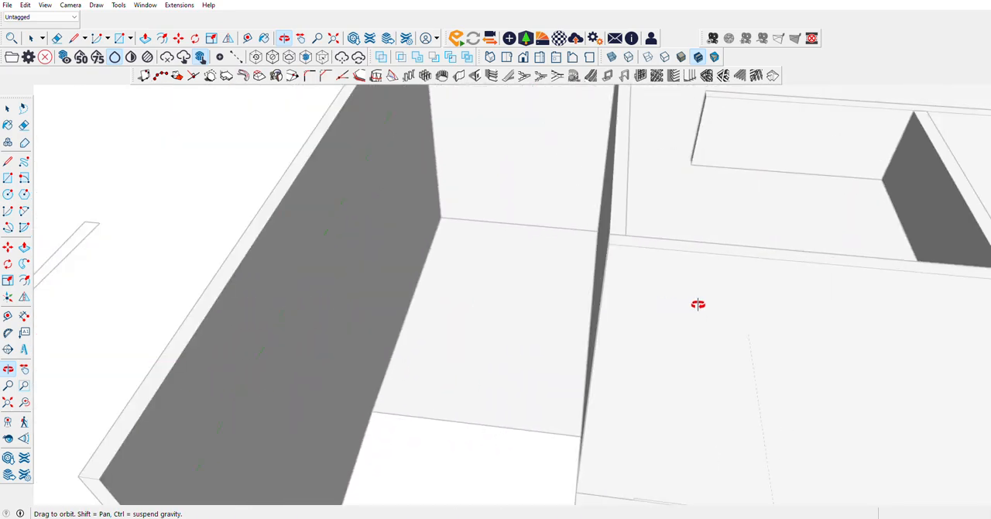
# Step: Close the extended slab's group at the long open-ended room beside the outer wall
pyautogui.scroll(3, 629, 256)
pyautogui.scroll(3, 629, 256)
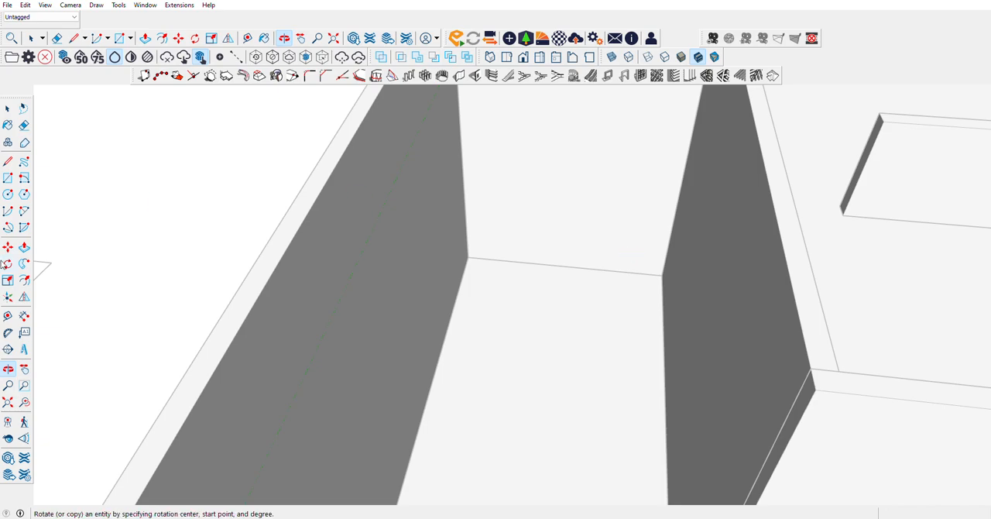
pyautogui.click(8, 161)
pyautogui.scroll(-2, 634, 321)
pyautogui.click(8, 246)
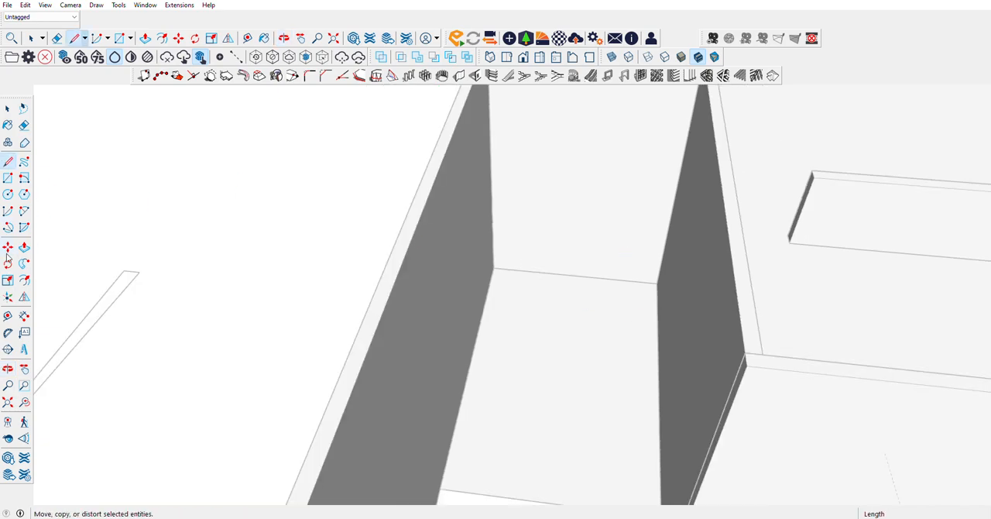
pyautogui.click(9, 315)
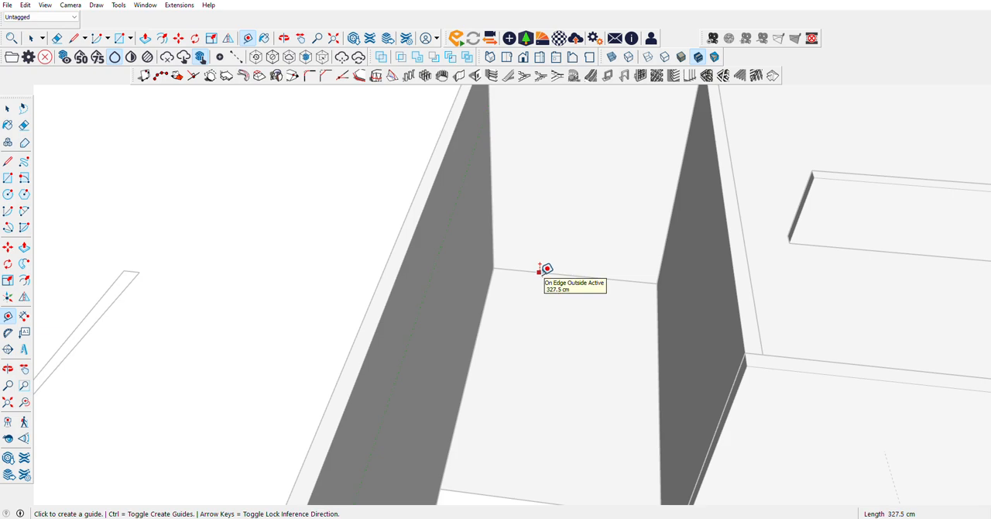
pyautogui.scroll(-4, 545, 268)
pyautogui.click(8, 108)
pyautogui.scroll(2, 586, 236)
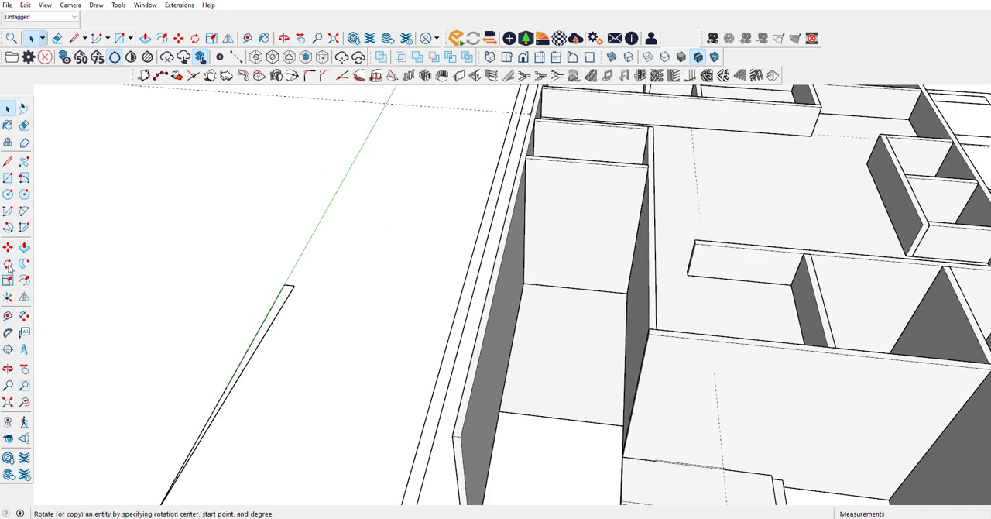
# Step: Place a guide line on the long room's end wall, 350 cm above its floor edge
pyautogui.click(8, 315)
pyautogui.click(574, 288)
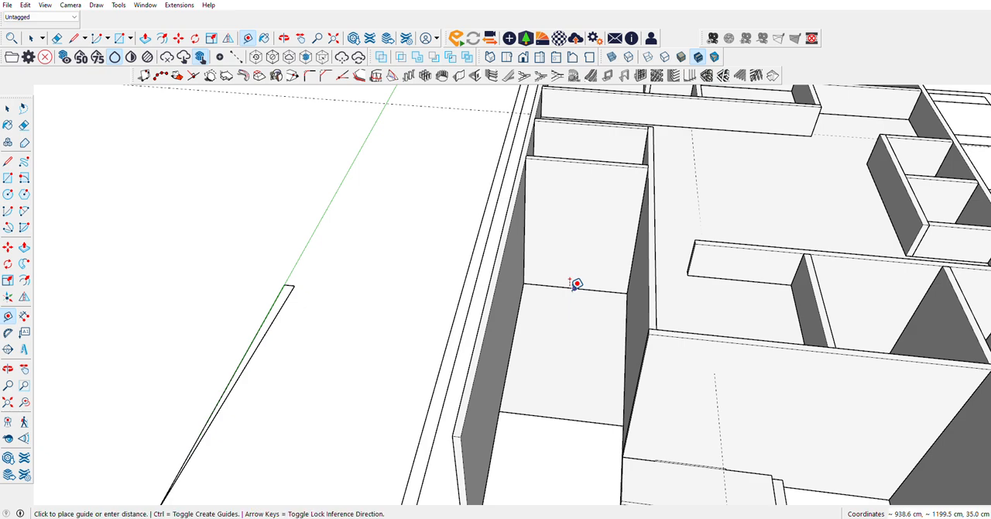
pyautogui.press('Escape')
pyautogui.click(574, 288)
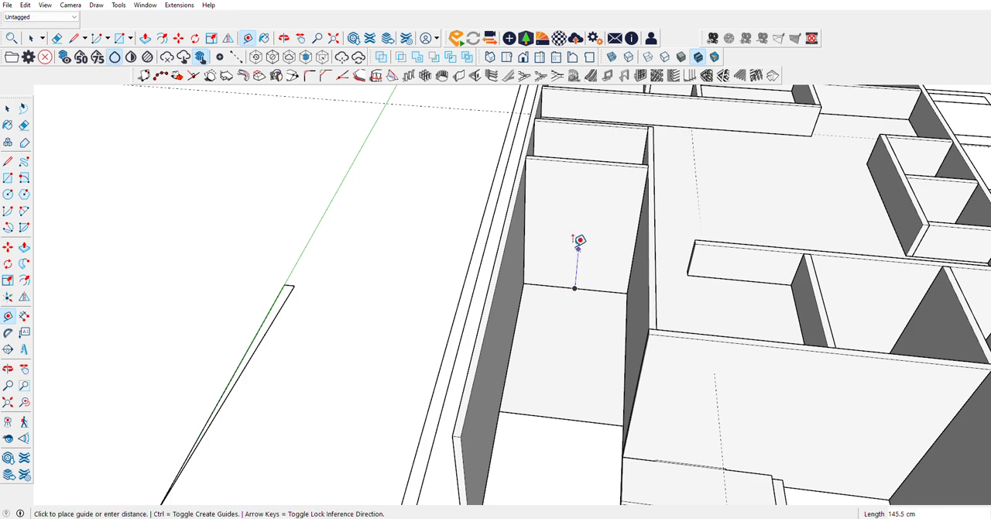
pyautogui.press('Escape')
pyautogui.click(542, 284)
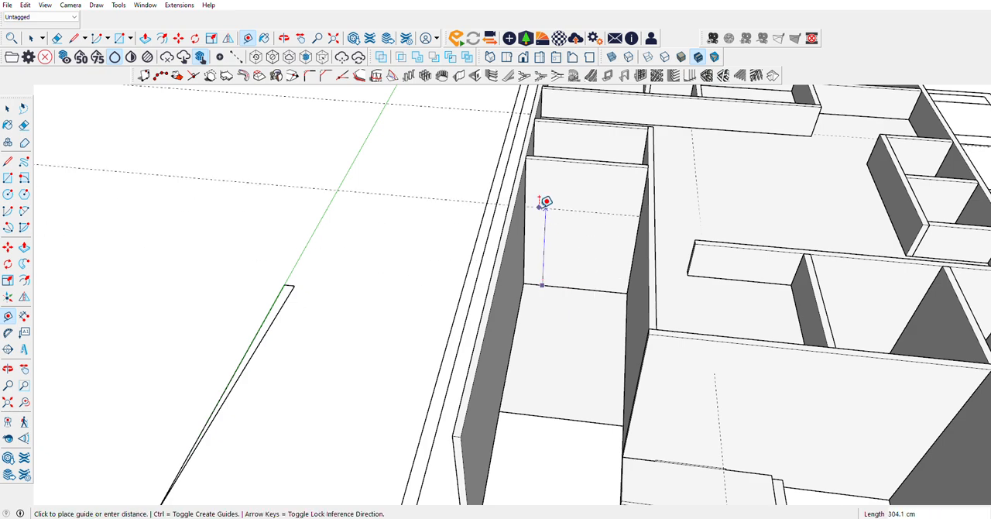
pyautogui.press('Return')
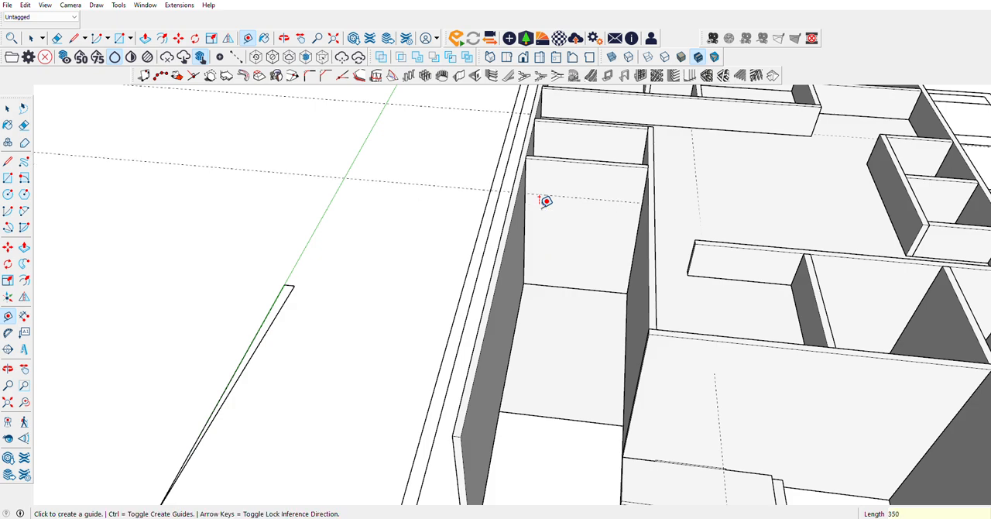
# Step: Place a second guide 350 cm above the floor edge along the same room's side partition
pyautogui.scroll(4, 545, 201)
pyautogui.scroll(-3, 612, 128)
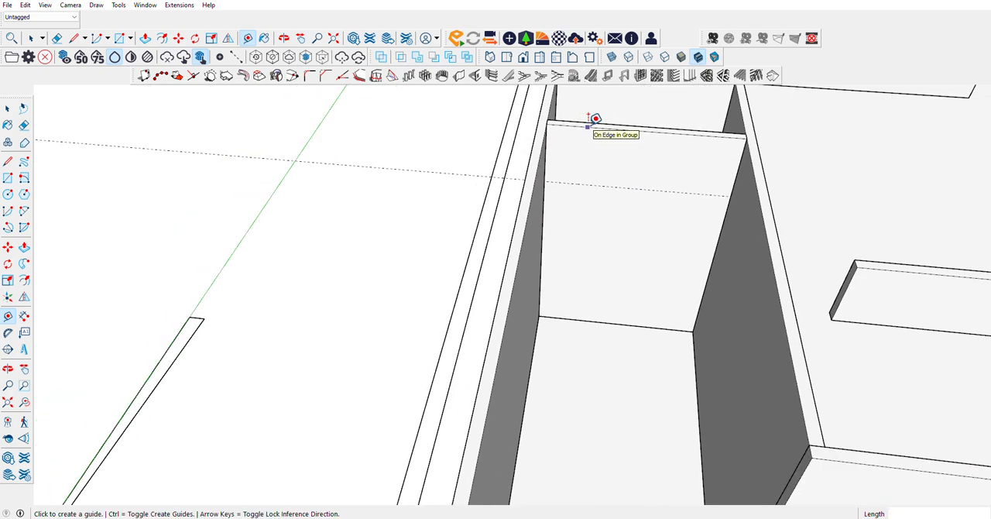
pyautogui.scroll(5, 668, 367)
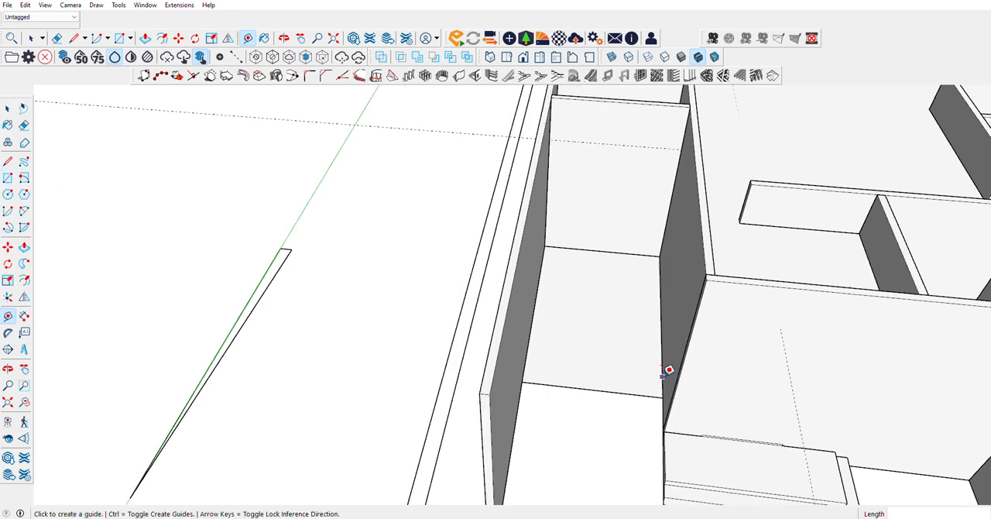
pyautogui.click(661, 373)
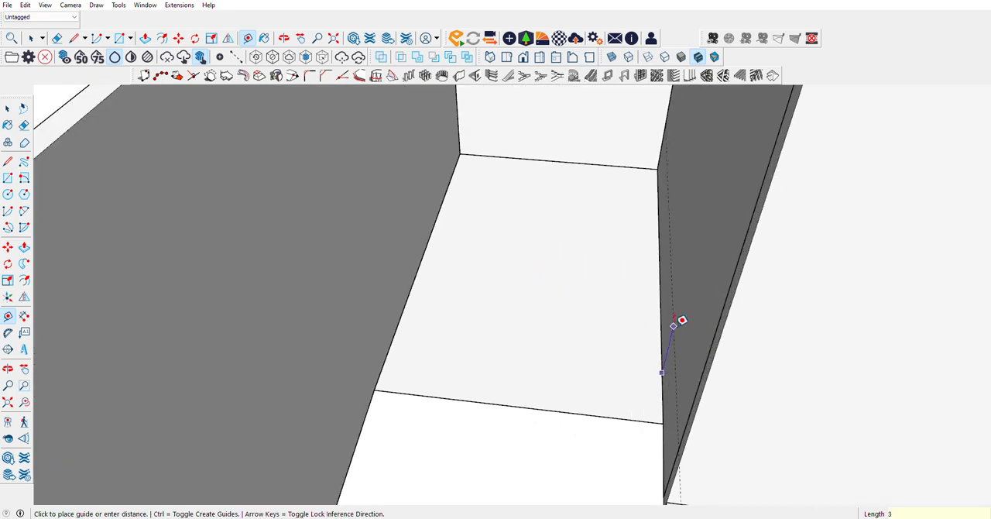
pyautogui.write('350')
pyautogui.press('Return')
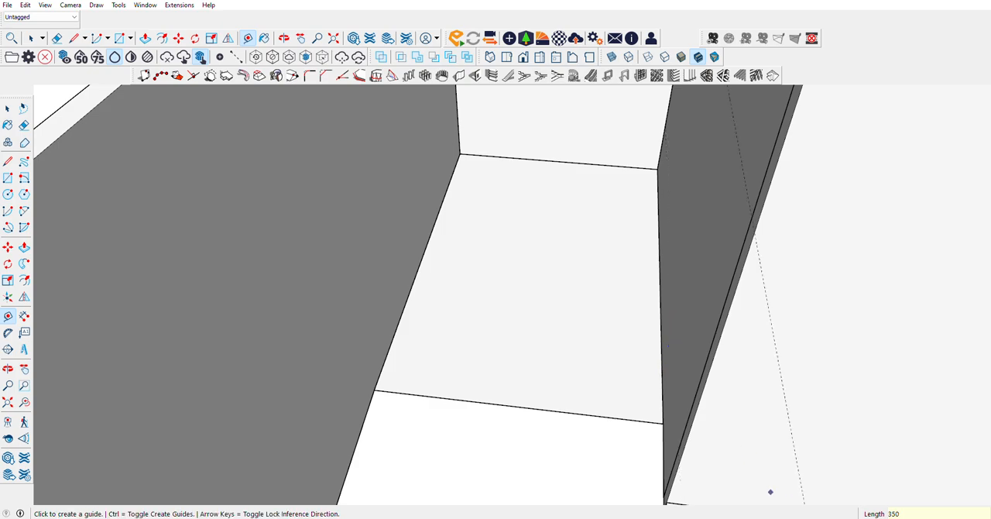
pyautogui.scroll(-3, 662, 460)
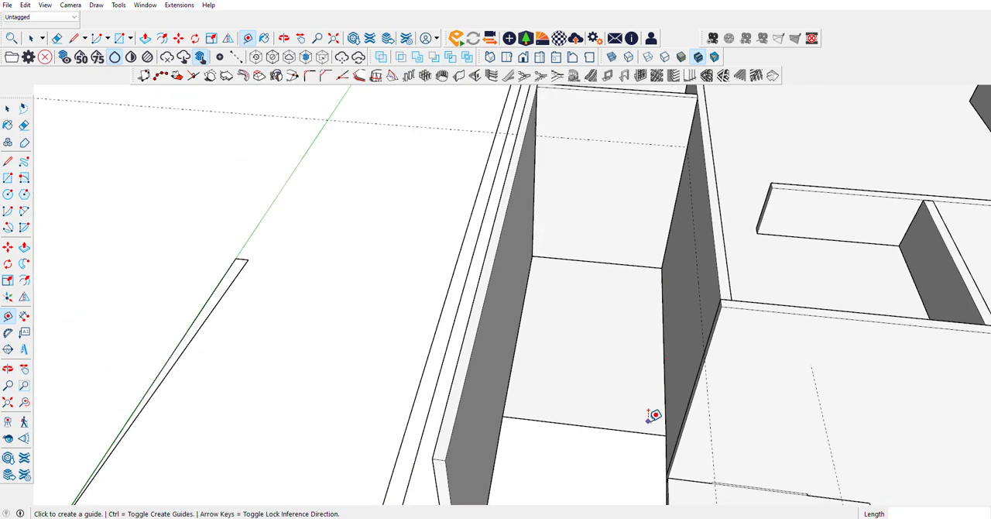
pyautogui.click(8, 177)
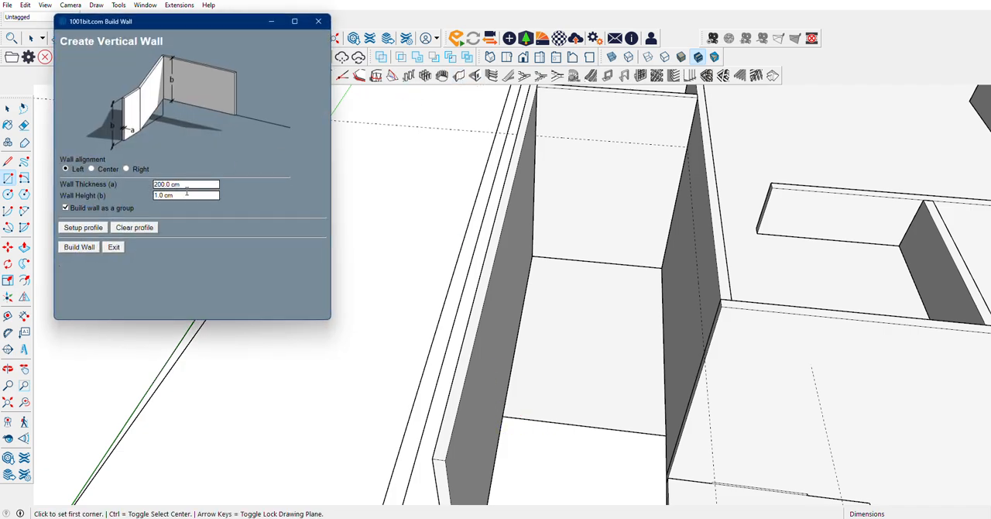
pyautogui.click(319, 21)
pyautogui.scroll(5, 562, 404)
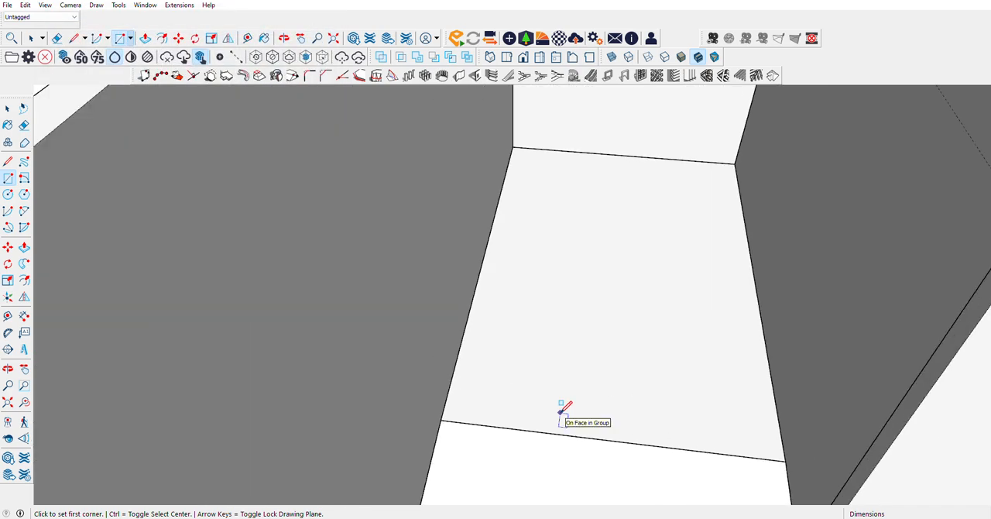
pyautogui.scroll(-5, 562, 404)
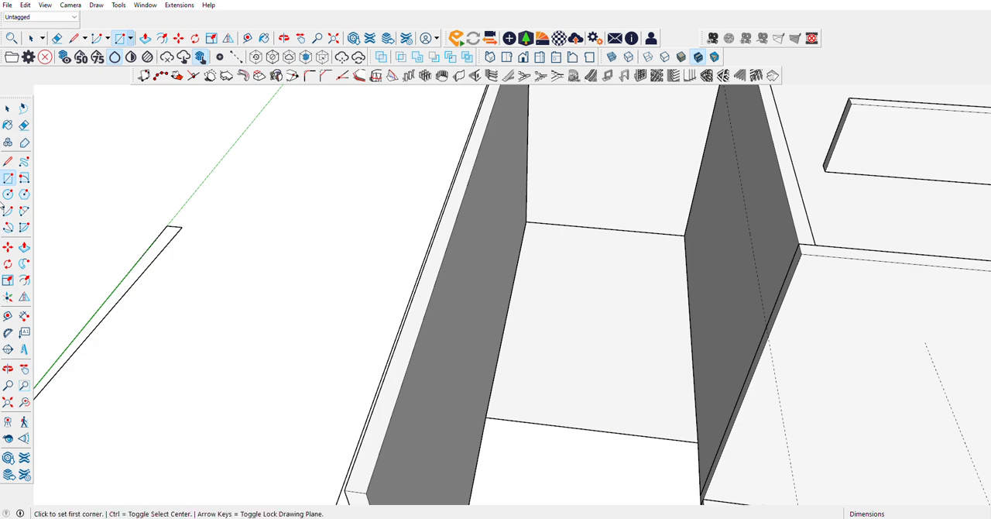
pyautogui.click(6, 164)
pyautogui.scroll(-2, 790, 280)
pyautogui.scroll(3, 652, 96)
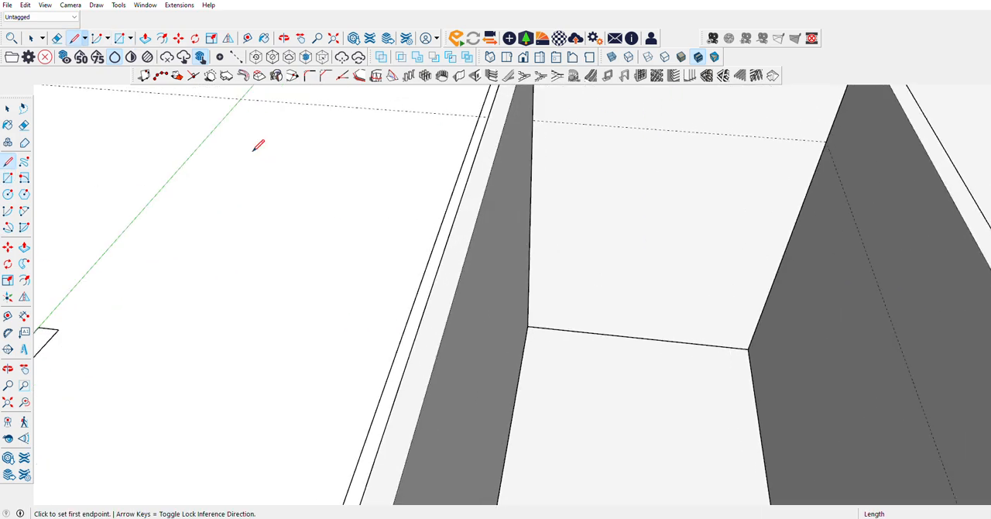
pyautogui.click(8, 178)
pyautogui.click(533, 121)
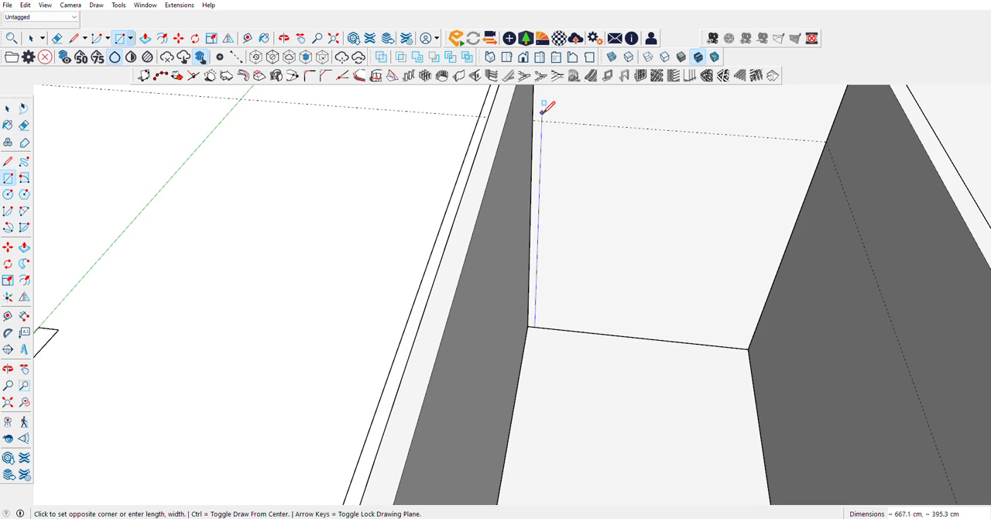
pyautogui.press('Escape')
pyautogui.click(532, 121)
pyautogui.scroll(-2, 533, 120)
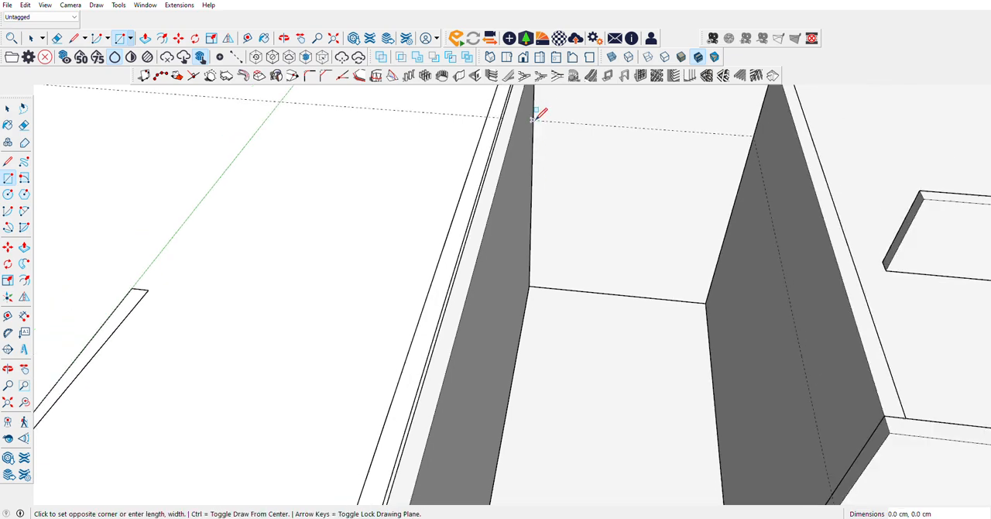
pyautogui.scroll(-2, 705, 256)
pyautogui.press('Escape')
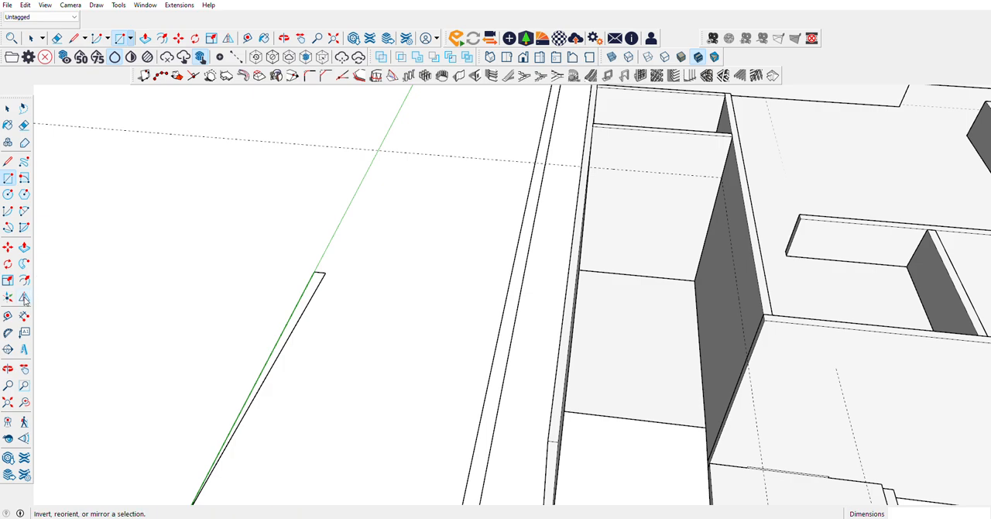
# Step: Place a vertical guide on the side partition, 85 cm in from its end, at the floor's corner
pyautogui.click(7, 315)
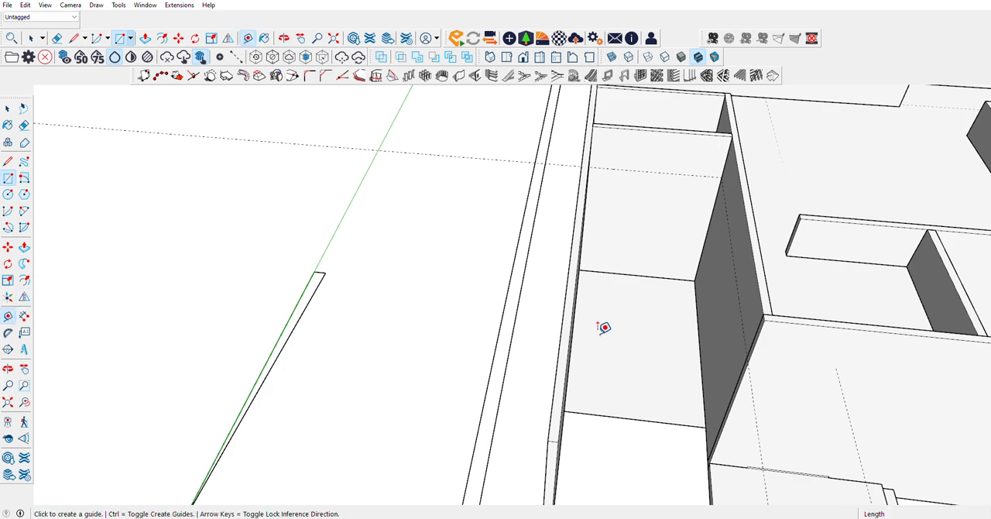
pyautogui.click(759, 328)
pyautogui.click(709, 421)
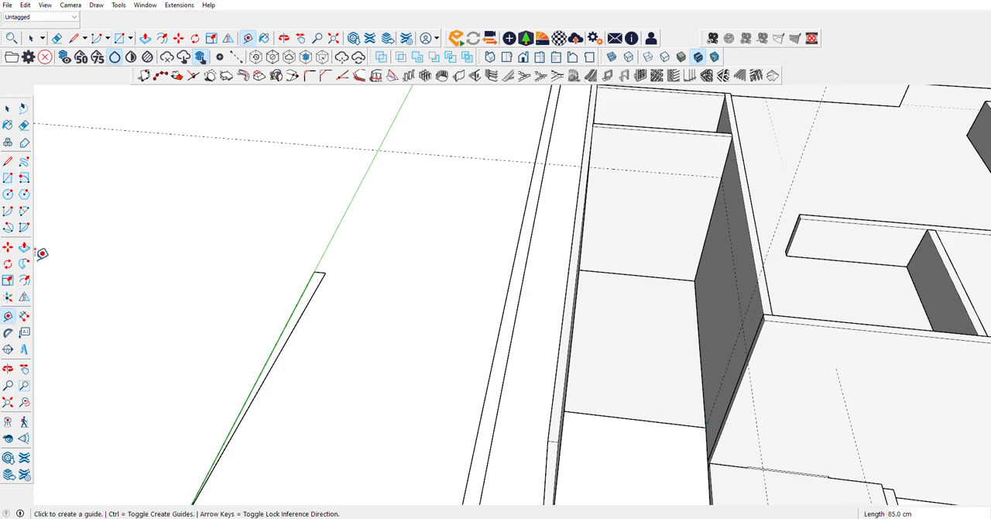
# Step: Draw a horizontal 327.5 × 500 cm rectangle from the raised wall corner to the intersection of the two guides on the side partition
pyautogui.click(8, 177)
pyautogui.scroll(2, 739, 197)
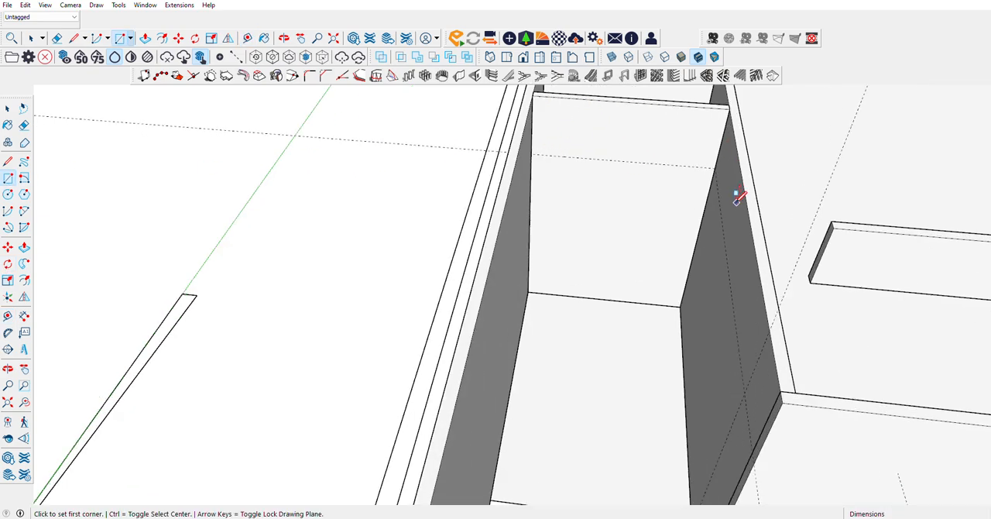
pyautogui.click(531, 153)
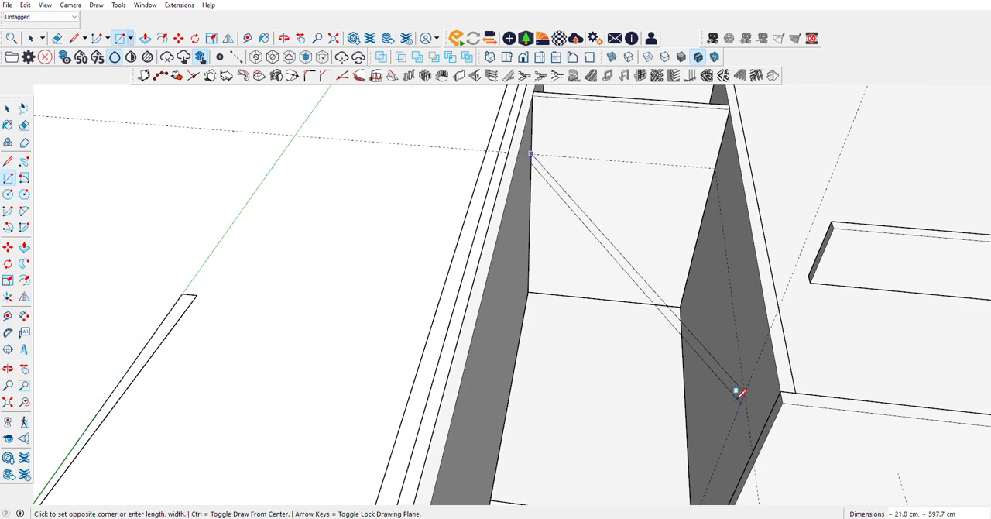
pyautogui.press('Escape')
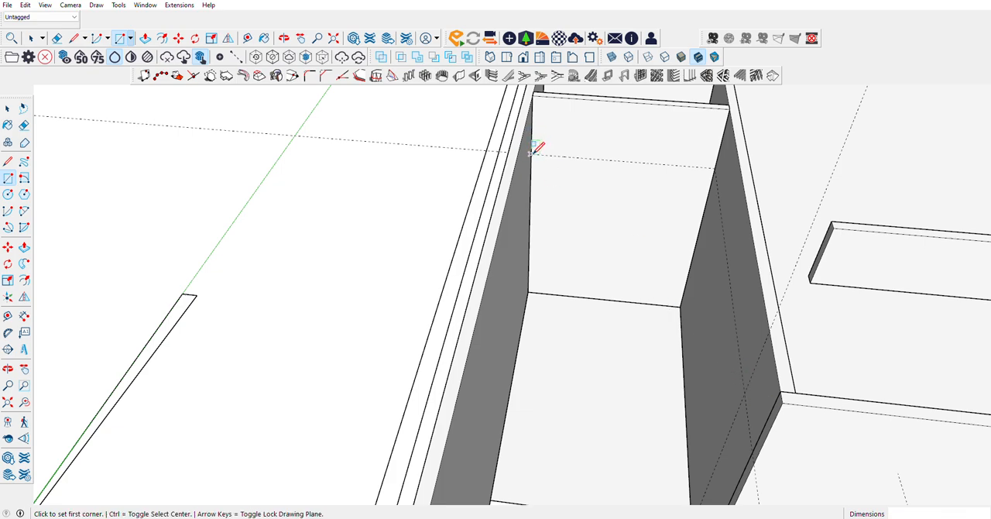
pyautogui.click(531, 153)
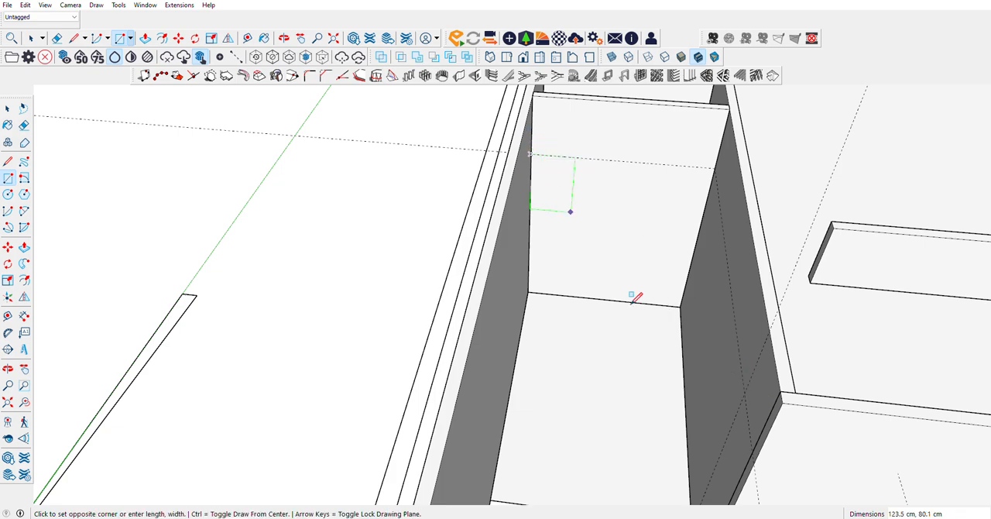
pyautogui.click(744, 393)
# Step: Make the 327.5 × 500 cm rectangle a group and open it for editing with its face selected
pyautogui.click(7, 108)
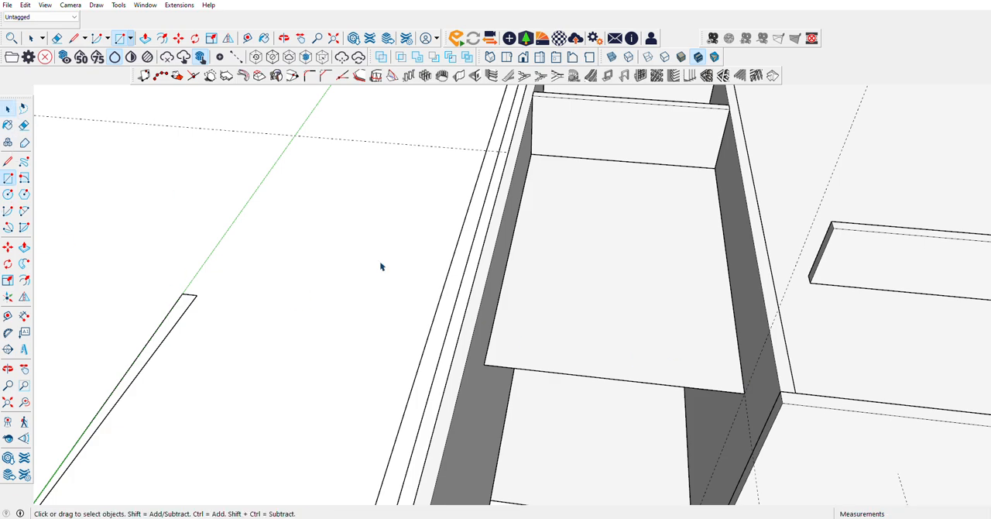
pyautogui.click(624, 294)
pyautogui.rightClick(624, 296)
pyautogui.click(658, 385)
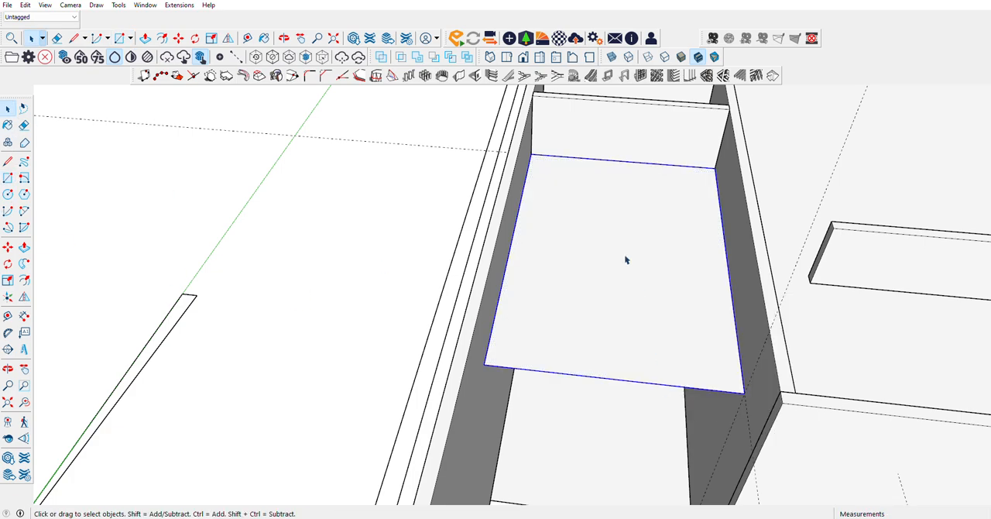
pyautogui.doubleClick(625, 259)
pyautogui.click(625, 249)
# Step: Push/Pull the face of the 327.5 × 500 cm rectangle by 1 cm to form a thin slab
pyautogui.click(24, 247)
pyautogui.click(570, 327)
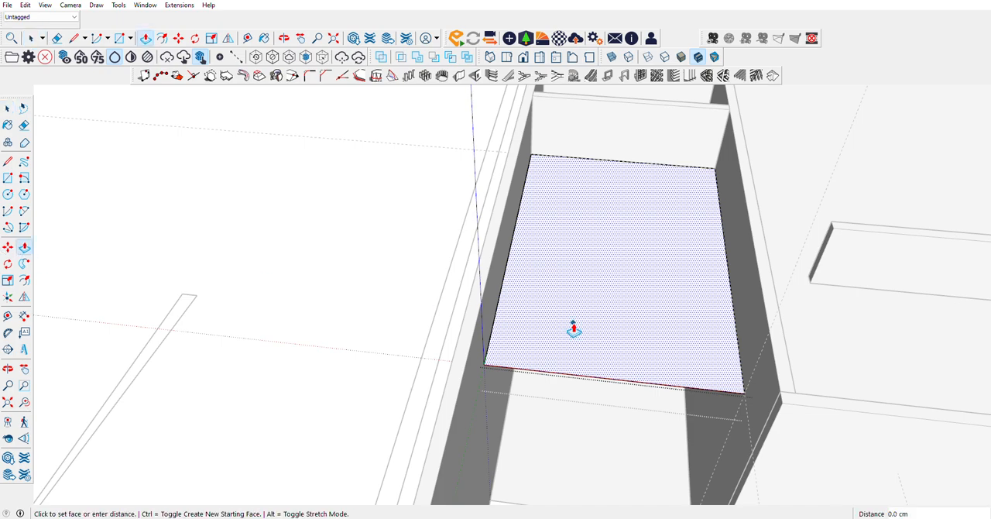
pyautogui.press('Return')
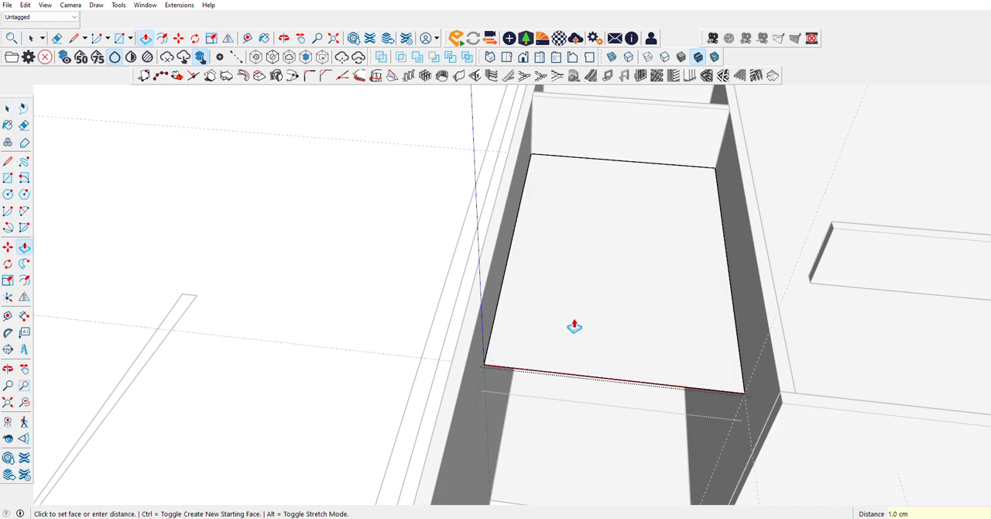
pyautogui.scroll(5, 591, 314)
pyautogui.scroll(-8, 481, 221)
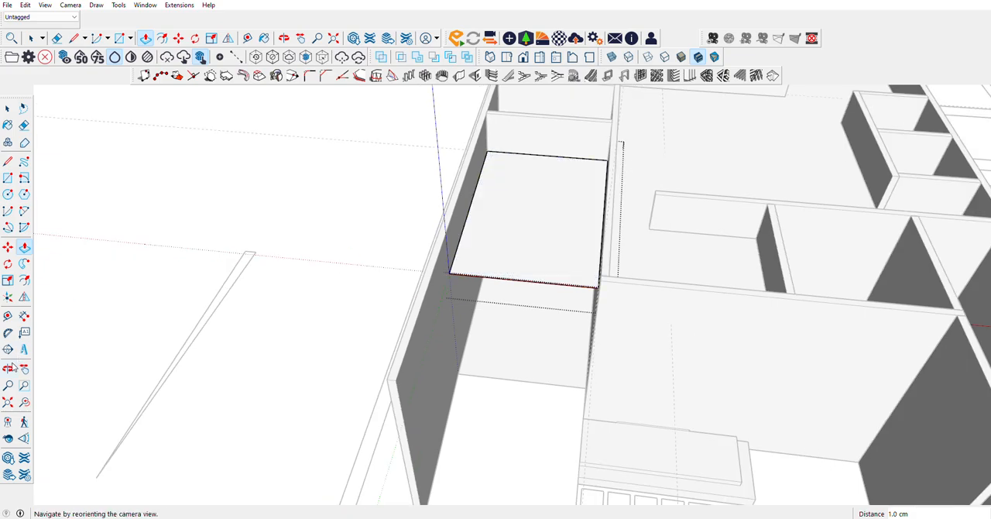
# Step: Examine the new slab and the house's remaining rooms from several angles
pyautogui.click(8, 368)
pyautogui.moveTo(681, 182); pyautogui.dragTo(487, 315)
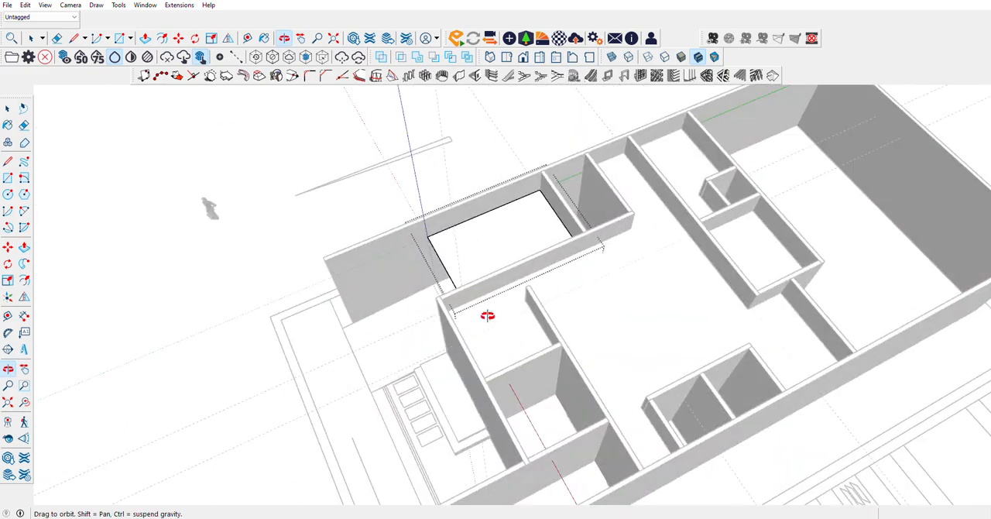
pyautogui.scroll(5, 534, 389)
pyautogui.moveTo(503, 376); pyautogui.dragTo(387, 333)
pyautogui.scroll(-5, 480, 329)
pyautogui.moveTo(798, 325); pyautogui.dragTo(356, 306)
pyautogui.scroll(-3, 676, 318)
pyautogui.moveTo(566, 280); pyautogui.dragTo(539, 352)
pyautogui.scroll(5, 495, 226)
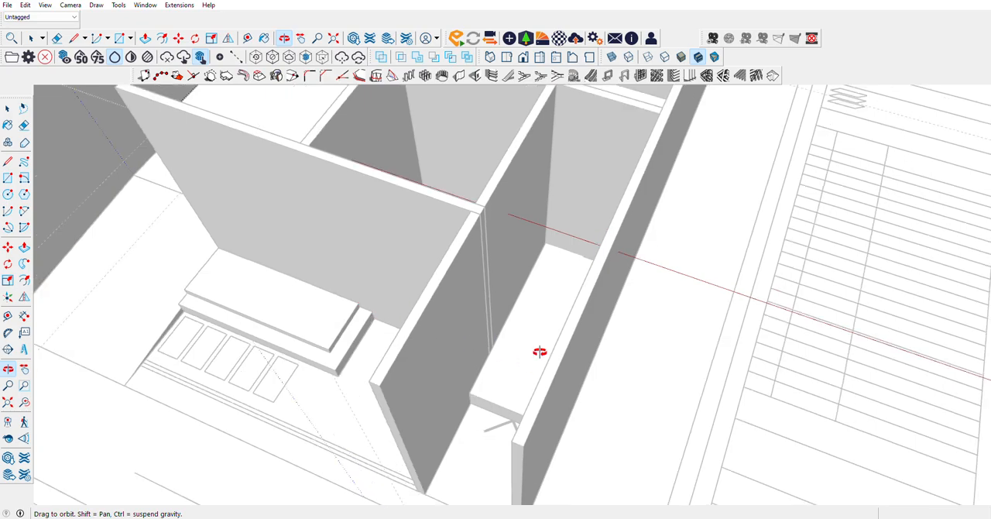
pyautogui.scroll(-4, 539, 352)
pyautogui.moveTo(408, 281); pyautogui.dragTo(486, 349)
pyautogui.scroll(5, 435, 263)
pyautogui.moveTo(555, 277); pyautogui.dragTo(499, 314)
# Step: Close the slab group and place guides 350 cm above the floor on the middle room's back wall and side wall
pyautogui.click(8, 109)
pyautogui.click(561, 375)
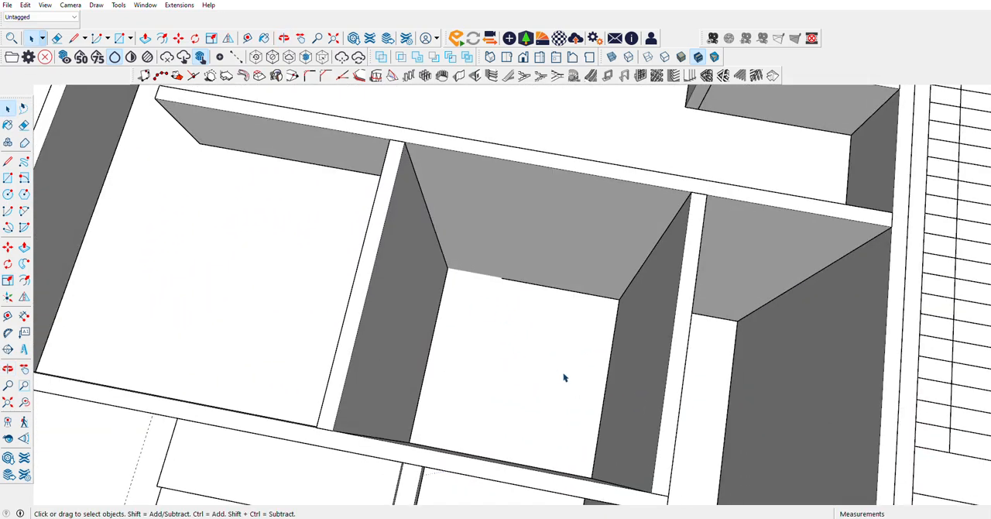
pyautogui.click(8, 160)
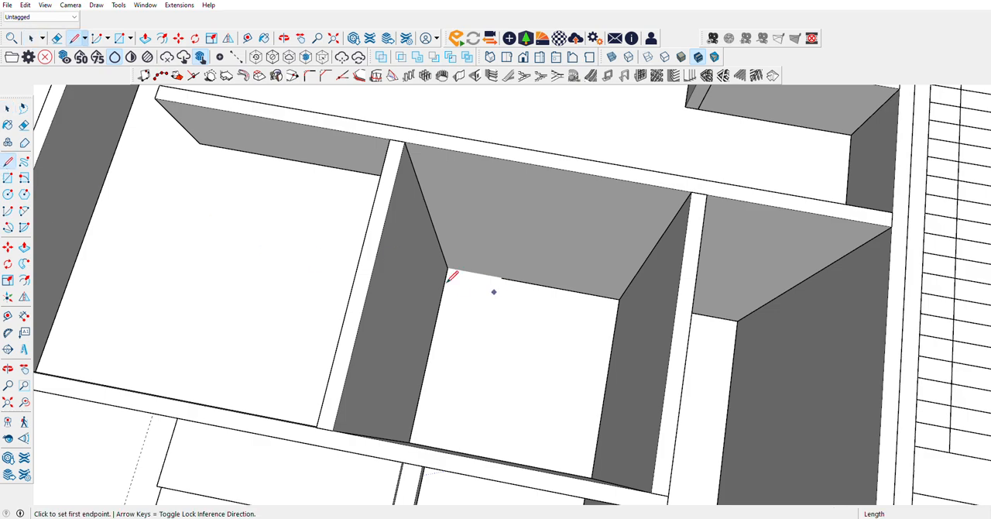
pyautogui.click(7, 315)
pyautogui.click(550, 285)
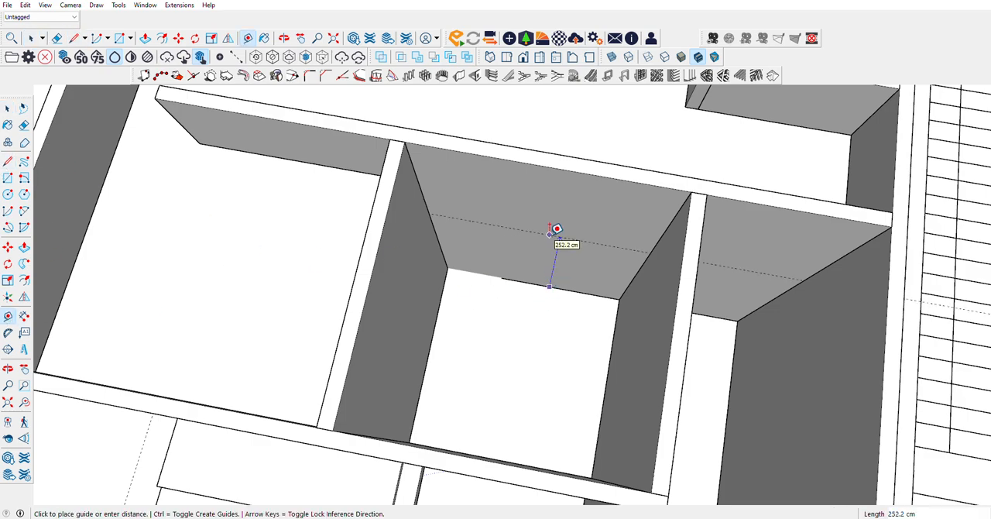
pyautogui.click(556, 229)
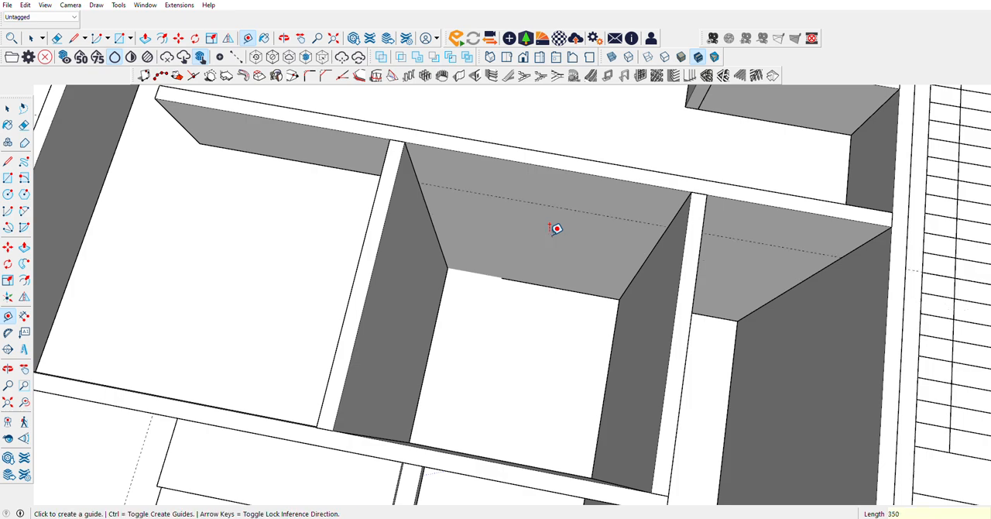
pyautogui.scroll(5, 573, 451)
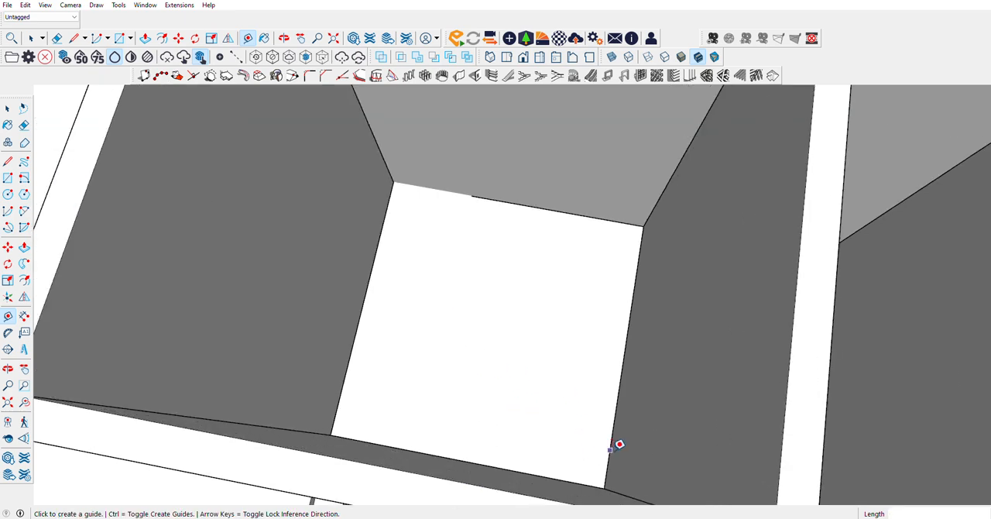
pyautogui.click(610, 449)
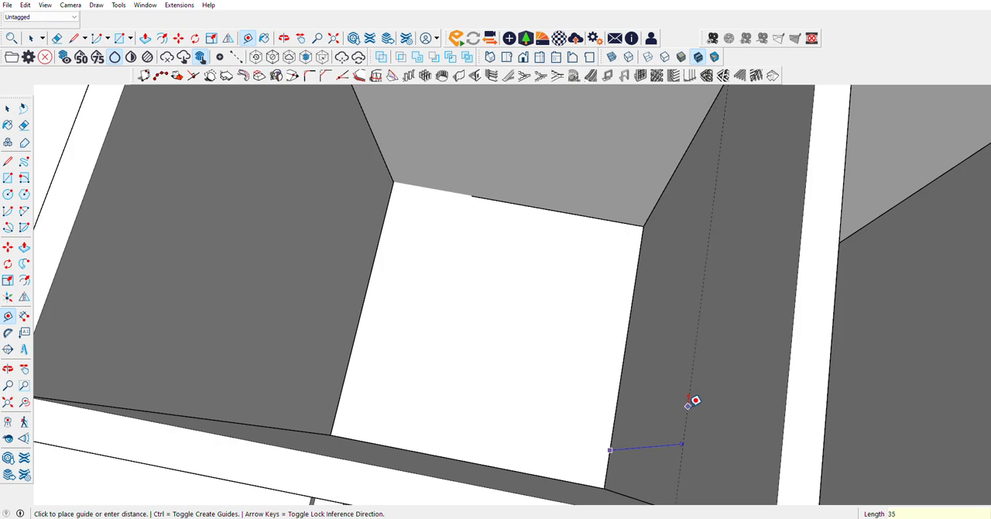
pyautogui.click(687, 403)
pyautogui.scroll(-3, 691, 418)
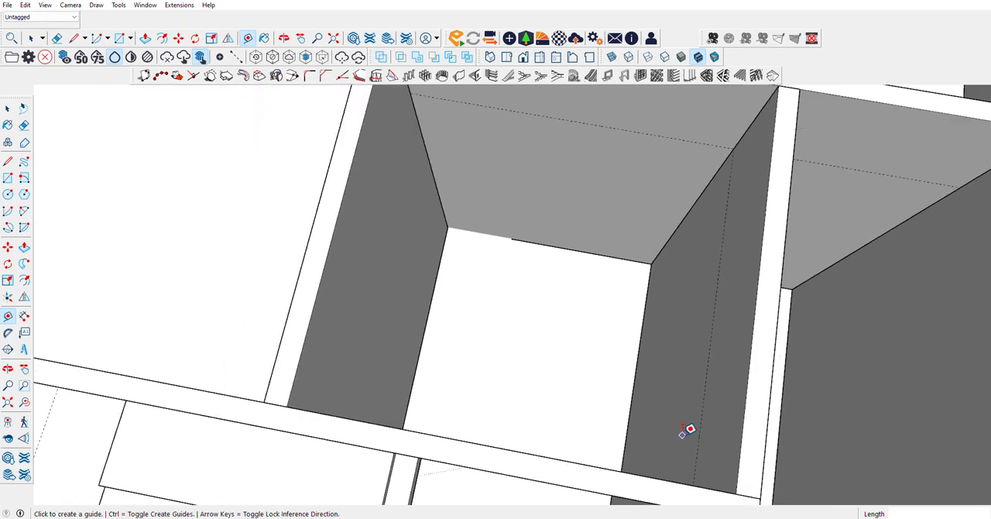
# Step: Draw a horizontal rectangle spanning the middle room, from the back wall guide's end to the diagonally opposite corner at guide height
pyautogui.click(7, 178)
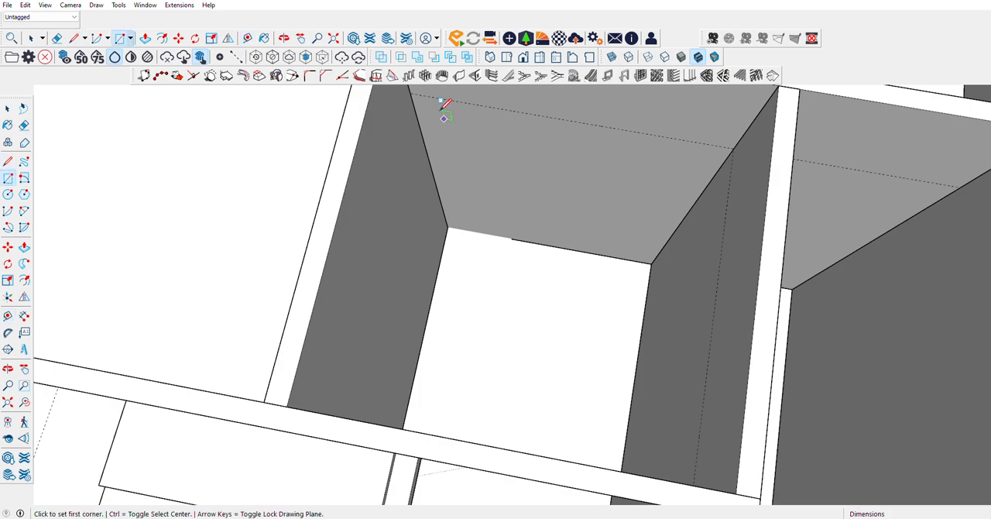
pyautogui.click(412, 89)
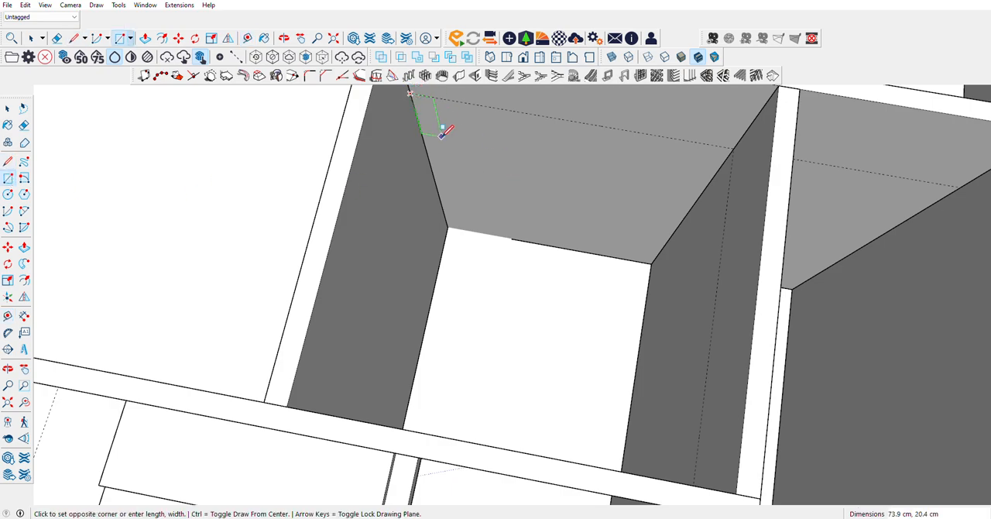
pyautogui.press('Escape')
pyautogui.click(411, 91)
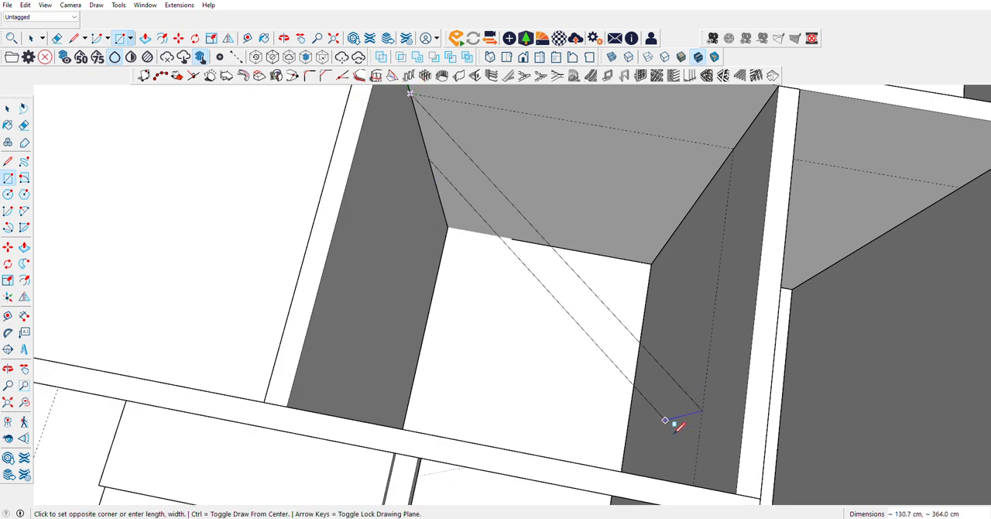
pyautogui.scroll(3, 682, 426)
pyautogui.scroll(-2, 697, 449)
pyautogui.scroll(4, 642, 425)
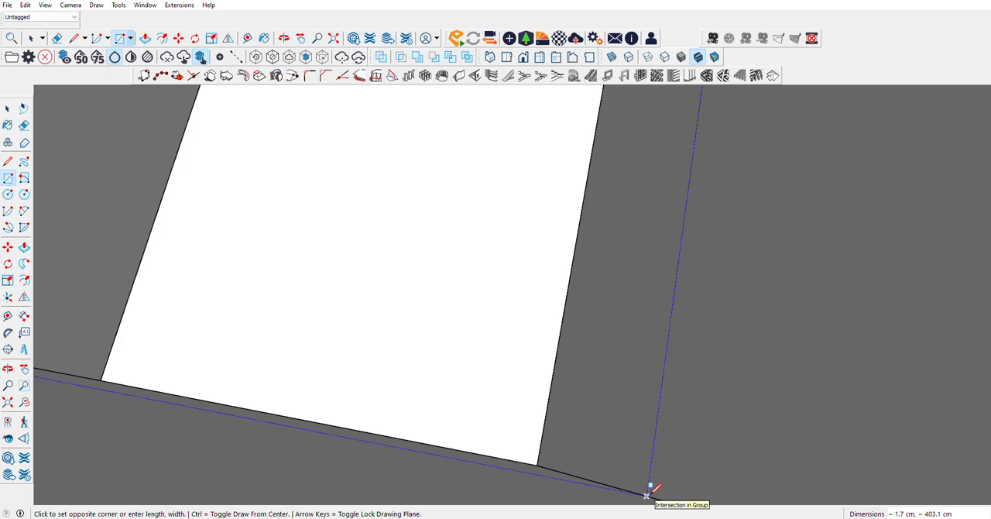
pyautogui.click(650, 489)
pyautogui.scroll(5, 538, 426)
pyautogui.scroll(-5, 530, 422)
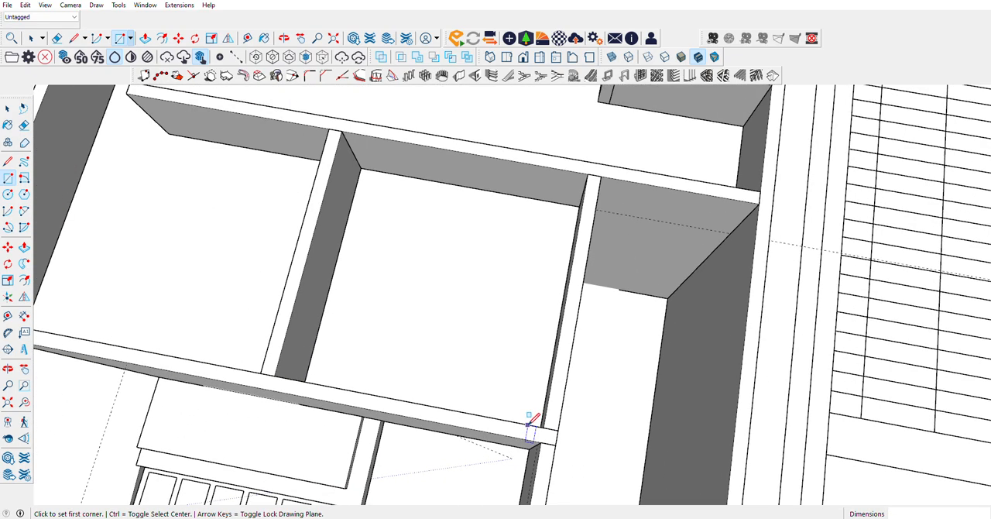
# Step: Make the middle room's rectangle a group and open it for editing with its face selected
pyautogui.click(8, 110)
pyautogui.click(442, 243)
pyautogui.rightClick(442, 243)
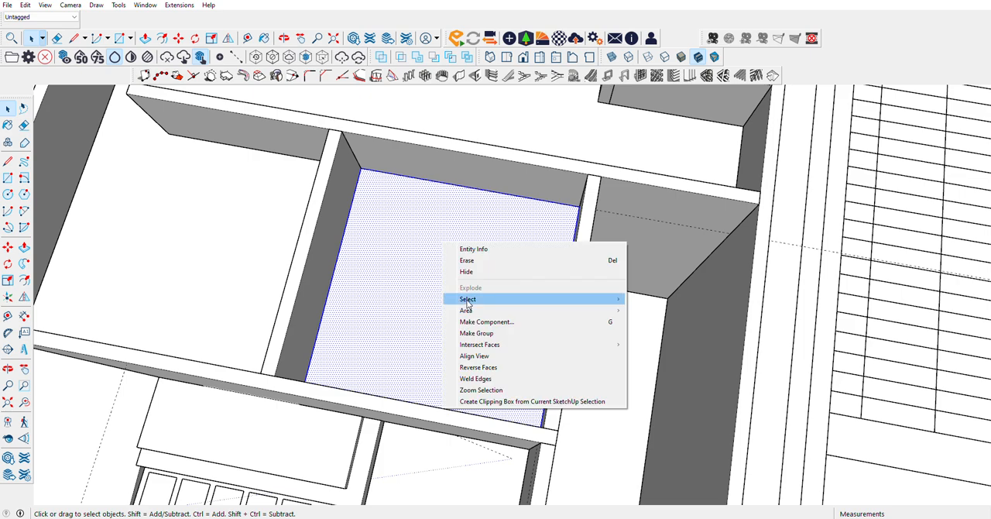
pyautogui.click(473, 335)
pyautogui.doubleClick(413, 269)
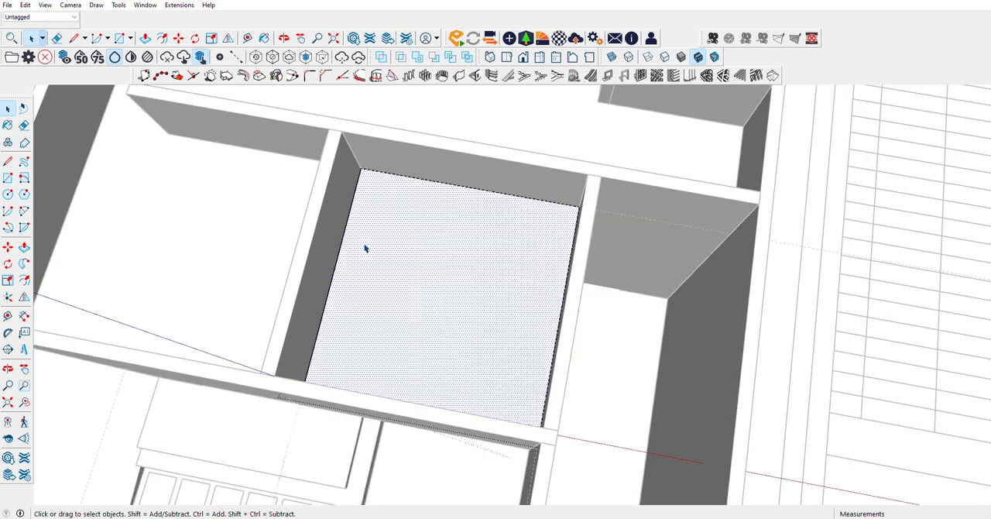
# Step: Push/Pull the middle room's rectangle by 1 cm to form a thin slab
pyautogui.click(24, 246)
pyautogui.click(436, 235)
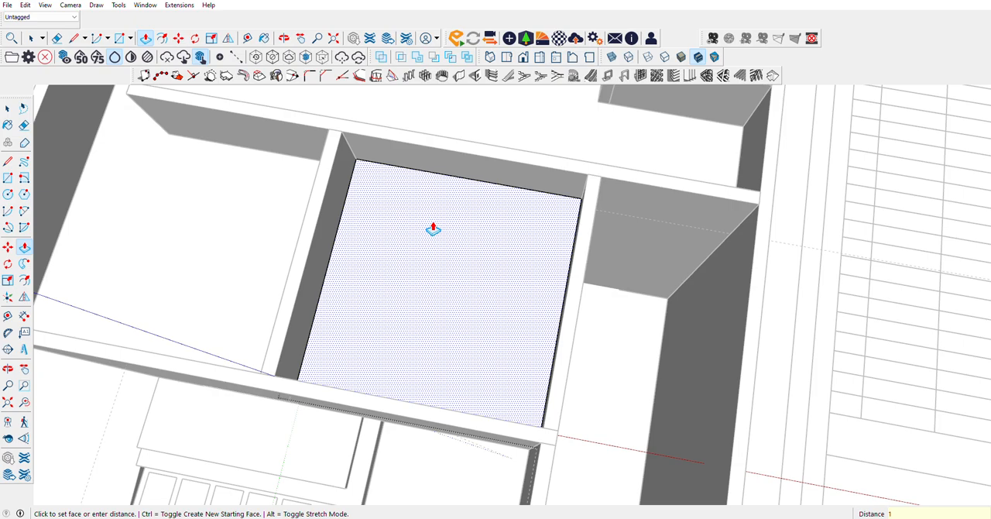
pyautogui.press('Return')
# Step: Close the slab group and place a vertical guide on the corridor wall, 25 cm from the raised platform's front vertical edge
pyautogui.scroll(-5, 358, 168)
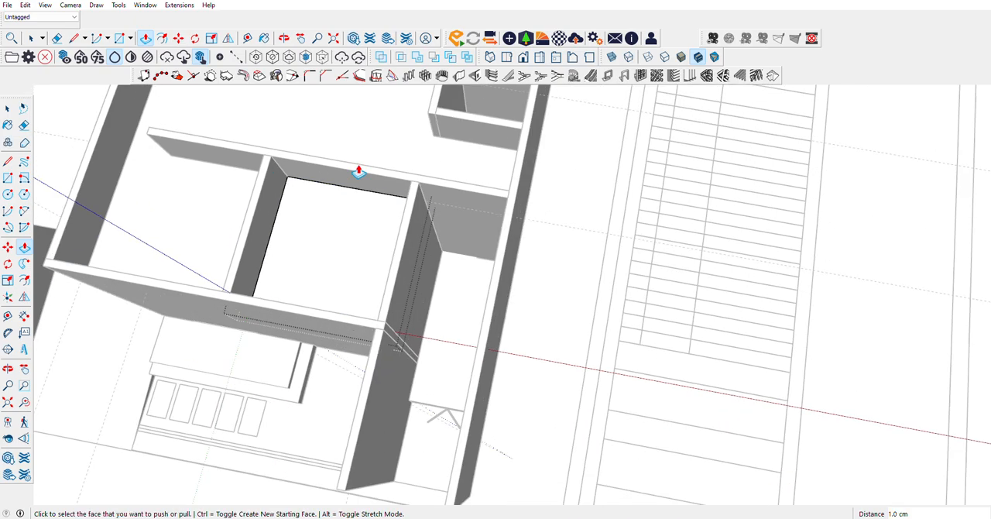
pyautogui.click(9, 368)
pyautogui.moveTo(310, 247); pyautogui.dragTo(431, 194)
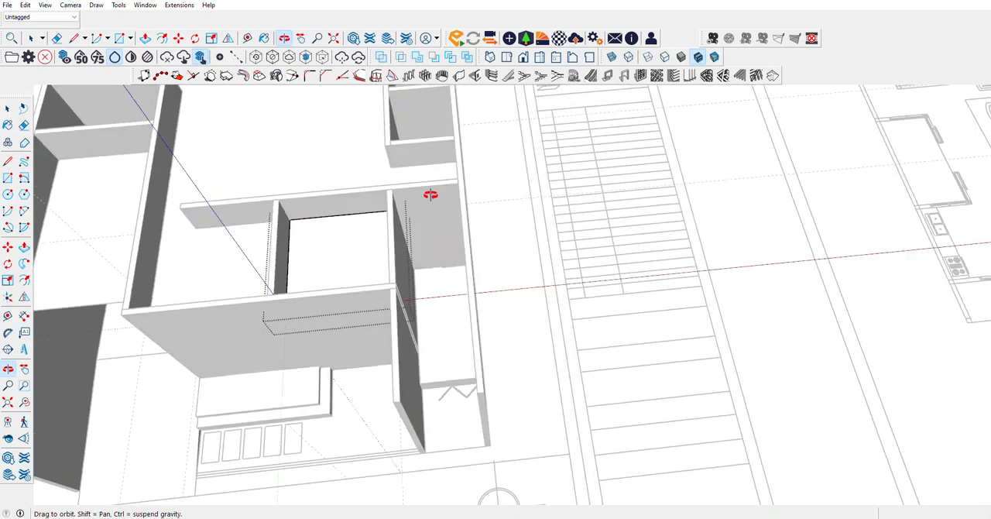
pyautogui.scroll(4, 454, 337)
pyautogui.moveTo(390, 288); pyautogui.dragTo(291, 218)
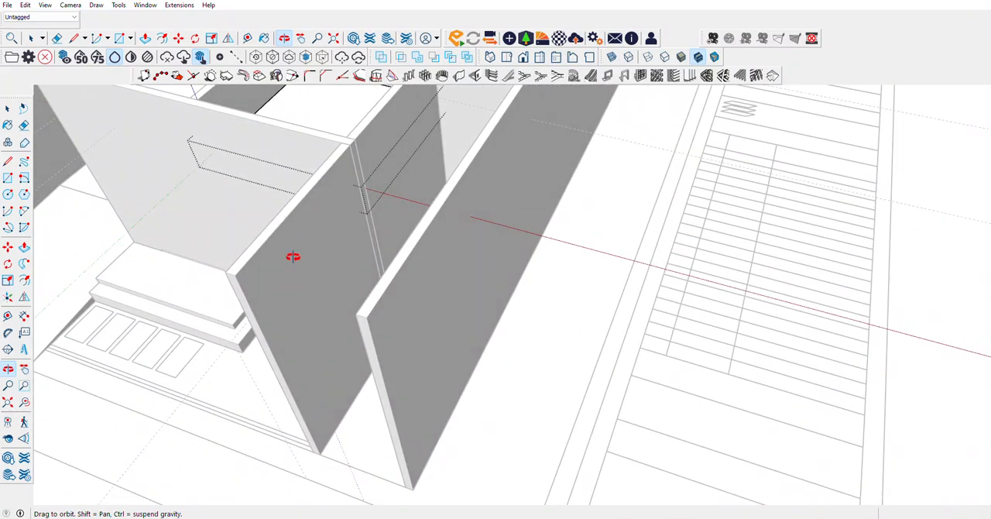
pyautogui.moveTo(292, 256); pyautogui.dragTo(335, 323)
pyautogui.click(7, 325)
pyautogui.scroll(6, 416, 393)
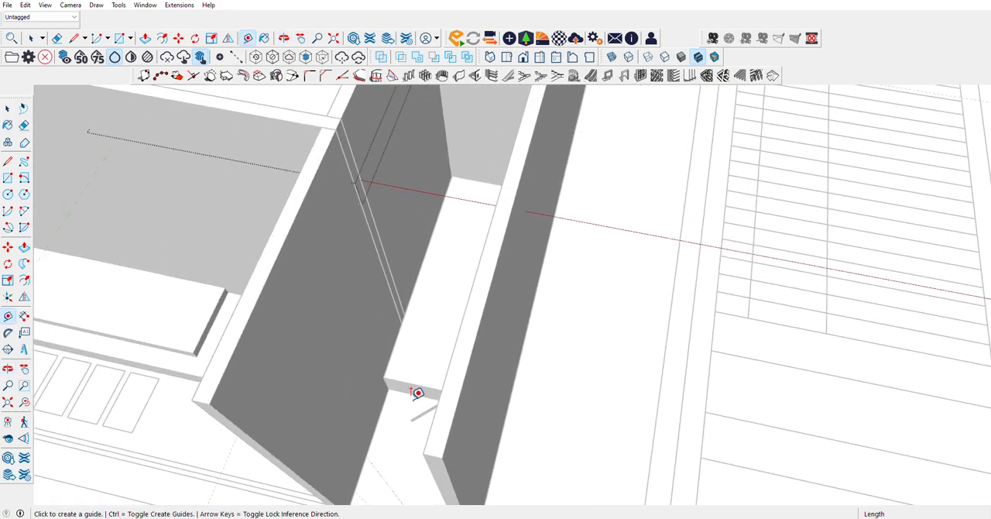
pyautogui.press('space')
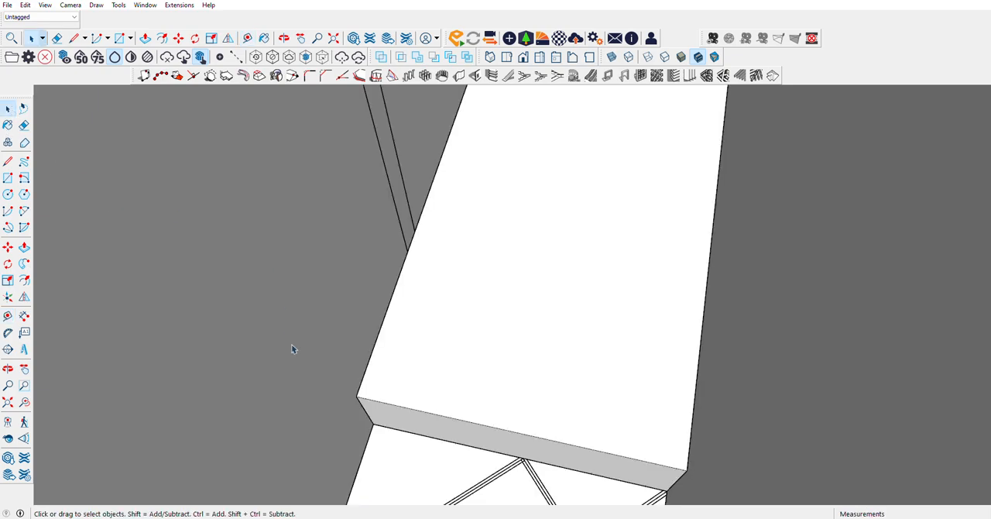
pyautogui.click(8, 161)
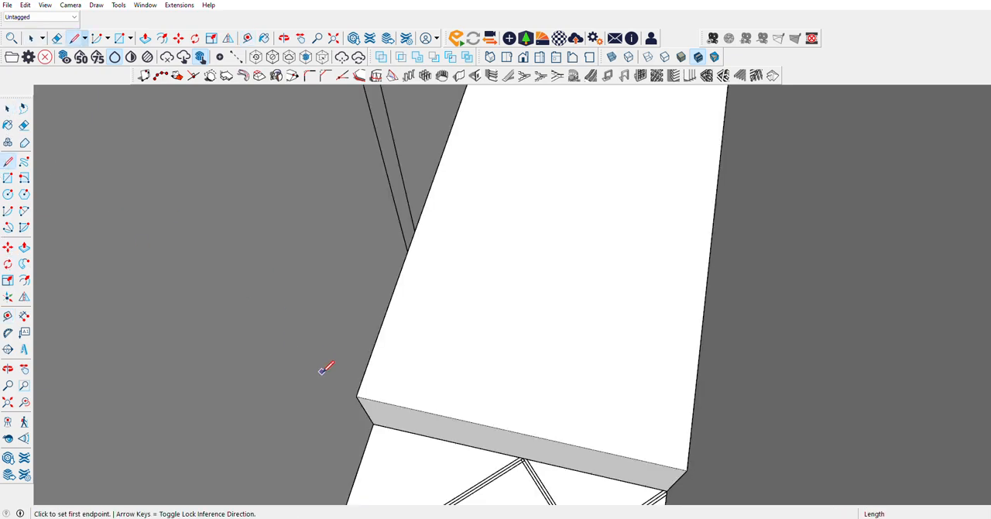
pyautogui.click(9, 318)
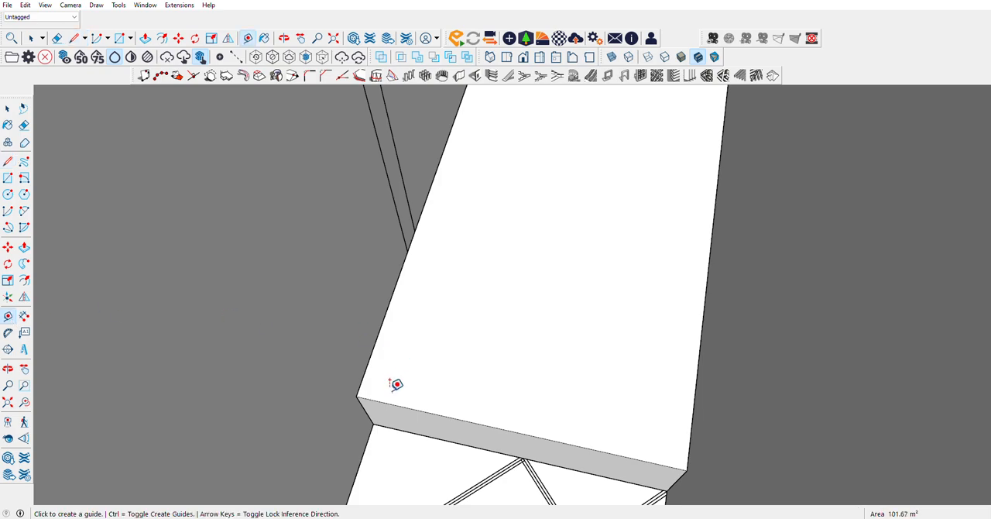
pyautogui.click(364, 407)
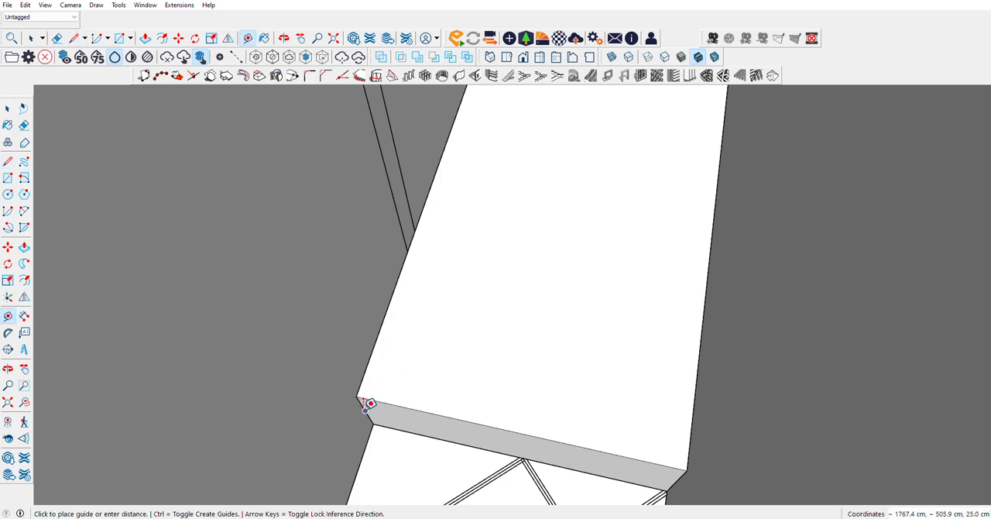
pyautogui.click(374, 349)
pyautogui.scroll(-5, 454, 395)
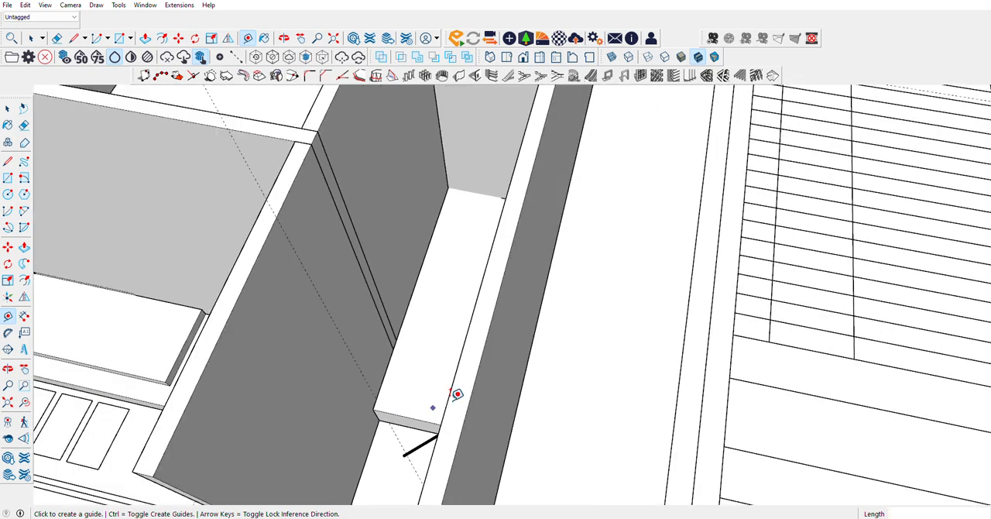
# Step: Place guides 350 cm above the floor along the corridor's inner side wall and across its end wall
pyautogui.scroll(4, 380, 268)
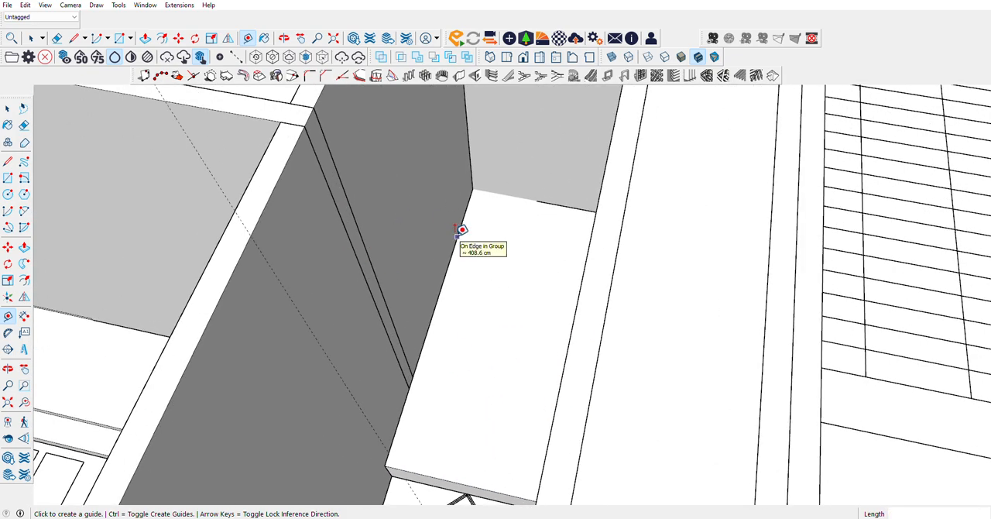
pyautogui.click(457, 236)
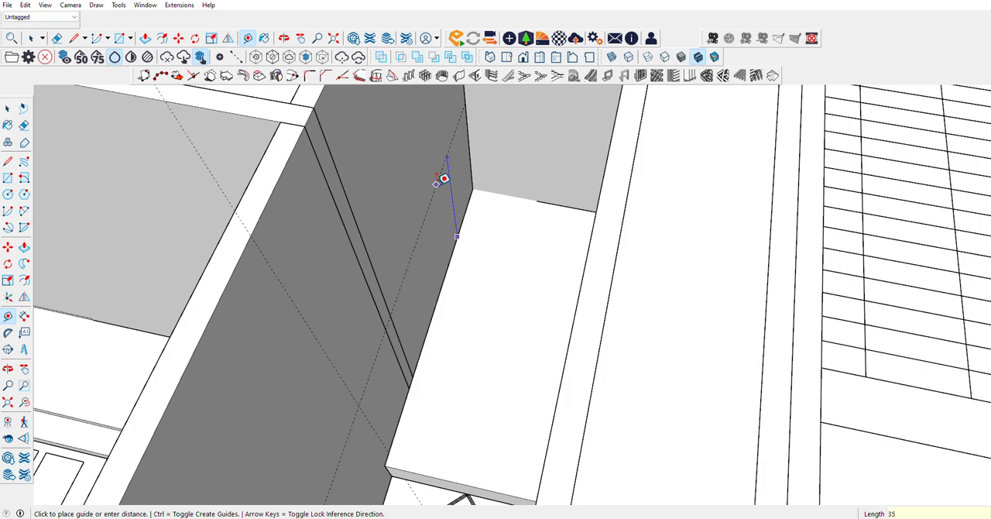
pyautogui.click(444, 179)
pyautogui.scroll(-3, 604, 236)
pyautogui.scroll(4, 589, 225)
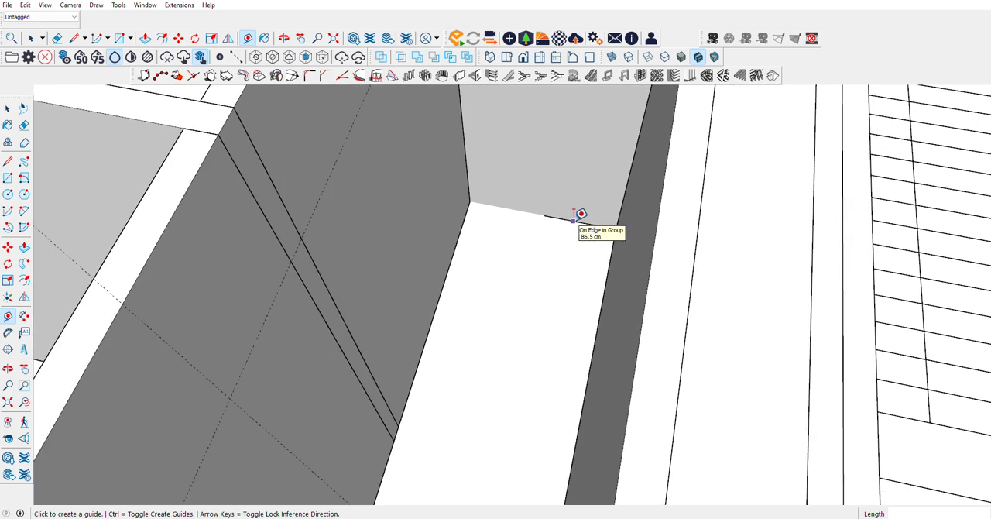
pyautogui.click(573, 220)
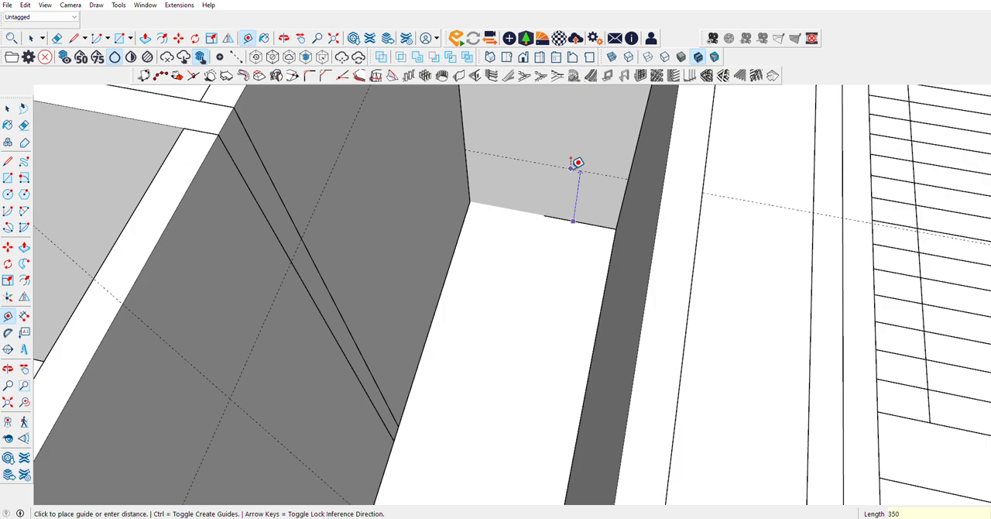
pyautogui.click(575, 164)
pyautogui.scroll(-5, 645, 292)
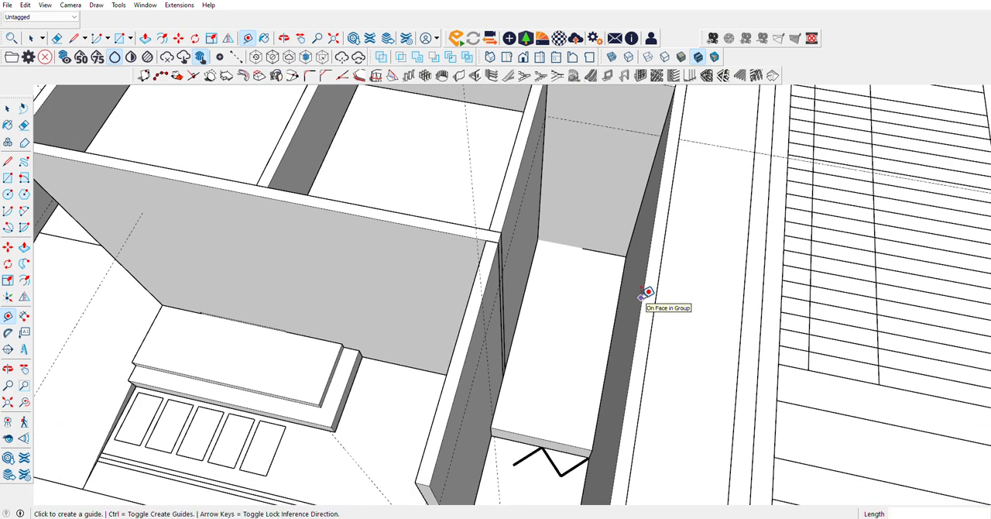
# Step: Draw a horizontal rectangle of about 177.5 × 378.6 cm from the corridor's end wall guide to the intersection of the side wall guides
pyautogui.click(8, 177)
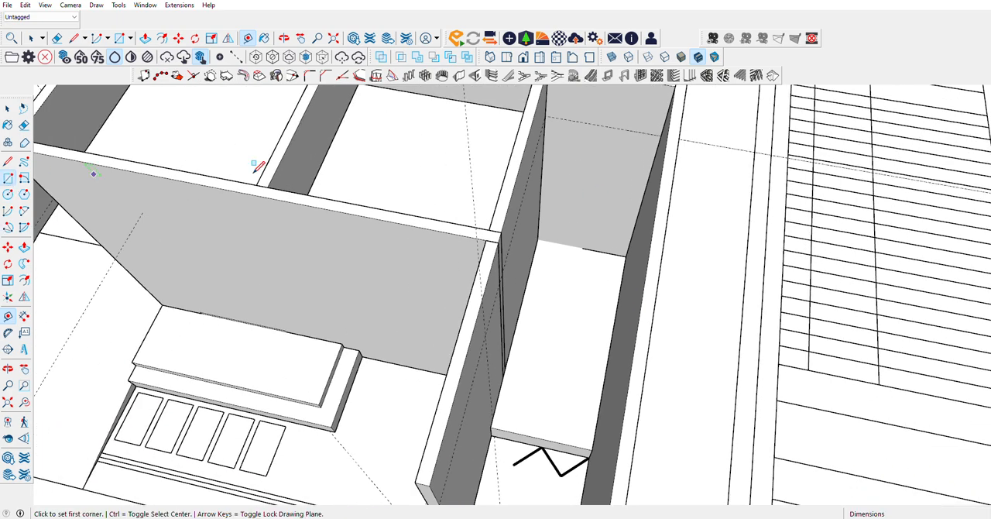
pyautogui.click(662, 136)
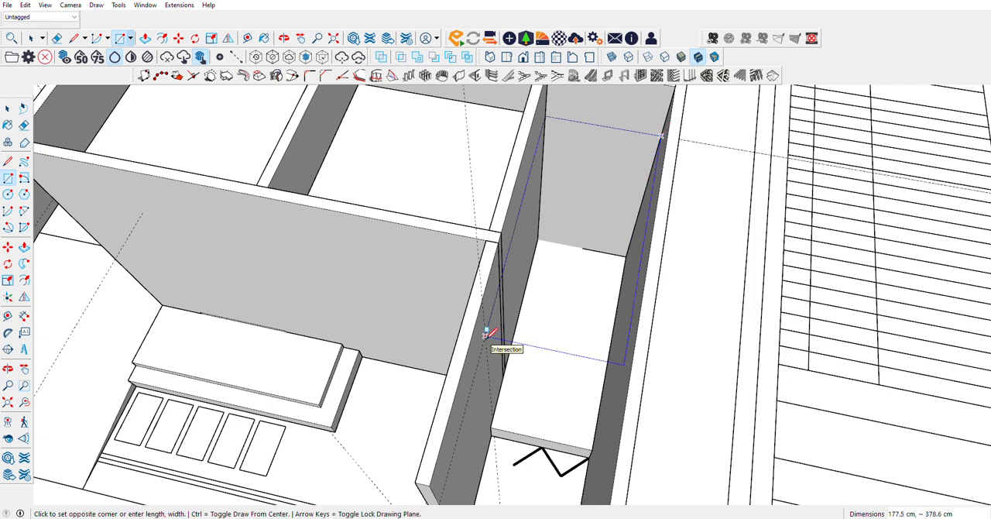
pyautogui.click(486, 334)
# Step: Make the corridor rectangle a group and open it for editing with its face selected
pyautogui.click(8, 108)
pyautogui.click(597, 272)
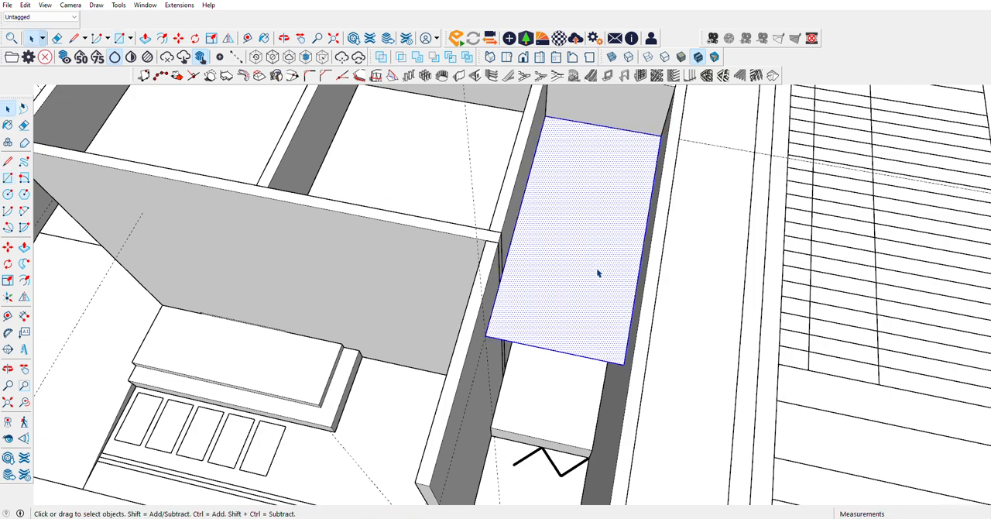
pyautogui.rightClick(598, 272)
pyautogui.click(630, 358)
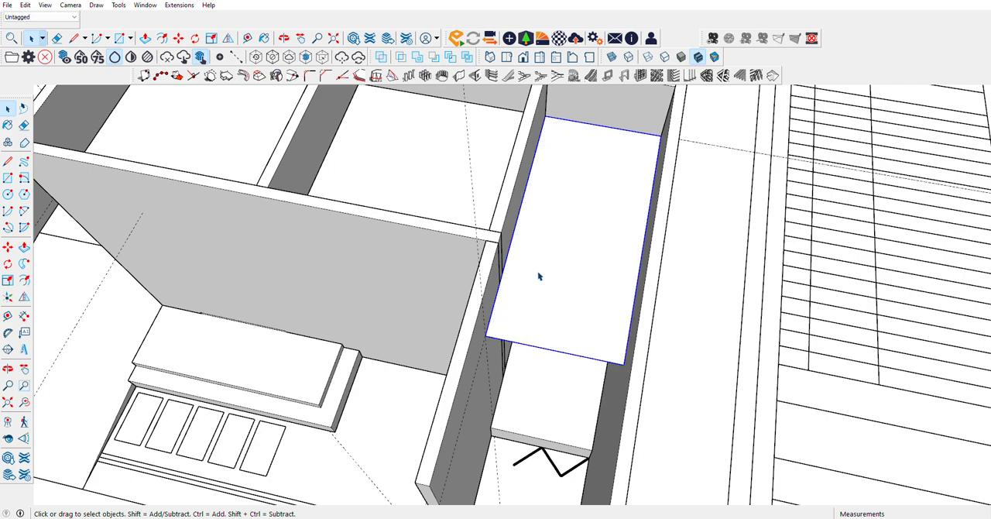
pyautogui.doubleClick(540, 318)
# Step: Extrude the corridor's raised rectangle by 1 cm
pyautogui.click(24, 246)
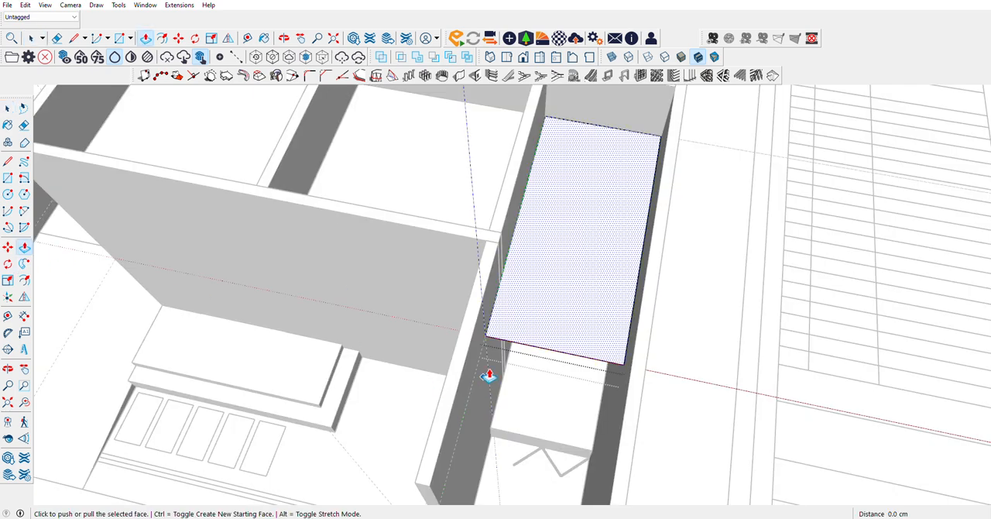
pyautogui.click(504, 341)
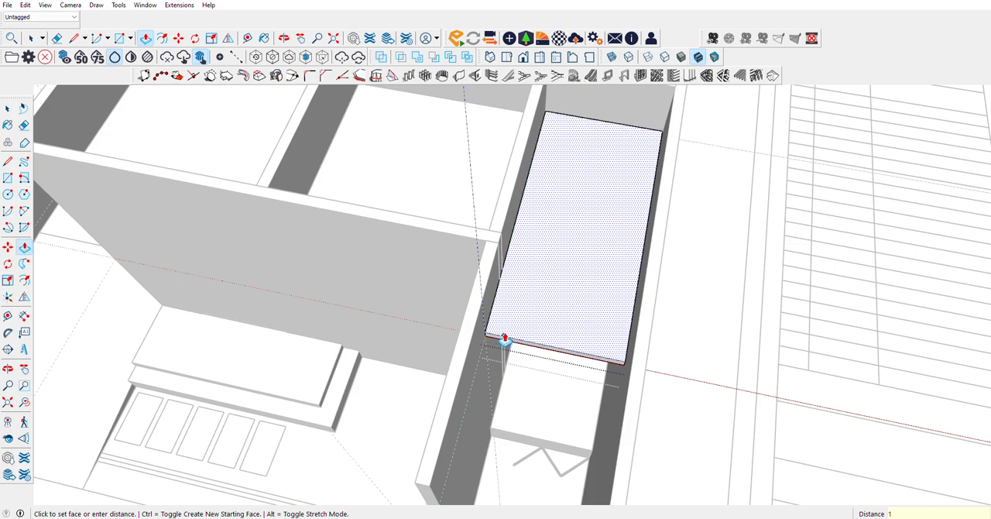
pyautogui.write('1')
pyautogui.press('Return')
# Step: Look over the two small rooms beside the long outer wall and close the corridor slab group
pyautogui.scroll(-5, 505, 339)
pyautogui.scroll(8, 487, 148)
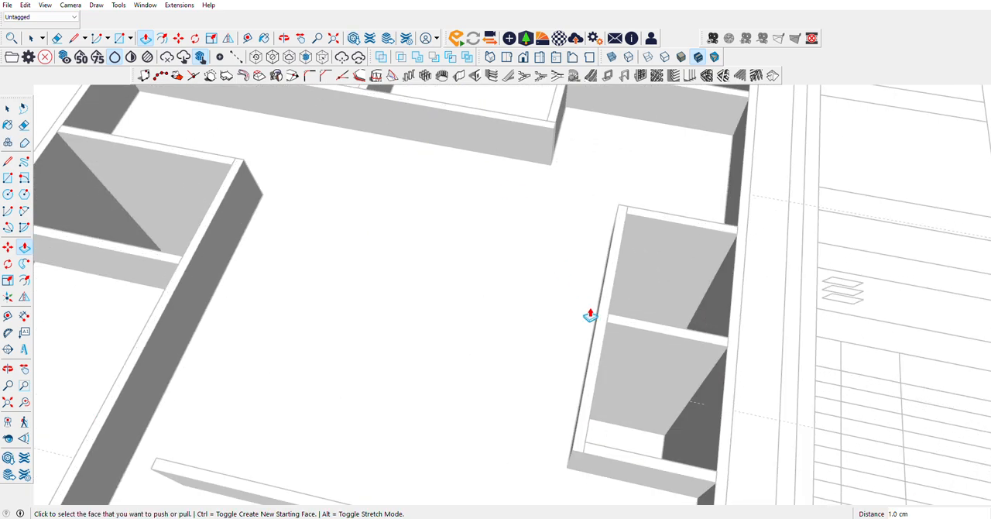
pyautogui.scroll(2, 590, 315)
pyautogui.moveTo(146, 355); pyautogui.dragTo(572, 314, button='middle')
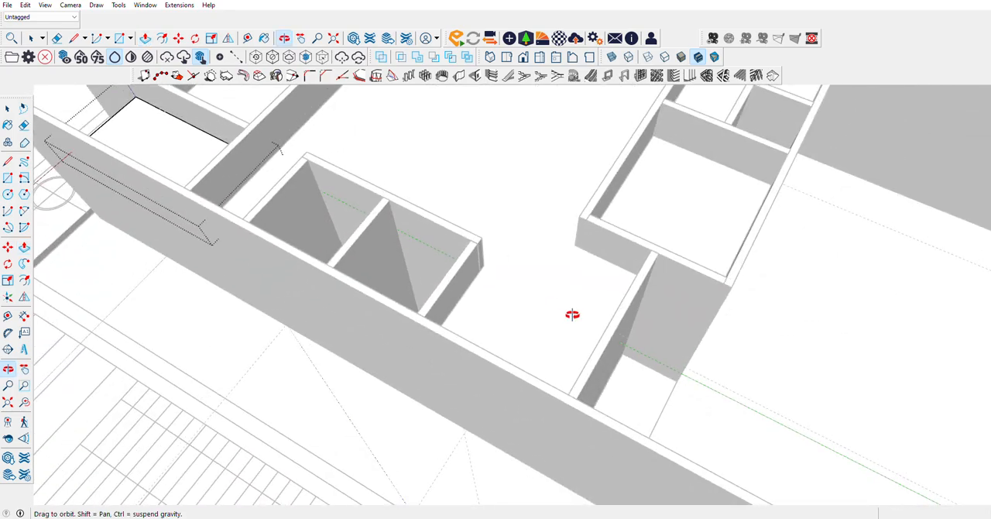
pyautogui.scroll(-8, 572, 314)
pyautogui.moveTo(630, 270); pyautogui.dragTo(283, 289, button='middle')
pyautogui.scroll(7, 325, 294)
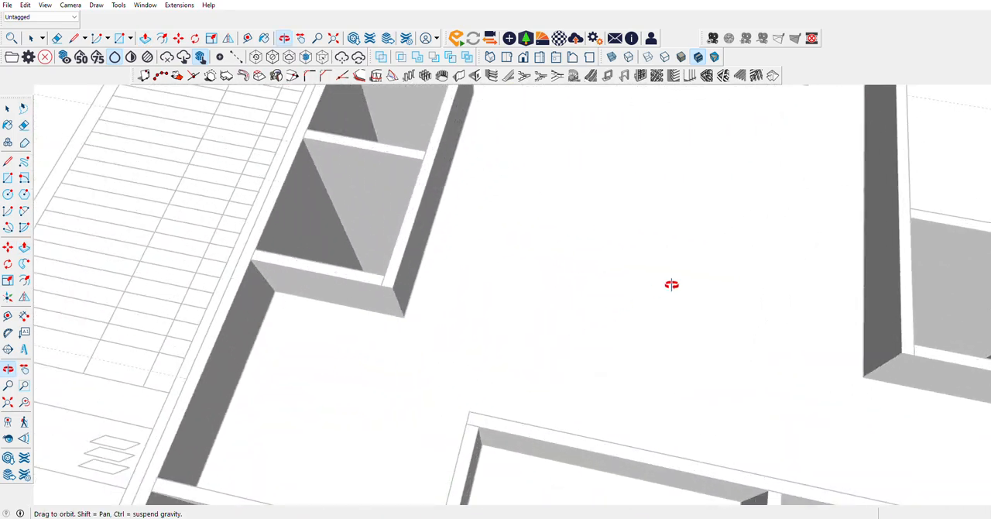
pyautogui.scroll(-6, 412, 323)
pyautogui.moveTo(444, 325); pyautogui.dragTo(228, 297, button='middle')
pyautogui.scroll(6, 550, 362)
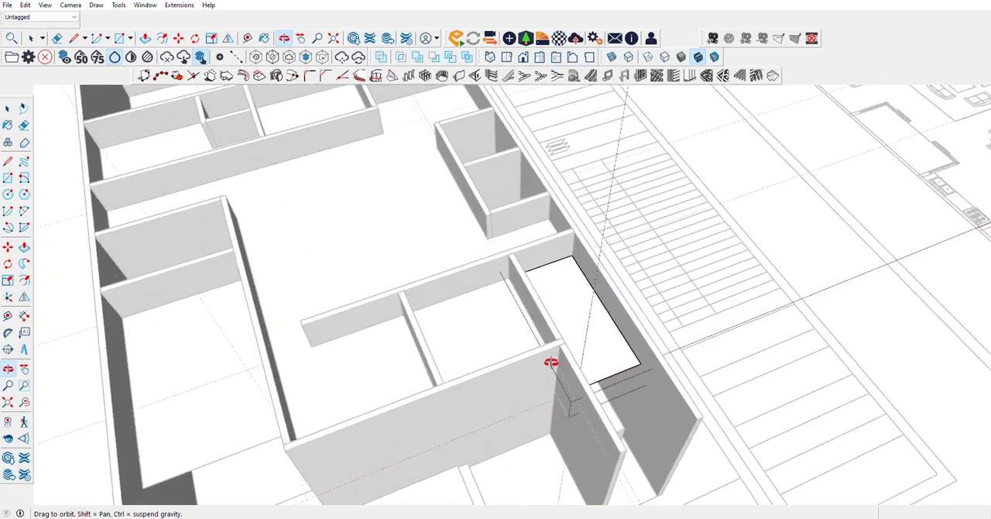
pyautogui.moveTo(550, 363); pyautogui.dragTo(411, 273, button='middle')
pyautogui.scroll(-5, 411, 273)
pyautogui.moveTo(573, 279); pyautogui.dragTo(423, 303, button='middle')
pyautogui.scroll(-2, 423, 304)
pyautogui.moveTo(456, 182); pyautogui.dragTo(398, 291, button='middle')
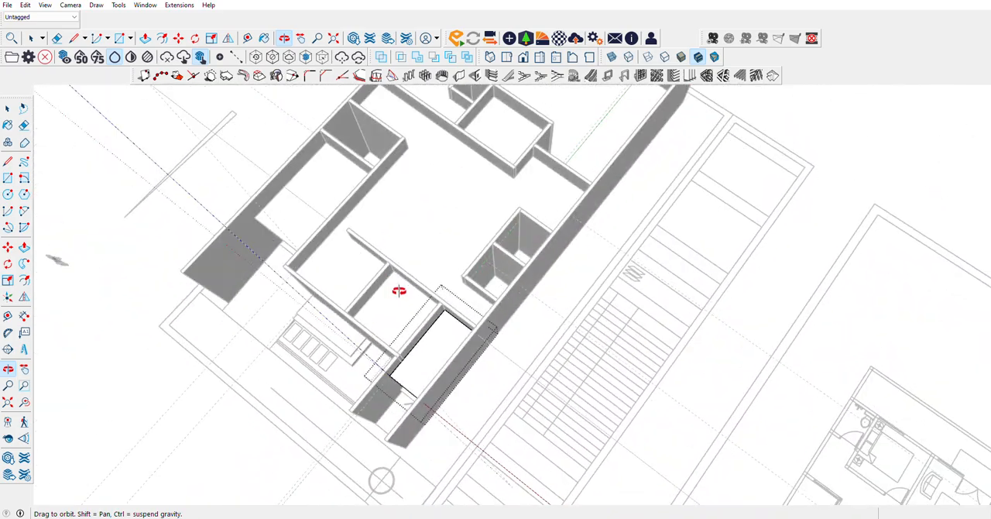
pyautogui.scroll(7, 518, 271)
pyautogui.moveTo(518, 281)
pyautogui.mouseDown(button='middle')
pyautogui.moveTo(279, 327)
pyautogui.moveTo(96, 326)
pyautogui.moveTo(303, 208)
pyautogui.moveTo(594, 457)
pyautogui.mouseUp(button='middle')
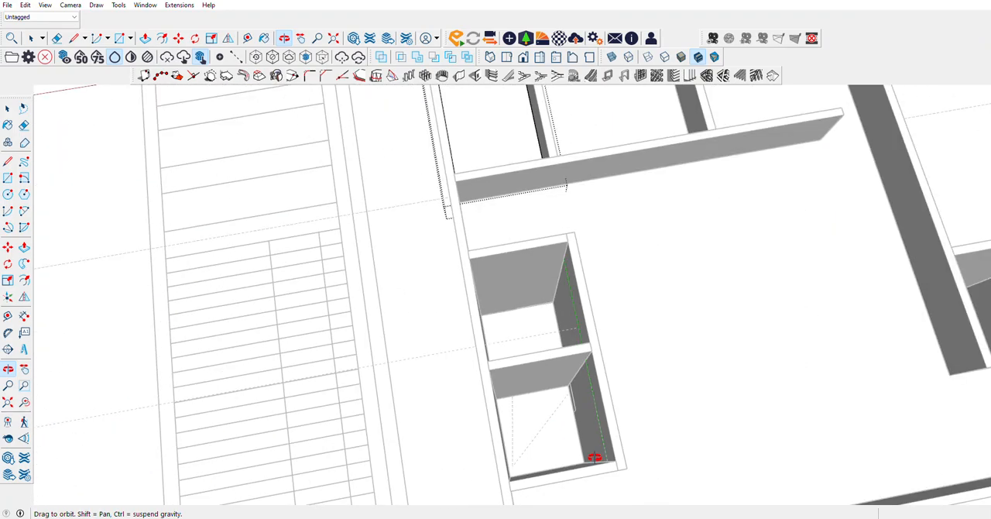
pyautogui.scroll(3, 535, 280)
pyautogui.scroll(4, 551, 381)
pyautogui.moveTo(557, 368); pyautogui.dragTo(512, 393, button='middle')
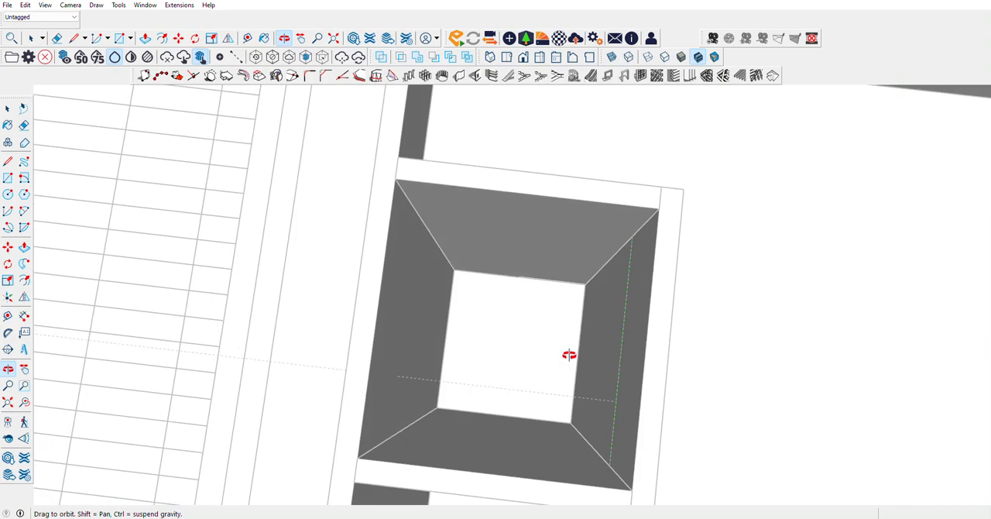
pyautogui.scroll(3, 569, 353)
pyautogui.scroll(-4, 576, 360)
pyautogui.moveTo(580, 352); pyautogui.dragTo(854, 317, button='middle')
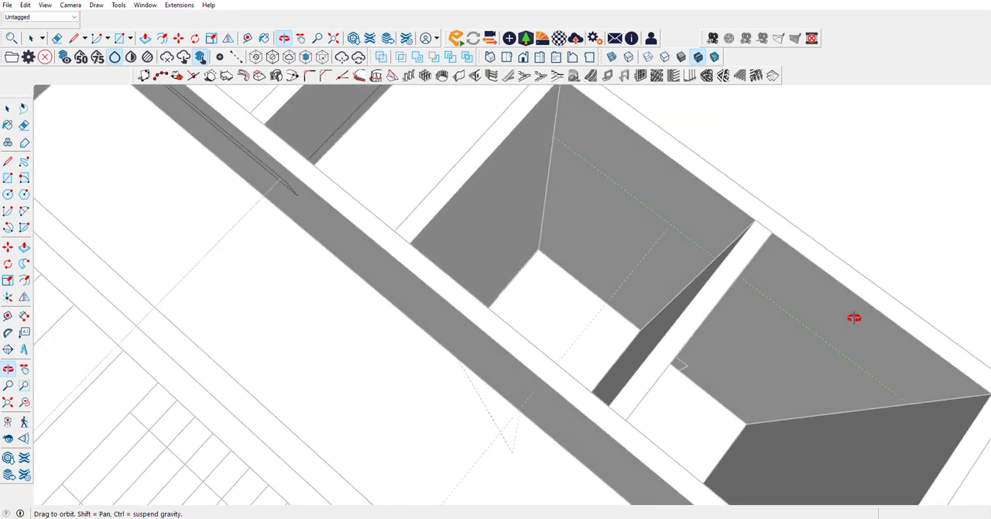
pyautogui.click(8, 108)
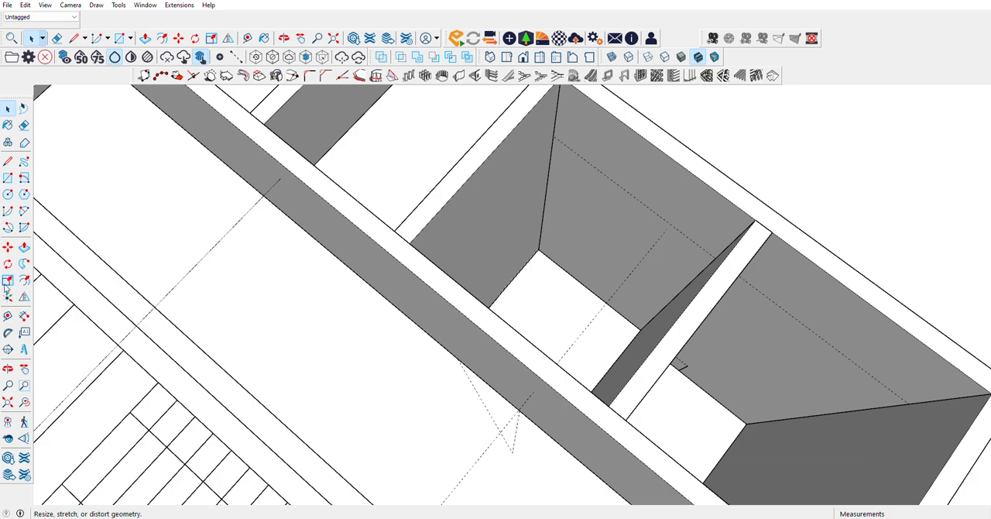
# Step: Place guides 300 cm above the floor on two adjoining walls of the first small room
pyautogui.click(8, 315)
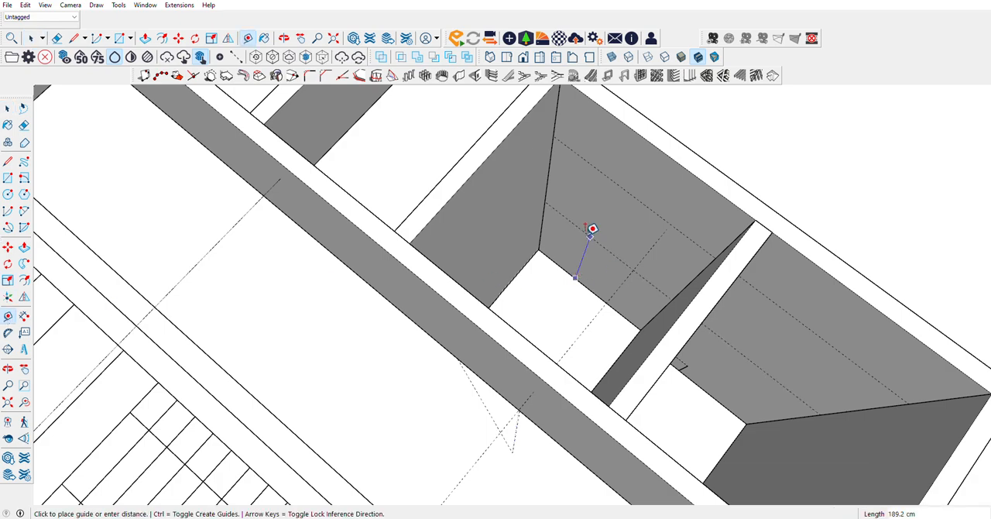
pyautogui.write('00')
pyautogui.press('Return')
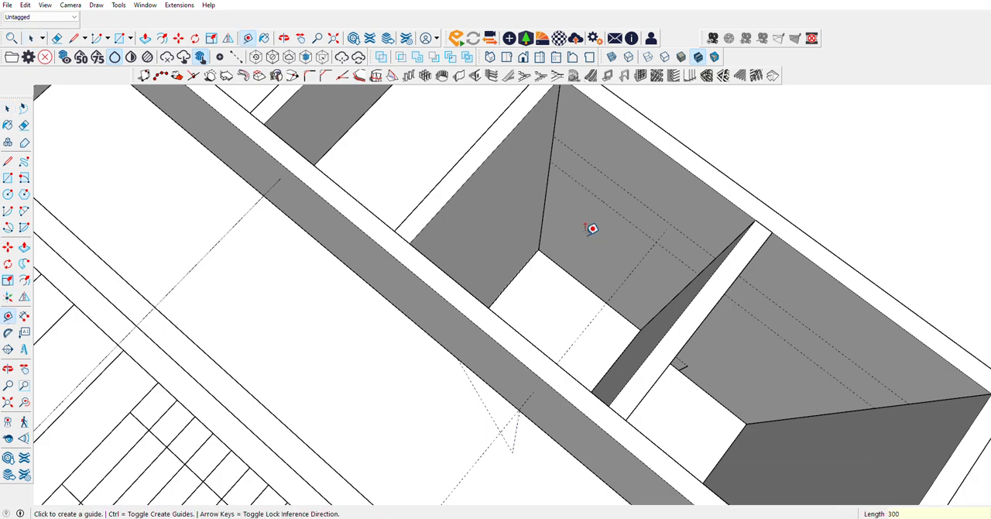
pyautogui.click(511, 279)
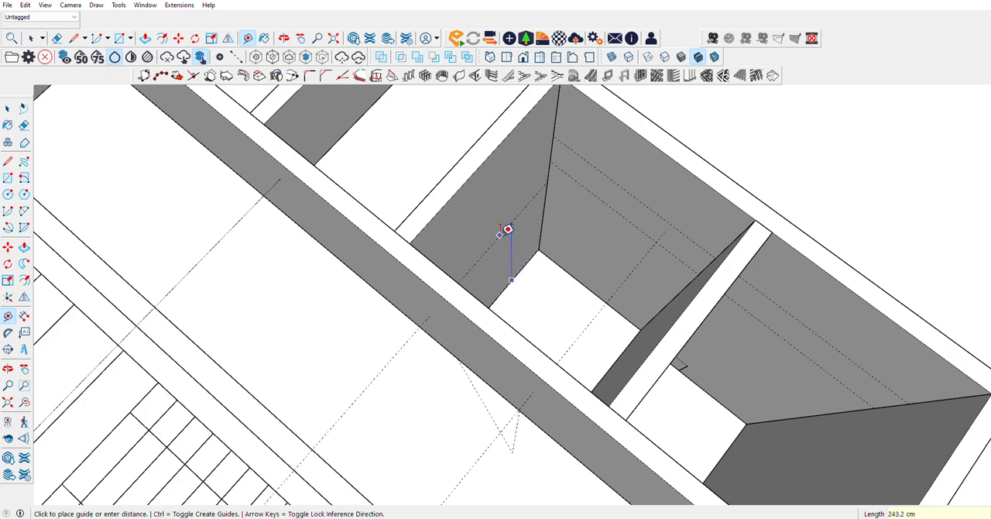
pyautogui.click(507, 229)
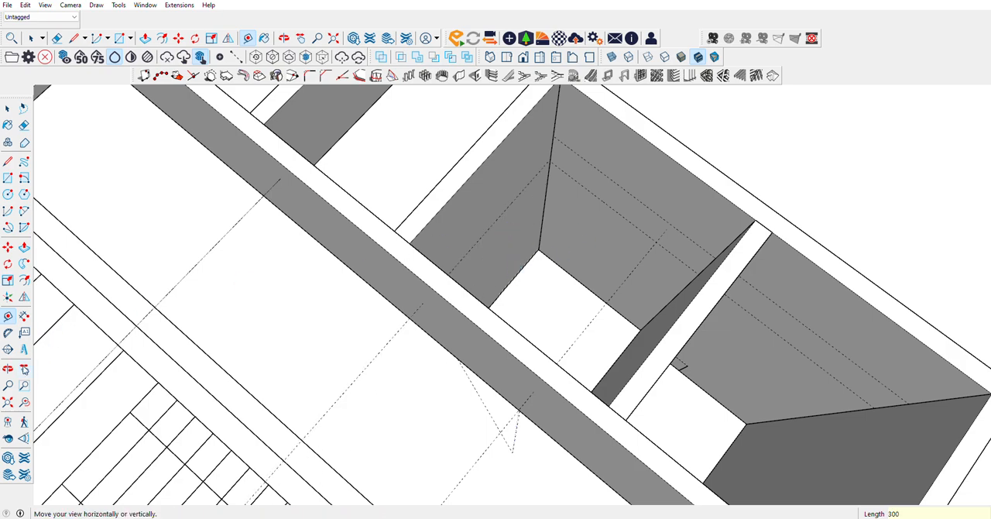
# Step: Delete all guides in the model
pyautogui.moveTo(348, 303); pyautogui.dragTo(801, 316, button='middle')
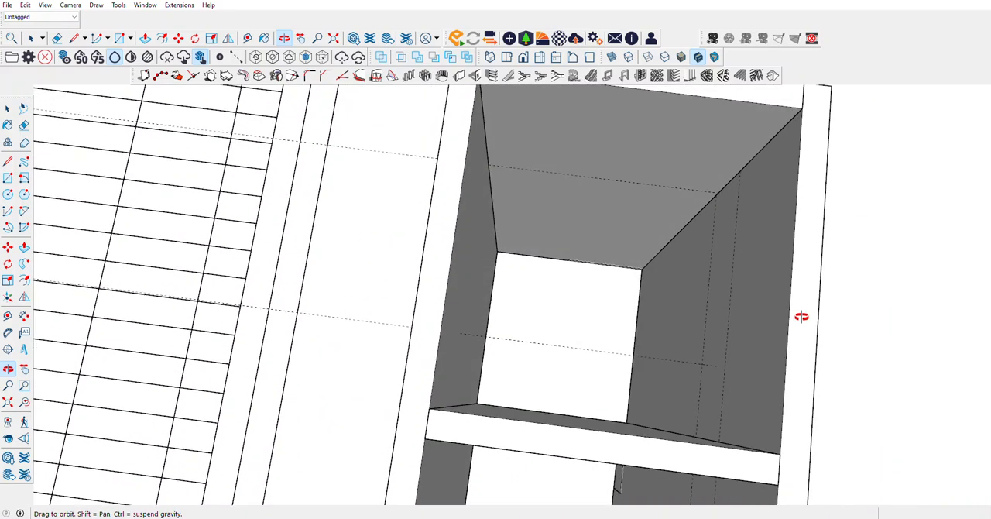
pyautogui.moveTo(740, 286); pyautogui.dragTo(688, 266, button='middle')
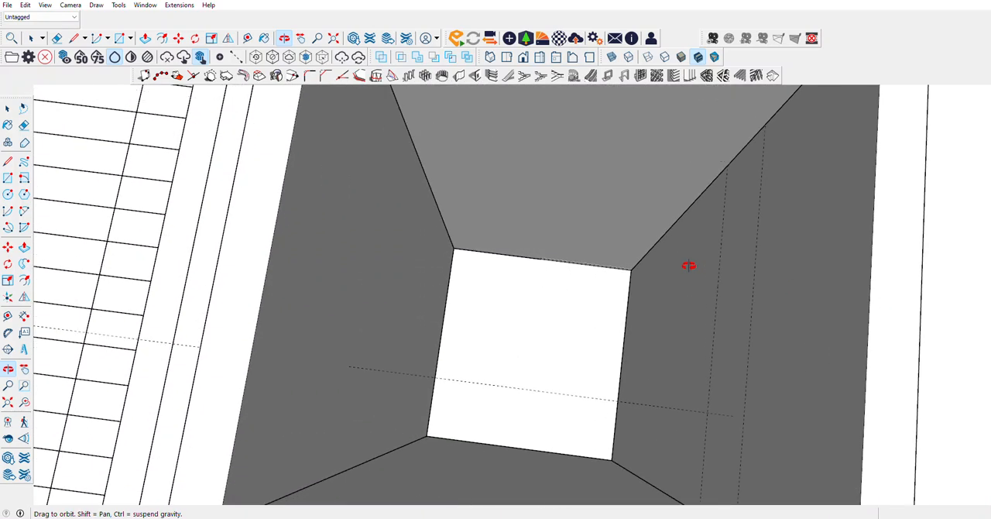
pyautogui.click(26, 5)
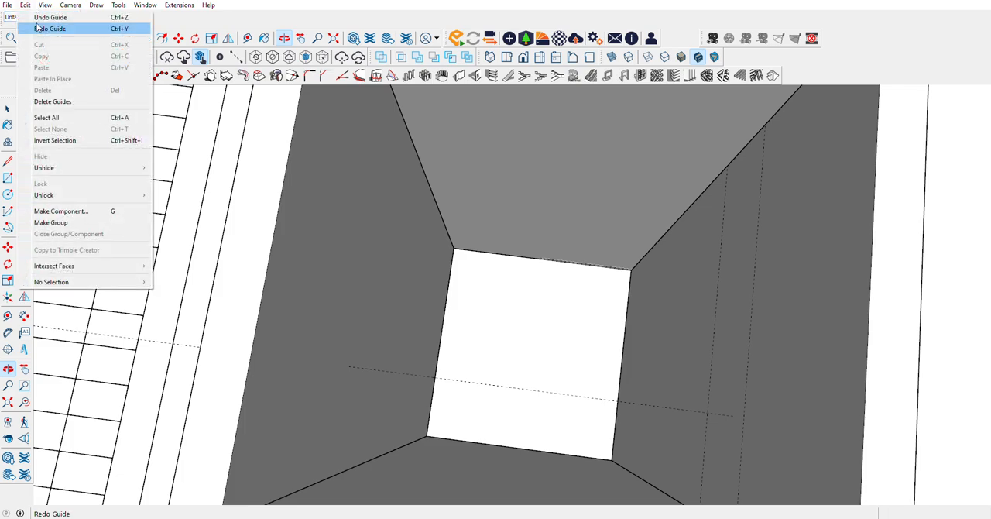
pyautogui.click(51, 100)
# Step: Place guides 300 cm above the floor along the first small room's far wall and its adjoining side wall
pyautogui.press('t')
pyautogui.scroll(5, 480, 246)
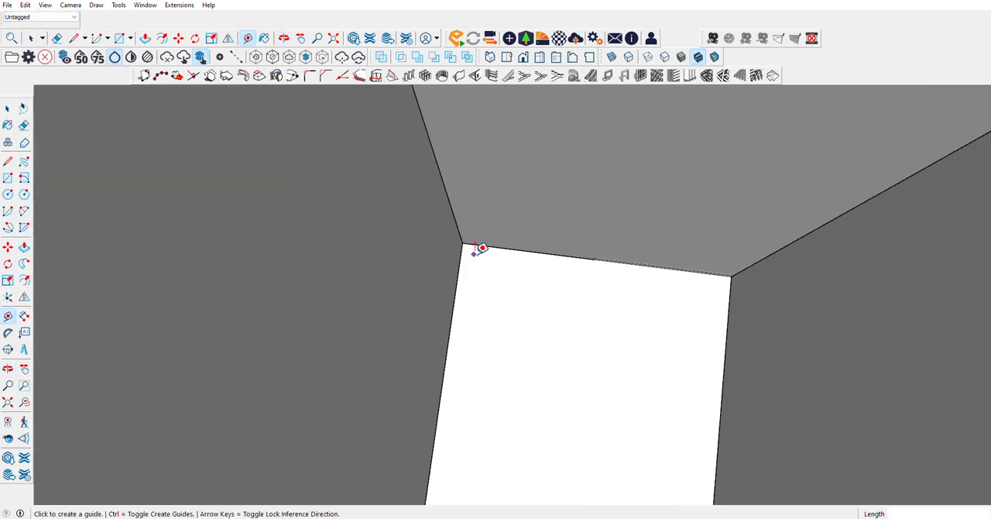
pyautogui.click(504, 233)
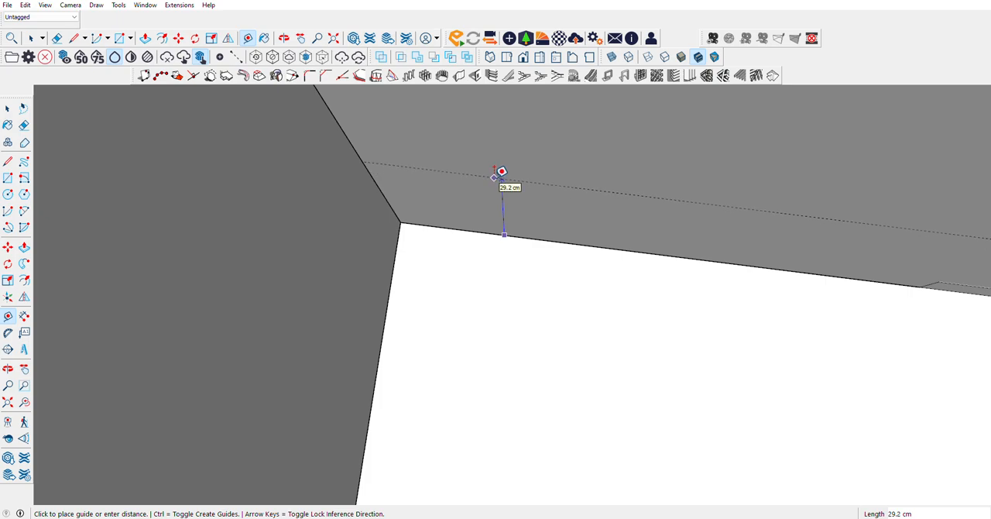
pyautogui.press('Return')
pyautogui.scroll(-3, 501, 171)
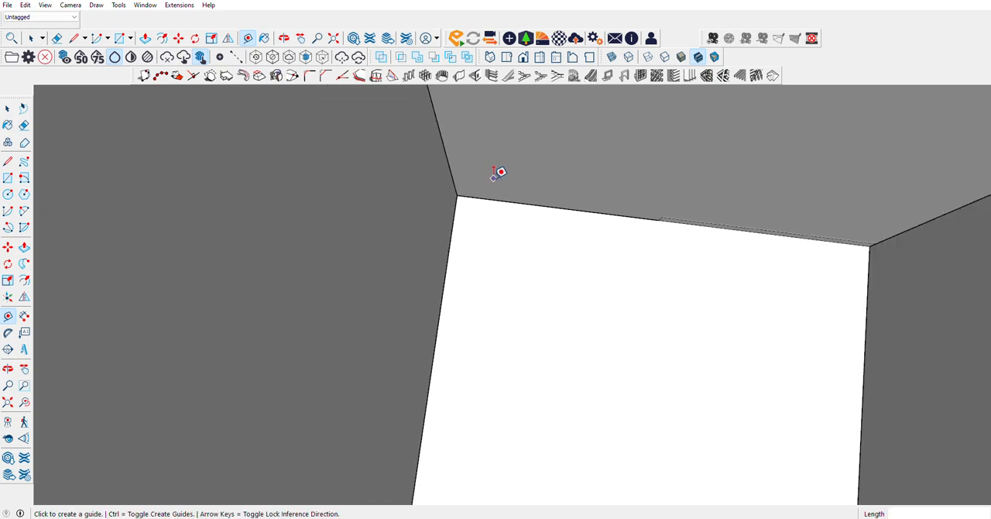
pyautogui.scroll(5, 808, 304)
pyautogui.click(816, 320)
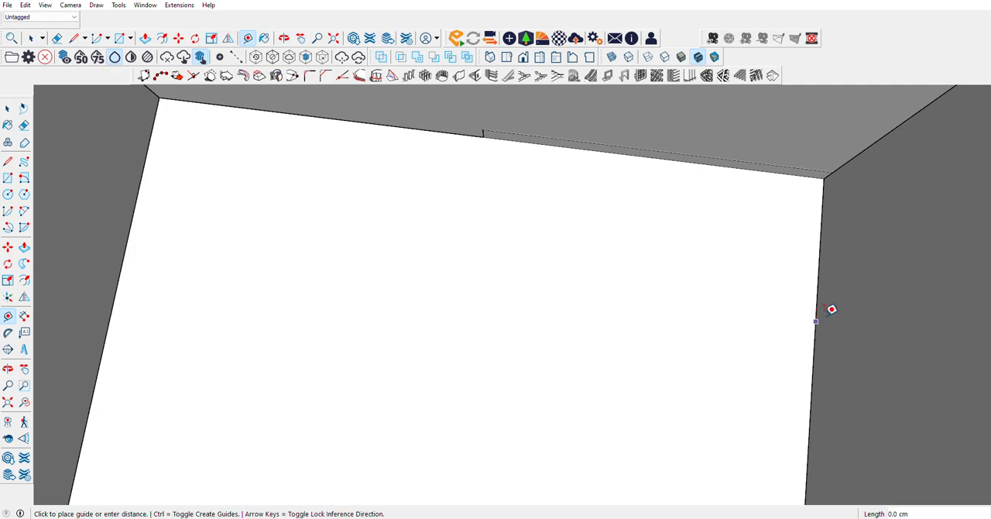
pyautogui.write('300')
pyautogui.press('Return')
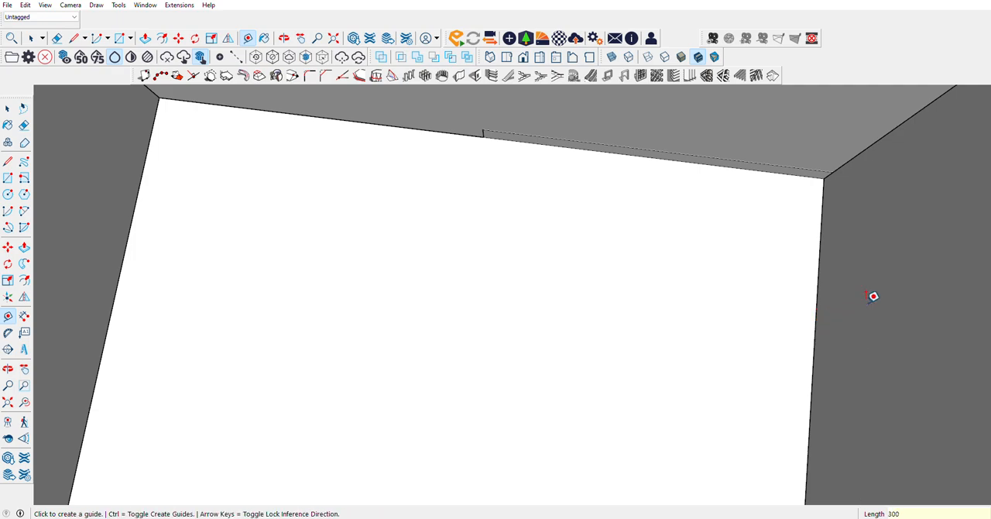
pyautogui.scroll(-2, 653, 417)
pyautogui.scroll(-3, 412, 283)
pyautogui.scroll(1, 387, 280)
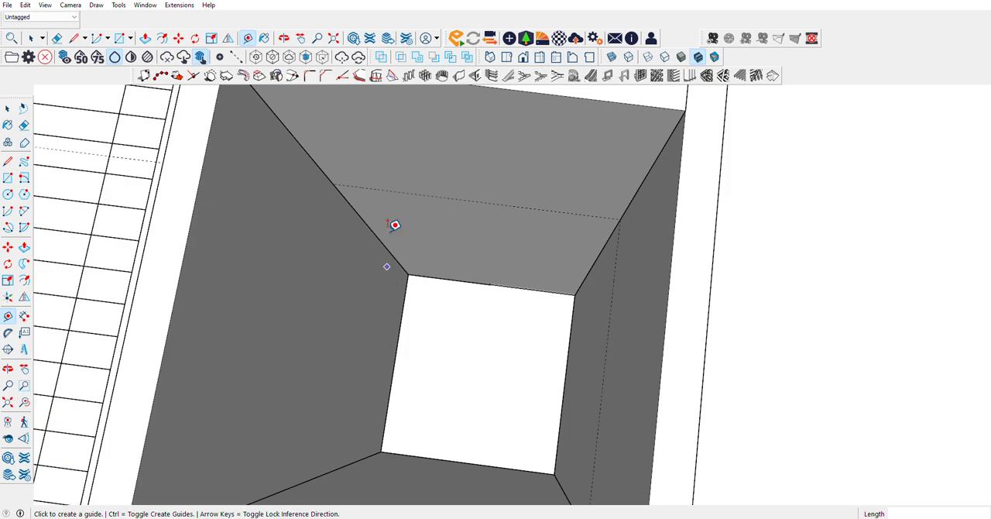
# Step: Draw a horizontal rectangle of 177.5 × 185.0 cm at guide height, spanning the small room between opposite wall corners
pyautogui.click(8, 177)
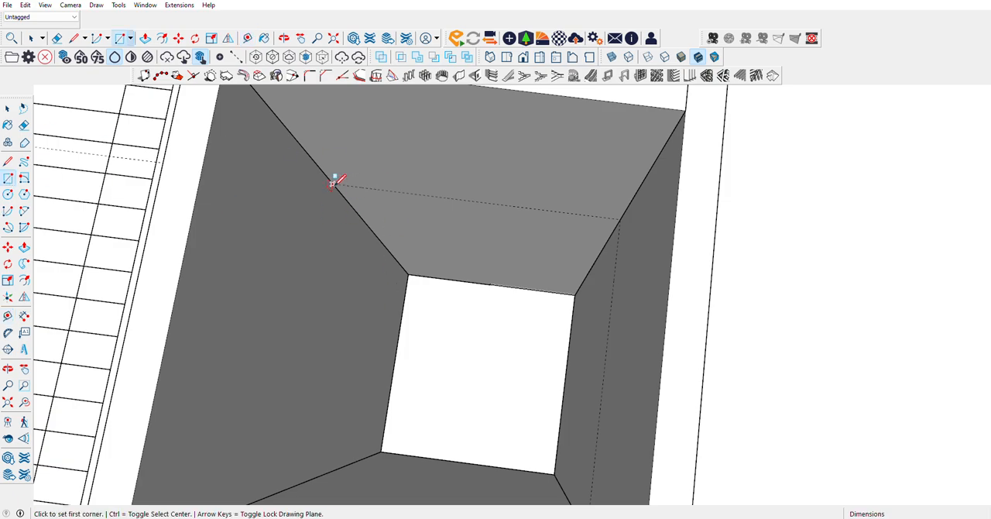
pyautogui.click(332, 181)
pyautogui.scroll(-2, 510, 325)
pyautogui.scroll(2, 534, 408)
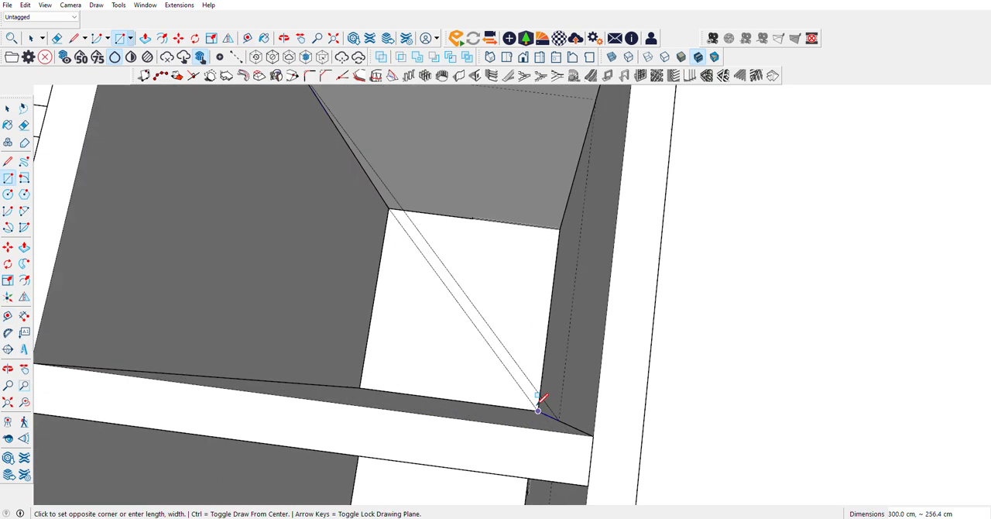
pyautogui.scroll(1, 538, 408)
pyautogui.click(596, 440)
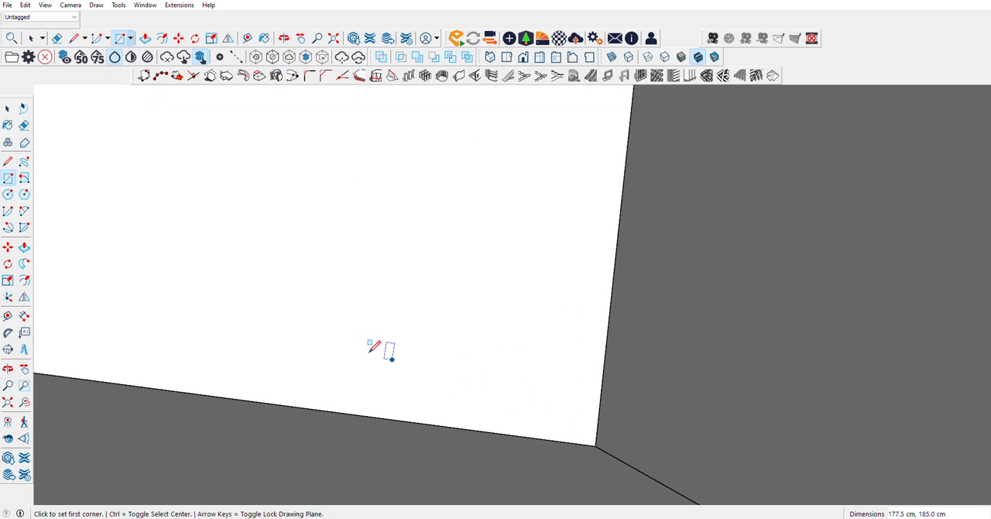
# Step: Make the small room's rectangle a group and open it for editing with its face selected
pyautogui.scroll(-2, 370, 346)
pyautogui.press('space')
pyautogui.rightClick(262, 224)
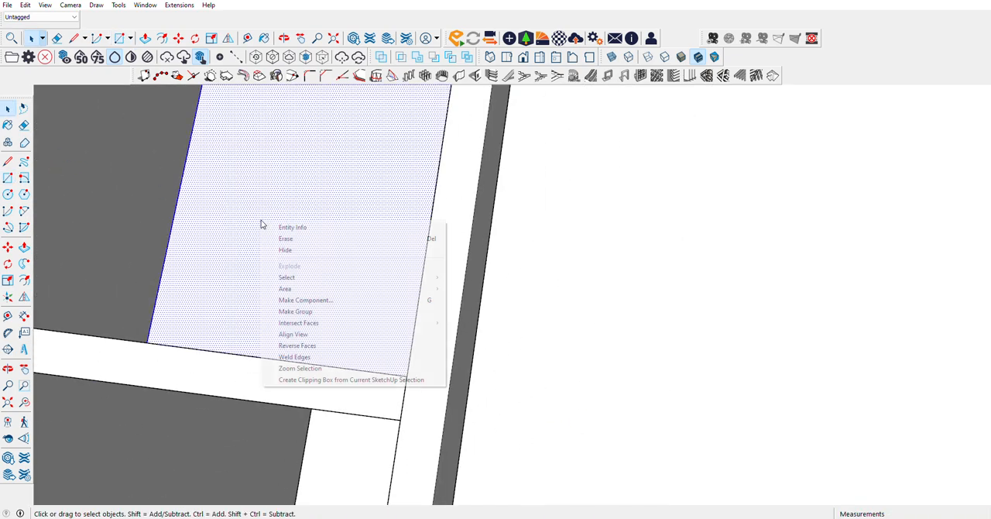
pyautogui.click(295, 311)
pyautogui.doubleClick(246, 256)
pyautogui.click(212, 267)
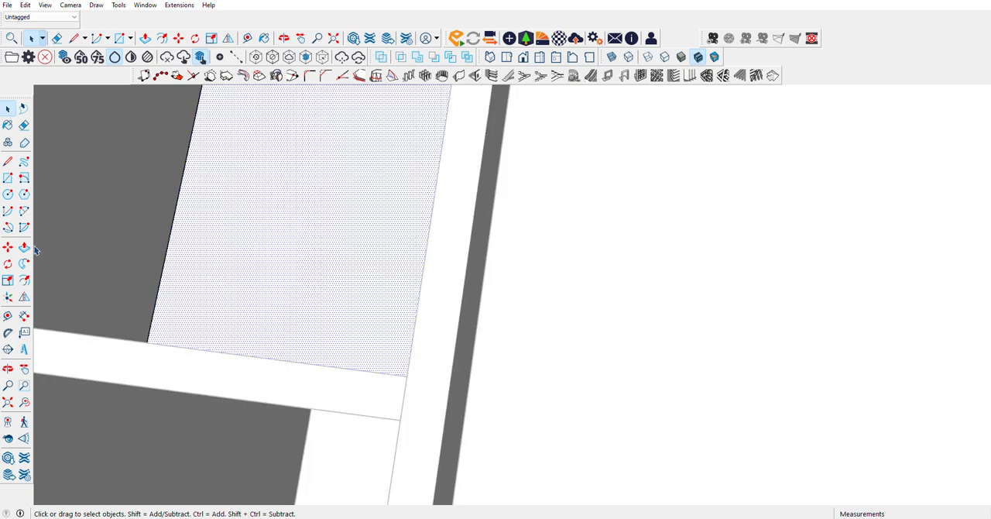
# Step: Extrude the small room's rectangle by 1 cm and close the slab group
pyautogui.click(24, 246)
pyautogui.press('Return')
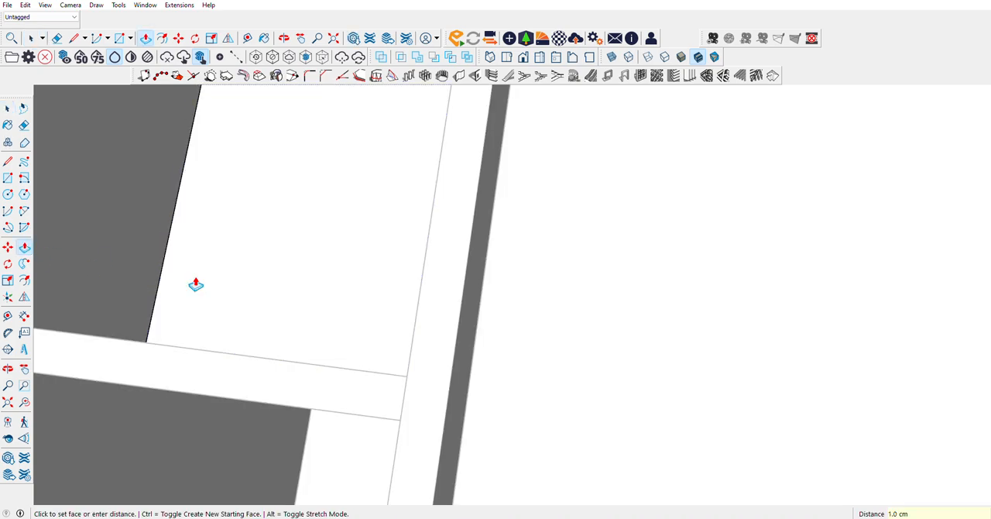
pyautogui.scroll(-5, 200, 284)
pyautogui.press('space')
pyautogui.click(6, 107)
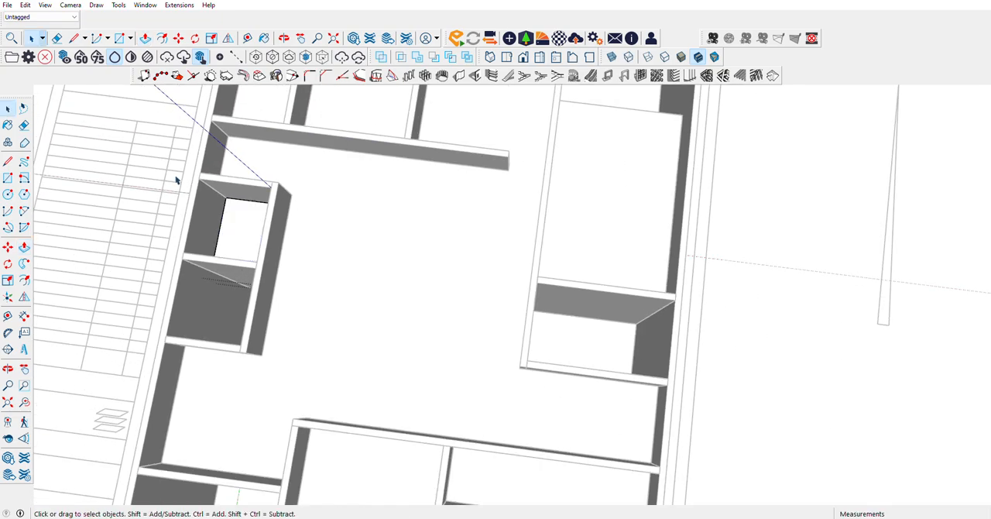
pyautogui.click(177, 178)
# Step: Place guides 300 cm above the floor on two adjoining walls of the smallest enclosed room
pyautogui.scroll(-3, 249, 234)
pyautogui.scroll(12, 418, 341)
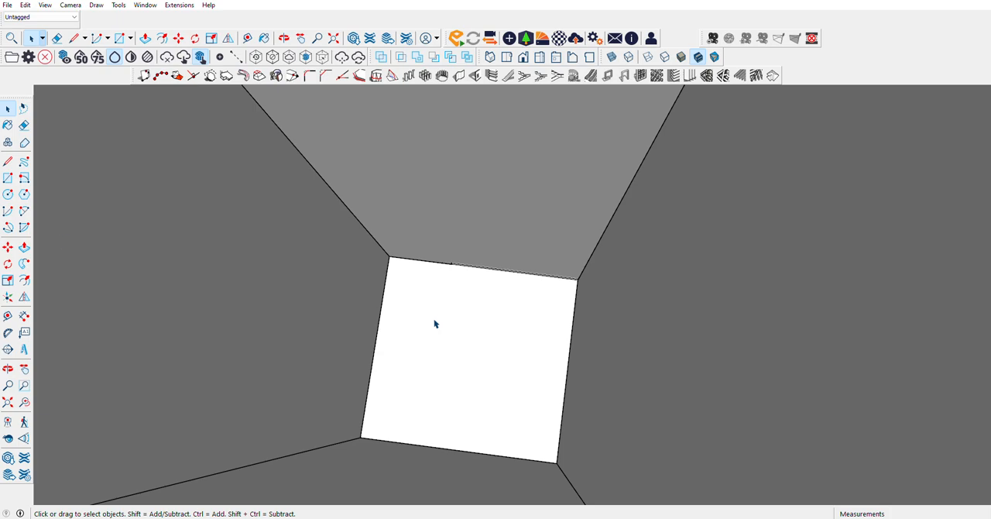
pyautogui.click(7, 315)
pyautogui.click(367, 386)
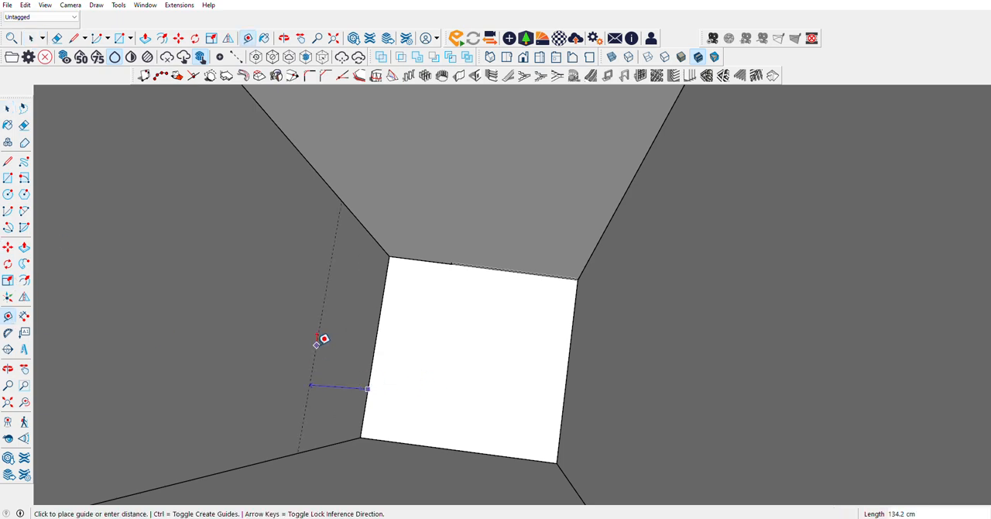
pyautogui.write('300')
pyautogui.press('Return')
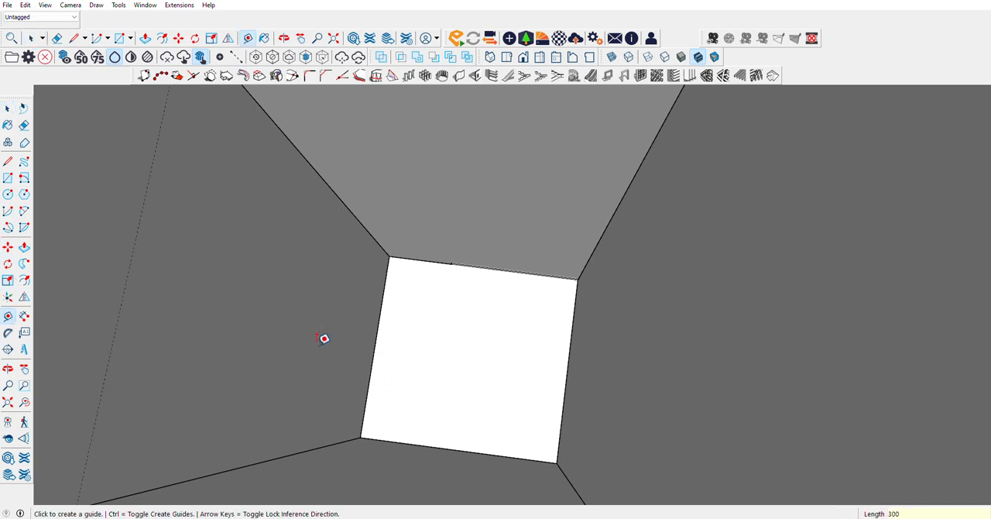
pyautogui.click(413, 258)
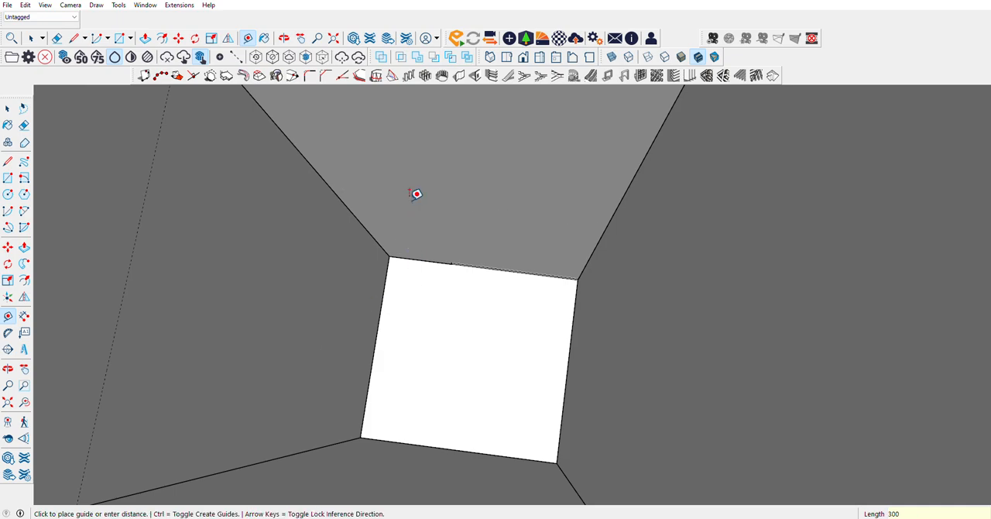
pyautogui.press('Return')
pyautogui.scroll(-5, 449, 287)
pyautogui.scroll(3, 379, 254)
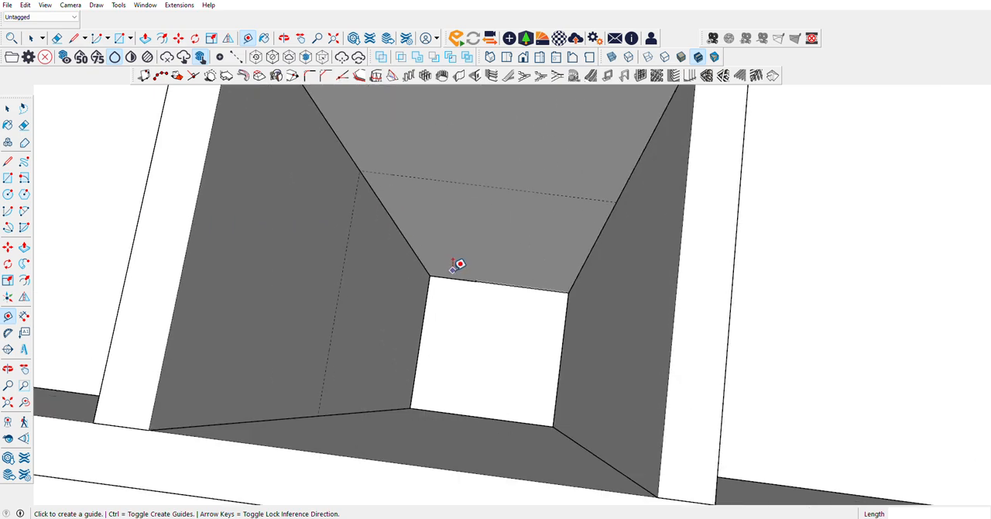
# Step: Draw a horizontal 135.0 × 127.5 cm rectangle at guide height between opposite wall corners of the smallest room and group it
pyautogui.press('r')
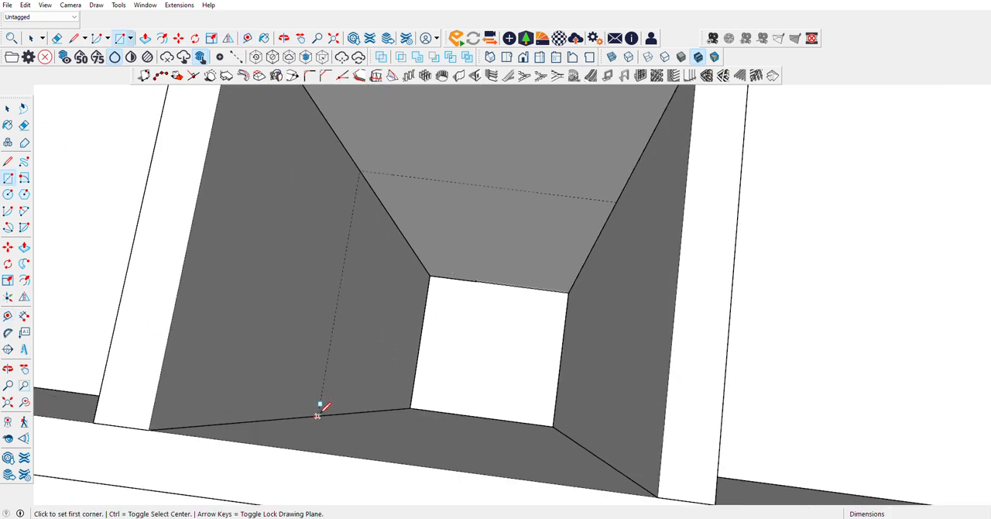
pyautogui.click(616, 199)
pyautogui.rightClick(475, 307)
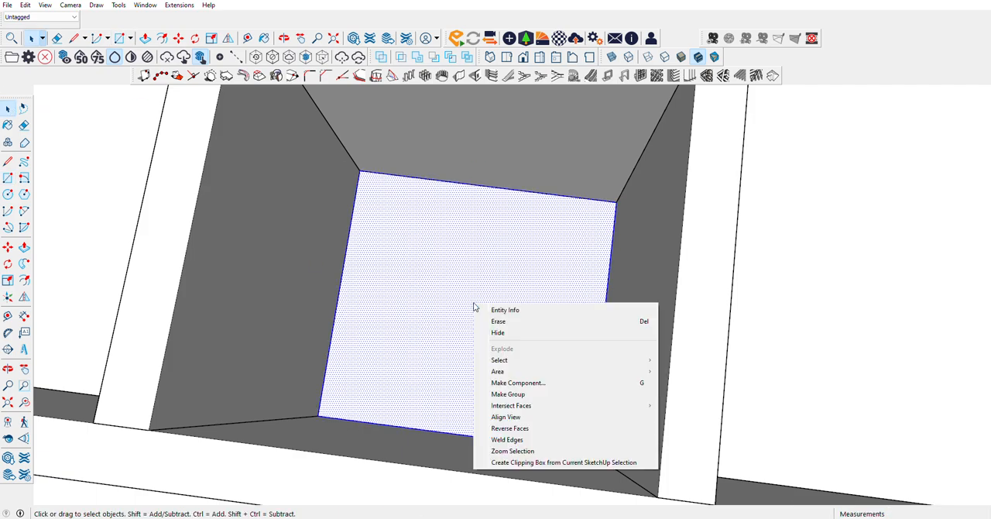
# Step: Extrude the grouped rectangle in the smallest room by 1 cm to form its thin slab
pyautogui.press('Escape')
pyautogui.click(7, 229)
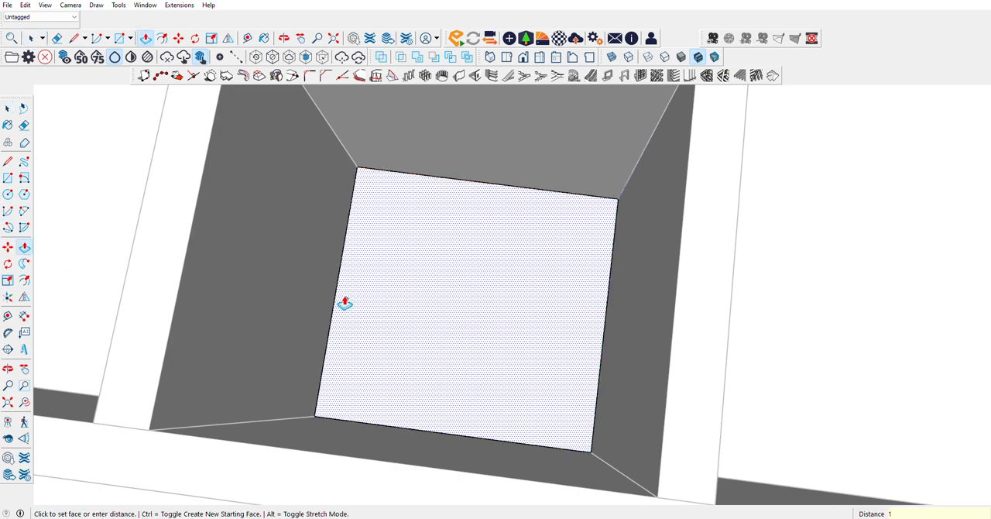
pyautogui.press('Return')
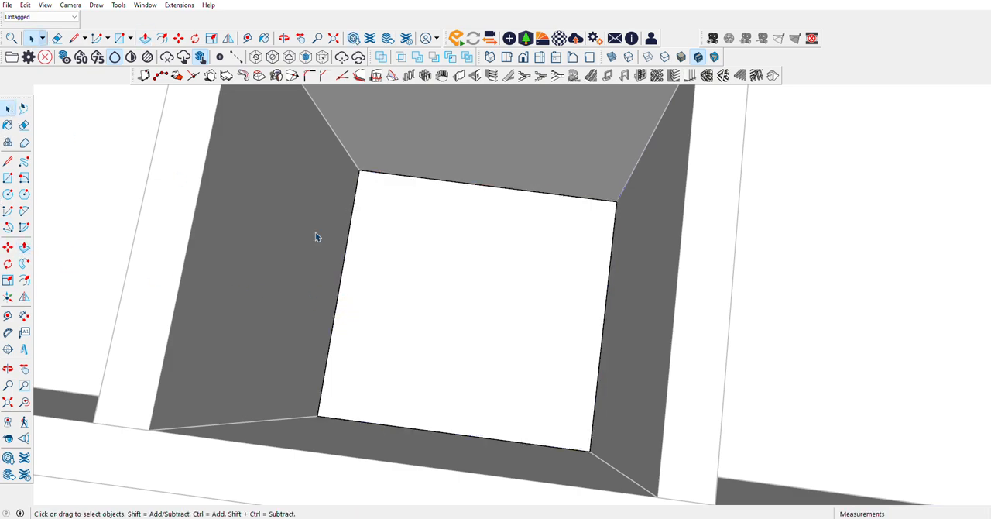
# Step: Examine the house model from above, the front and both sides, checking the raised slabs between the walls
pyautogui.scroll(-3, 315, 237)
pyautogui.scroll(-4, 673, 248)
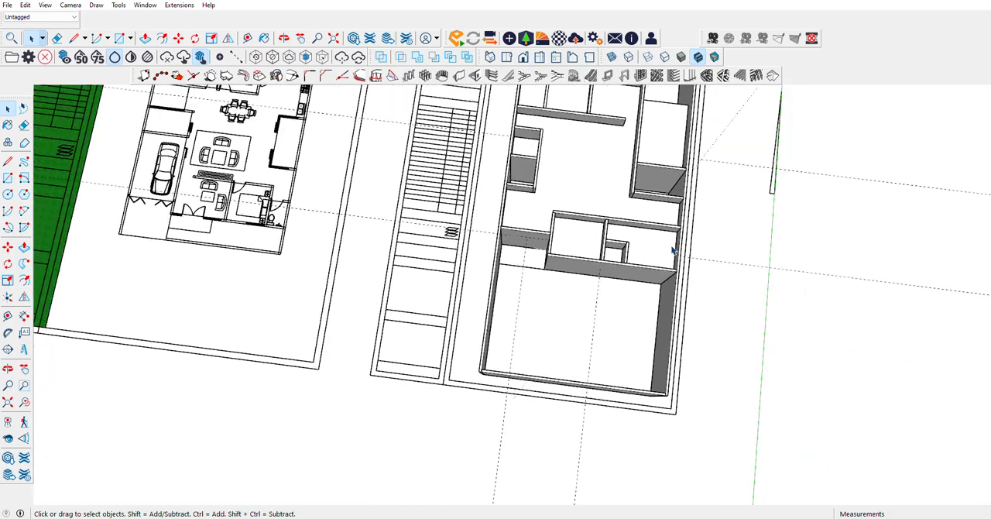
pyautogui.scroll(5, 610, 193)
pyautogui.scroll(-4, 617, 215)
pyautogui.press('t')
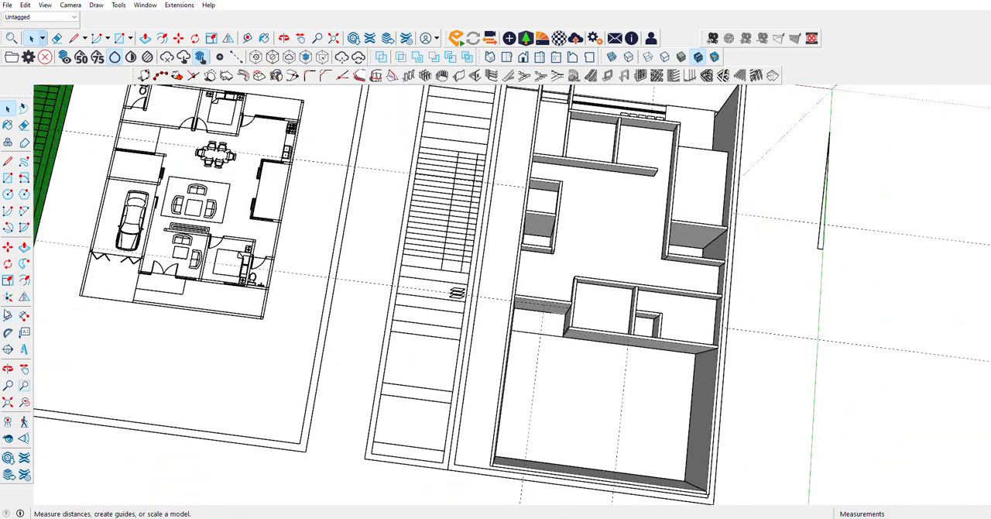
pyautogui.moveTo(458, 293)
pyautogui.mouseDown(button='middle')
pyautogui.moveTo(918, 137)
pyautogui.moveTo(955, 136)
pyautogui.moveTo(438, 289)
pyautogui.moveTo(411, 112)
pyautogui.moveTo(559, 150)
pyautogui.moveTo(398, 210)
pyautogui.moveTo(326, 322)
pyautogui.moveTo(343, 327)
pyautogui.moveTo(353, 274)
pyautogui.moveTo(449, 292)
pyautogui.moveTo(301, 275)
pyautogui.mouseUp(button='middle')
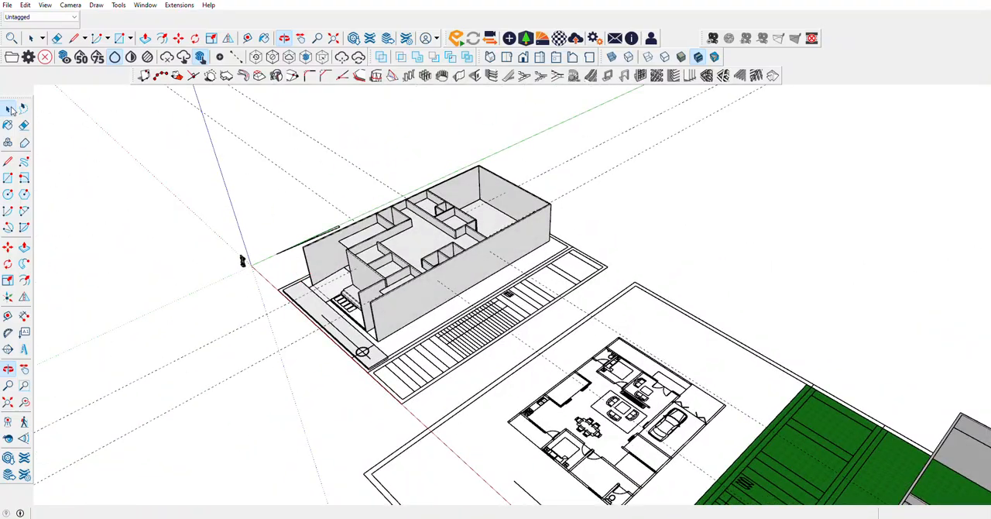
pyautogui.scroll(6, 369, 237)
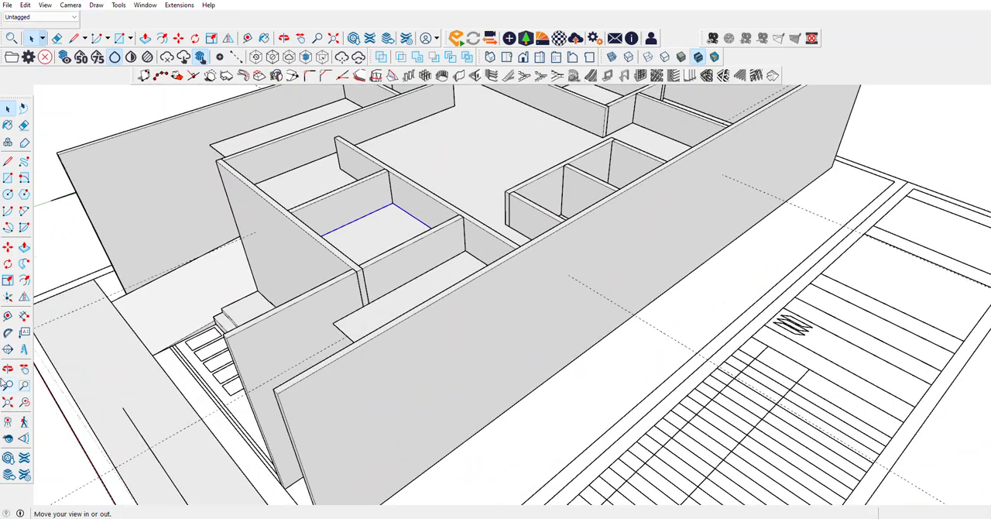
pyautogui.moveTo(172, 181); pyautogui.dragTo(610, 203, button='middle')
pyautogui.scroll(-4, 503, 246)
pyautogui.moveTo(502, 245); pyautogui.dragTo(396, 252, button='middle')
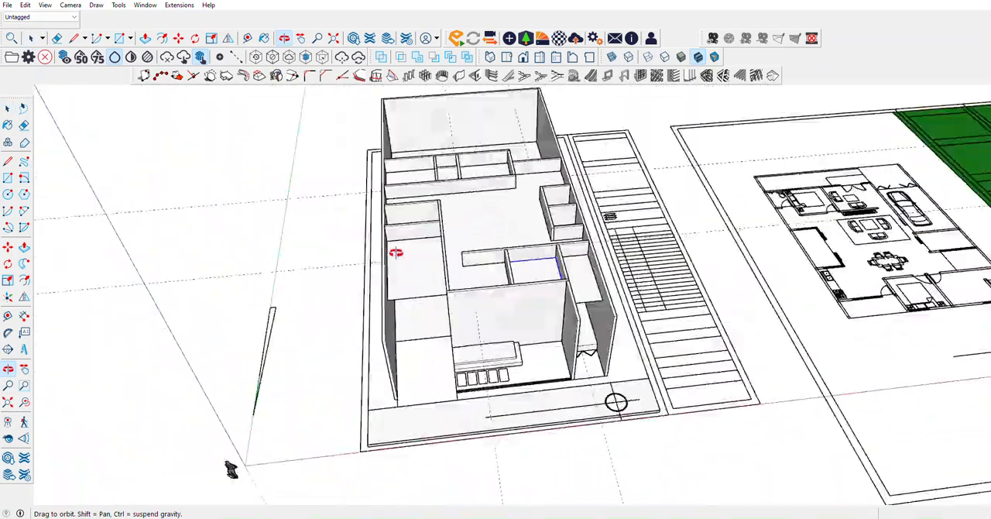
pyautogui.scroll(-3, 397, 245)
pyautogui.moveTo(517, 260); pyautogui.dragTo(472, 256, button='middle')
pyautogui.scroll(5, 420, 232)
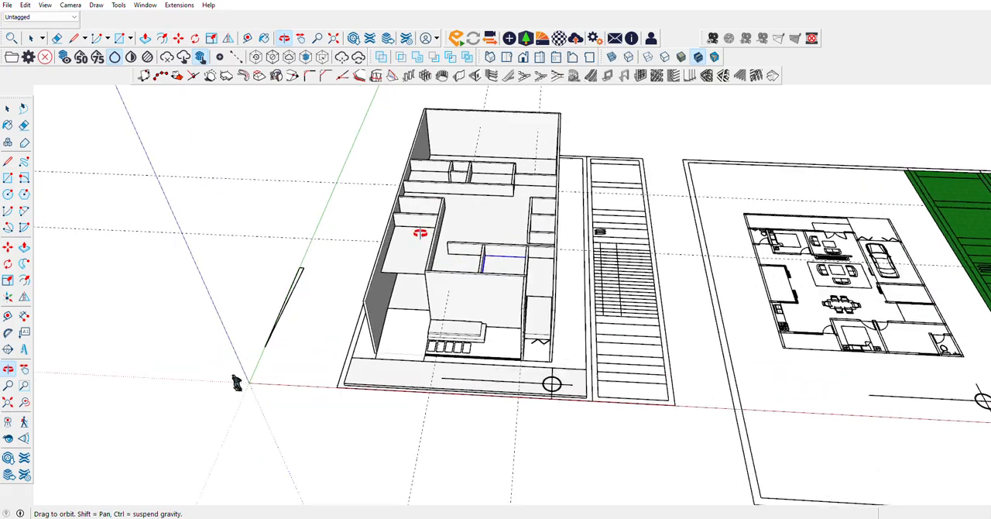
pyautogui.moveTo(421, 232)
pyautogui.mouseDown(button='middle')
pyautogui.moveTo(495, 243)
pyautogui.moveTo(846, 149)
pyautogui.moveTo(449, 284)
pyautogui.moveTo(718, 250)
pyautogui.moveTo(545, 240)
pyautogui.moveTo(589, 231)
pyautogui.moveTo(482, 224)
pyautogui.moveTo(778, 190)
pyautogui.moveTo(463, 276)
pyautogui.moveTo(436, 256)
pyautogui.moveTo(668, 270)
pyautogui.moveTo(495, 314)
pyautogui.moveTo(420, 314)
pyautogui.moveTo(197, 462)
pyautogui.mouseUp(button='middle')
pyautogui.scroll(-5, 472, 274)
pyautogui.scroll(3, 569, 244)
pyautogui.scroll(5, 442, 298)
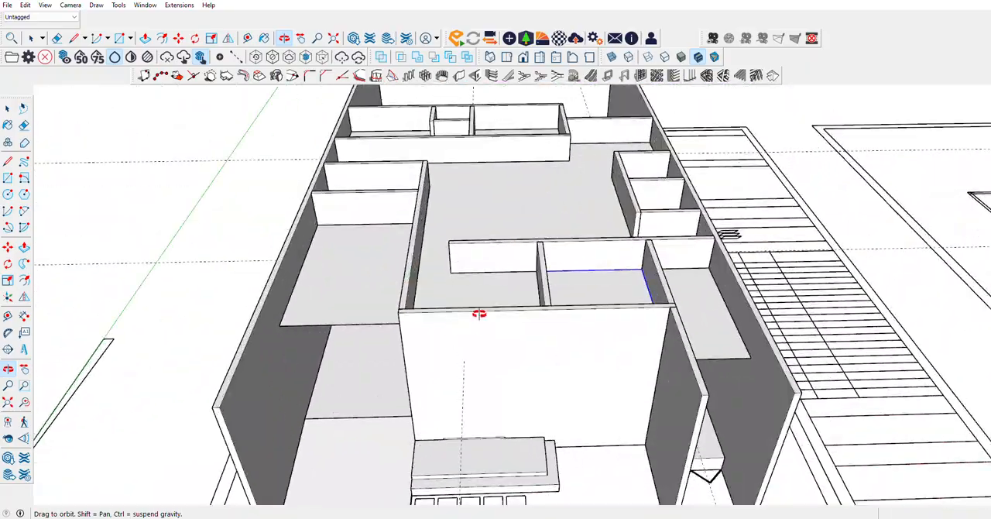
pyautogui.moveTo(378, 297); pyautogui.dragTo(593, 286, button='middle')
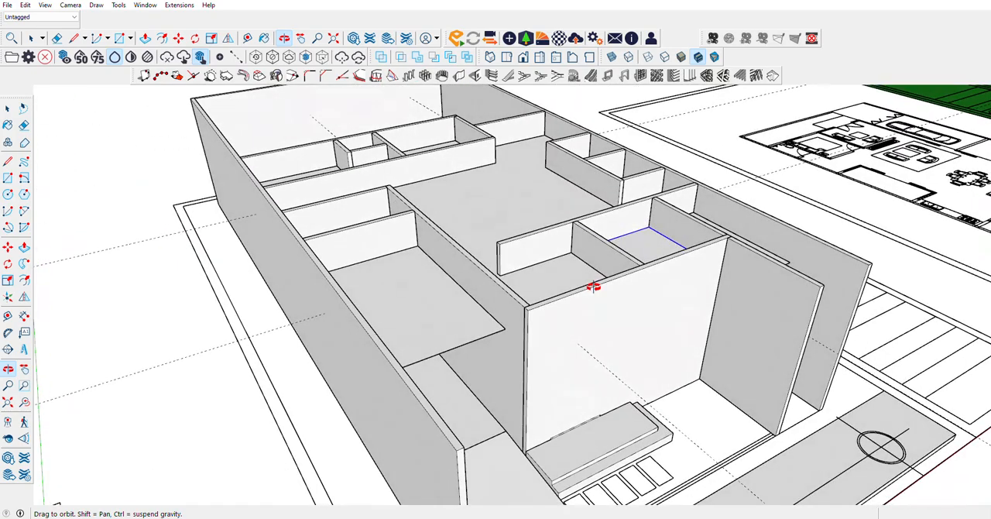
pyautogui.moveTo(482, 268); pyautogui.dragTo(605, 290, button='middle')
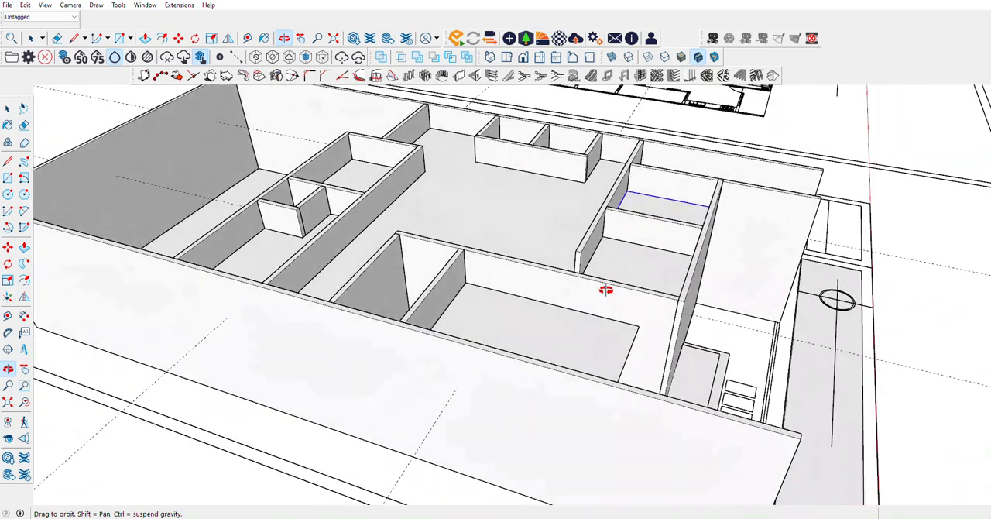
pyautogui.moveTo(711, 237); pyautogui.dragTo(454, 229, button='middle')
pyautogui.scroll(-3, 541, 239)
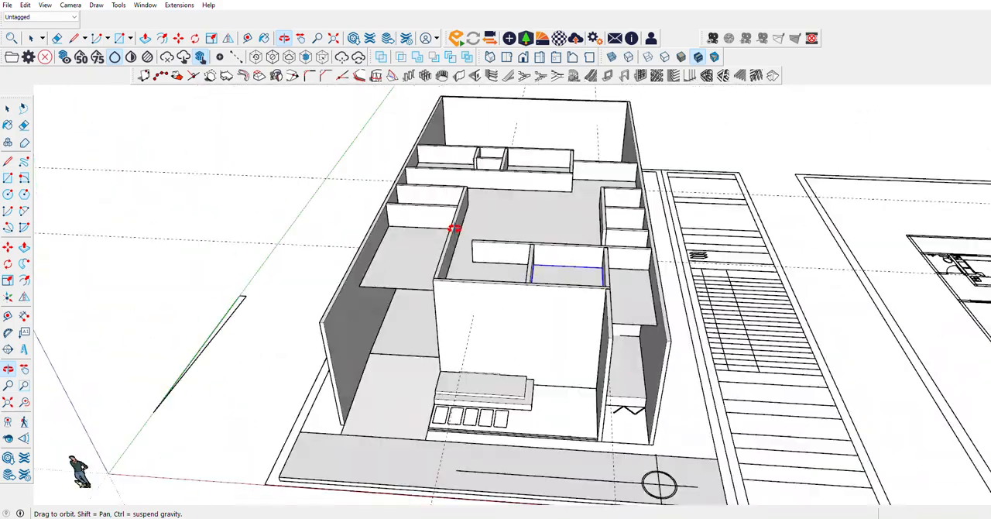
pyautogui.moveTo(381, 280); pyautogui.dragTo(639, 278)
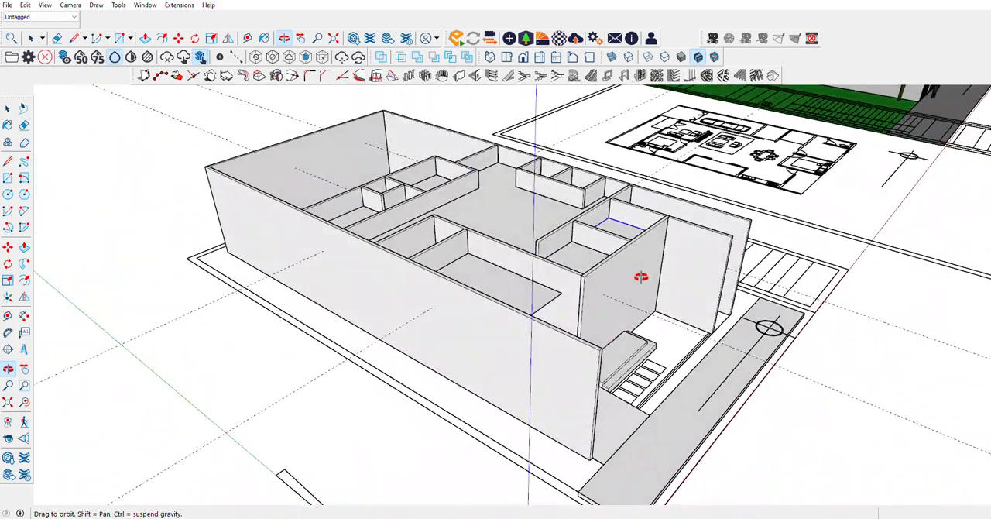
pyautogui.scroll(4, 537, 268)
pyautogui.moveTo(538, 268); pyautogui.dragTo(469, 254)
pyautogui.scroll(-5, 469, 255)
pyautogui.moveTo(568, 272); pyautogui.dragTo(662, 148)
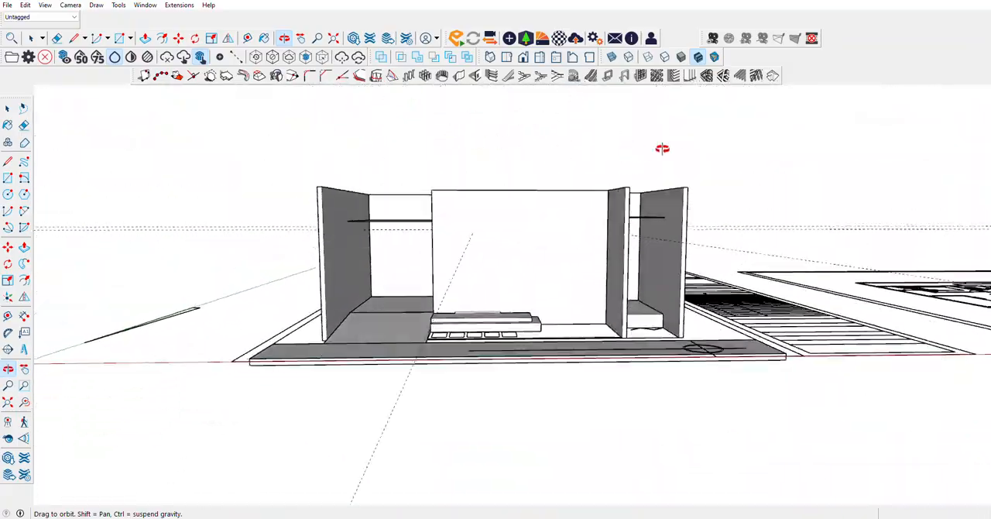
pyautogui.moveTo(577, 230)
pyautogui.mouseDown()
pyautogui.moveTo(843, 287)
pyautogui.moveTo(195, 288)
pyautogui.moveTo(568, 316)
pyautogui.moveTo(483, 295)
pyautogui.moveTo(265, 310)
pyautogui.moveTo(305, 302)
pyautogui.mouseUp()
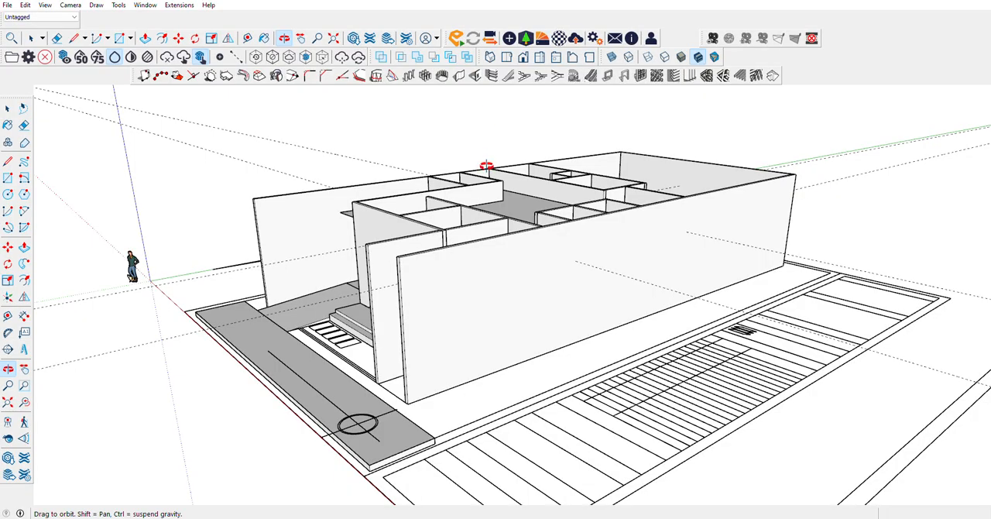
pyautogui.moveTo(362, 171)
pyautogui.mouseDown()
pyautogui.moveTo(604, 206)
pyautogui.moveTo(533, 199)
pyautogui.moveTo(728, 207)
pyautogui.moveTo(271, 222)
pyautogui.moveTo(630, 276)
pyautogui.moveTo(356, 257)
pyautogui.mouseUp()
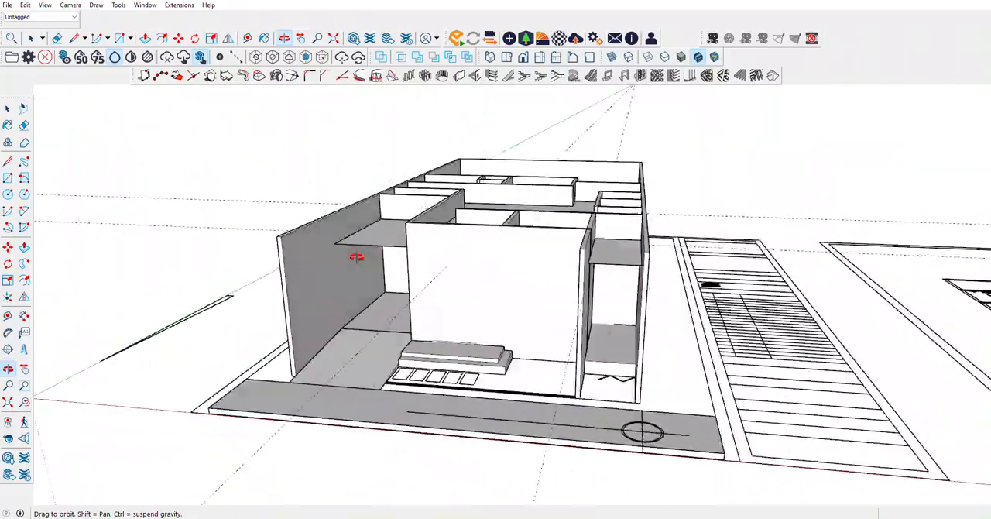
pyautogui.moveTo(638, 253); pyautogui.dragTo(116, 303)
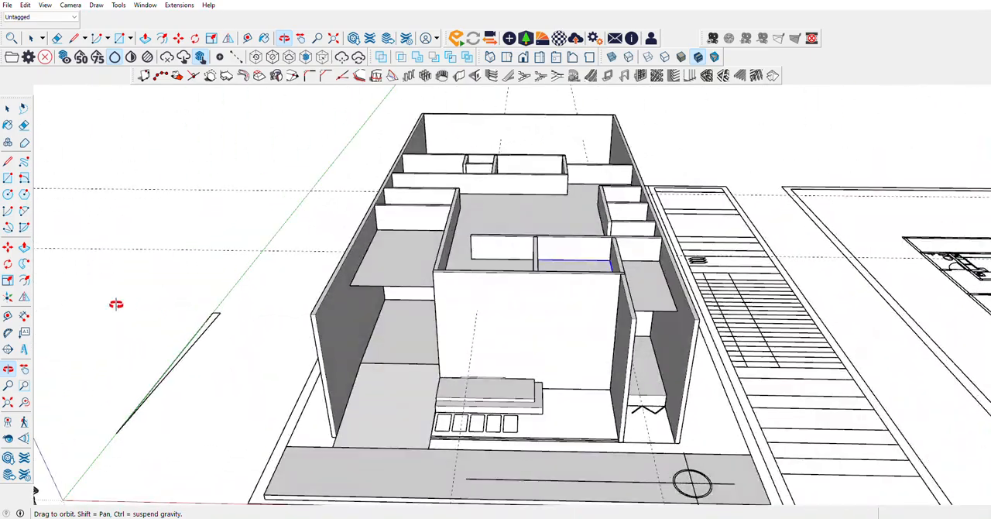
pyautogui.moveTo(531, 281); pyautogui.dragTo(288, 273)
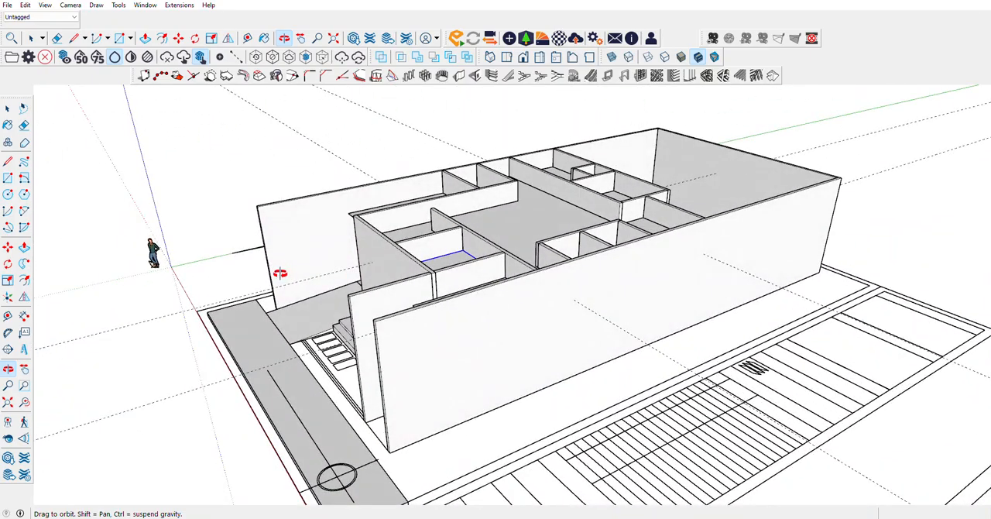
pyautogui.moveTo(694, 254); pyautogui.dragTo(980, 315)
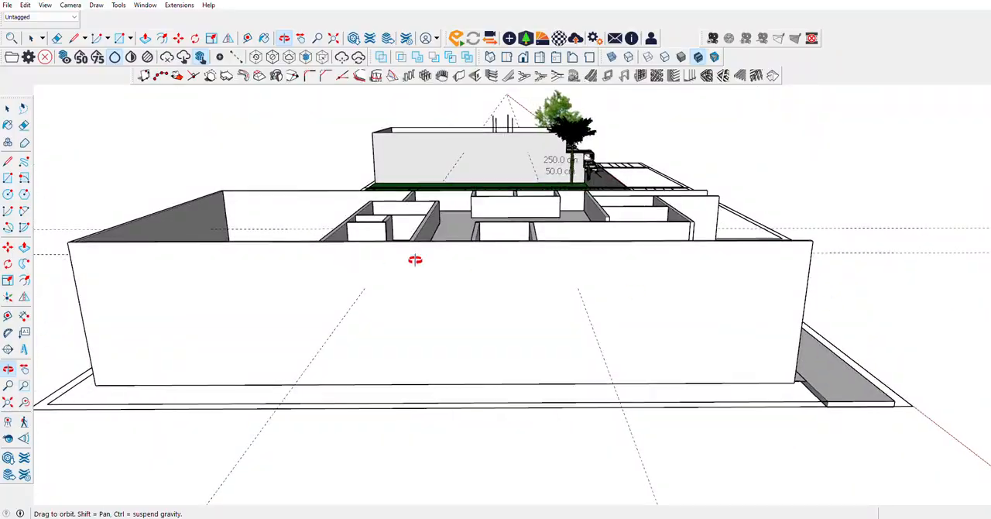
pyautogui.moveTo(415, 260); pyautogui.dragTo(206, 255)
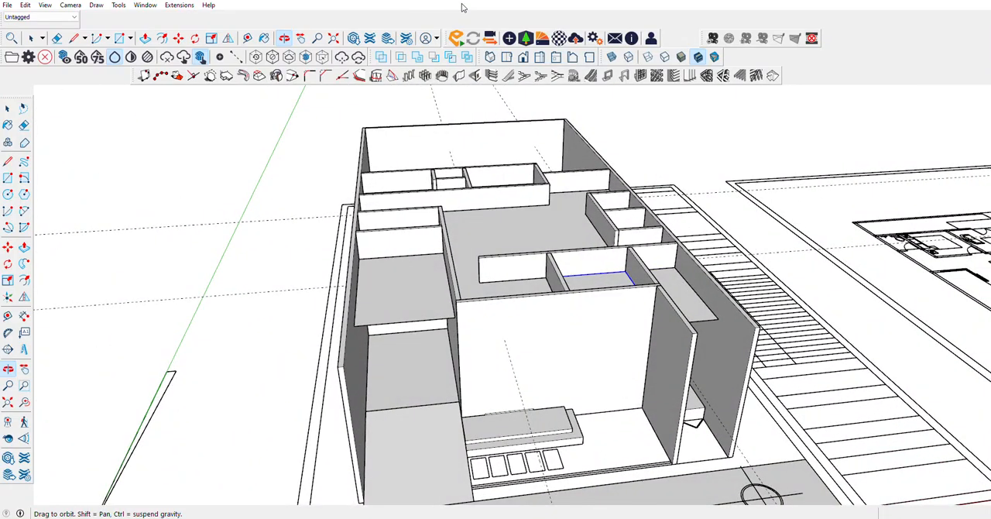